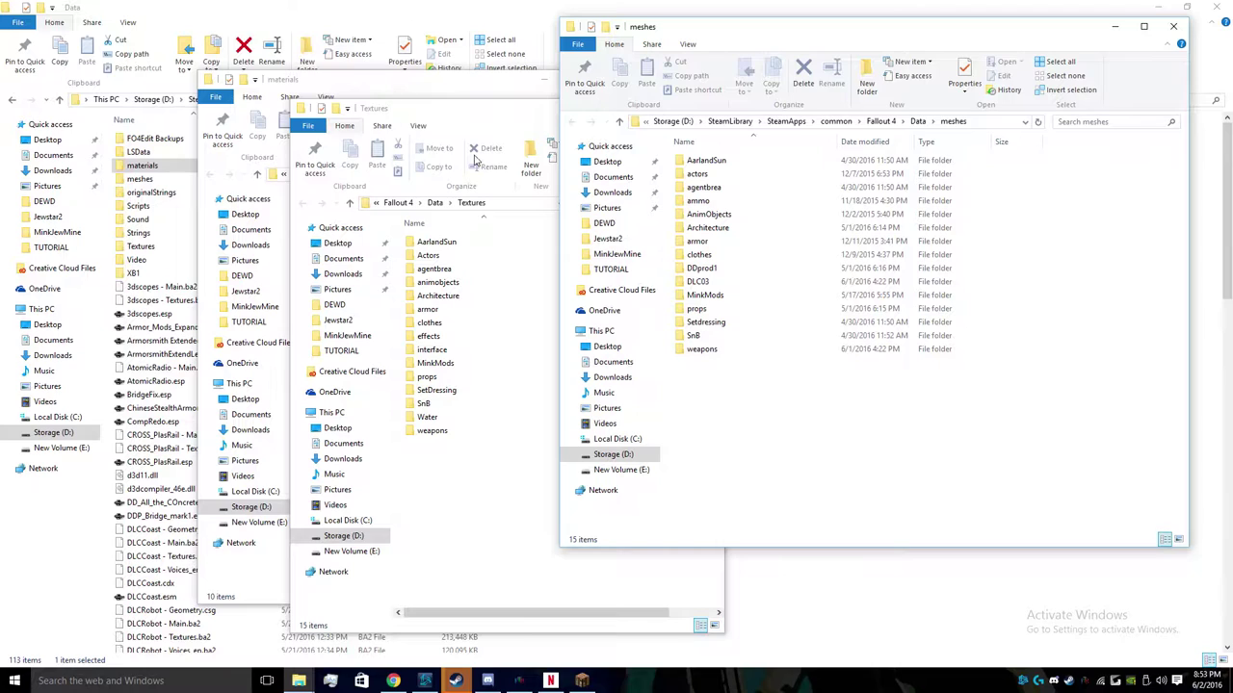
- Bring the materials folder window forward among the side-by-side Data subfolder windows
{"action": "left_click_drag", "start_coordinate": [473, 84], "coordinate": [336, 59]}
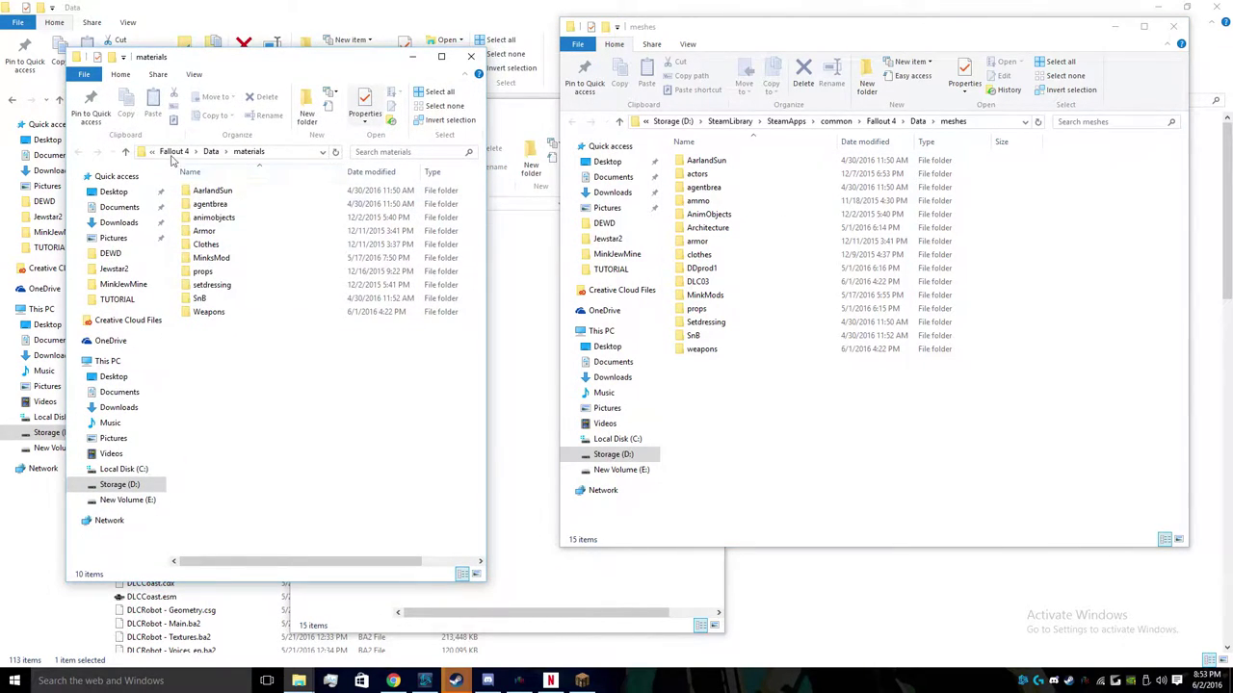
- Create a new folder named MinksTutorial inside the materials folder
{"action": "left_click", "coordinate": [502, 336]}
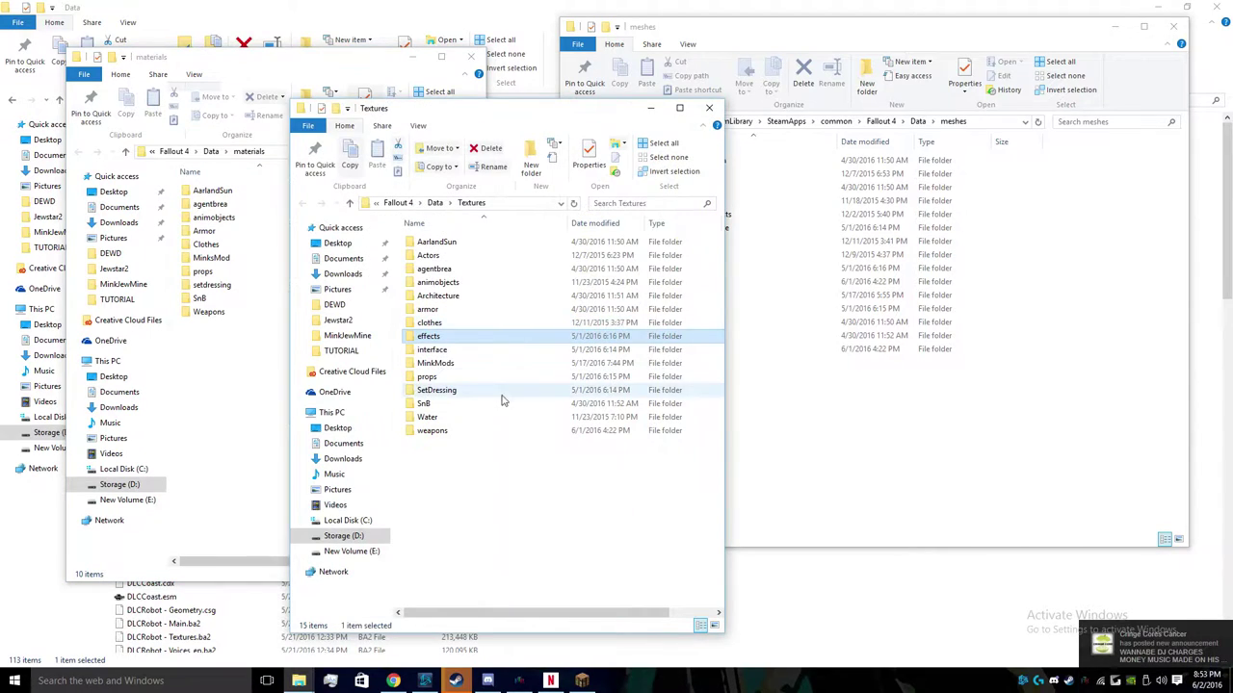
{"action": "left_click", "coordinate": [836, 405]}
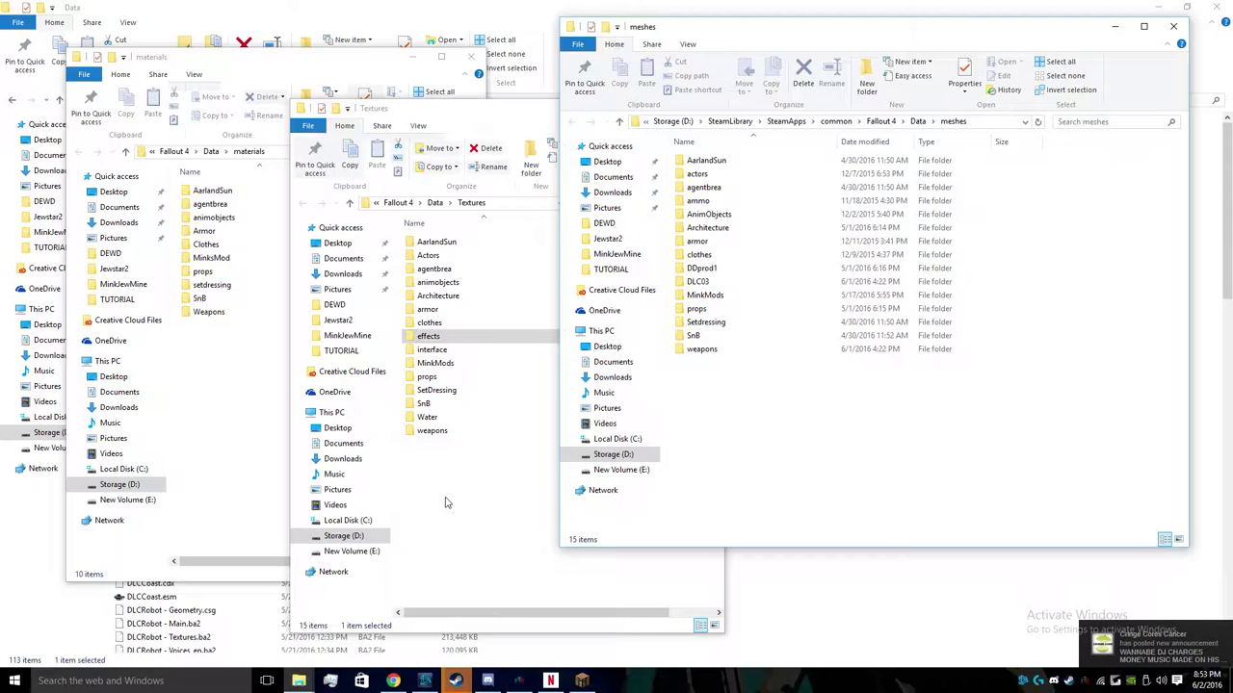
{"action": "right_click", "coordinate": [220, 359]}
{"action": "mouse_move", "coordinate": [289, 509]}
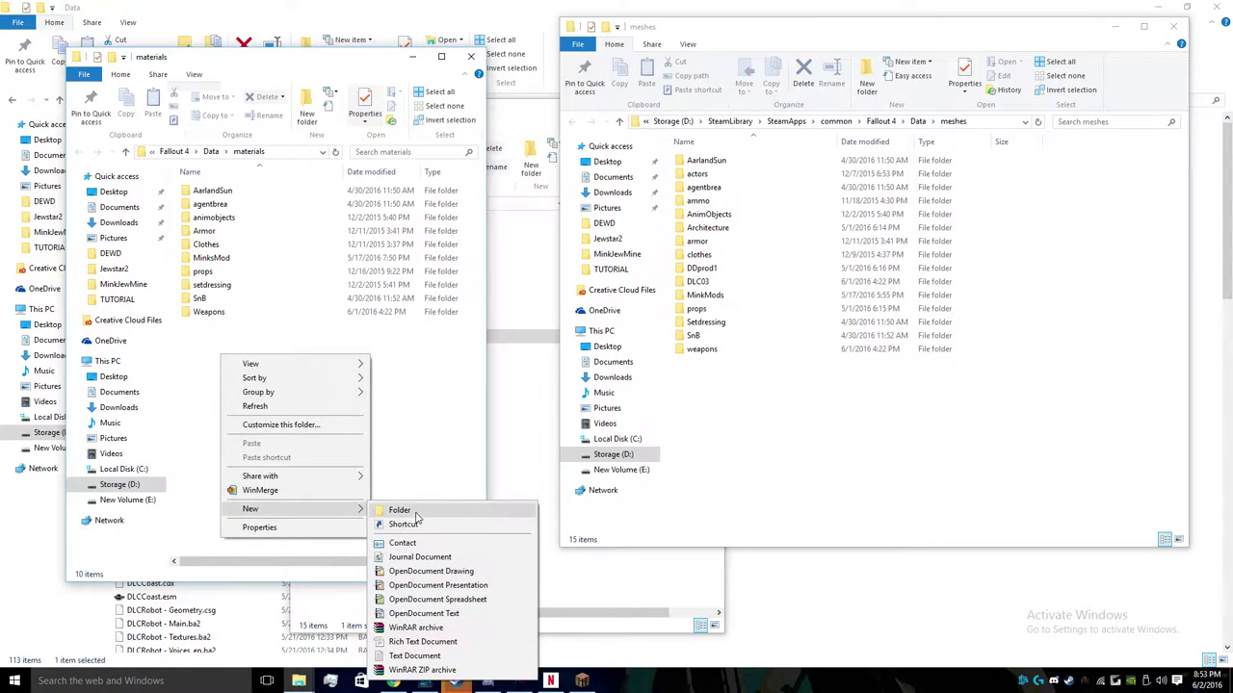
{"action": "left_click", "coordinate": [415, 514]}
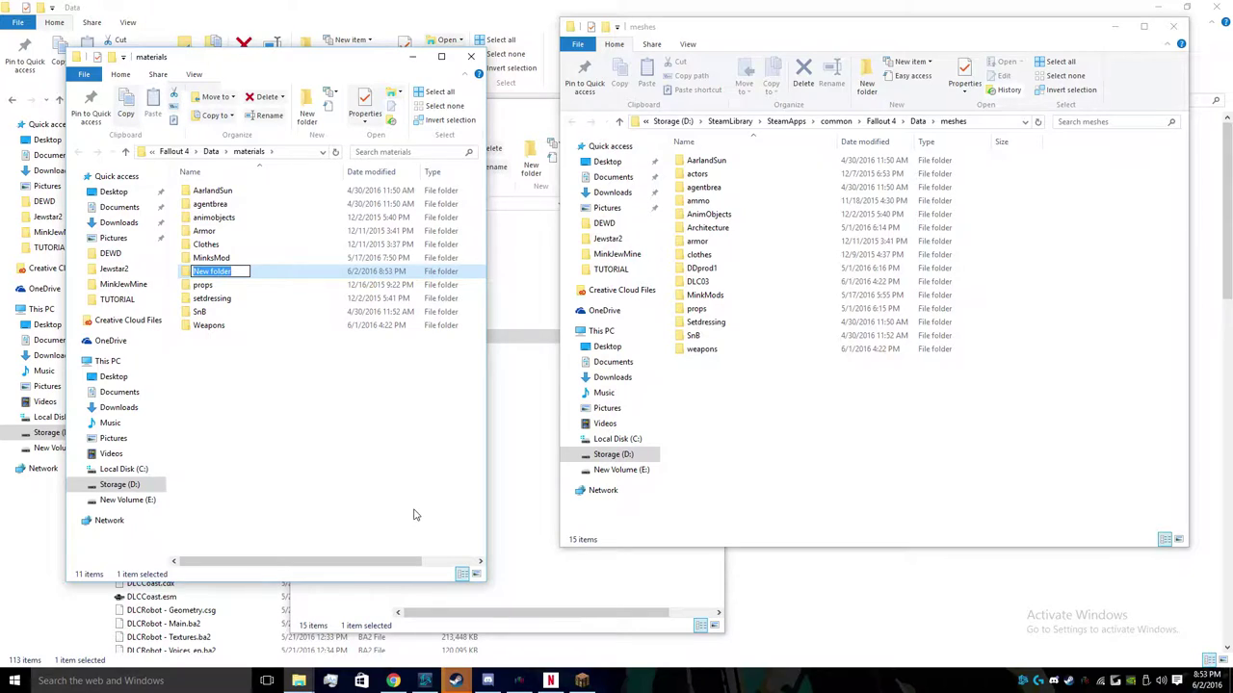
{"action": "type", "text": "MinksTutorial"}
{"action": "key", "text": "Return"}
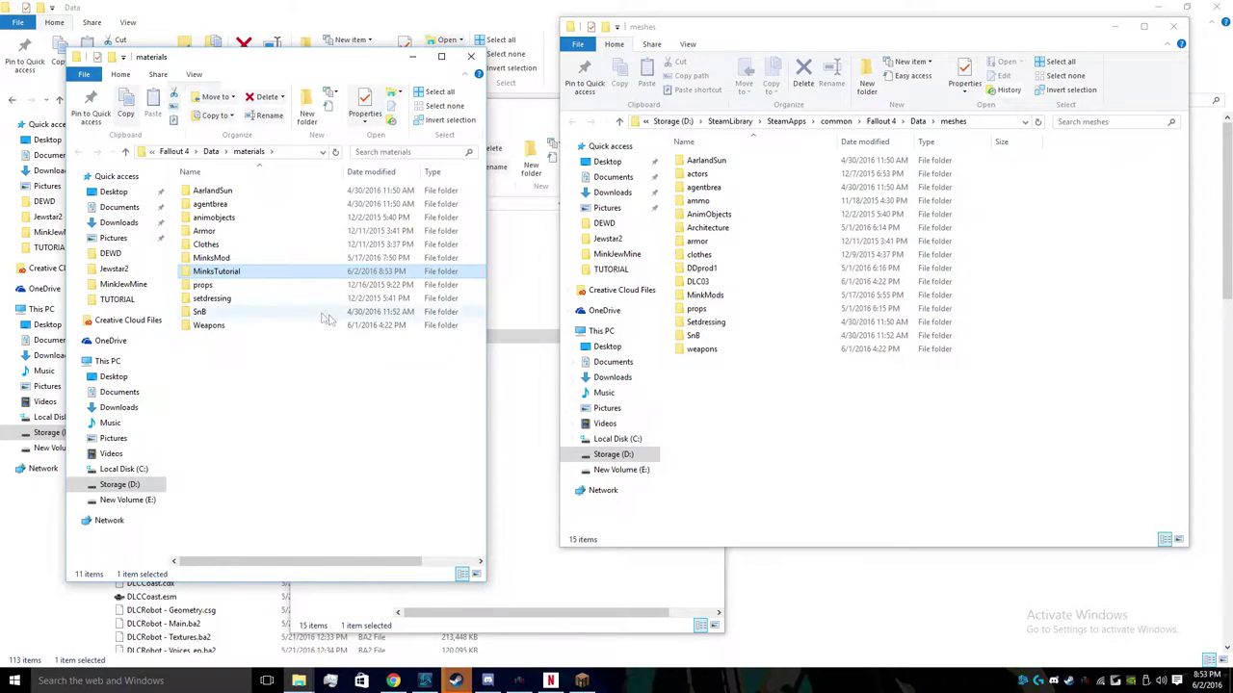
- Copy the MinksTutorial folder into both the meshes and Textures folders
{"action": "right_click", "coordinate": [251, 272]}
{"action": "left_click", "coordinate": [280, 576]}
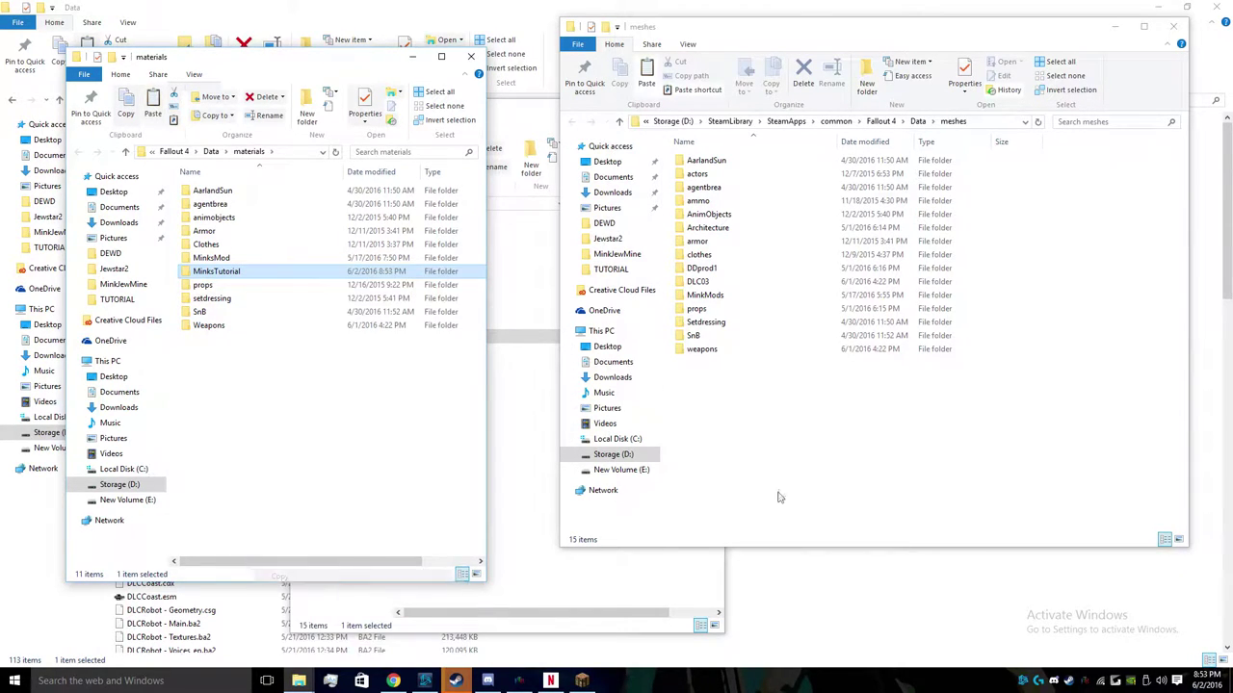
{"action": "left_click", "coordinate": [782, 481]}
{"action": "key", "text": "ctrl+v"}
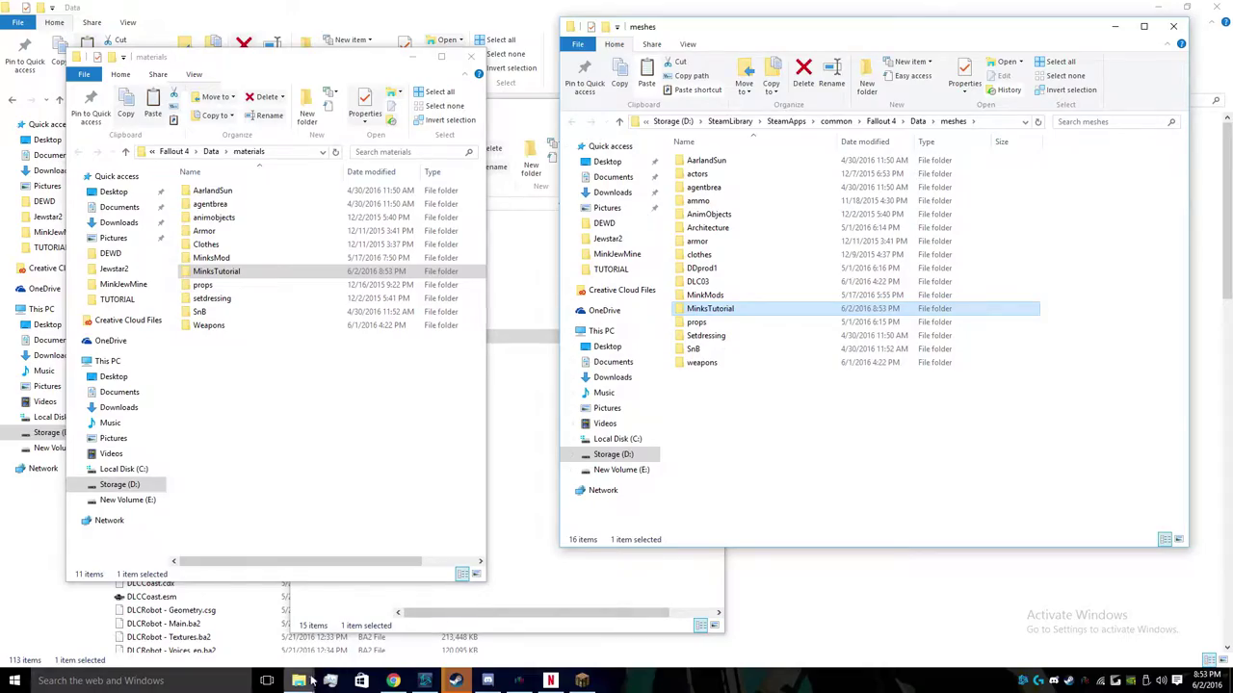
{"action": "mouse_move", "coordinate": [299, 681]}
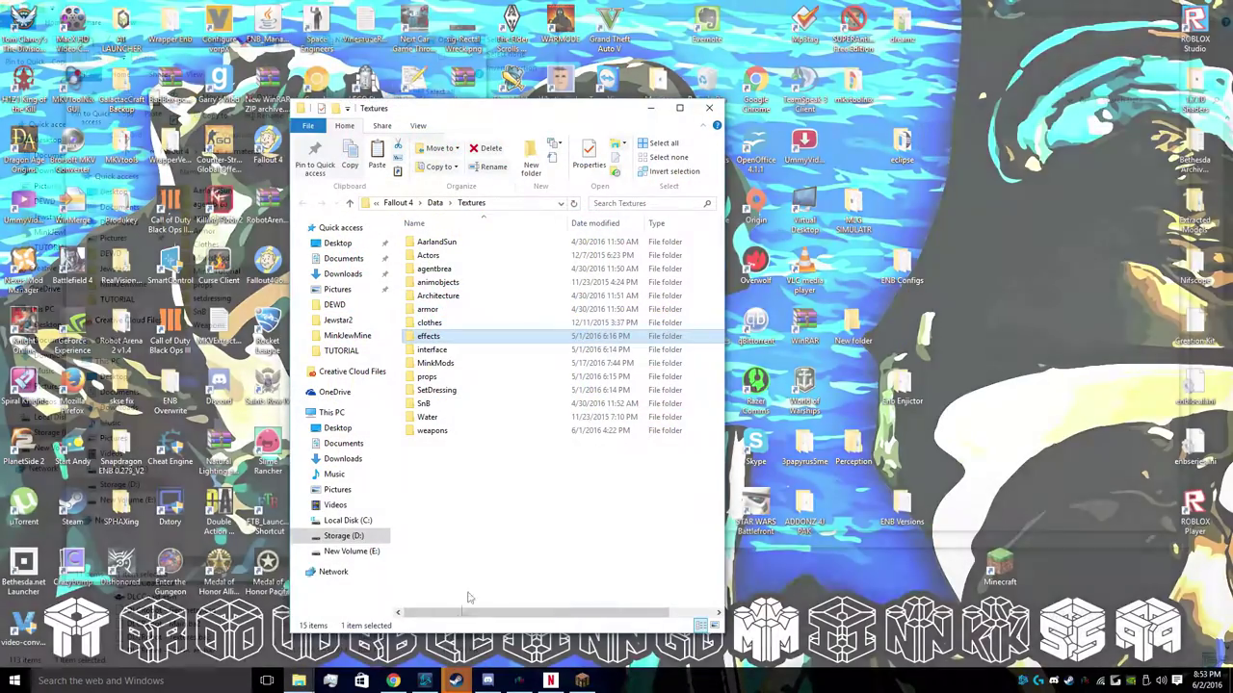
{"action": "left_click", "coordinate": [444, 631]}
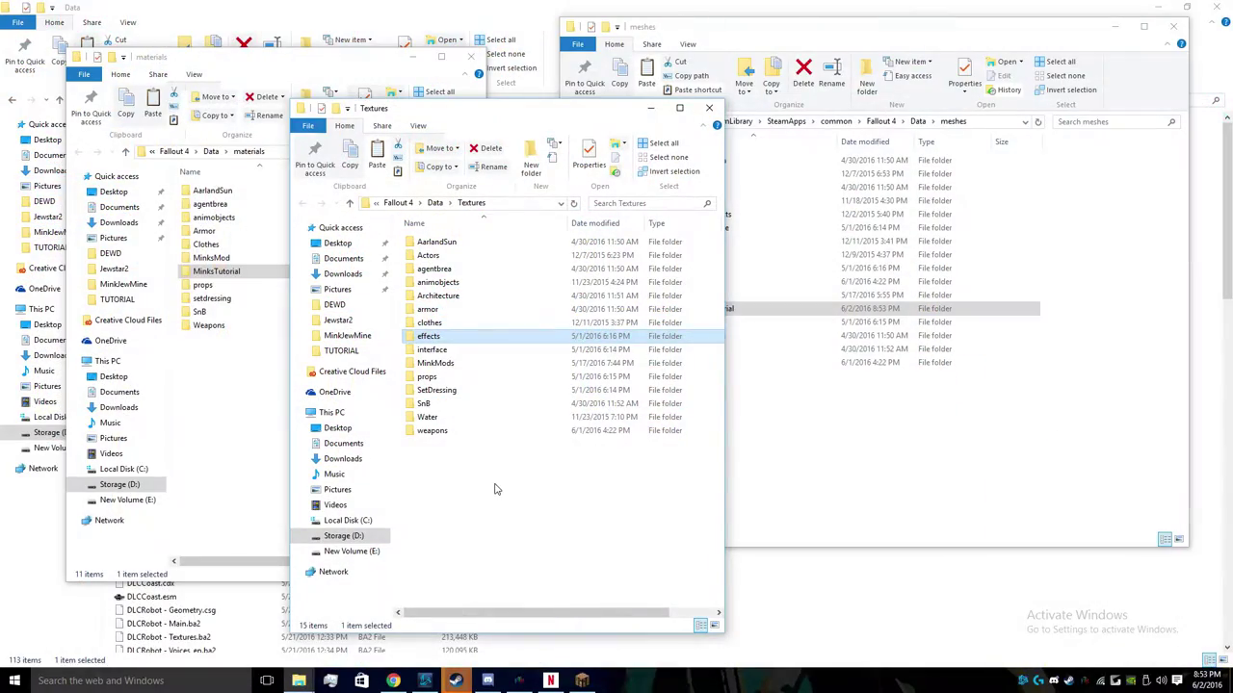
{"action": "right_click", "coordinate": [493, 495]}
{"action": "left_click", "coordinate": [469, 498]}
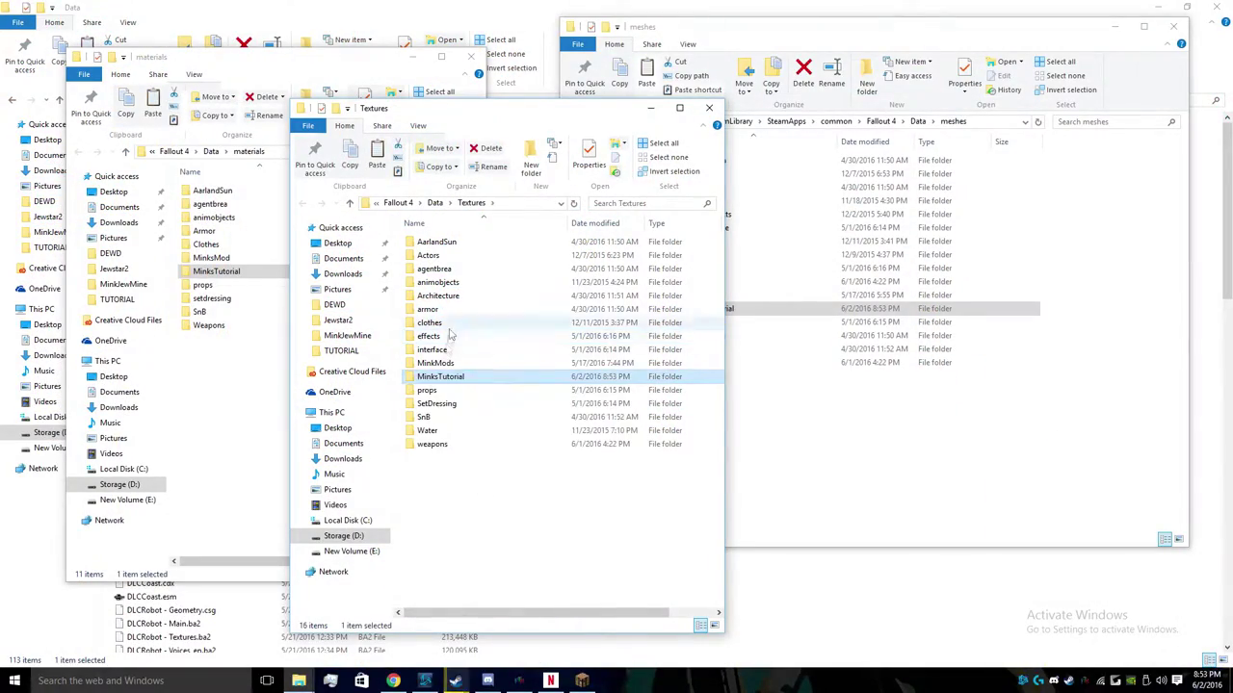
- Open the MinksTutorial folder in the Textures, materials and meshes windows
{"action": "double_click", "coordinate": [437, 376]}
{"action": "double_click", "coordinate": [216, 271]}
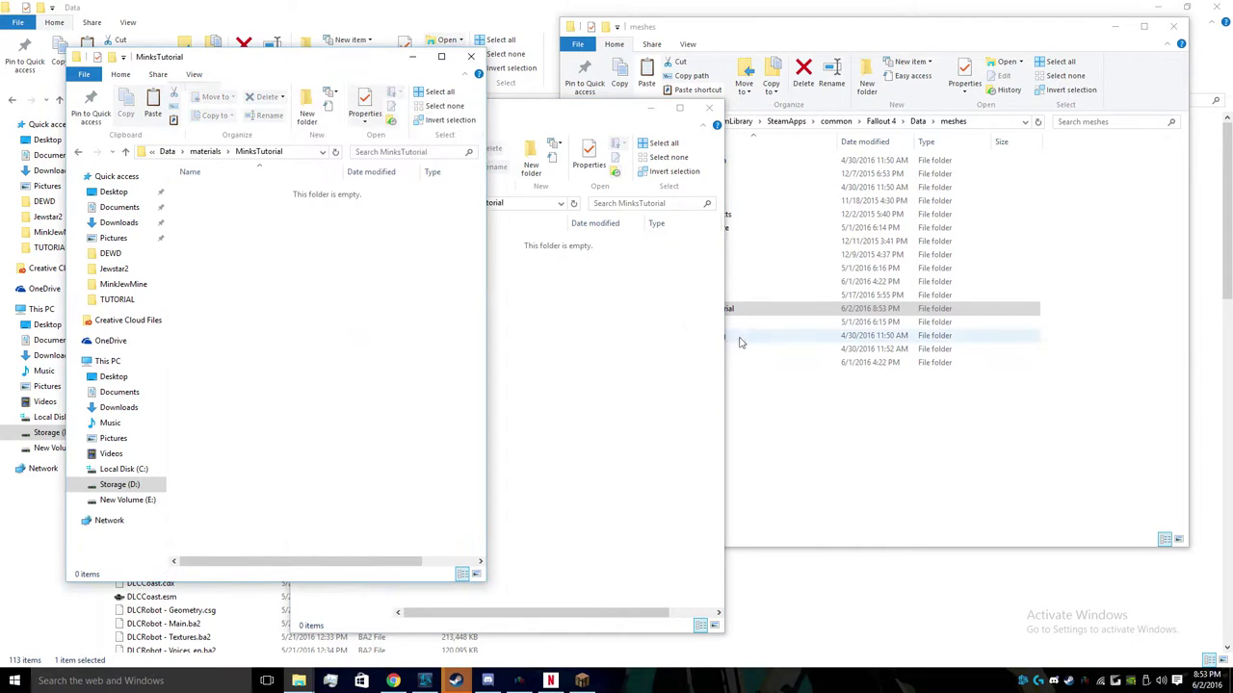
{"action": "double_click", "coordinate": [756, 309]}
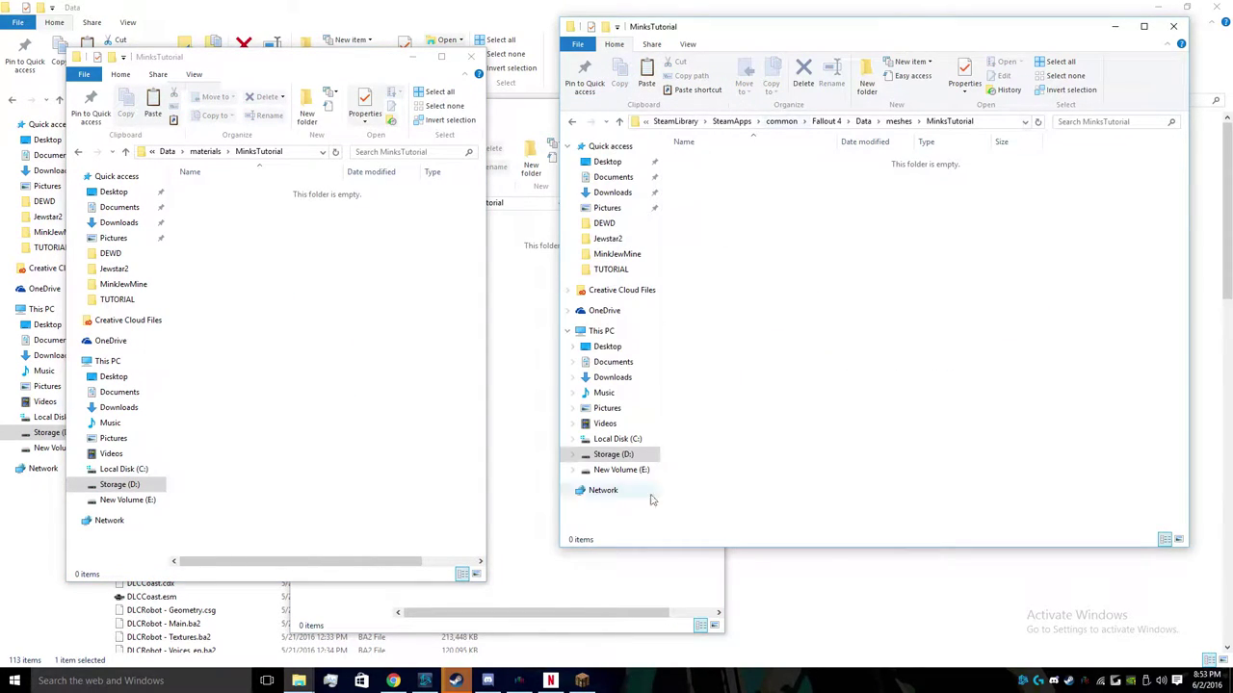
{"action": "left_click", "coordinate": [532, 412]}
{"action": "left_click", "coordinate": [752, 364]}
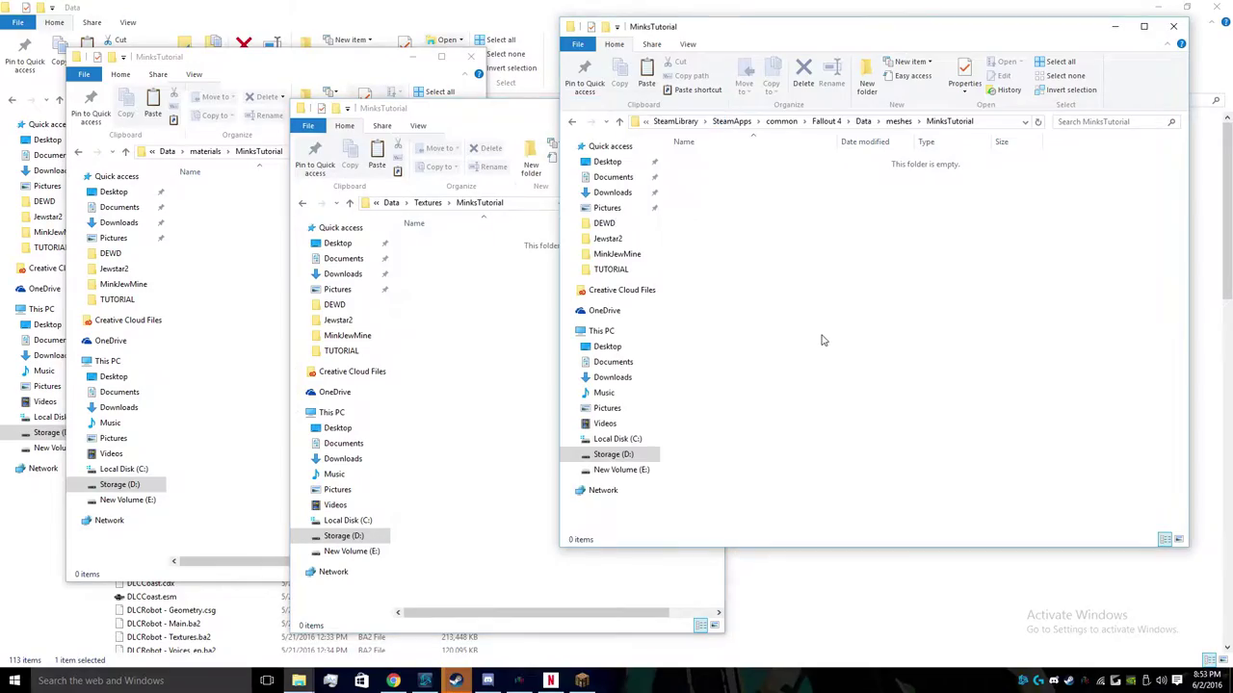
{"action": "mouse_move", "coordinate": [292, 682]}
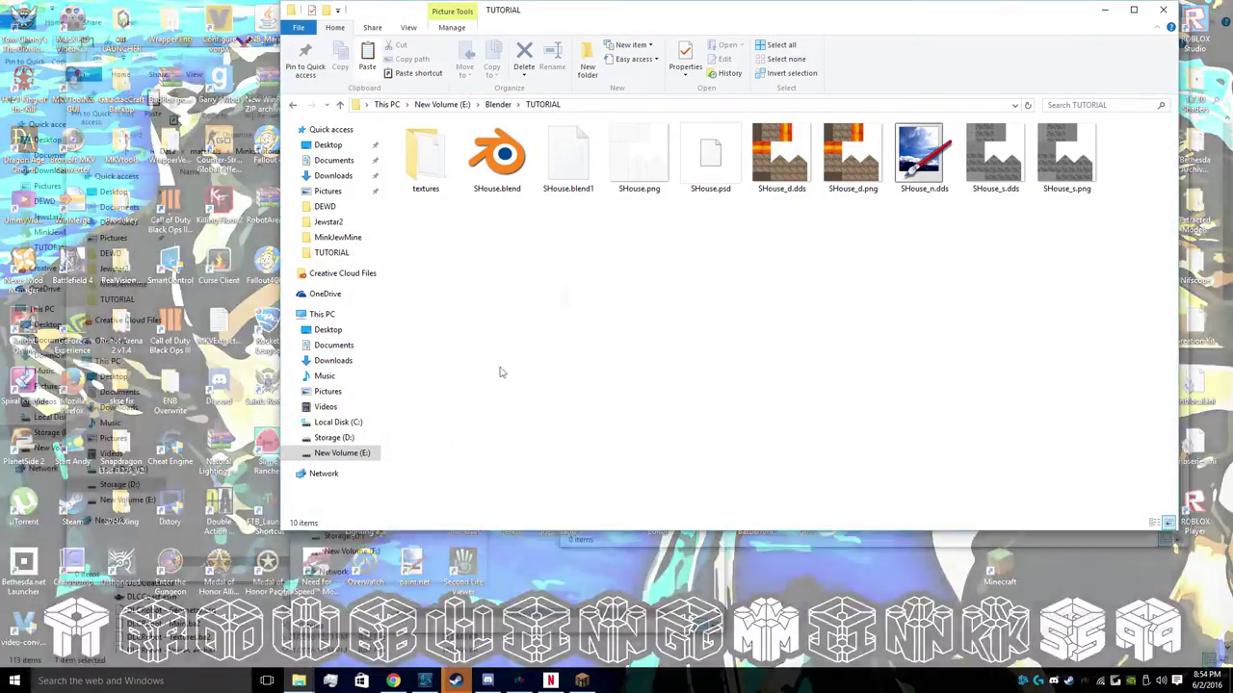
{"action": "left_click", "coordinate": [251, 621]}
- Copy SHouse_d.dds and SHouse_s.dds from TUTORIAL into Textures\MinksTutorial
{"action": "left_click_drag", "start_coordinate": [794, 4], "coordinate": [637, 380]}
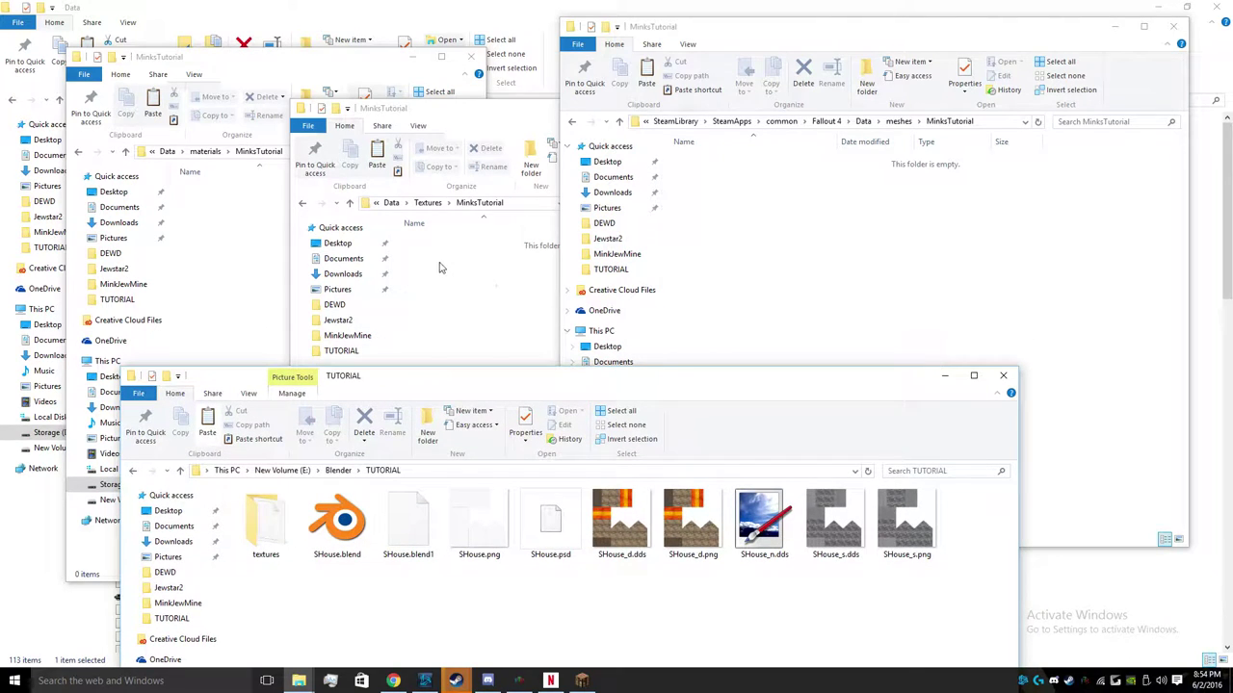
{"action": "left_click", "coordinate": [621, 535]}
{"action": "right_click", "coordinate": [622, 542]}
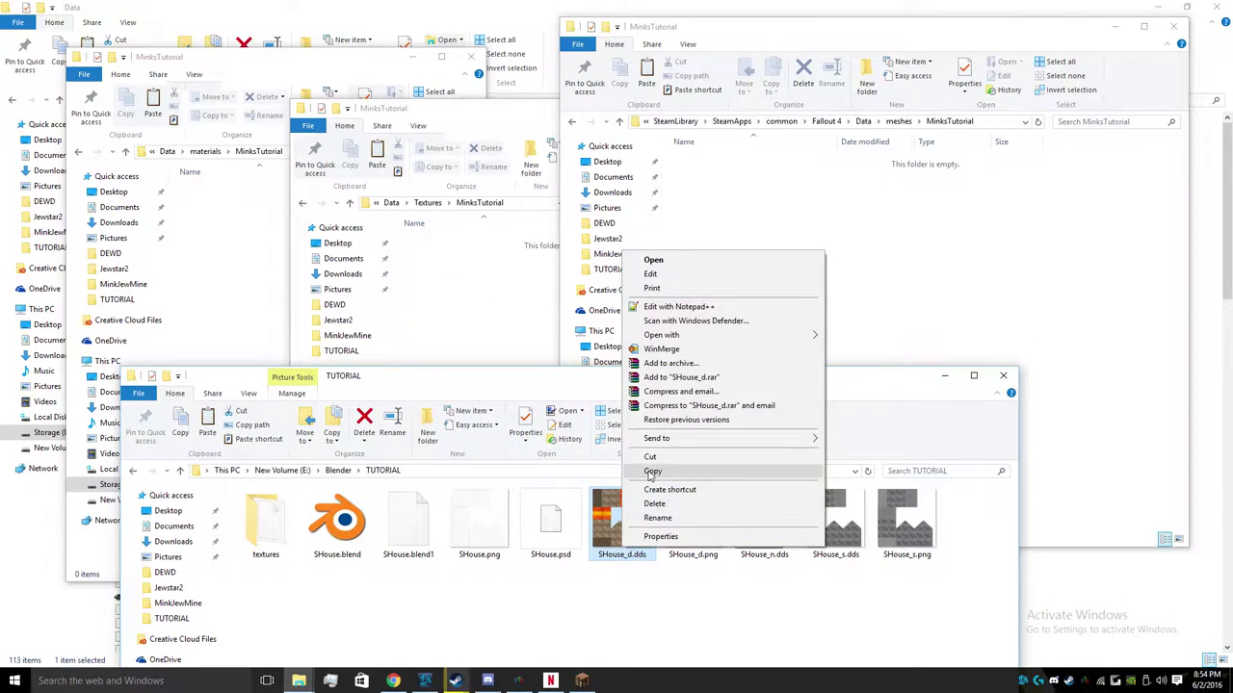
{"action": "left_click", "coordinate": [652, 472]}
{"action": "left_click", "coordinate": [507, 325]}
{"action": "right_click", "coordinate": [521, 319]}
{"action": "left_click", "coordinate": [561, 411]}
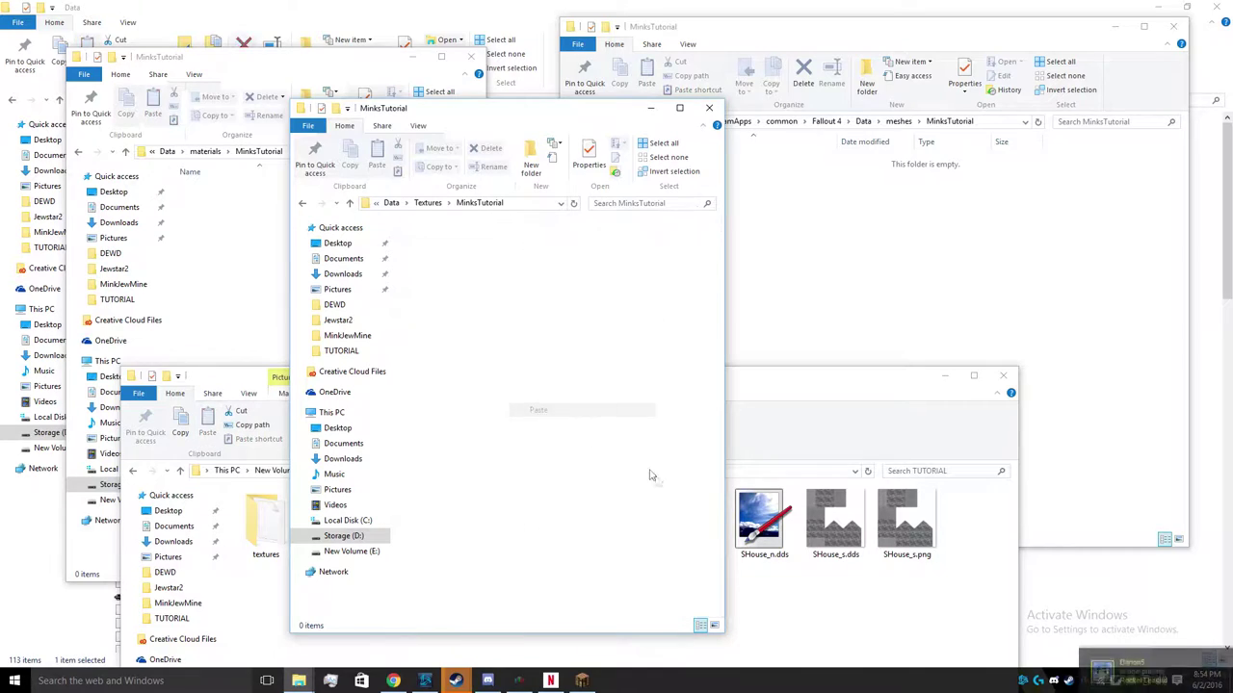
{"action": "left_click", "coordinate": [732, 583]}
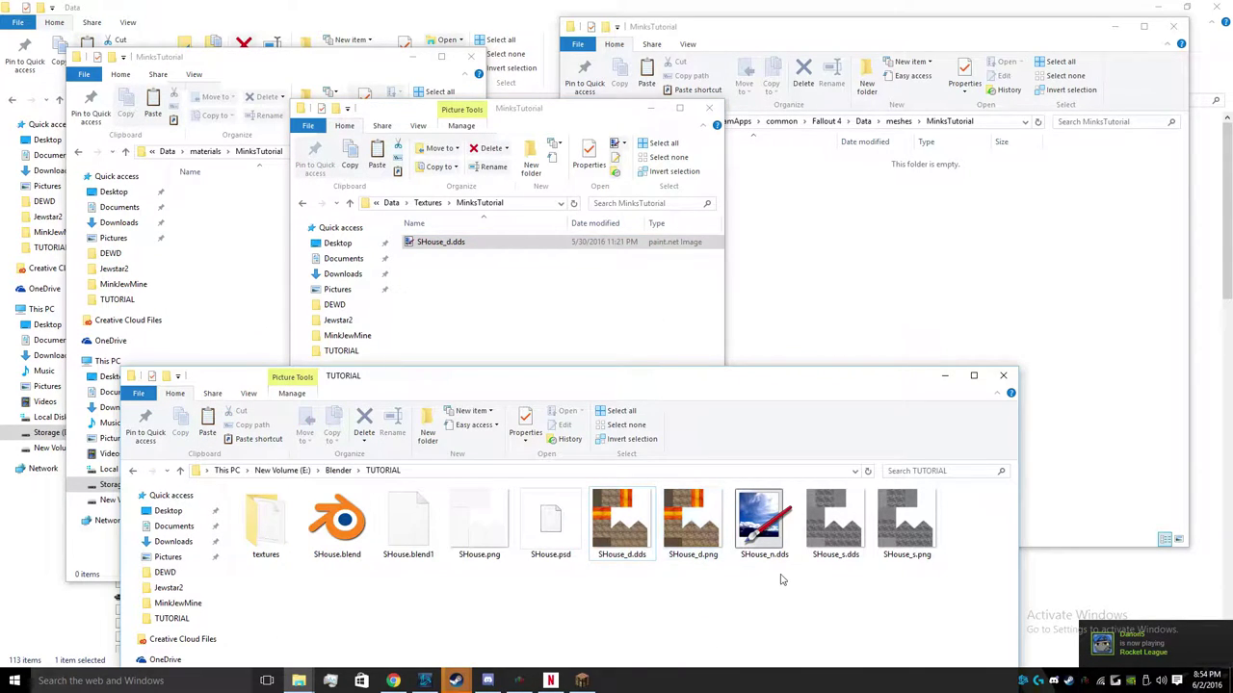
{"action": "left_click", "coordinate": [830, 539]}
{"action": "right_click", "coordinate": [830, 545]}
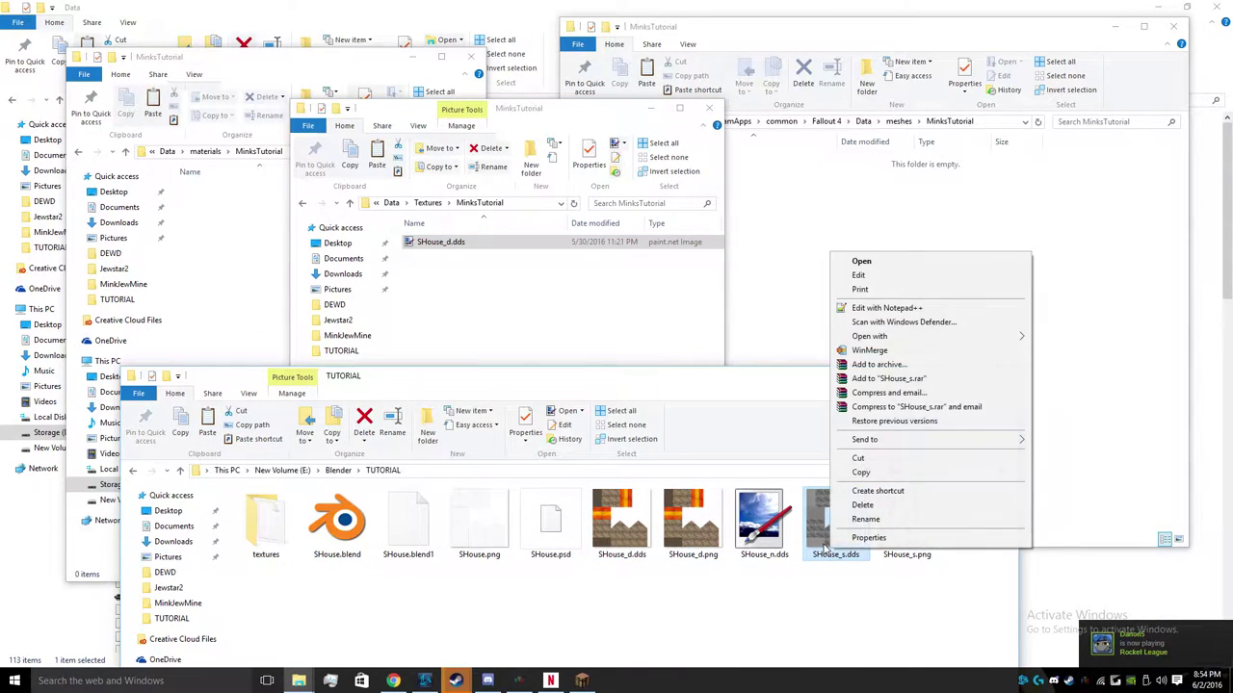
{"action": "left_click", "coordinate": [860, 472]}
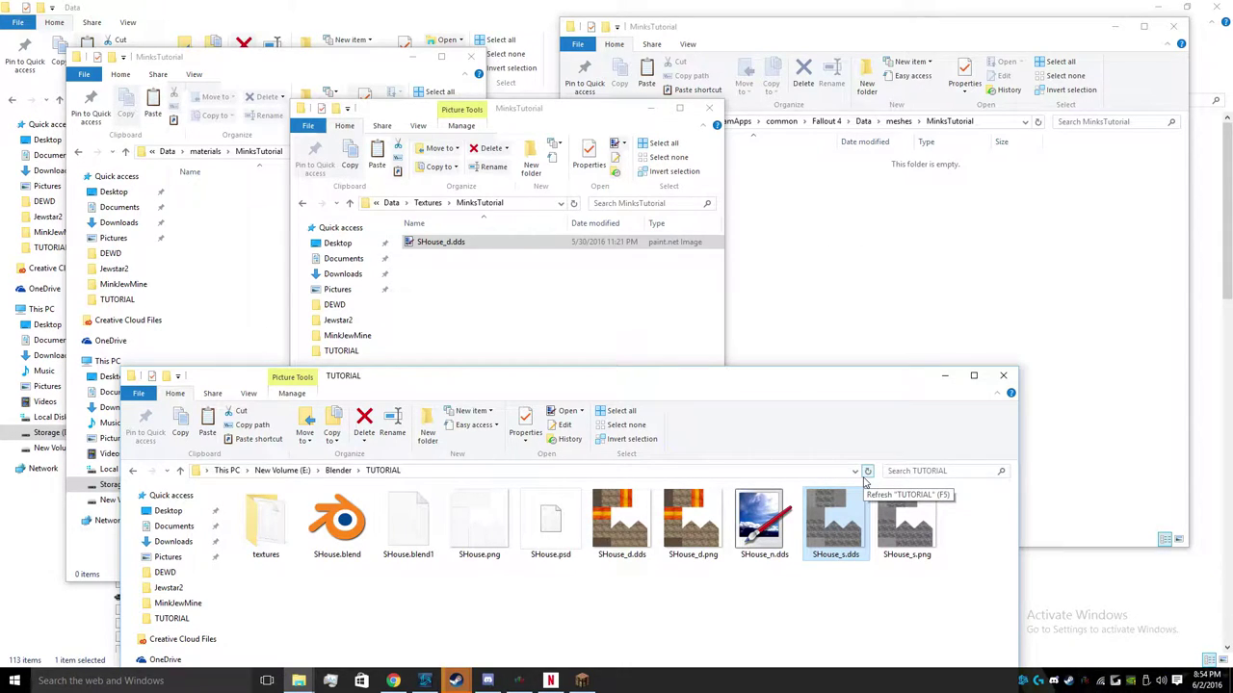
{"action": "right_click", "coordinate": [567, 317]}
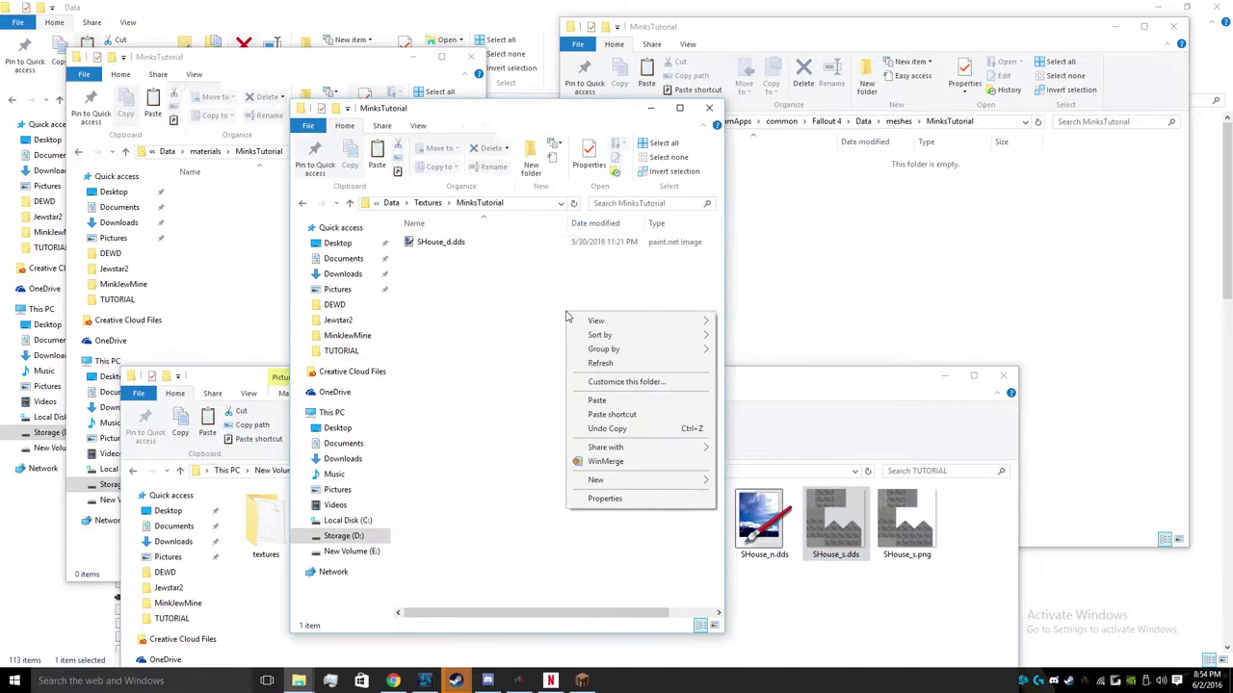
{"action": "left_click", "coordinate": [597, 400]}
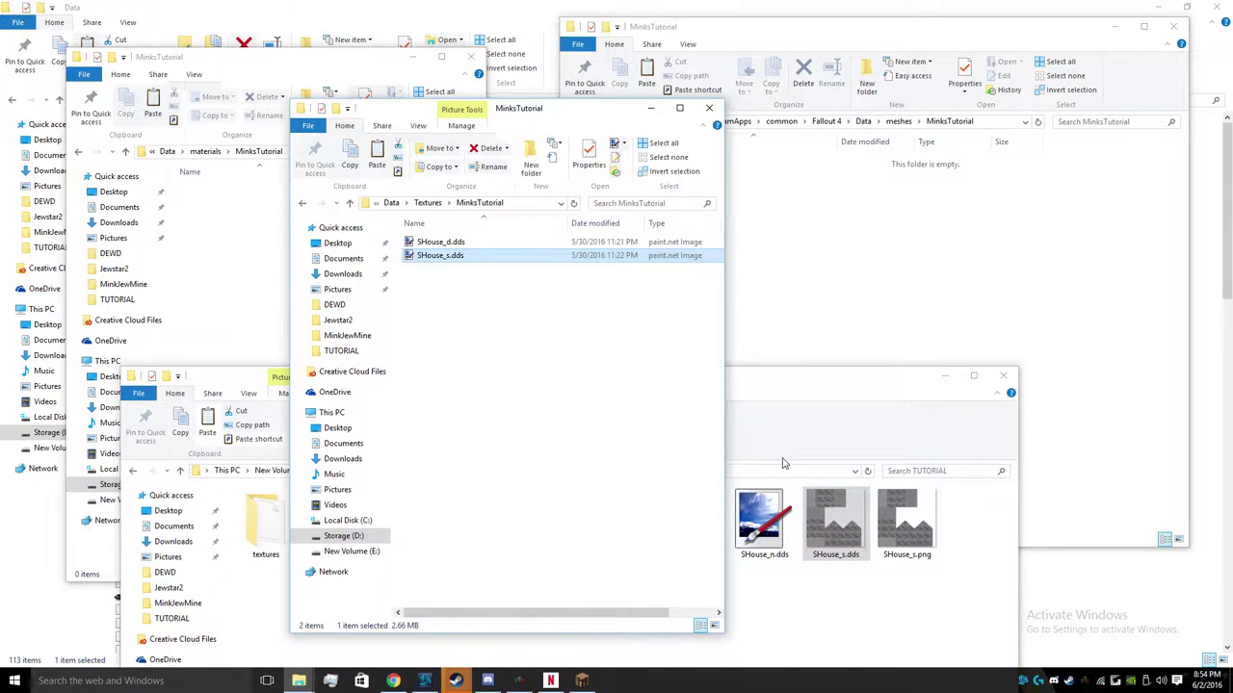
- Copy SHouse_n.dds into Textures\MinksTutorial and minimize the TUTORIAL window
{"action": "left_click", "coordinate": [862, 510]}
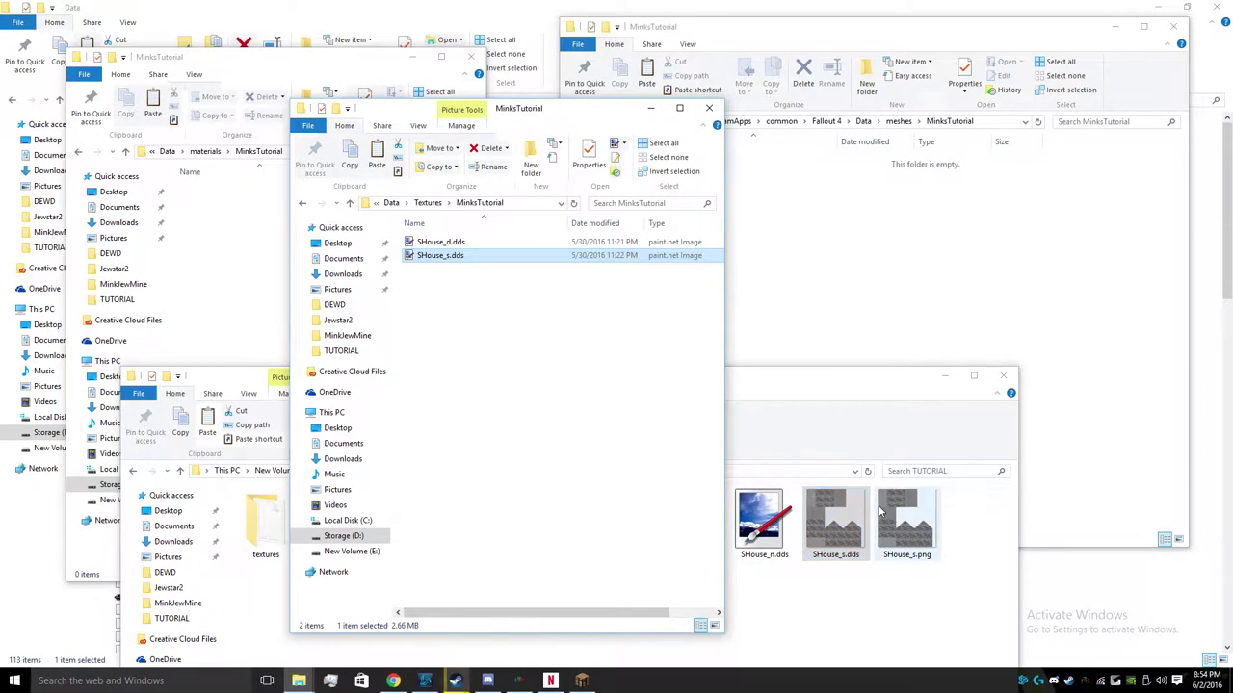
{"action": "left_click", "coordinate": [770, 520]}
{"action": "right_click", "coordinate": [777, 518]}
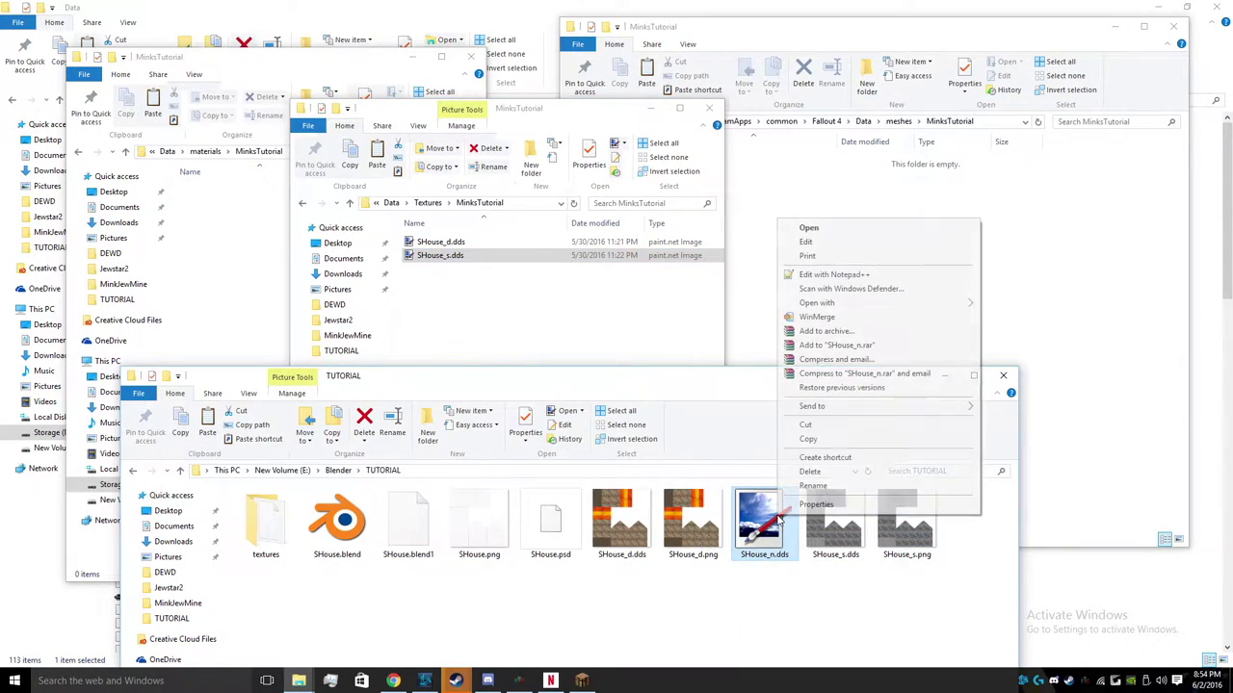
{"action": "left_click", "coordinate": [805, 440]}
{"action": "right_click", "coordinate": [473, 301]}
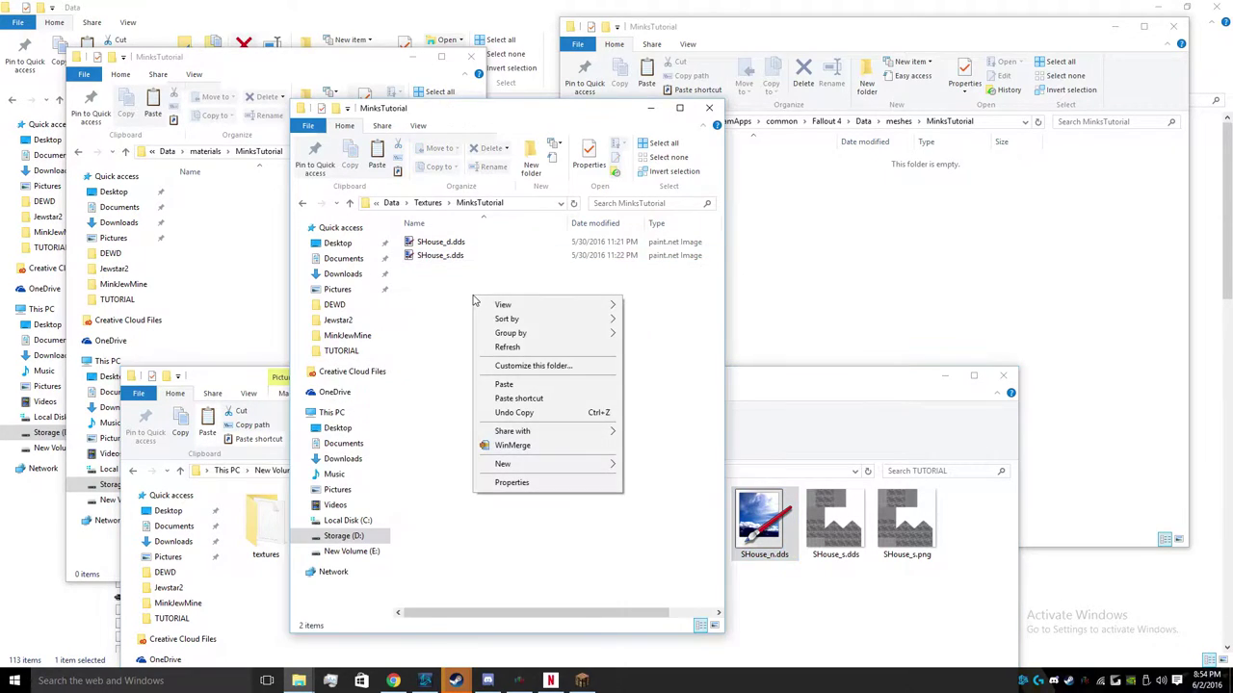
{"action": "left_click", "coordinate": [517, 385]}
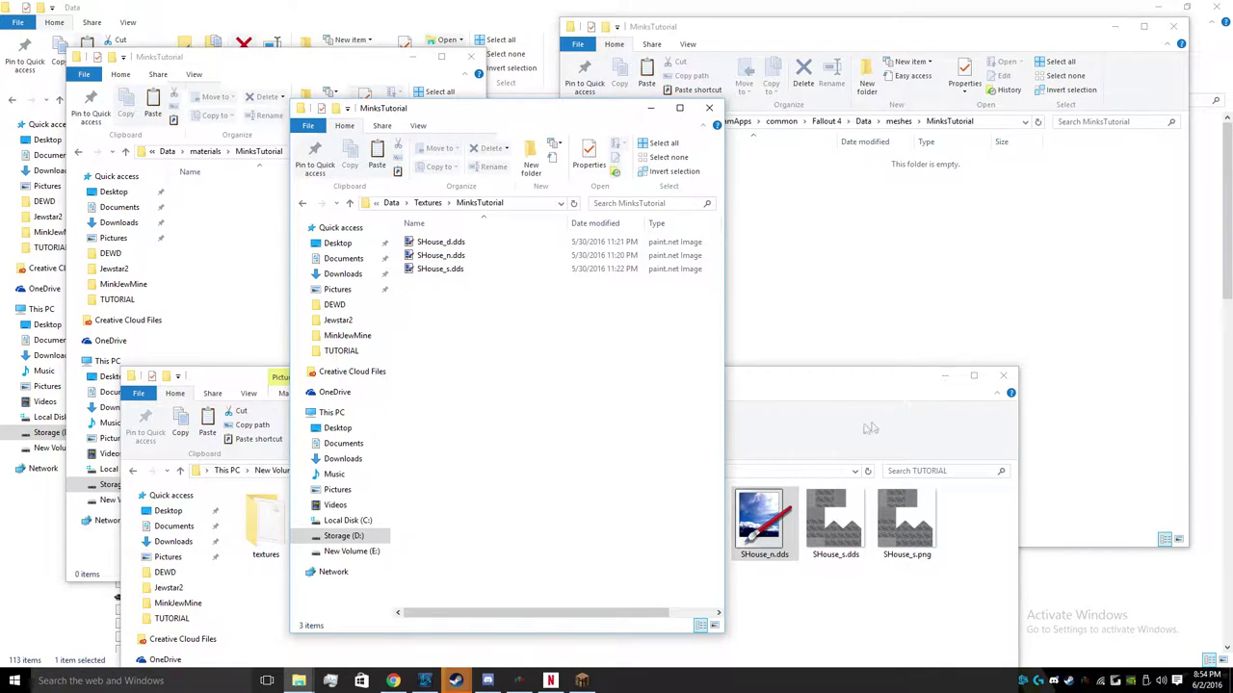
{"action": "left_click", "coordinate": [945, 375]}
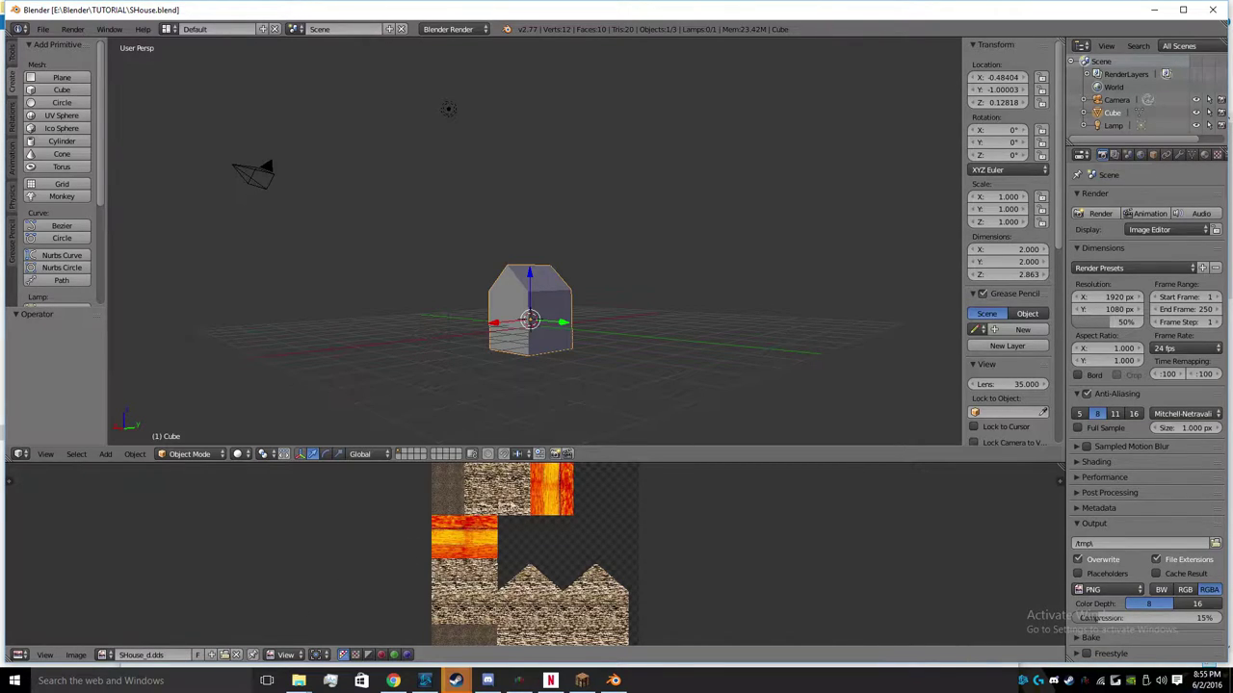
- Enter edit mode and select every face of the house, including the roof, via its UV islands
{"action": "key", "text": "Tab"}
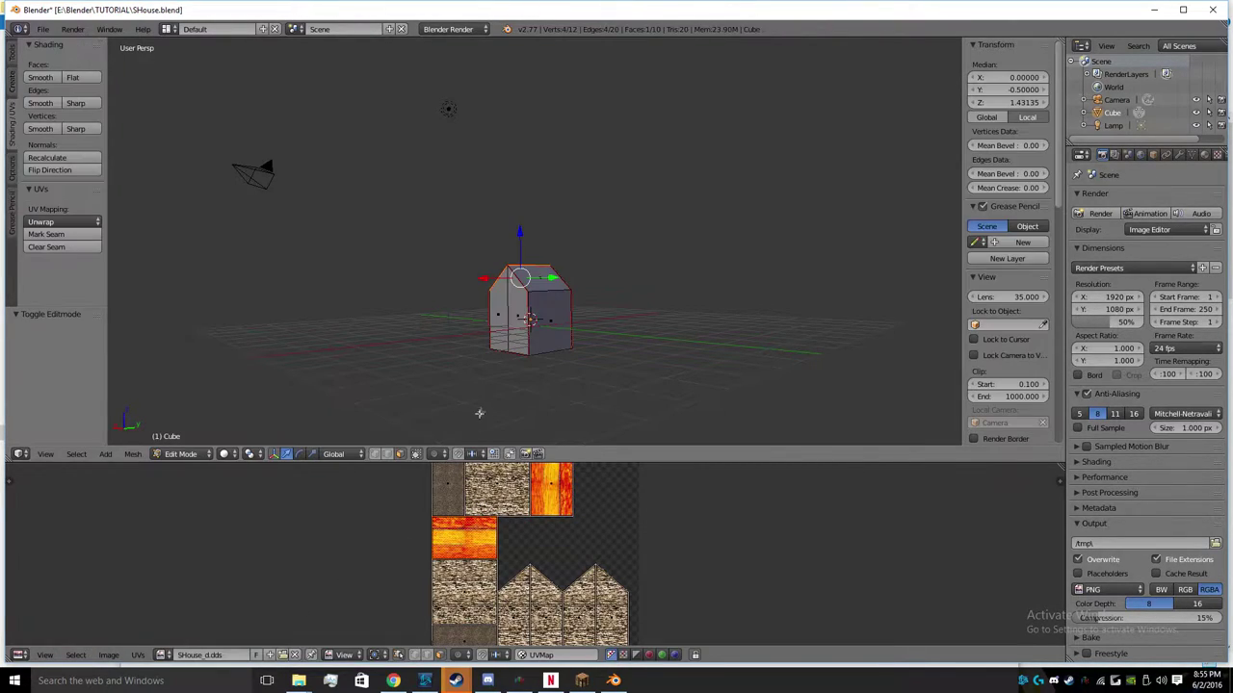
{"action": "right_click", "coordinate": [520, 315], "text": "shift"}
{"action": "right_click", "coordinate": [495, 328], "text": "shift"}
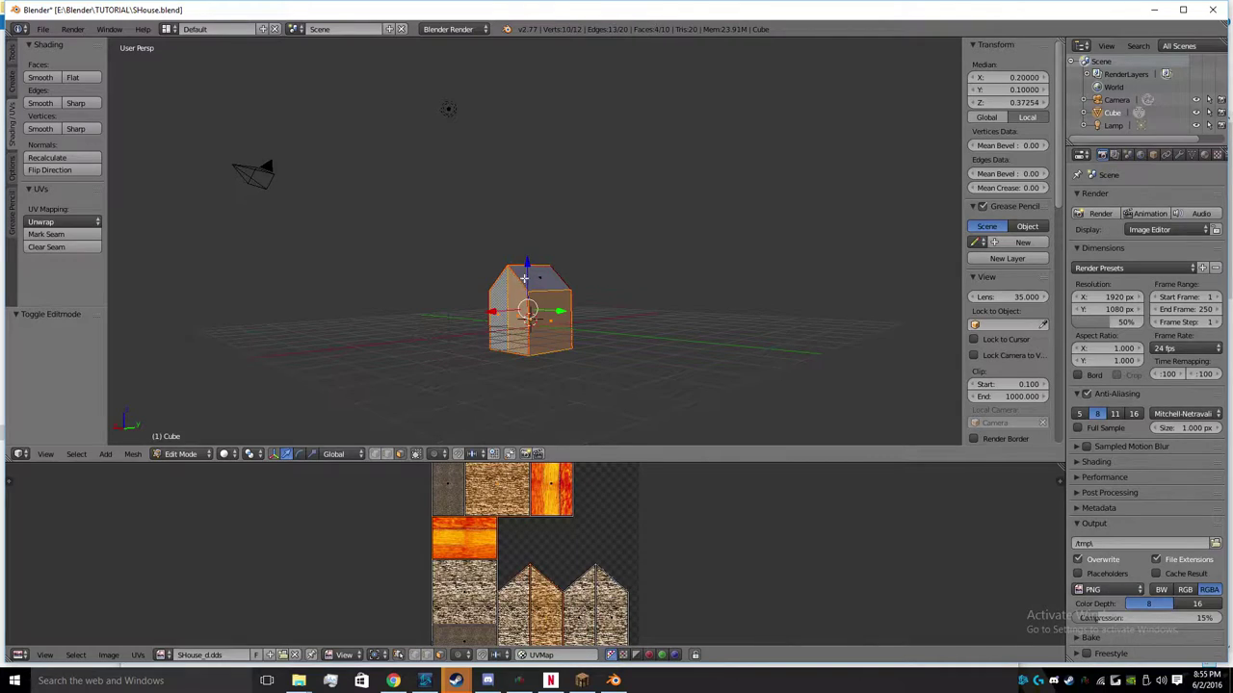
{"action": "right_click", "coordinate": [548, 279], "text": "shift"}
{"action": "right_click", "coordinate": [490, 509], "text": "shift"}
{"action": "right_click", "coordinate": [456, 497], "text": "shift"}
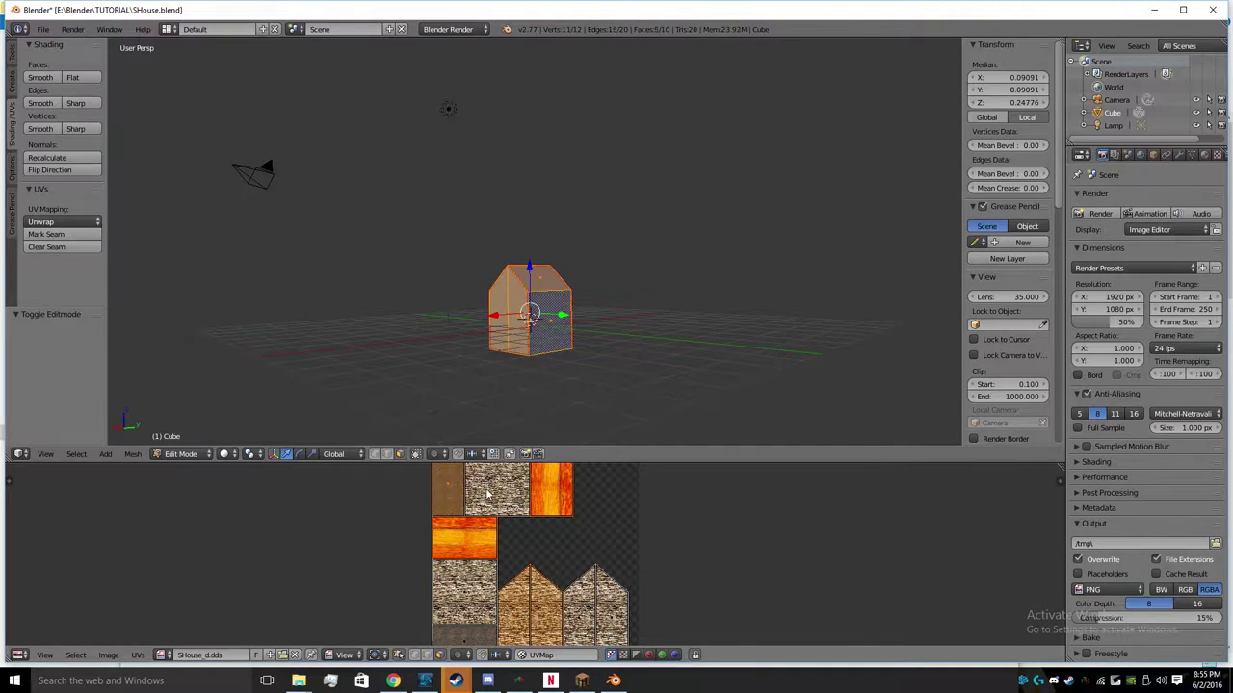
{"action": "right_click", "coordinate": [554, 493], "text": "shift"}
{"action": "right_click", "coordinate": [474, 540], "text": "shift"}
{"action": "right_click", "coordinate": [461, 585], "text": "shift"}
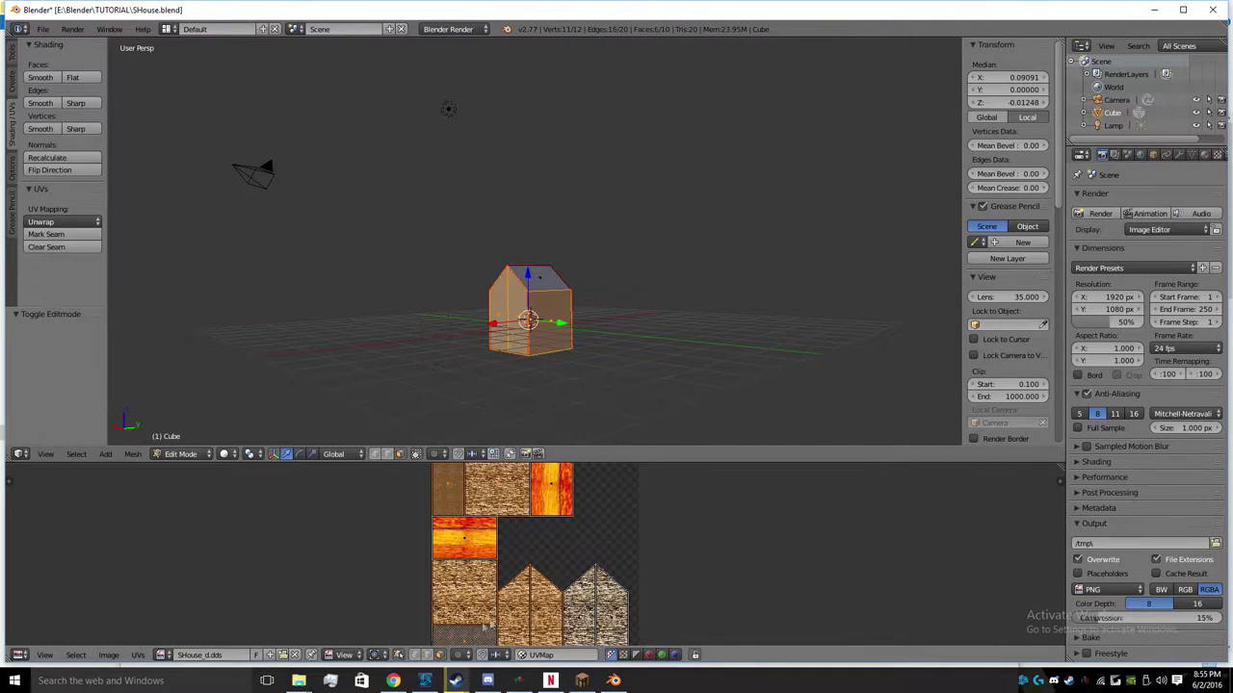
{"action": "right_click", "coordinate": [468, 546], "text": "shift"}
{"action": "right_click", "coordinate": [562, 499], "text": "shift"}
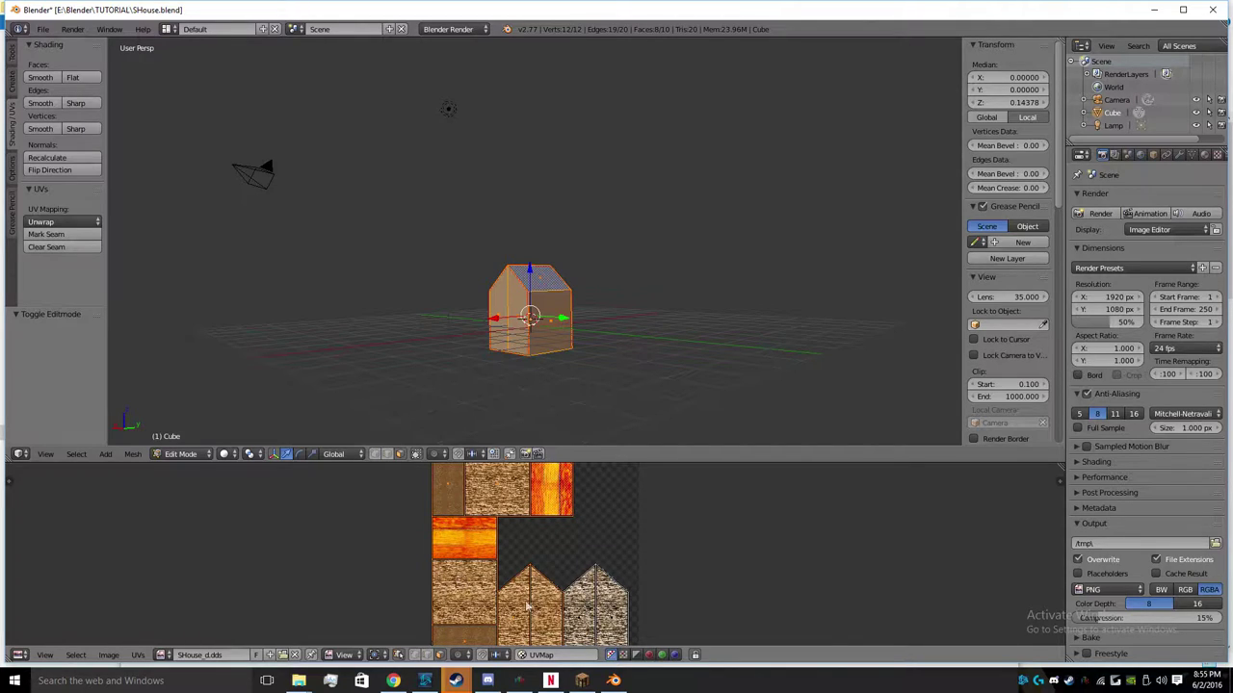
{"action": "right_click", "coordinate": [574, 609], "text": "shift"}
{"action": "right_click", "coordinate": [607, 611], "text": "shift"}
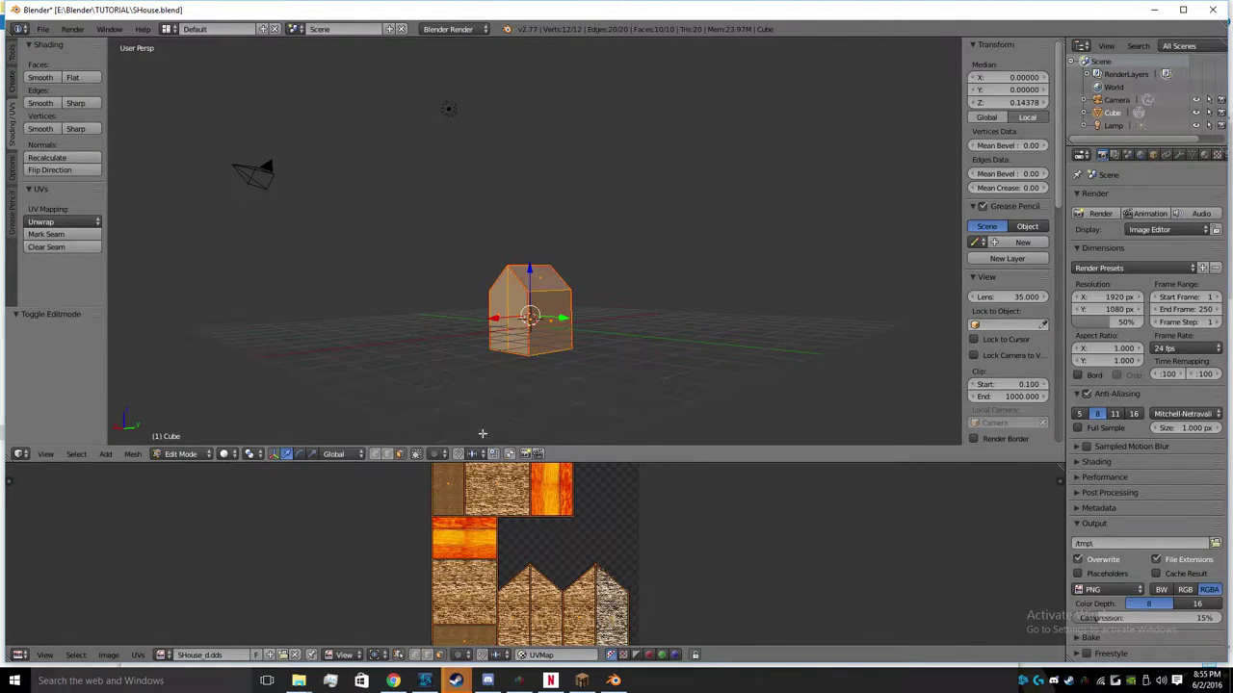
- Load SHouse_d.dds as the texture image in the UV/Image Editor
{"action": "left_click", "coordinate": [283, 655]}
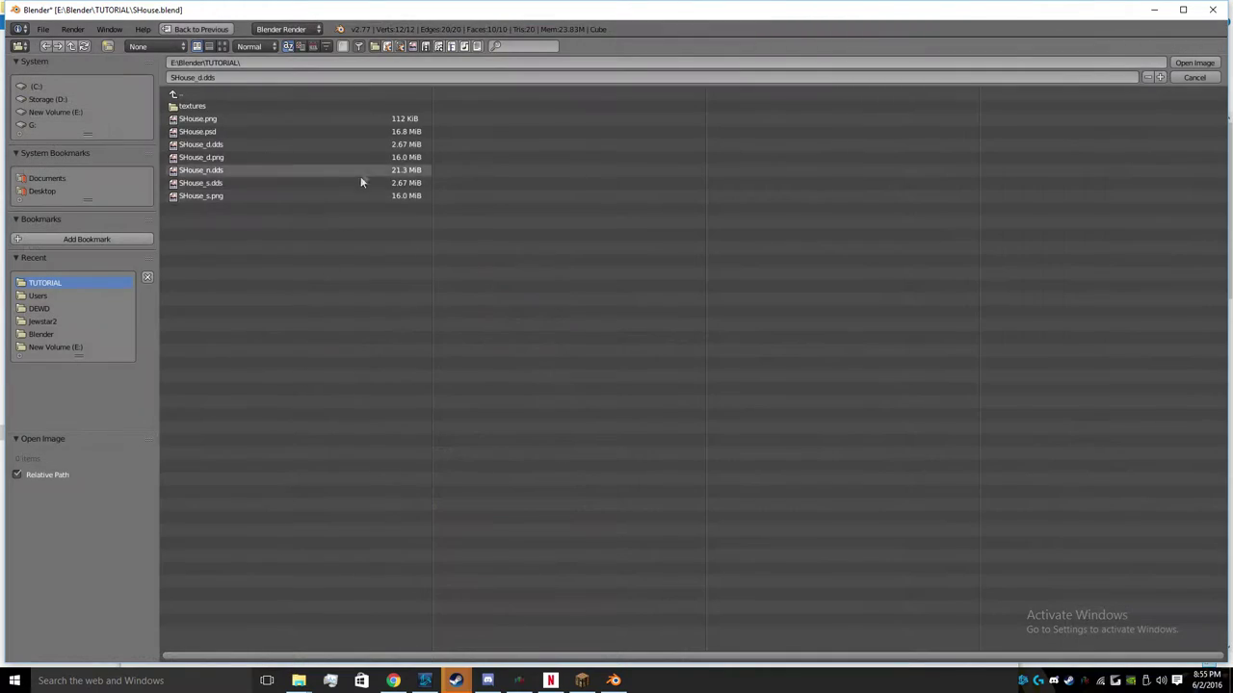
{"action": "left_click", "coordinate": [254, 158]}
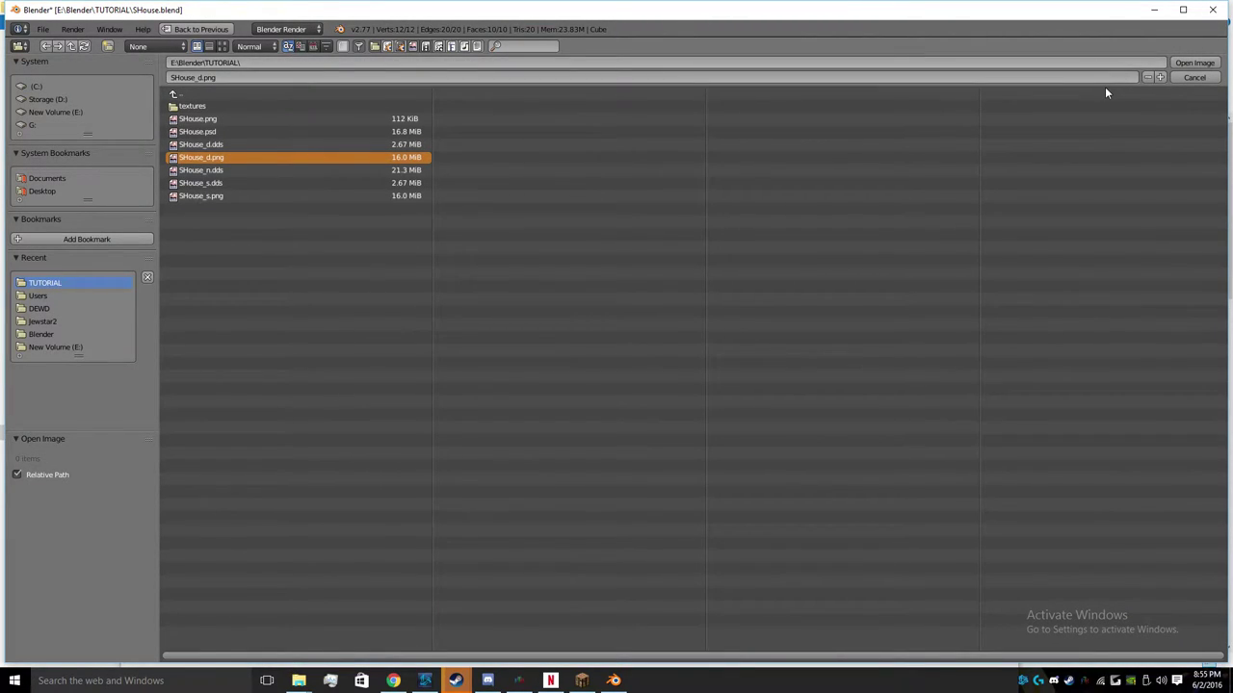
{"action": "left_click", "coordinate": [263, 144]}
{"action": "left_click", "coordinate": [1195, 63]}
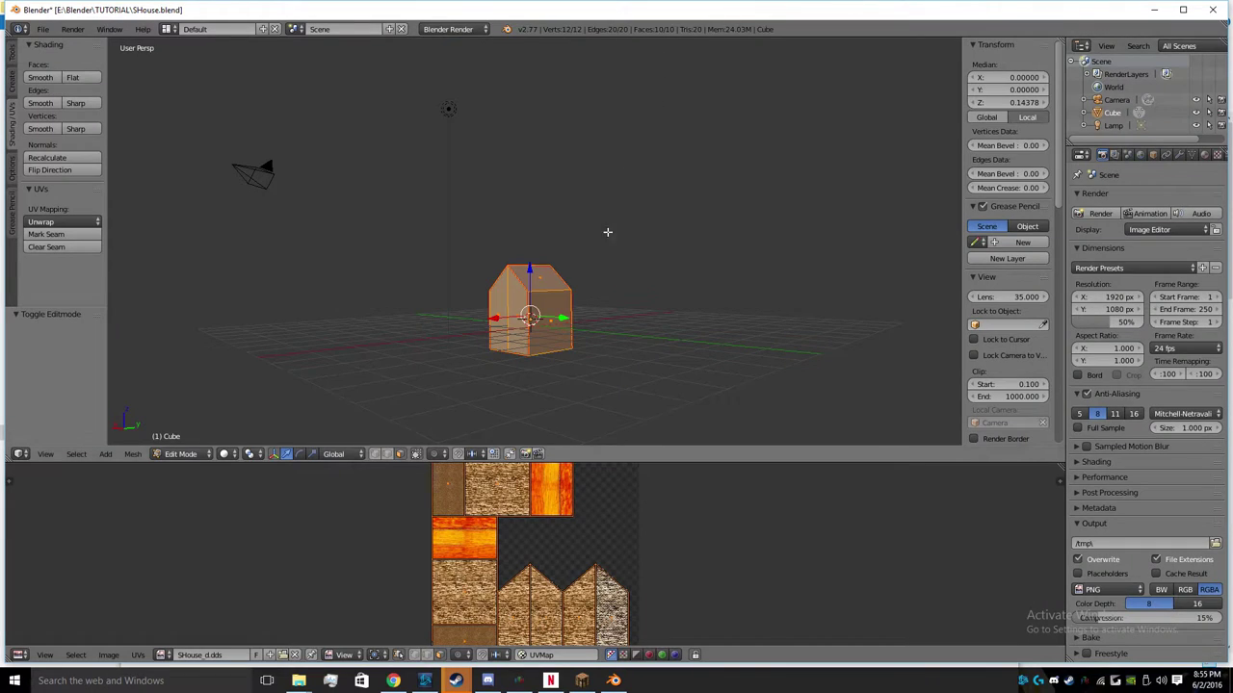
- Export the house model as Wavefront SHouse.obj into the Blender TUTORIAL folder
{"action": "left_click", "coordinate": [43, 29]}
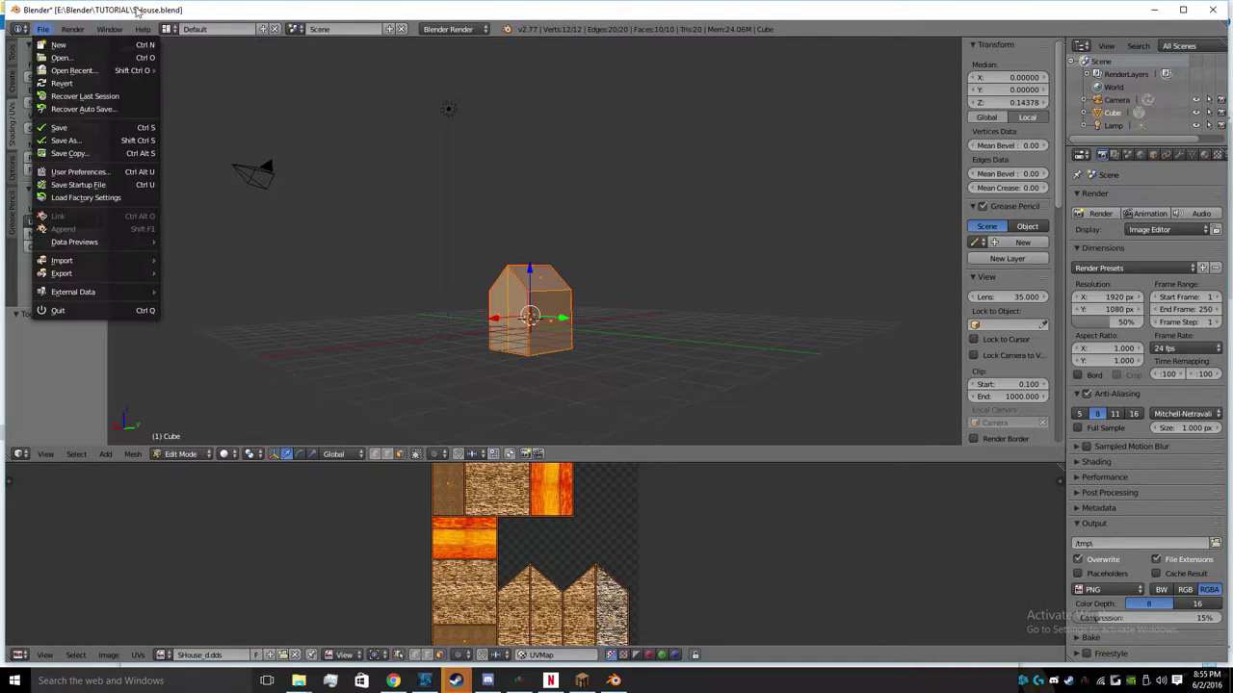
{"action": "left_click", "coordinate": [42, 29]}
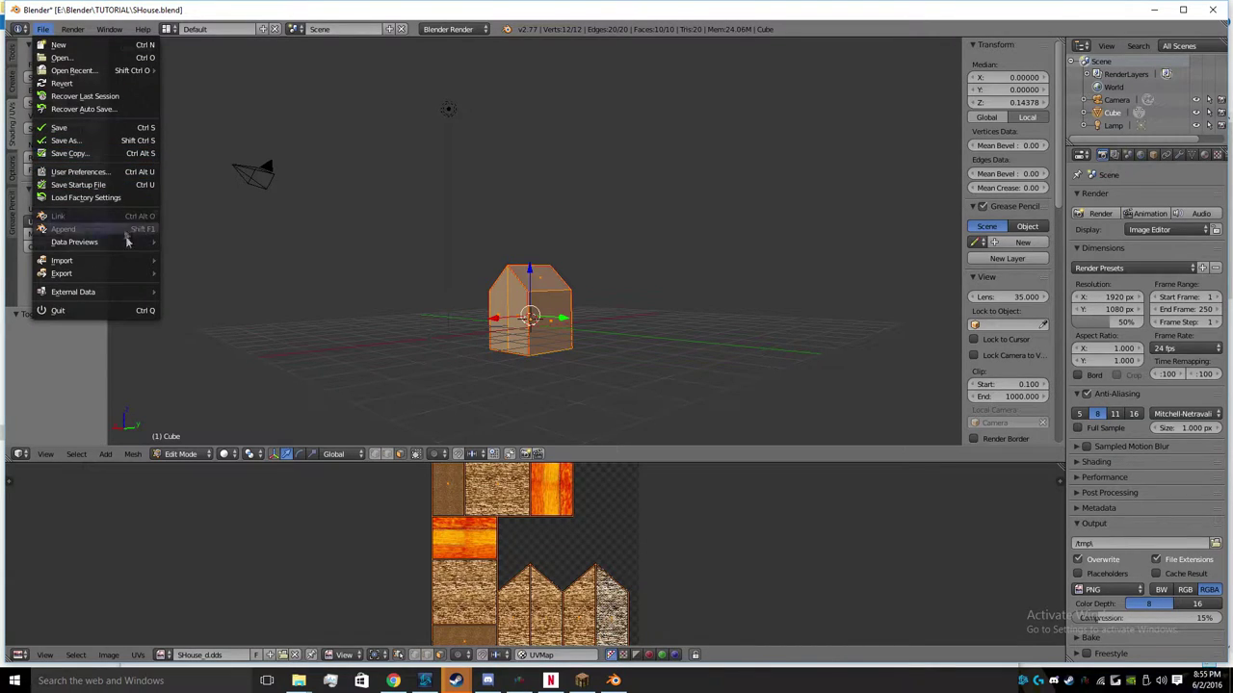
{"action": "mouse_move", "coordinate": [128, 273]}
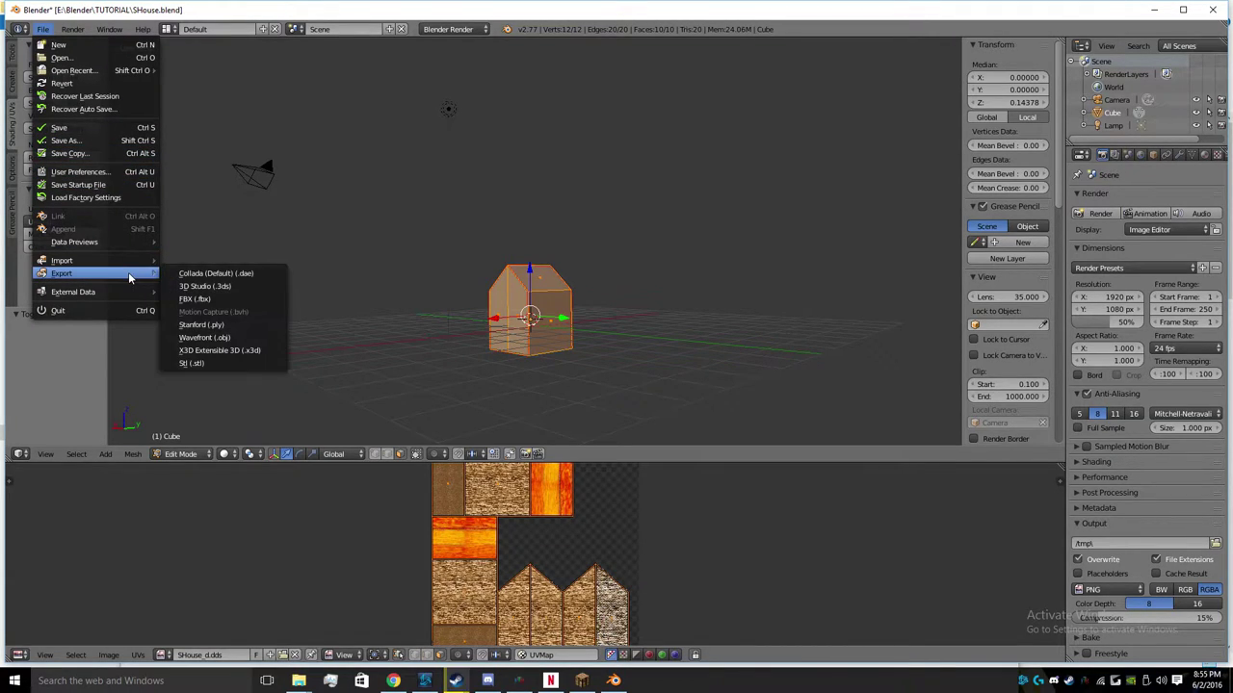
{"action": "left_click", "coordinate": [228, 339]}
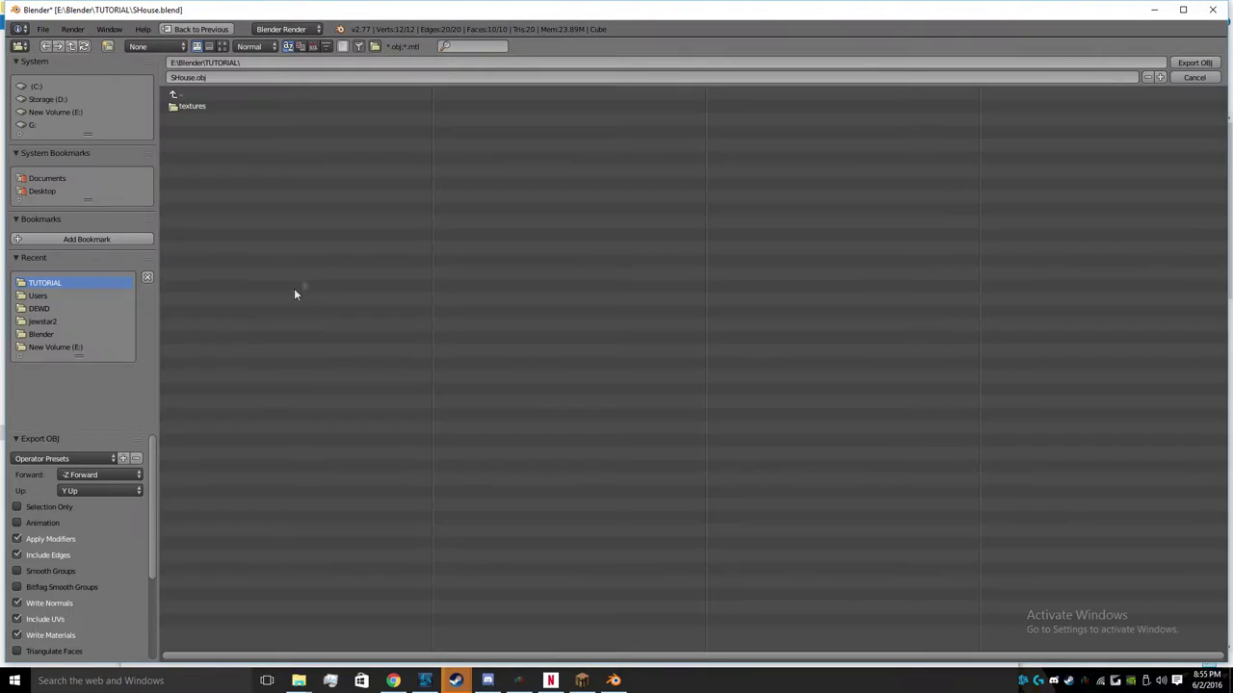
{"action": "left_click", "coordinate": [200, 93]}
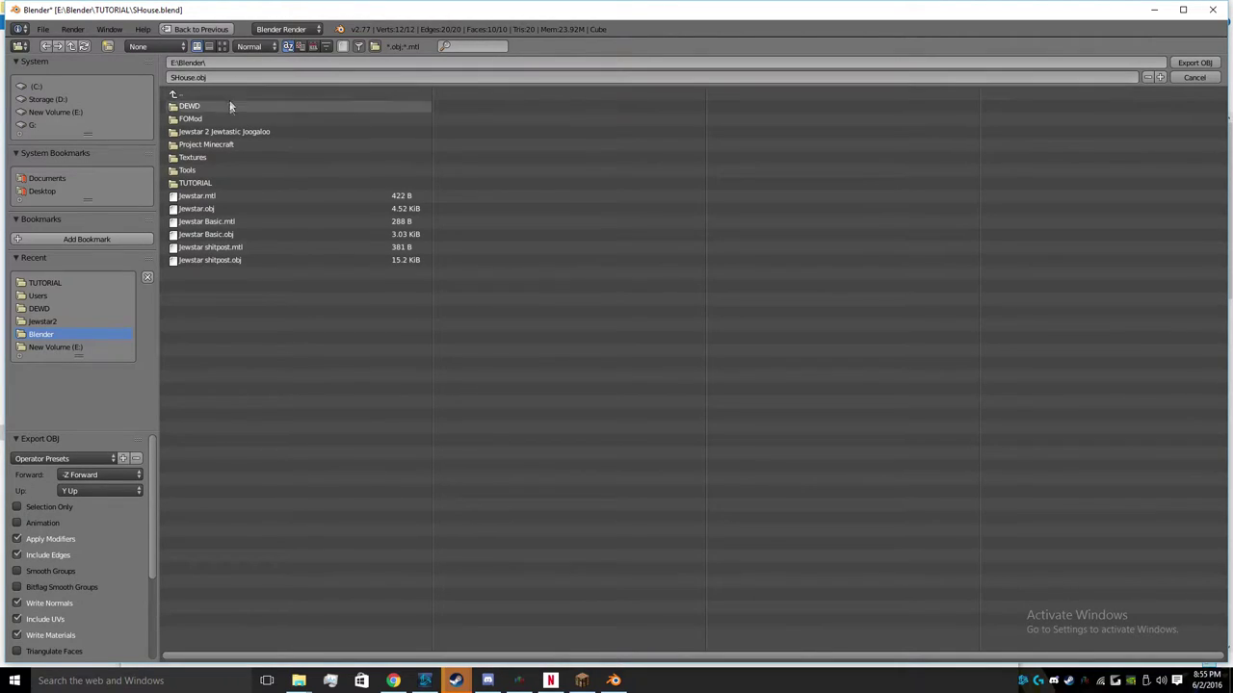
{"action": "left_click", "coordinate": [219, 182]}
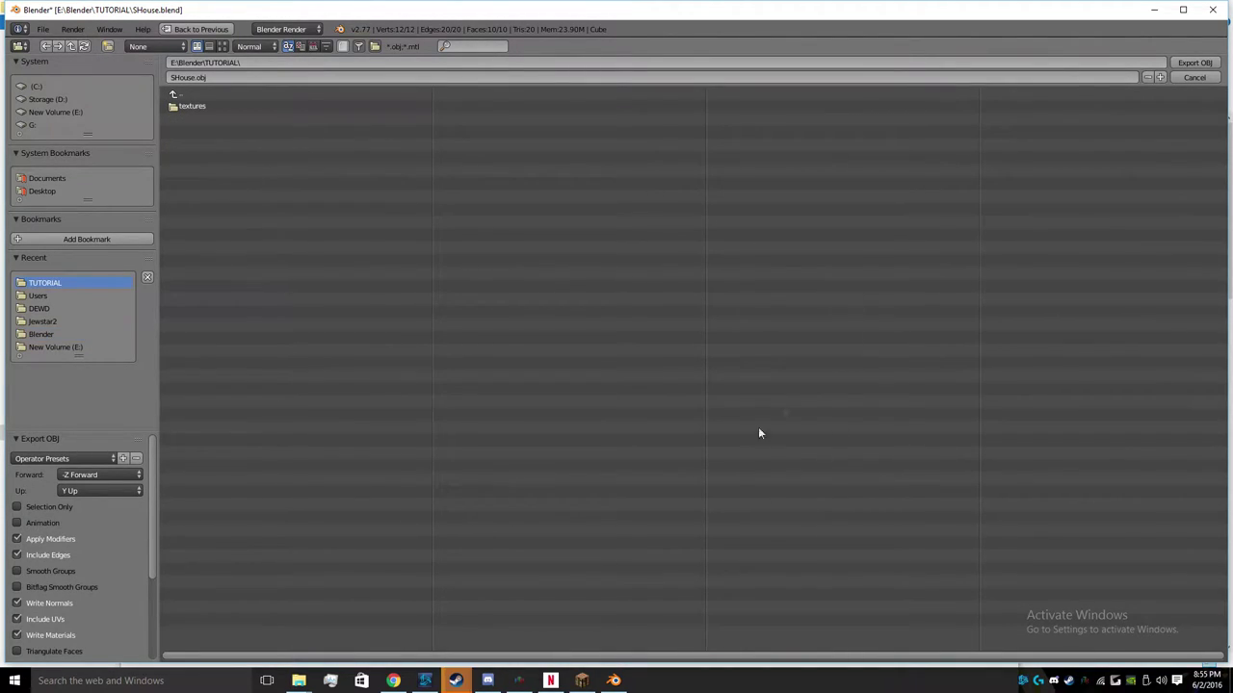
{"action": "left_click", "coordinate": [1194, 63]}
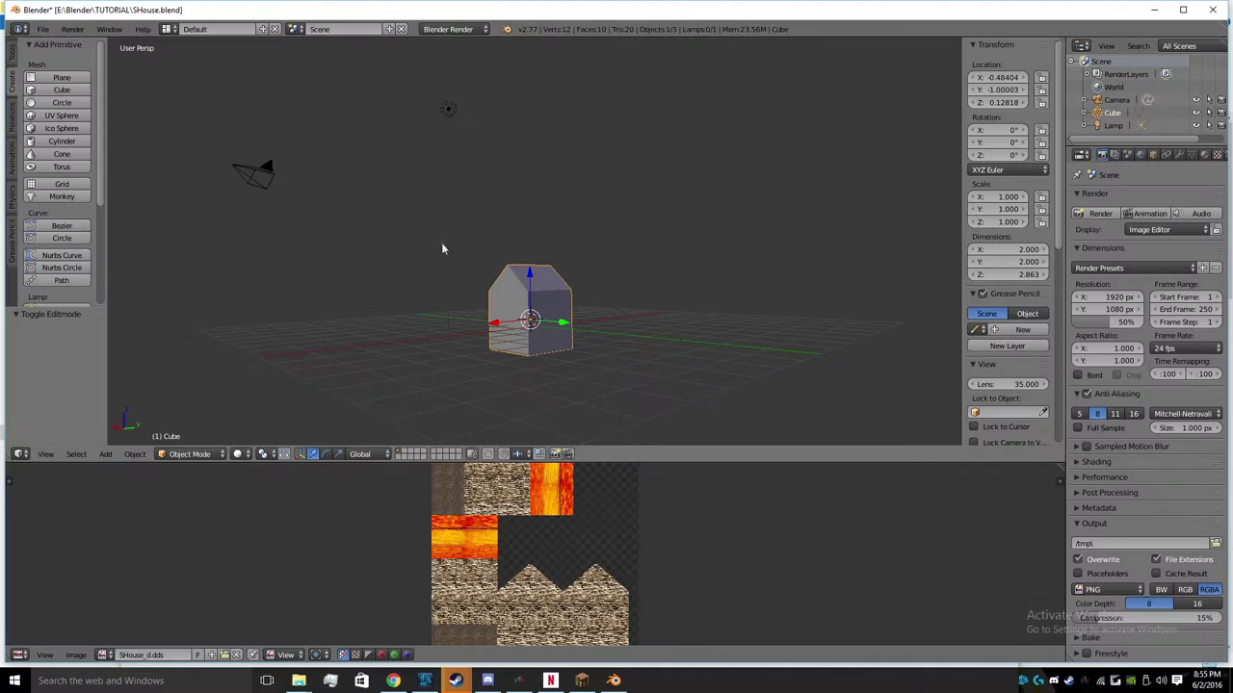
{"action": "left_click", "coordinate": [299, 681]}
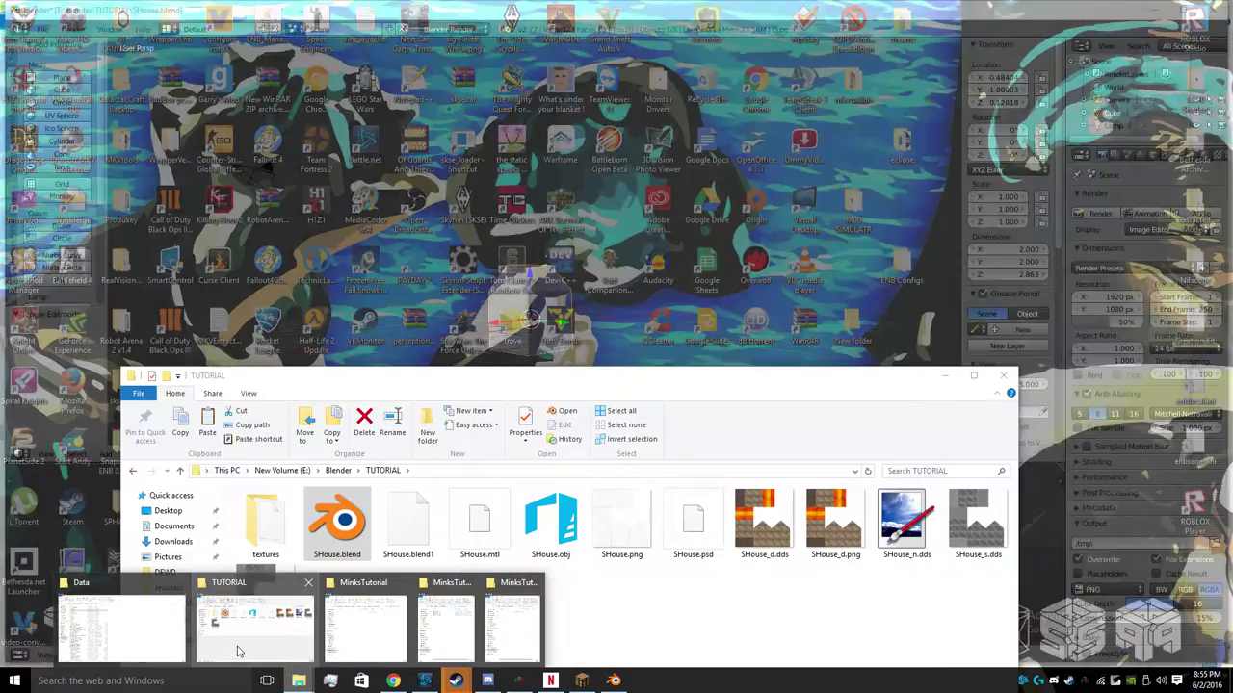
- Raise and reposition the TUTORIAL folder window, then open SHouse.obj in 3D Builder
{"action": "left_click", "coordinate": [267, 652]}
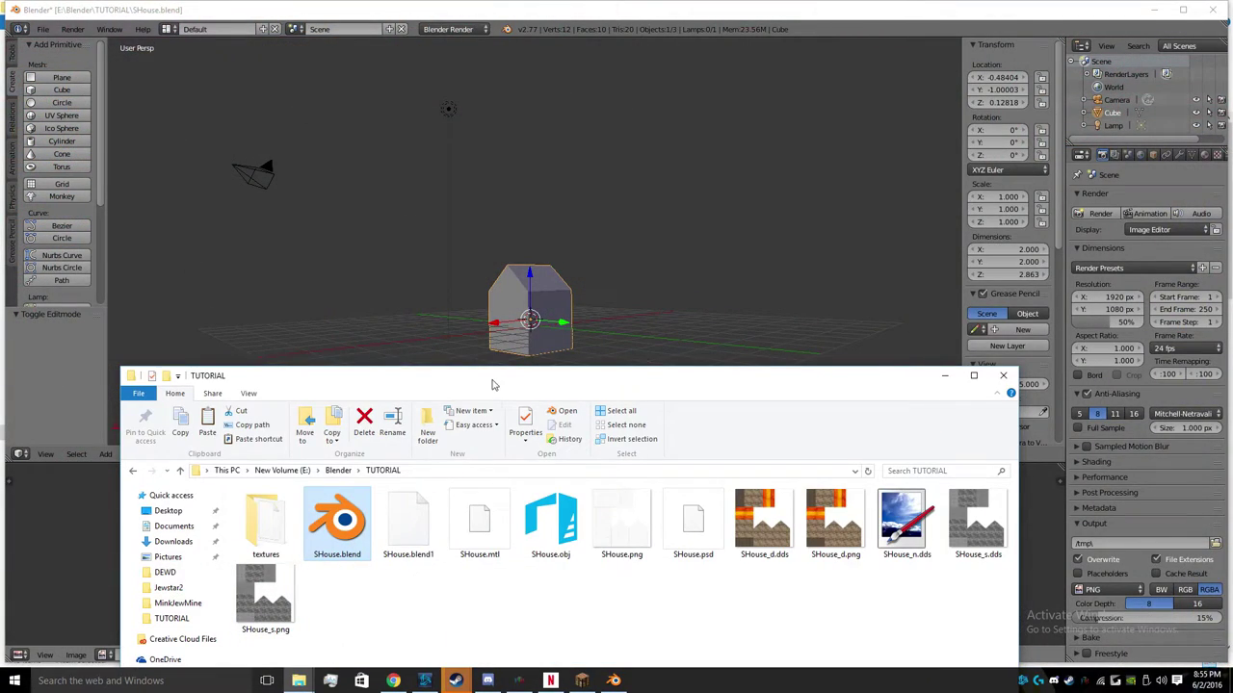
{"action": "left_click_drag", "start_coordinate": [492, 381], "coordinate": [429, 157]}
{"action": "left_click_drag", "start_coordinate": [483, 365], "coordinate": [492, 350]}
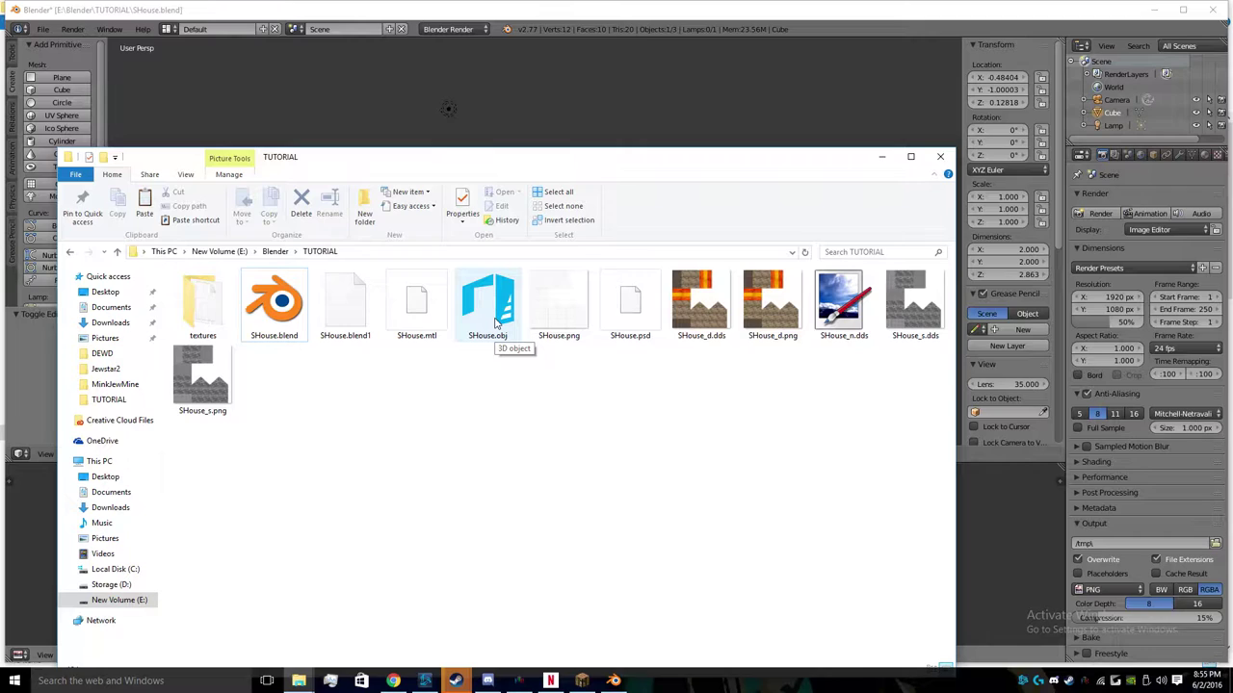
{"action": "left_click", "coordinate": [496, 323]}
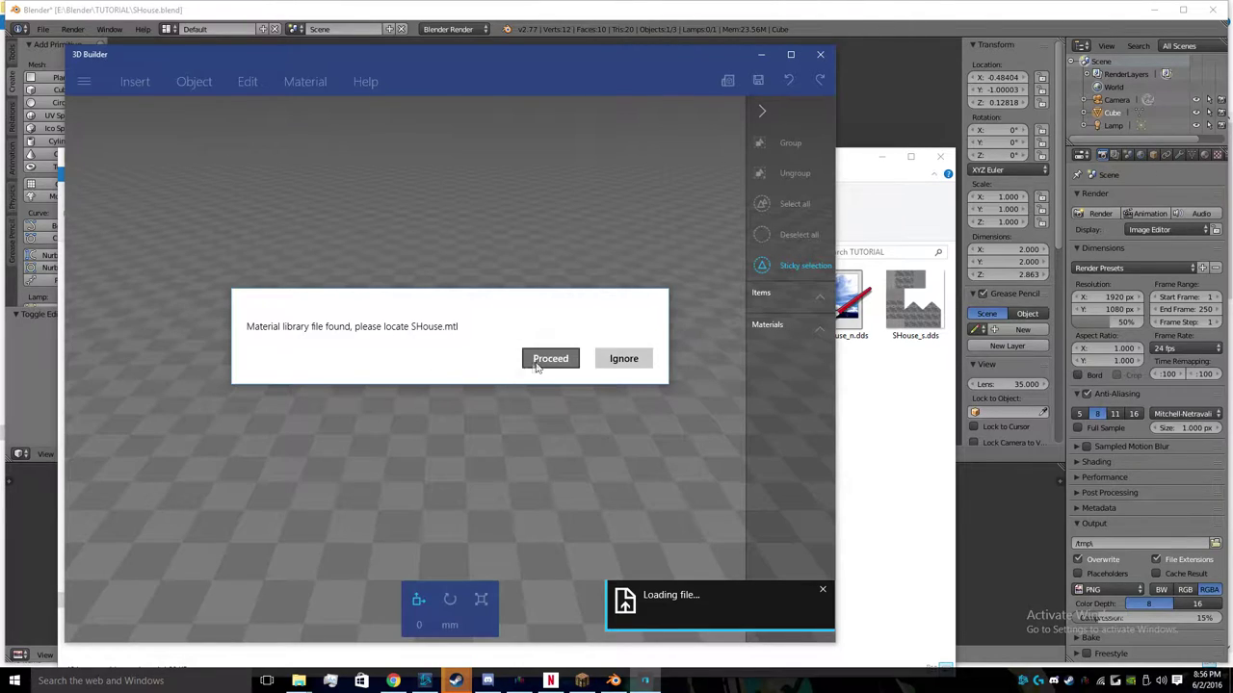
- Import the model in 3D Builder using SHouse.mtl as material and SHouse_d.dds as texture
{"action": "left_click", "coordinate": [537, 364]}
{"action": "left_click", "coordinate": [346, 152]}
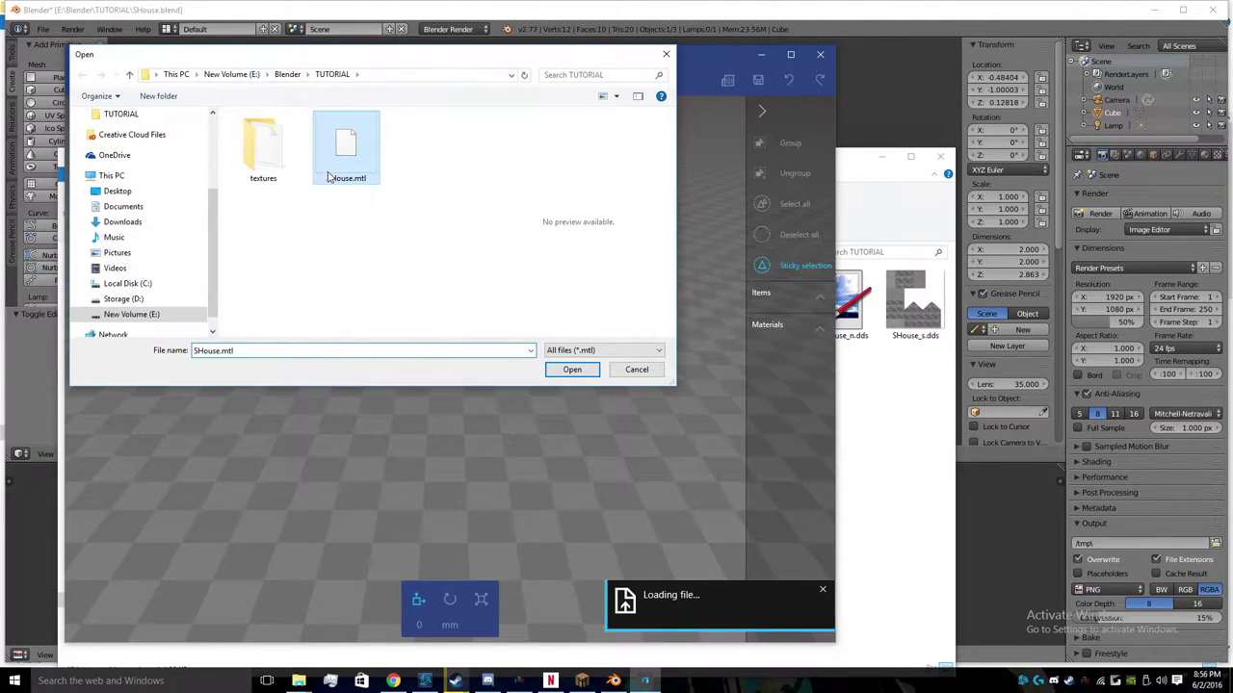
{"action": "left_click", "coordinate": [554, 370]}
{"action": "left_click", "coordinate": [550, 361]}
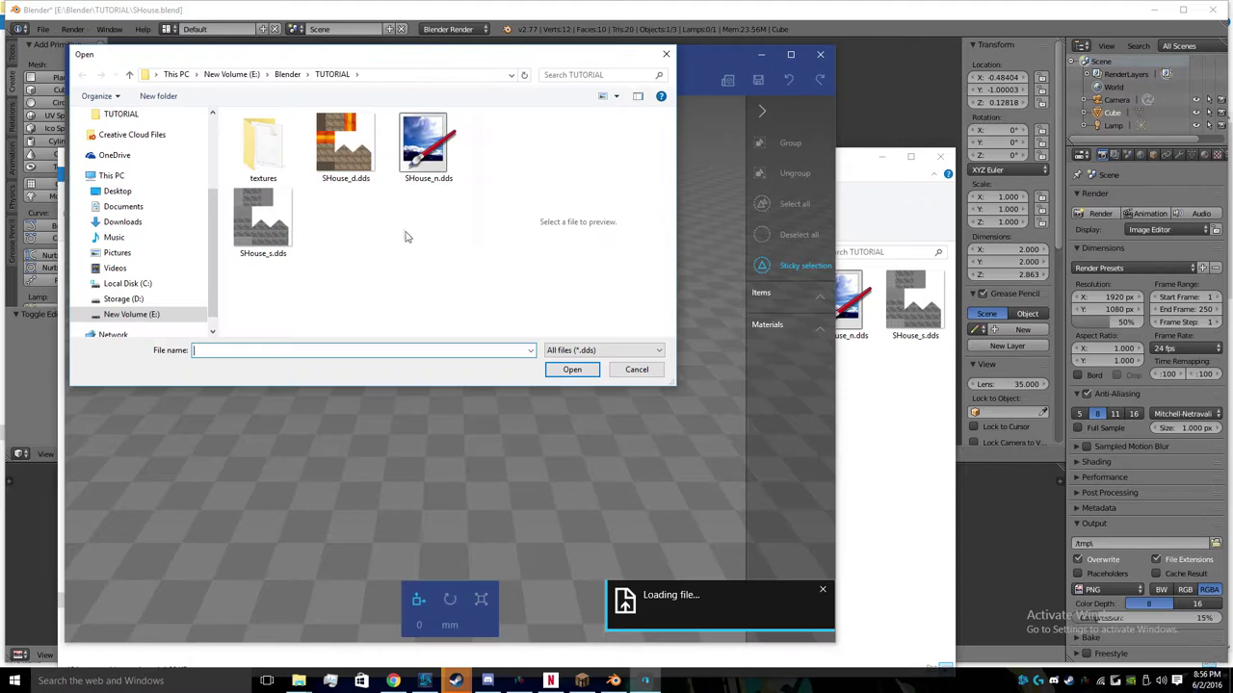
{"action": "left_click", "coordinate": [365, 185]}
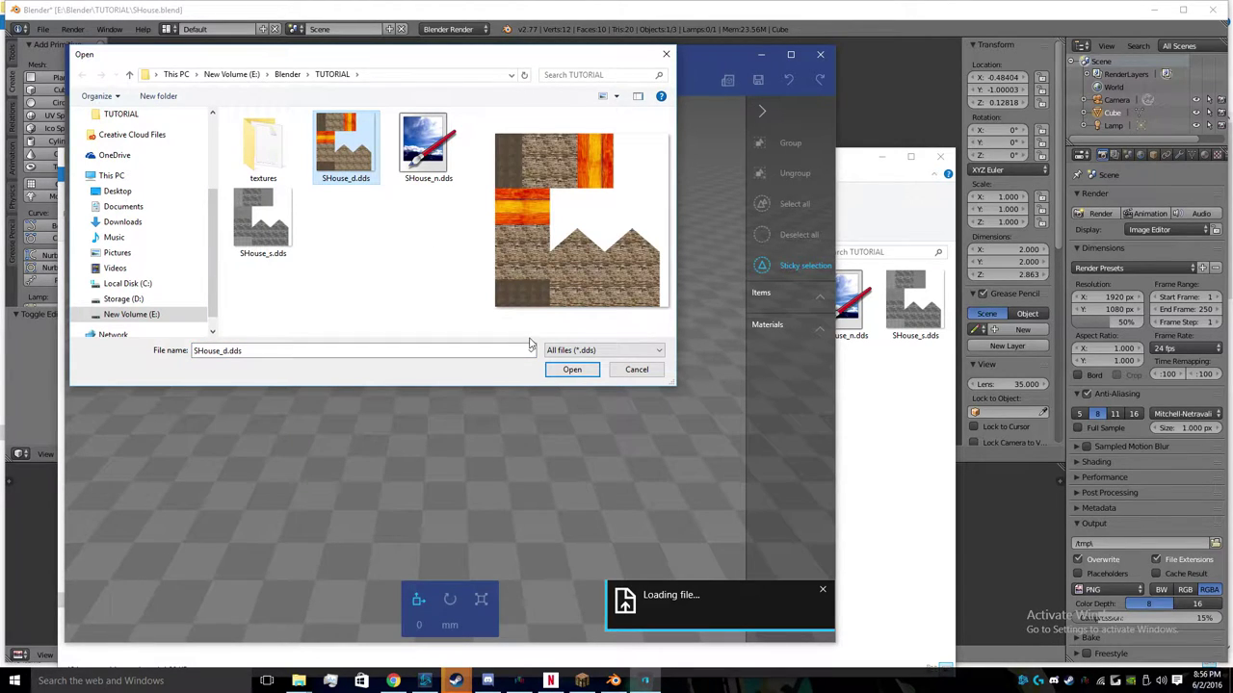
{"action": "left_click", "coordinate": [572, 370]}
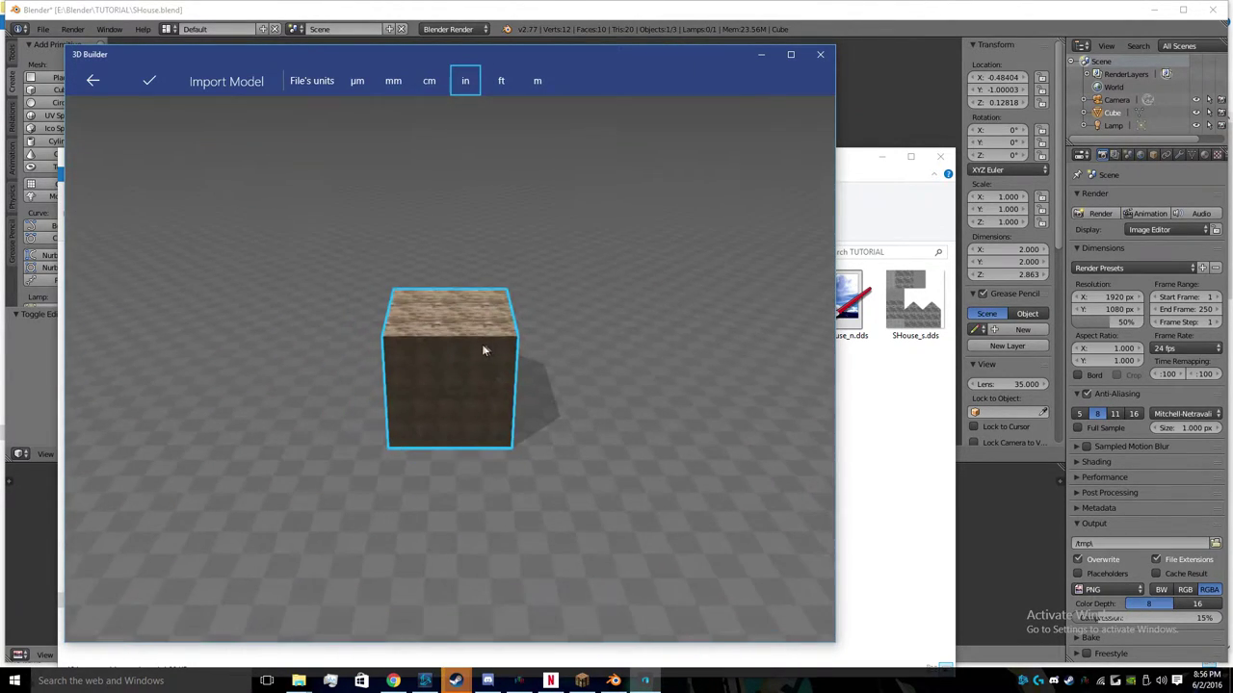
- Rotate and zoom the textured house to inspect its faces, then close 3D Builder
{"action": "left_click_drag", "start_coordinate": [363, 400], "coordinate": [685, 377]}
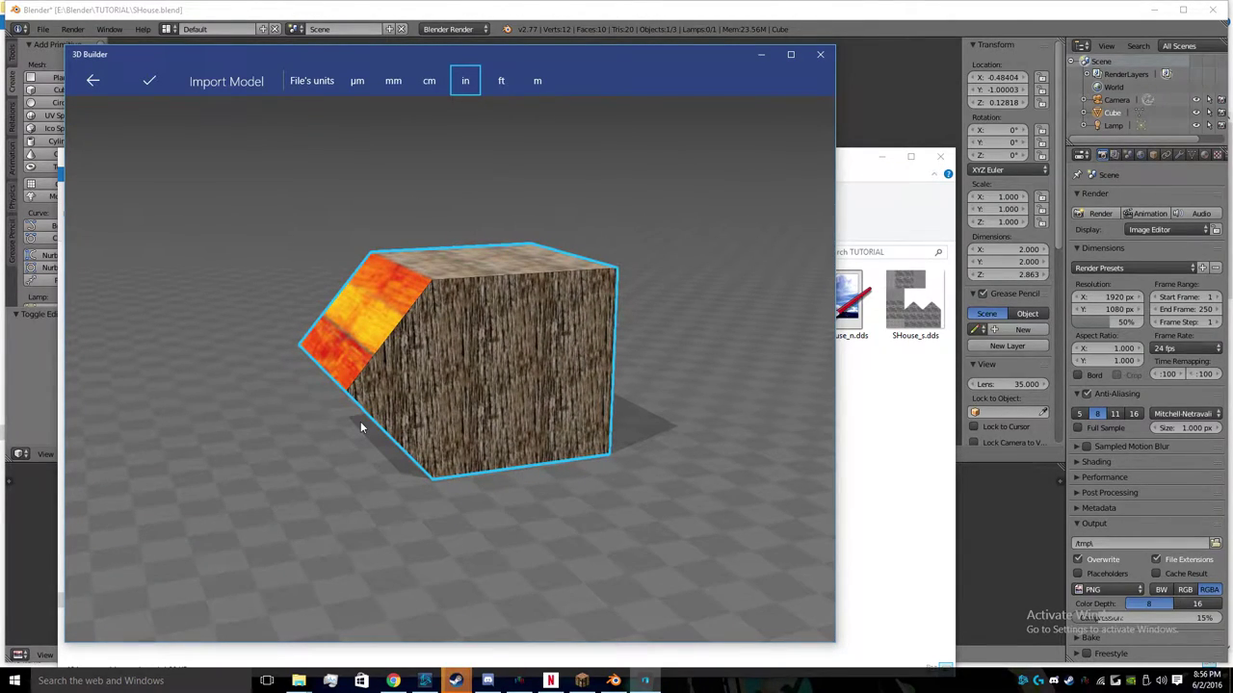
{"action": "left_click_drag", "start_coordinate": [360, 427], "coordinate": [356, 325]}
{"action": "scroll", "coordinate": [294, 366], "scroll_direction": "up", "scroll_amount": 5}
{"action": "scroll", "coordinate": [335, 415], "scroll_direction": "down", "scroll_amount": 5}
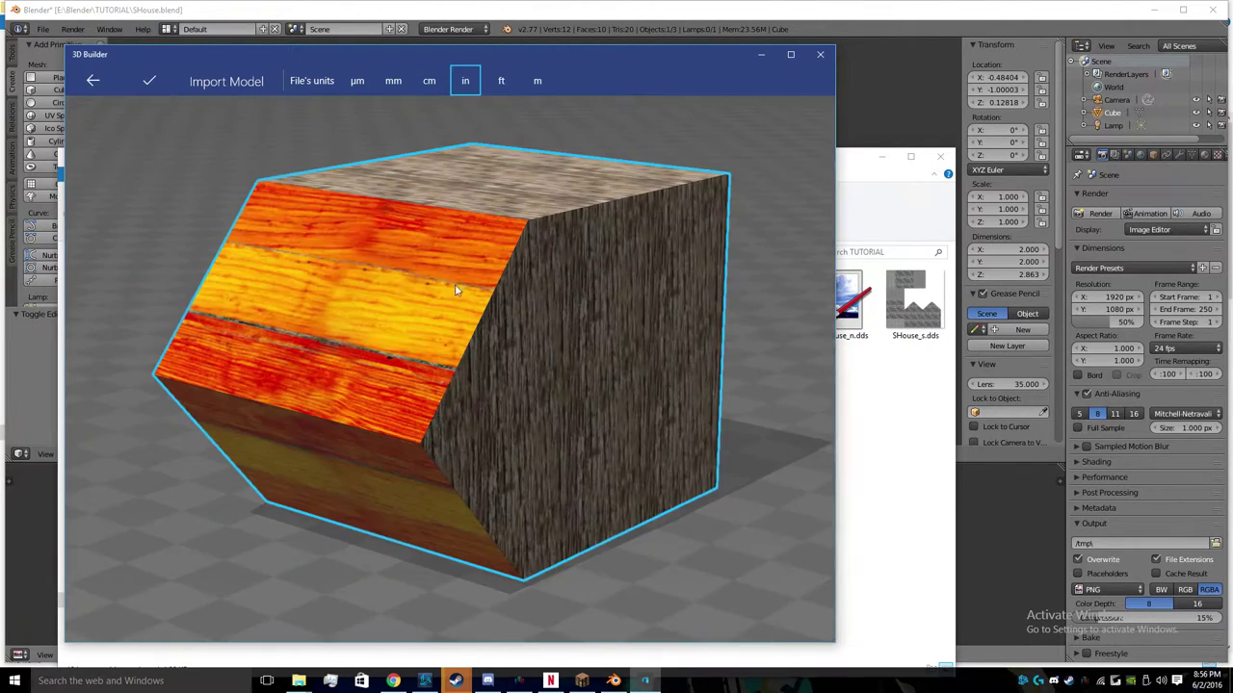
{"action": "scroll", "coordinate": [539, 164], "scroll_direction": "down", "scroll_amount": 3}
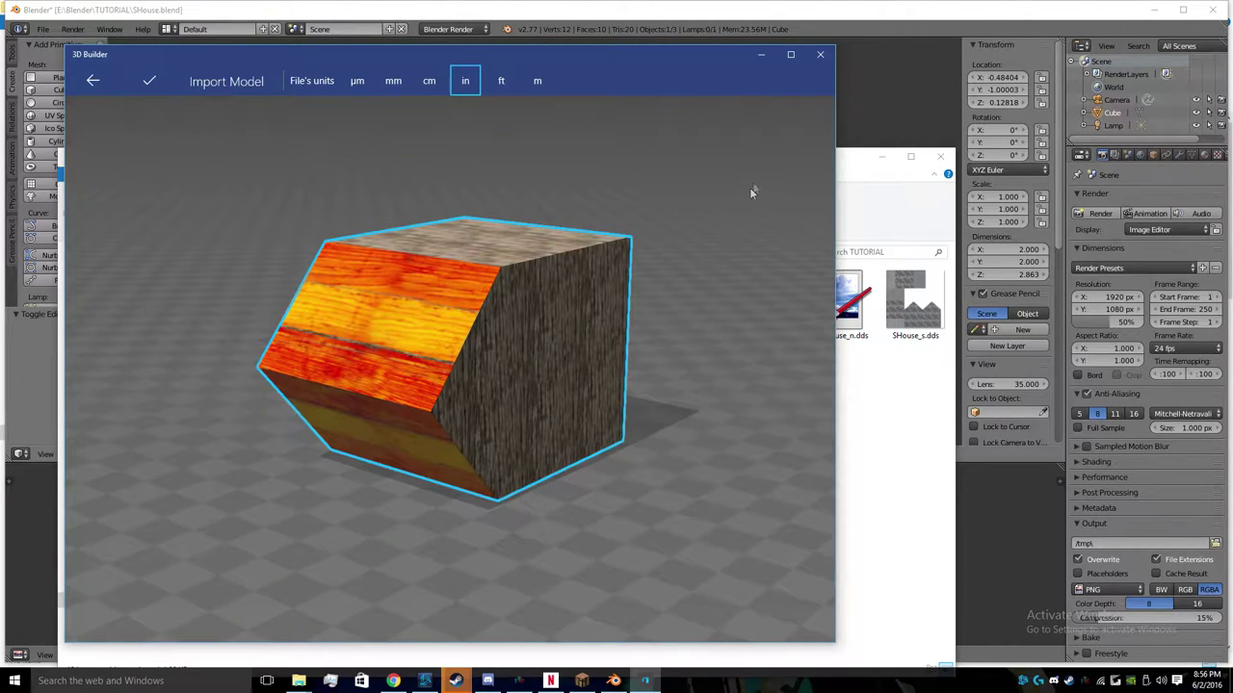
{"action": "left_click", "coordinate": [820, 55]}
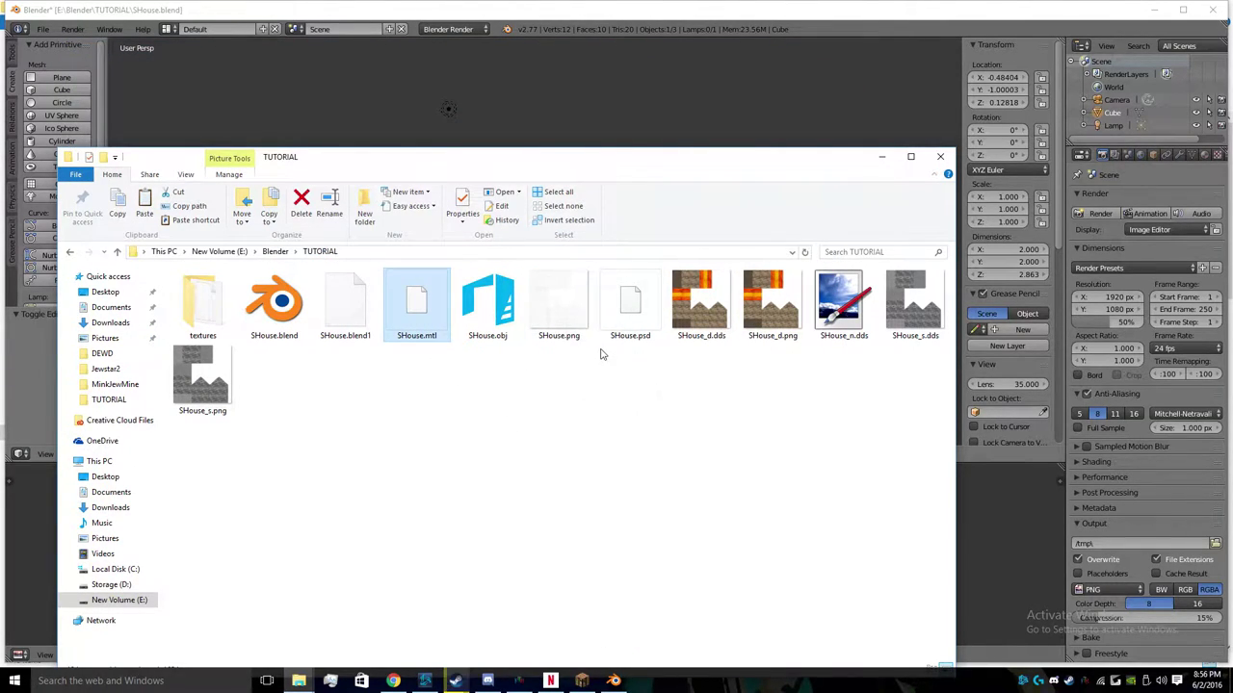
- Go from TUTORIAL up to Blender\Tools\BodySlide and launch BodySlide x64.exe
{"action": "left_click", "coordinate": [915, 304]}
{"action": "left_click", "coordinate": [478, 327]}
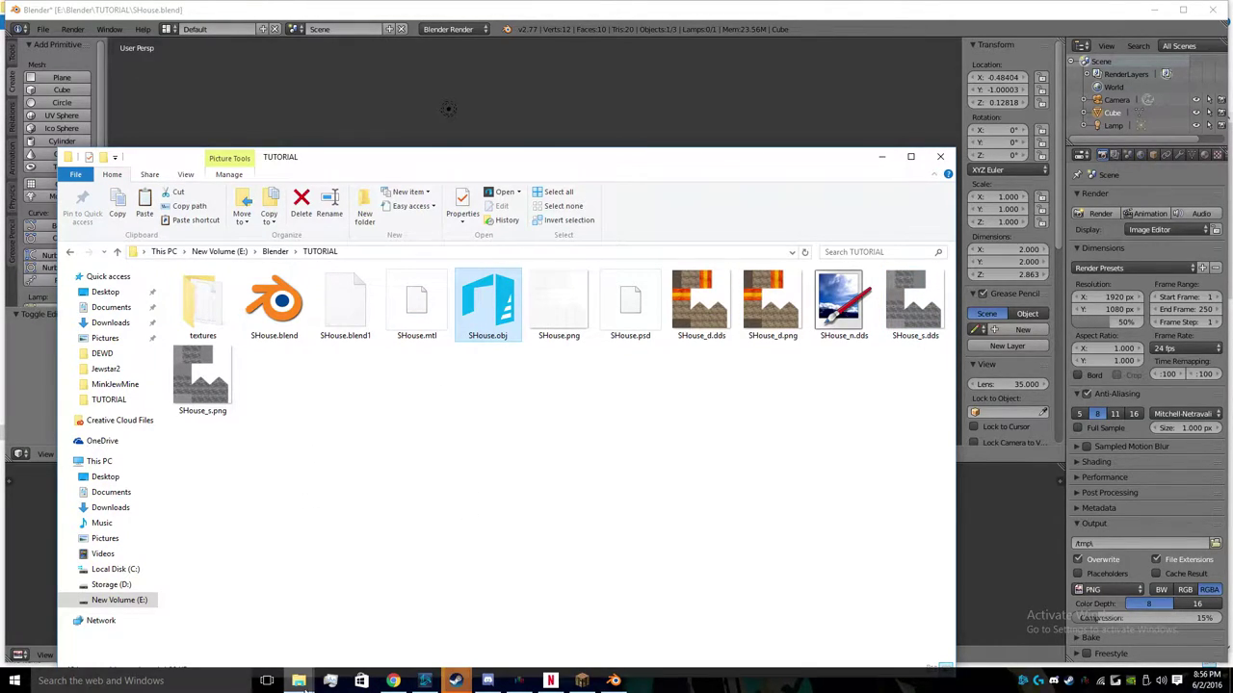
{"action": "mouse_move", "coordinate": [299, 681]}
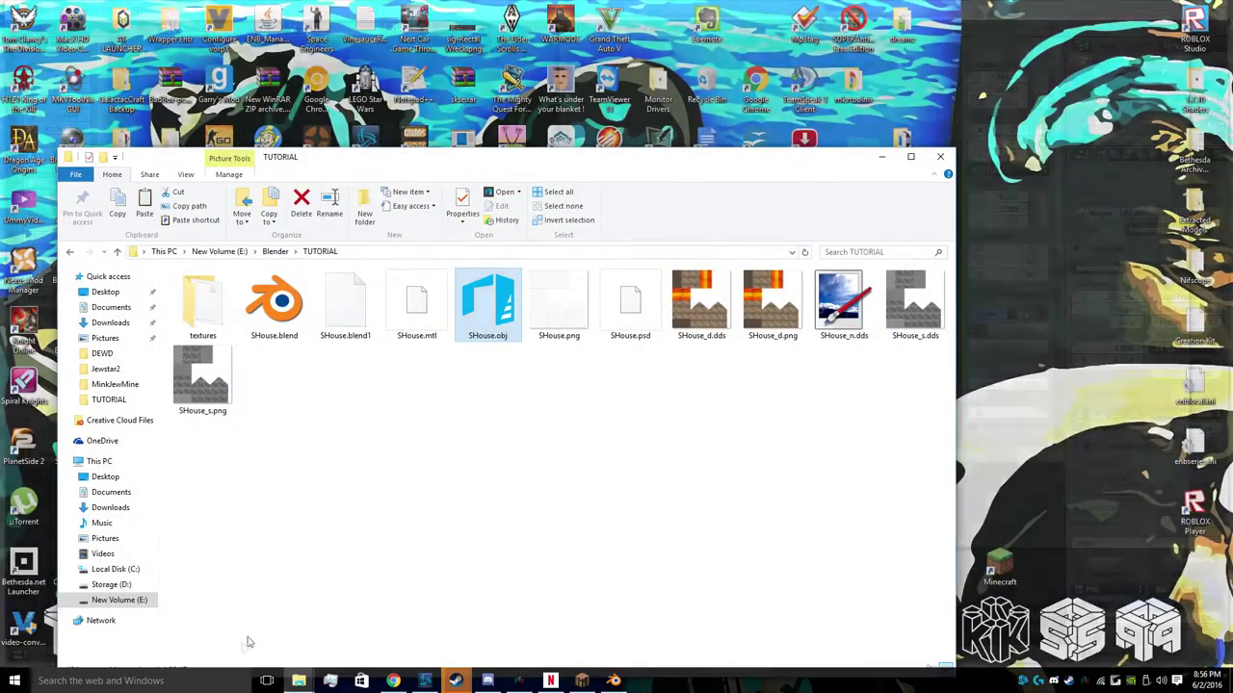
{"action": "key", "text": "alt+Up"}
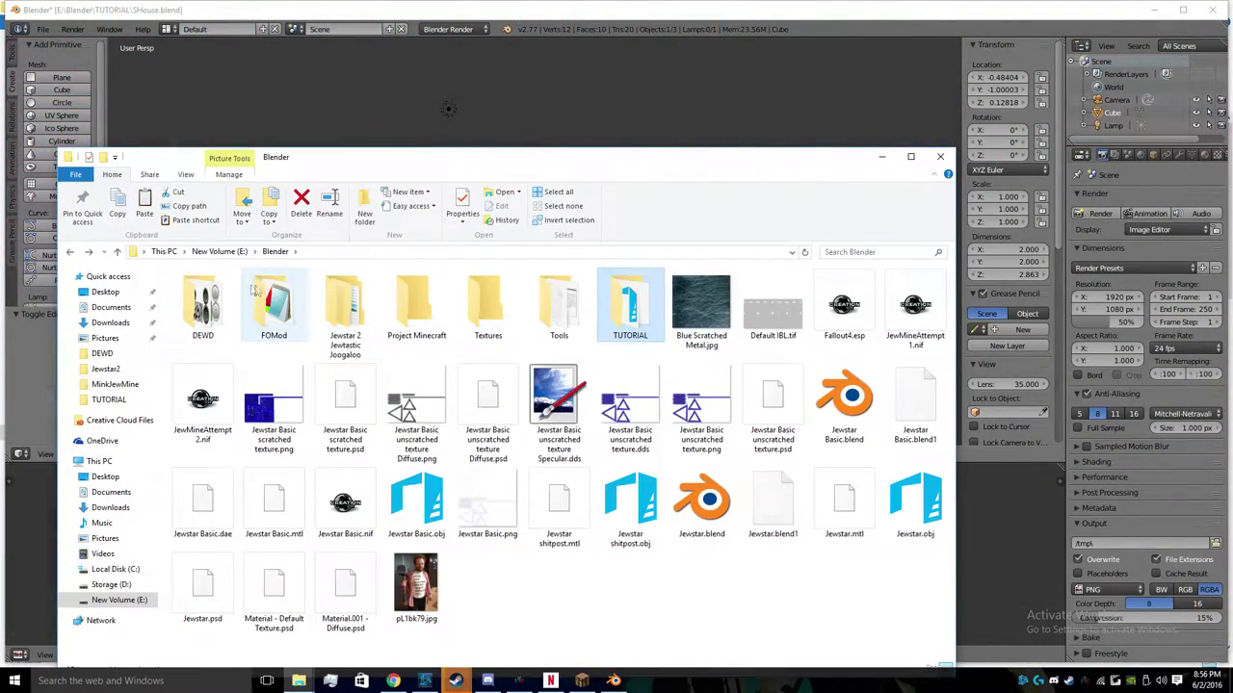
{"action": "double_click", "coordinate": [559, 306]}
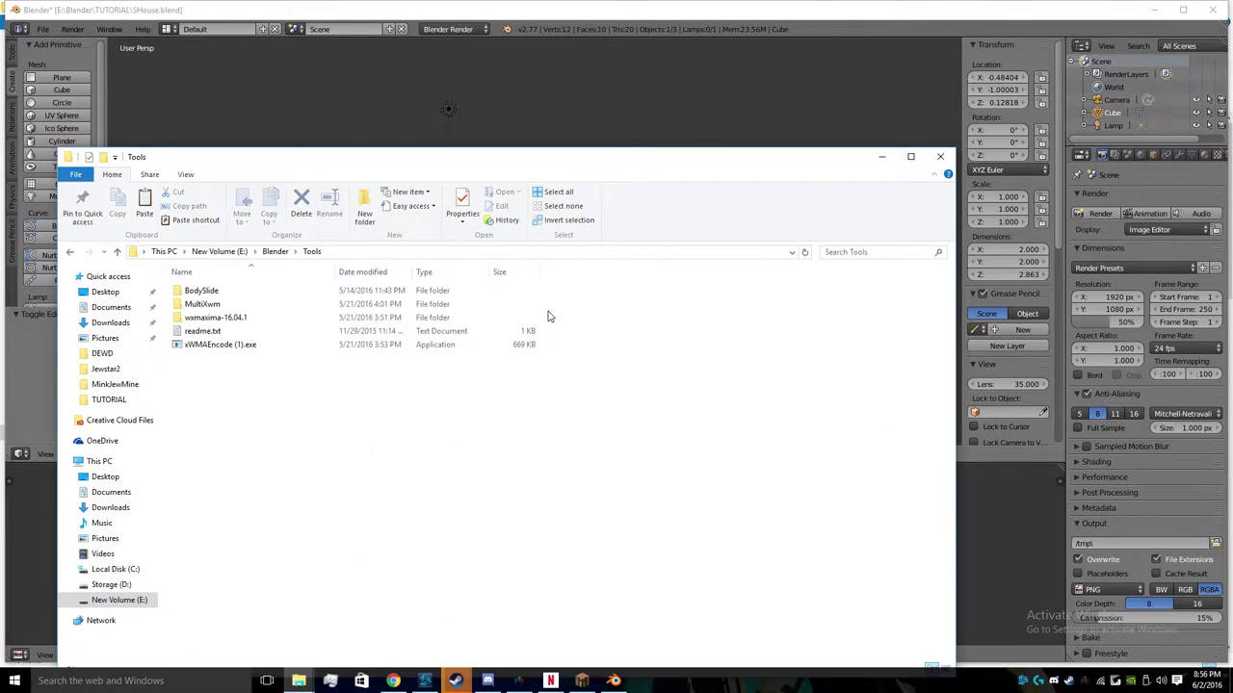
{"action": "double_click", "coordinate": [250, 290]}
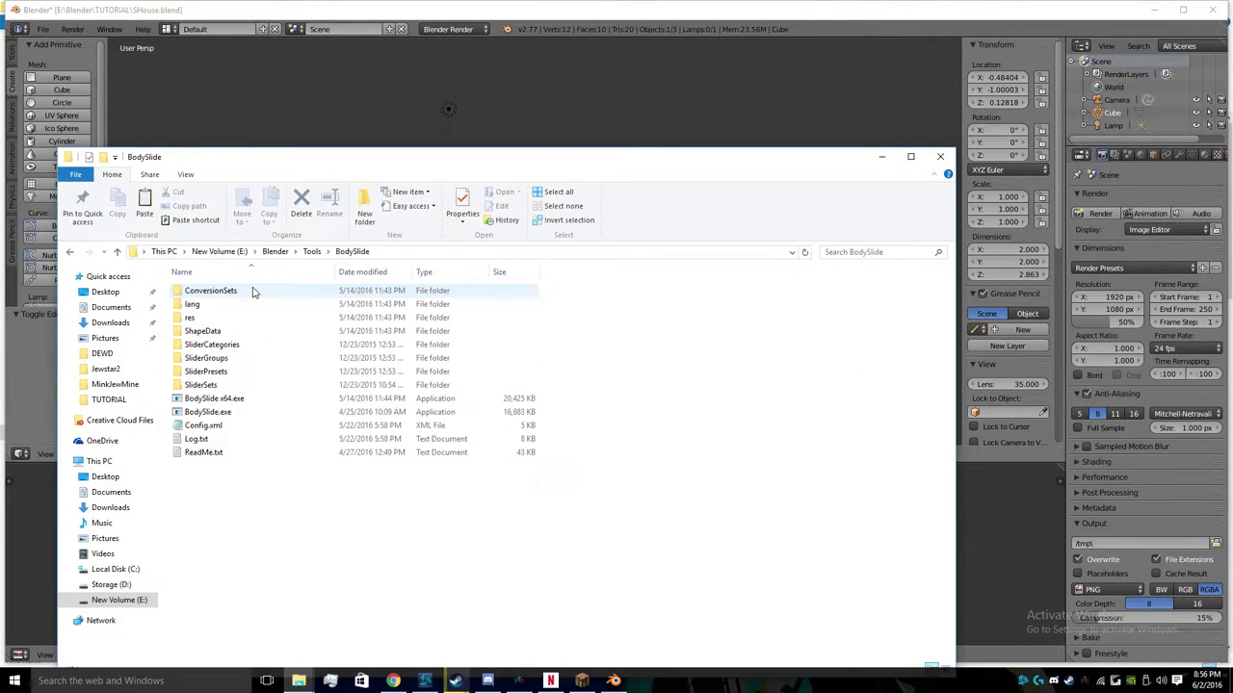
{"action": "double_click", "coordinate": [276, 399]}
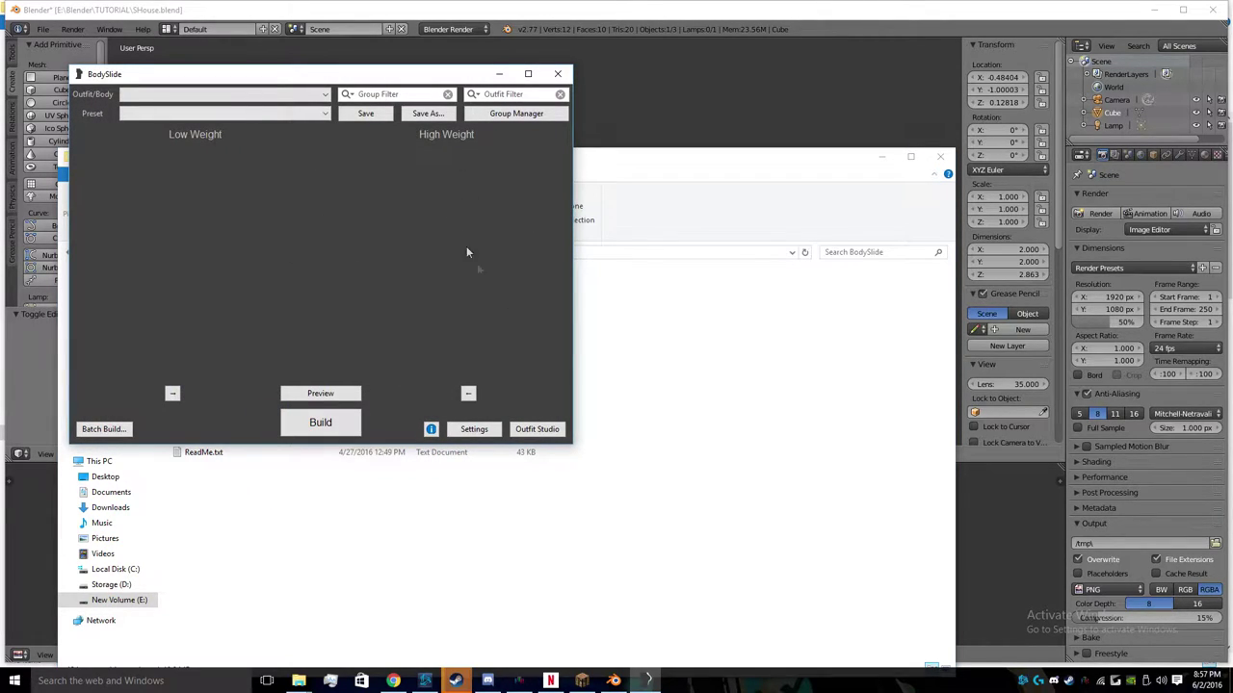
- Open Outfit Studio and drag SHouse.obj in as a New Outfit, turning the cube to front view
{"action": "left_click", "coordinate": [537, 430]}
{"action": "left_click_drag", "start_coordinate": [456, 67], "coordinate": [410, 52]}
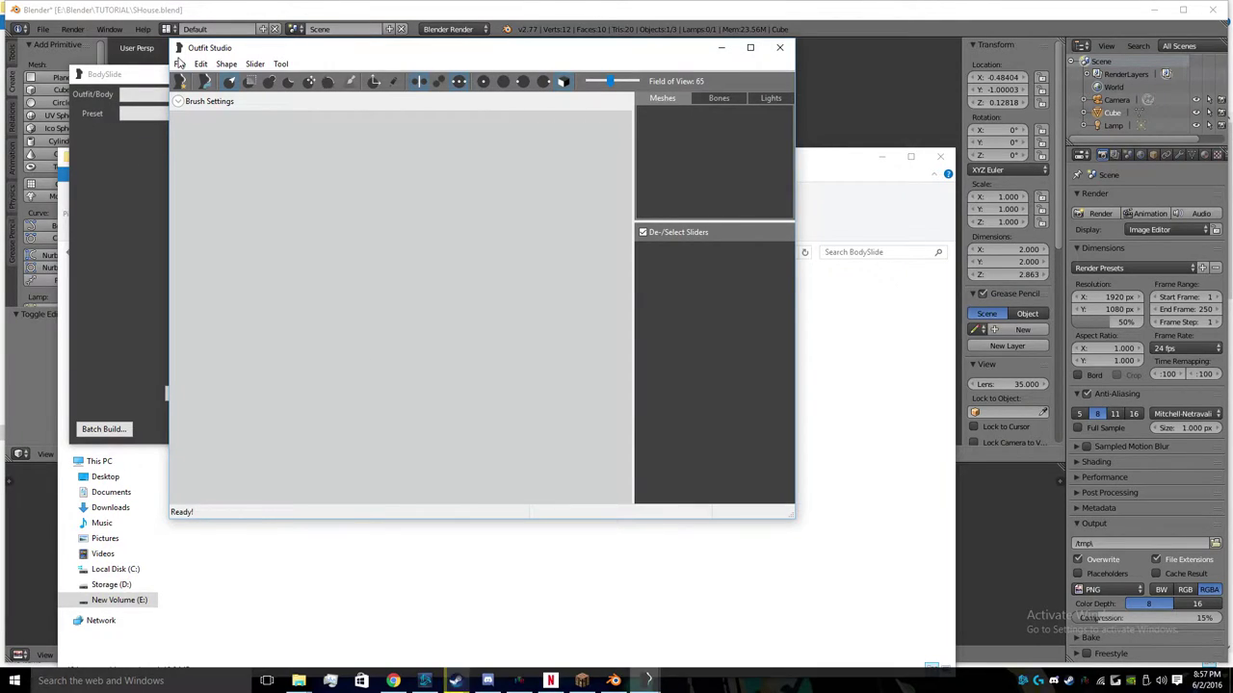
{"action": "left_click_drag", "start_coordinate": [489, 605], "coordinate": [420, 285]}
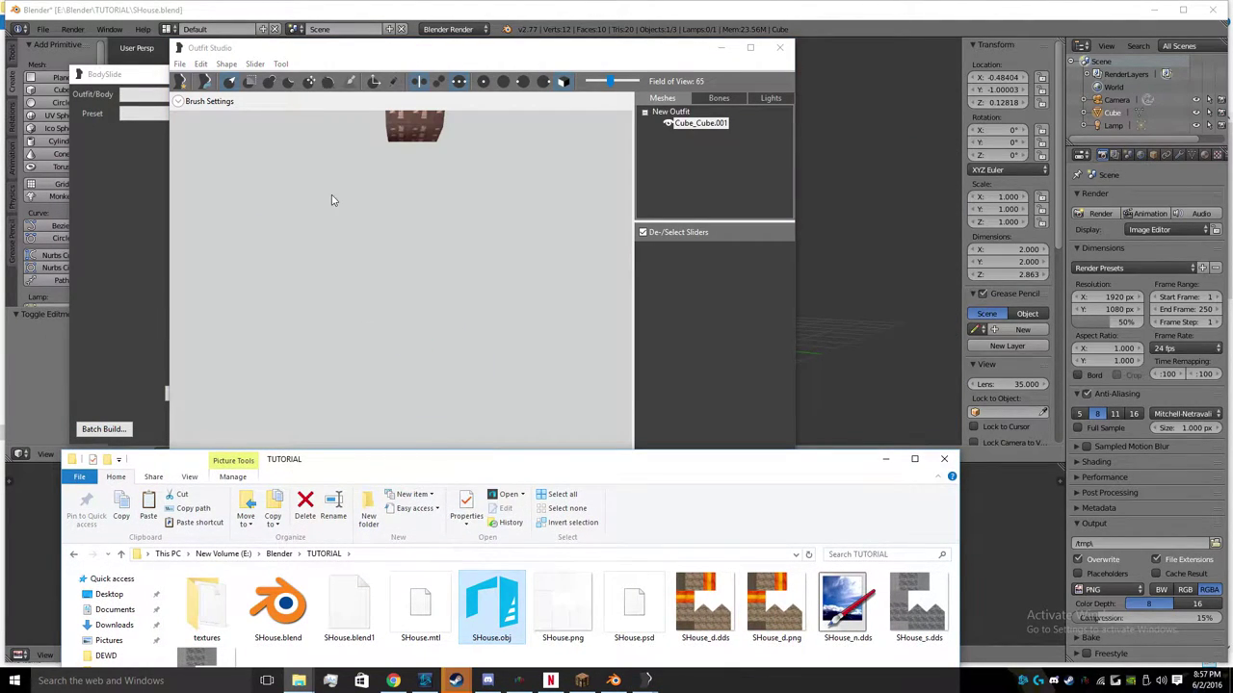
{"action": "left_click", "coordinate": [411, 321]}
{"action": "right_click_drag", "start_coordinate": [393, 306], "coordinate": [487, 206]}
{"action": "left_click_drag", "start_coordinate": [475, 40], "coordinate": [431, 229]}
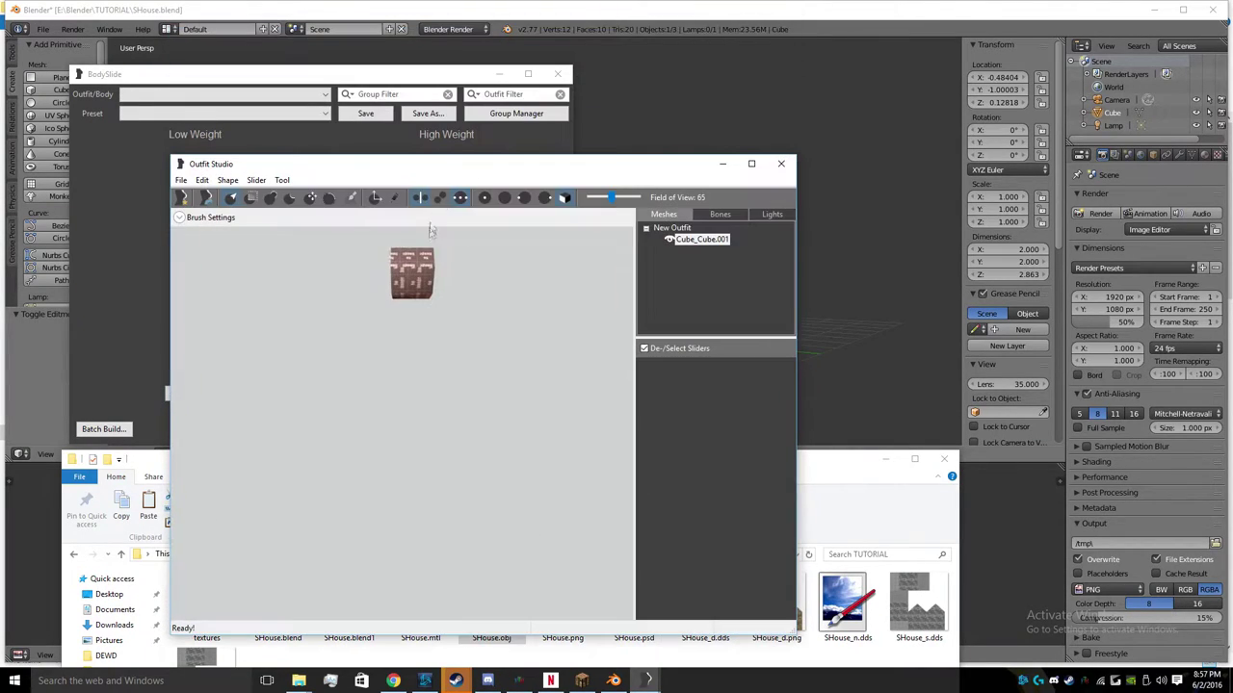
- Export the cube as a NIF file from the File > Export menu
{"action": "left_click", "coordinate": [181, 180]}
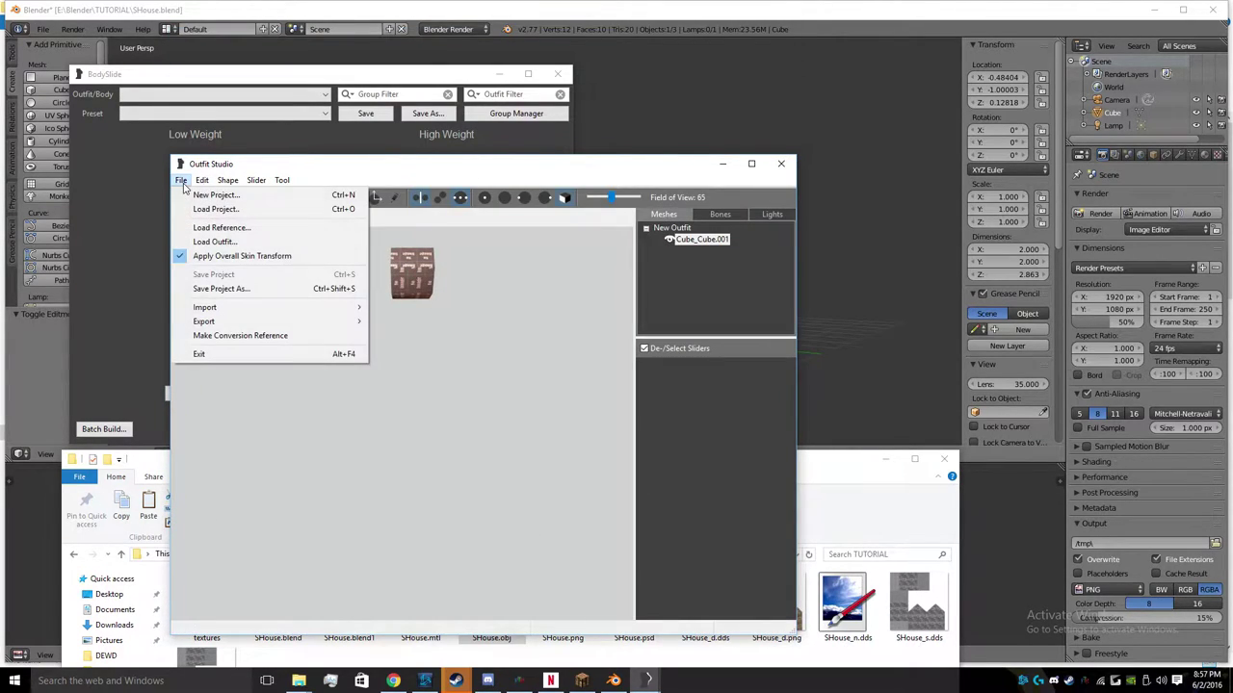
{"action": "mouse_move", "coordinate": [234, 328]}
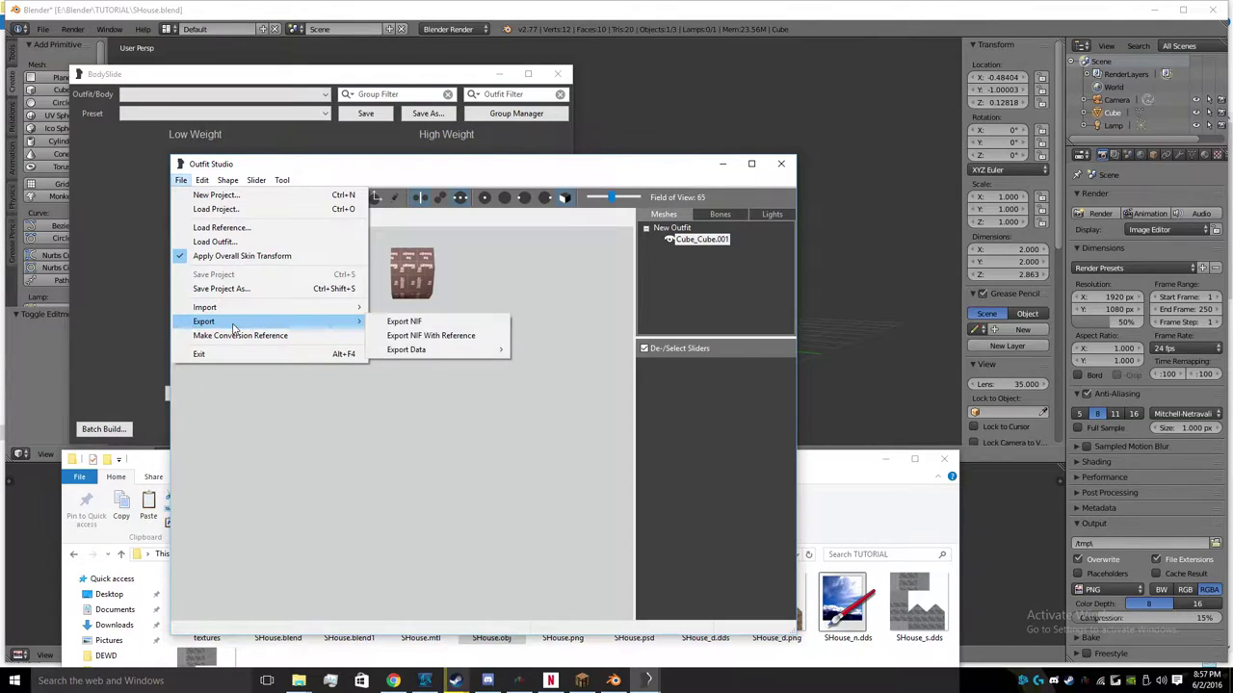
{"action": "left_click", "coordinate": [405, 322]}
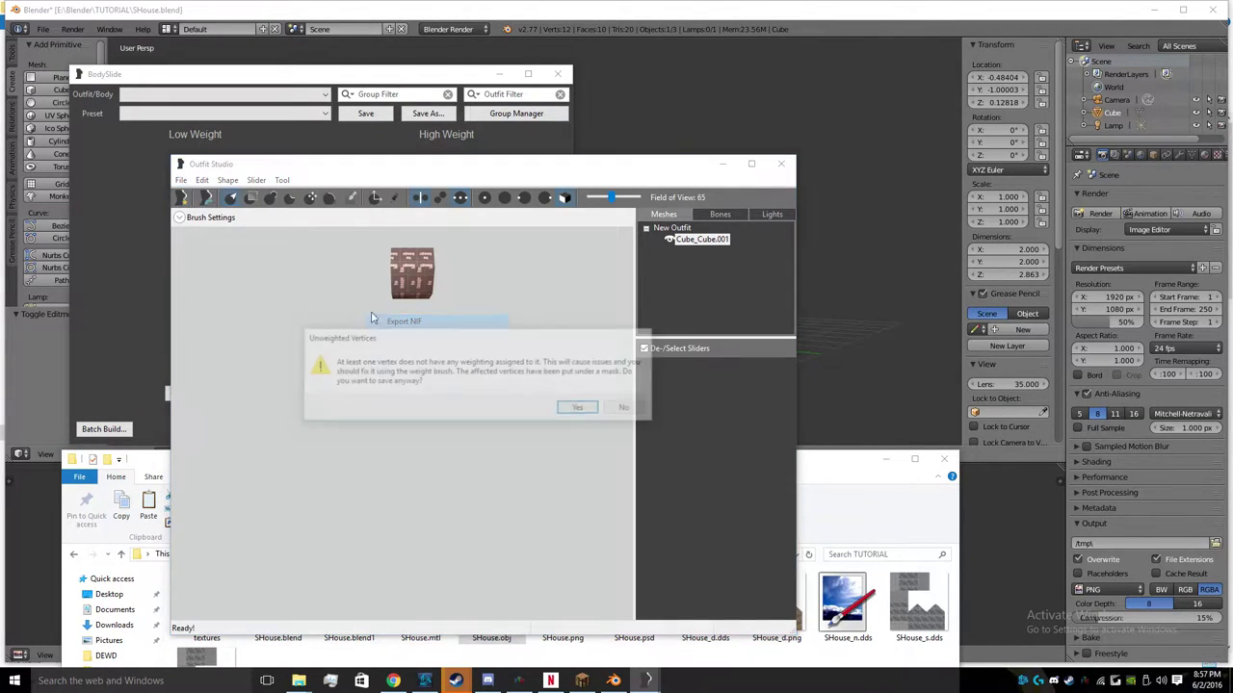
- Accept the unweighted-vertices warning, save 'PReliminary TuT House.nif' in Blender\TUTORIAL, and close Outfit Studio
{"action": "left_click", "coordinate": [581, 410]}
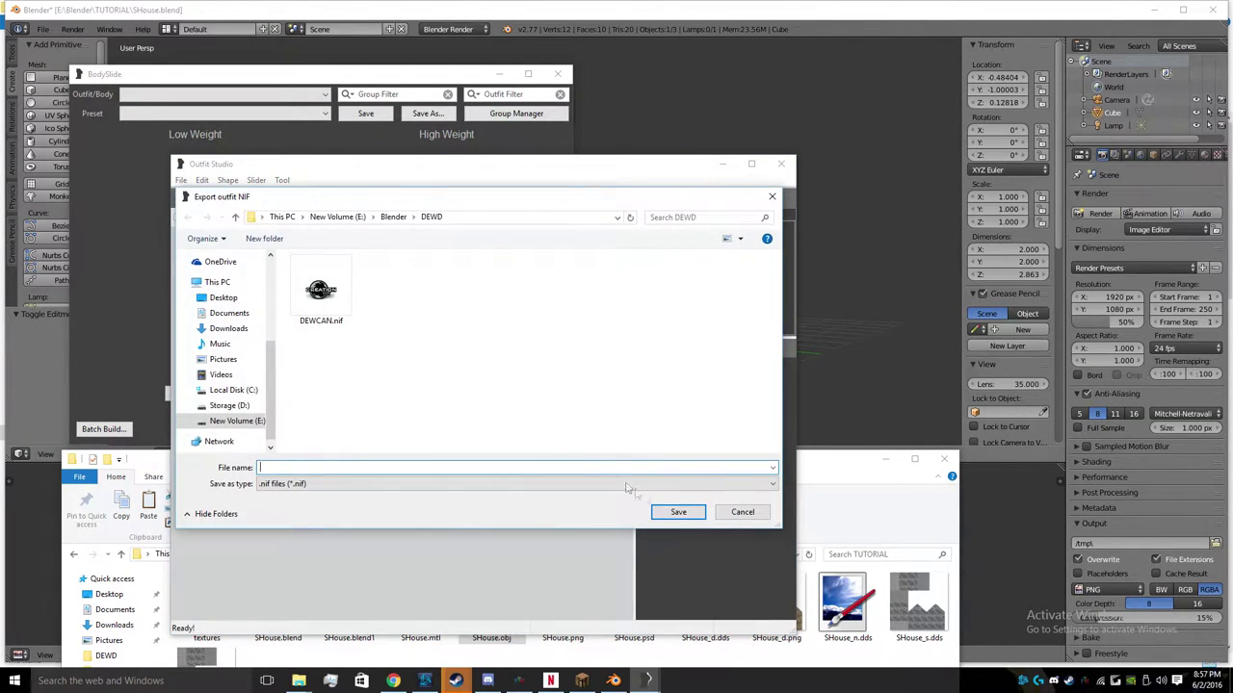
{"action": "left_click", "coordinate": [386, 218]}
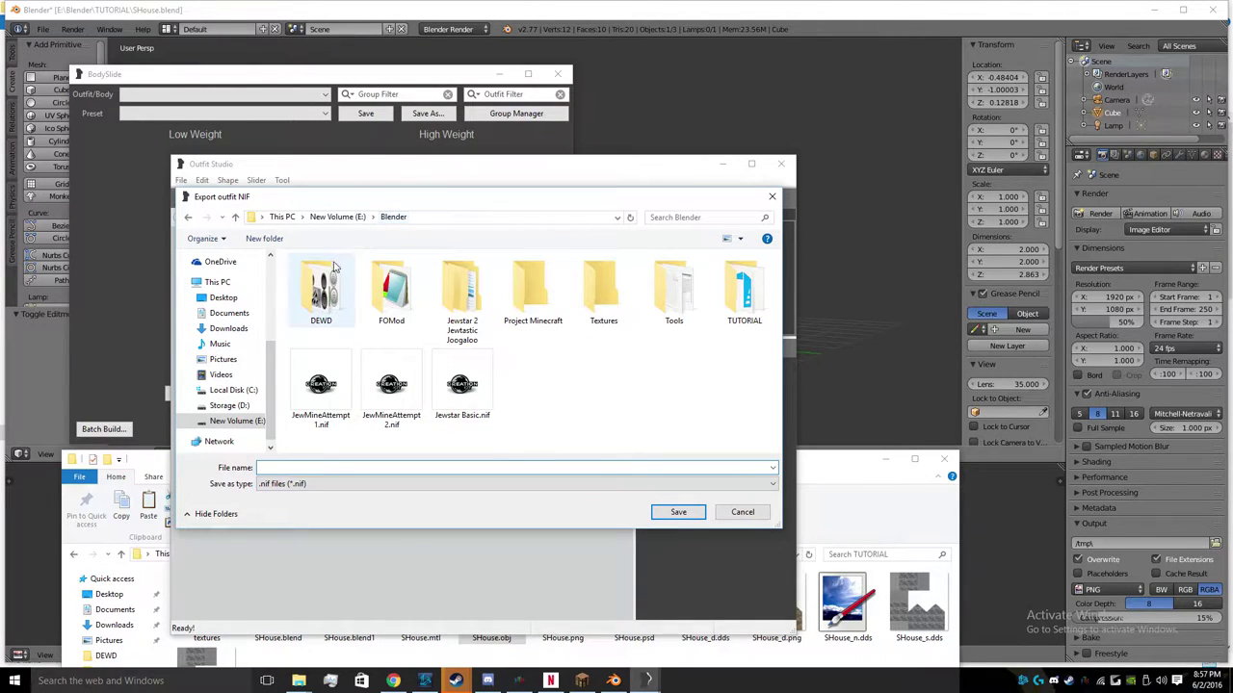
{"action": "double_click", "coordinate": [732, 299]}
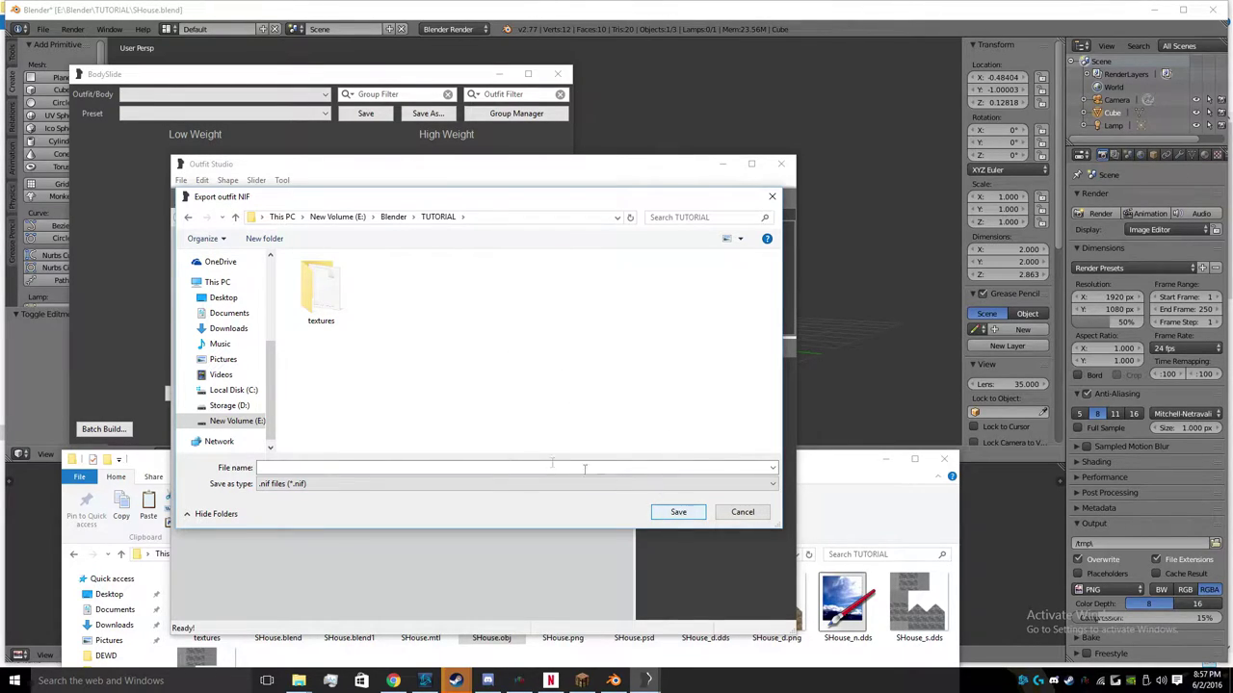
{"action": "left_click", "coordinate": [490, 467]}
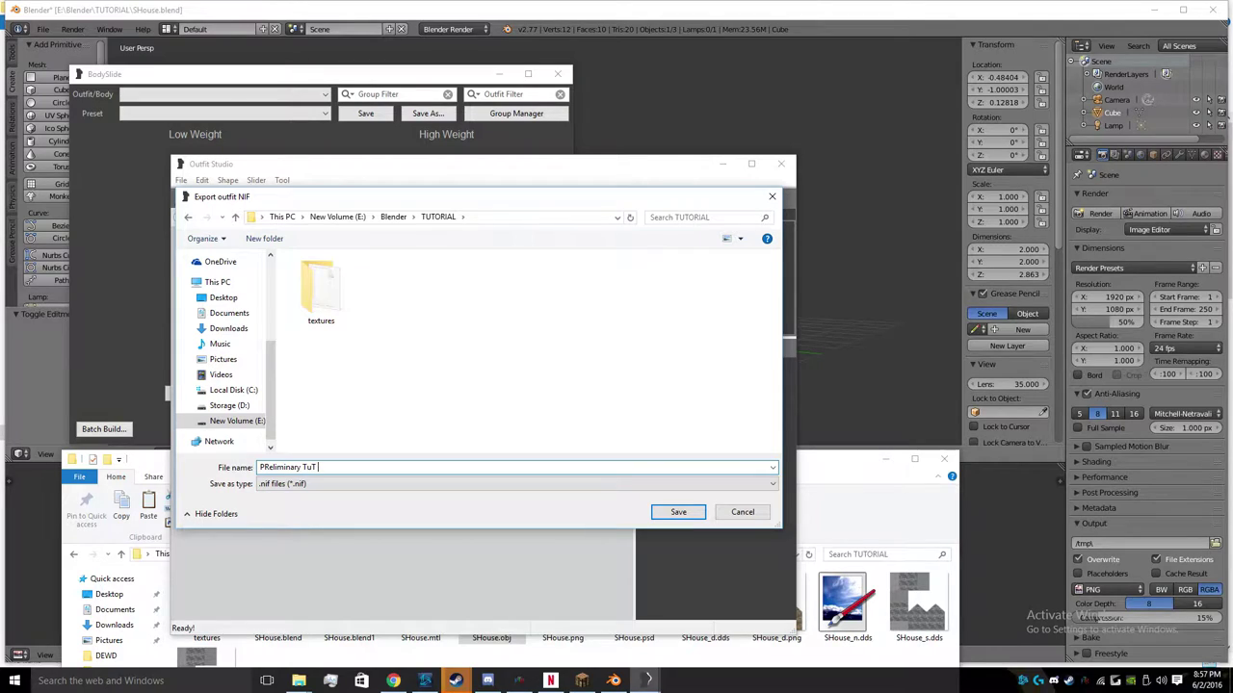
{"action": "key", "text": "Return"}
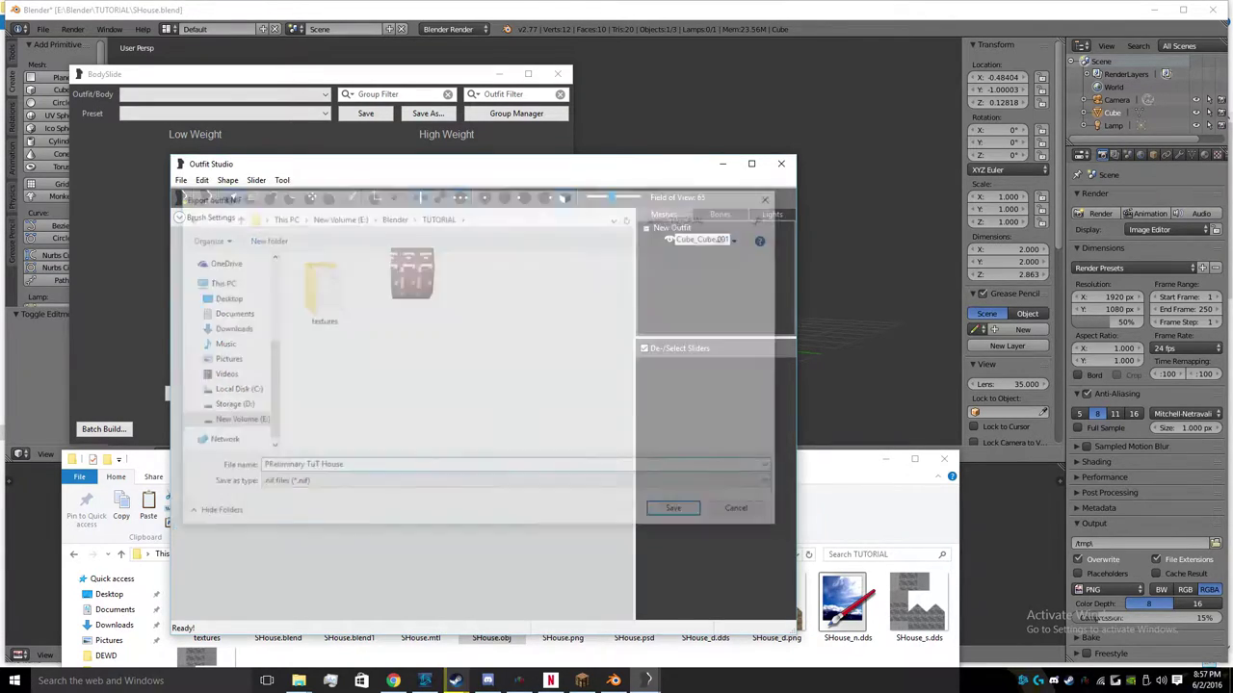
{"action": "left_click", "coordinate": [783, 164]}
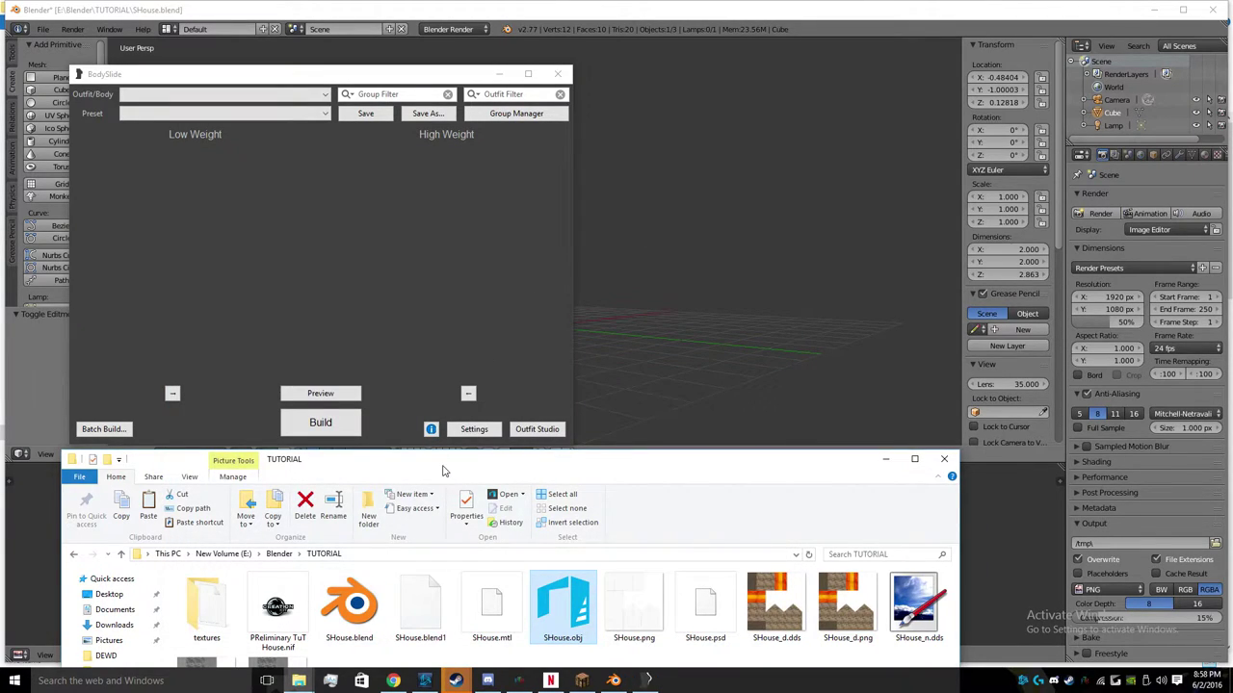
- Select the exported PReliminary TuT House.nif and minimize Blender
{"action": "left_click_drag", "start_coordinate": [443, 470], "coordinate": [473, 196]}
{"action": "left_click", "coordinate": [323, 353]}
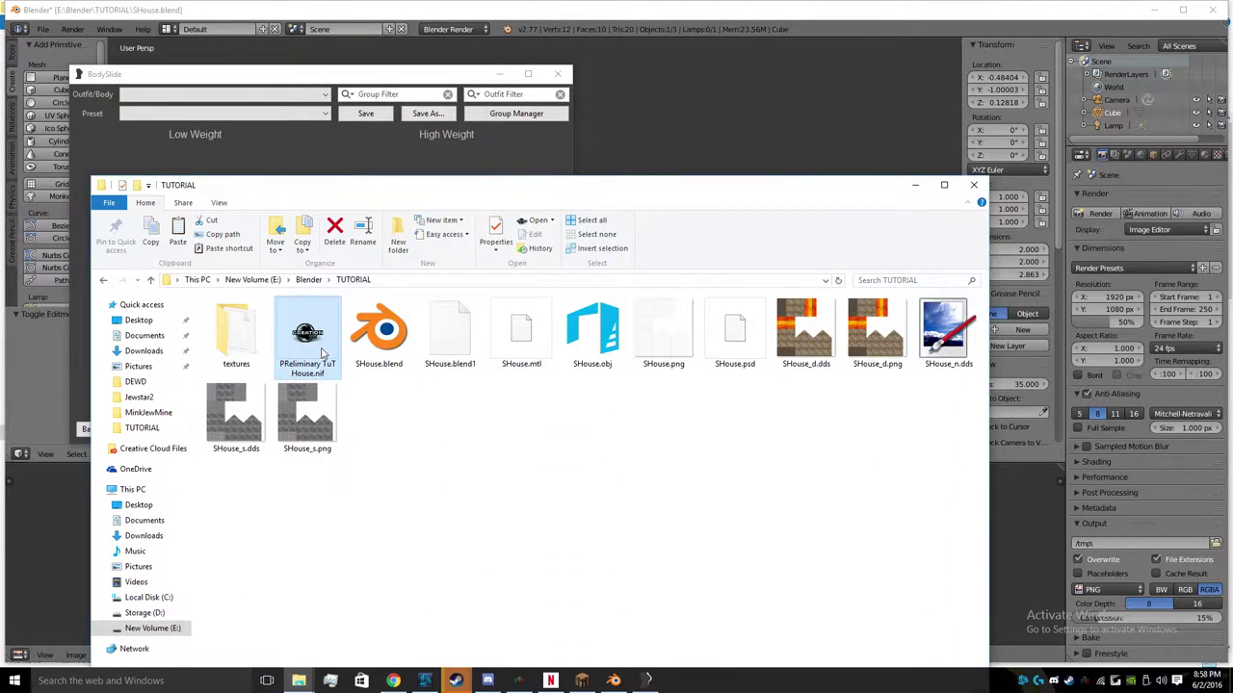
{"action": "mouse_move", "coordinate": [294, 681]}
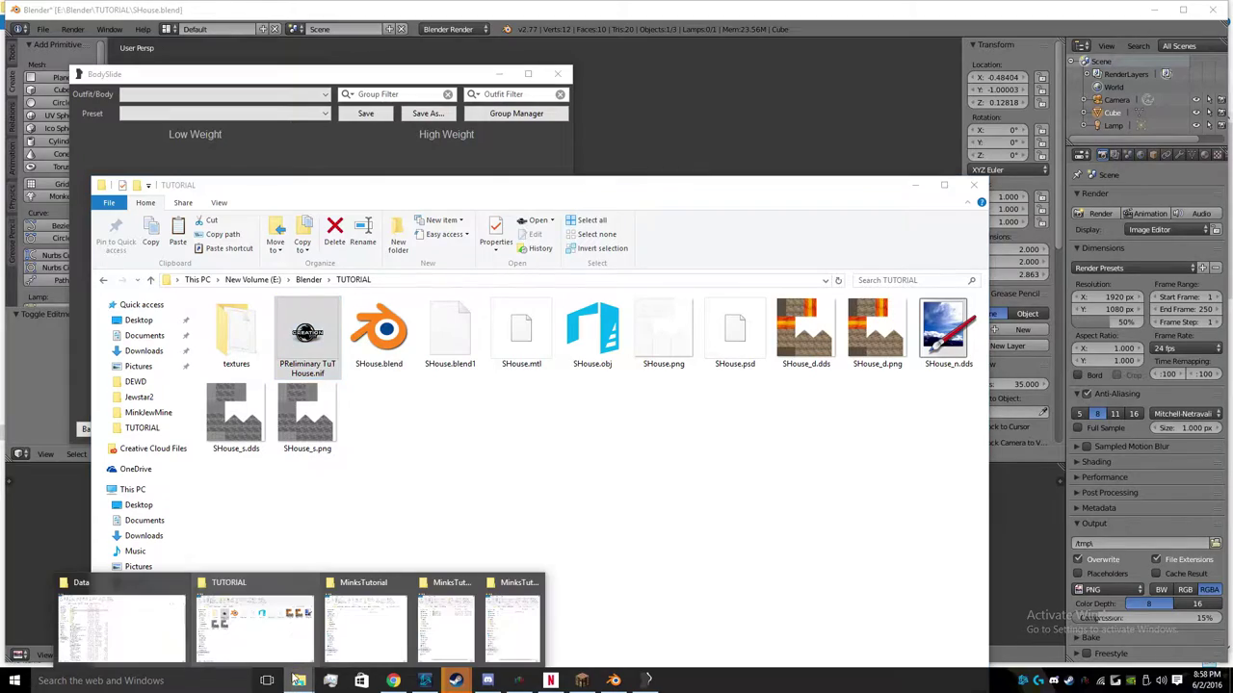
{"action": "mouse_move", "coordinate": [172, 635]}
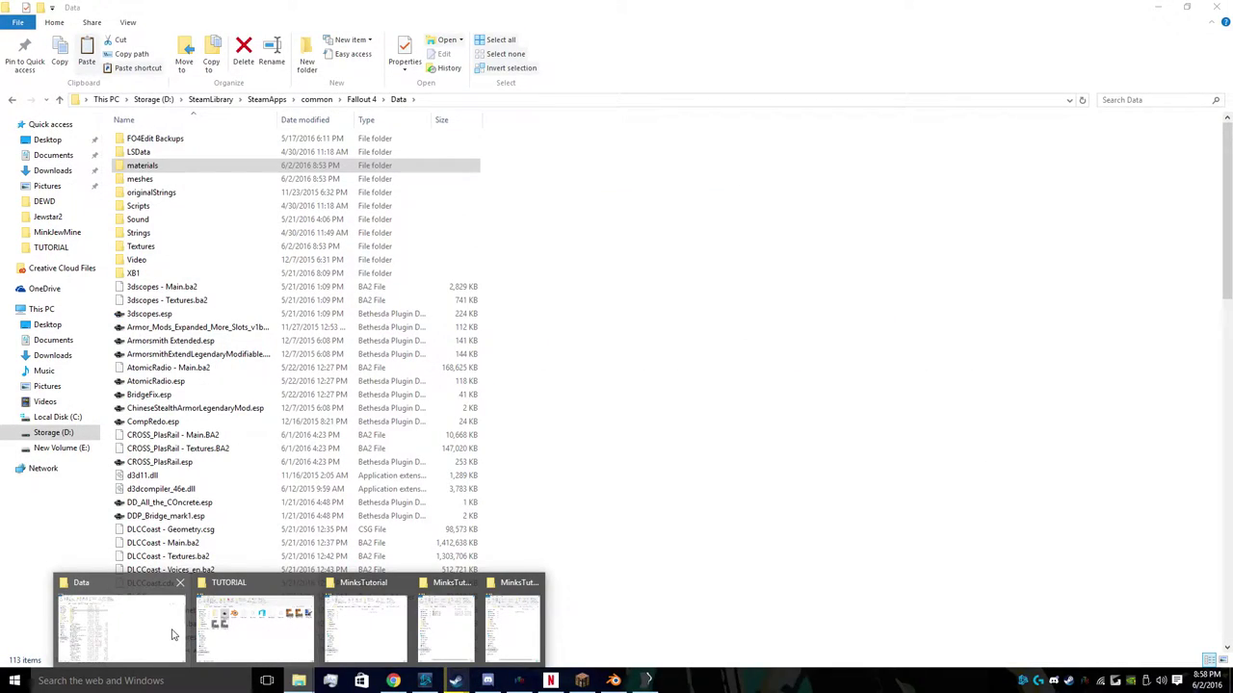
{"action": "mouse_move", "coordinate": [240, 630]}
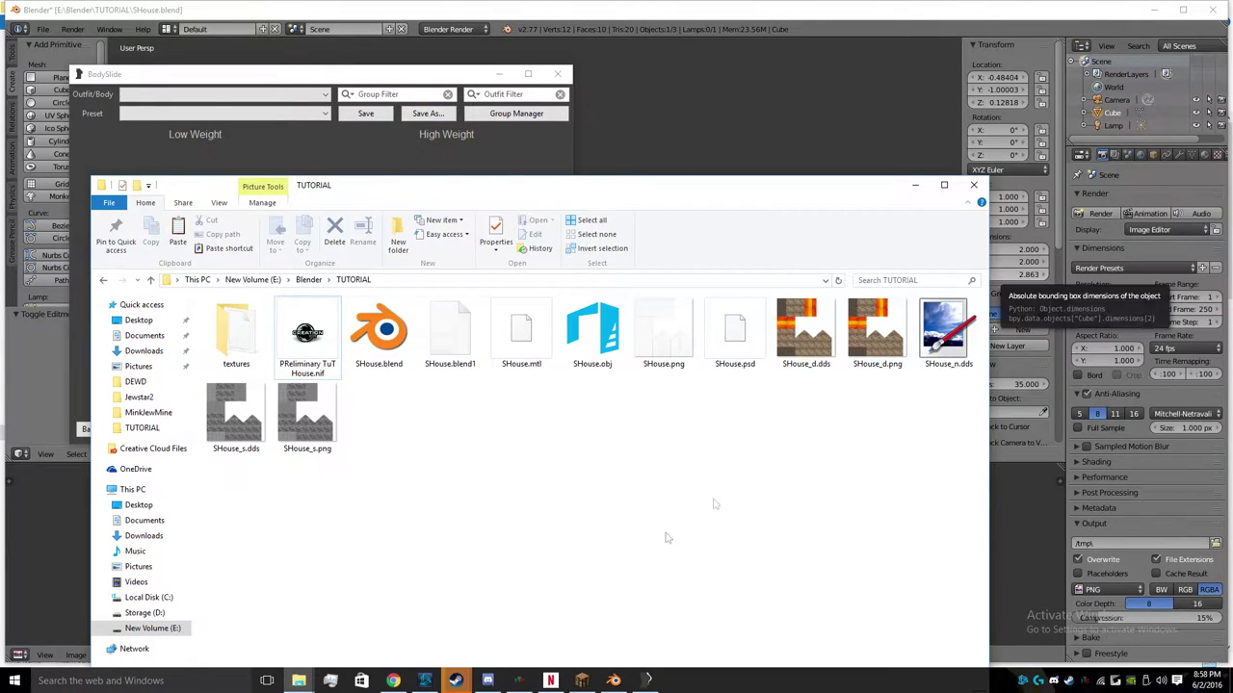
{"action": "left_click", "coordinate": [1149, 10]}
{"action": "left_click", "coordinate": [1152, 10]}
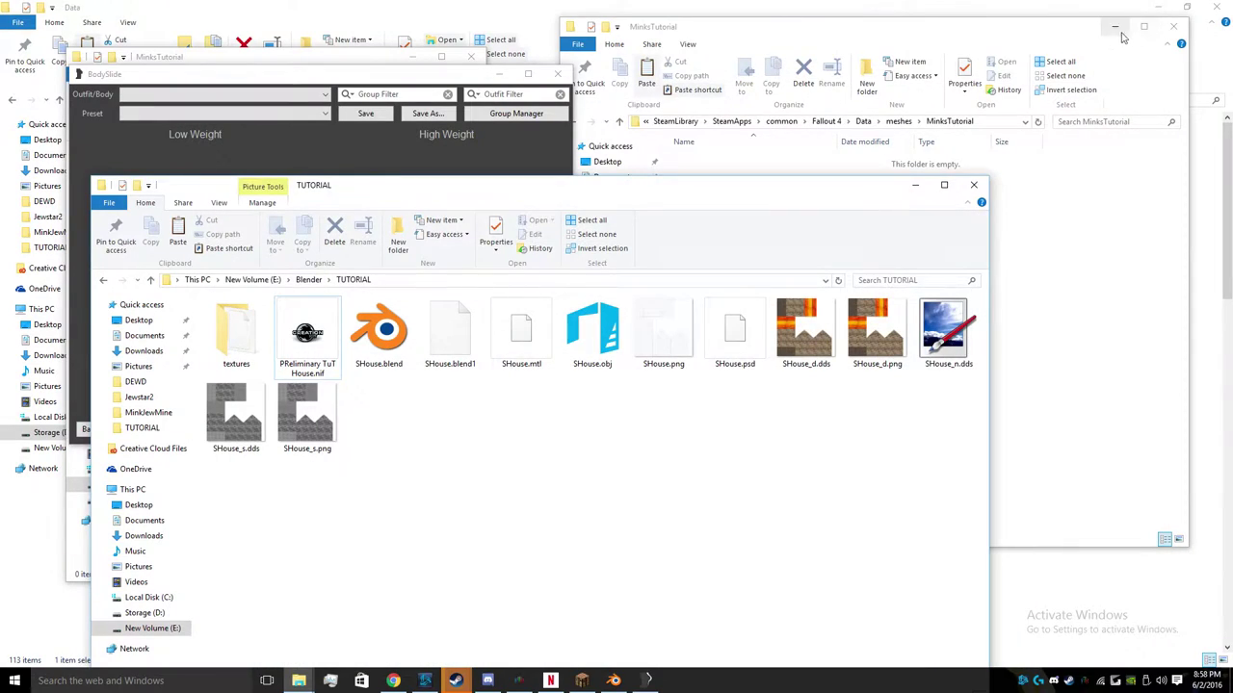
- Rearrange the TUTORIAL and MinksTutorial windows and open the Bethesda Archive Extractor folder
{"action": "left_click", "coordinate": [1115, 26]}
{"action": "left_click_drag", "start_coordinate": [770, 195], "coordinate": [380, 157]}
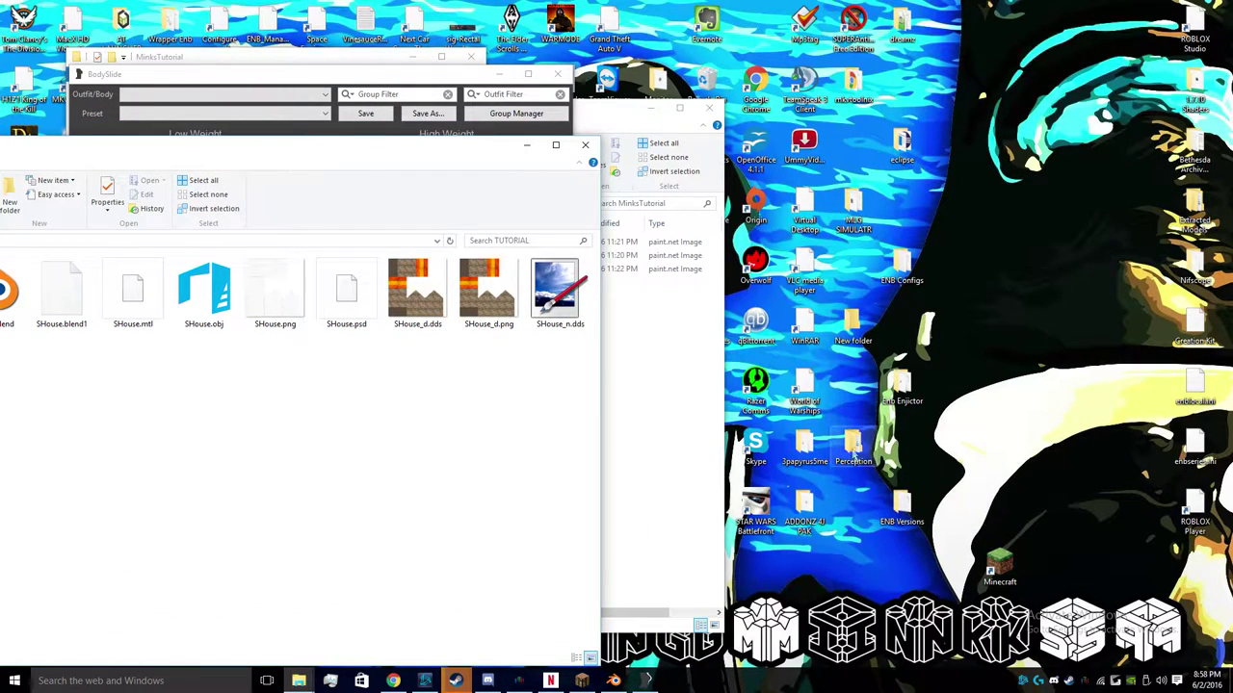
{"action": "left_click_drag", "start_coordinate": [623, 114], "coordinate": [348, 114]}
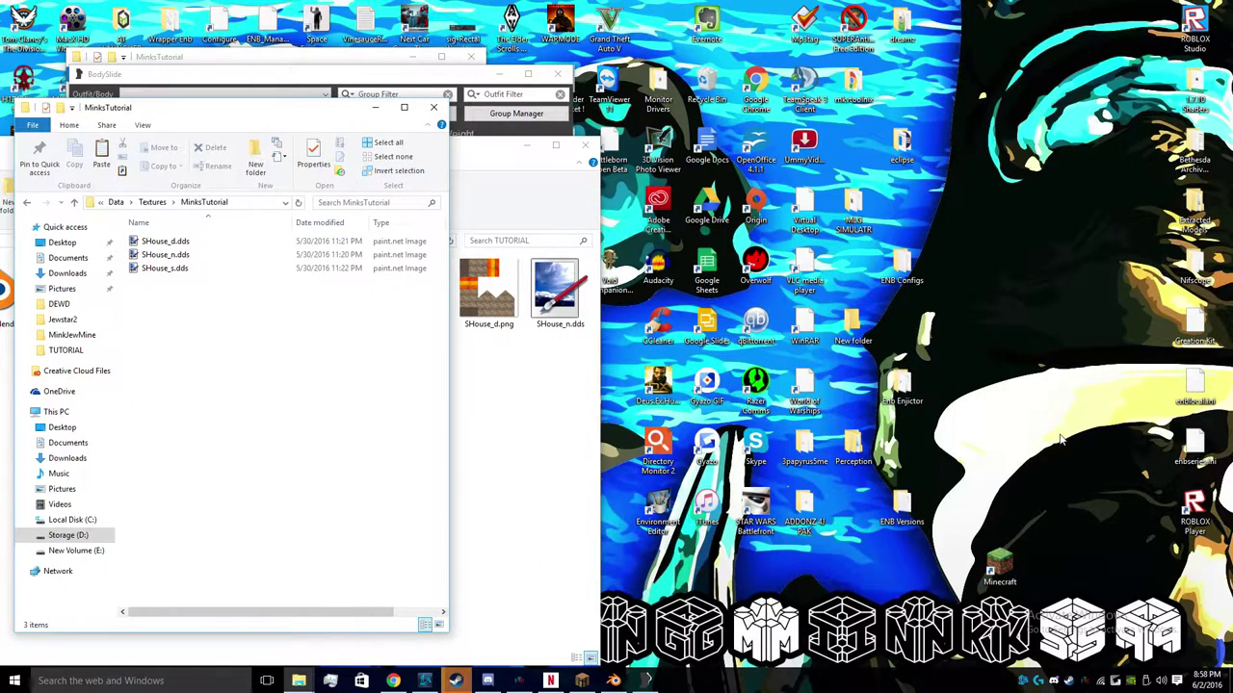
{"action": "double_click", "coordinate": [1194, 149]}
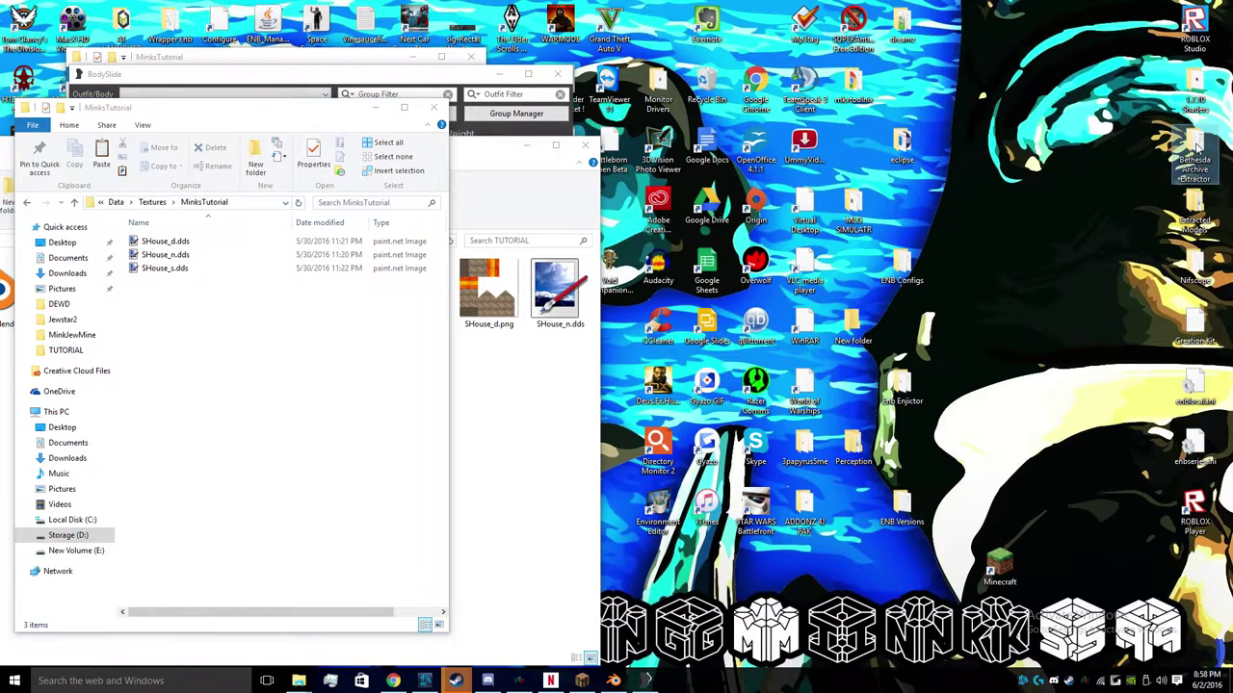
- Launch Bethesda Archive Extractor and browse its archive chooser to the Storage (D:) drive
{"action": "double_click", "coordinate": [171, 272]}
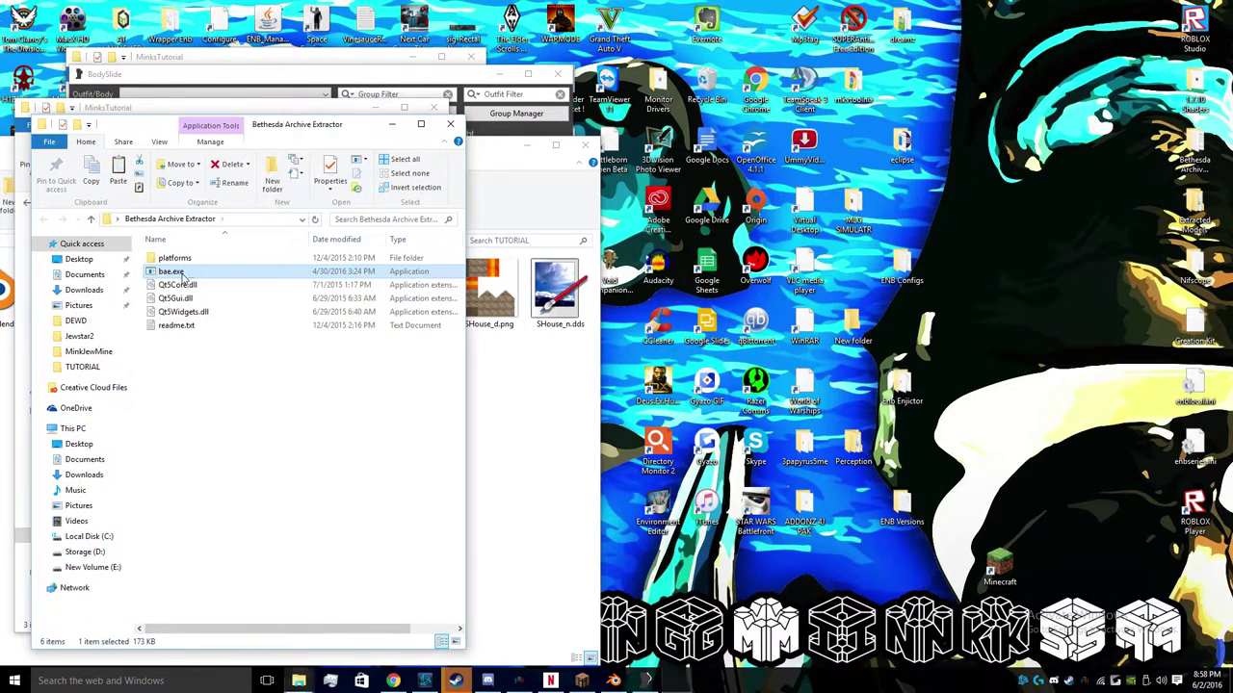
{"action": "left_click", "coordinate": [507, 174]}
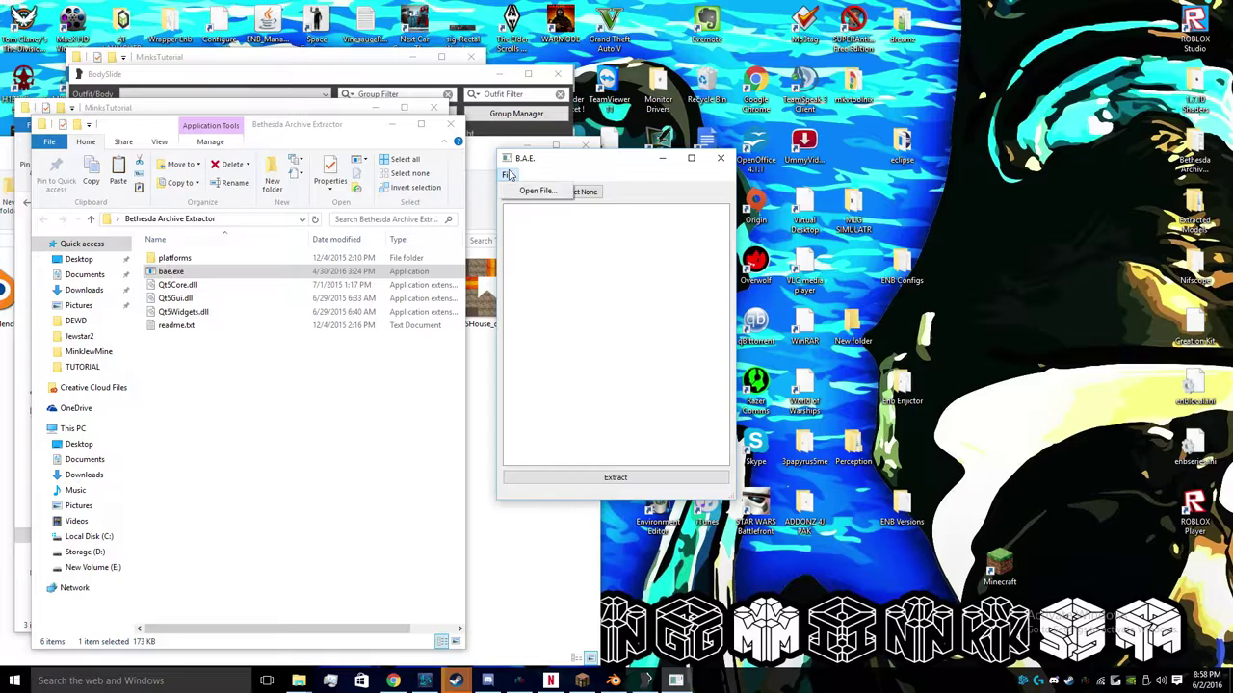
{"action": "left_click", "coordinate": [531, 191]}
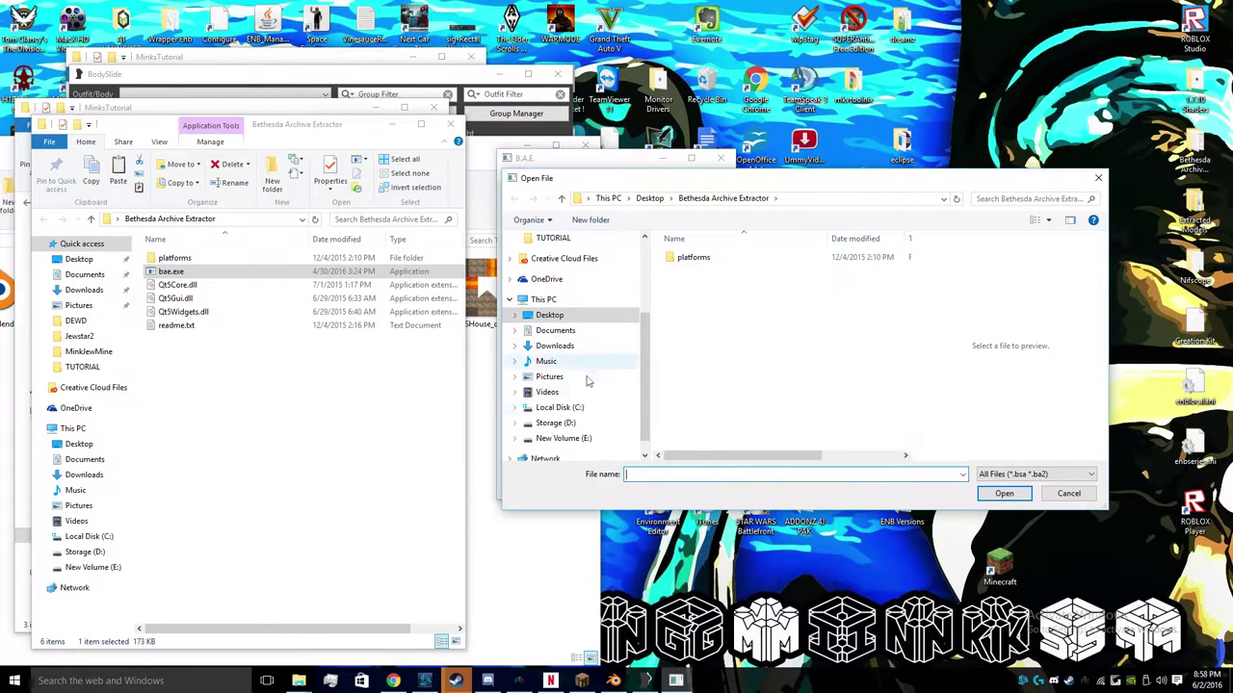
{"action": "left_click", "coordinate": [563, 438]}
{"action": "left_click", "coordinate": [555, 423]}
{"action": "scroll", "coordinate": [732, 411], "scroll_direction": "down", "scroll_amount": 7}
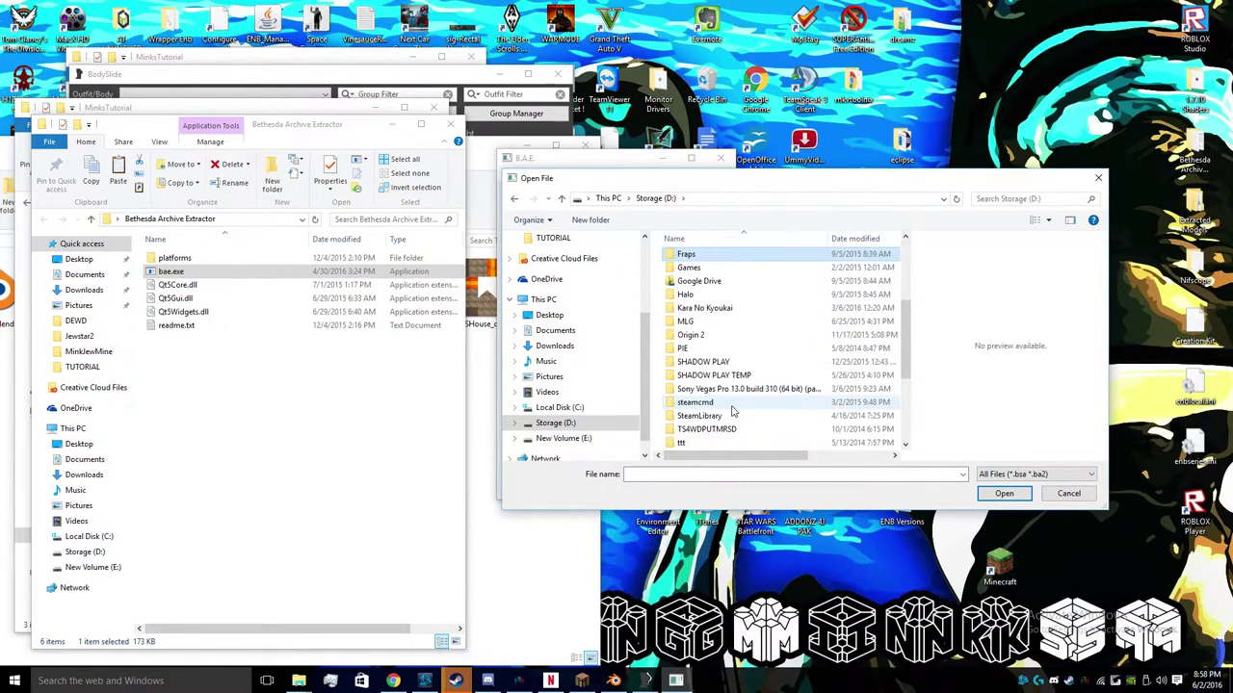
{"action": "left_click", "coordinate": [732, 411]}
{"action": "scroll", "coordinate": [732, 411], "scroll_direction": "up", "scroll_amount": 3}
{"action": "scroll", "coordinate": [732, 412], "scroll_direction": "up", "scroll_amount": 3}
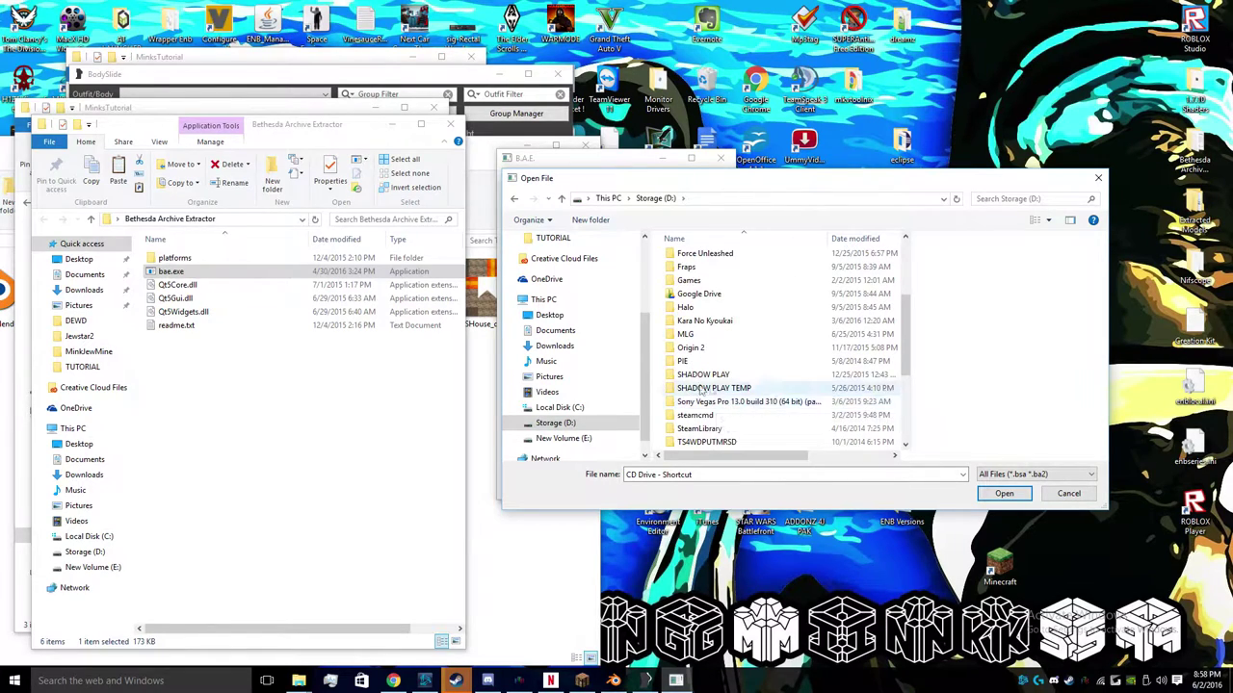
{"action": "left_click", "coordinate": [697, 415]}
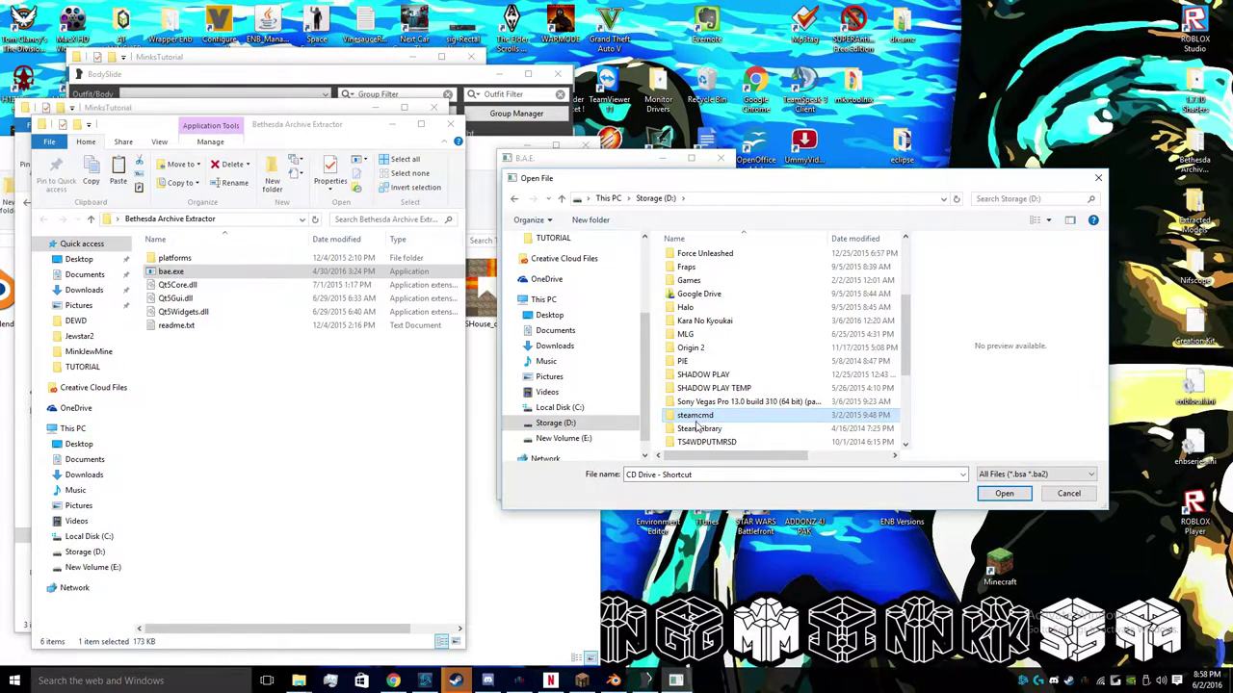
- Browse to SteamLibrary\SteamApps\common\Fallout 4\Data
{"action": "double_click", "coordinate": [697, 428]}
{"action": "double_click", "coordinate": [702, 258]}
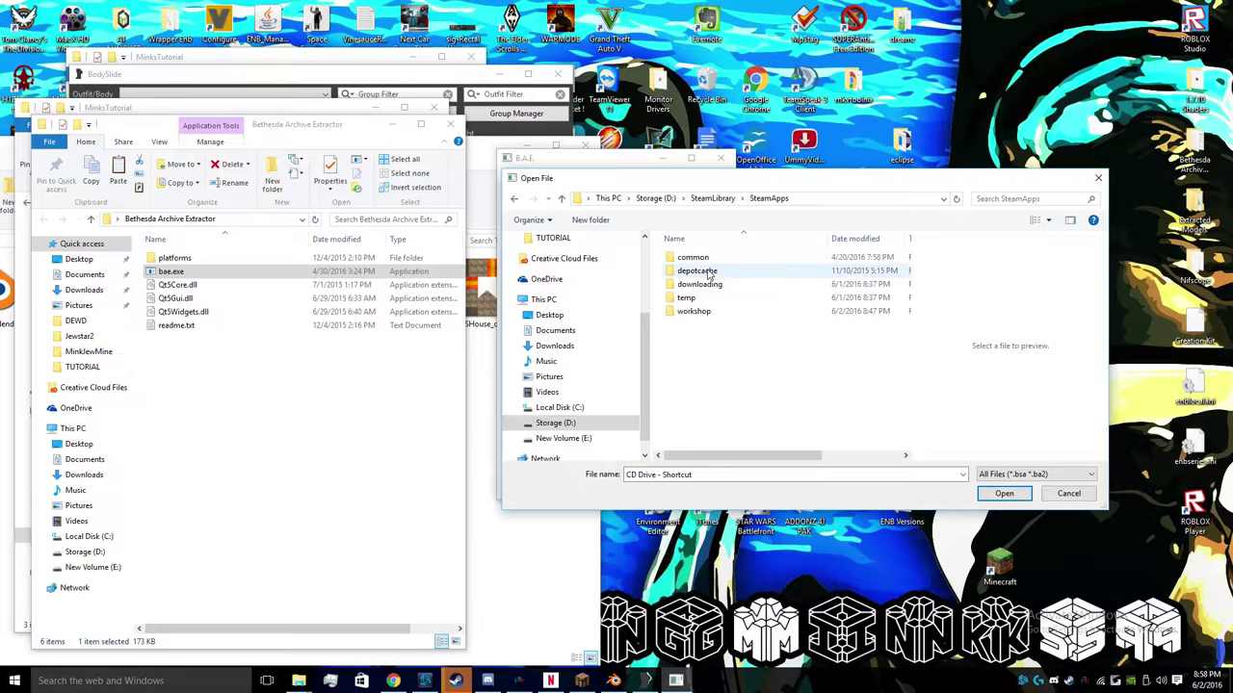
{"action": "double_click", "coordinate": [693, 259]}
{"action": "scroll", "coordinate": [732, 378], "scroll_direction": "down", "scroll_amount": 2}
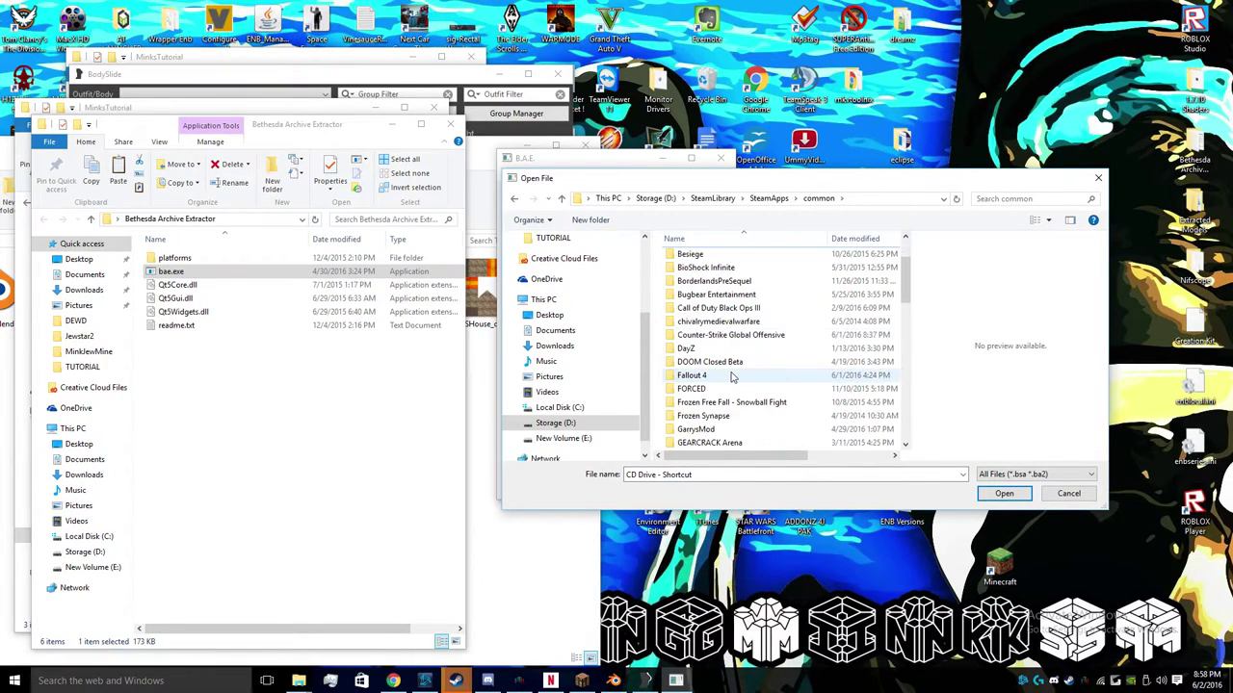
{"action": "double_click", "coordinate": [732, 378]}
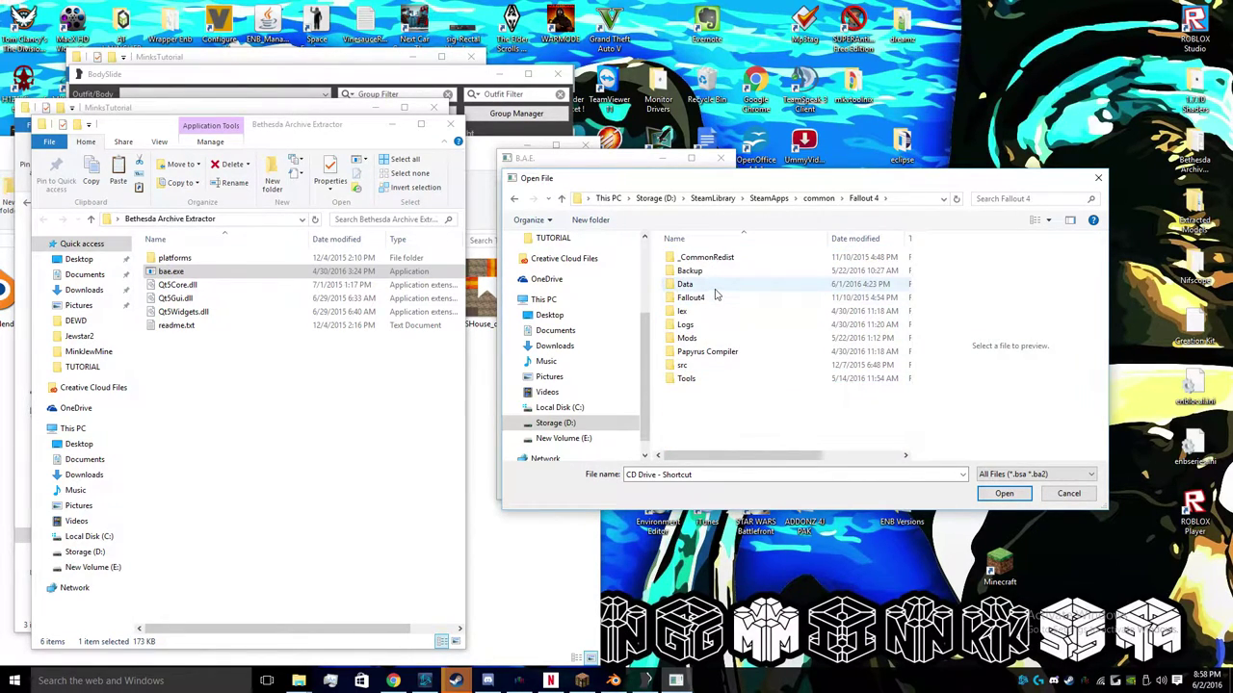
{"action": "double_click", "coordinate": [714, 287]}
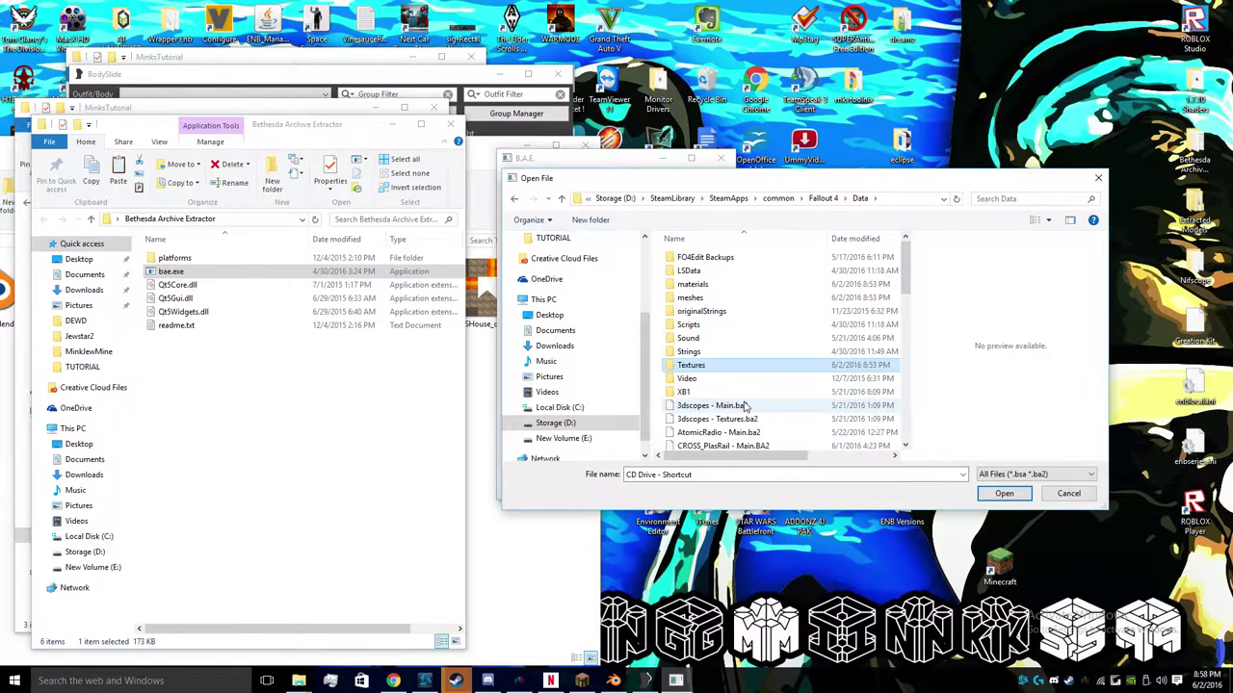
- Open every archive from Fallout4 - Animations.ba2 through Fallout4 - Voices.ba2
{"action": "scroll", "coordinate": [745, 405], "scroll_direction": "down", "scroll_amount": 6}
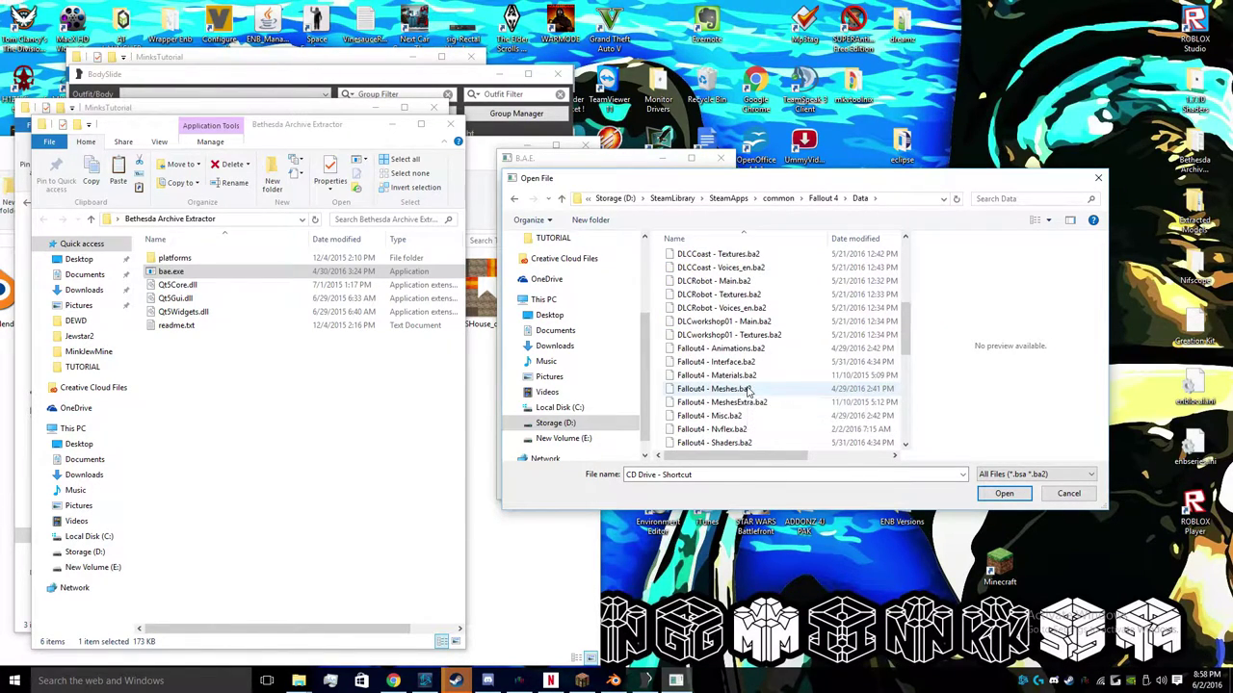
{"action": "left_click", "coordinate": [742, 349]}
{"action": "scroll", "coordinate": [742, 361], "scroll_direction": "down", "scroll_amount": 6}
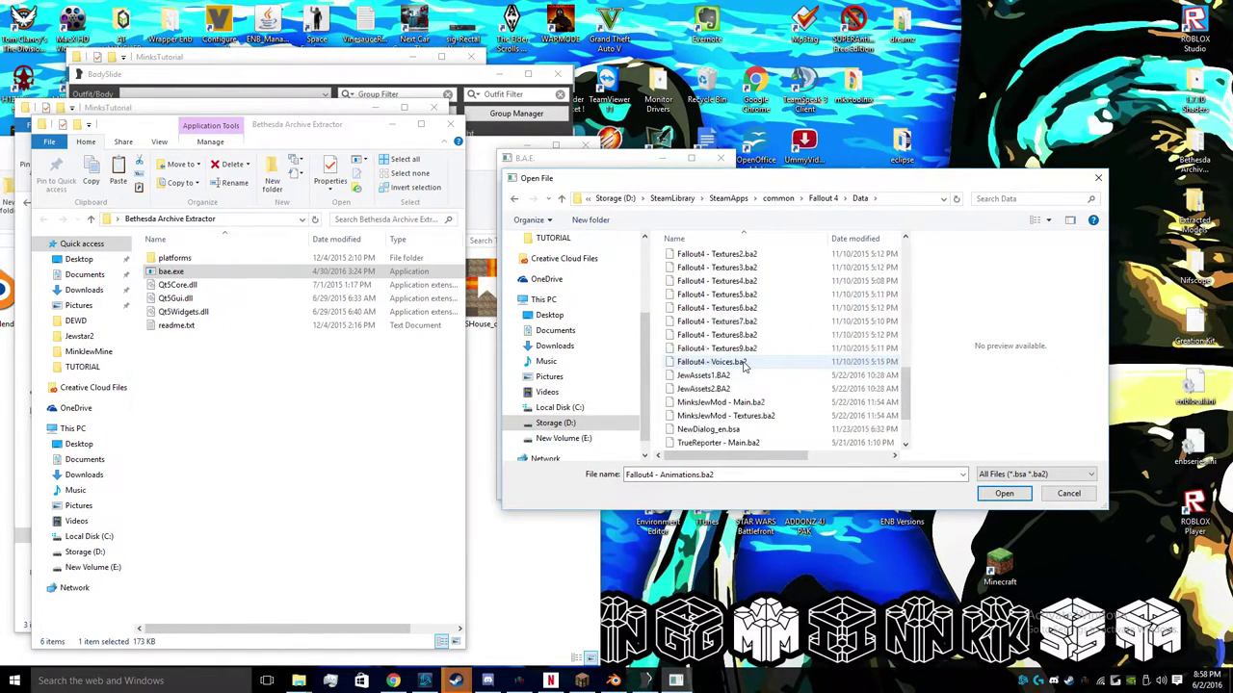
{"action": "left_click", "coordinate": [742, 362], "text": "shift"}
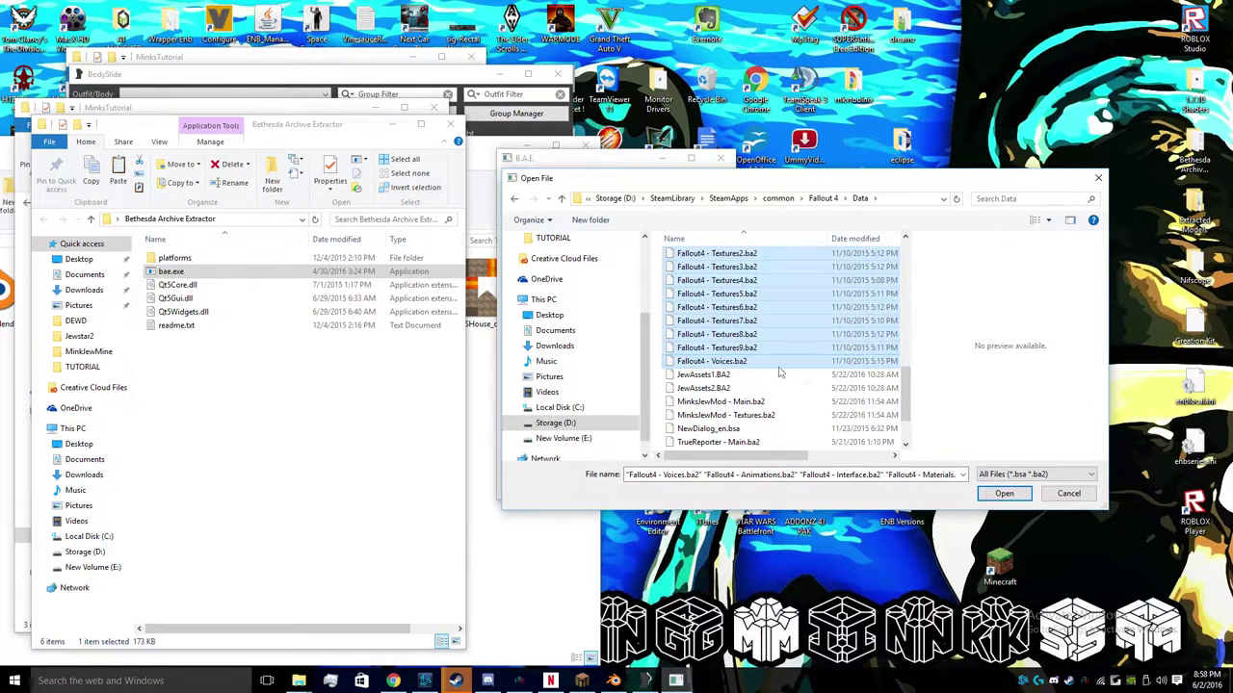
{"action": "scroll", "coordinate": [900, 390], "scroll_direction": "up", "scroll_amount": 3}
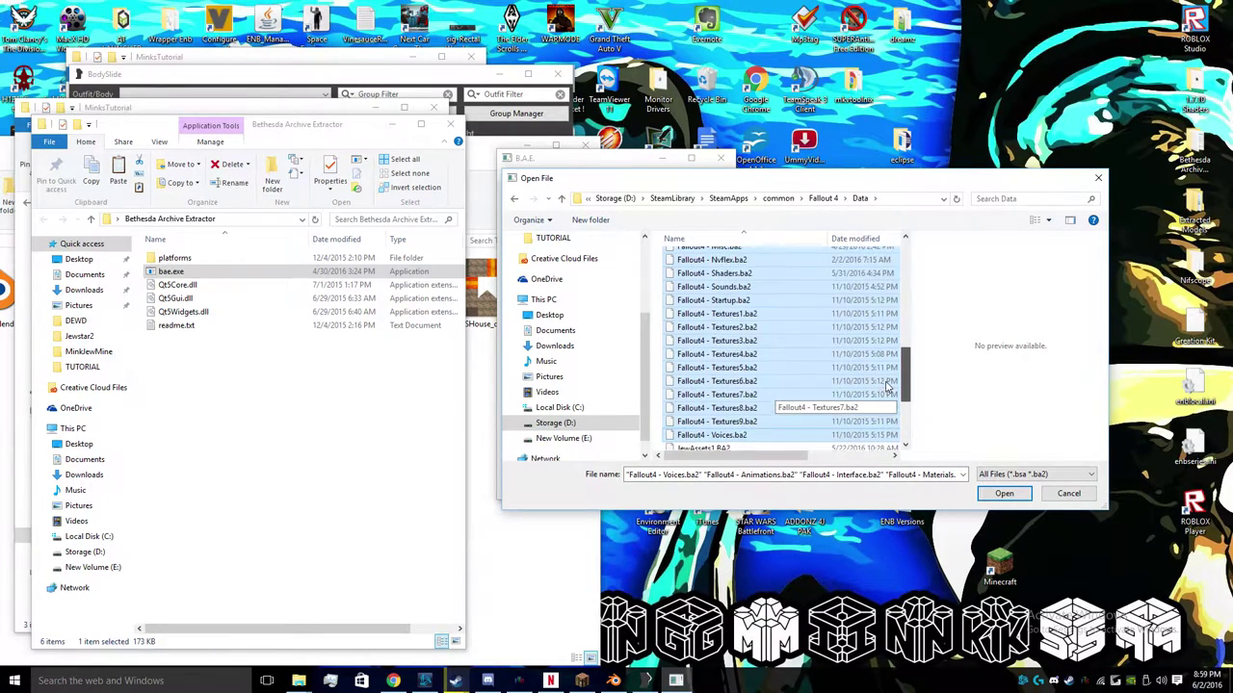
{"action": "left_click", "coordinate": [1004, 493]}
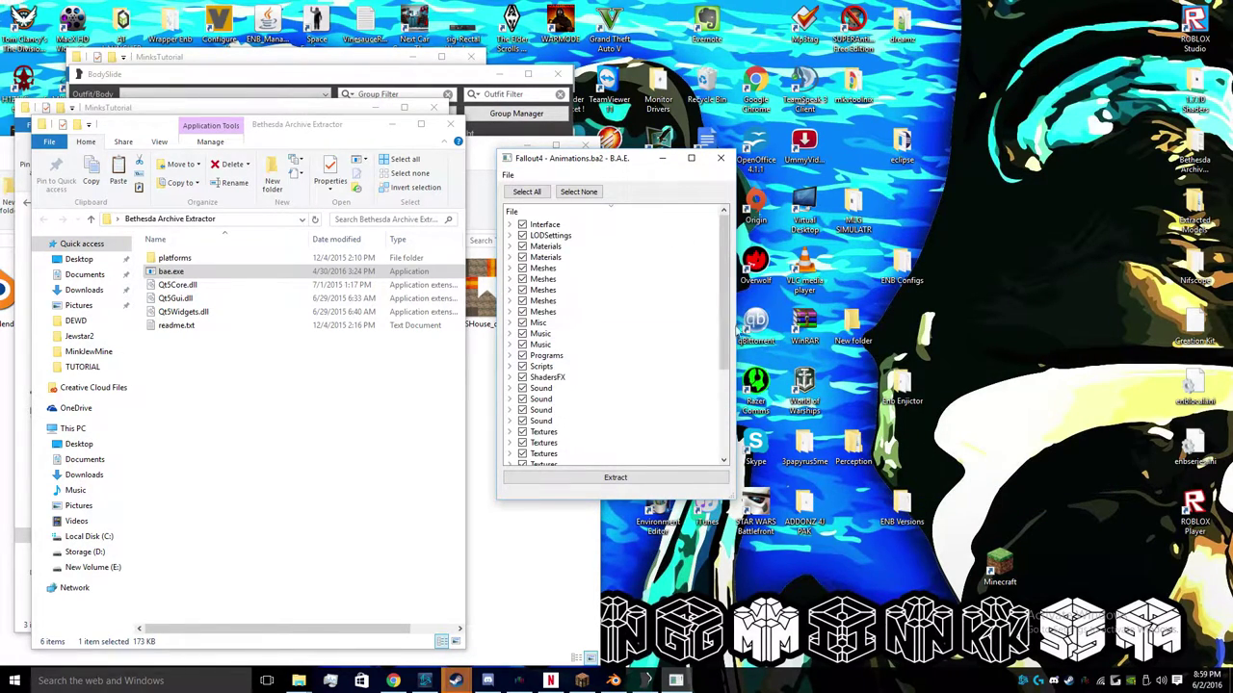
- Extract all checked archive folders into E:\Fallout 4 Data Unfolded, then close the extractor
{"action": "scroll", "coordinate": [717, 404], "scroll_direction": "down", "scroll_amount": 5}
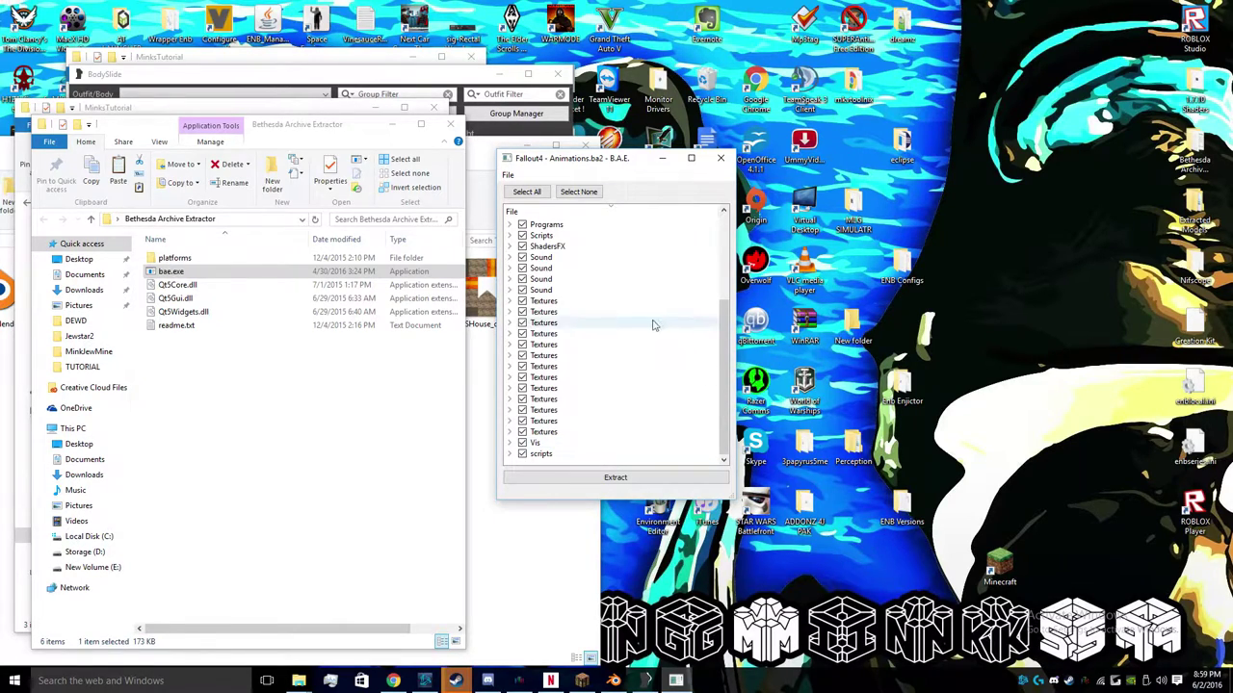
{"action": "scroll", "coordinate": [710, 267], "scroll_direction": "up", "scroll_amount": 4}
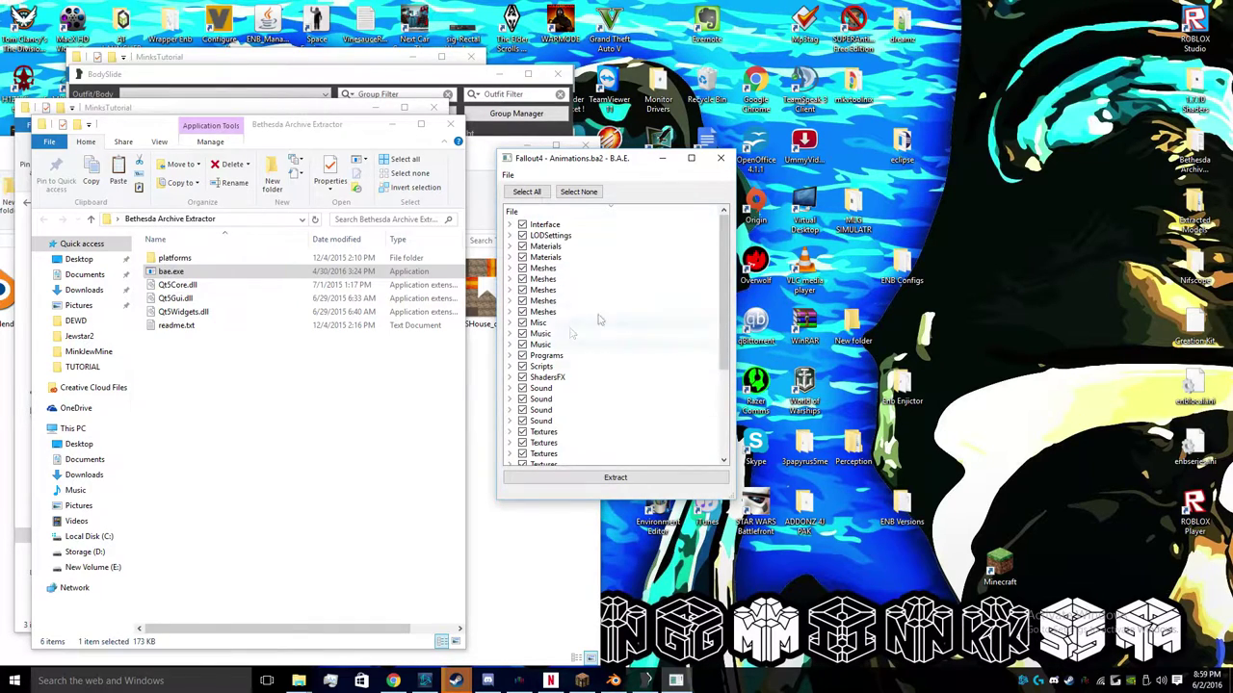
{"action": "scroll", "coordinate": [733, 326], "scroll_direction": "down", "scroll_amount": 4}
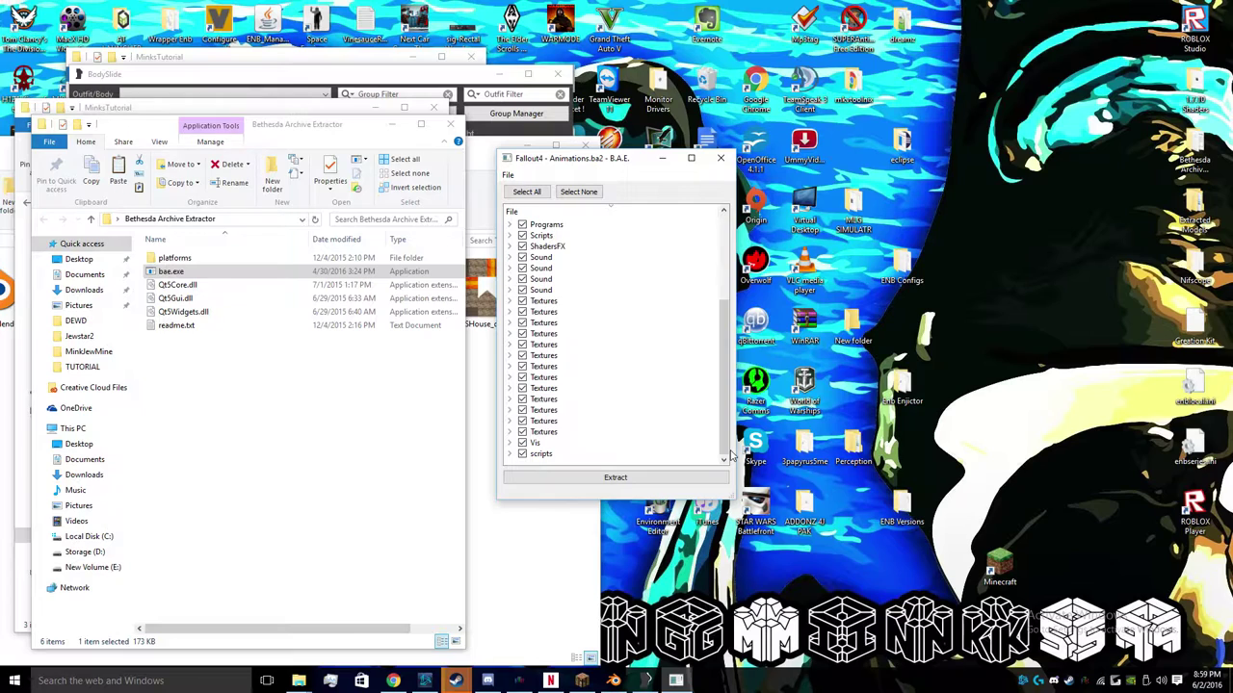
{"action": "left_click", "coordinate": [624, 476]}
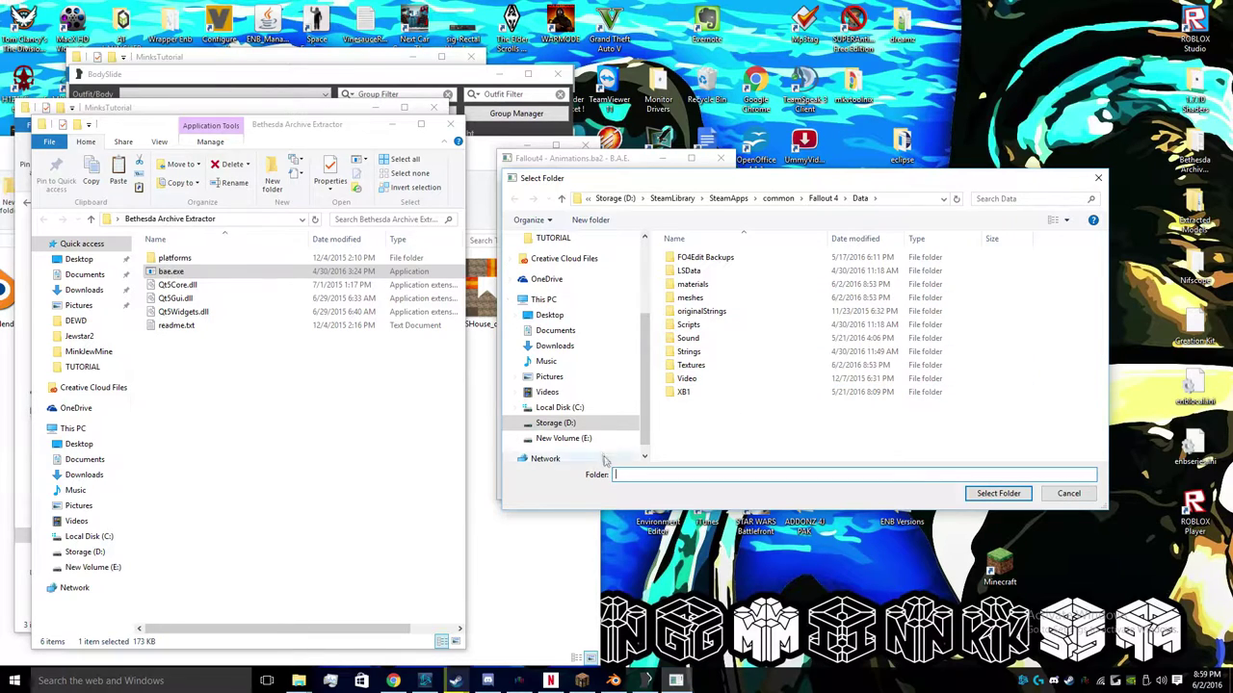
{"action": "left_click", "coordinate": [563, 438]}
{"action": "scroll", "coordinate": [767, 412], "scroll_direction": "down", "scroll_amount": 3}
{"action": "left_click", "coordinate": [751, 387]}
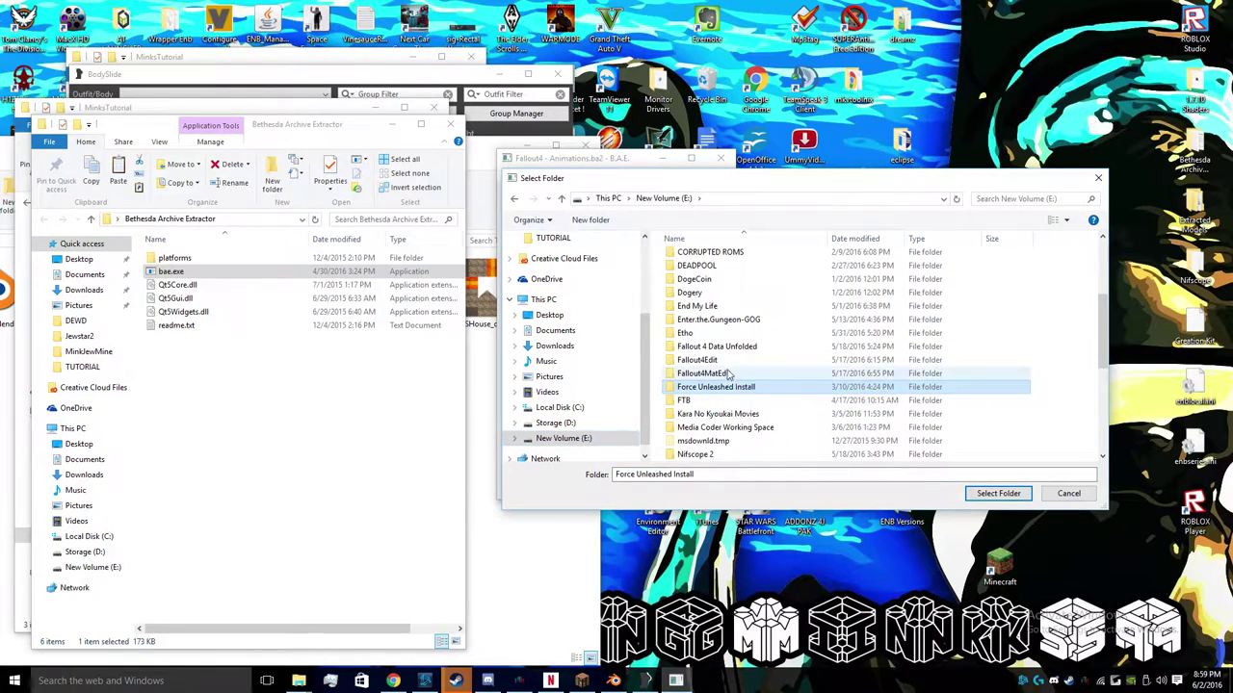
{"action": "left_click", "coordinate": [713, 360]}
{"action": "left_click", "coordinate": [723, 346]}
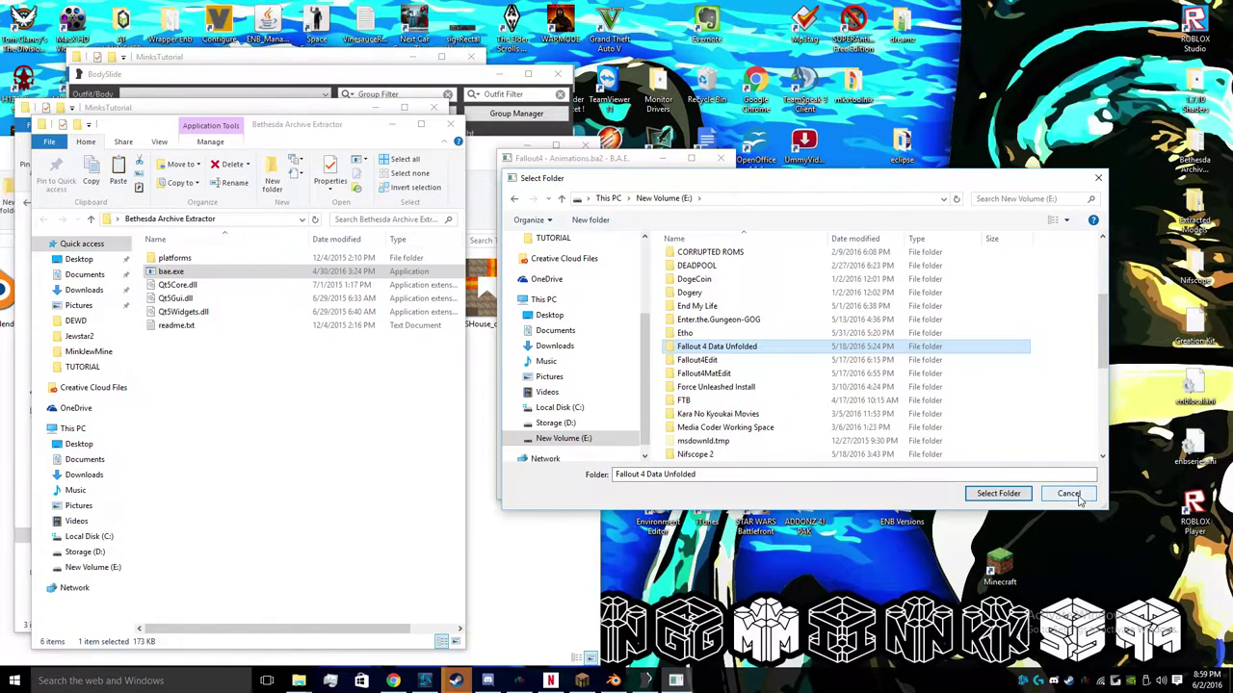
{"action": "left_click", "coordinate": [998, 493]}
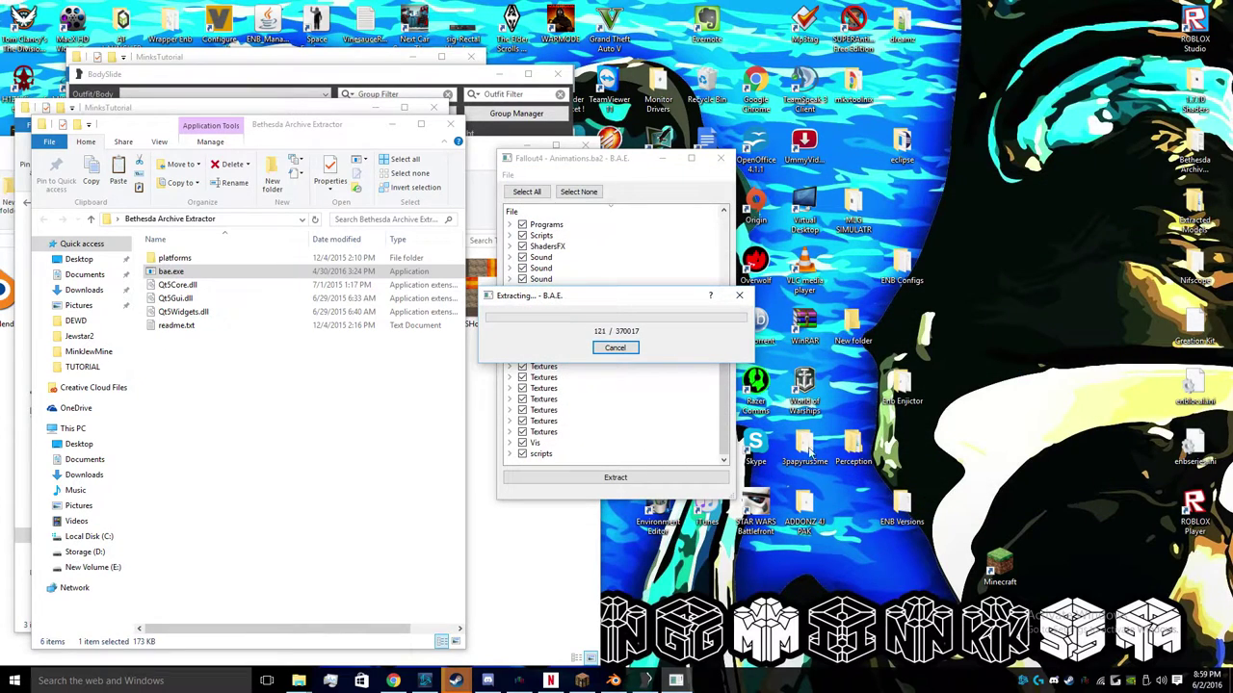
{"action": "left_click", "coordinate": [720, 157]}
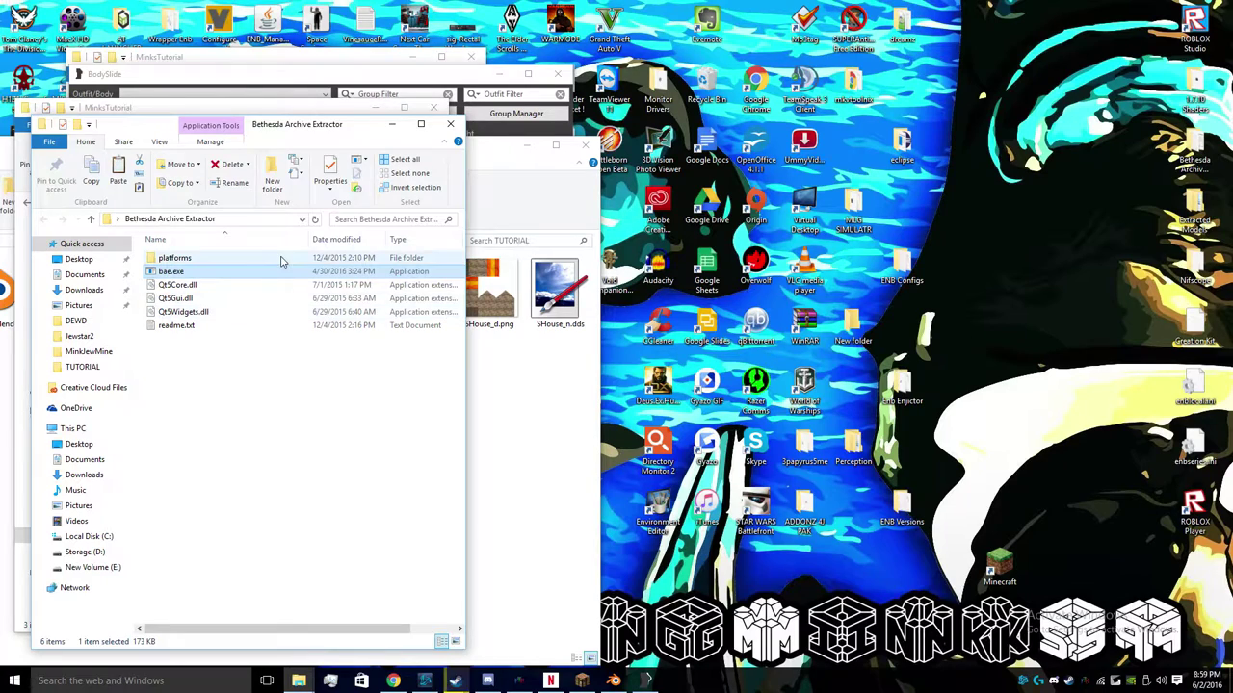
- Switch to the Data Explorer window and open E:\Fallout 4 Data Unfolded\Meshes
{"action": "mouse_move", "coordinate": [299, 681]}
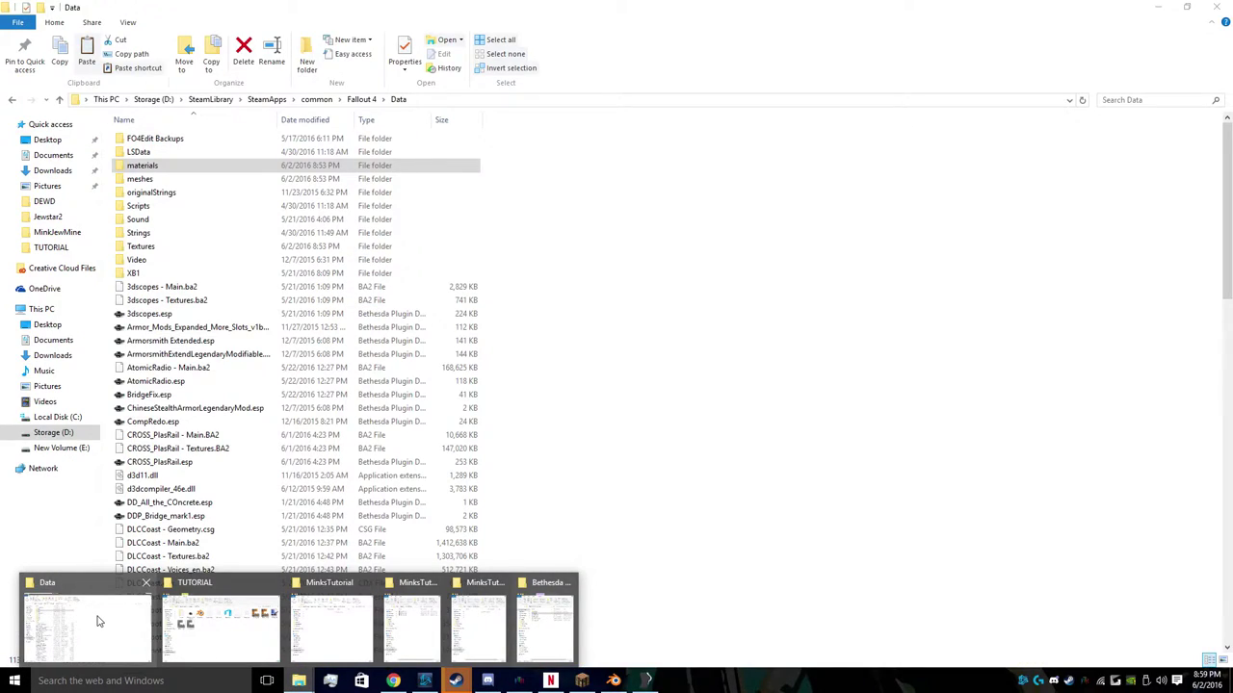
{"action": "left_click", "coordinate": [97, 621]}
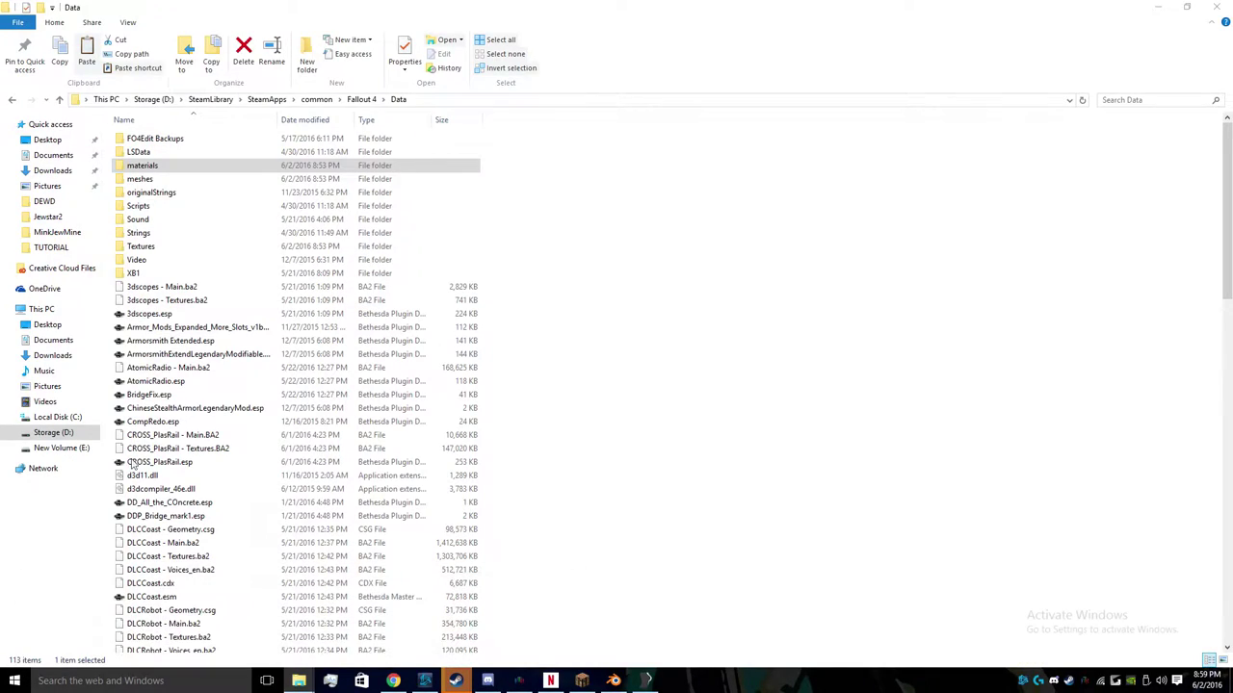
{"action": "left_click", "coordinate": [62, 448]}
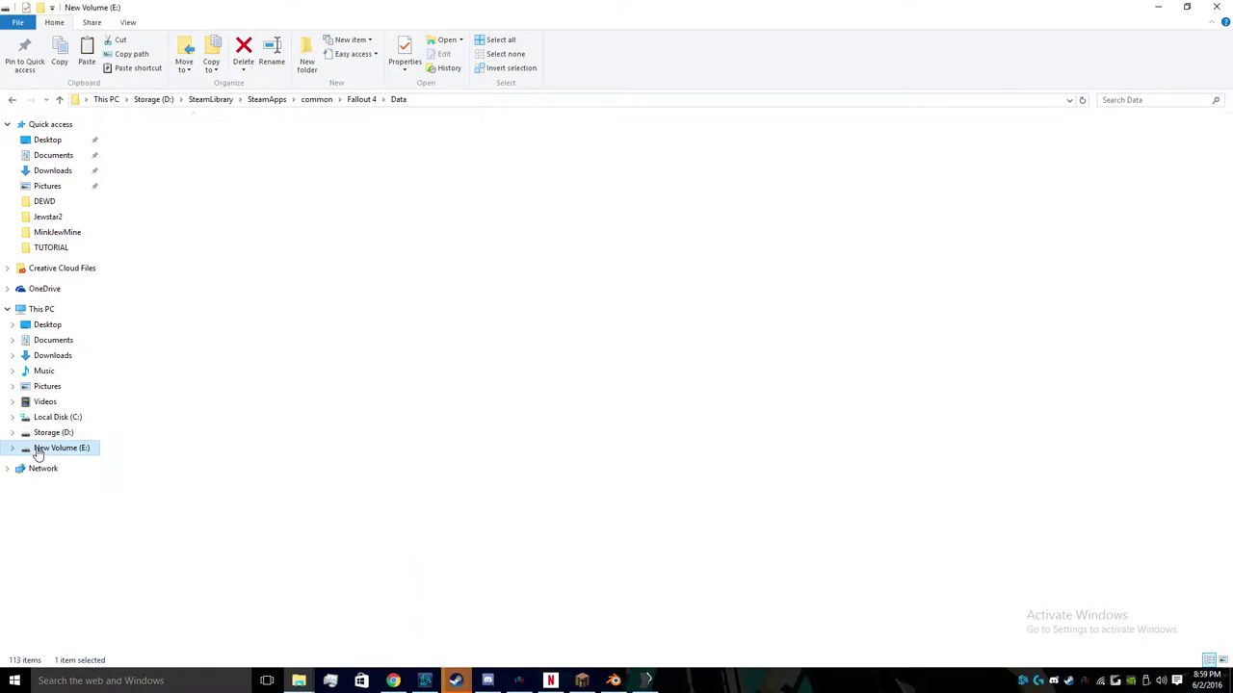
{"action": "left_click", "coordinate": [295, 503]}
{"action": "scroll", "coordinate": [283, 511], "scroll_direction": "down", "scroll_amount": 5}
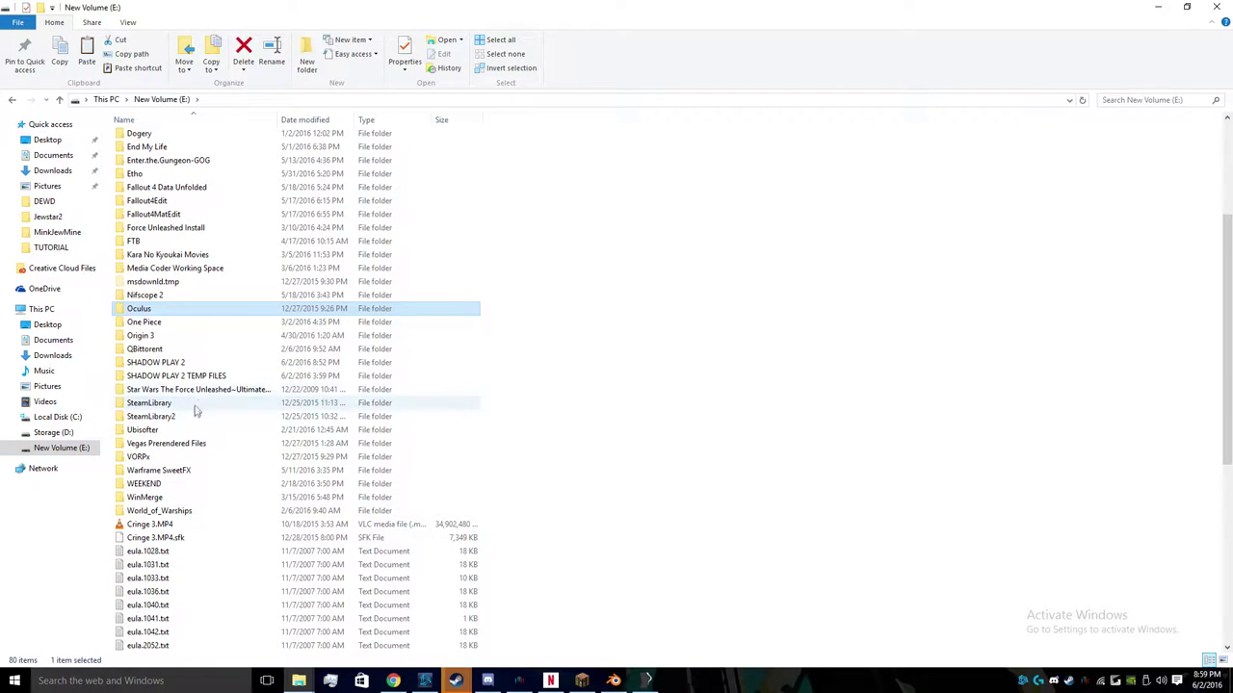
{"action": "double_click", "coordinate": [164, 186]}
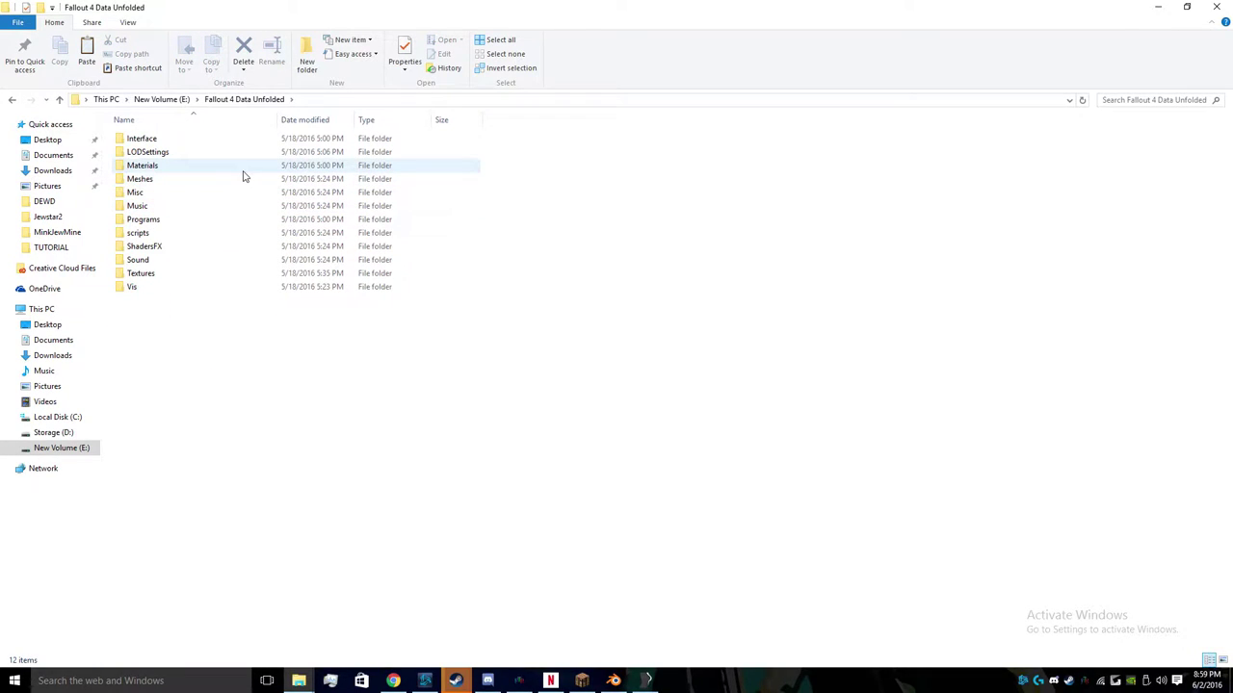
{"action": "double_click", "coordinate": [239, 182]}
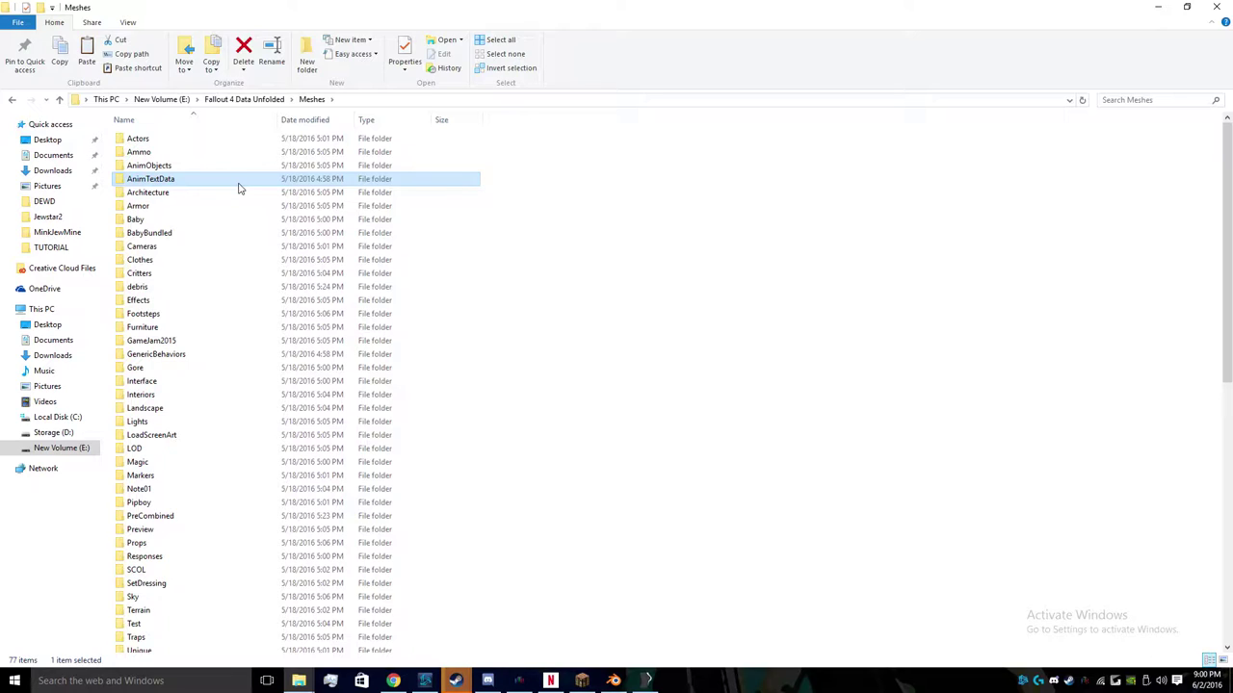
- Browse the extracted Meshes subfolders to SetDressing\BricksBlocks
{"action": "scroll", "coordinate": [241, 434], "scroll_direction": "down", "scroll_amount": 2}
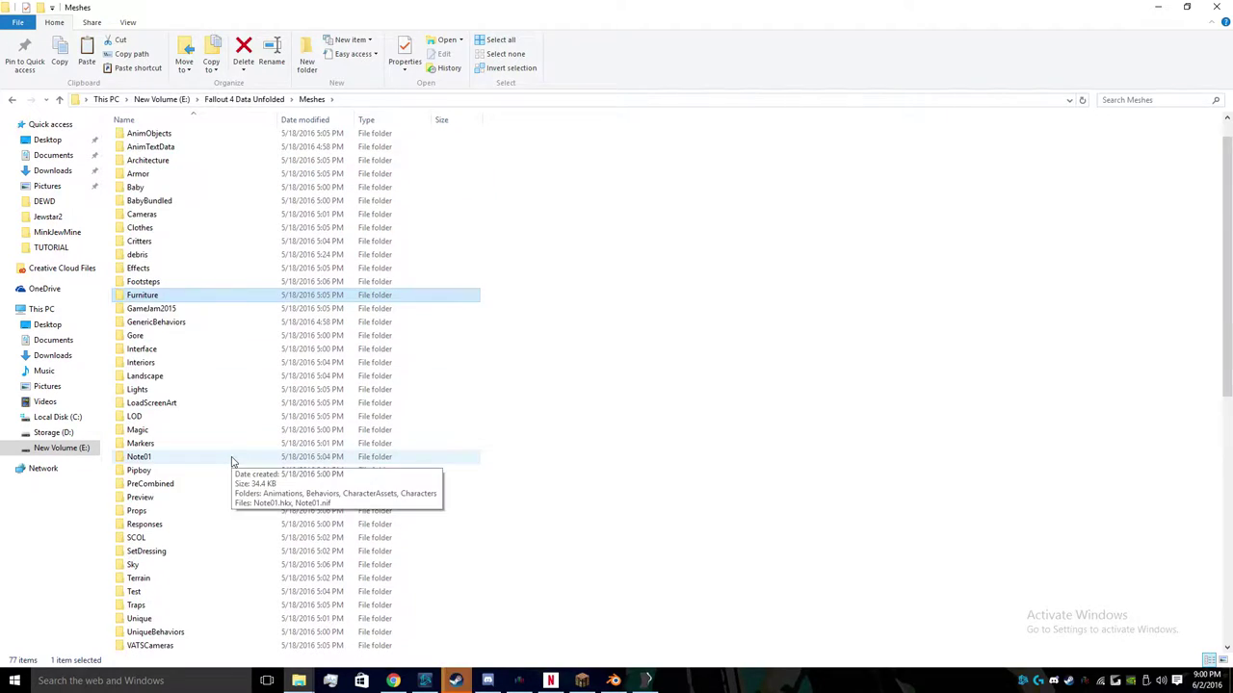
{"action": "key", "text": "BackSpace"}
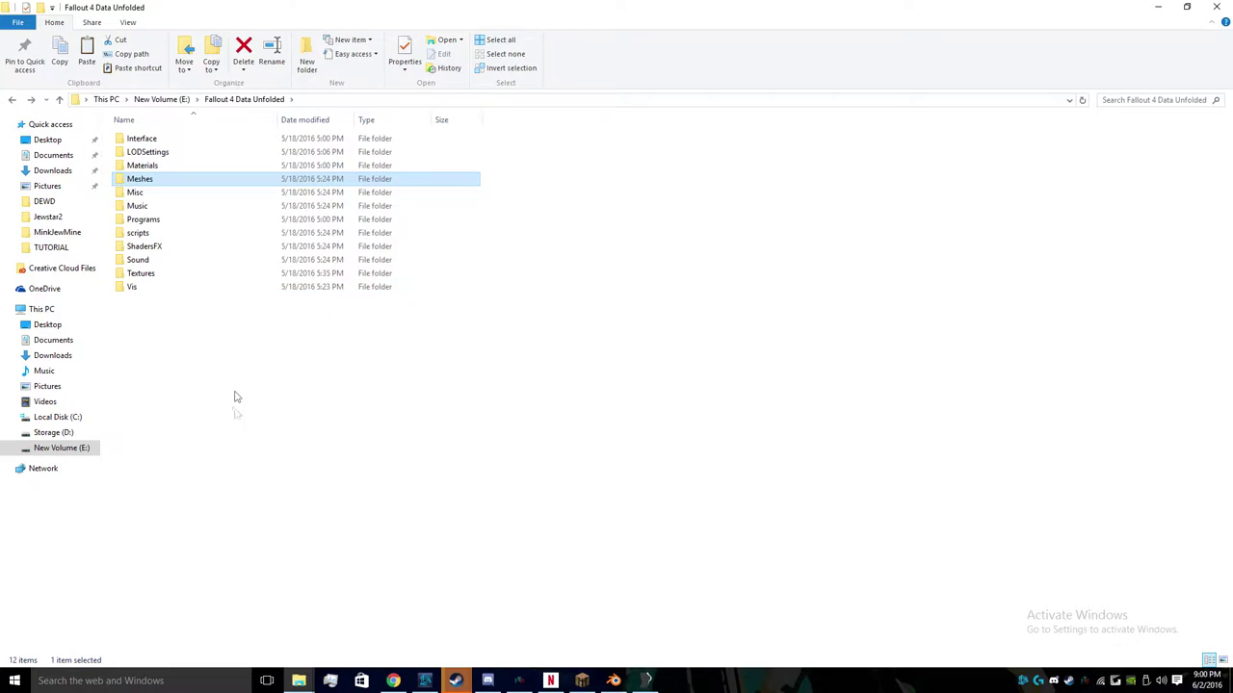
{"action": "double_click", "coordinate": [149, 180]}
{"action": "scroll", "coordinate": [225, 337], "scroll_direction": "down", "scroll_amount": 5}
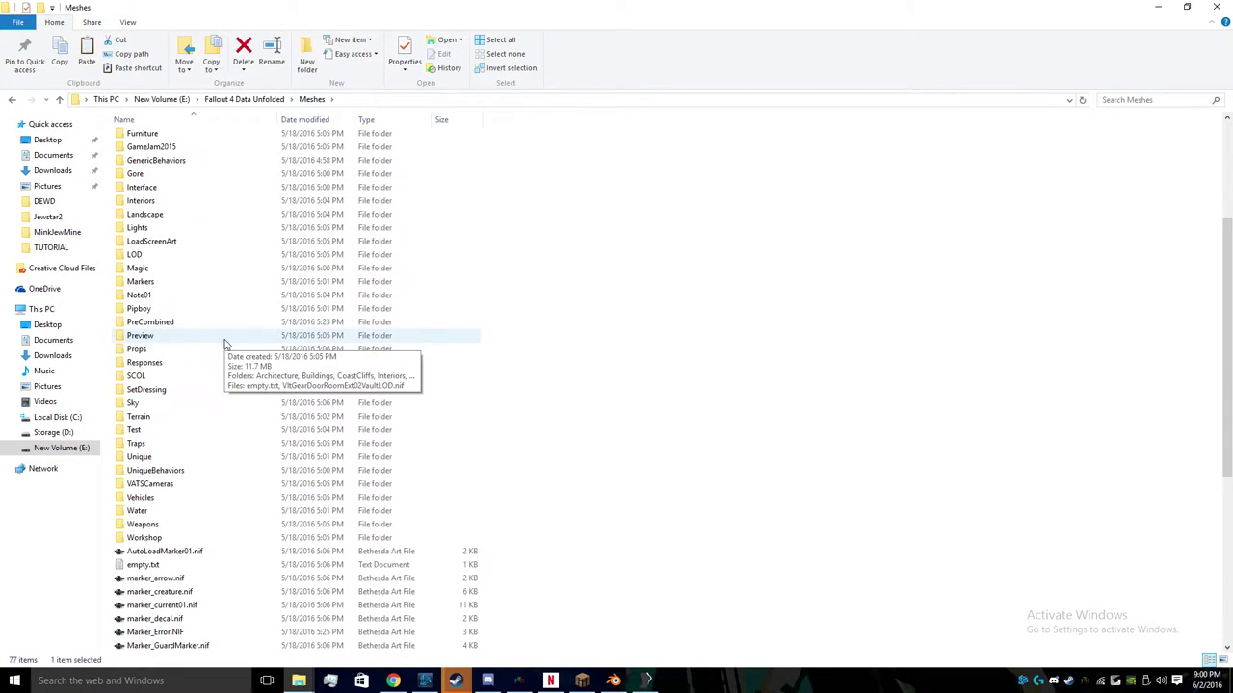
{"action": "left_click", "coordinate": [237, 484]}
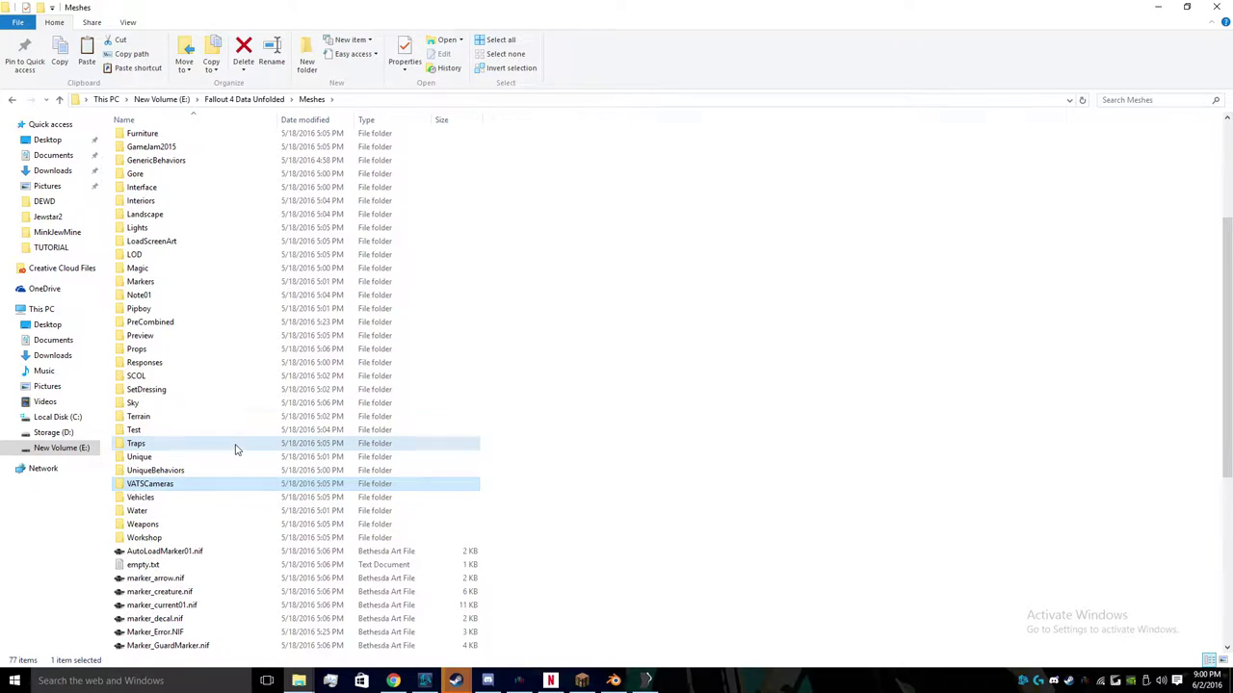
{"action": "left_click", "coordinate": [236, 389]}
{"action": "left_click", "coordinate": [229, 321]}
{"action": "left_click", "coordinate": [202, 201]}
{"action": "scroll", "coordinate": [204, 205], "scroll_direction": "up", "scroll_amount": 2}
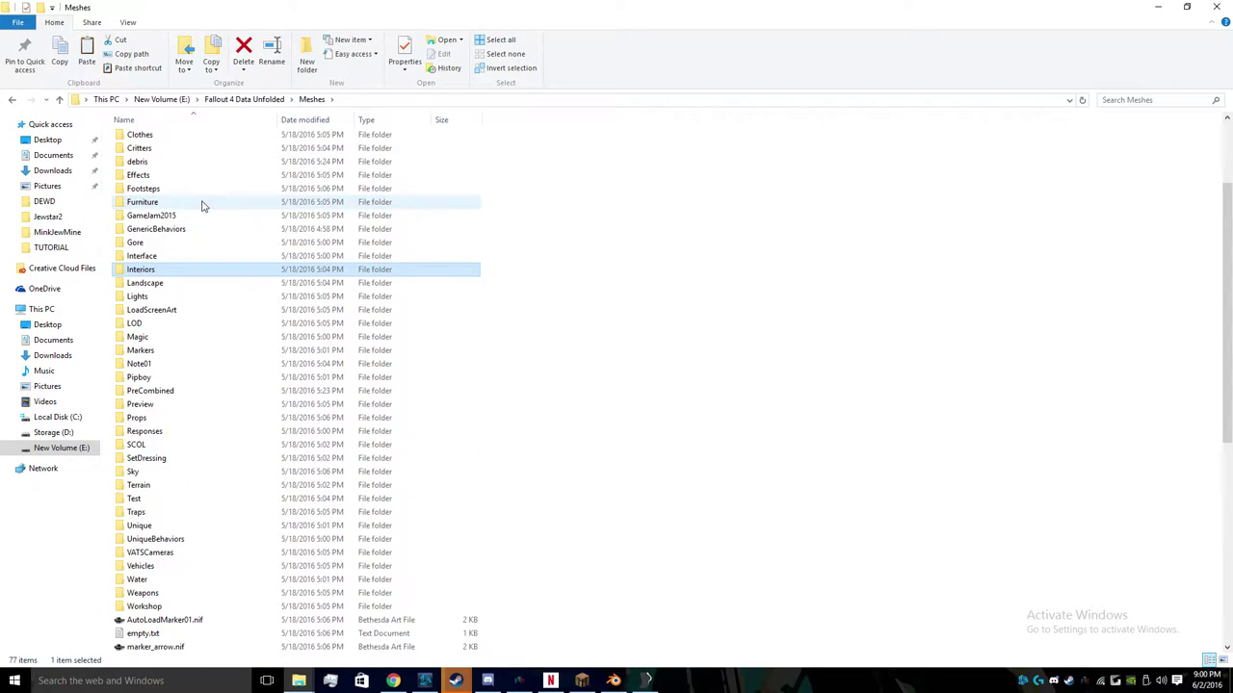
{"action": "scroll", "coordinate": [205, 250], "scroll_direction": "down", "scroll_amount": 2}
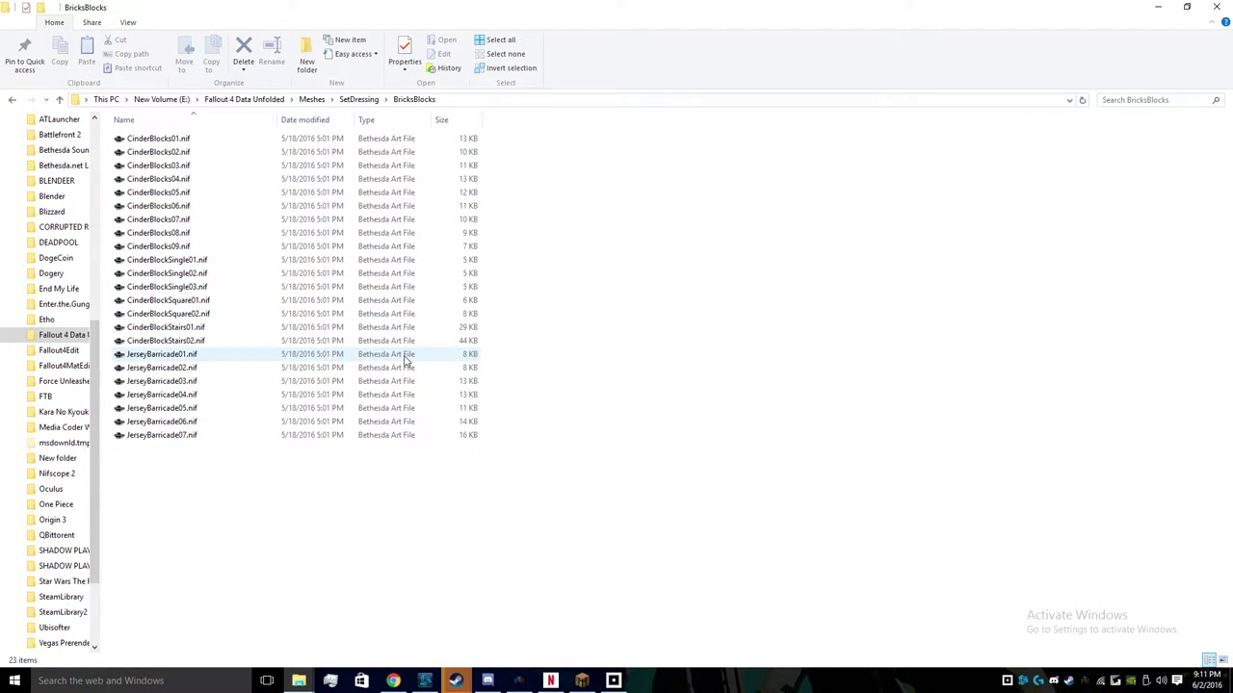
- Copy CinderBlockSingle01.nif from the BricksBlocks folder
{"action": "left_click", "coordinate": [324, 274]}
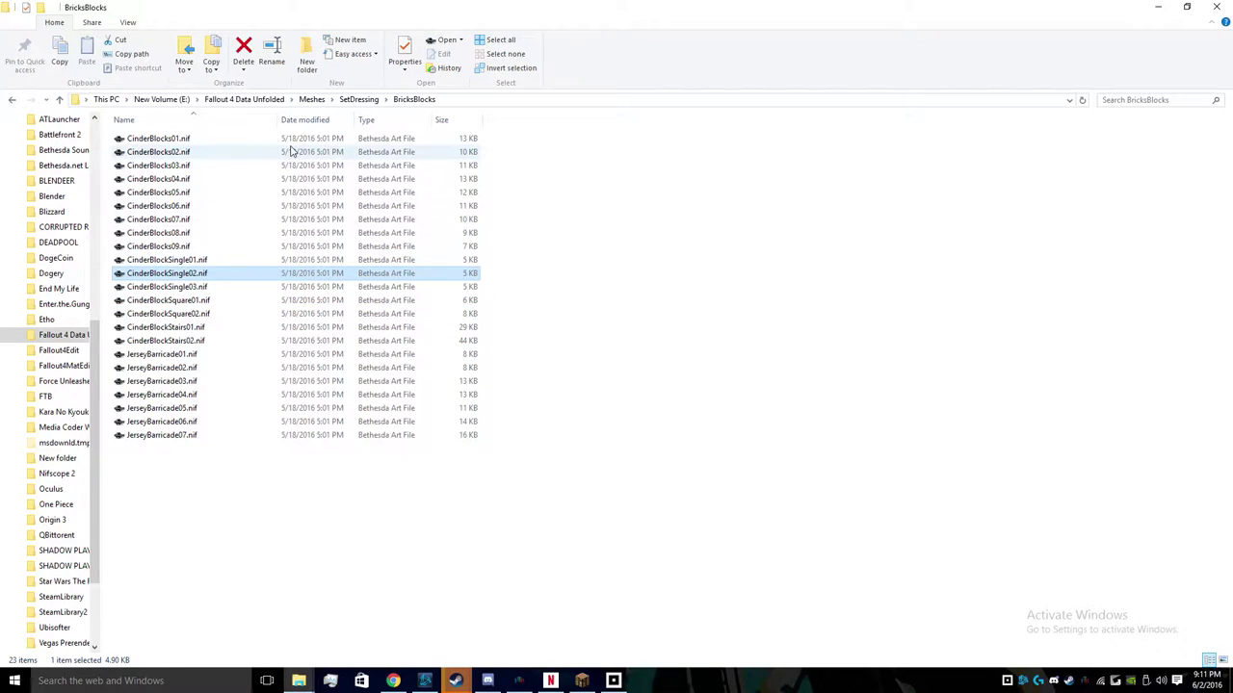
{"action": "left_click", "coordinate": [280, 261]}
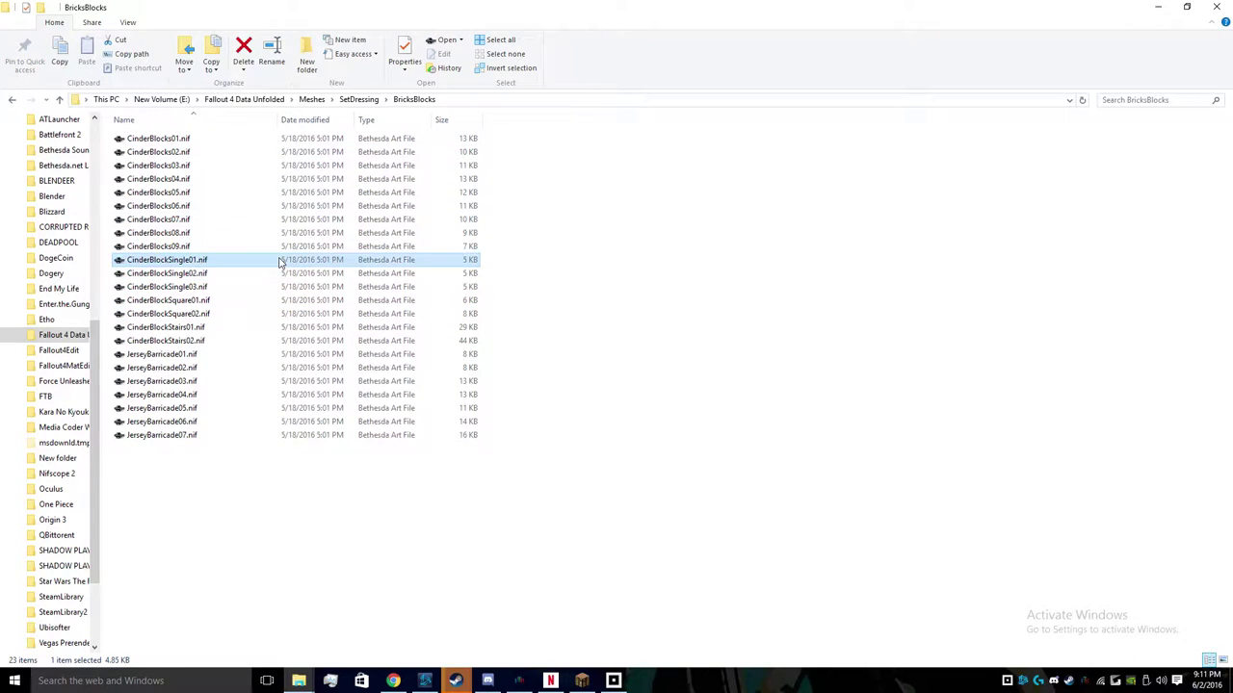
{"action": "right_click", "coordinate": [142, 265]}
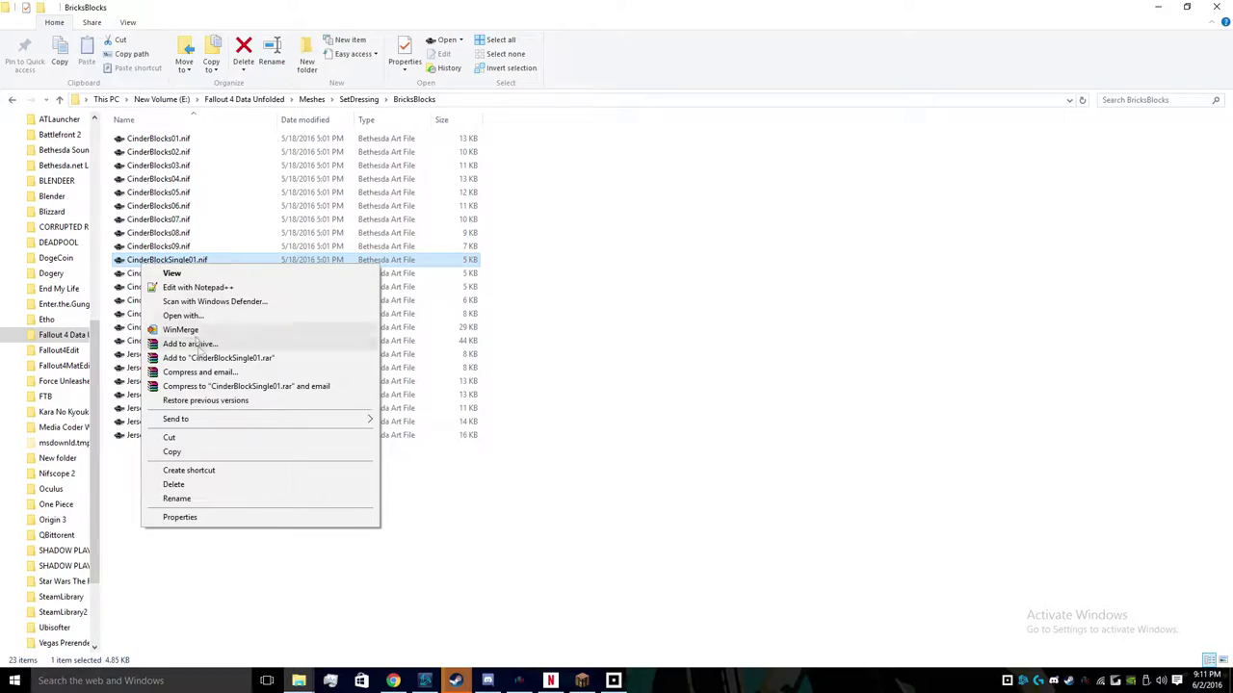
{"action": "left_click", "coordinate": [205, 454]}
- Paste the mesh into the MinksTutorial meshes folder and rename it MinkHouse.nif
{"action": "mouse_move", "coordinate": [299, 681]}
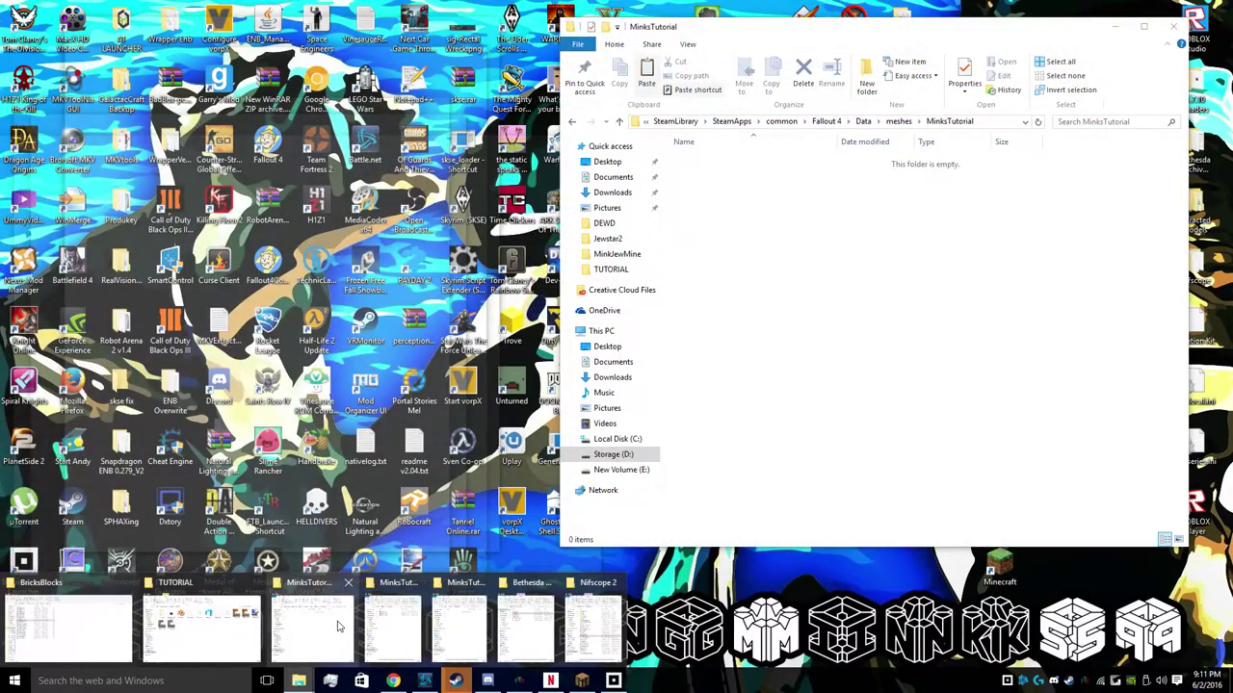
{"action": "left_click", "coordinate": [338, 627]}
{"action": "right_click", "coordinate": [798, 247]}
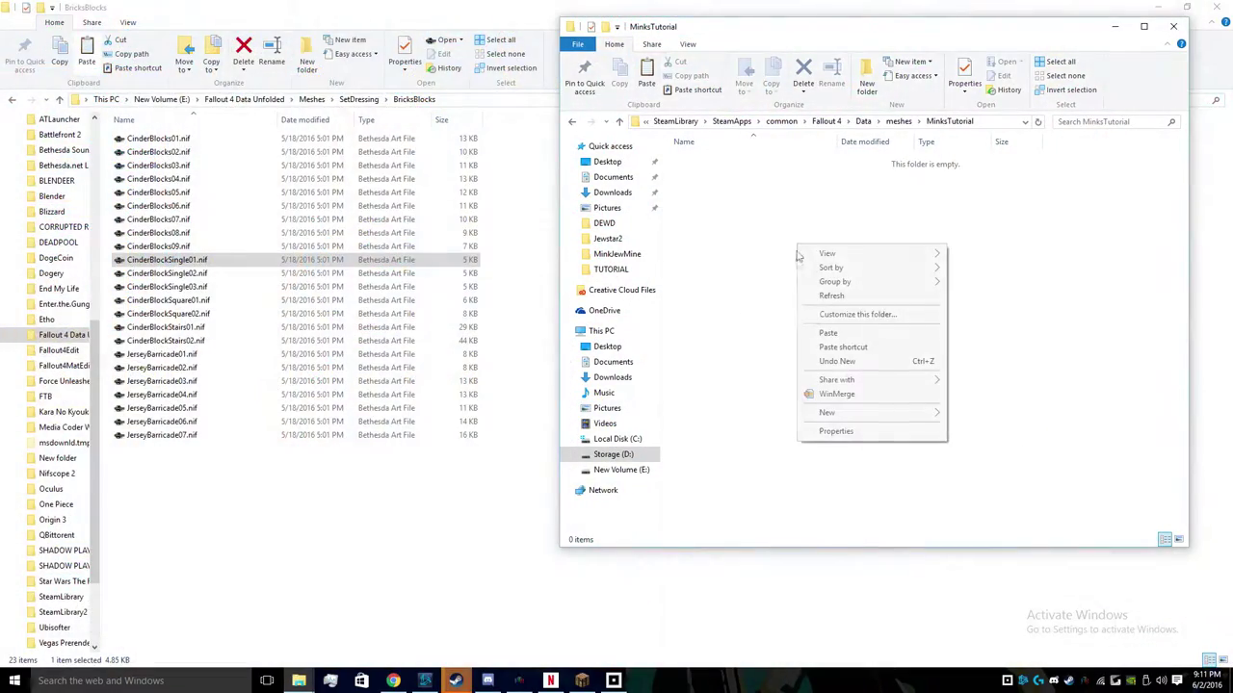
{"action": "left_click", "coordinate": [827, 333]}
{"action": "right_click", "coordinate": [724, 166]}
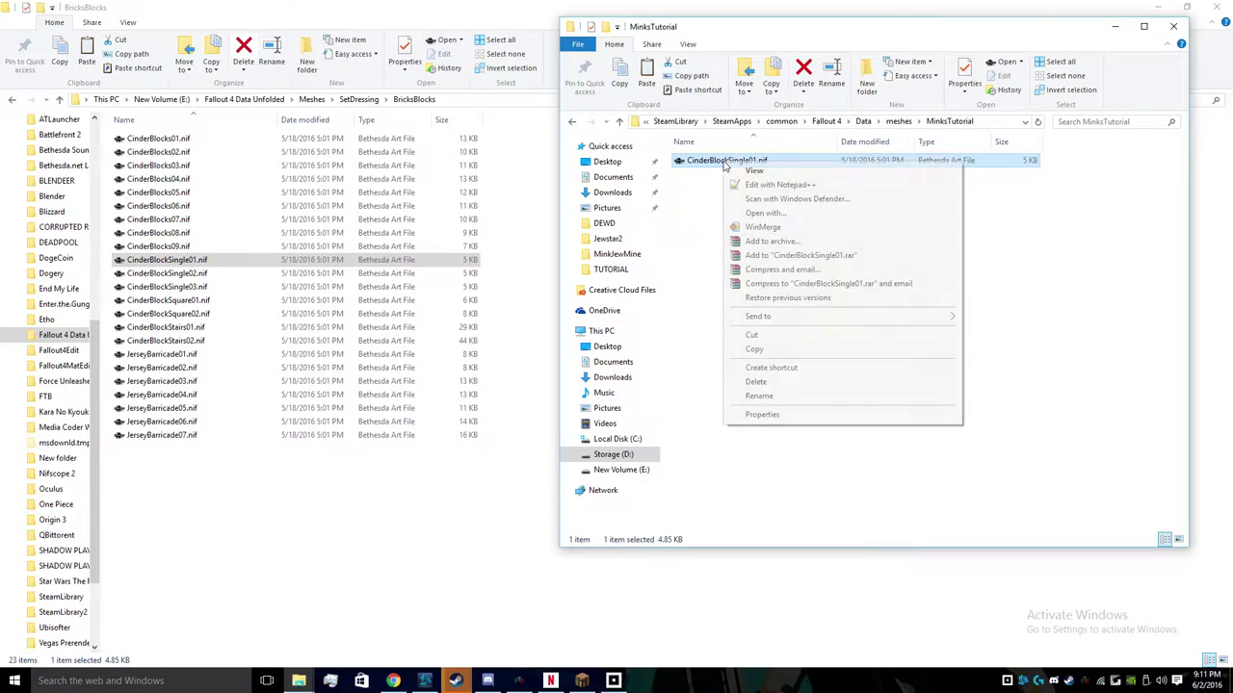
{"action": "left_click", "coordinate": [771, 396]}
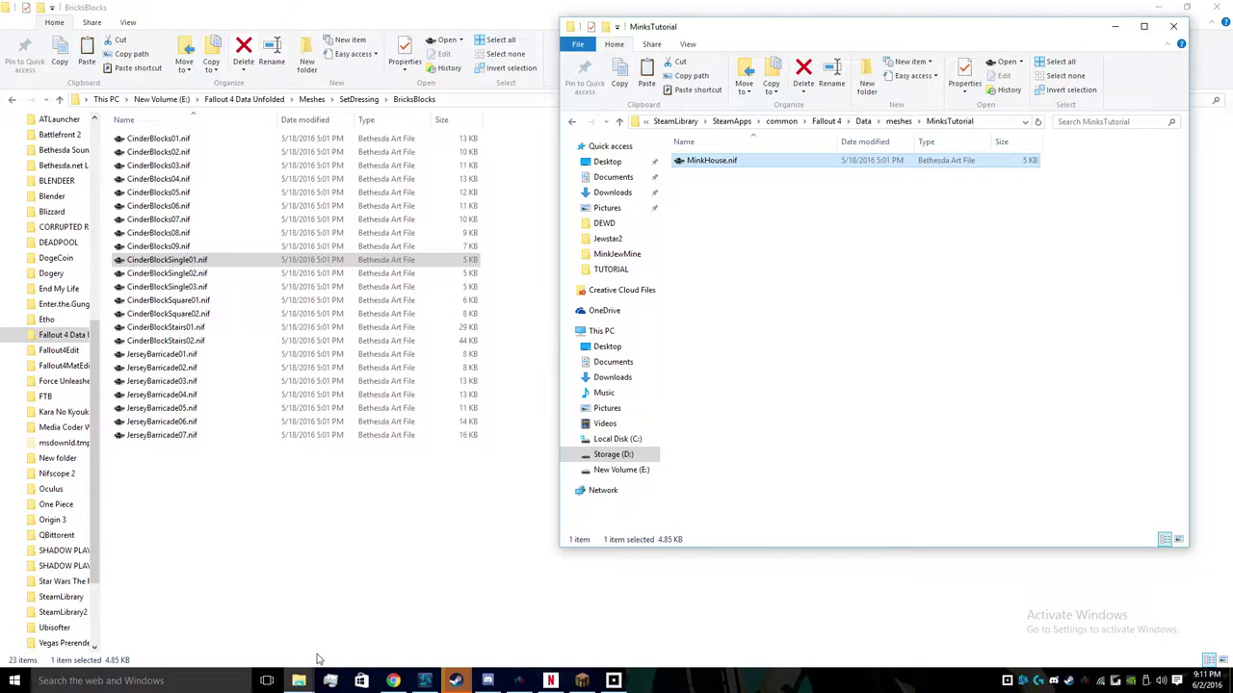
- Launch NifSkope from the Nifscope 2 folder and snap it to the right half
{"action": "left_click", "coordinate": [302, 680]}
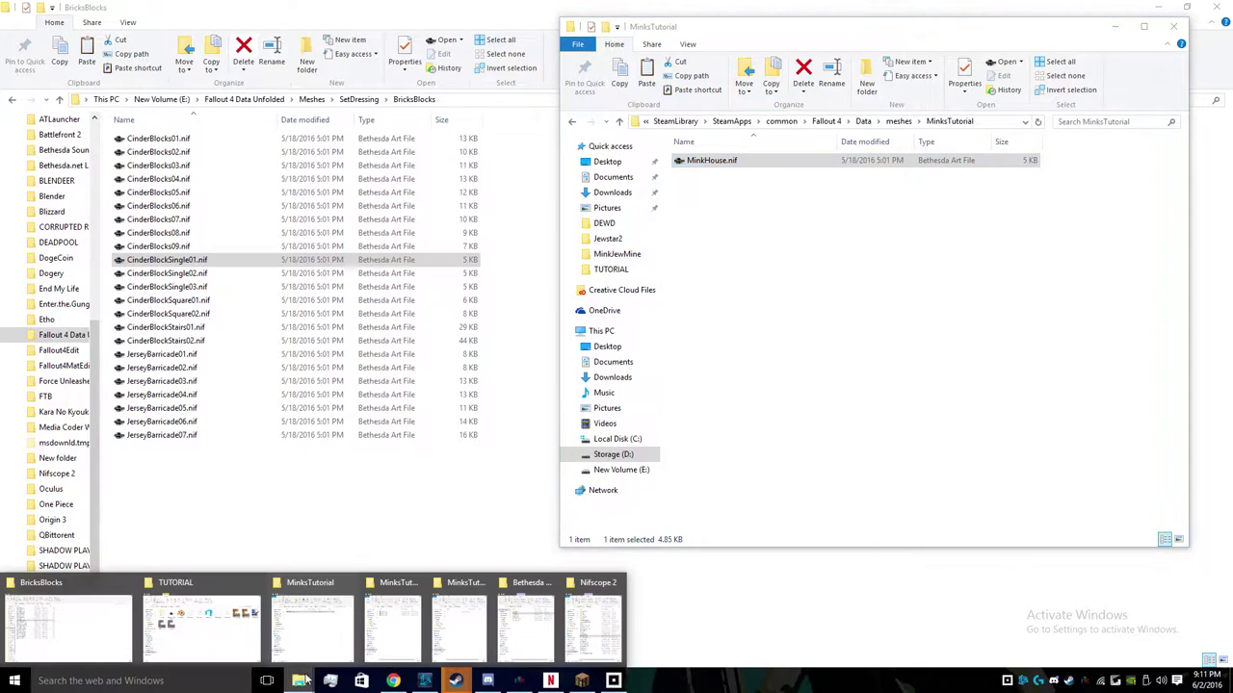
{"action": "left_click", "coordinate": [221, 681]}
{"action": "left_click", "coordinate": [298, 680]}
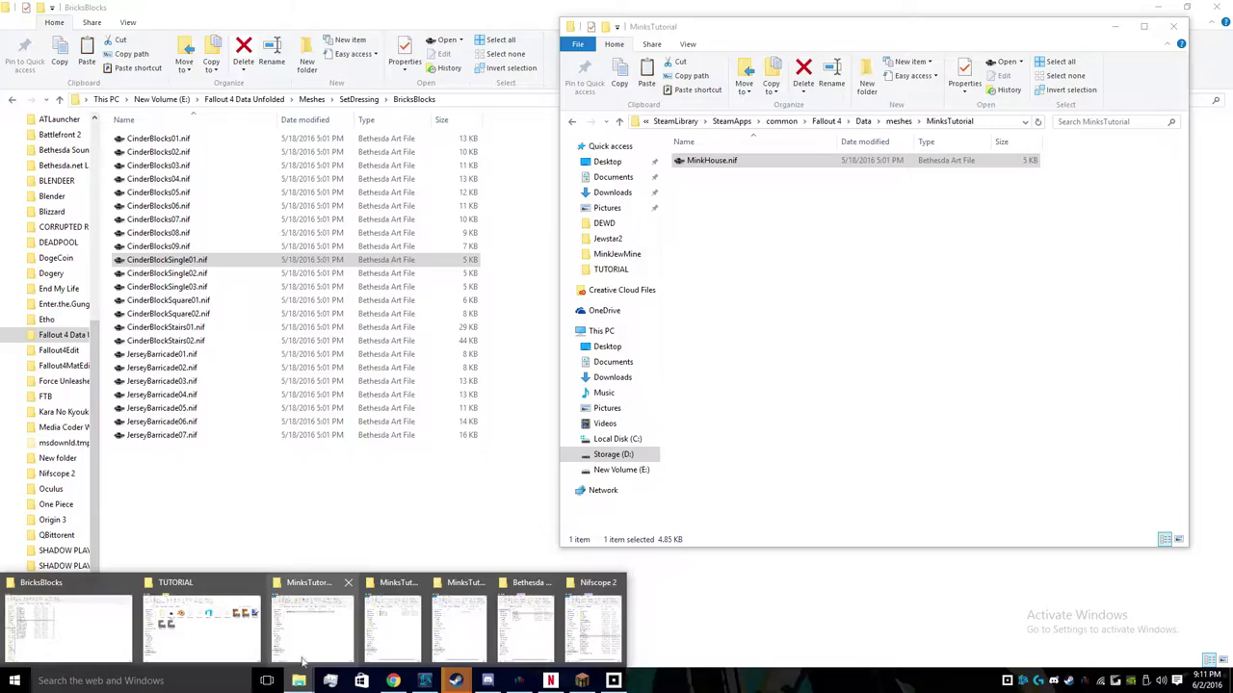
{"action": "mouse_move", "coordinate": [559, 631]}
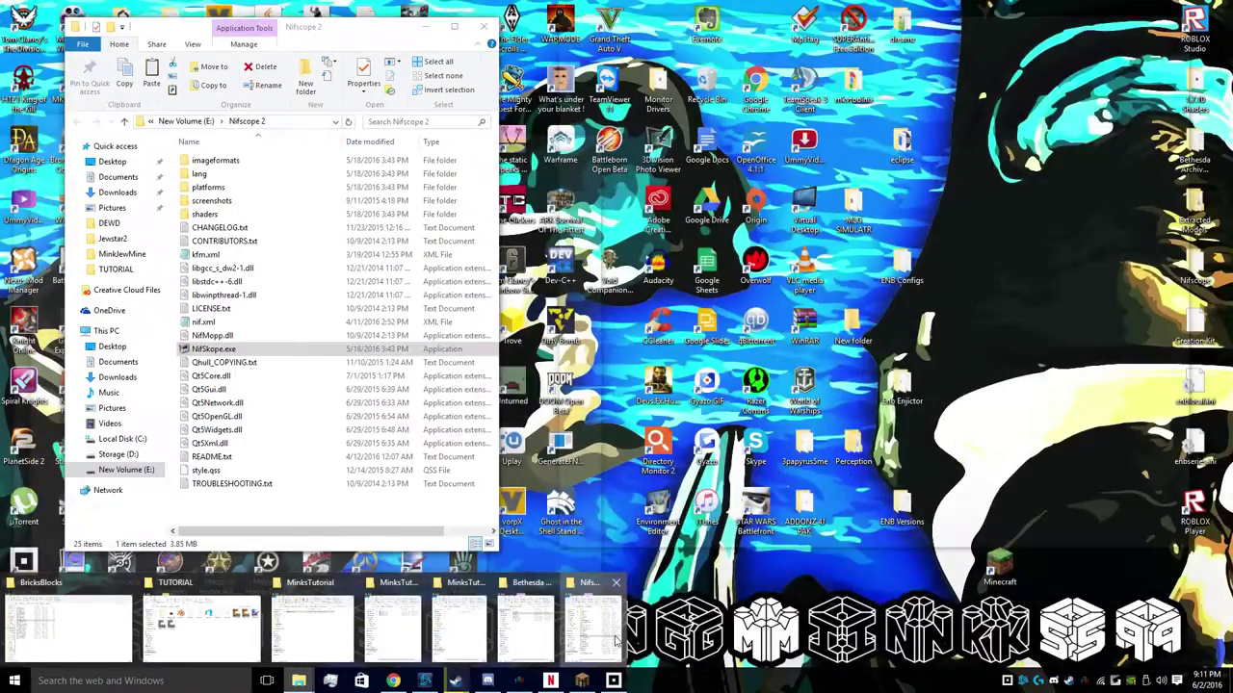
{"action": "left_click", "coordinate": [592, 626]}
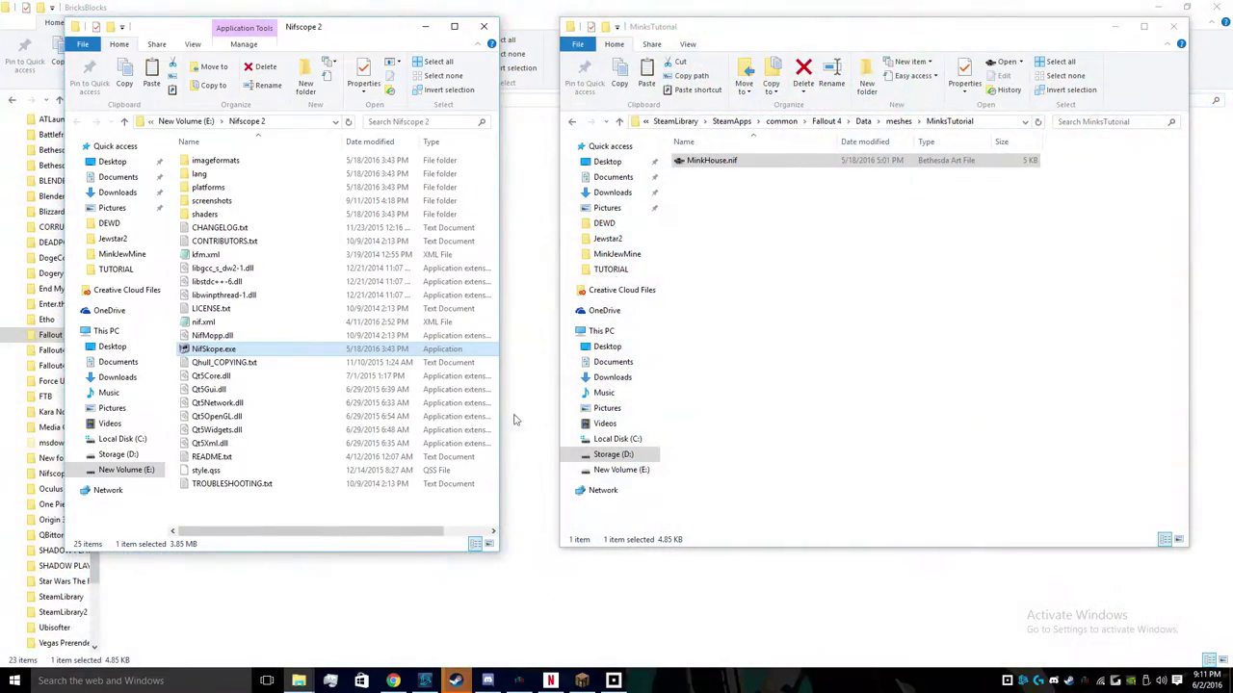
{"action": "double_click", "coordinate": [315, 351]}
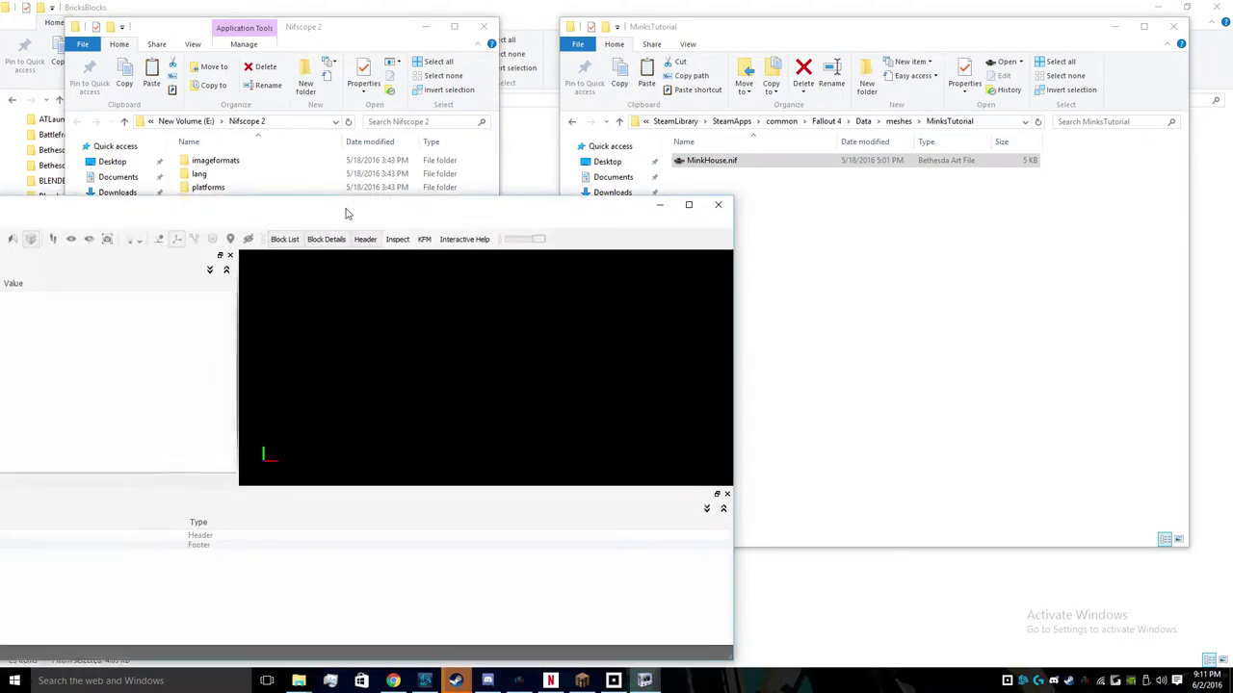
{"action": "left_click_drag", "start_coordinate": [346, 212], "coordinate": [1231, 221]}
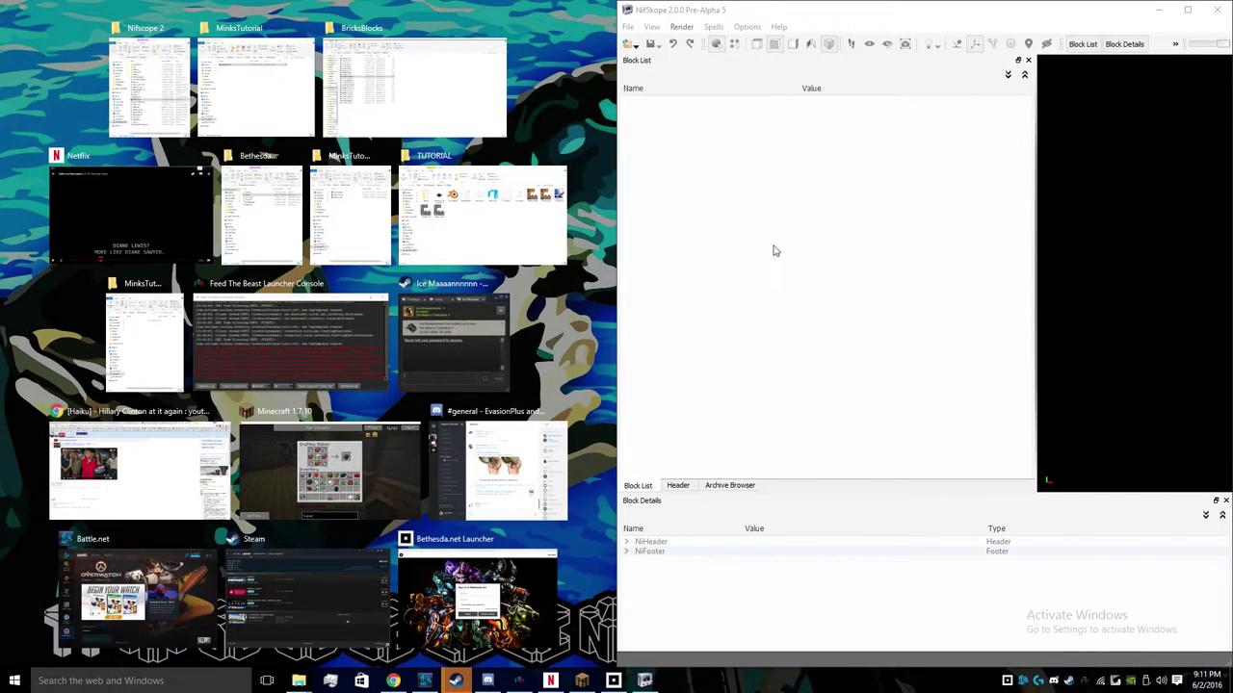
- Position the second NifSkope window and bring up its Open File dialog
{"action": "left_click", "coordinate": [149, 107]}
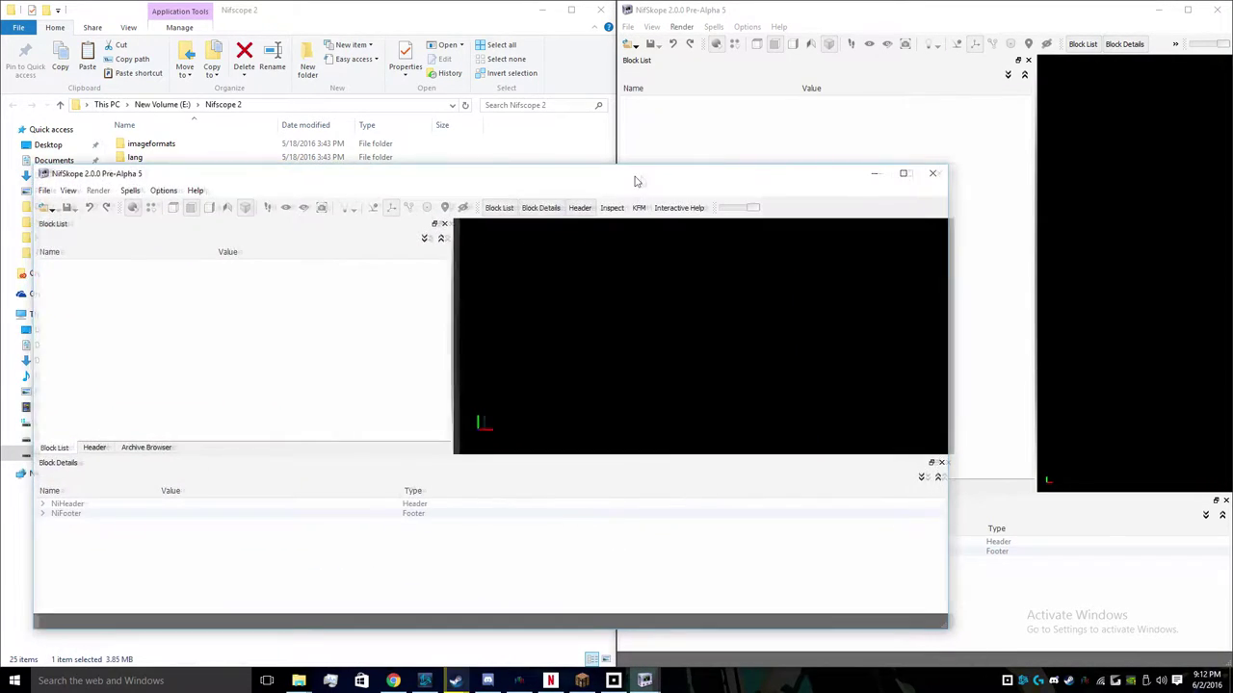
{"action": "left_click_drag", "start_coordinate": [636, 182], "coordinate": [667, 182]}
{"action": "left_click", "coordinate": [89, 186]}
{"action": "left_click", "coordinate": [111, 202]}
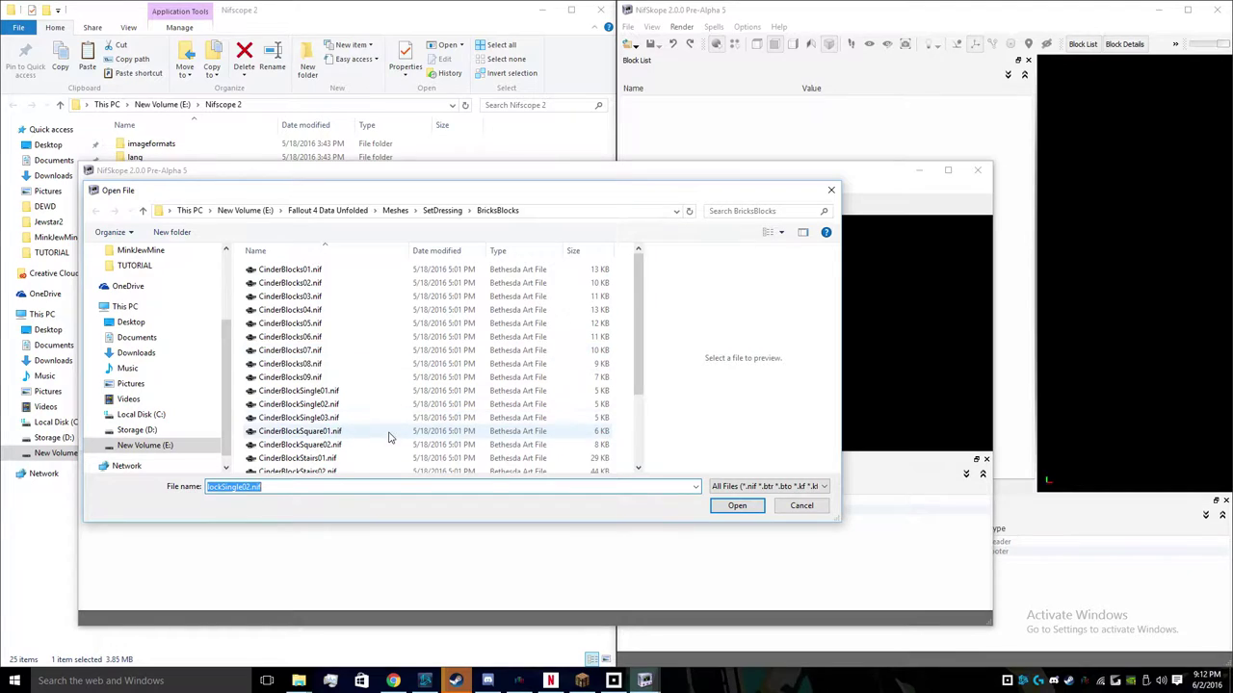
- Load CinderBlockSingle01.nif from BricksBlocks into NifSkope
{"action": "scroll", "coordinate": [391, 434], "scroll_direction": "down", "scroll_amount": 1}
{"action": "scroll", "coordinate": [391, 433], "scroll_direction": "up", "scroll_amount": 1}
{"action": "left_click", "coordinate": [352, 270]}
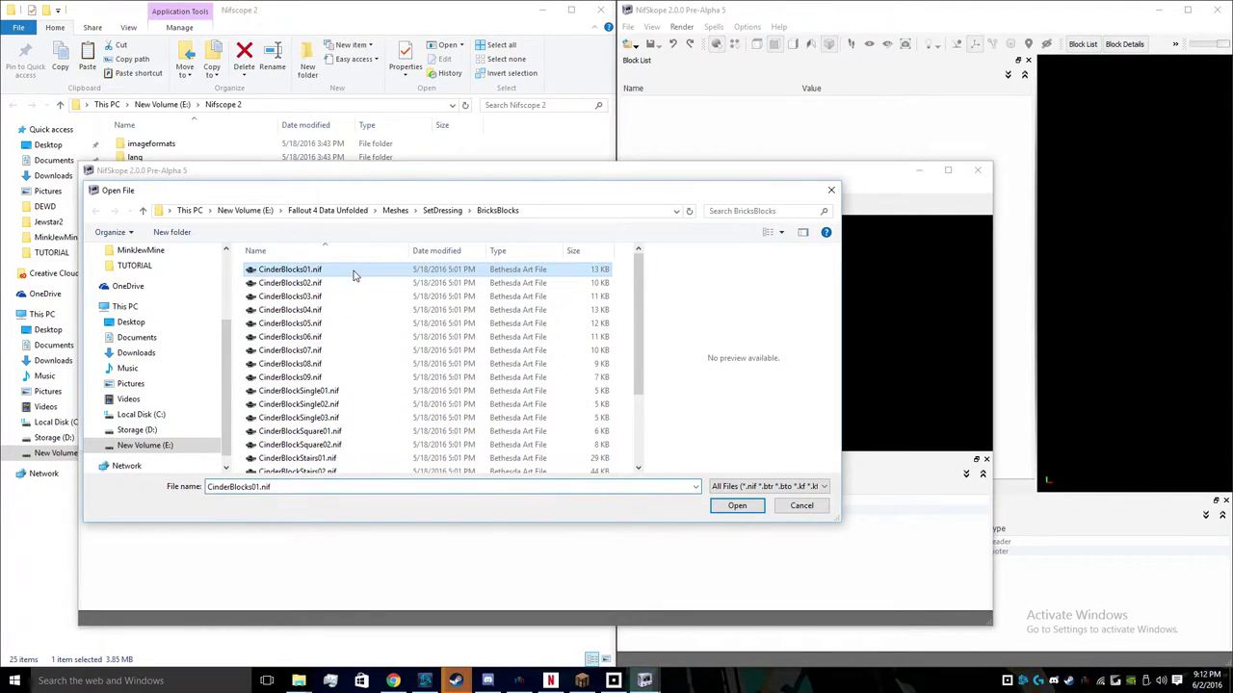
{"action": "left_click", "coordinate": [433, 446]}
{"action": "scroll", "coordinate": [433, 446], "scroll_direction": "down", "scroll_amount": 2}
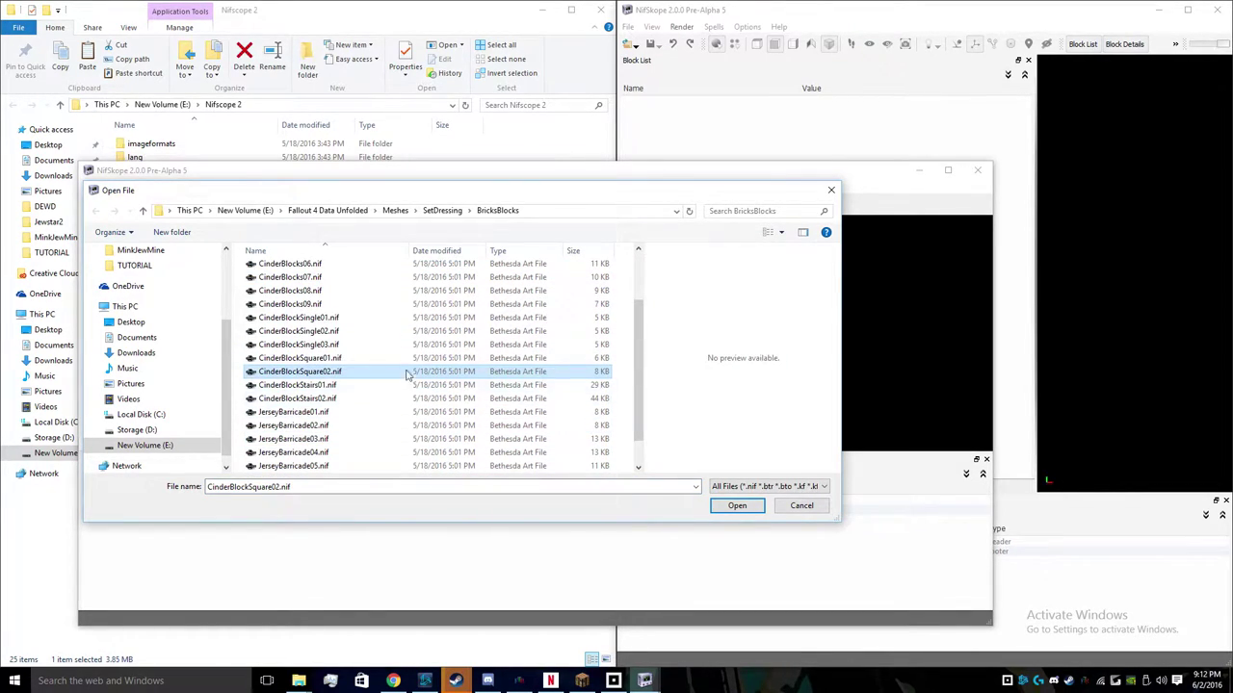
{"action": "left_click", "coordinate": [382, 319]}
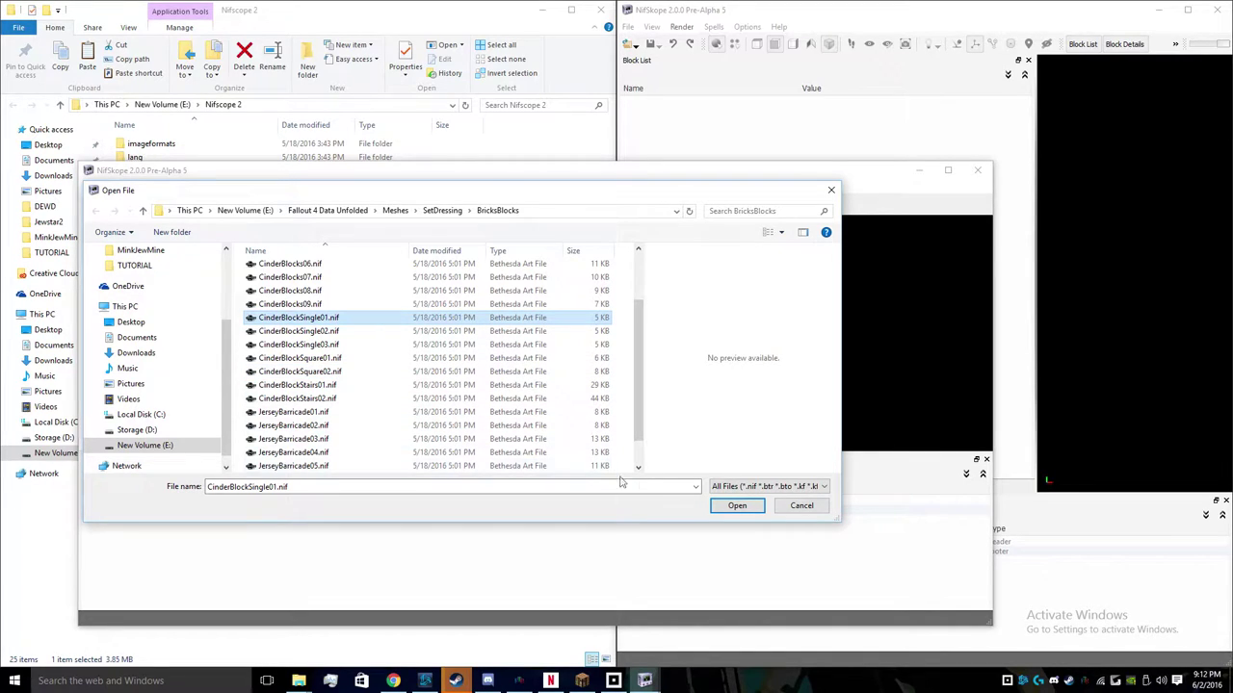
{"action": "left_click", "coordinate": [734, 506]}
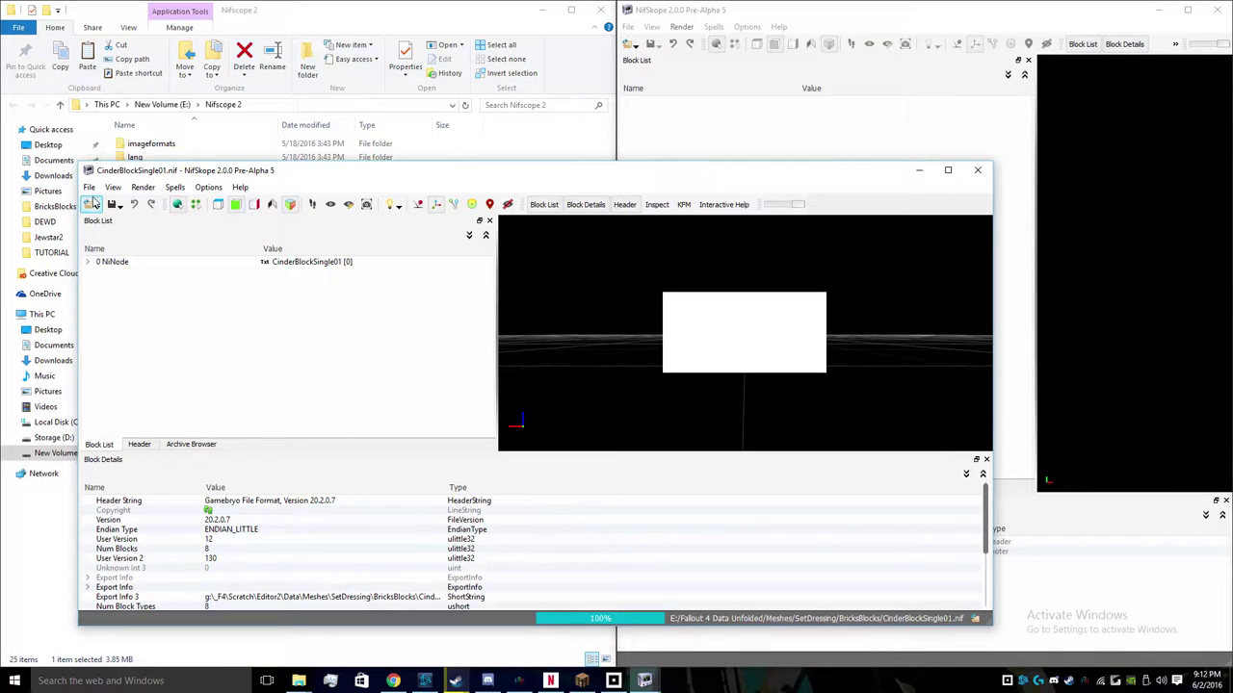
- Bring up Open File again and browse to the New Volume (E:) drive
{"action": "left_click", "coordinate": [88, 187]}
{"action": "left_click", "coordinate": [106, 203]}
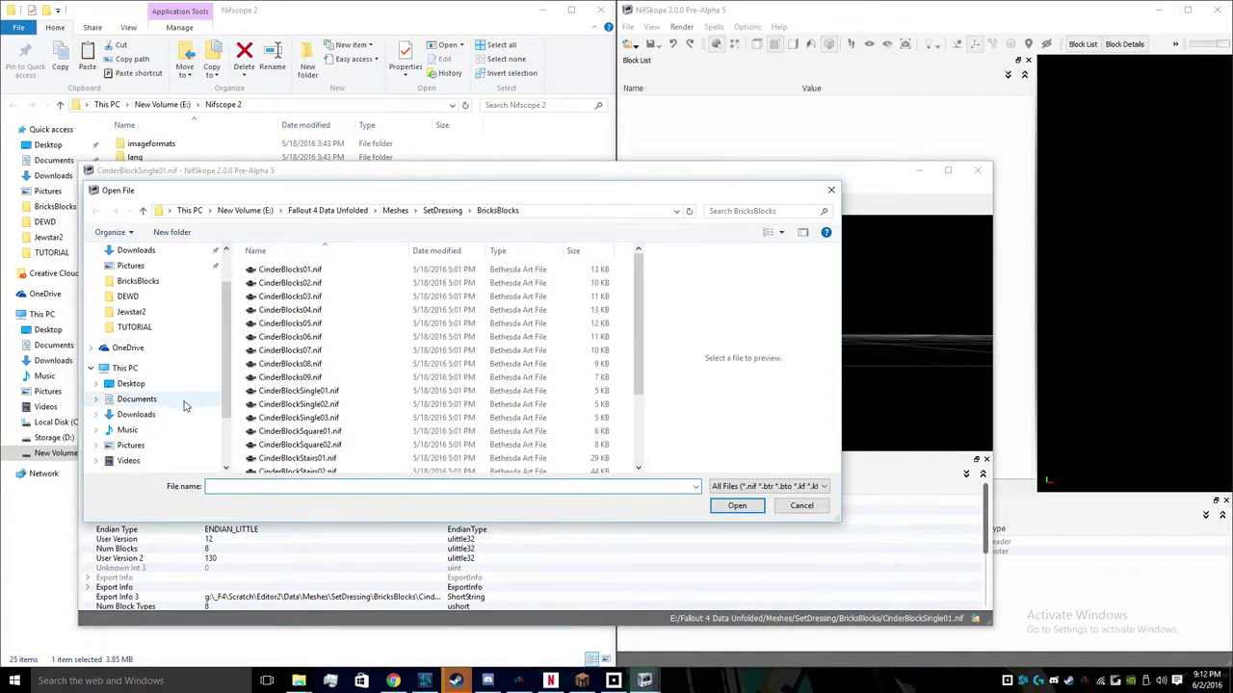
{"action": "scroll", "coordinate": [186, 406], "scroll_direction": "down", "scroll_amount": 2}
{"action": "left_click", "coordinate": [169, 414]}
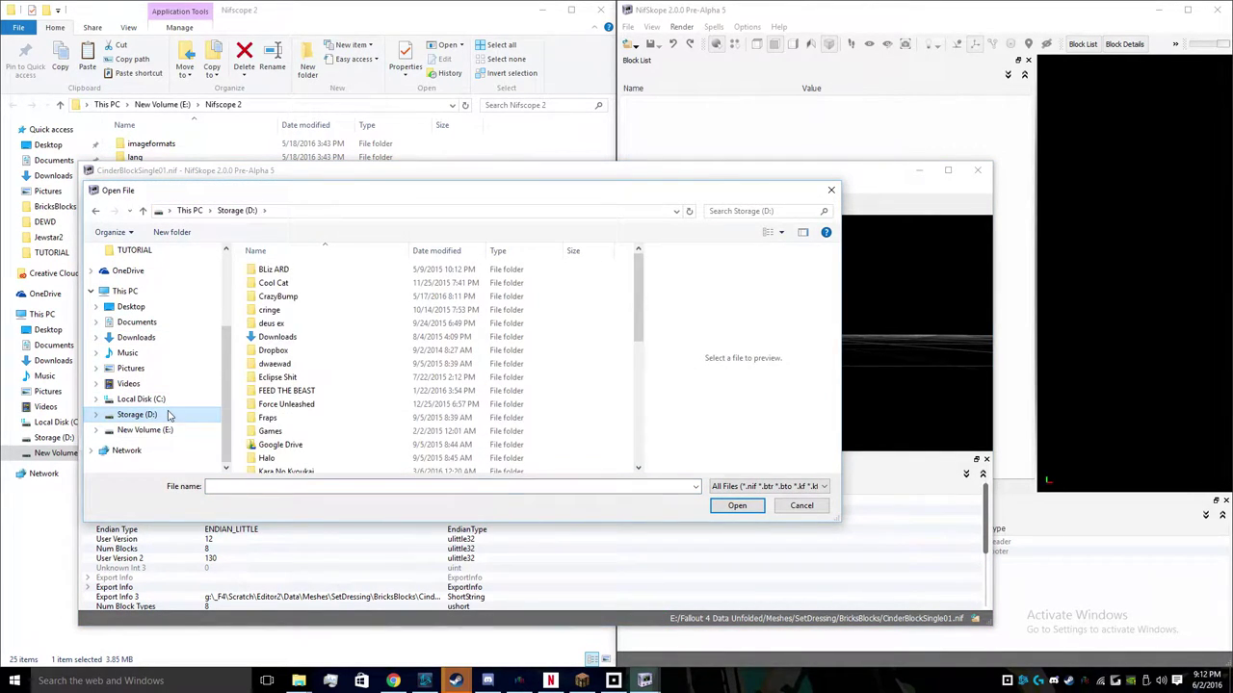
{"action": "left_click", "coordinate": [144, 430]}
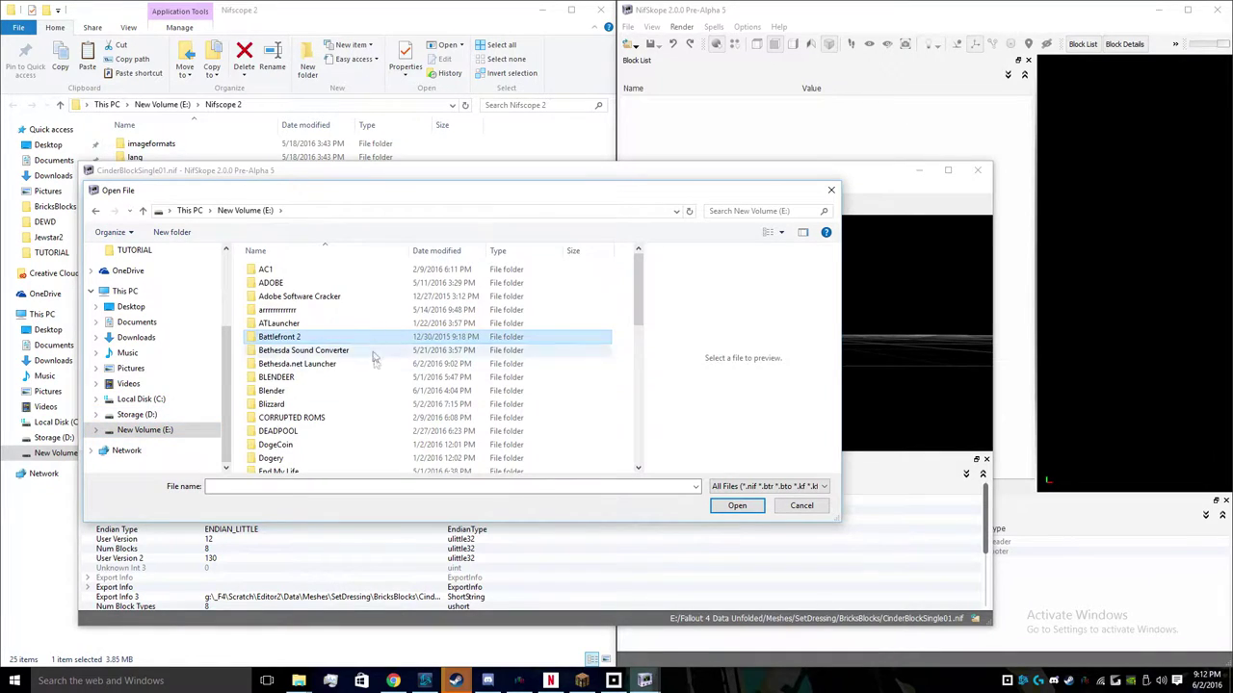
- Load Blender\TUTORIAL\PReliminary TuT House.nif into NifSkope
{"action": "scroll", "coordinate": [366, 346], "scroll_direction": "down", "scroll_amount": 2}
{"action": "double_click", "coordinate": [311, 278]}
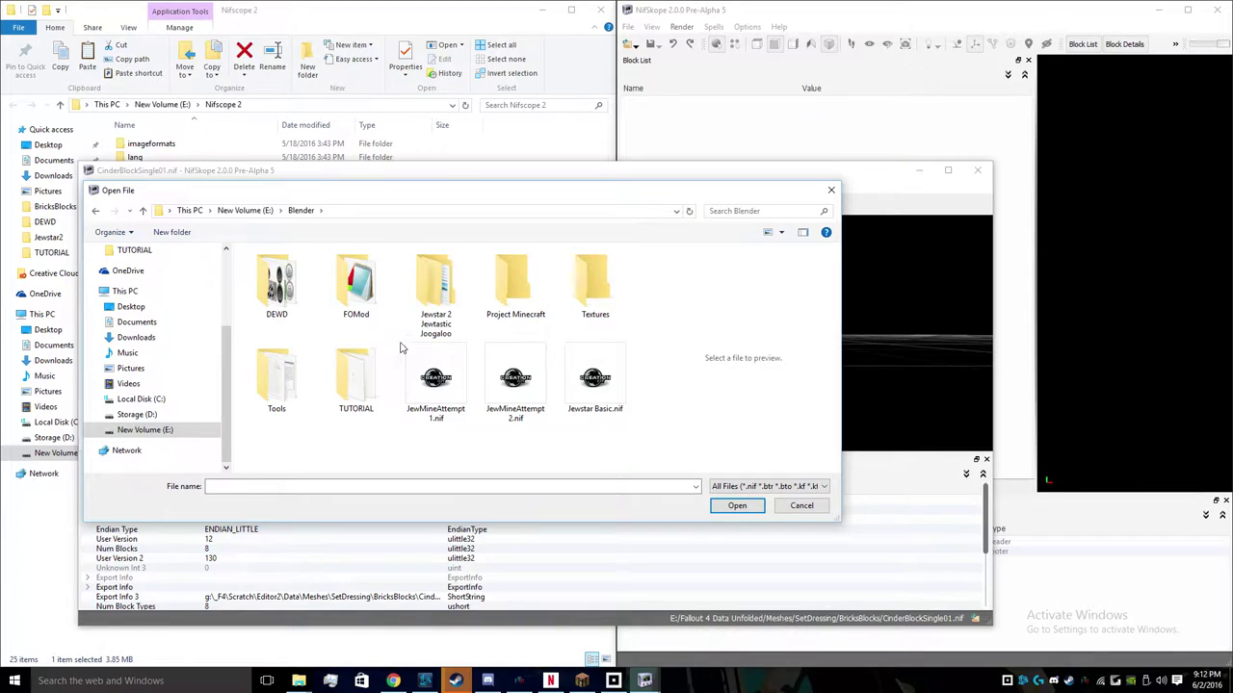
{"action": "left_click", "coordinate": [356, 376]}
{"action": "double_click", "coordinate": [356, 375]}
{"action": "left_click", "coordinate": [357, 300]}
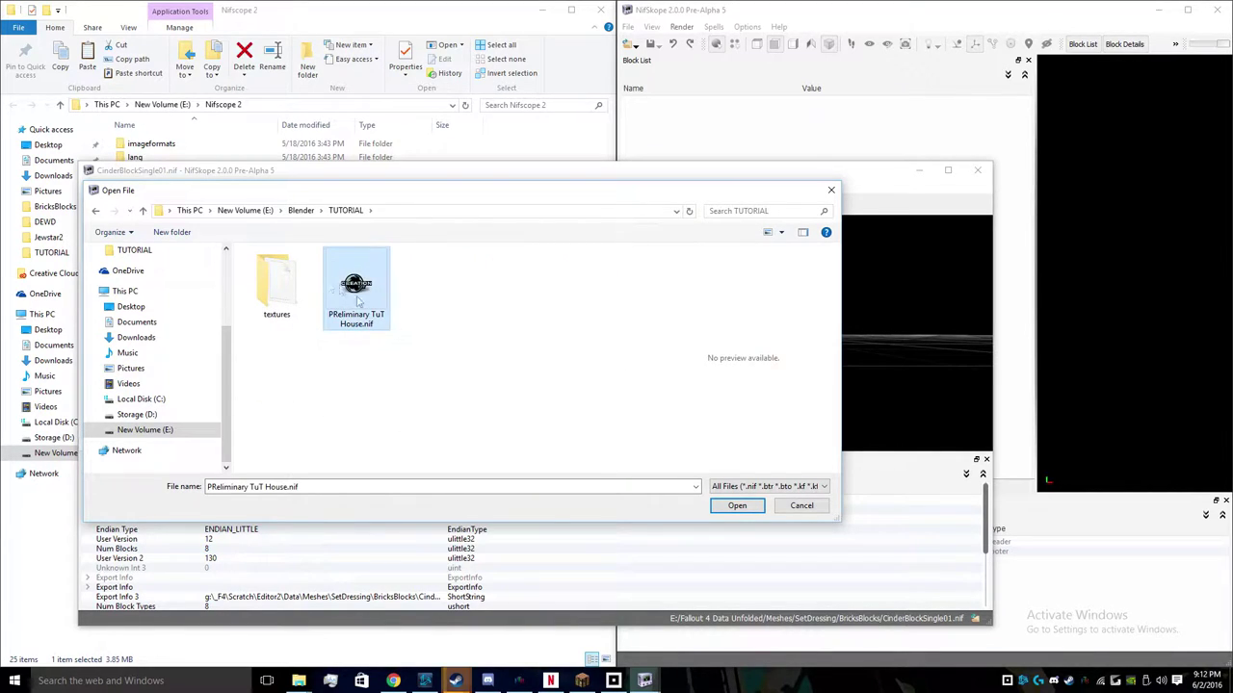
{"action": "left_click", "coordinate": [735, 505]}
{"action": "mouse_move", "coordinate": [737, 347]}
{"action": "left_mouse_down"}
{"action": "mouse_move", "coordinate": [805, 365]}
{"action": "mouse_move", "coordinate": [740, 367]}
{"action": "left_mouse_up"}
{"action": "left_click", "coordinate": [738, 362]}
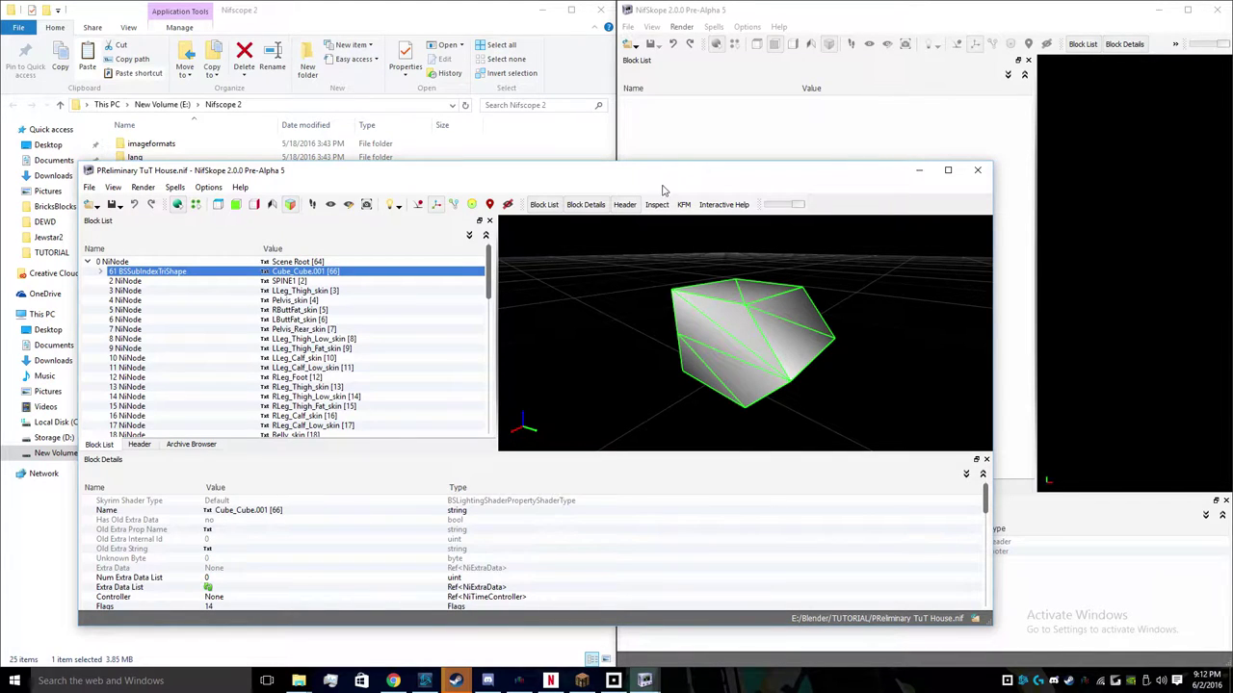
{"action": "left_click_drag", "start_coordinate": [573, 162], "coordinate": [528, 238]}
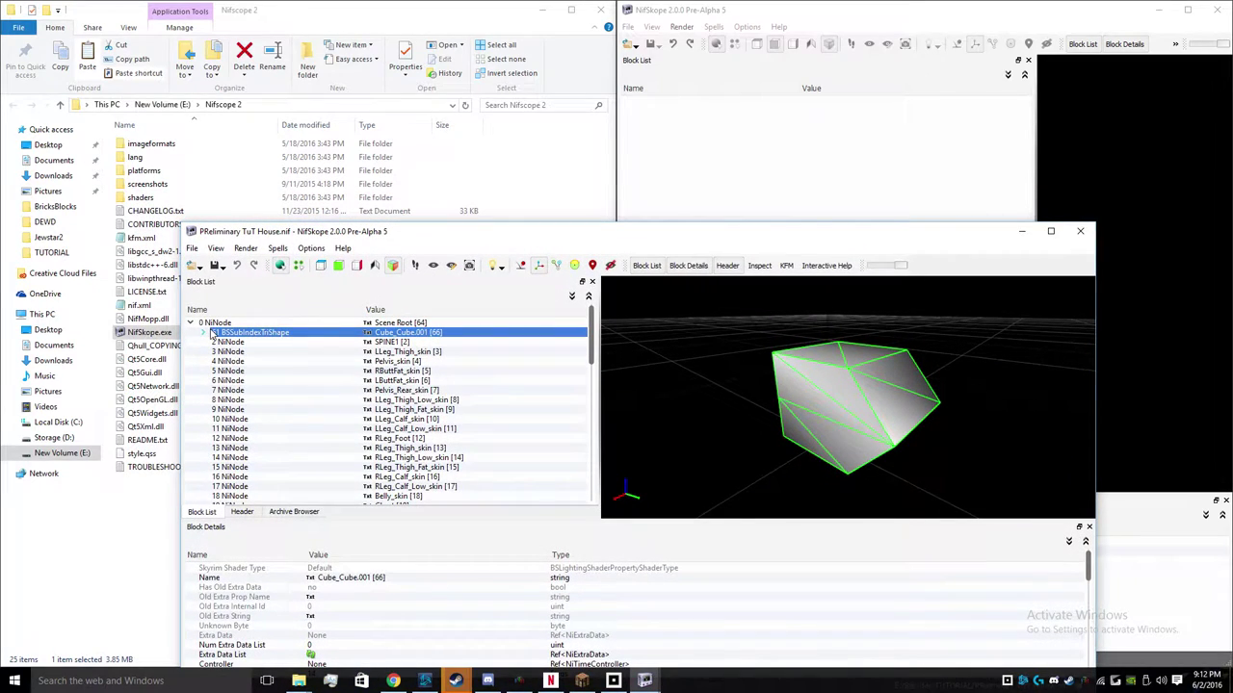
- Copy the 61 BSSubIndexTriShape branch and switch to the empty NifSkope window
{"action": "left_click", "coordinate": [213, 333]}
{"action": "right_click", "coordinate": [253, 336]}
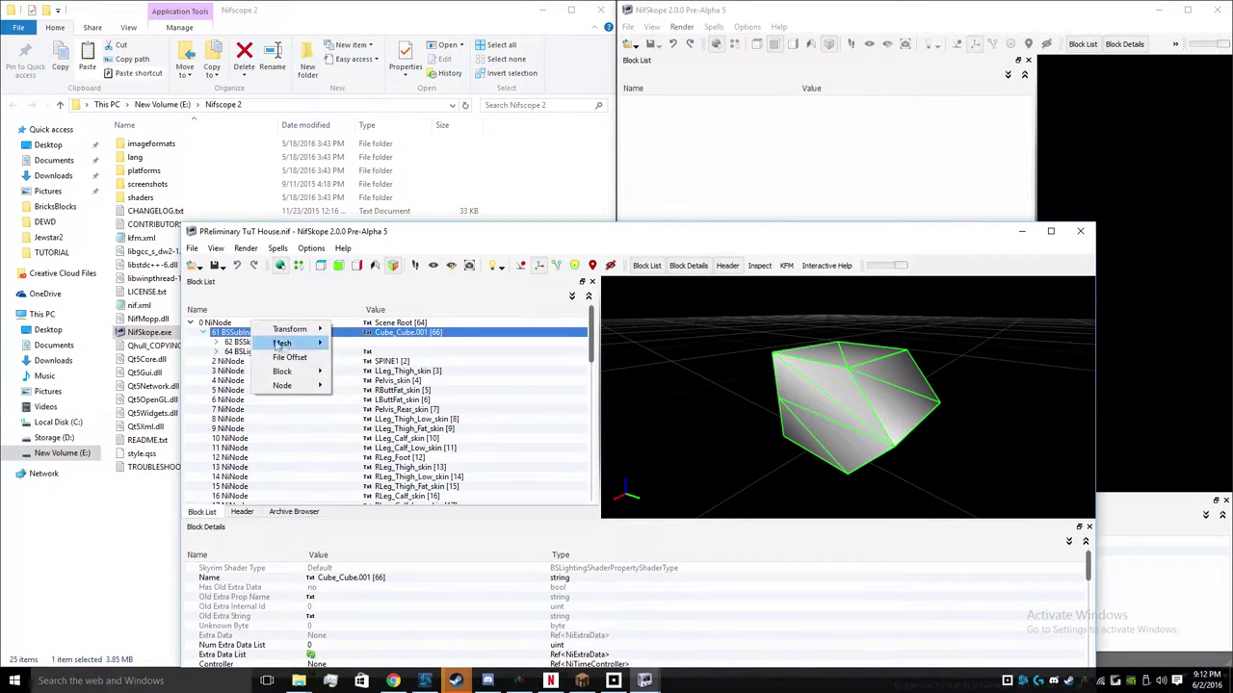
{"action": "mouse_move", "coordinate": [298, 372]}
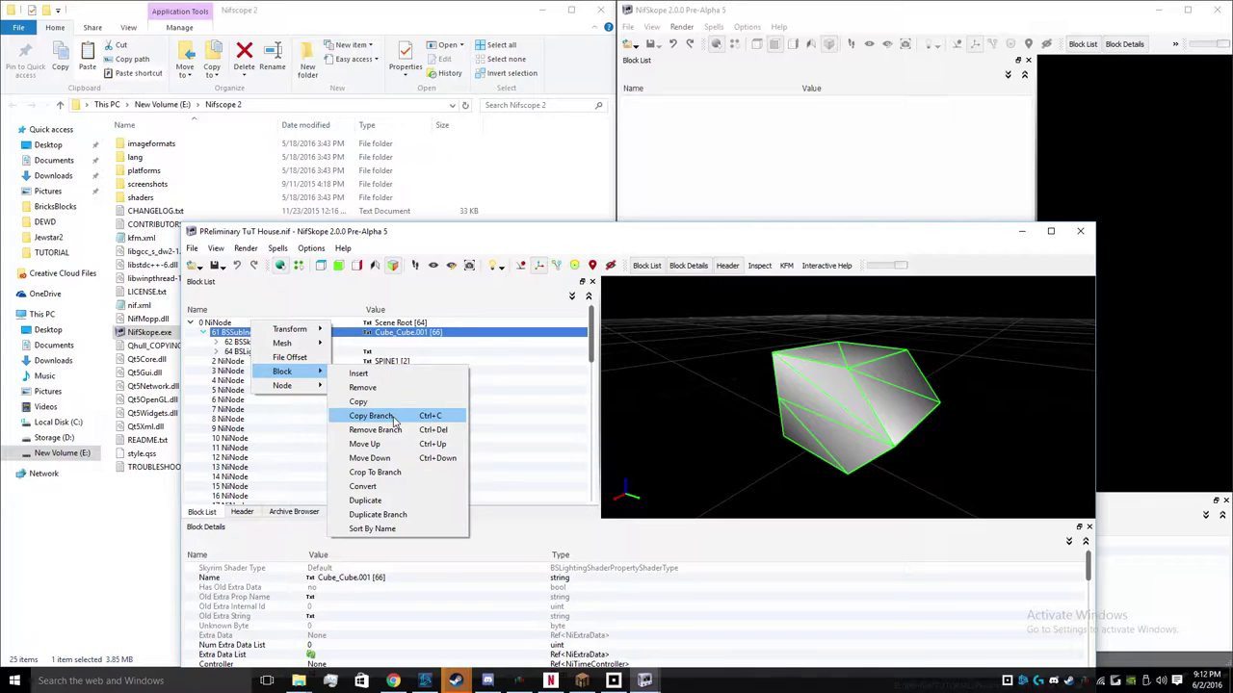
{"action": "left_click", "coordinate": [359, 402]}
{"action": "left_click", "coordinate": [257, 343]}
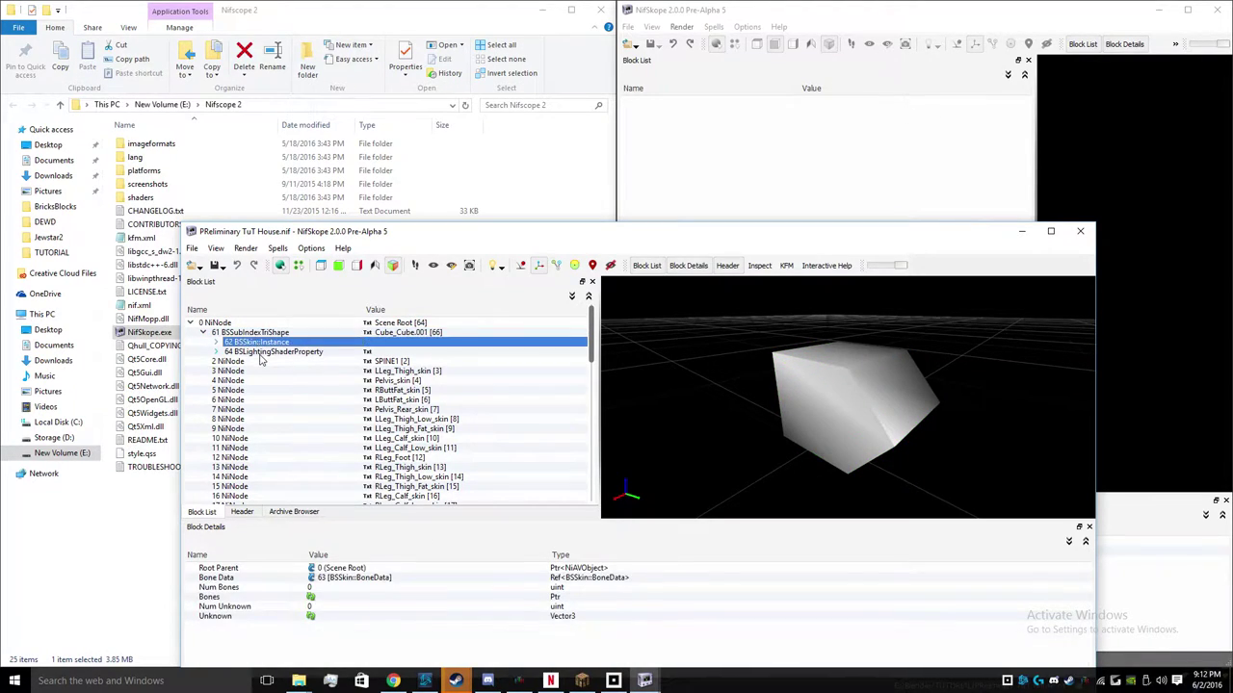
{"action": "left_click", "coordinate": [254, 353]}
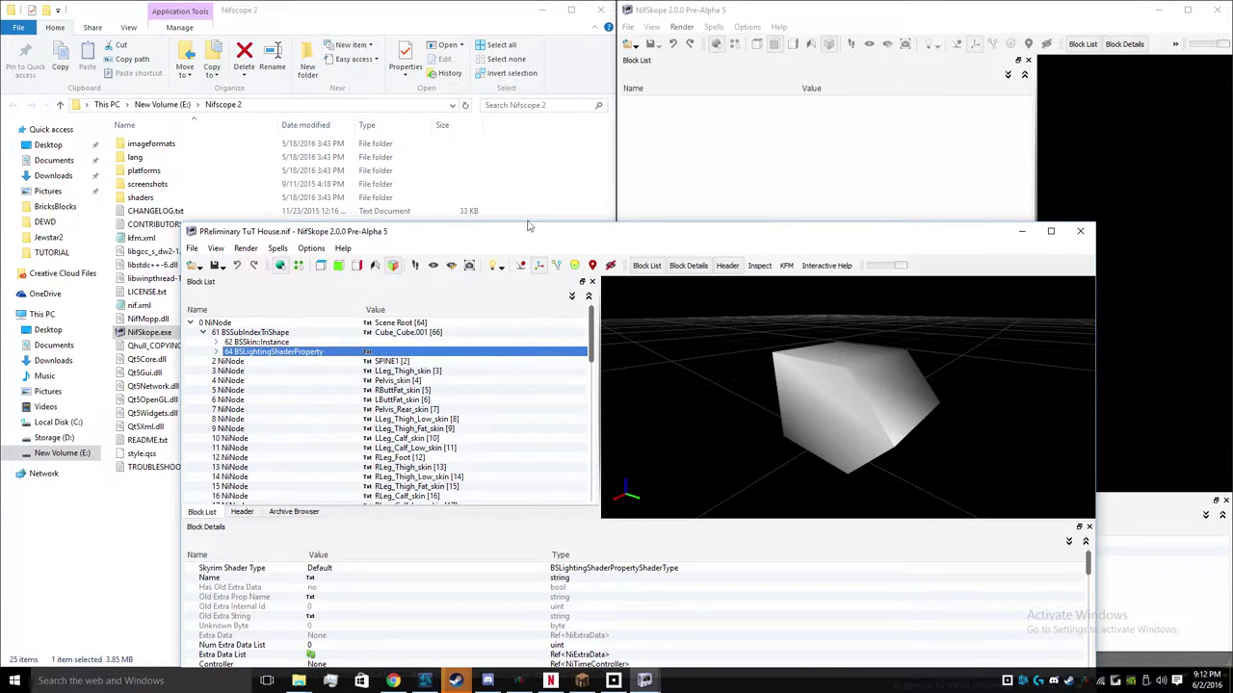
{"action": "left_click", "coordinate": [643, 180]}
{"action": "right_click", "coordinate": [650, 179]}
- Bring up Open File in the empty window on the Storage (D:) drive
{"action": "left_click", "coordinate": [643, 159]}
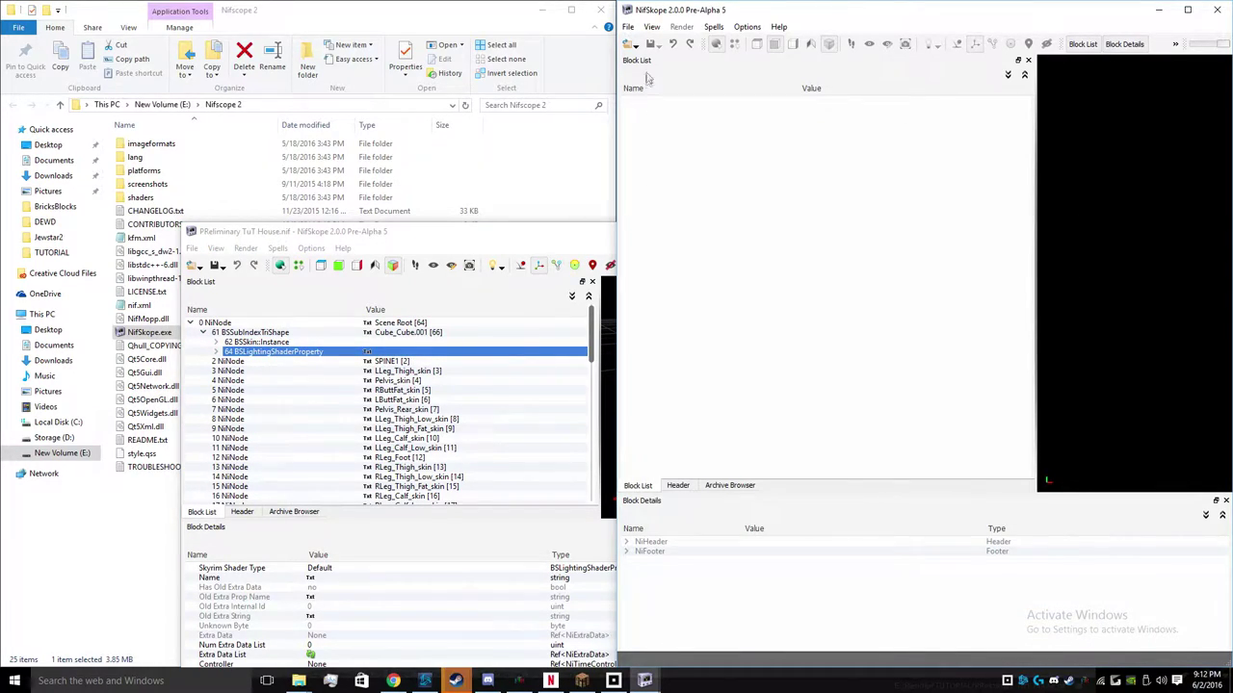
{"action": "left_click", "coordinate": [628, 26]}
{"action": "left_click", "coordinate": [632, 43]}
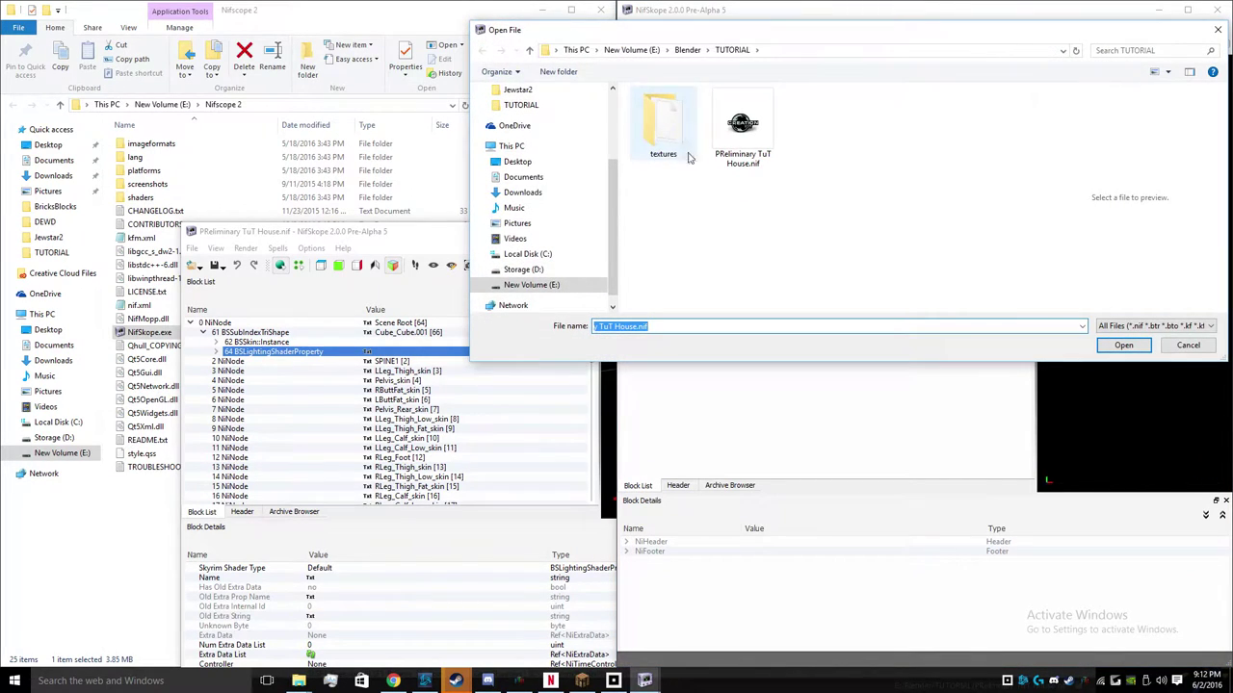
{"action": "left_click", "coordinate": [577, 272]}
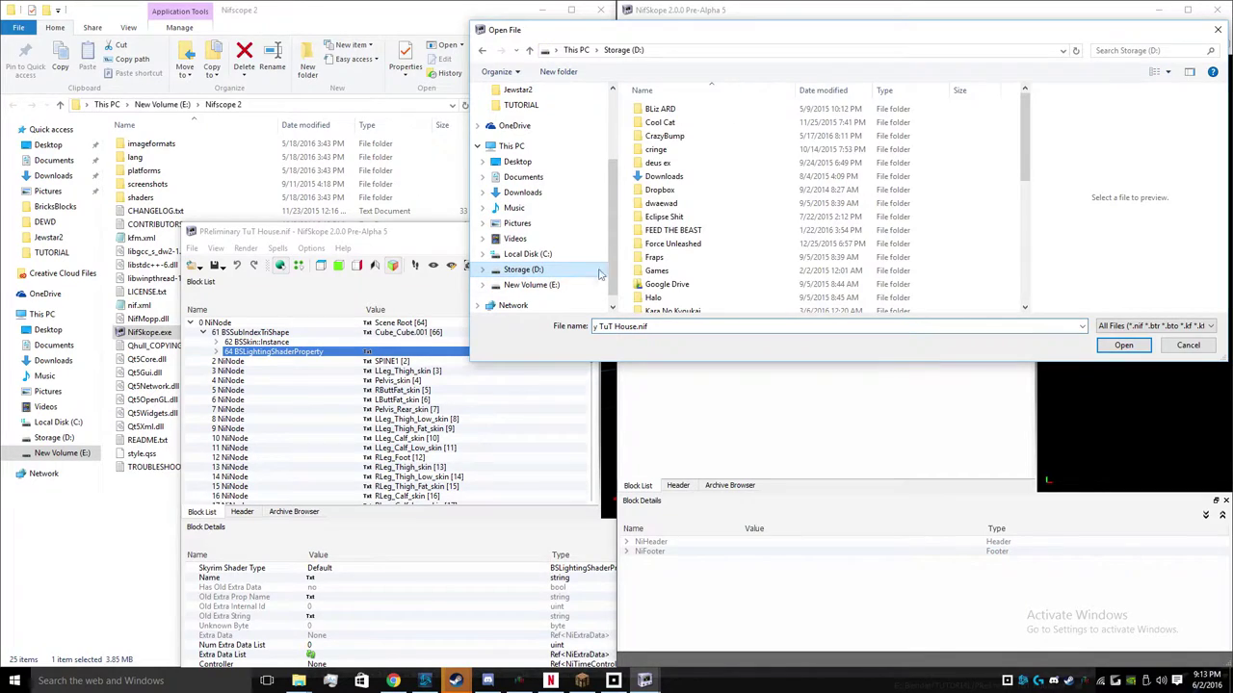
{"action": "scroll", "coordinate": [693, 280], "scroll_direction": "down", "scroll_amount": 3}
{"action": "scroll", "coordinate": [696, 291], "scroll_direction": "down", "scroll_amount": 2}
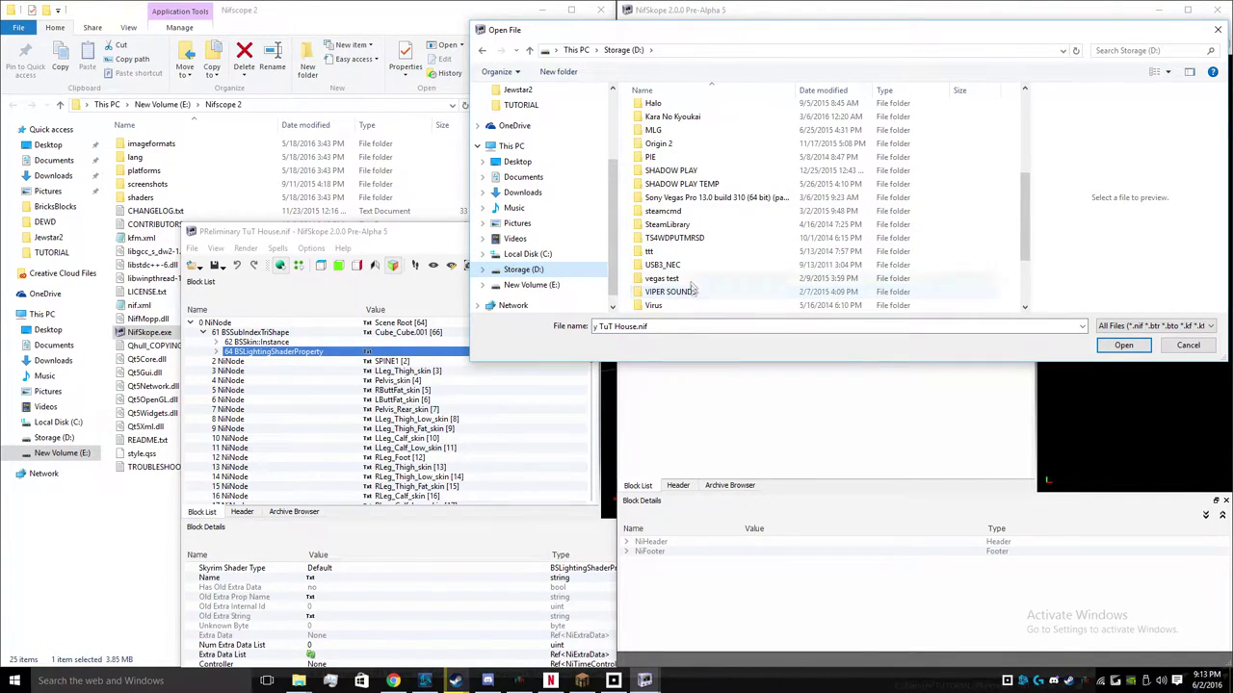
- Load MinkHouse.nif from SteamLibrary\SteamApps\common\Fallout 4\Data\meshes\MinksTutorial
{"action": "double_click", "coordinate": [669, 226]}
{"action": "double_click", "coordinate": [663, 109]}
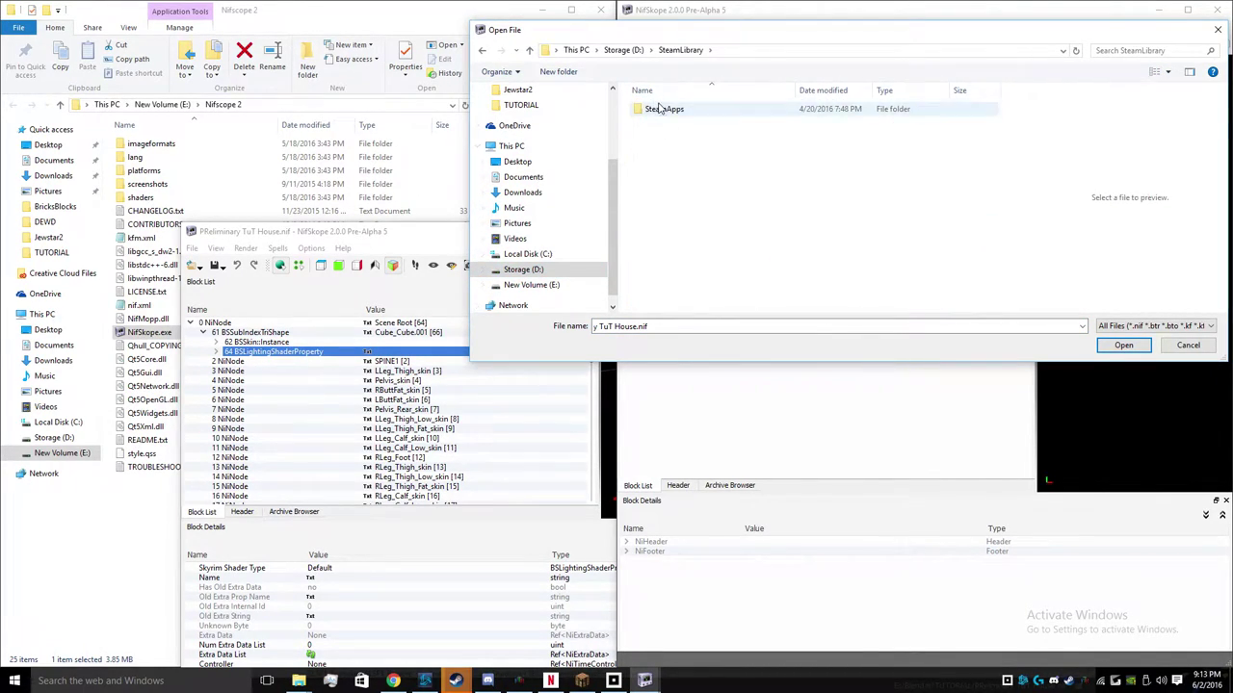
{"action": "double_click", "coordinate": [663, 111]}
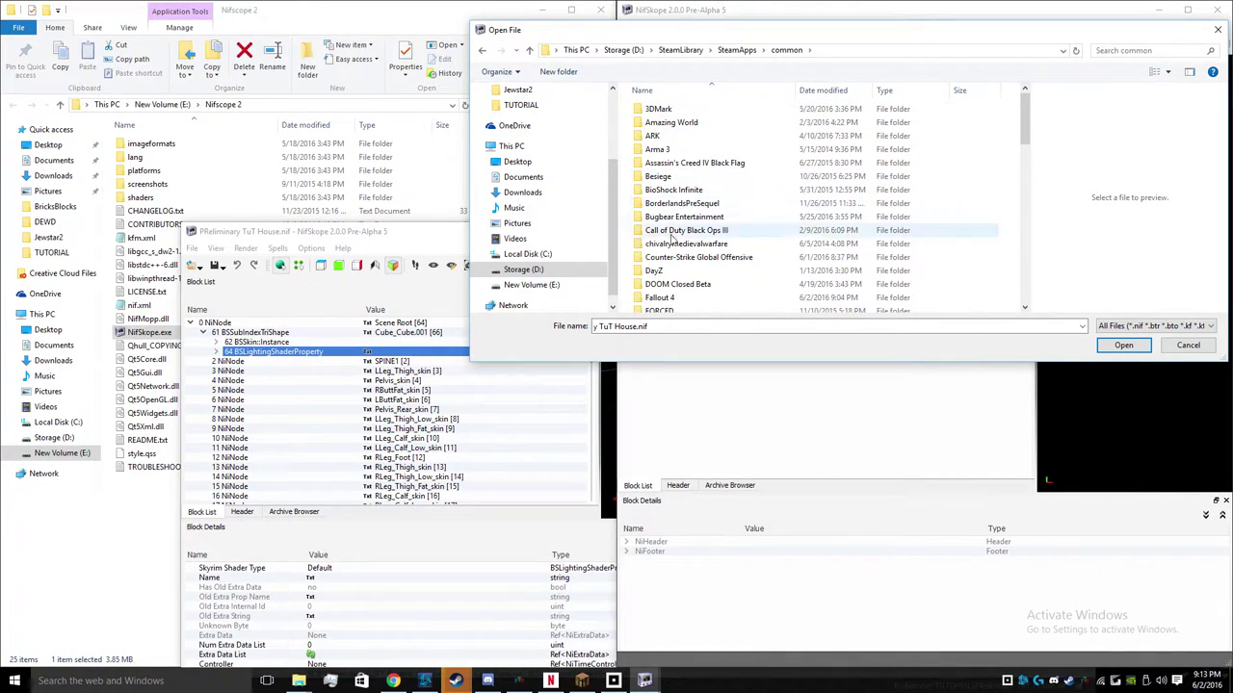
{"action": "double_click", "coordinate": [660, 298]}
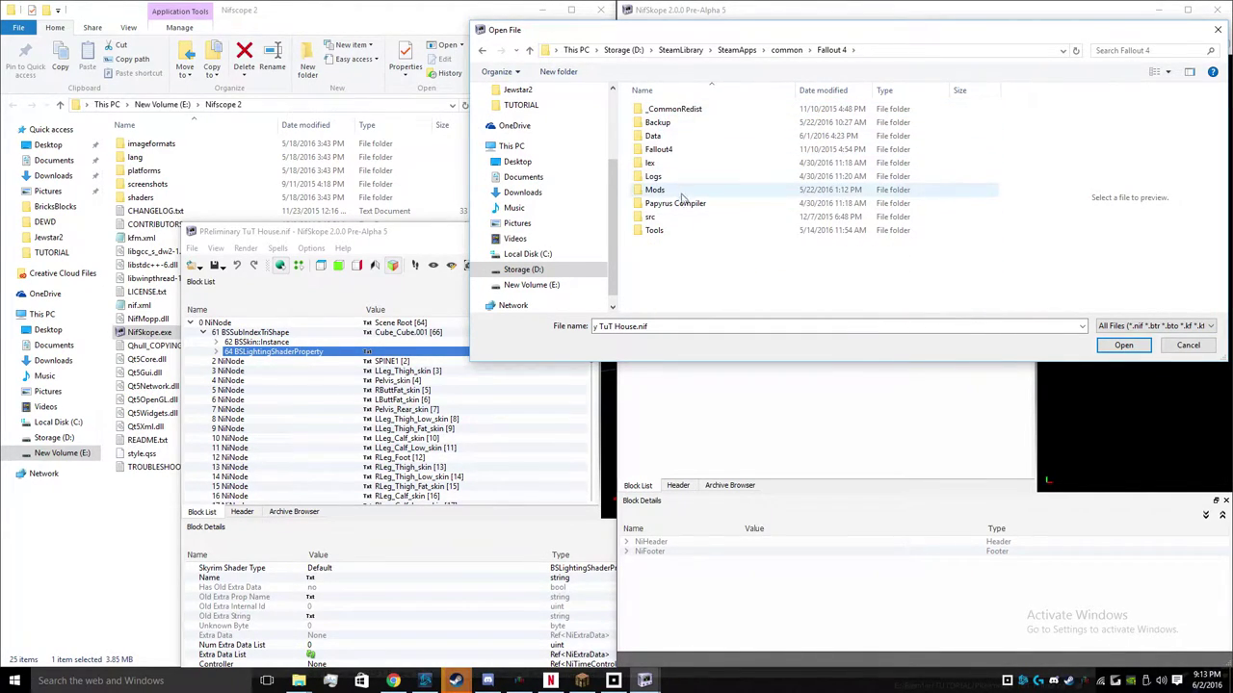
{"action": "double_click", "coordinate": [659, 135]}
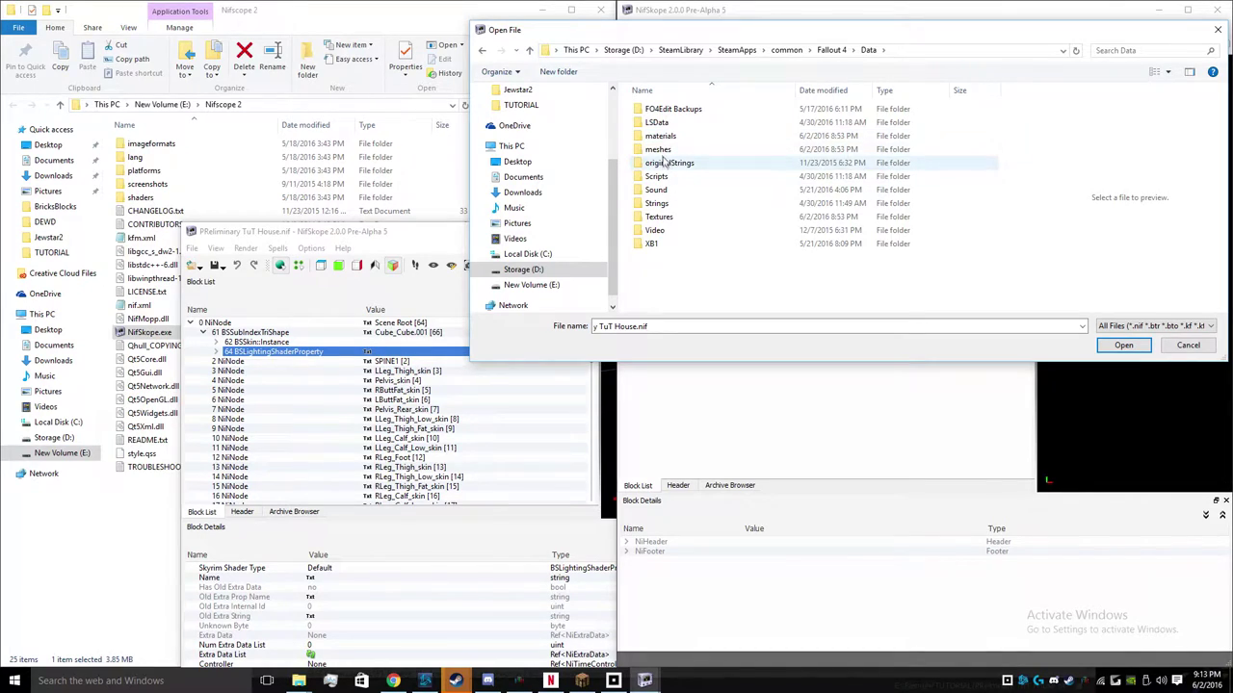
{"action": "double_click", "coordinate": [659, 150]}
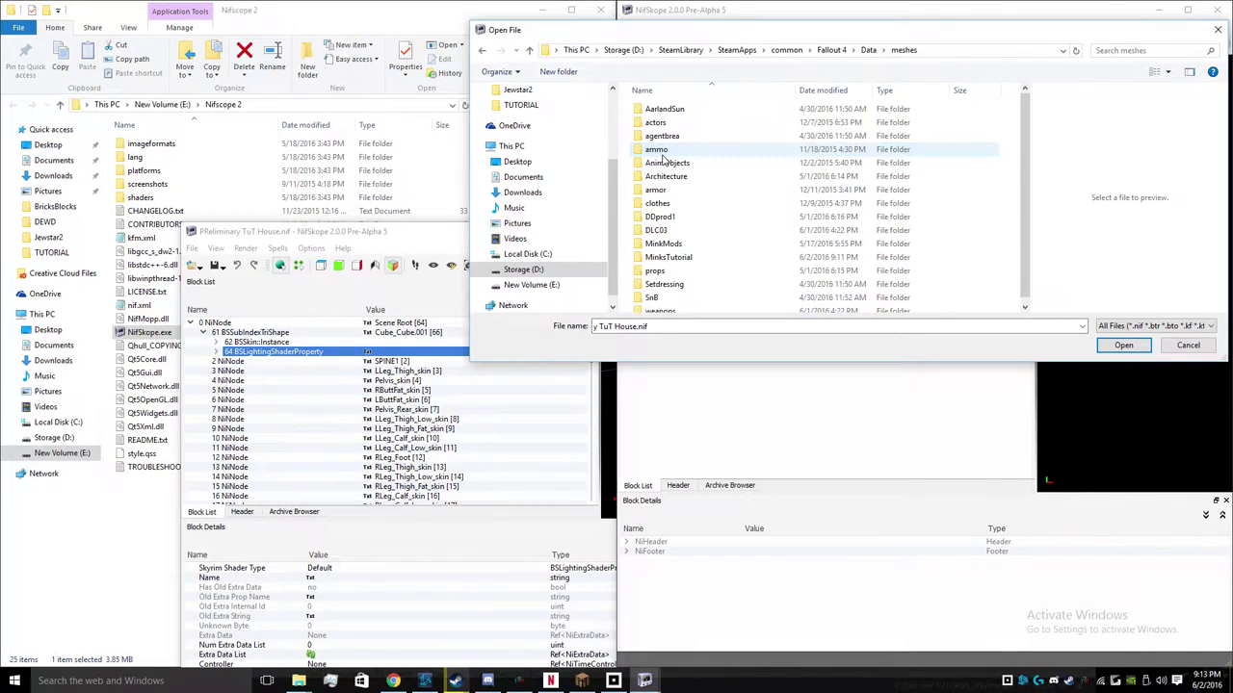
{"action": "double_click", "coordinate": [672, 255]}
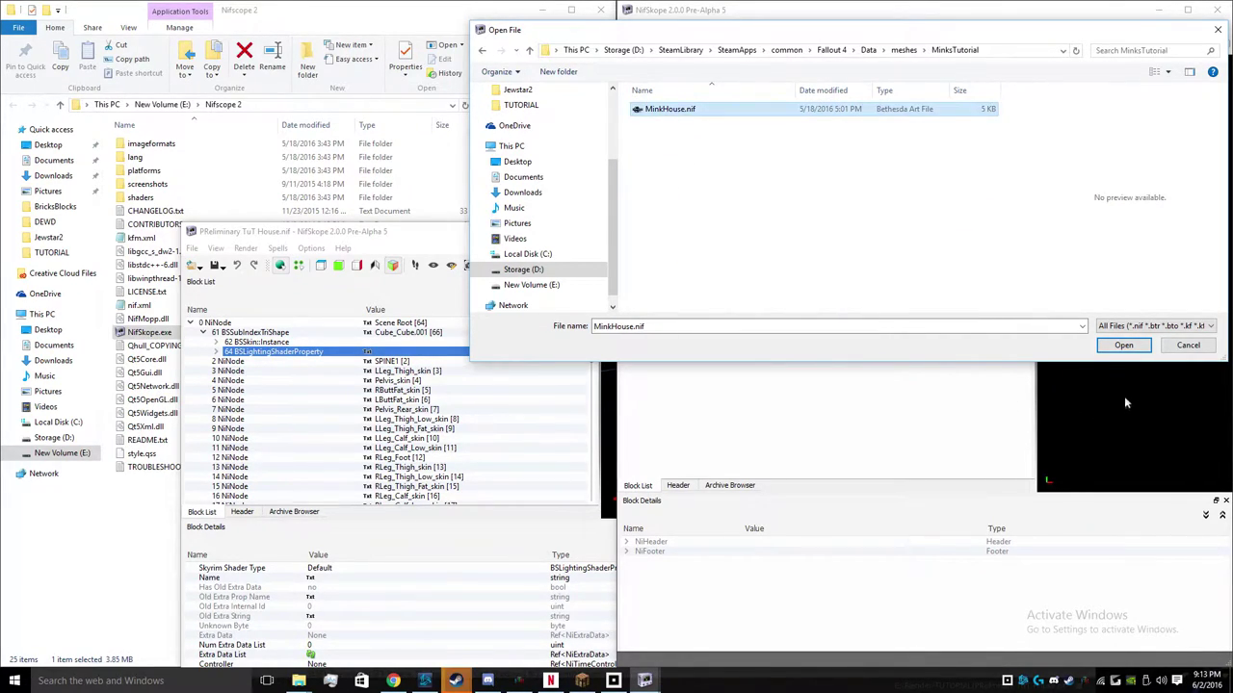
{"action": "left_click", "coordinate": [1123, 349]}
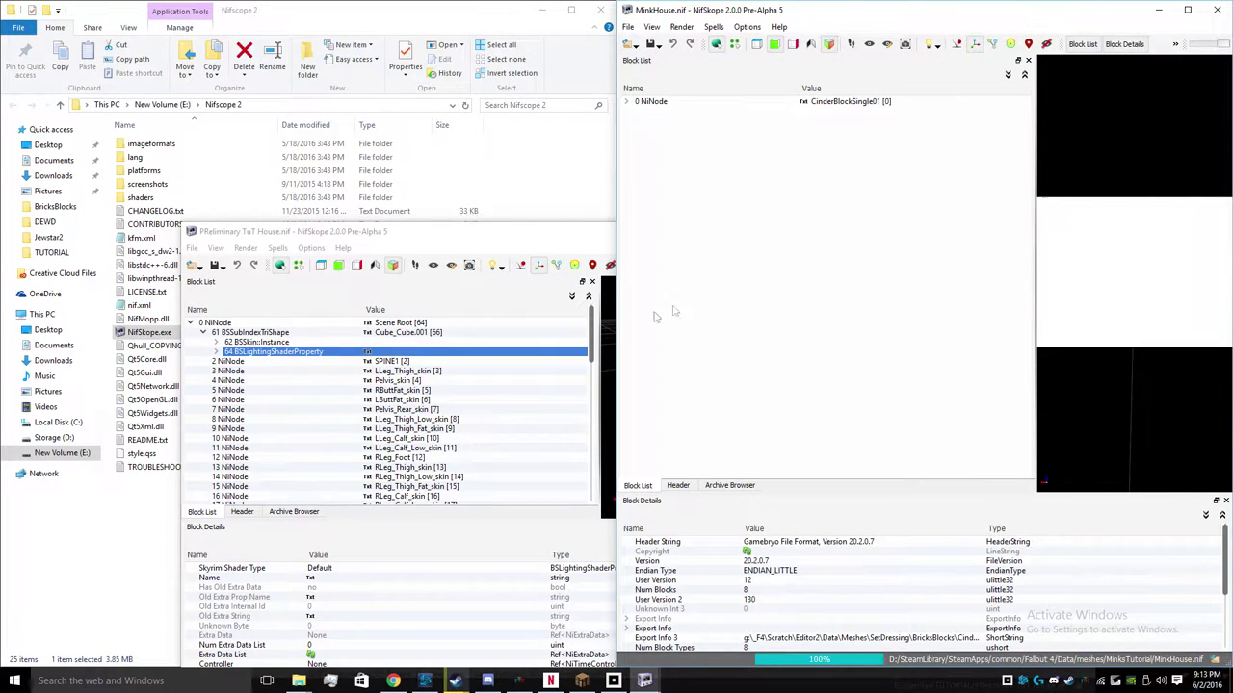
- Paste the copied house shape into MinkHouse.nif and minimize the preliminary house window
{"action": "right_click", "coordinate": [708, 230]}
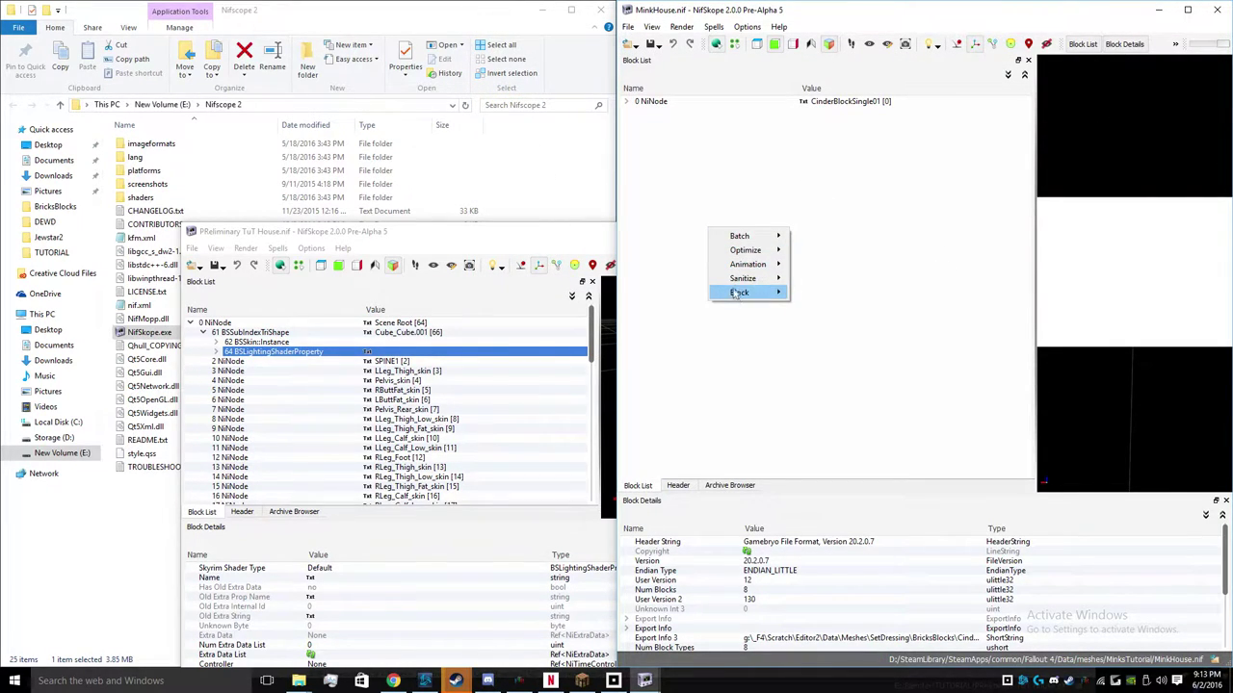
{"action": "mouse_move", "coordinate": [775, 293]}
{"action": "left_click", "coordinate": [816, 308]}
{"action": "left_click", "coordinate": [465, 225]}
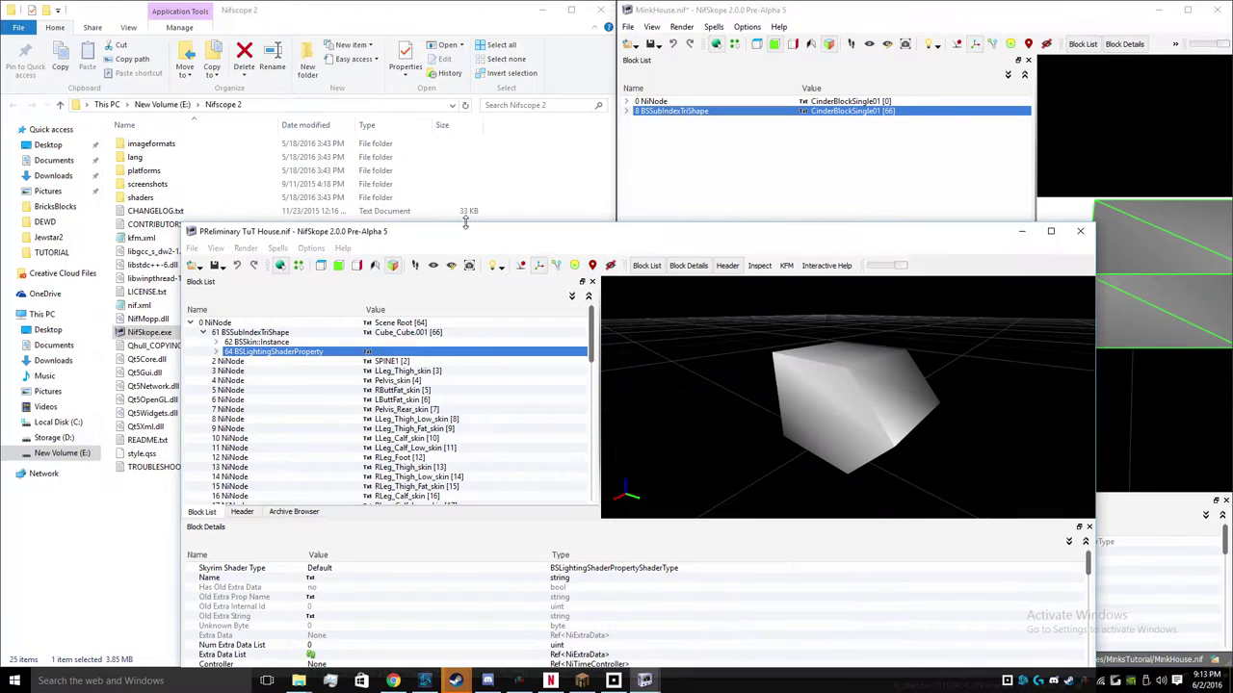
{"action": "left_click", "coordinate": [1022, 231]}
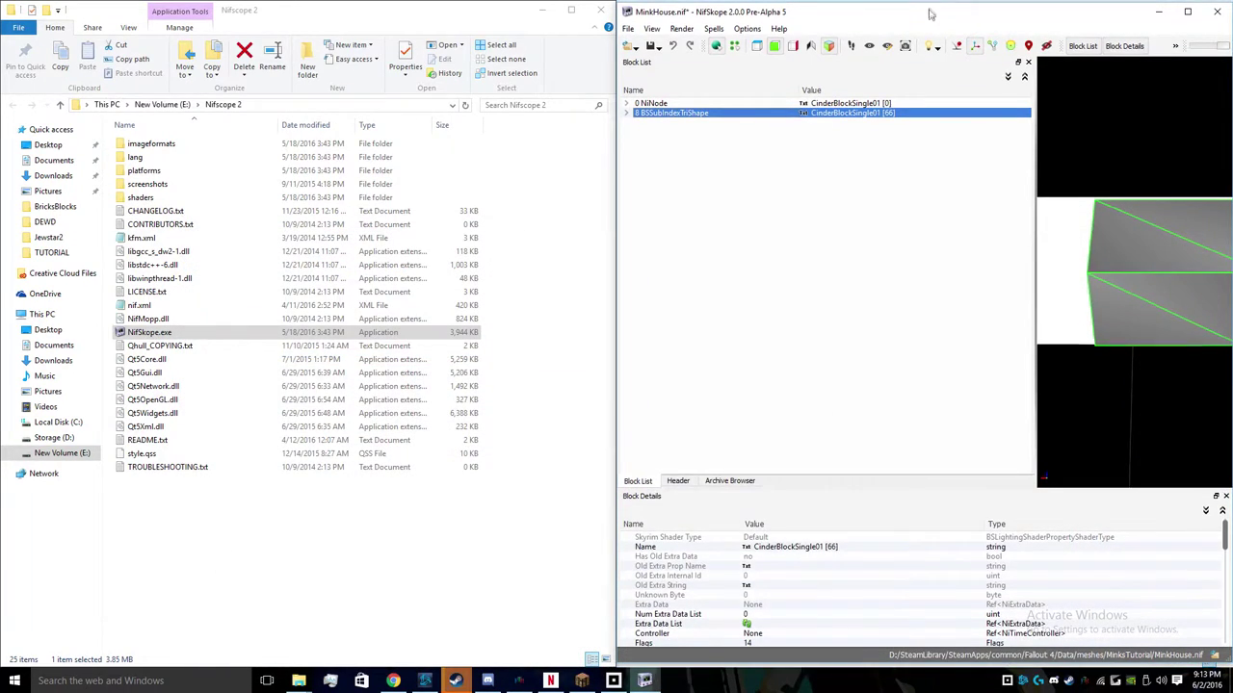
{"action": "left_click_drag", "start_coordinate": [931, 10], "coordinate": [703, 1]}
{"action": "left_click_drag", "start_coordinate": [624, 293], "coordinate": [969, 300]}
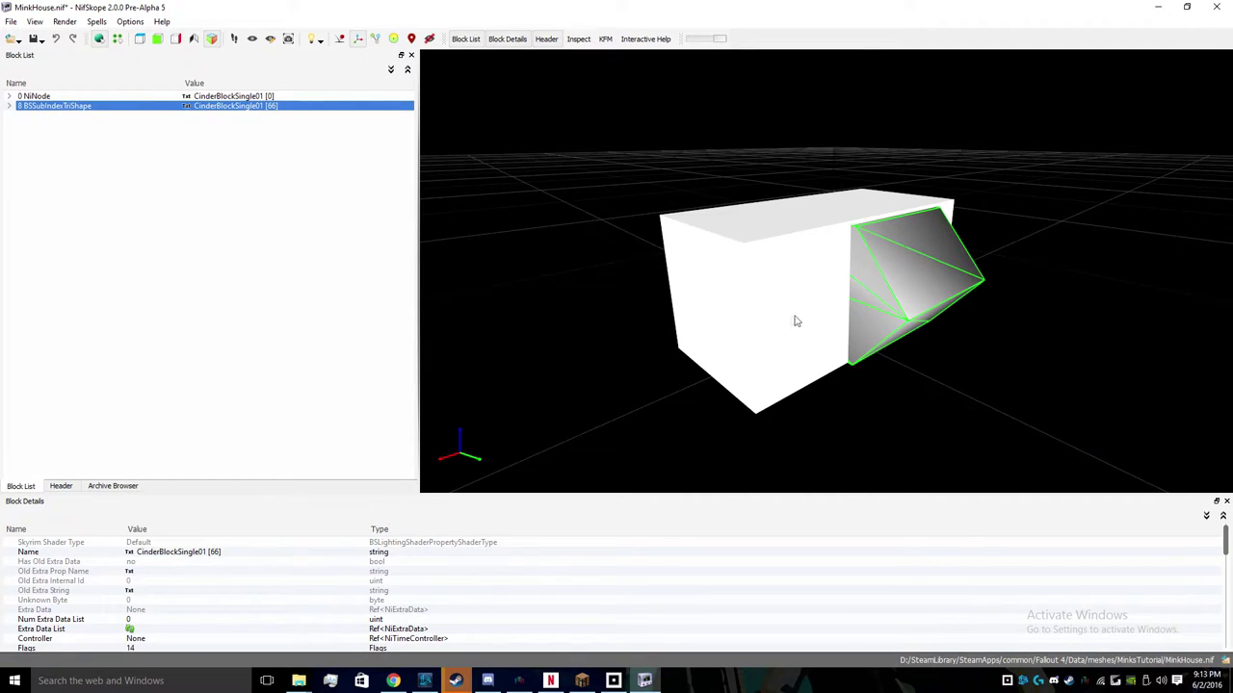
{"action": "right_click", "coordinate": [197, 96]}
- Open the pasted shape's transform editor and set its Y rotation to 90
{"action": "mouse_move", "coordinate": [249, 102]}
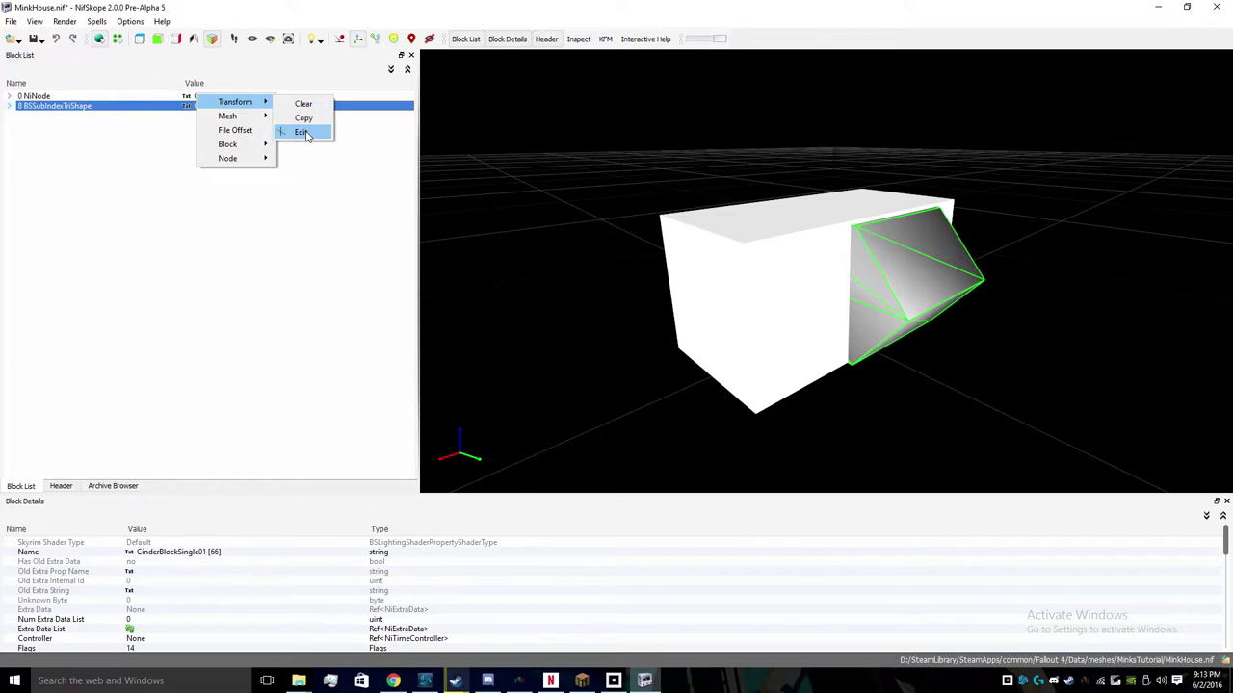
{"action": "left_click", "coordinate": [306, 135]}
{"action": "left_click_drag", "start_coordinate": [509, 178], "coordinate": [256, 182]}
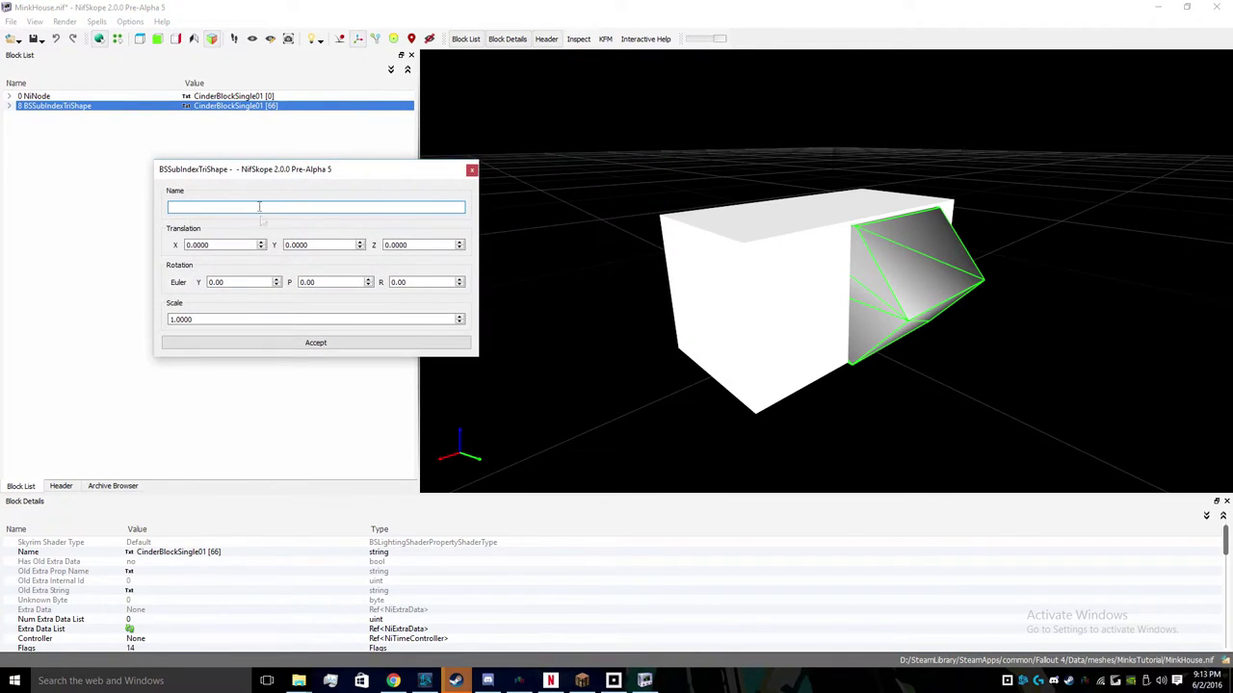
{"action": "left_click", "coordinate": [367, 282]}
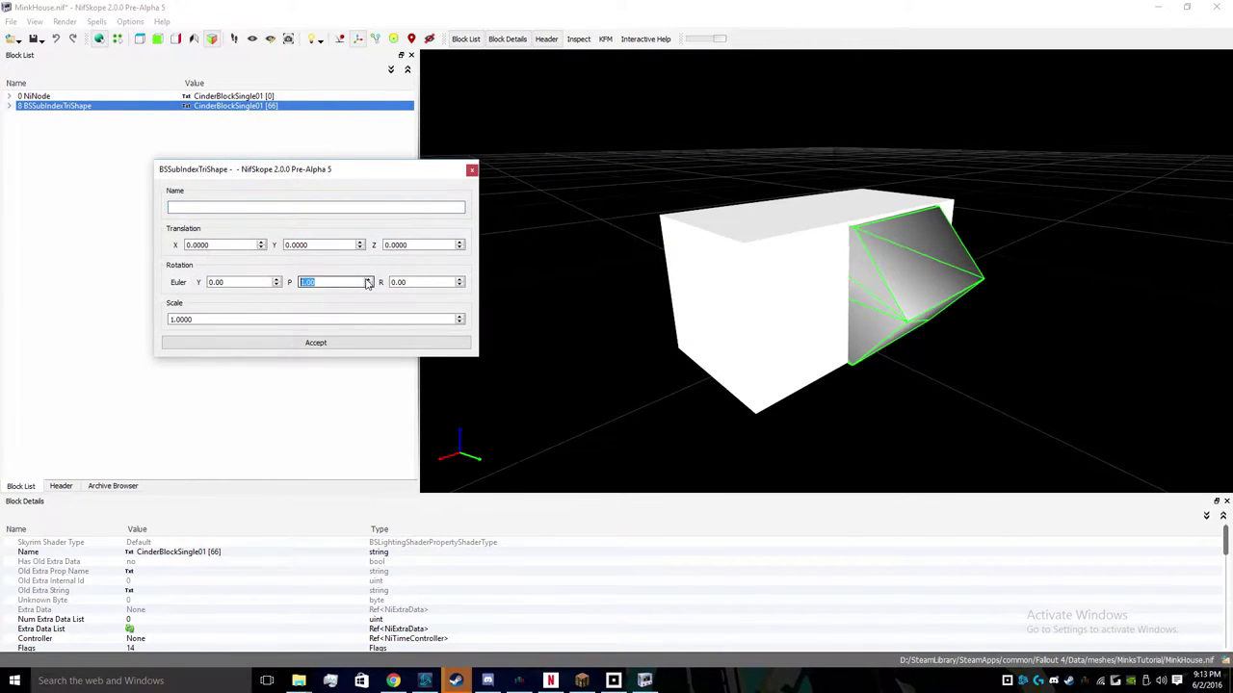
{"action": "left_click", "coordinate": [461, 279]}
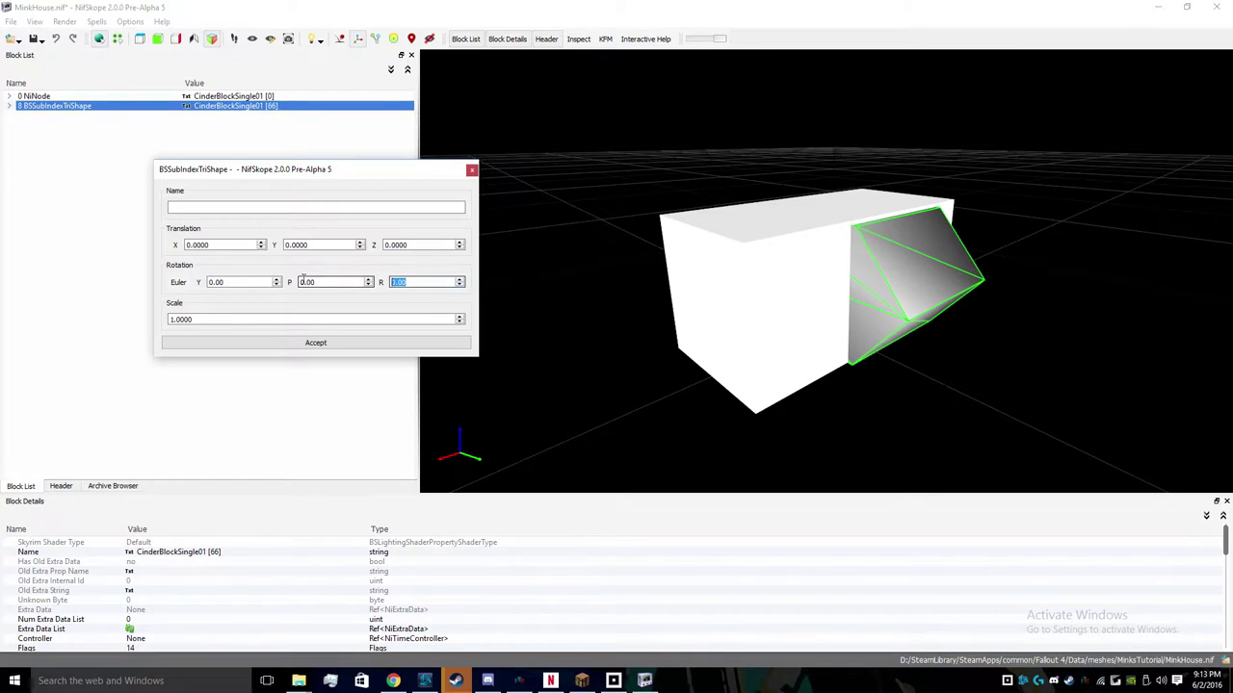
{"action": "left_click", "coordinate": [276, 285]}
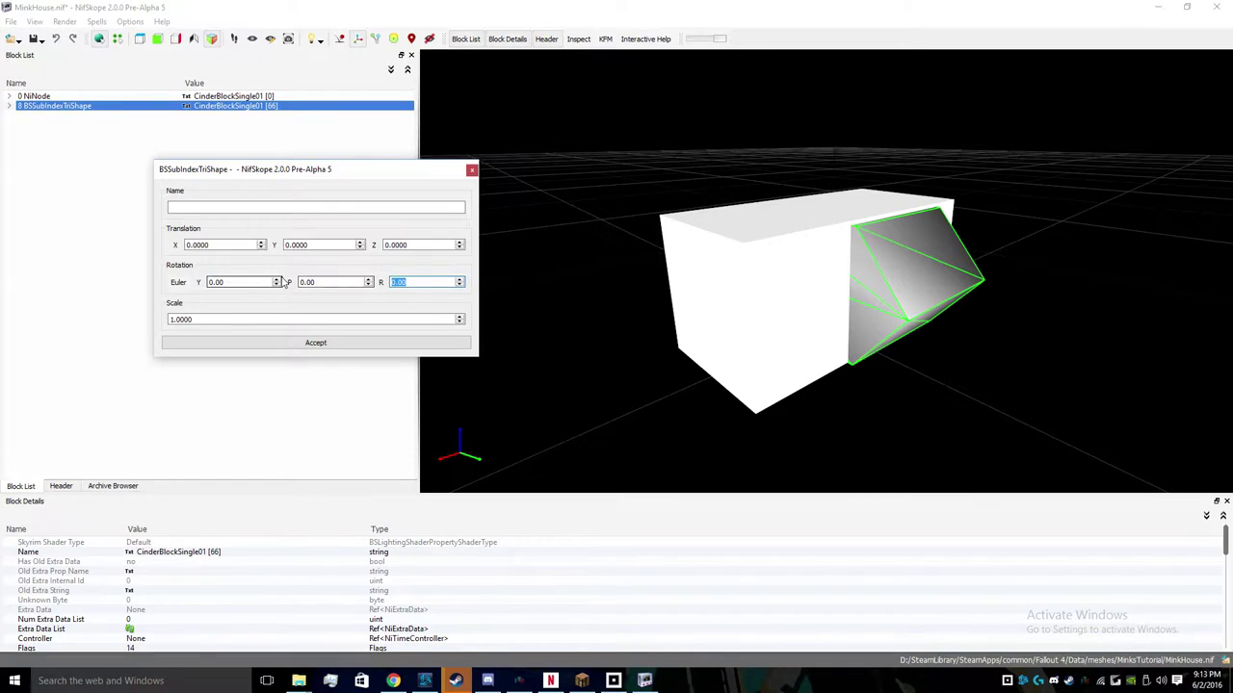
{"action": "left_click", "coordinate": [211, 281]}
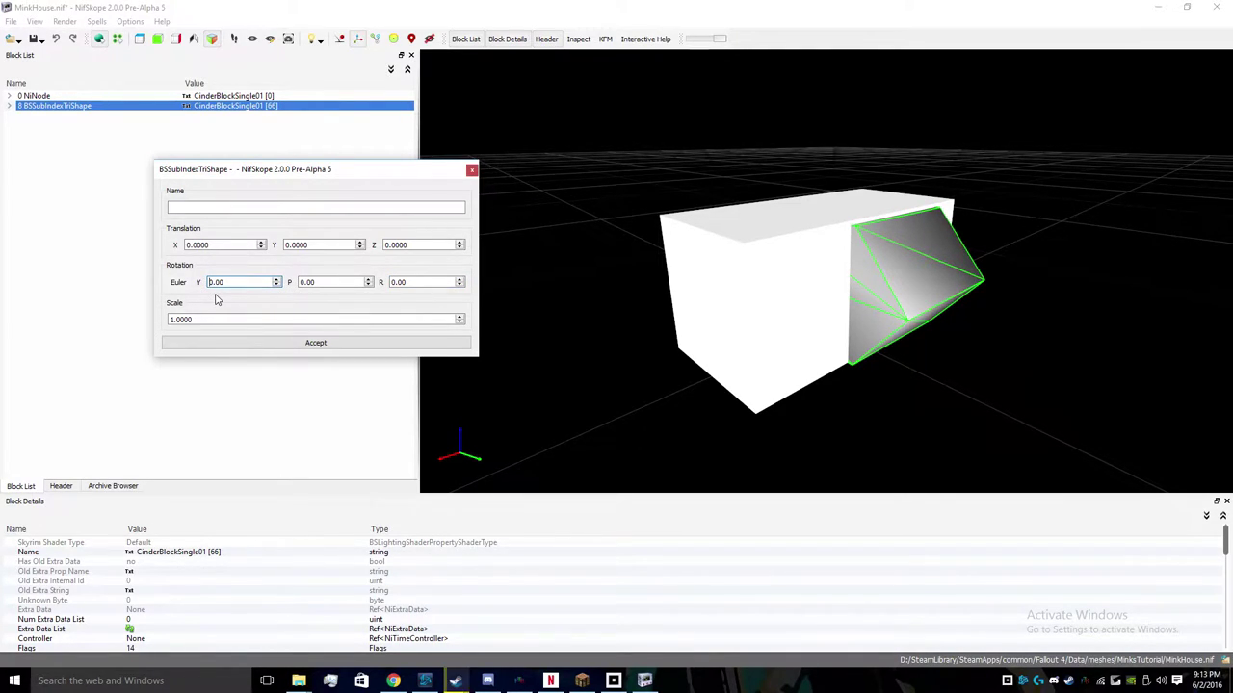
{"action": "key", "text": "Delete"}
{"action": "key", "text": "Delete"}
{"action": "type", "text": "90"}
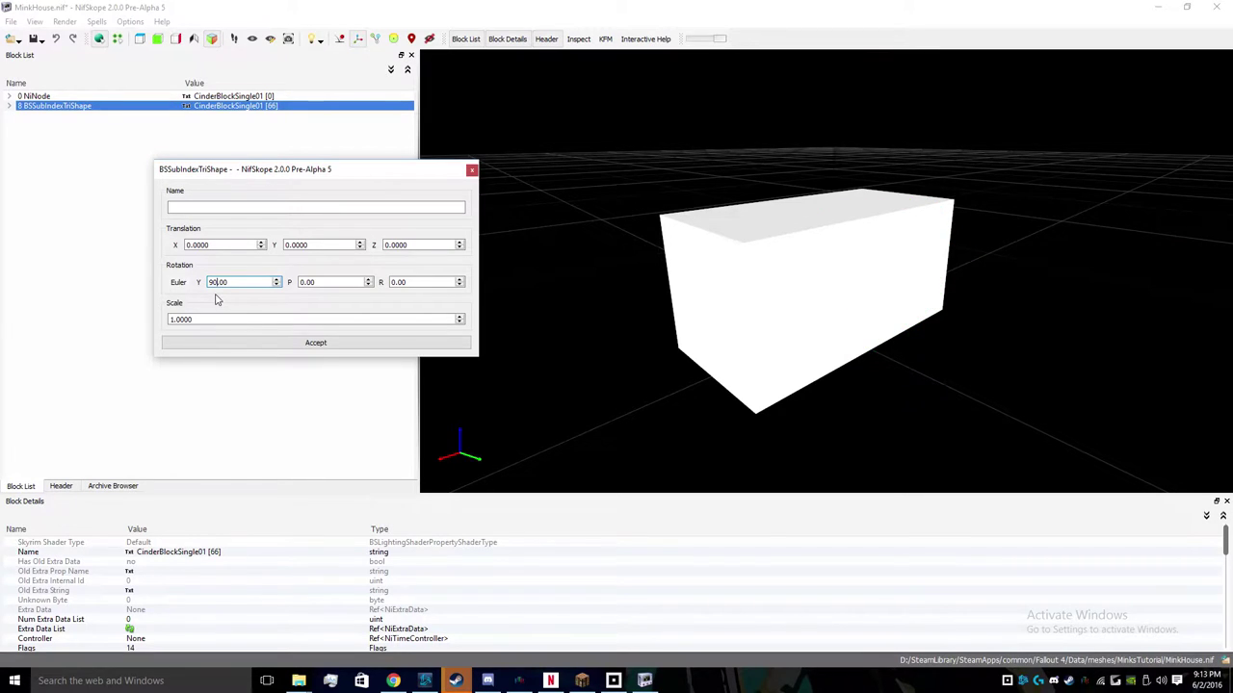
{"action": "left_click_drag", "start_coordinate": [571, 256], "coordinate": [694, 255]}
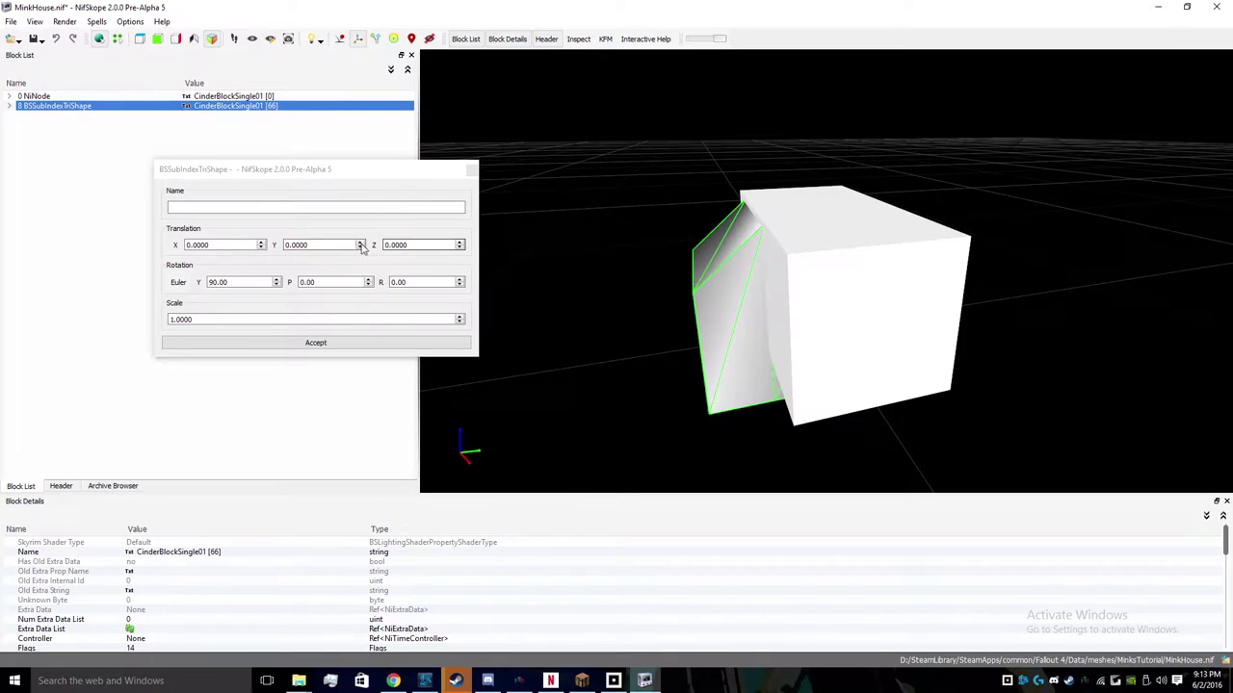
- Raise the shape's translation to Y 10 and Z 9, keeping scale at 1.0000
{"action": "left_click", "coordinate": [360, 242]}
{"action": "left_click", "coordinate": [359, 241]}
{"action": "left_click", "coordinate": [361, 243]}
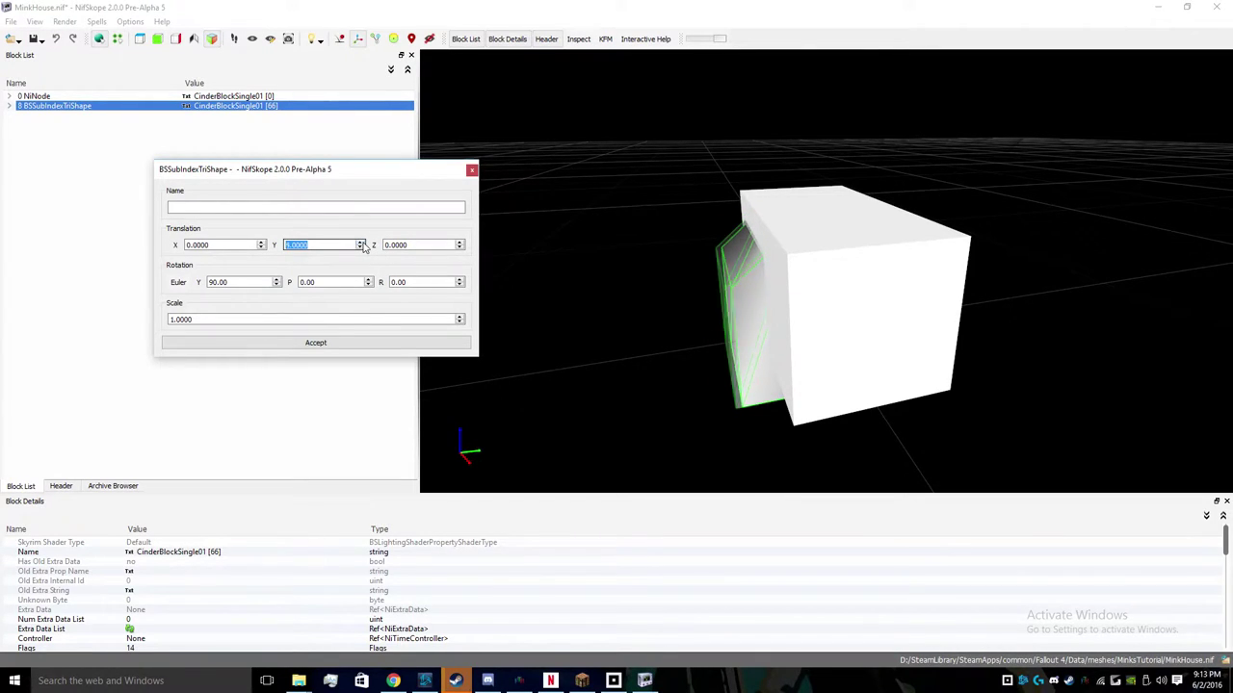
{"action": "left_click", "coordinate": [361, 243]}
{"action": "left_click", "coordinate": [361, 242]}
{"action": "left_click", "coordinate": [361, 243]}
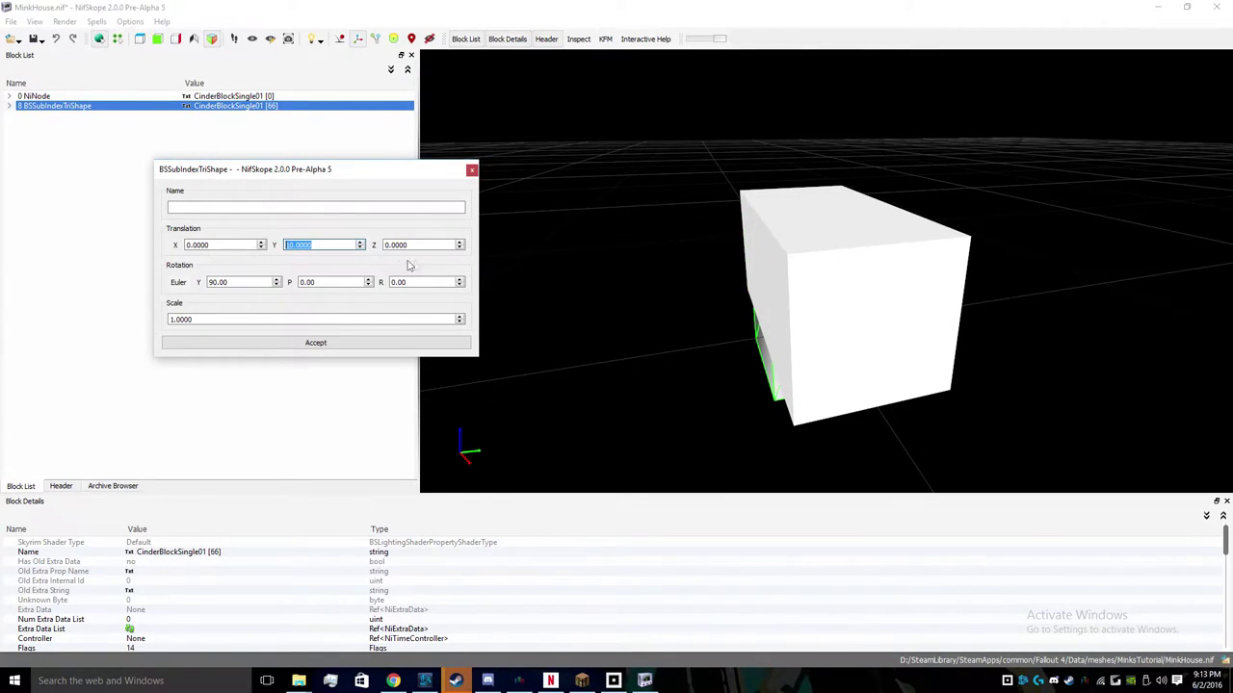
{"action": "left_click", "coordinate": [460, 242]}
{"action": "left_click", "coordinate": [460, 242]}
{"action": "left_click", "coordinate": [460, 242]}
{"action": "left_click", "coordinate": [461, 241]}
{"action": "left_click", "coordinate": [460, 242]}
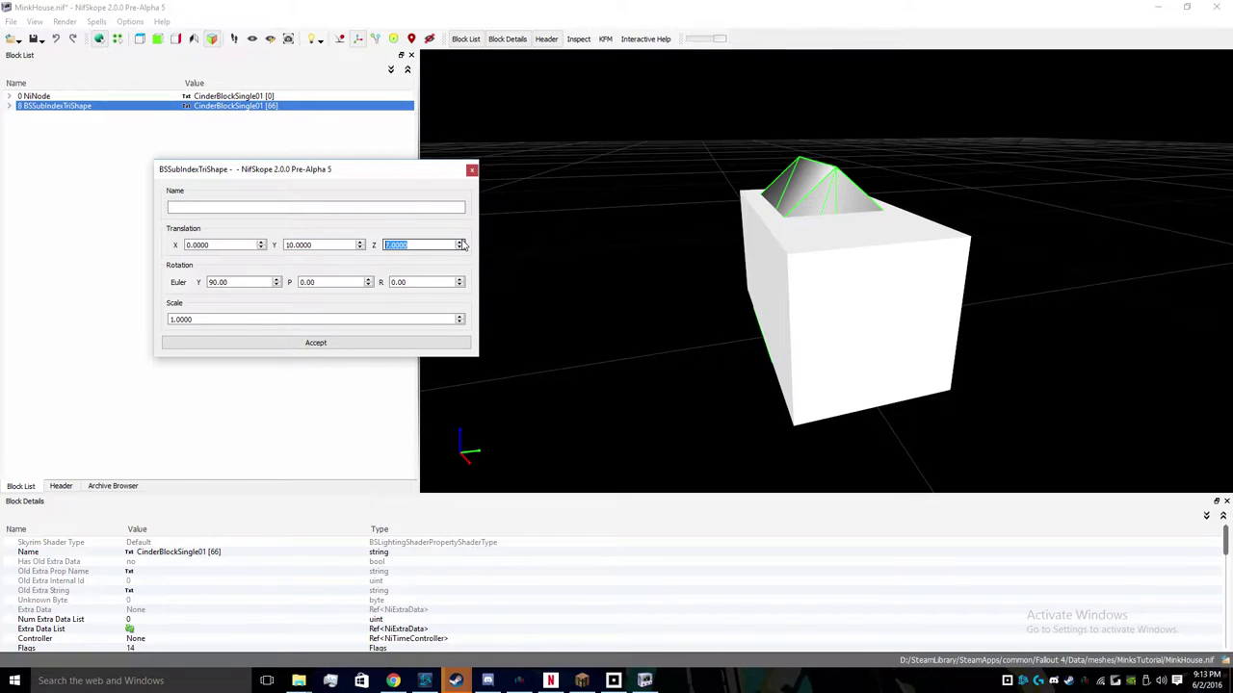
{"action": "left_click_drag", "start_coordinate": [761, 318], "coordinate": [664, 273]}
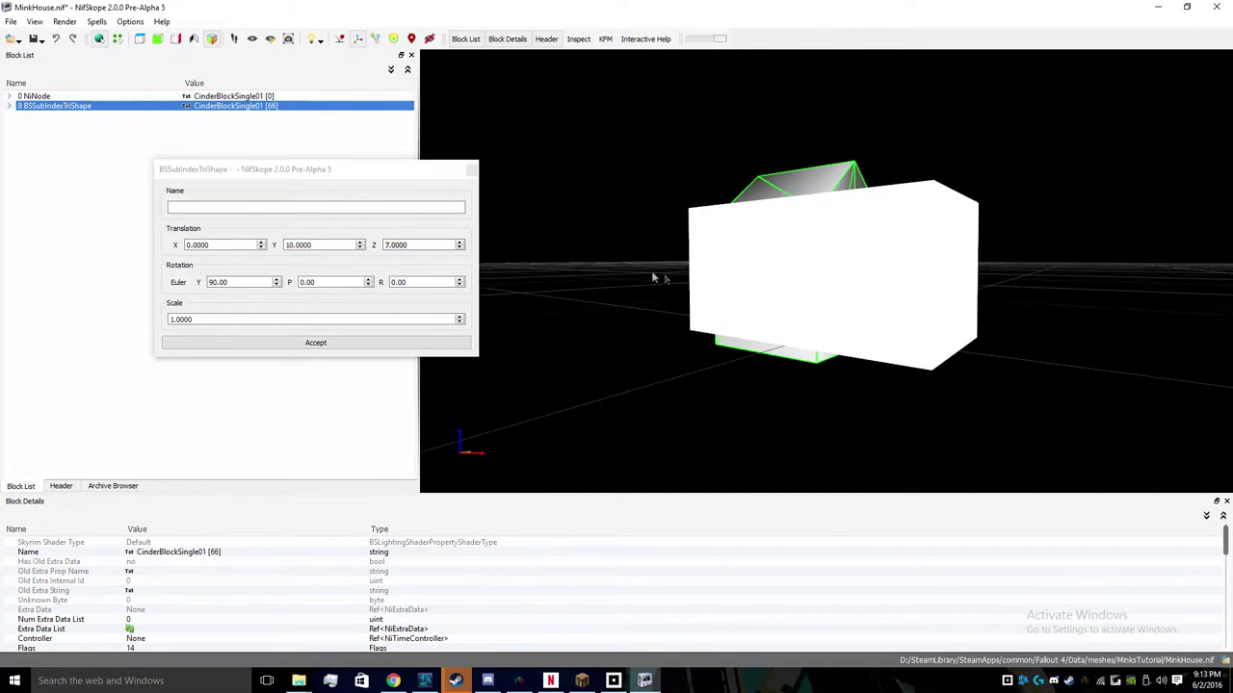
{"action": "left_click", "coordinate": [460, 241]}
{"action": "left_click", "coordinate": [460, 243]}
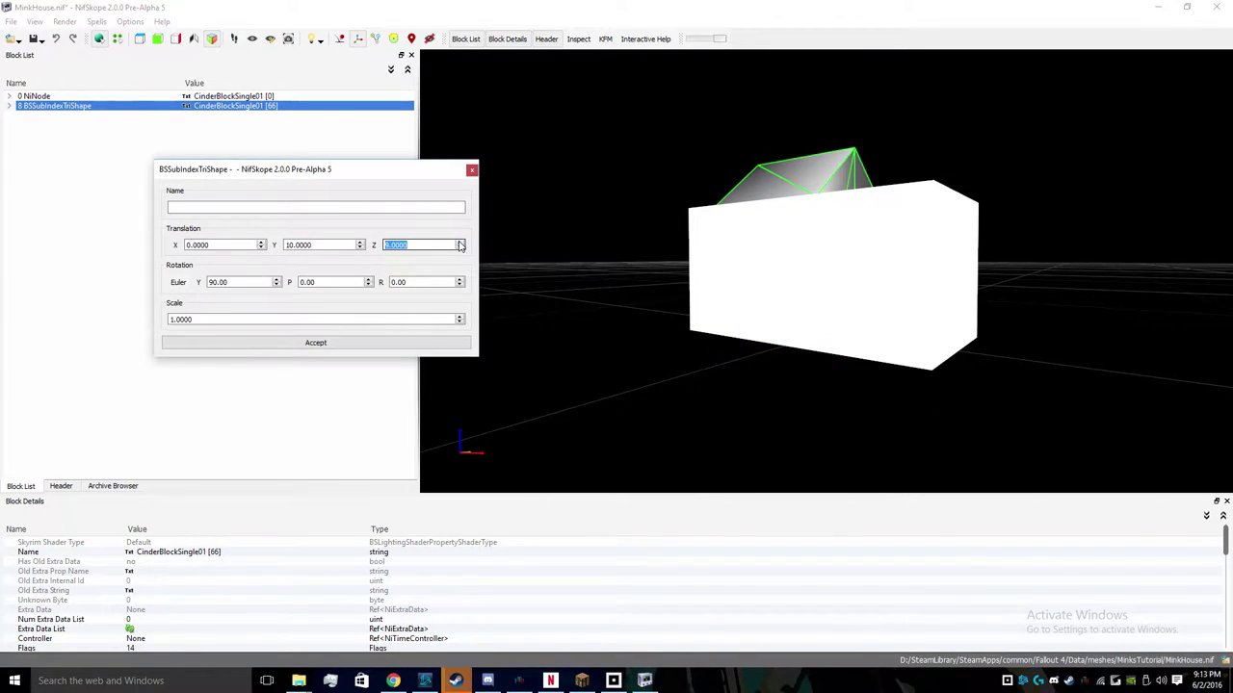
{"action": "left_click", "coordinate": [460, 316]}
{"action": "left_click", "coordinate": [461, 322]}
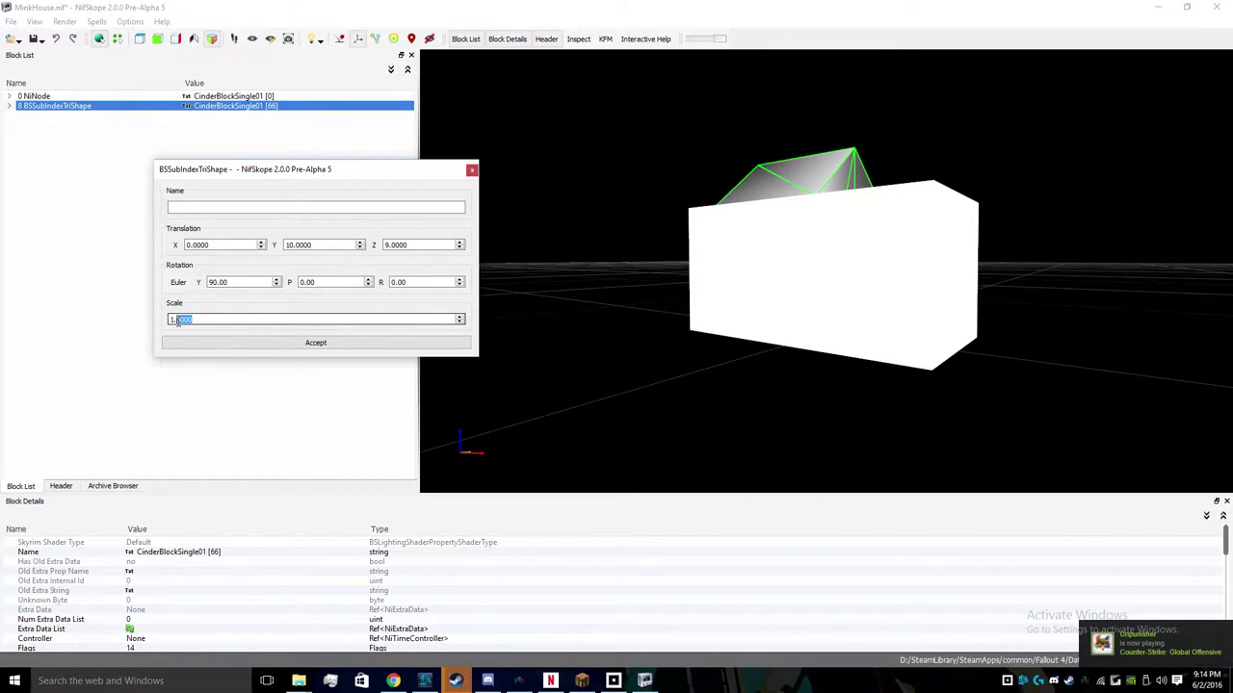
{"action": "type", "text": "5"}
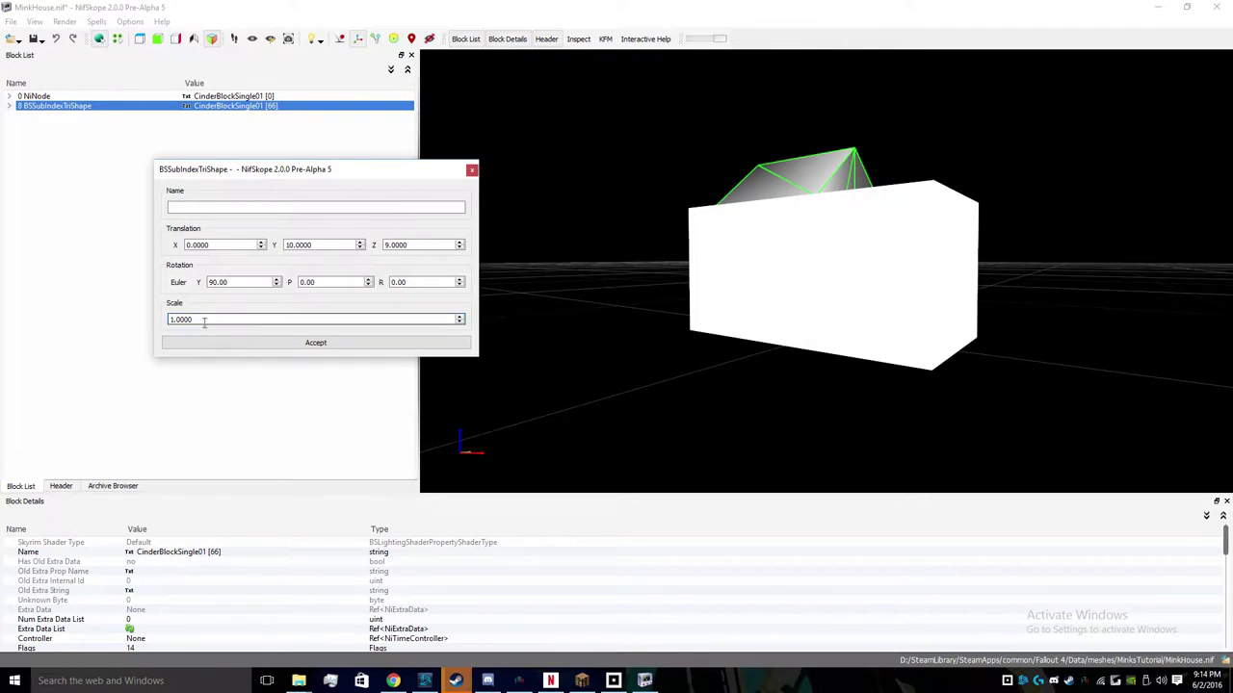
- Move the roof's Y position to 11 and try alternative Z and X offsets
{"action": "scroll", "coordinate": [178, 320], "scroll_direction": "up", "scroll_amount": 2}
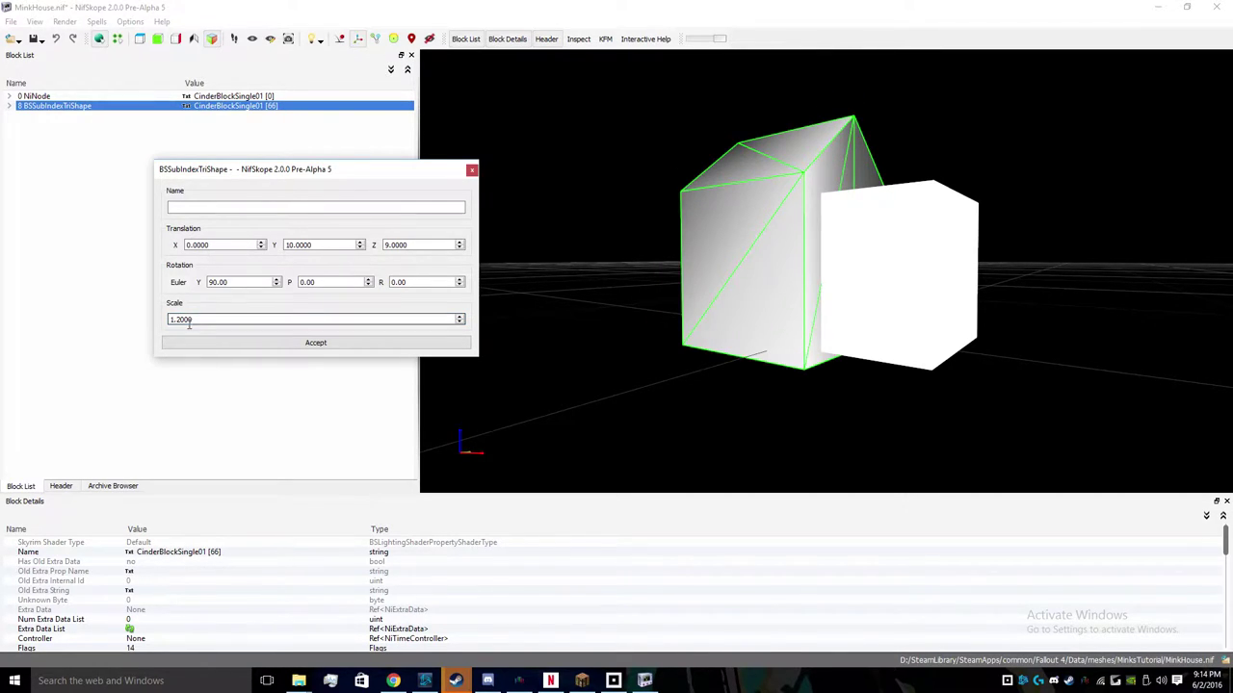
{"action": "scroll", "coordinate": [178, 319], "scroll_direction": "down", "scroll_amount": 1}
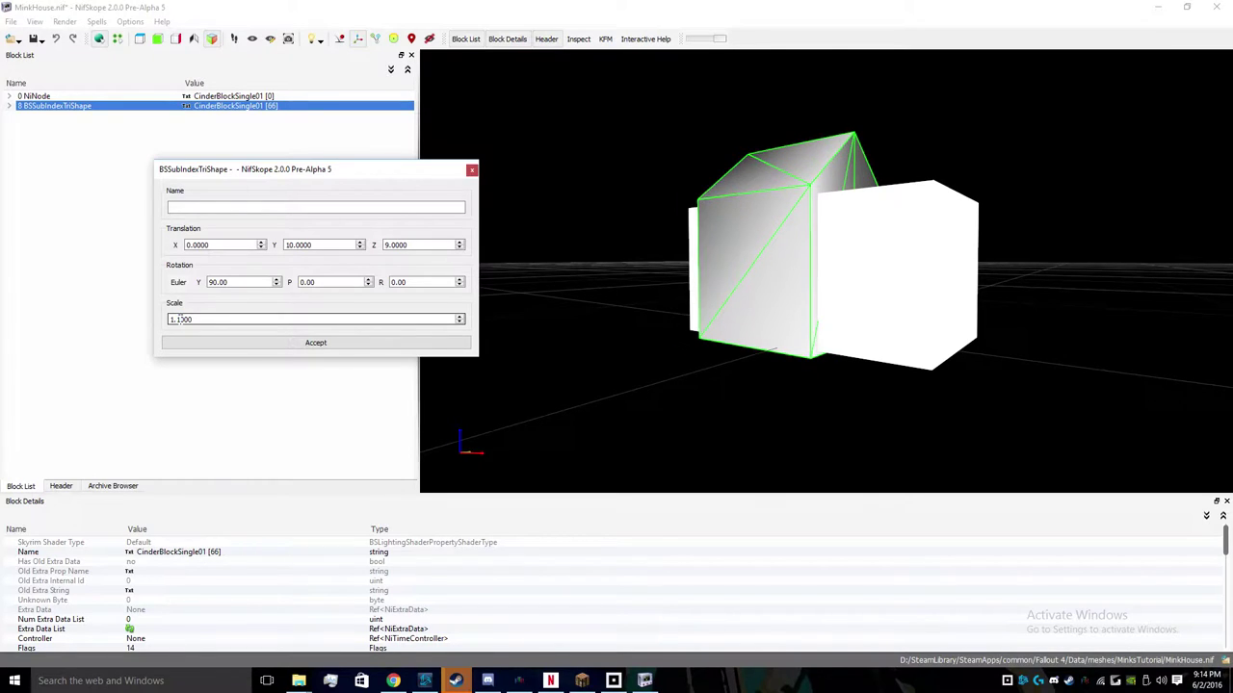
{"action": "left_click_drag", "start_coordinate": [616, 356], "coordinate": [717, 365]}
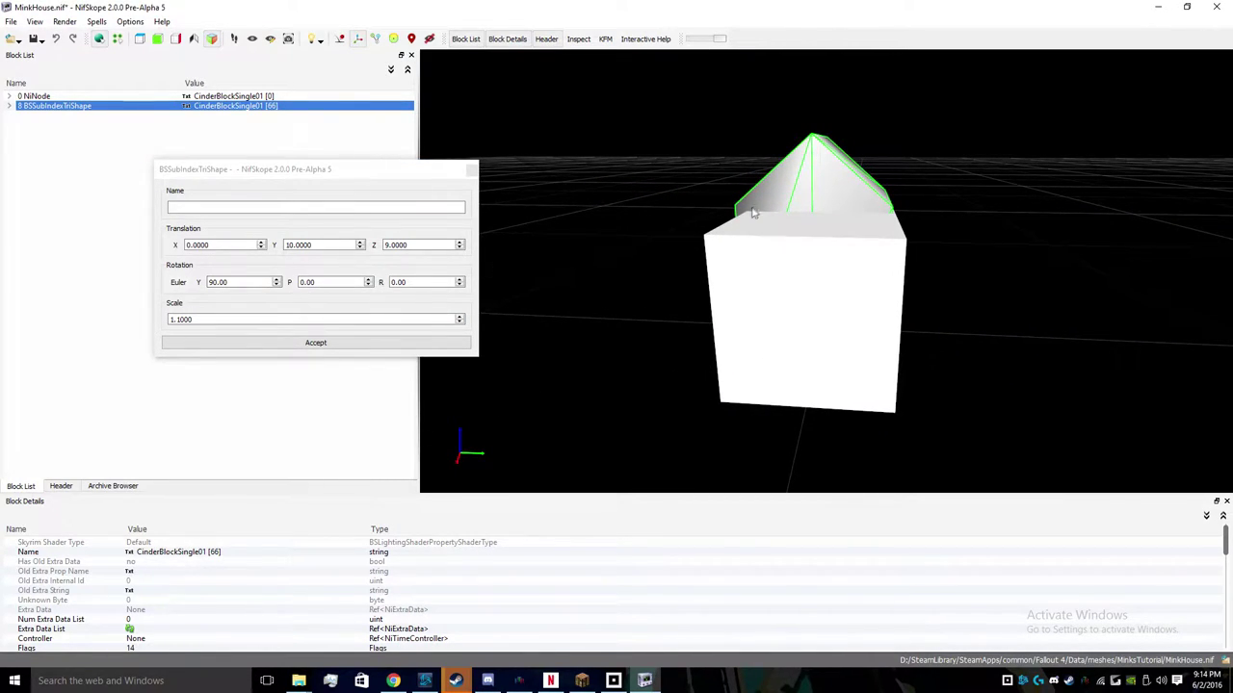
{"action": "mouse_move", "coordinate": [754, 213]}
{"action": "left_mouse_down"}
{"action": "mouse_move", "coordinate": [748, 204]}
{"action": "mouse_move", "coordinate": [756, 215]}
{"action": "left_mouse_up"}
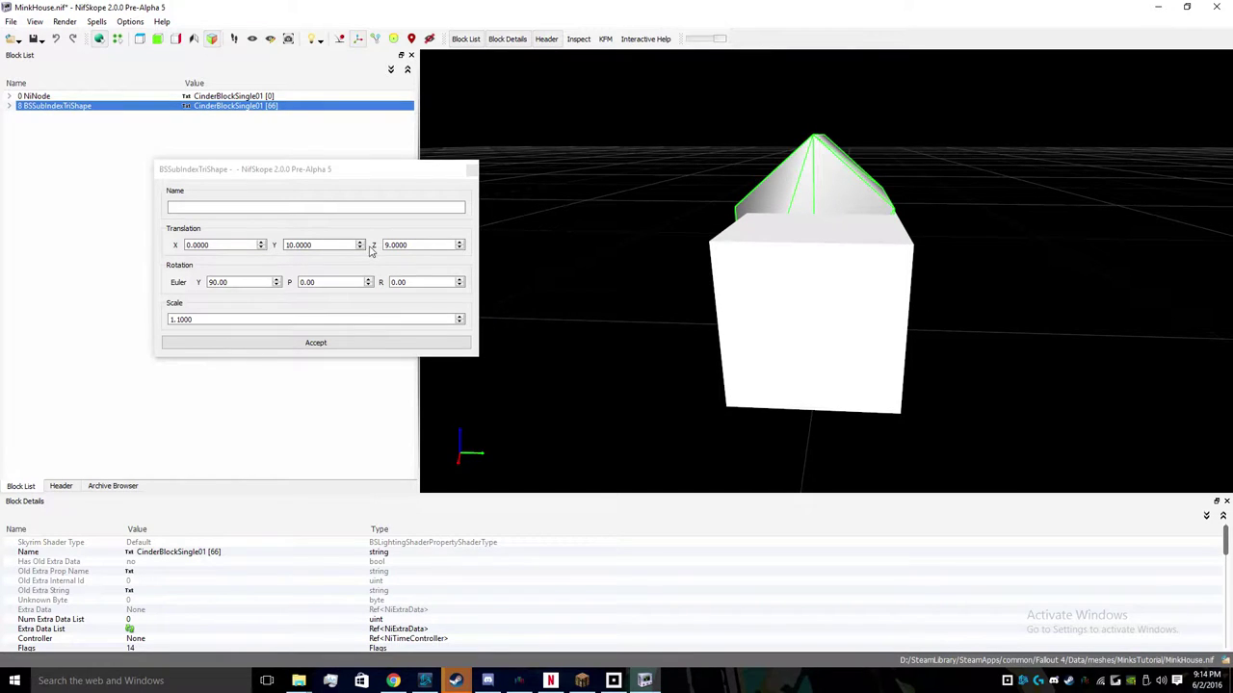
{"action": "left_click", "coordinate": [359, 240]}
{"action": "left_click_drag", "start_coordinate": [472, 289], "coordinate": [419, 272]}
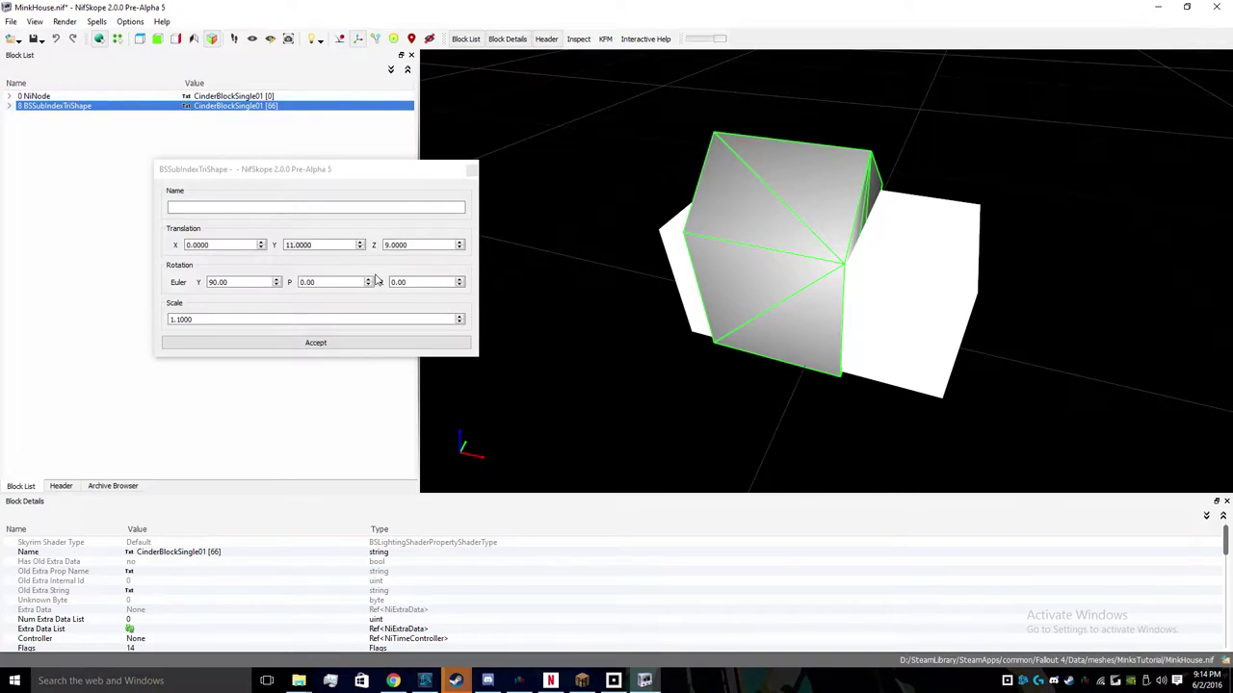
{"action": "left_click", "coordinate": [461, 242]}
{"action": "left_click", "coordinate": [461, 246]}
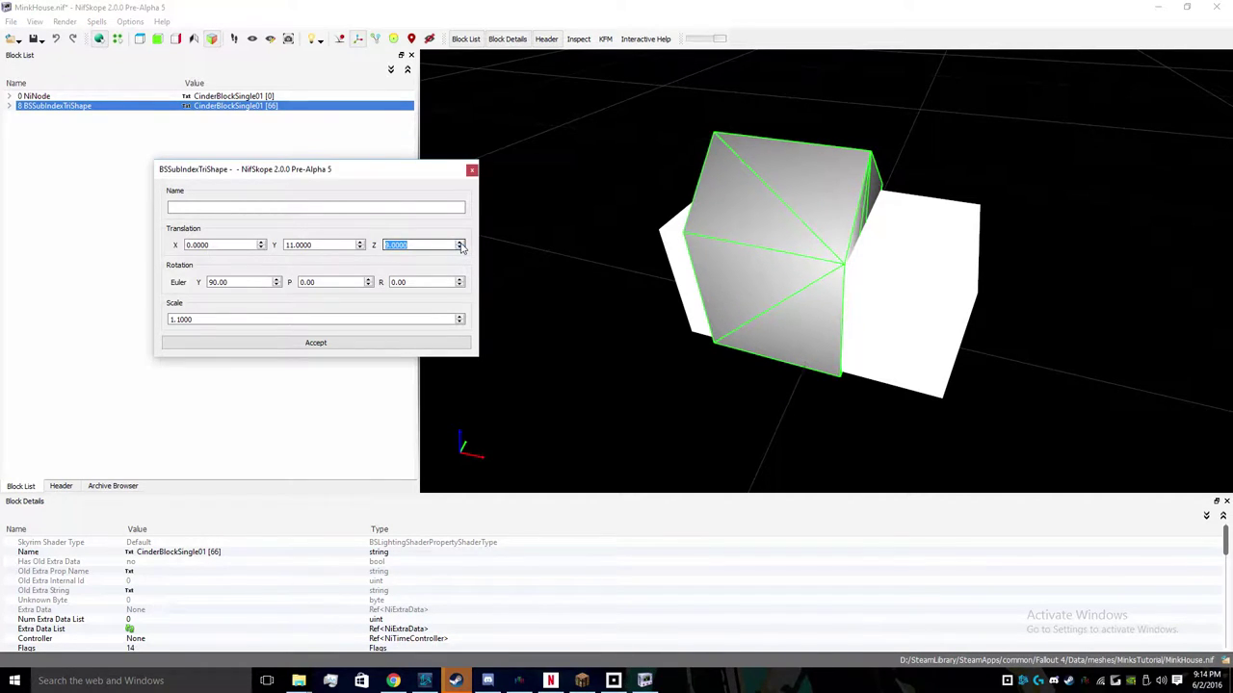
{"action": "left_click", "coordinate": [262, 242]}
{"action": "left_click", "coordinate": [262, 247]}
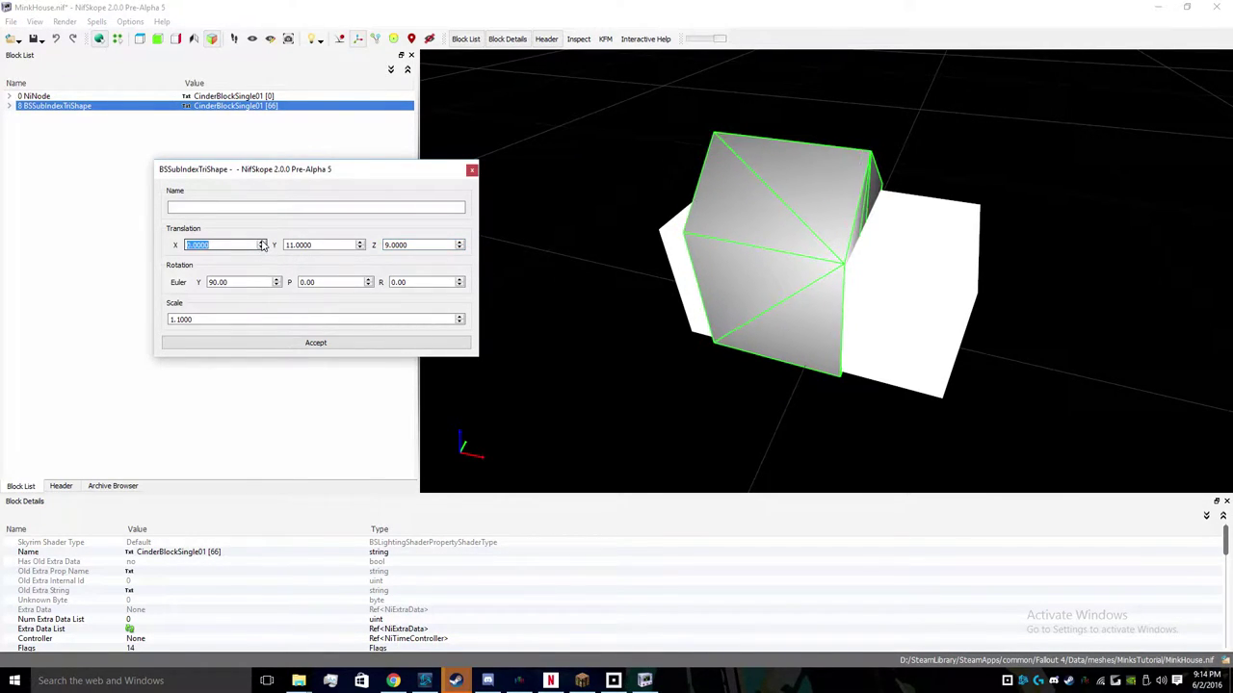
- Check the house from several angles and accept the transform (translation 5, 11, 9, scale 1.1)
{"action": "left_click_drag", "start_coordinate": [430, 280], "coordinate": [912, 277]}
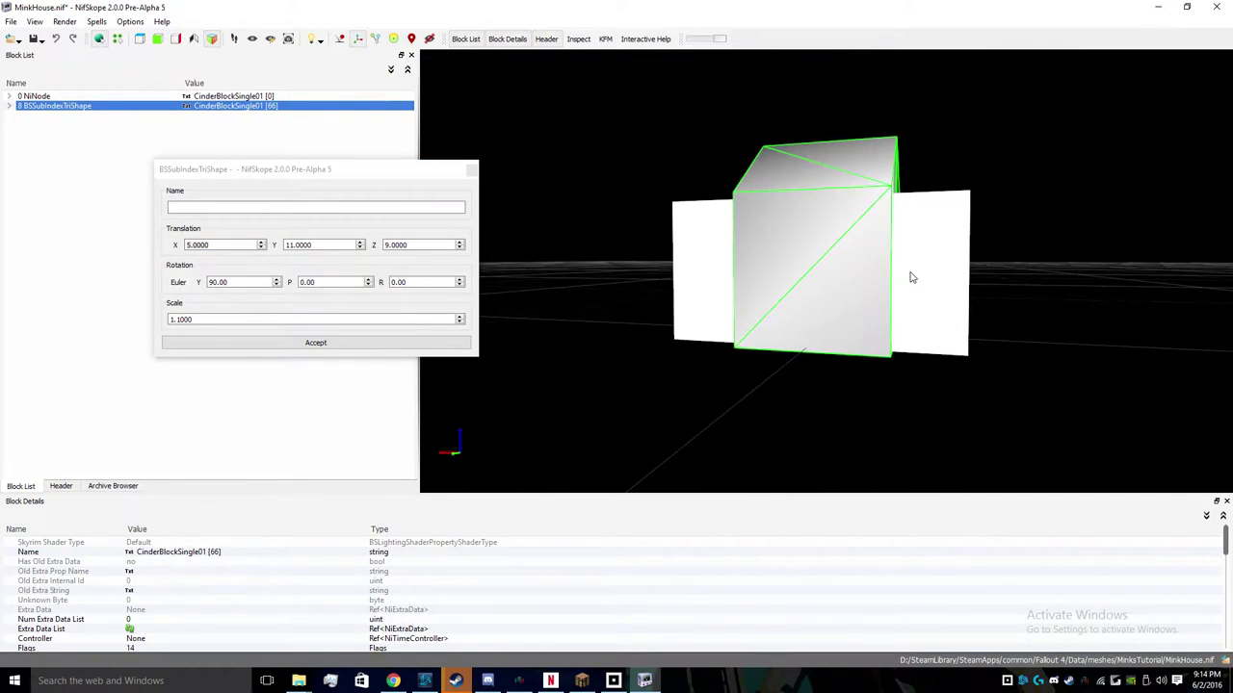
{"action": "mouse_move", "coordinate": [773, 369]}
{"action": "left_mouse_down"}
{"action": "mouse_move", "coordinate": [768, 352]}
{"action": "mouse_move", "coordinate": [831, 359]}
{"action": "mouse_move", "coordinate": [785, 349]}
{"action": "left_mouse_up"}
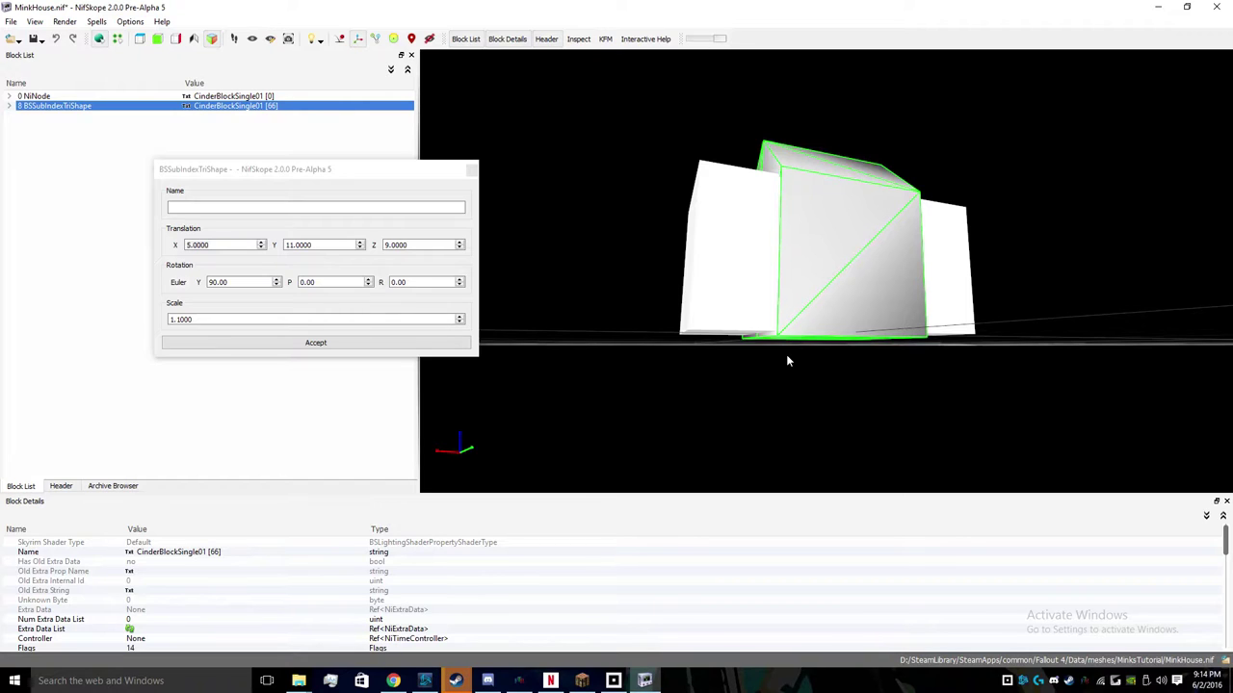
{"action": "left_click_drag", "start_coordinate": [786, 360], "coordinate": [960, 416]}
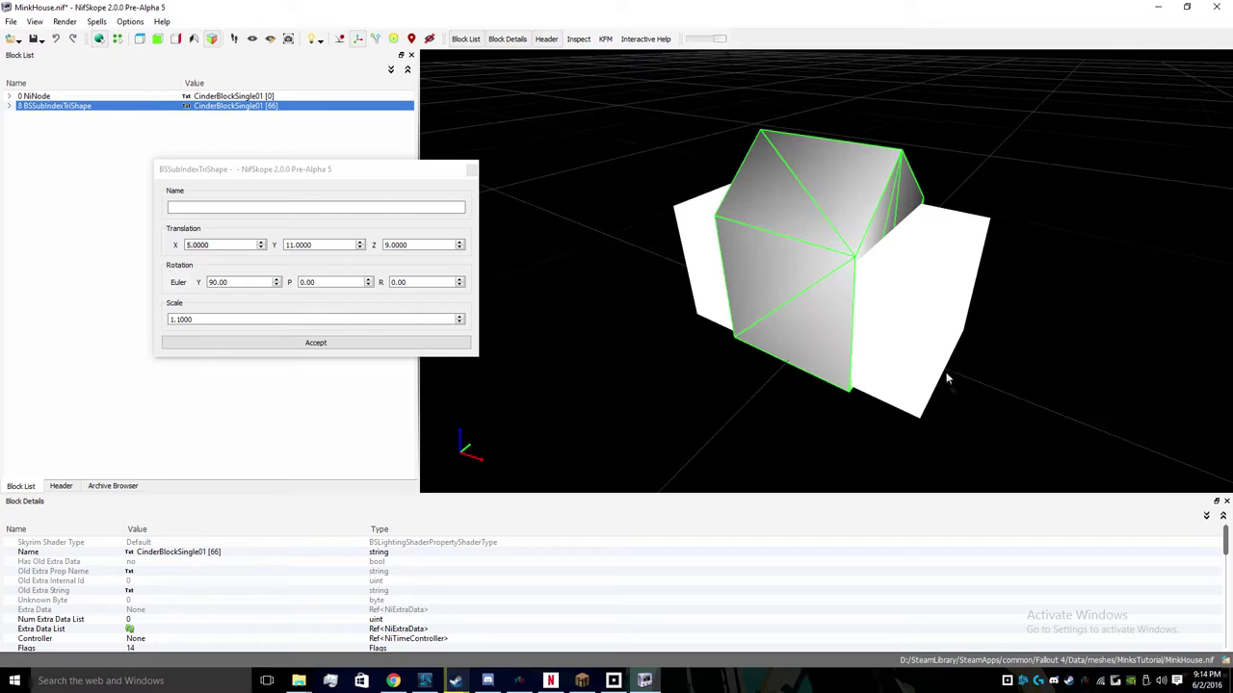
{"action": "left_click", "coordinate": [877, 336]}
{"action": "left_click", "coordinate": [757, 252]}
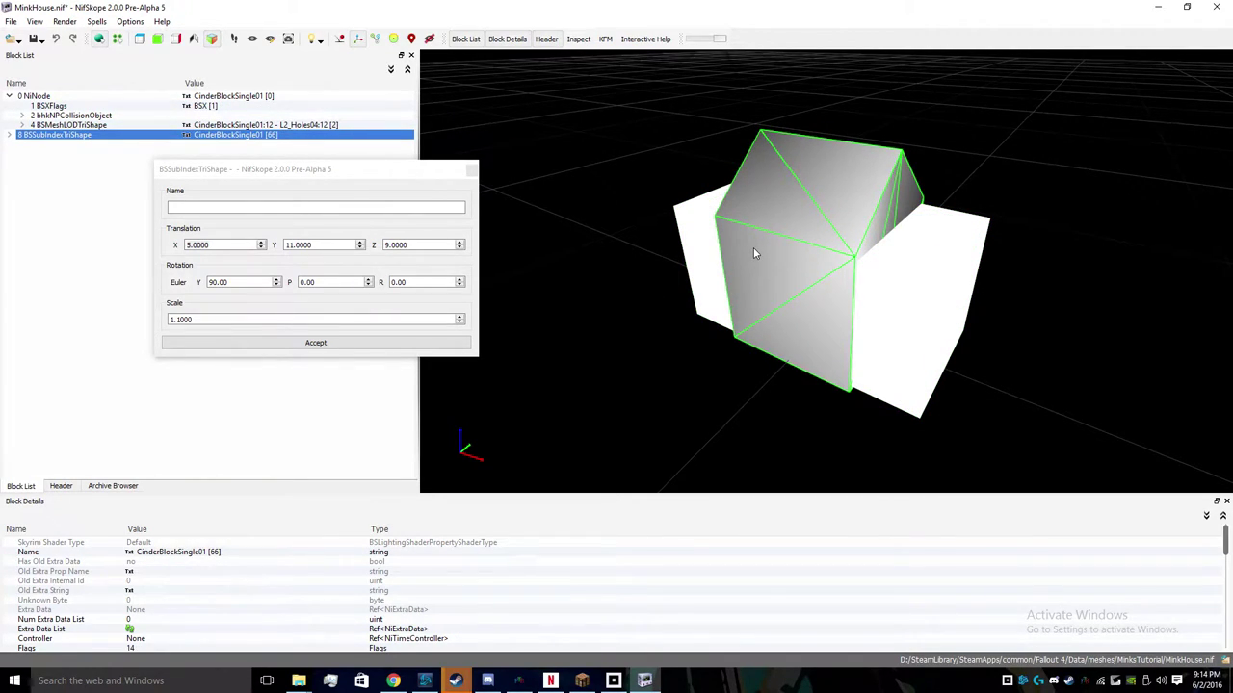
{"action": "left_click", "coordinate": [440, 343]}
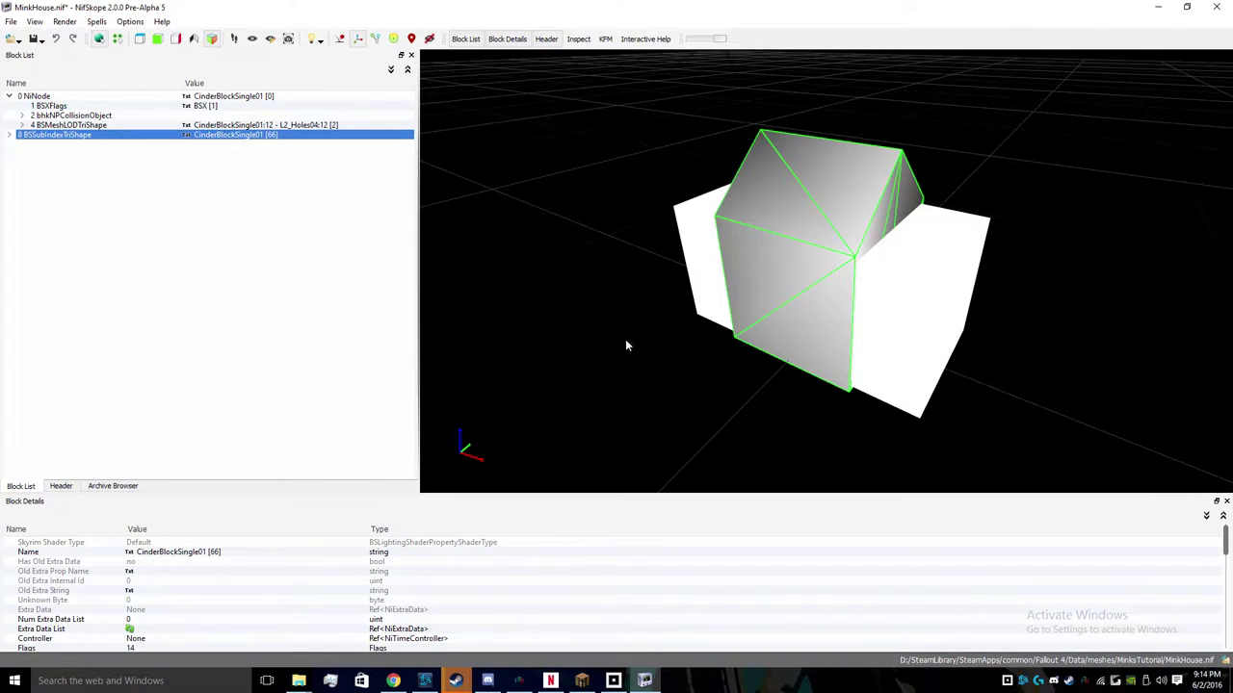
{"action": "left_click_drag", "start_coordinate": [625, 339], "coordinate": [693, 327]}
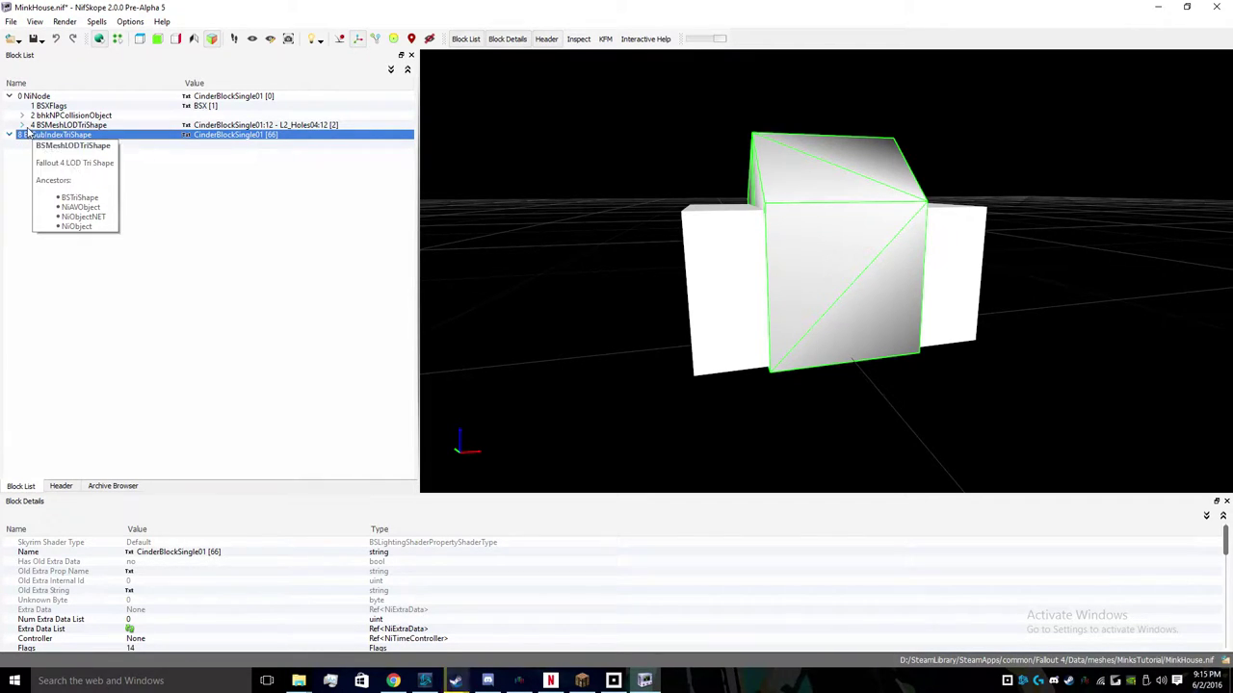
{"action": "left_click", "coordinate": [22, 125]}
- Remove the BSMeshLODTriShape and NiAlphaProperty blocks
{"action": "left_click", "coordinate": [22, 125]}
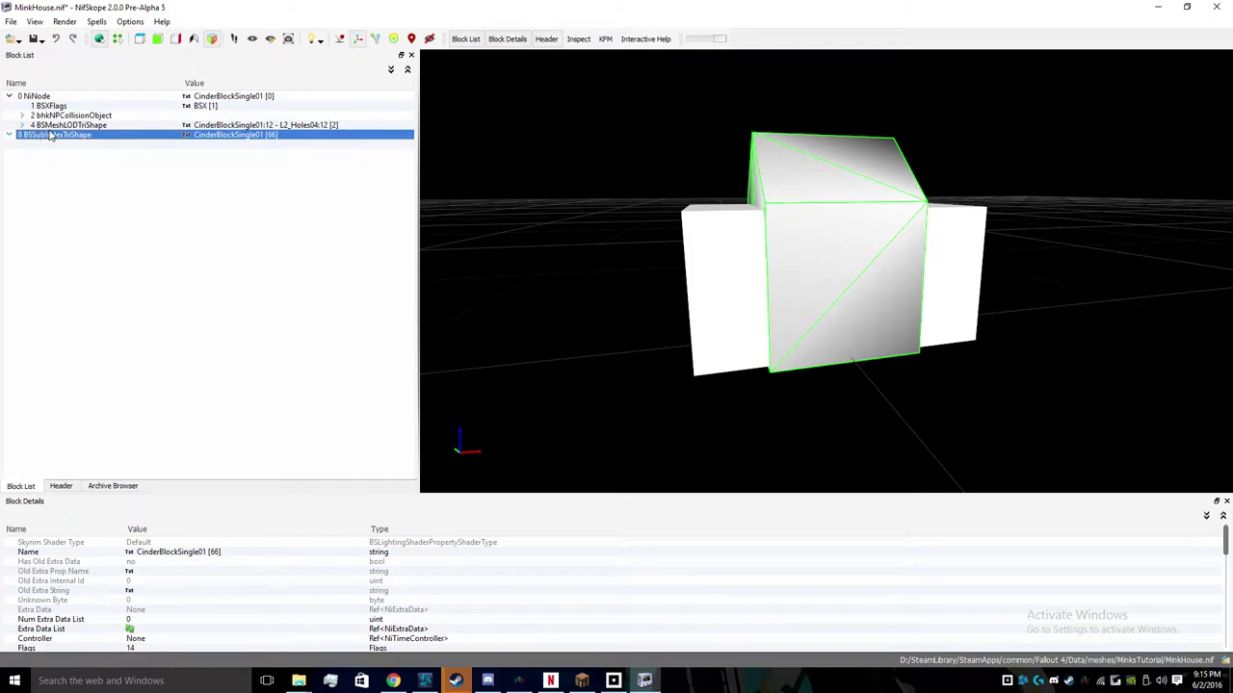
{"action": "left_click", "coordinate": [48, 125]}
{"action": "right_click", "coordinate": [60, 114]}
{"action": "mouse_move", "coordinate": [100, 165]}
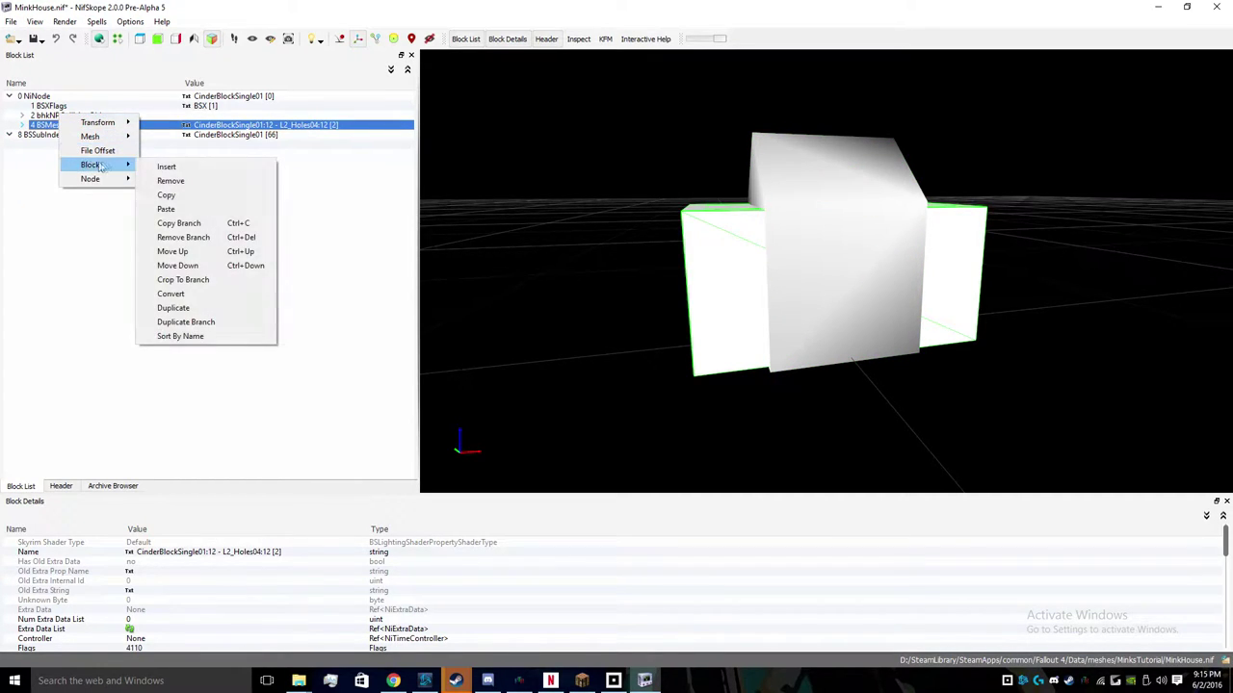
{"action": "left_click", "coordinate": [168, 181]}
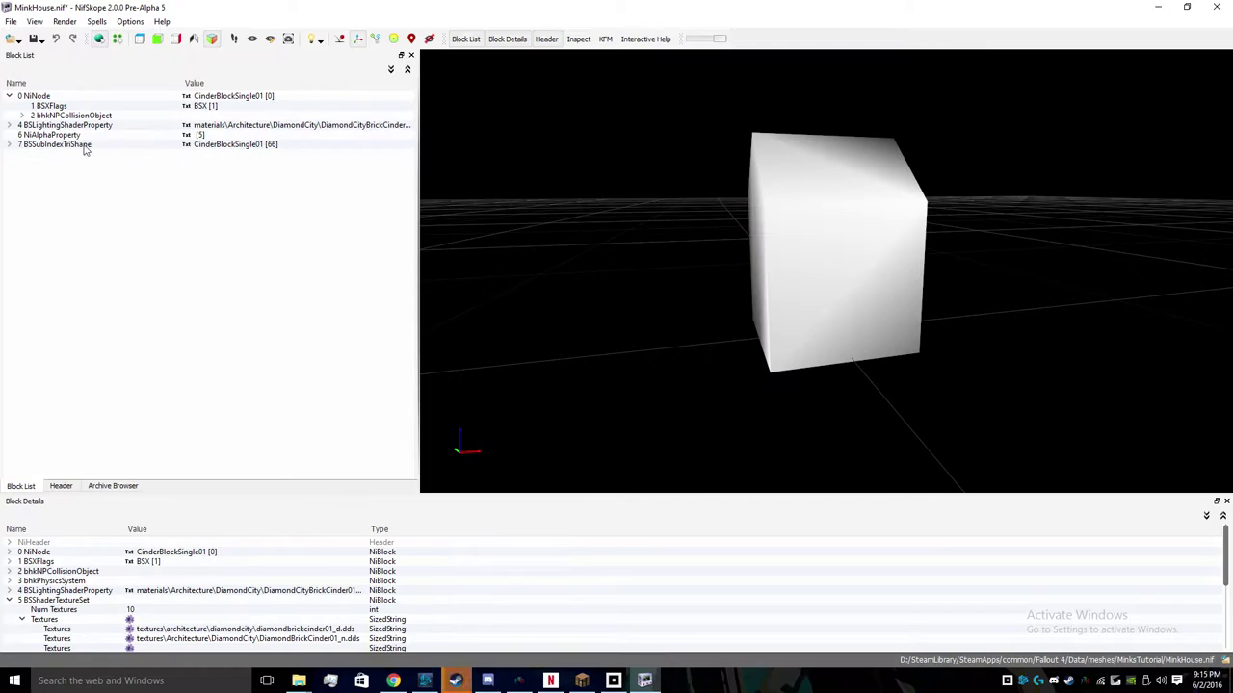
{"action": "left_click", "coordinate": [51, 135]}
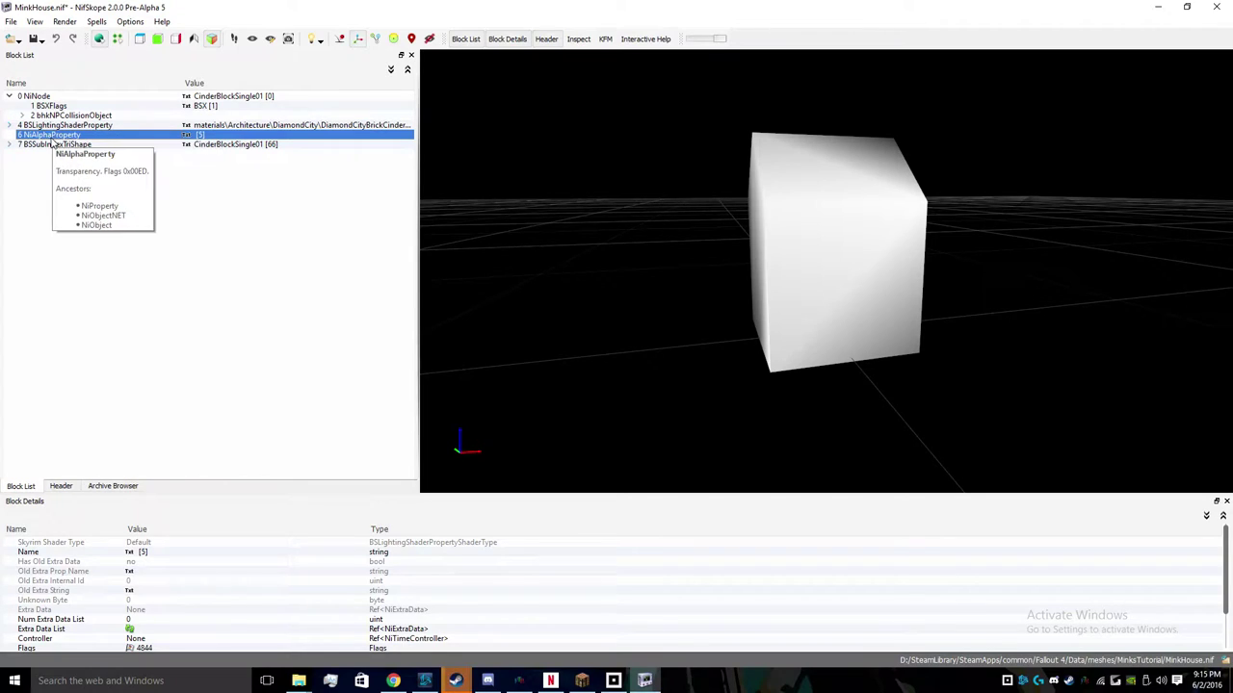
{"action": "right_click", "coordinate": [50, 136]}
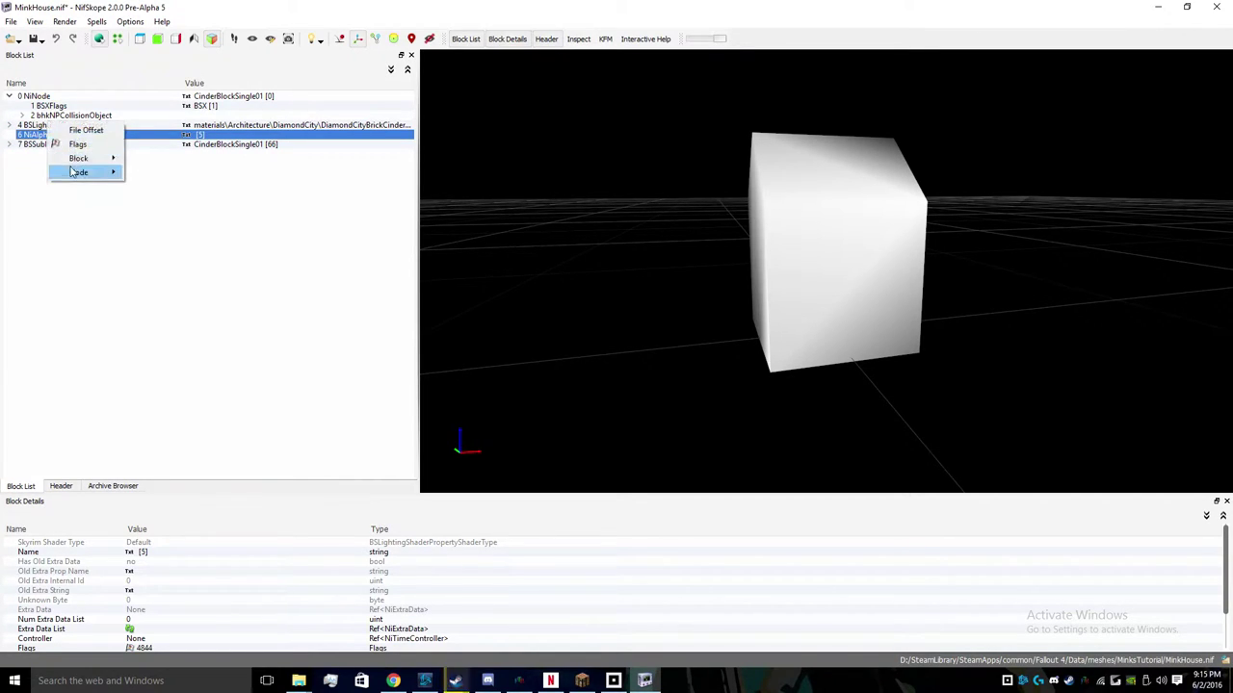
{"action": "mouse_move", "coordinate": [75, 173]}
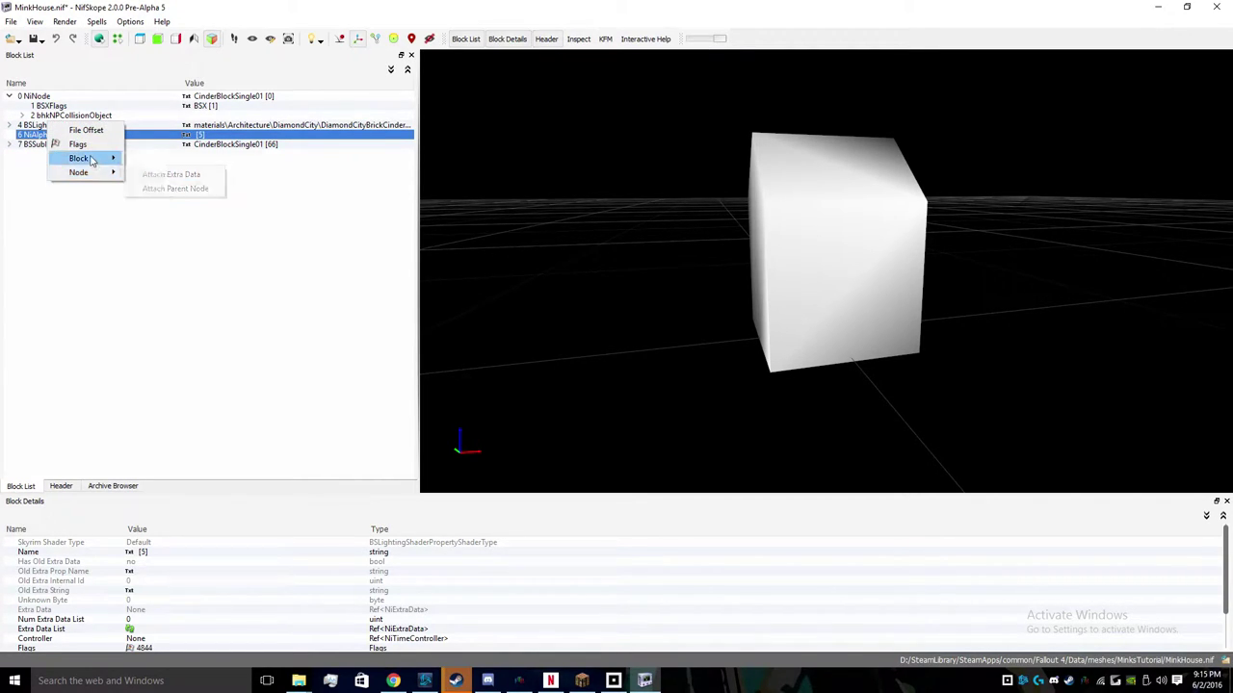
{"action": "left_click", "coordinate": [152, 174]}
- Review the BSSubIndexTriShape and BSLightingShaderProperty blocks and the texture set's paths
{"action": "left_click", "coordinate": [85, 136]}
{"action": "right_click", "coordinate": [84, 135]}
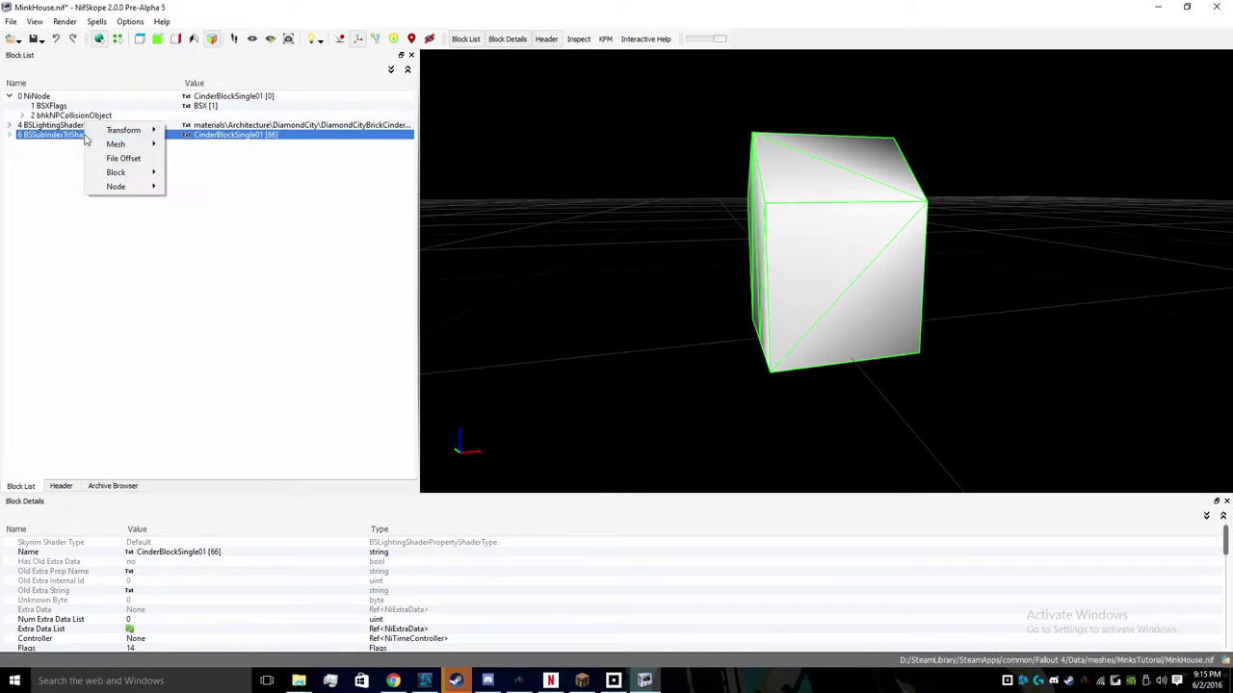
{"action": "mouse_move", "coordinate": [120, 175]}
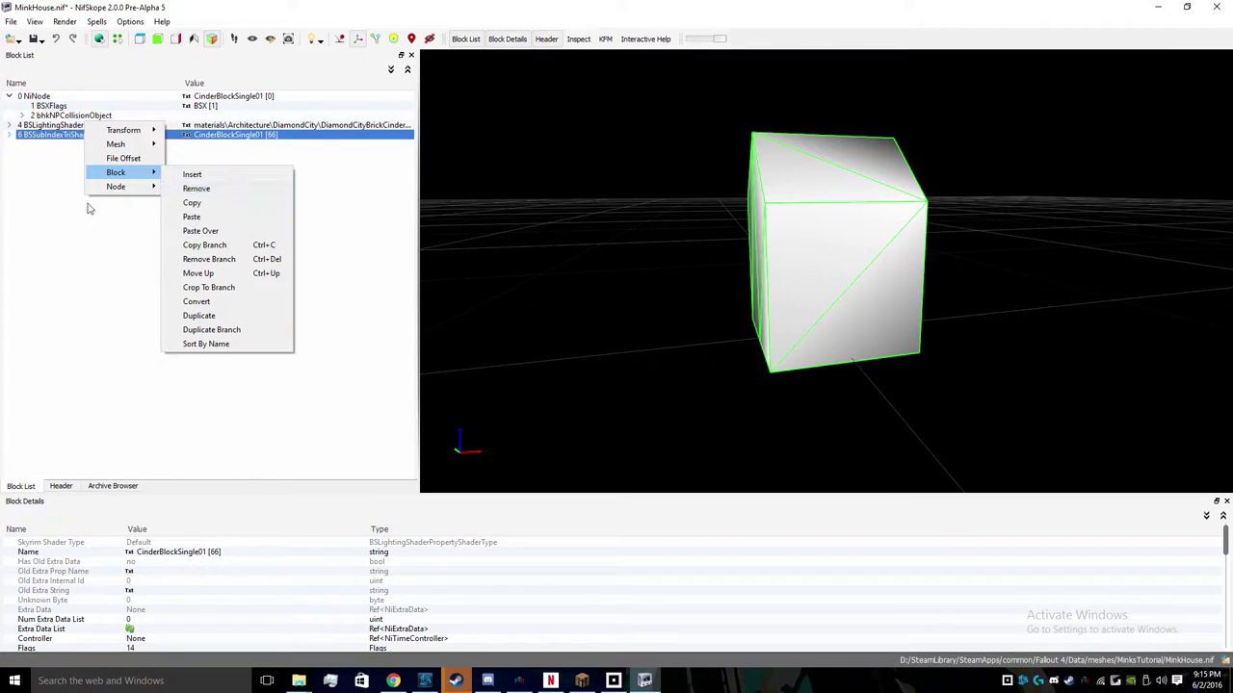
{"action": "left_click", "coordinate": [45, 126]}
{"action": "right_click", "coordinate": [43, 125]}
{"action": "left_click", "coordinate": [5, 132]}
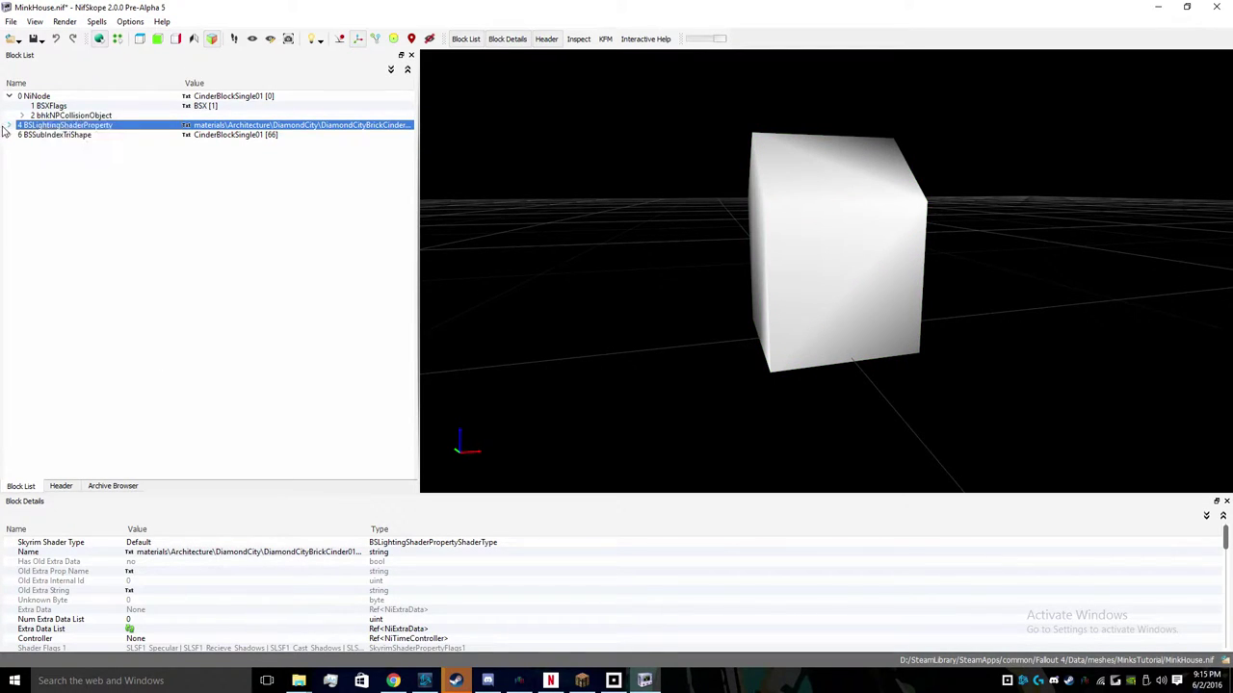
{"action": "left_click", "coordinate": [9, 126]}
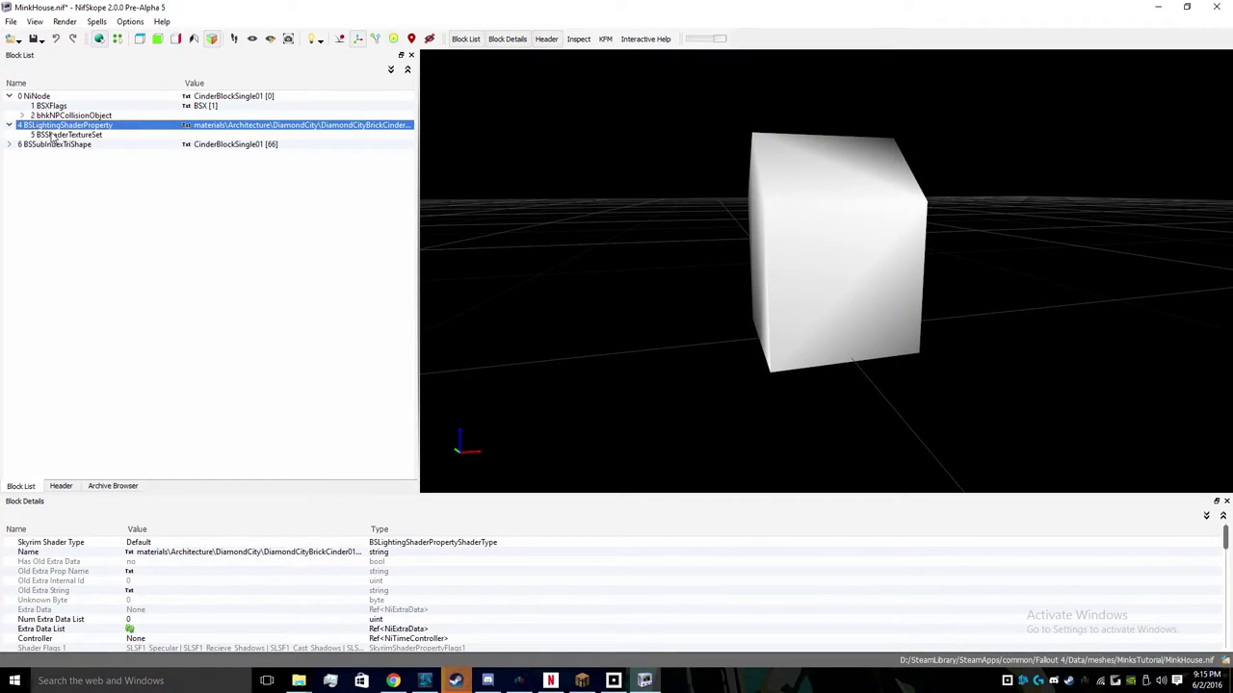
{"action": "left_click", "coordinate": [51, 135]}
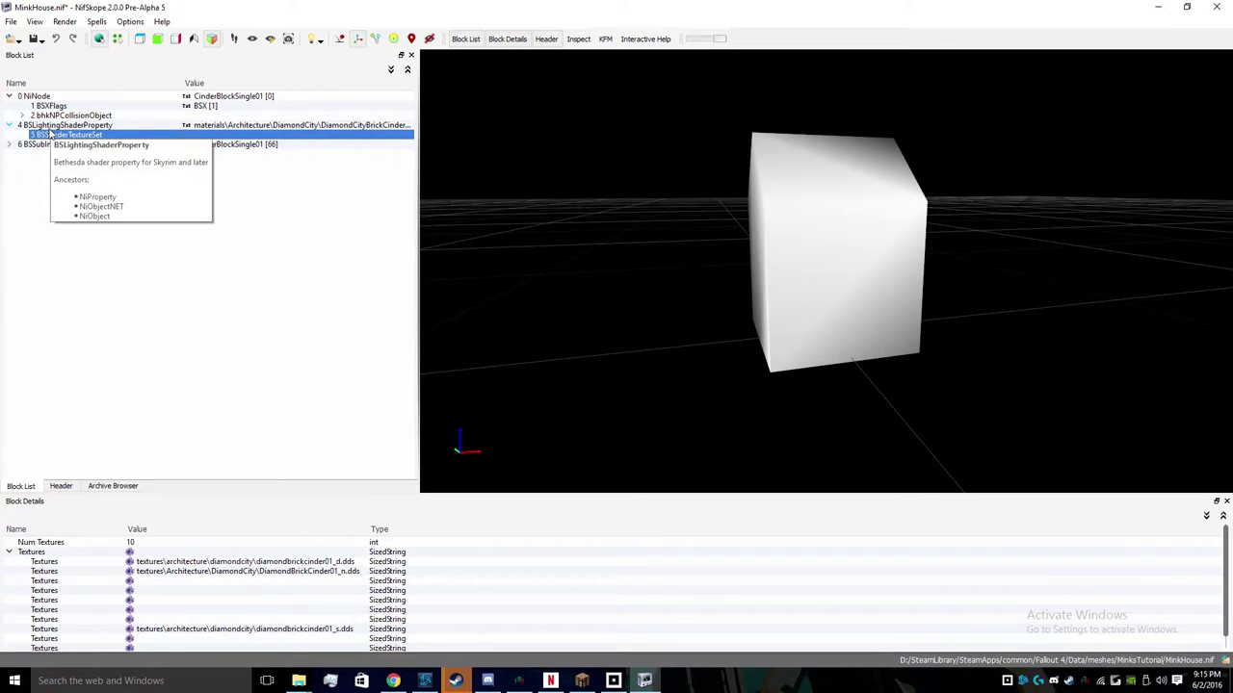
- Inspect the bhkNPCollisionObject and its NiNode, then reselect the BSSubIndexTriShape cube
{"action": "left_click", "coordinate": [49, 117]}
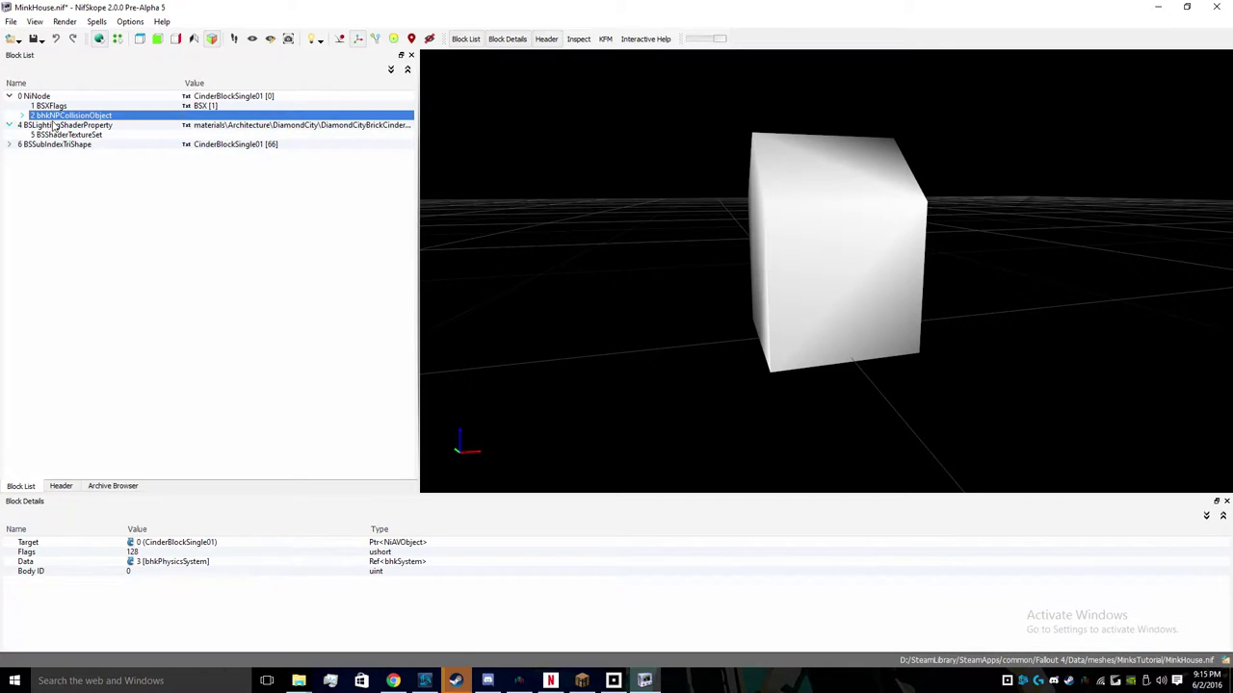
{"action": "left_click", "coordinate": [55, 127]}
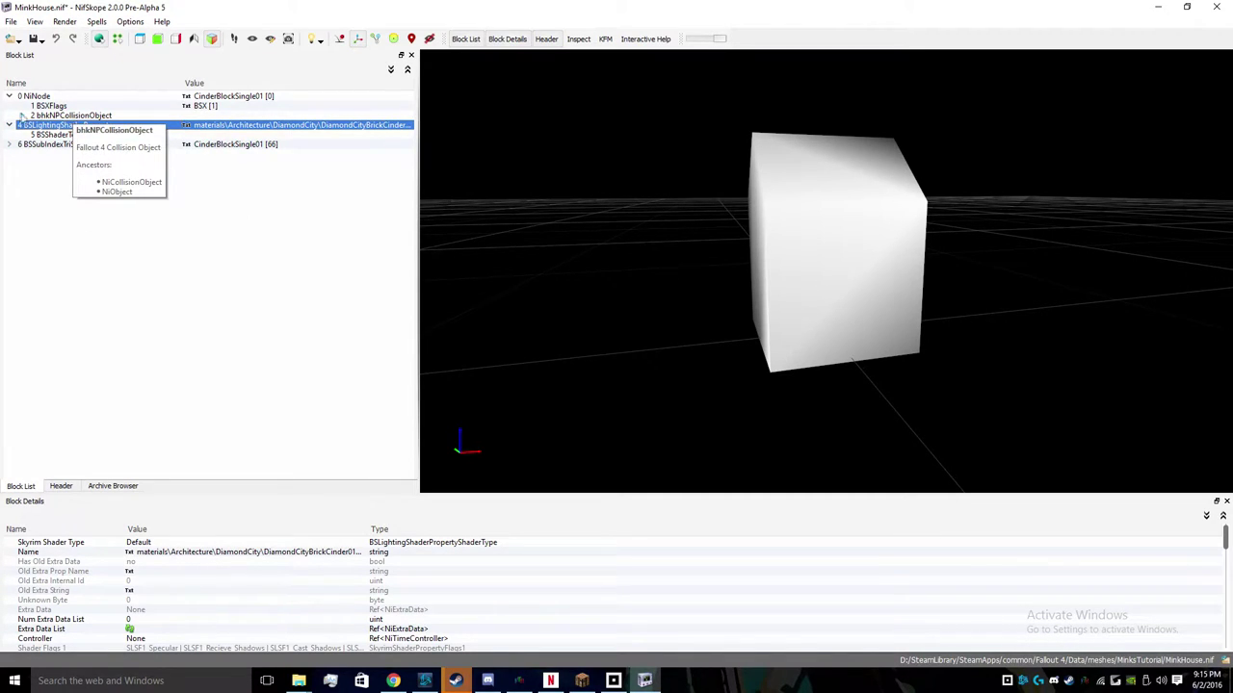
{"action": "left_click", "coordinate": [21, 115]}
{"action": "left_click", "coordinate": [41, 117]}
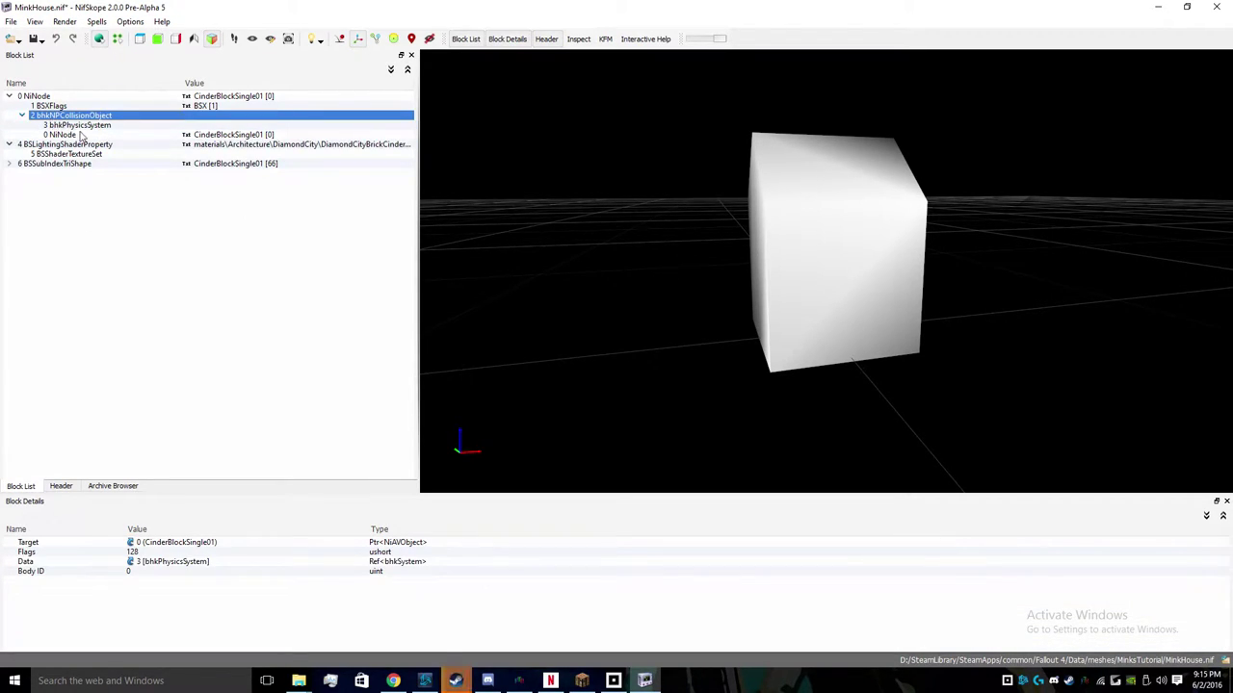
{"action": "left_click", "coordinate": [60, 135]}
{"action": "left_click", "coordinate": [96, 146]}
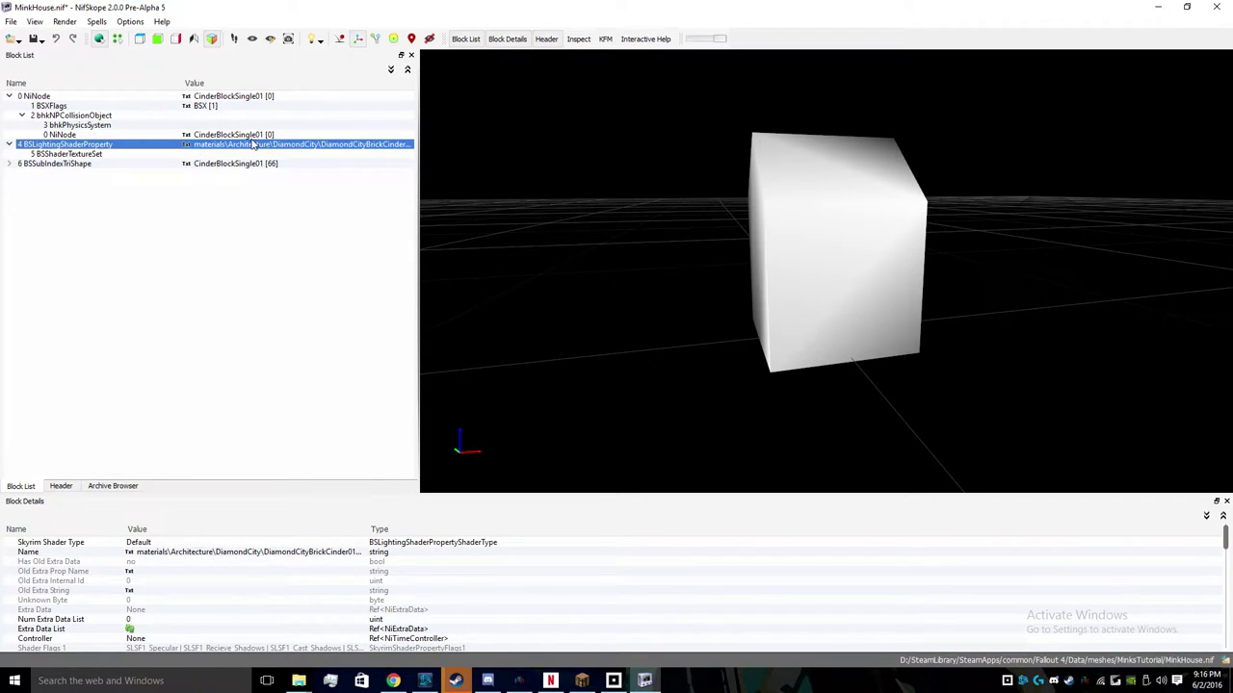
{"action": "left_click", "coordinate": [198, 165]}
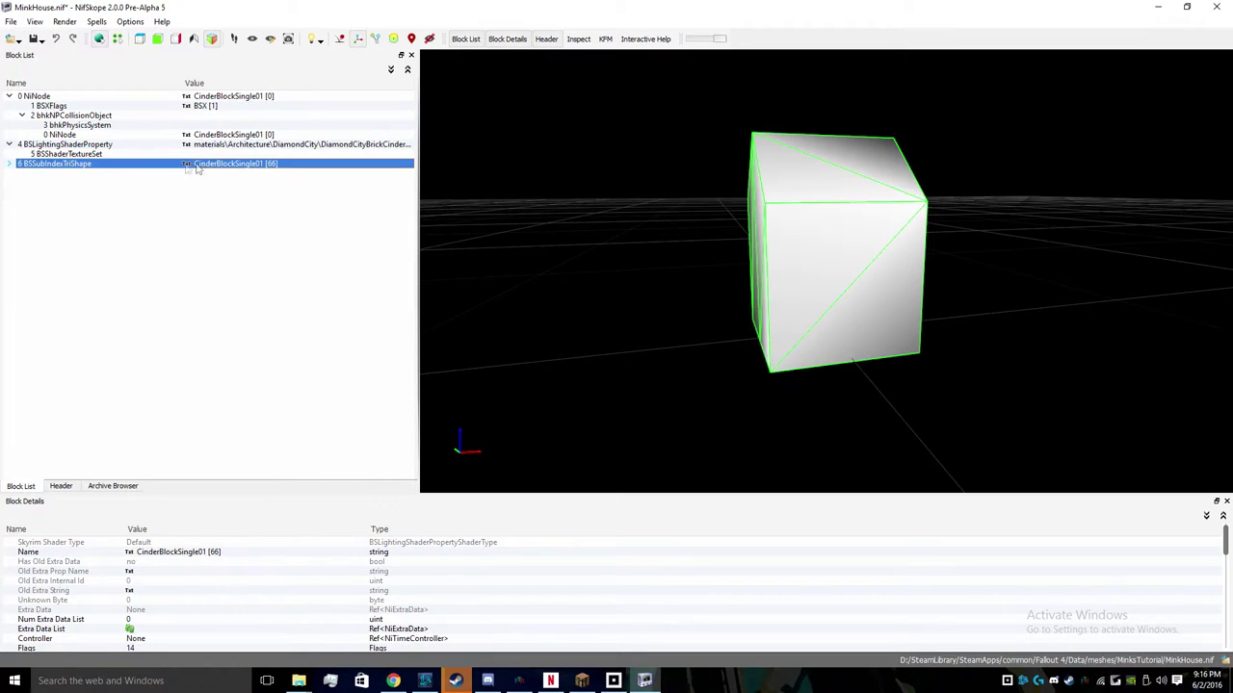
- Convert block 6 to a BSTriShape via Block > Convert > Bethesda
{"action": "right_click", "coordinate": [21, 166]}
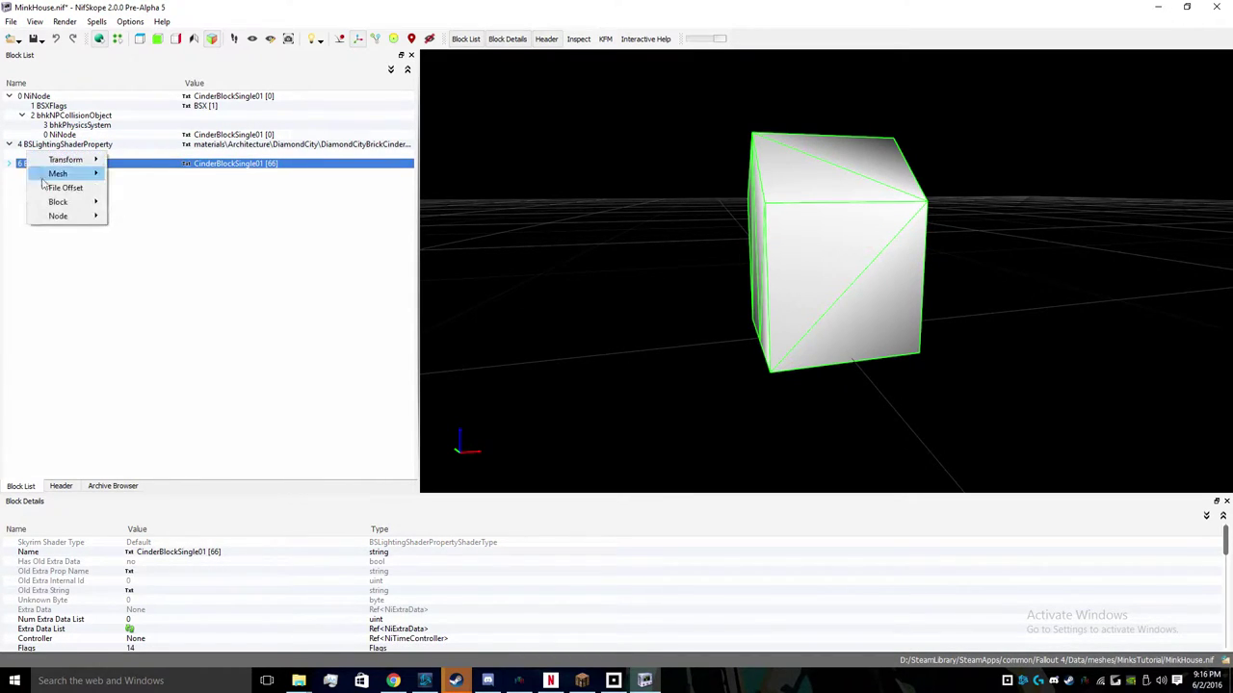
{"action": "mouse_move", "coordinate": [60, 203]}
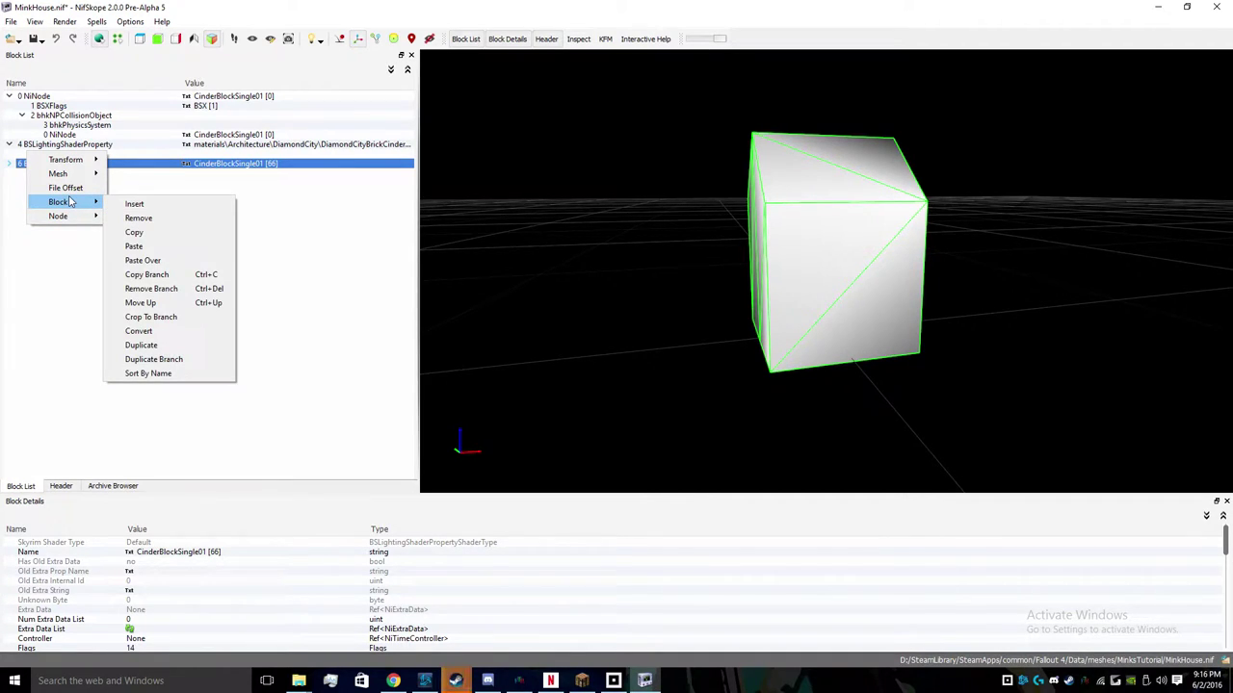
{"action": "mouse_move", "coordinate": [69, 177]}
{"action": "left_click", "coordinate": [140, 344]}
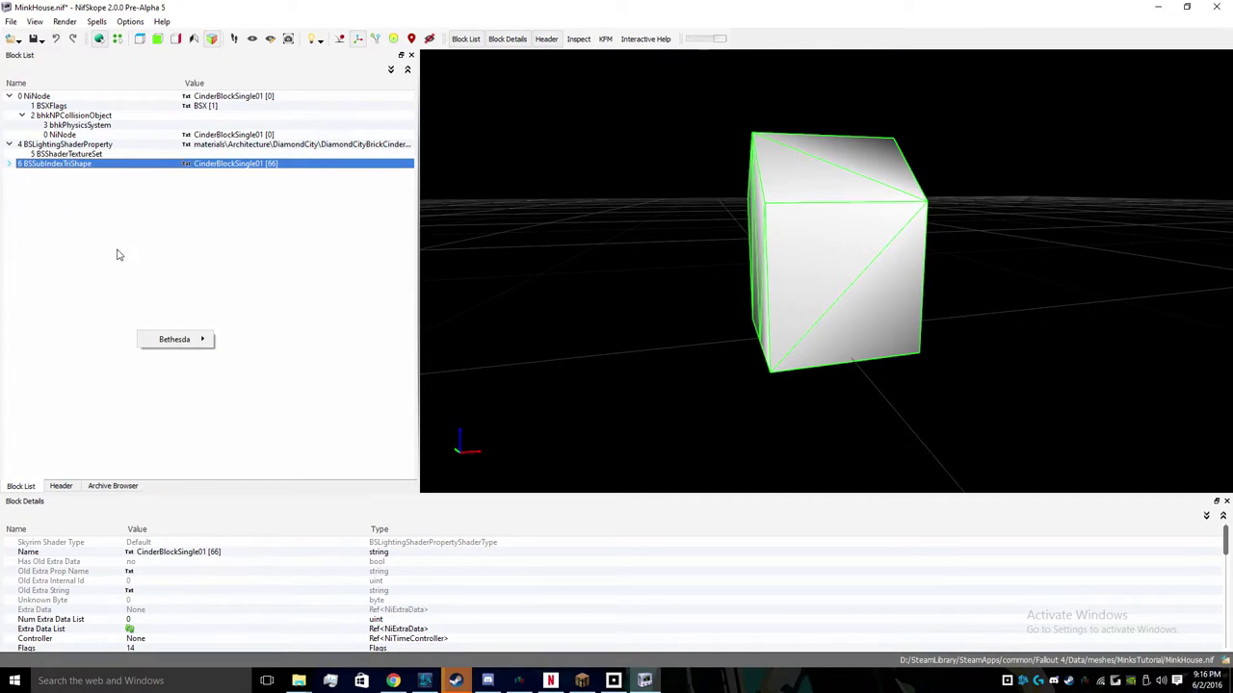
{"action": "mouse_move", "coordinate": [177, 339]}
{"action": "left_click", "coordinate": [249, 342]}
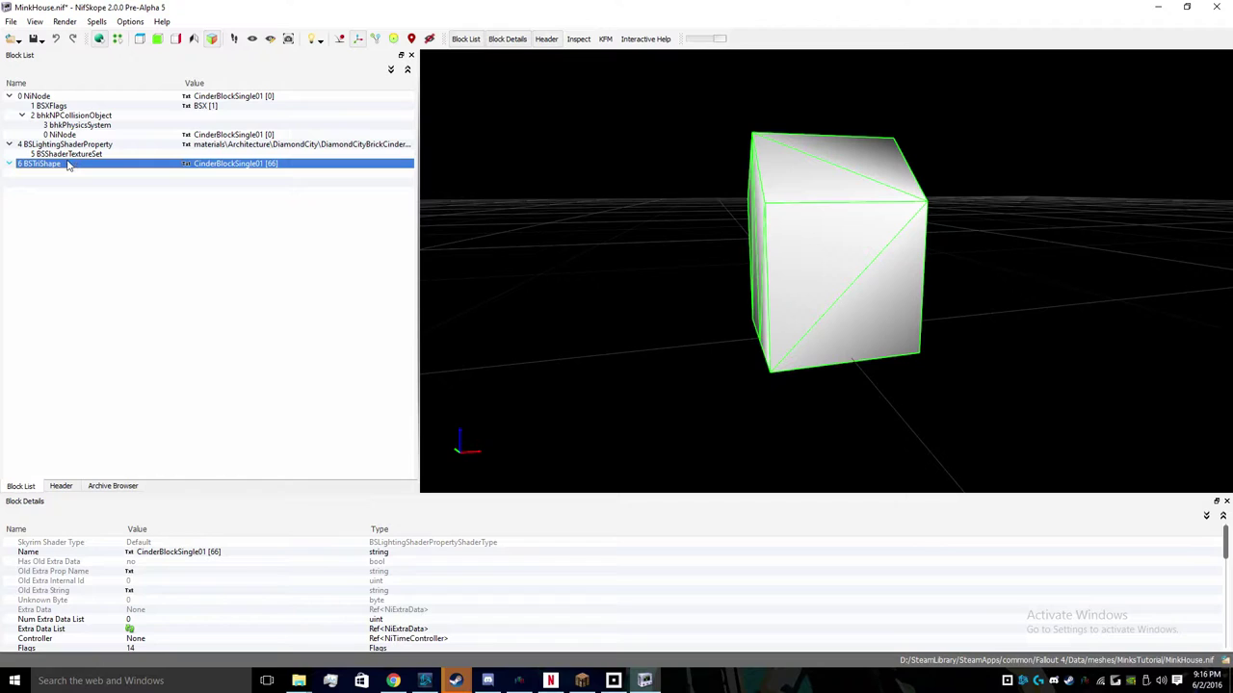
{"action": "scroll", "coordinate": [178, 589], "scroll_direction": "down", "scroll_amount": 5}
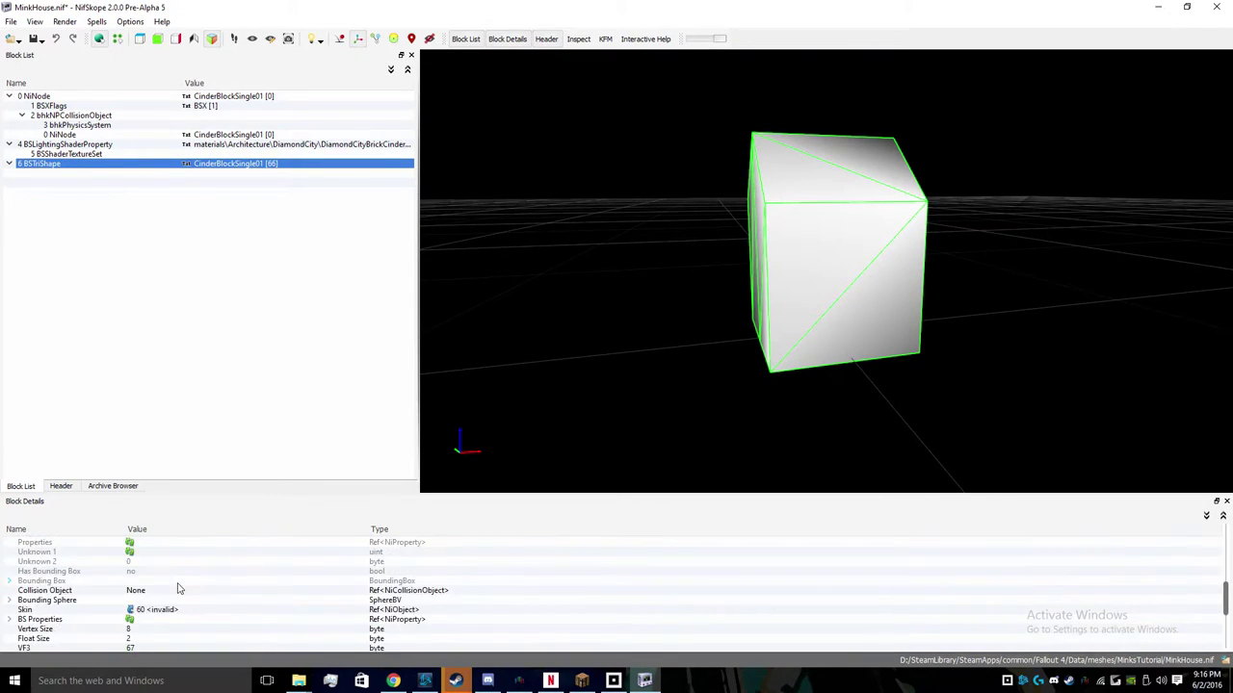
{"action": "scroll", "coordinate": [178, 589], "scroll_direction": "down", "scroll_amount": 3}
{"action": "scroll", "coordinate": [164, 626], "scroll_direction": "up", "scroll_amount": 2}
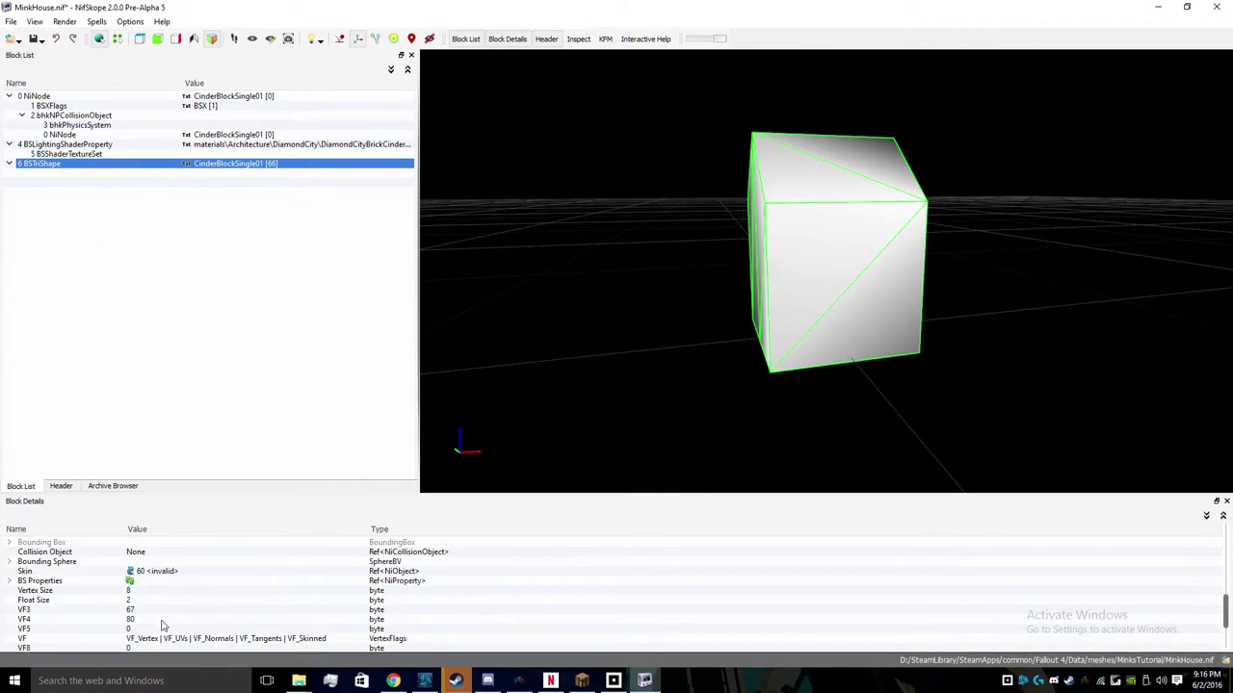
{"action": "scroll", "coordinate": [164, 626], "scroll_direction": "up", "scroll_amount": 3}
{"action": "scroll", "coordinate": [164, 627], "scroll_direction": "down", "scroll_amount": 1}
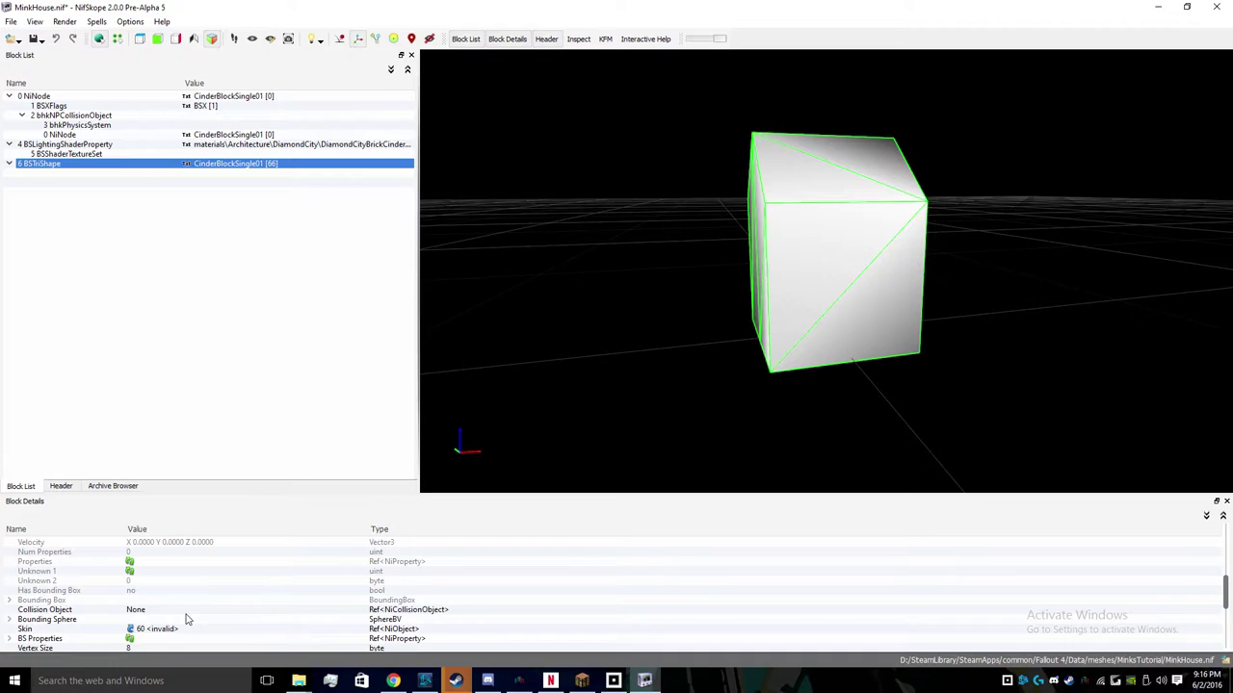
{"action": "scroll", "coordinate": [164, 576], "scroll_direction": "down", "scroll_amount": 2}
- Set the BSTriShape's name value to 1 (BSX) and check the shader and texture blocks
{"action": "double_click", "coordinate": [242, 166]}
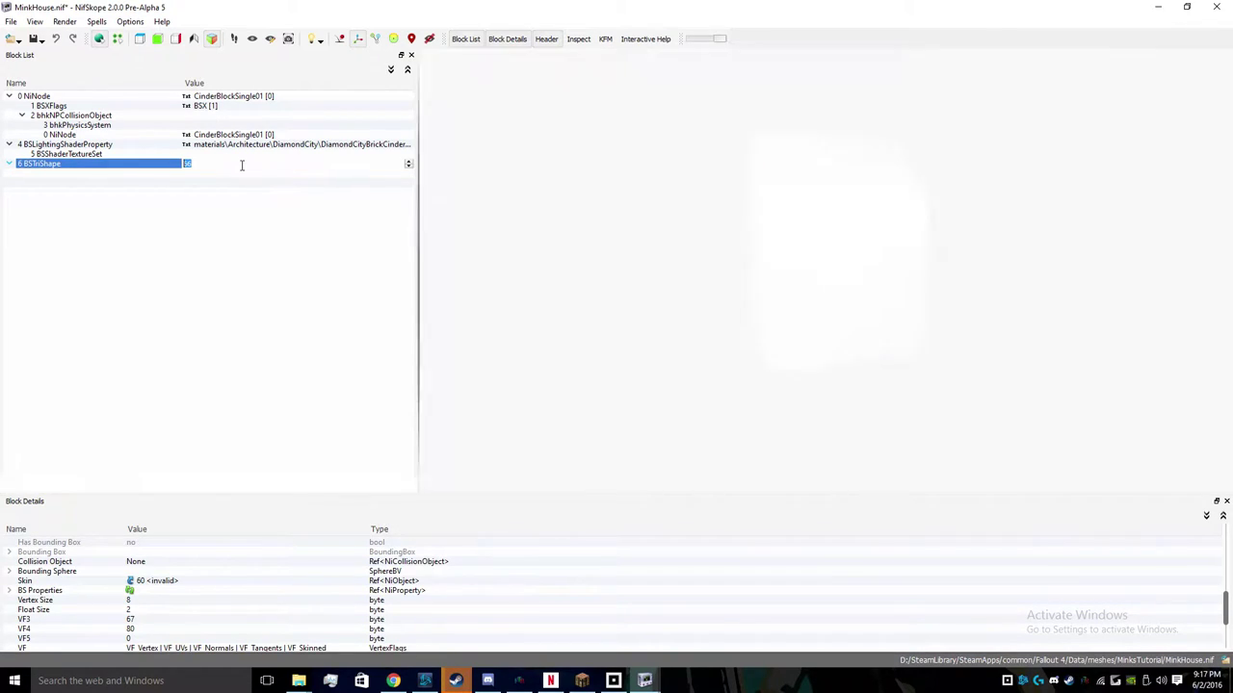
{"action": "type", "text": "1"}
{"action": "key", "text": "Return"}
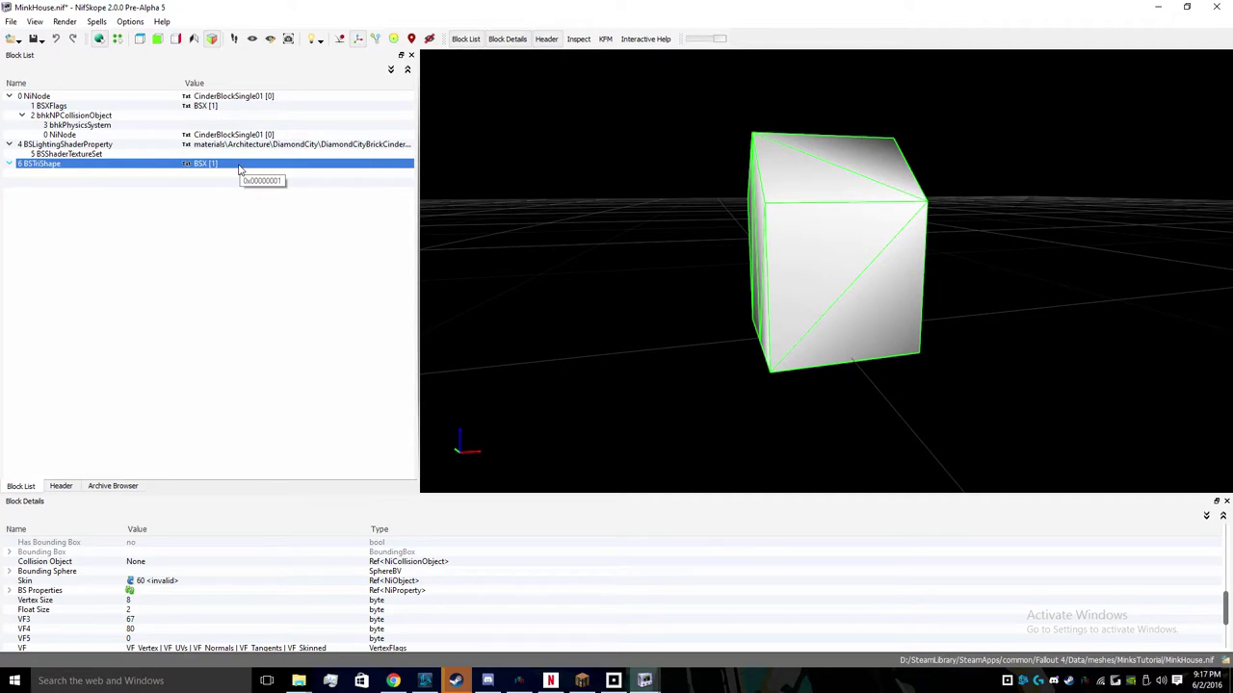
{"action": "left_click", "coordinate": [149, 145]}
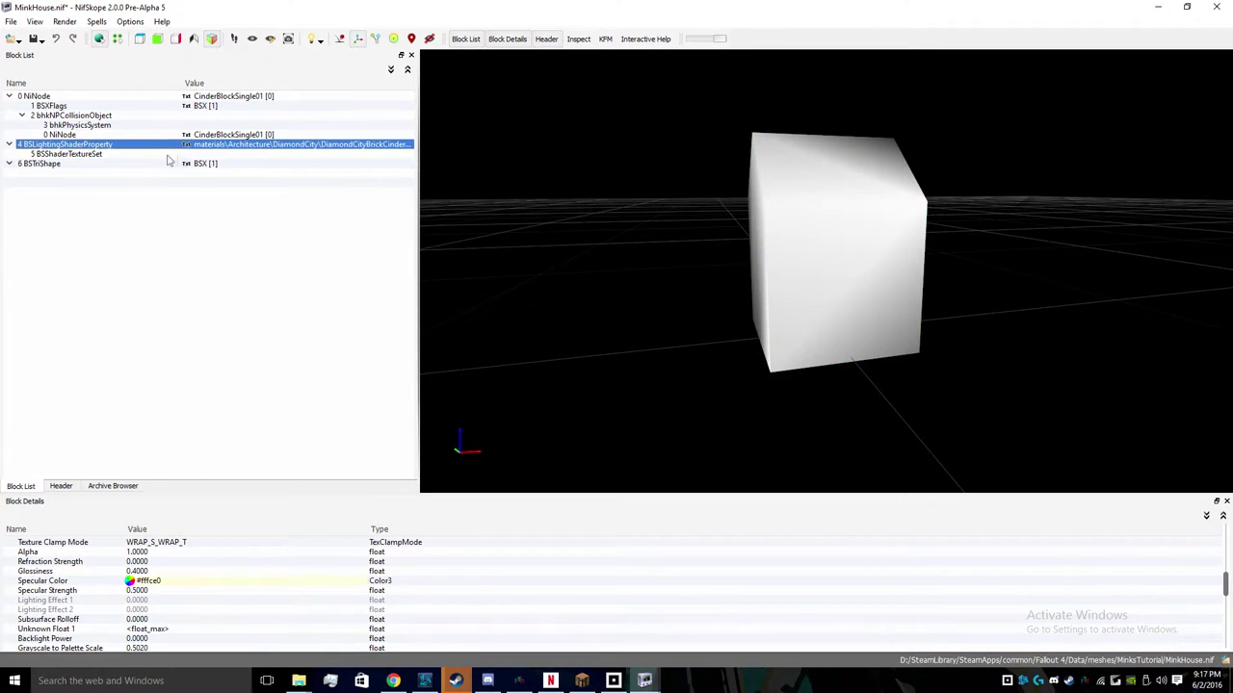
{"action": "left_click", "coordinate": [150, 175]}
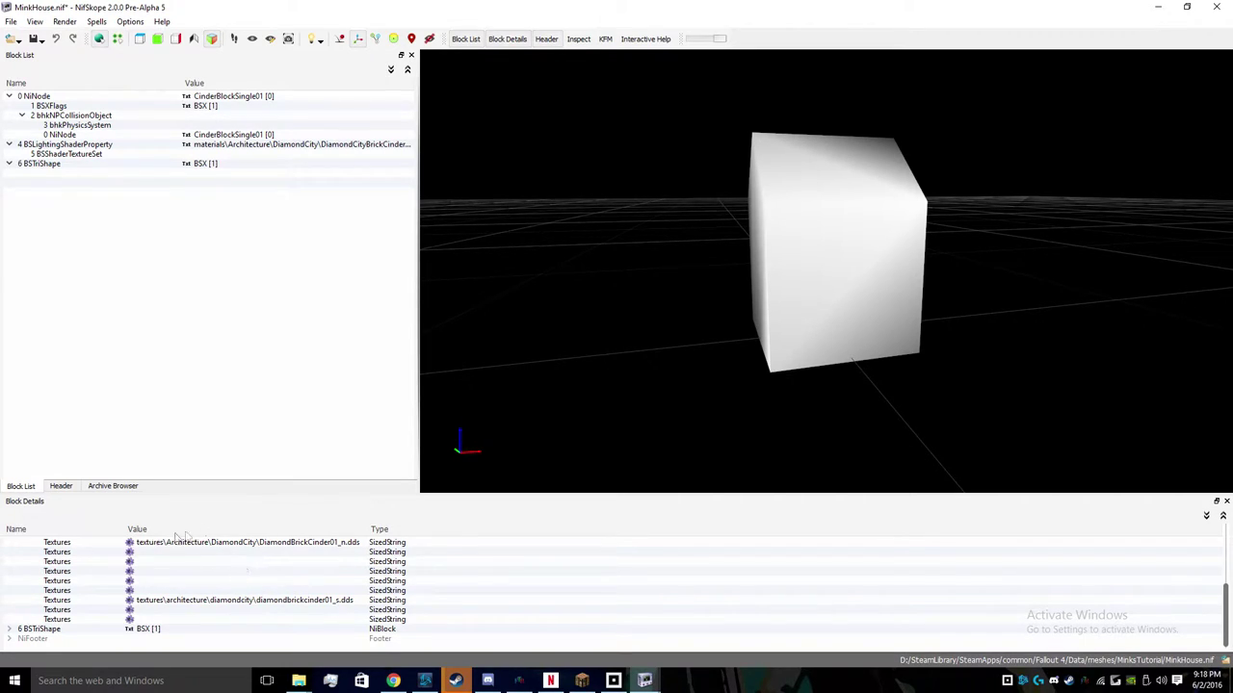
- Link the BSTriShape's BS Properties reference to shader block 4
{"action": "left_click", "coordinate": [48, 164]}
{"action": "right_click", "coordinate": [59, 162]}
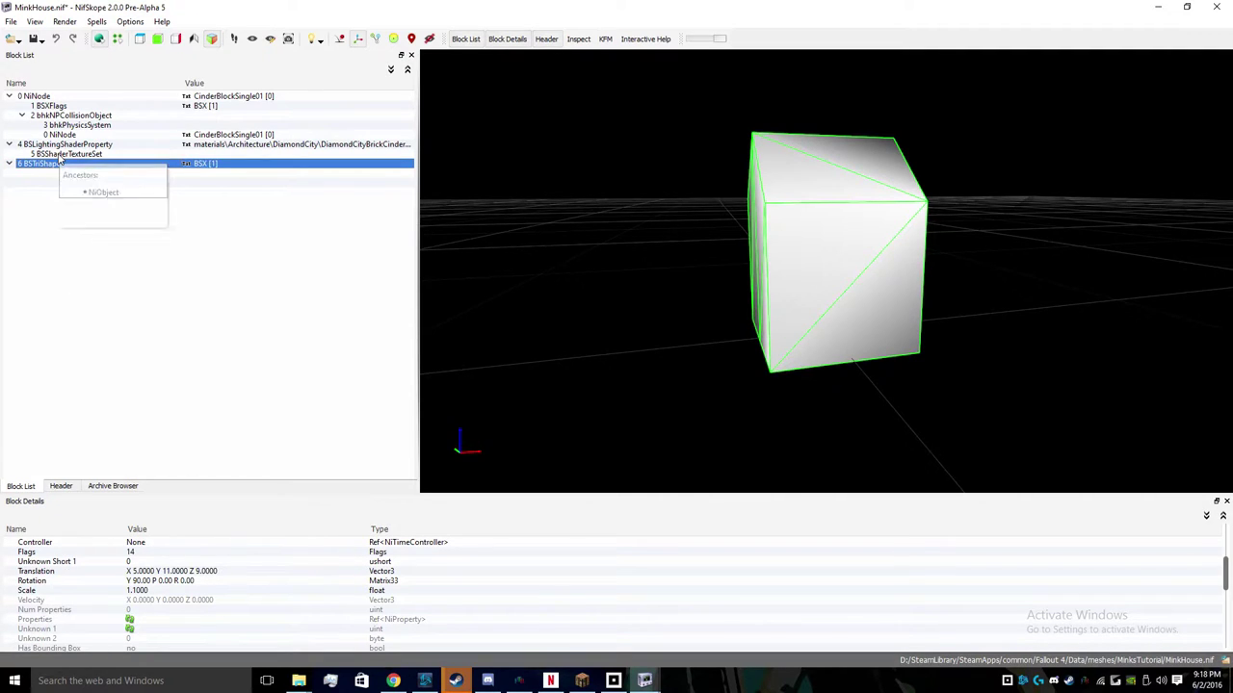
{"action": "left_click", "coordinate": [120, 429]}
{"action": "scroll", "coordinate": [117, 607], "scroll_direction": "down", "scroll_amount": 2}
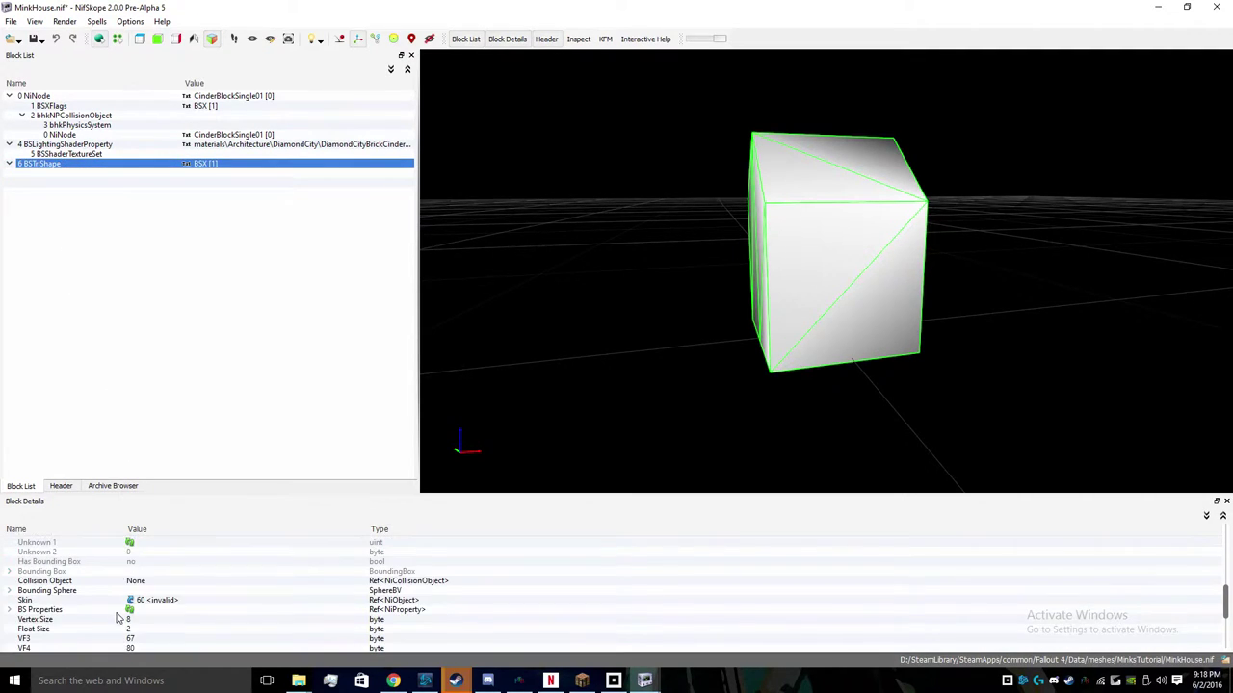
{"action": "scroll", "coordinate": [116, 617], "scroll_direction": "down", "scroll_amount": 3}
{"action": "scroll", "coordinate": [118, 631], "scroll_direction": "up", "scroll_amount": 3}
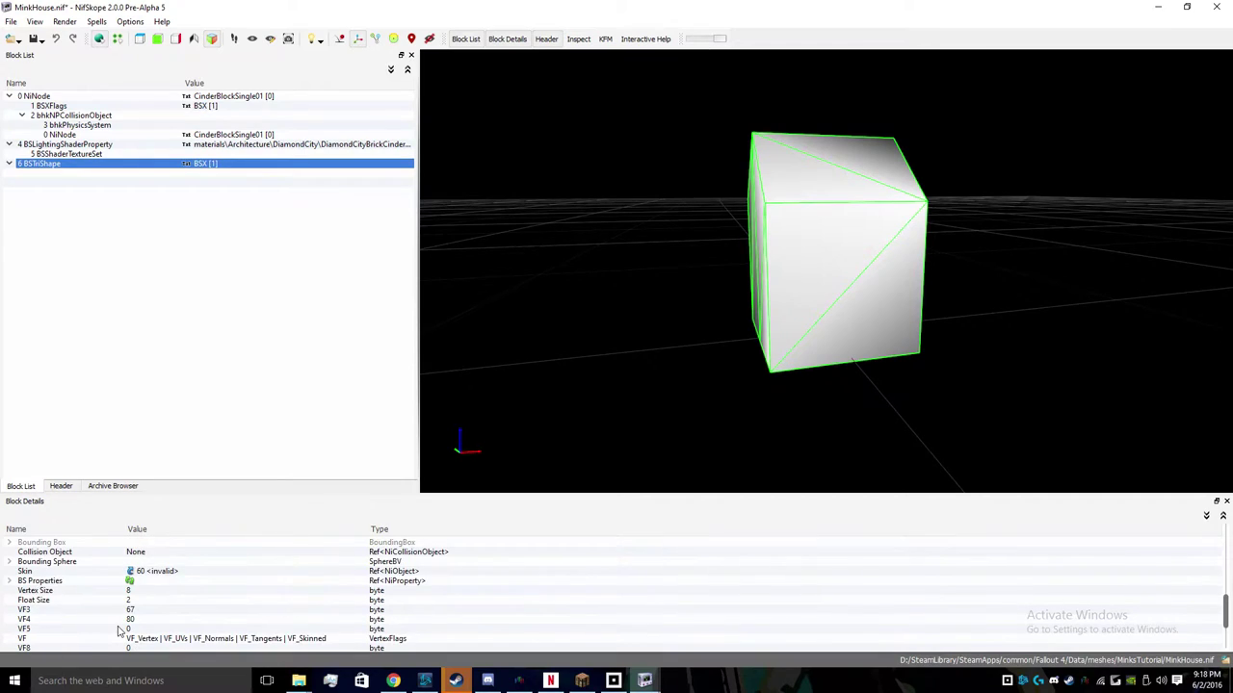
{"action": "scroll", "coordinate": [13, 587], "scroll_direction": "up", "scroll_amount": 1}
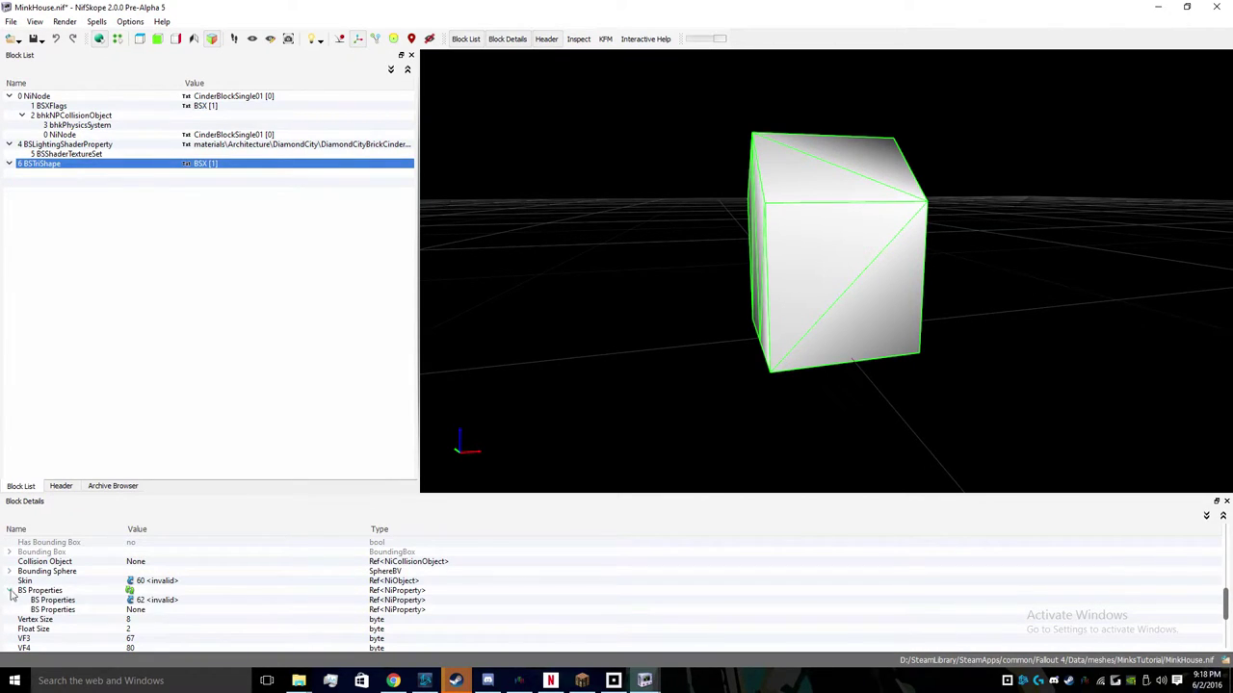
{"action": "double_click", "coordinate": [164, 602]}
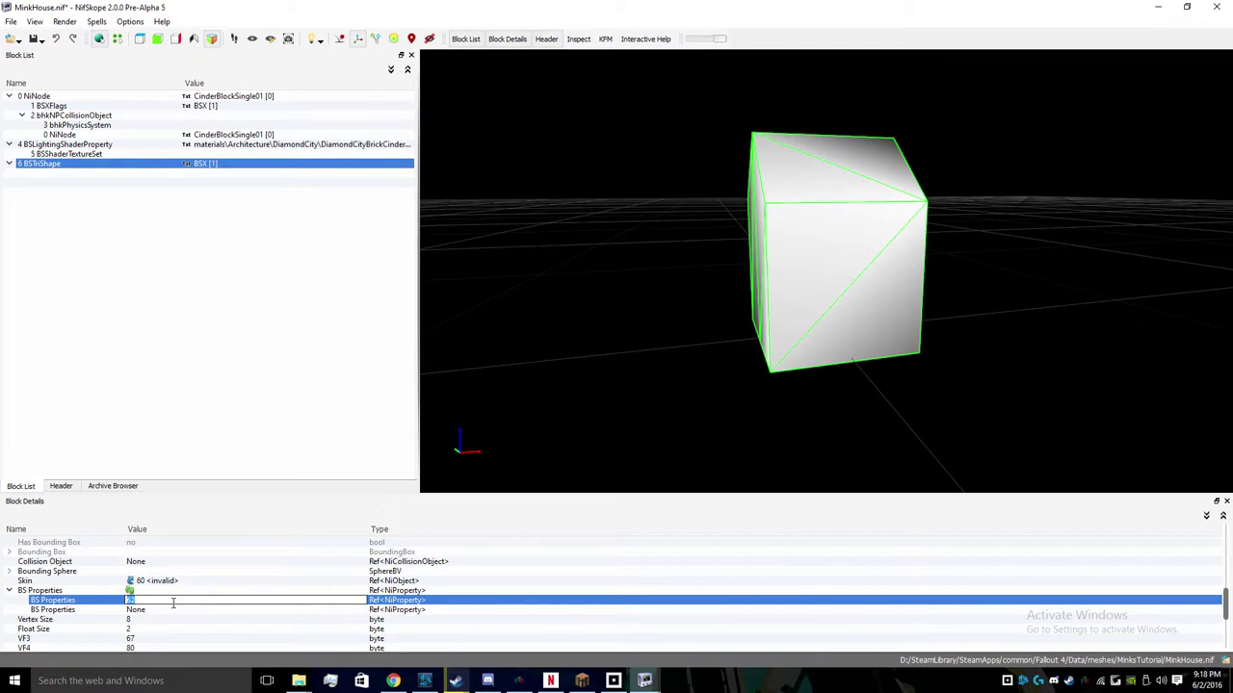
{"action": "type", "text": "4"}
{"action": "key", "text": "Return"}
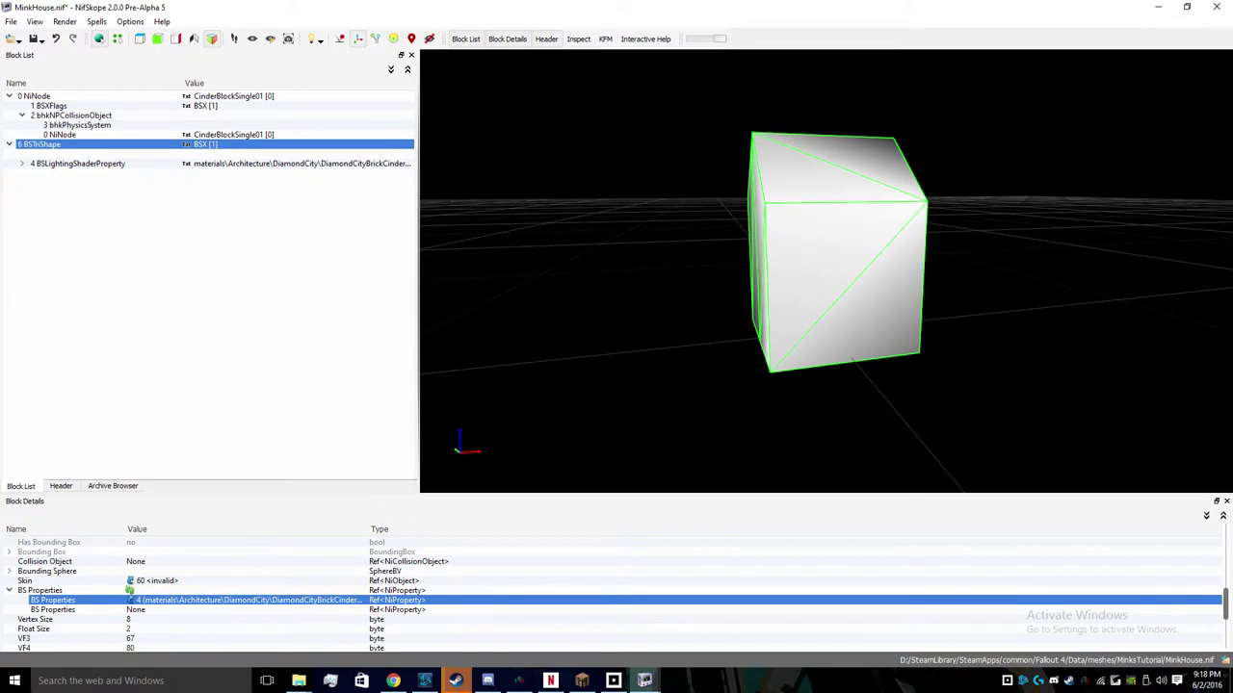
- Check the linked BSLightingShaderProperty and its texture set paths, then review the BSTriShape
{"action": "left_click", "coordinate": [178, 163]}
{"action": "left_click", "coordinate": [22, 164]}
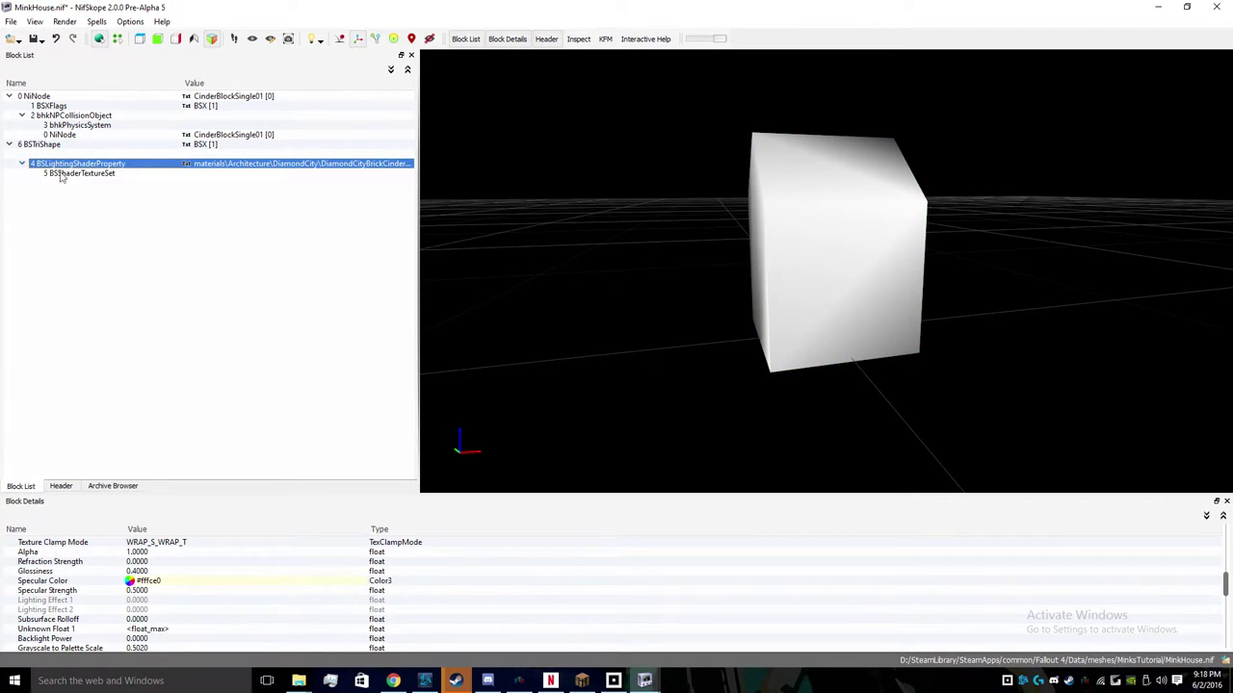
{"action": "left_click", "coordinate": [138, 163]}
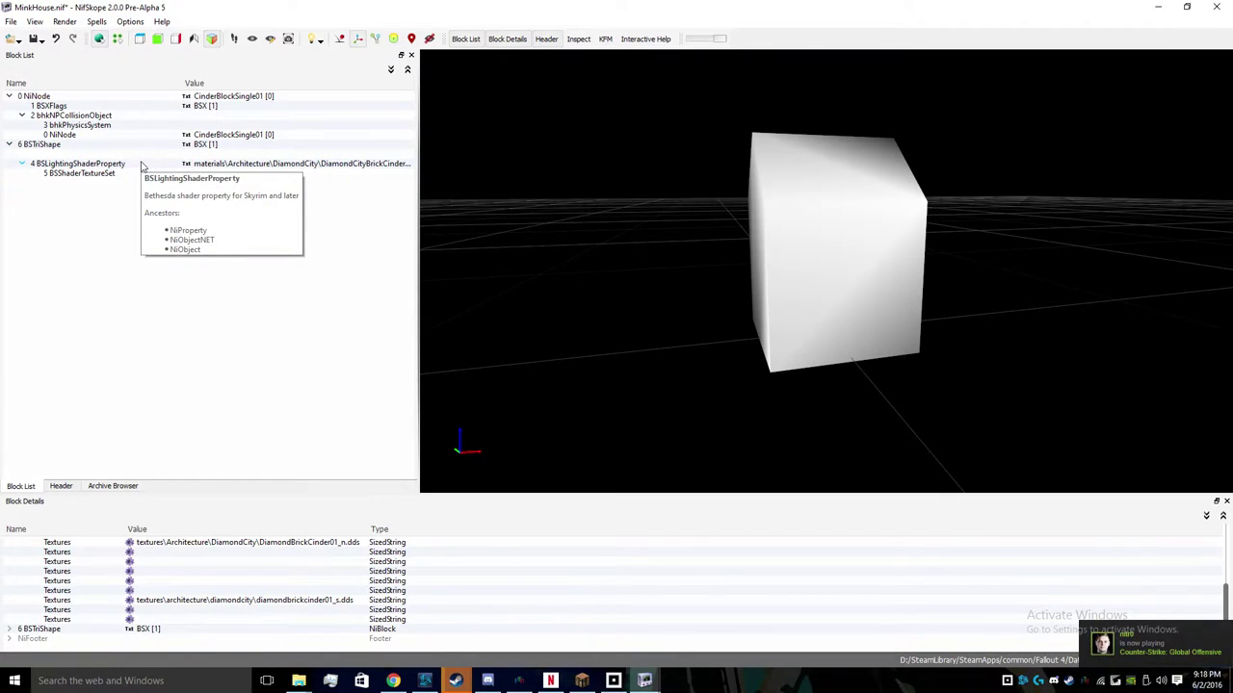
{"action": "left_click", "coordinate": [96, 145]}
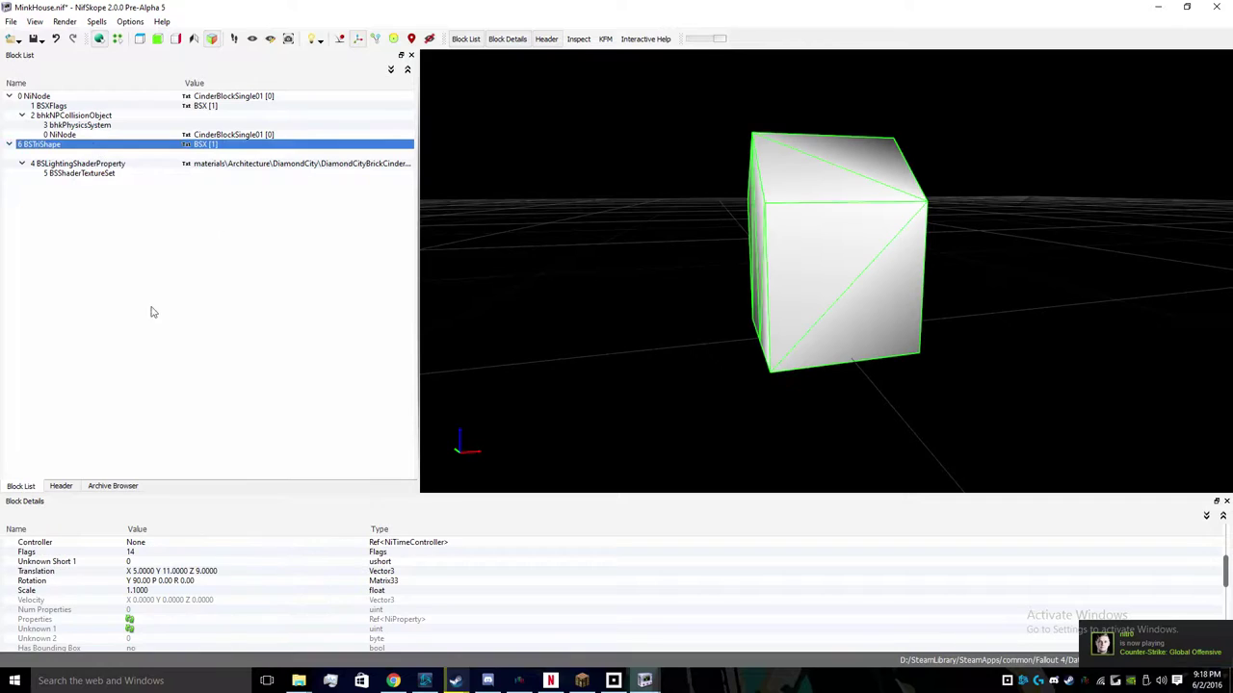
{"action": "scroll", "coordinate": [228, 559], "scroll_direction": "down", "scroll_amount": 5}
{"action": "scroll", "coordinate": [229, 594], "scroll_direction": "down", "scroll_amount": 2}
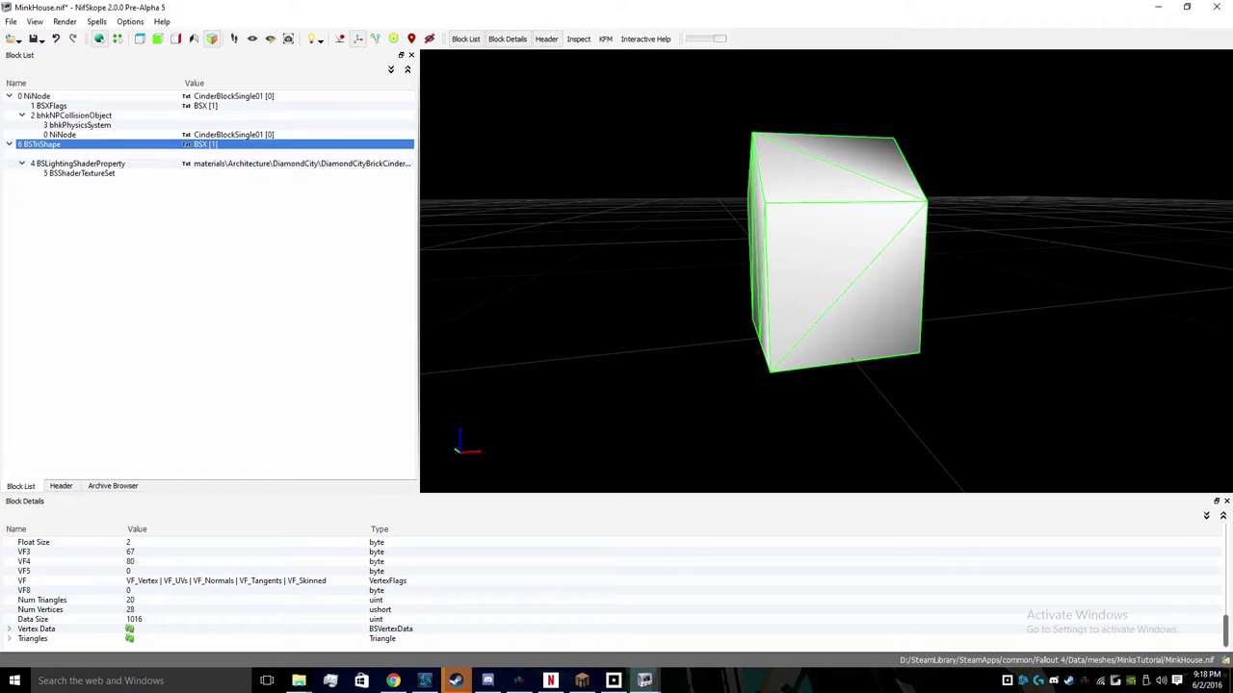
{"action": "scroll", "coordinate": [124, 620], "scroll_direction": "up", "scroll_amount": 2}
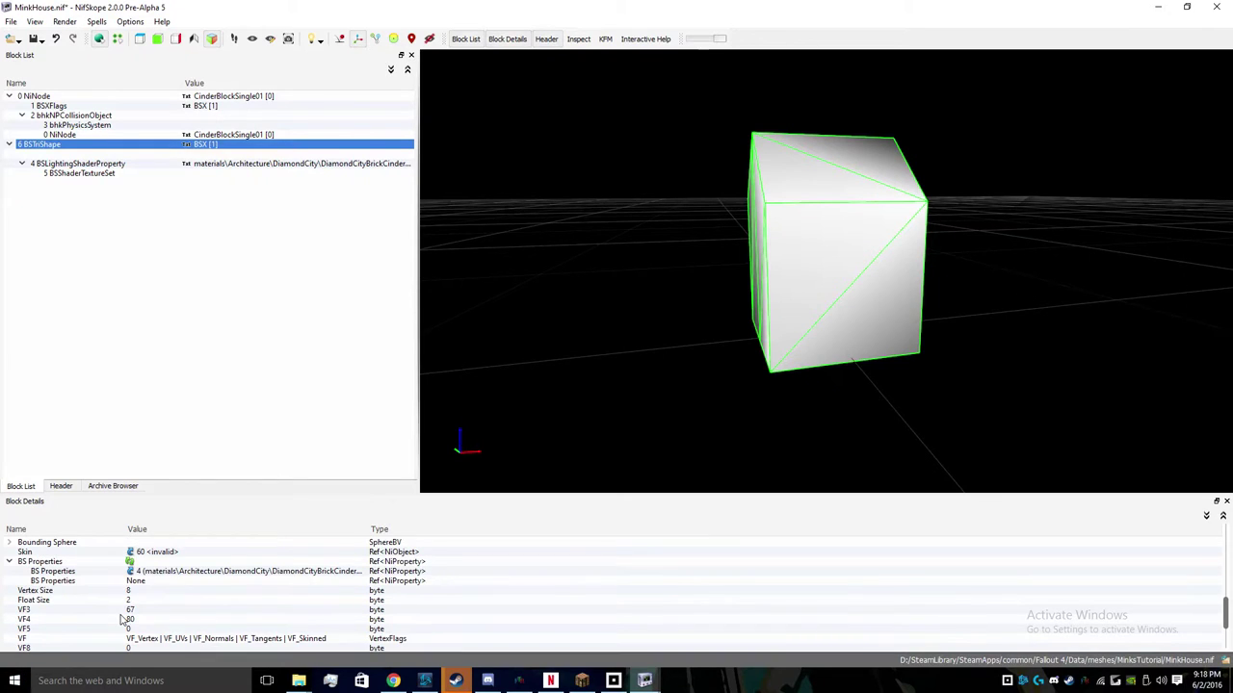
- Clear the BSTriShape's Skin reference from 60 to None
{"action": "double_click", "coordinate": [143, 553]}
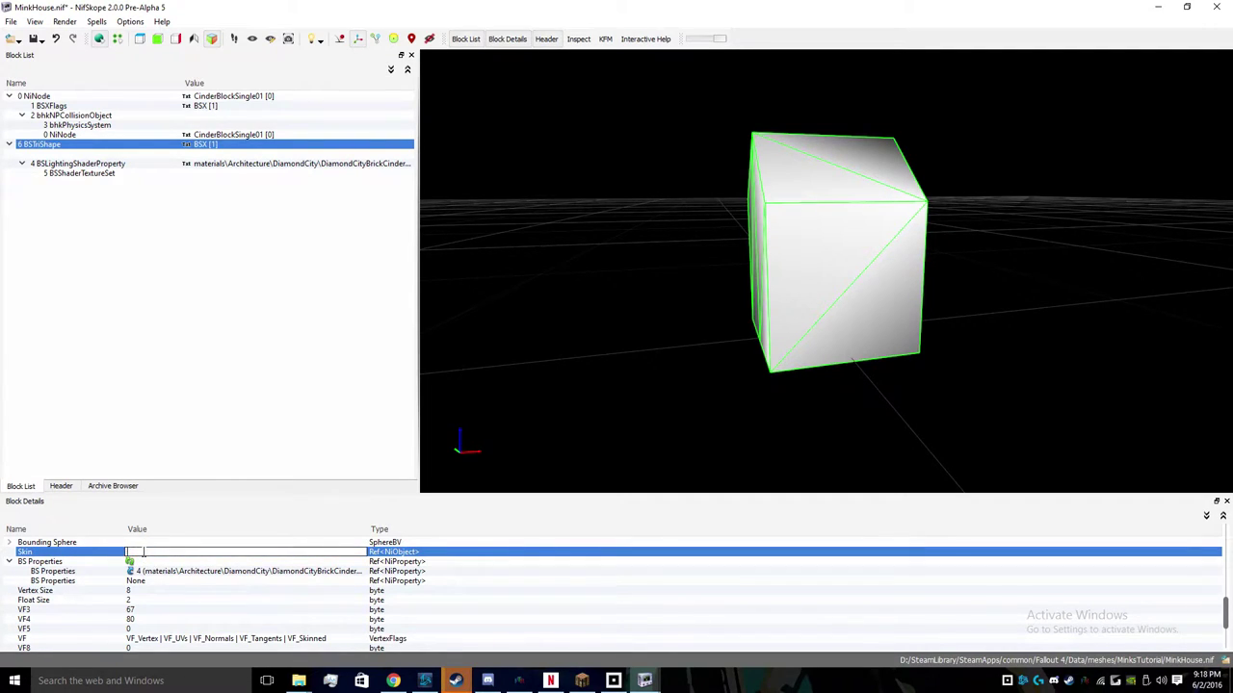
{"action": "key", "text": "Return"}
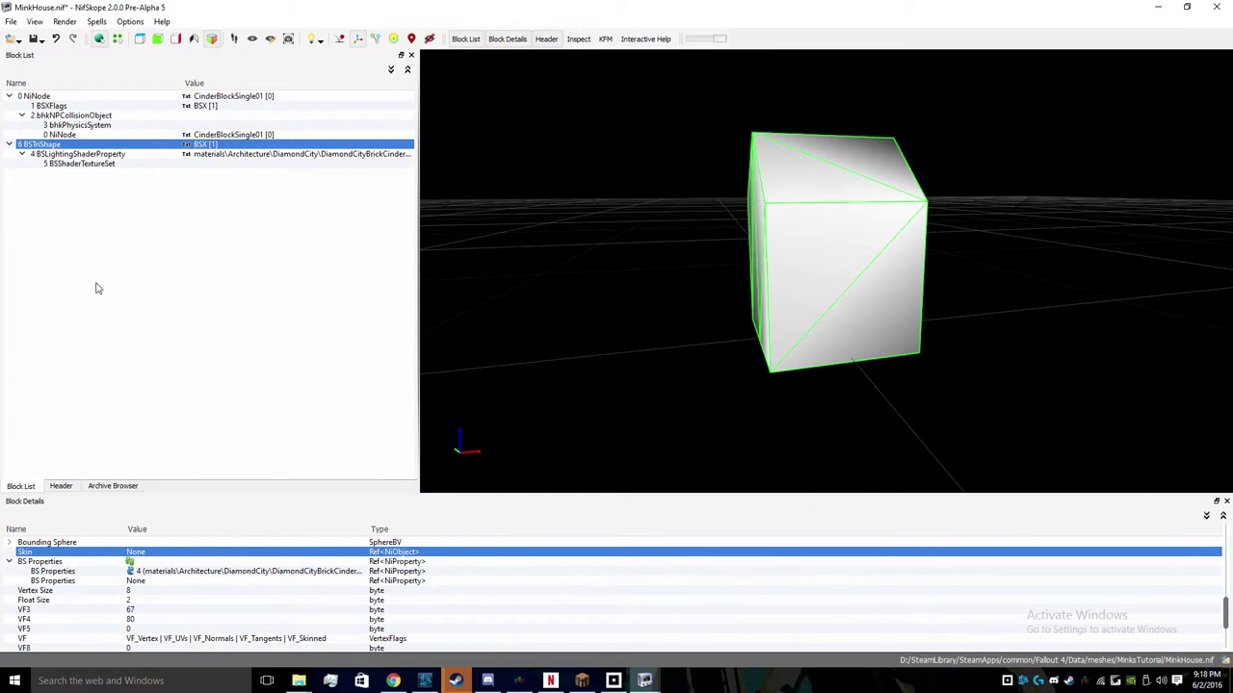
{"action": "left_click", "coordinate": [61, 154]}
{"action": "left_click", "coordinate": [53, 144]}
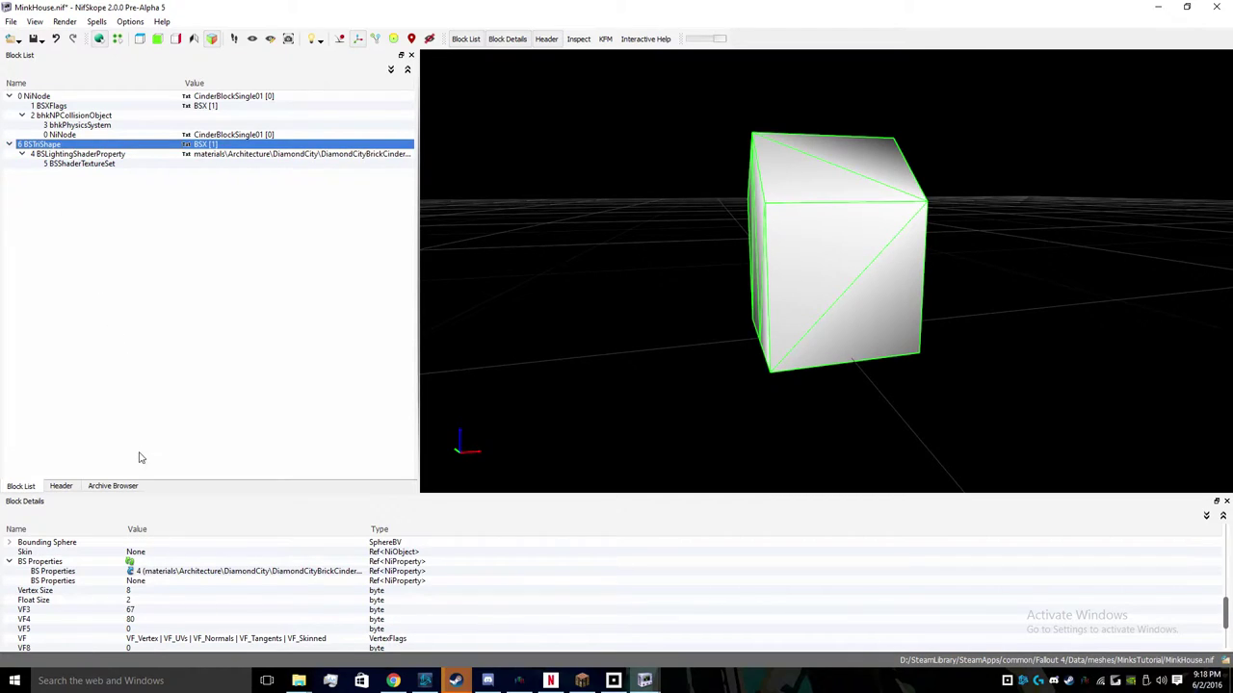
- Review the texture set's paths, edit the diffuse path and bring up the MinksTutorial folder window
{"action": "left_click", "coordinate": [77, 164]}
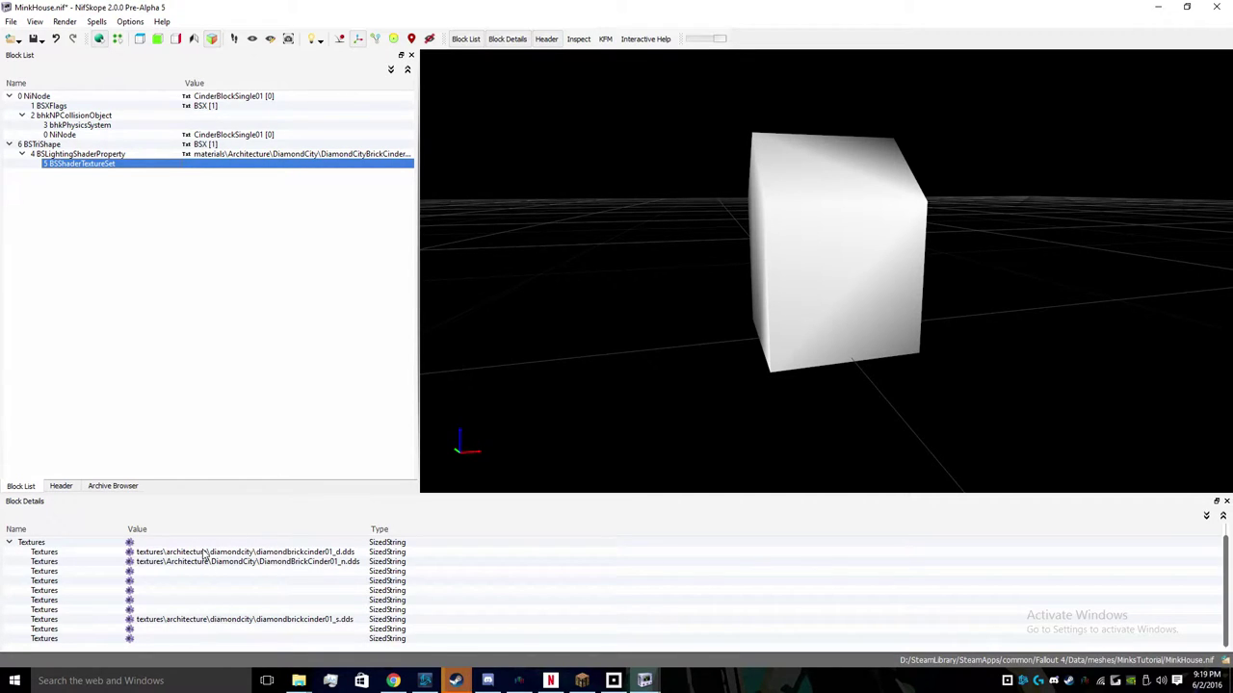
{"action": "left_click", "coordinate": [202, 552]}
{"action": "left_click", "coordinate": [206, 629]}
{"action": "left_click", "coordinate": [206, 620]}
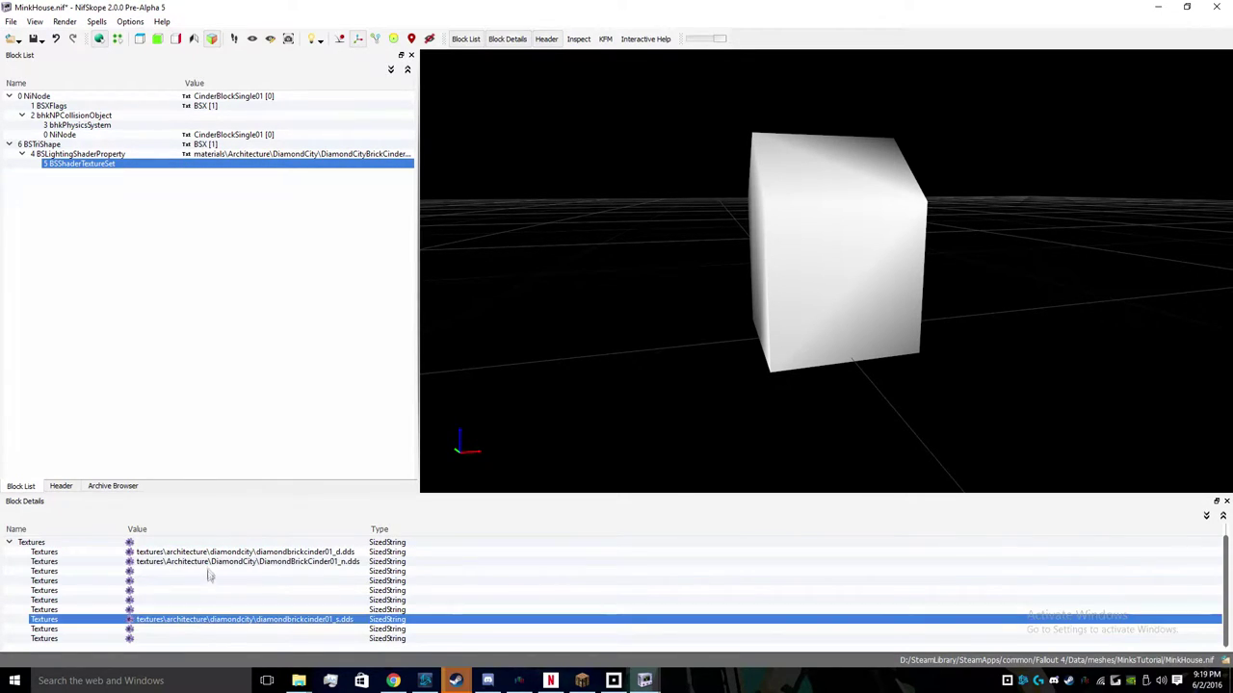
{"action": "left_click", "coordinate": [204, 562]}
{"action": "left_click", "coordinate": [200, 620]}
{"action": "left_click", "coordinate": [246, 555]}
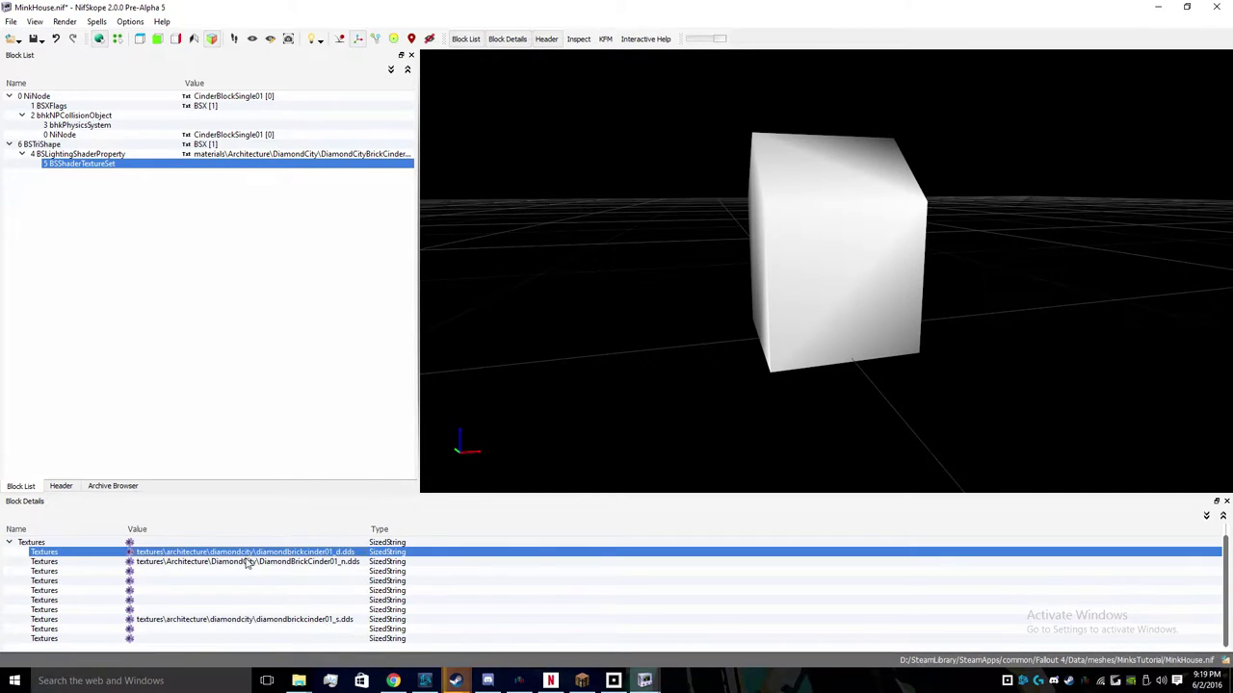
{"action": "left_click_drag", "start_coordinate": [497, 414], "coordinate": [443, 417]}
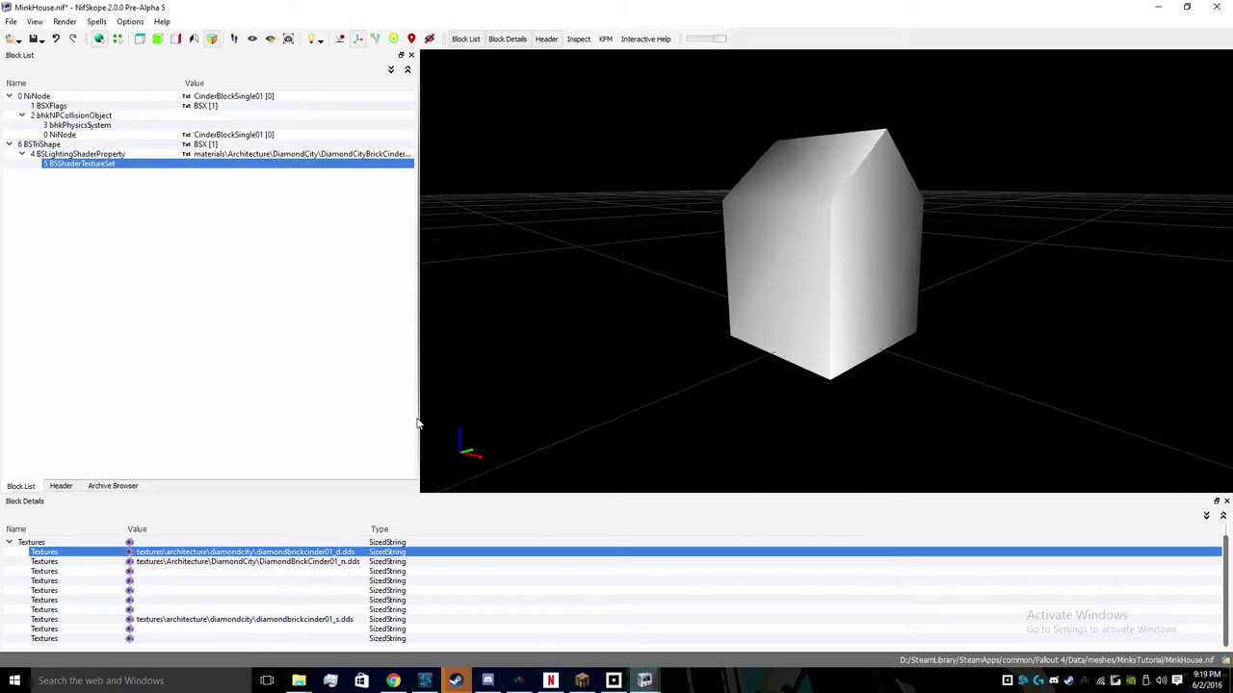
{"action": "double_click", "coordinate": [263, 555]}
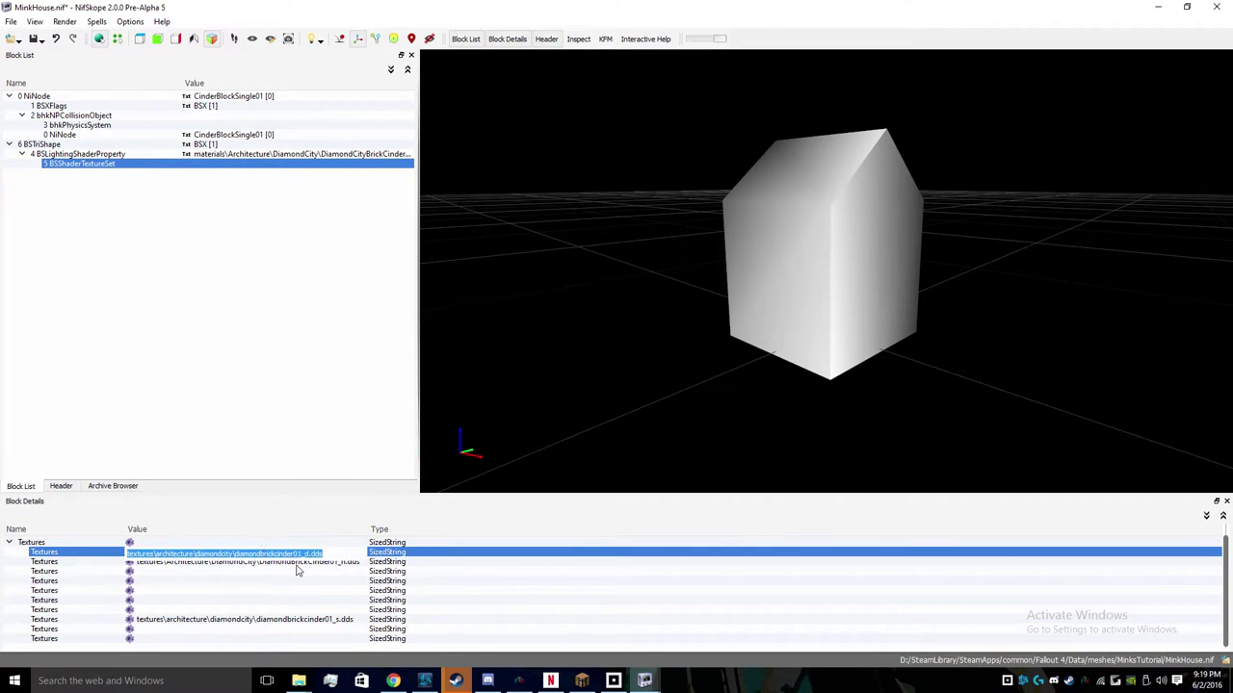
{"action": "mouse_move", "coordinate": [299, 682]}
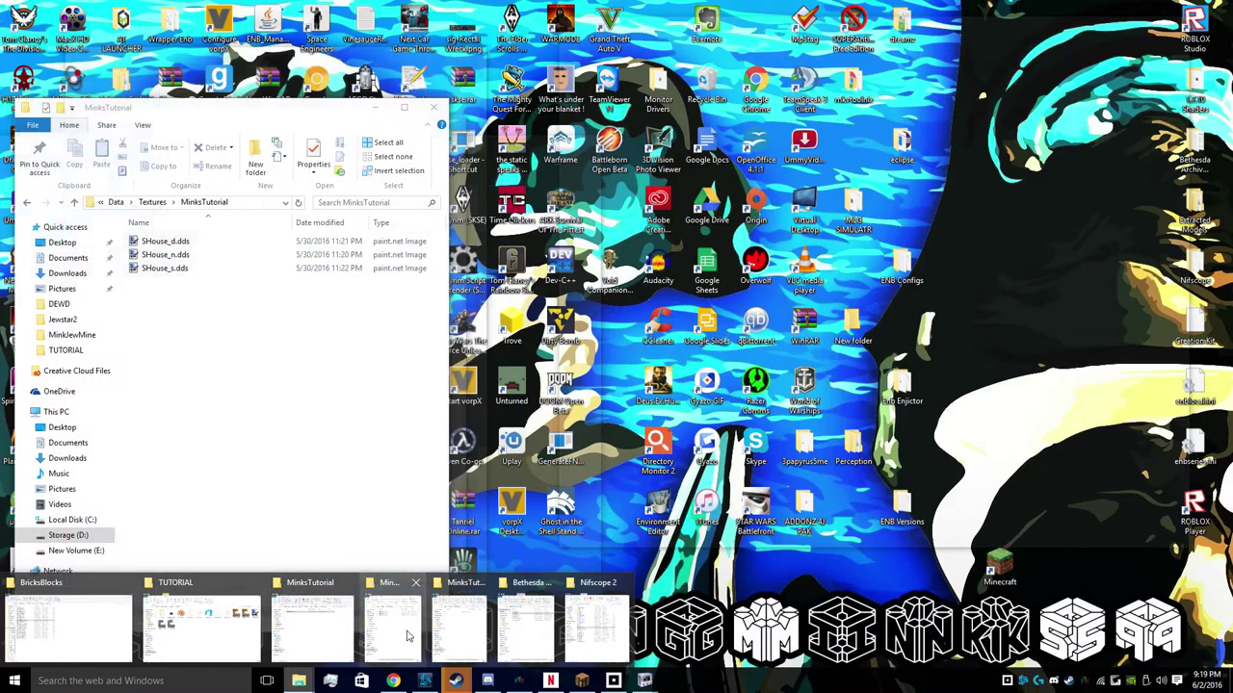
{"action": "left_click", "coordinate": [407, 635]}
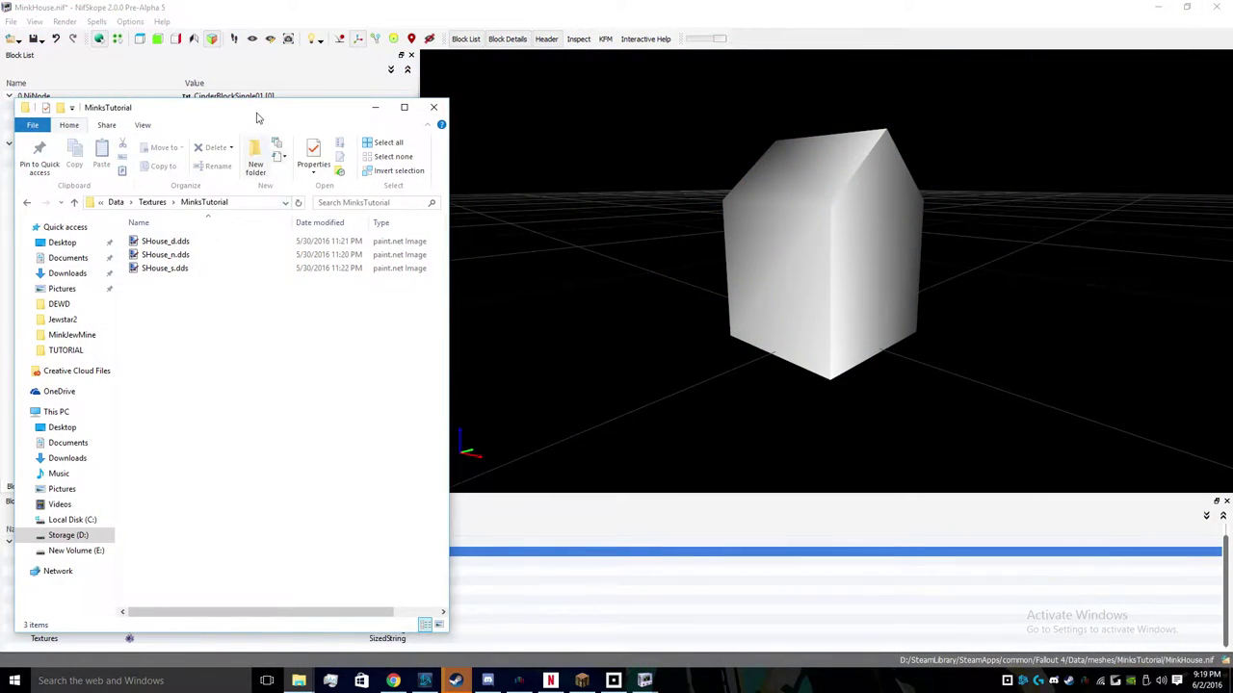
- Place the MinksTutorial folder window beside NifSkope and start editing its address path
{"action": "left_click_drag", "start_coordinate": [259, 120], "coordinate": [867, 108]}
{"action": "left_click", "coordinate": [845, 192]}
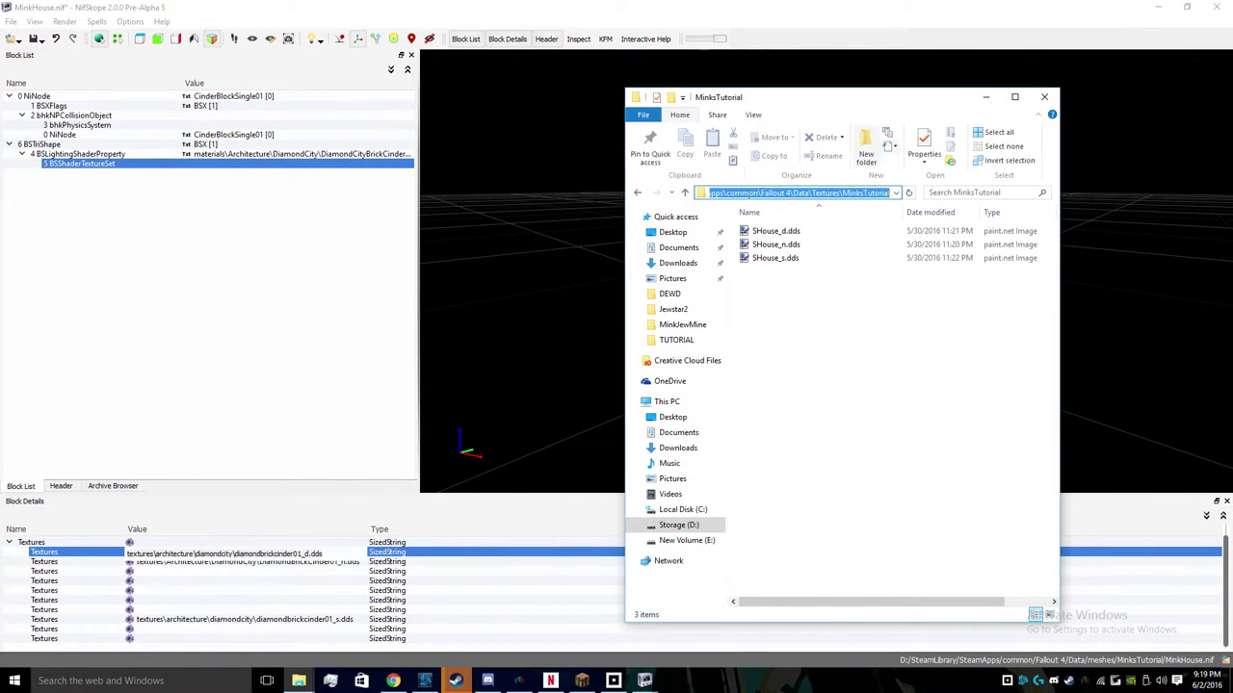
{"action": "left_click", "coordinate": [750, 193]}
{"action": "left_click_drag", "start_coordinate": [812, 192], "coordinate": [924, 193]}
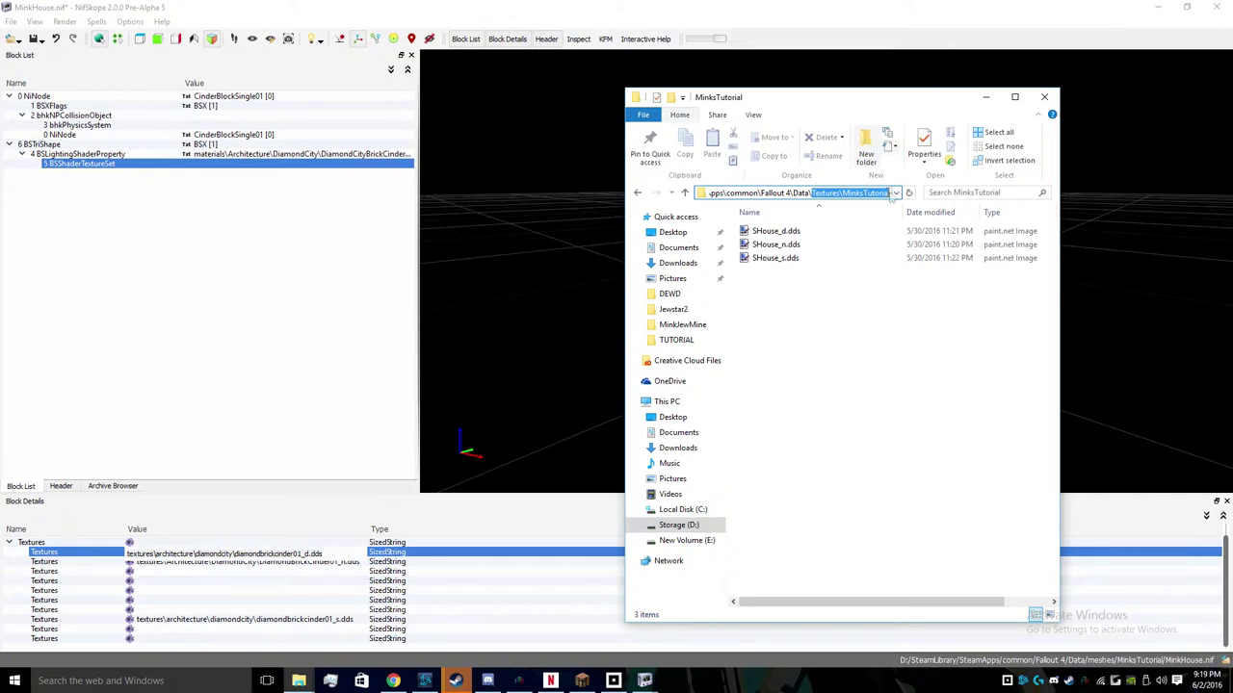
{"action": "right_click", "coordinate": [894, 195]}
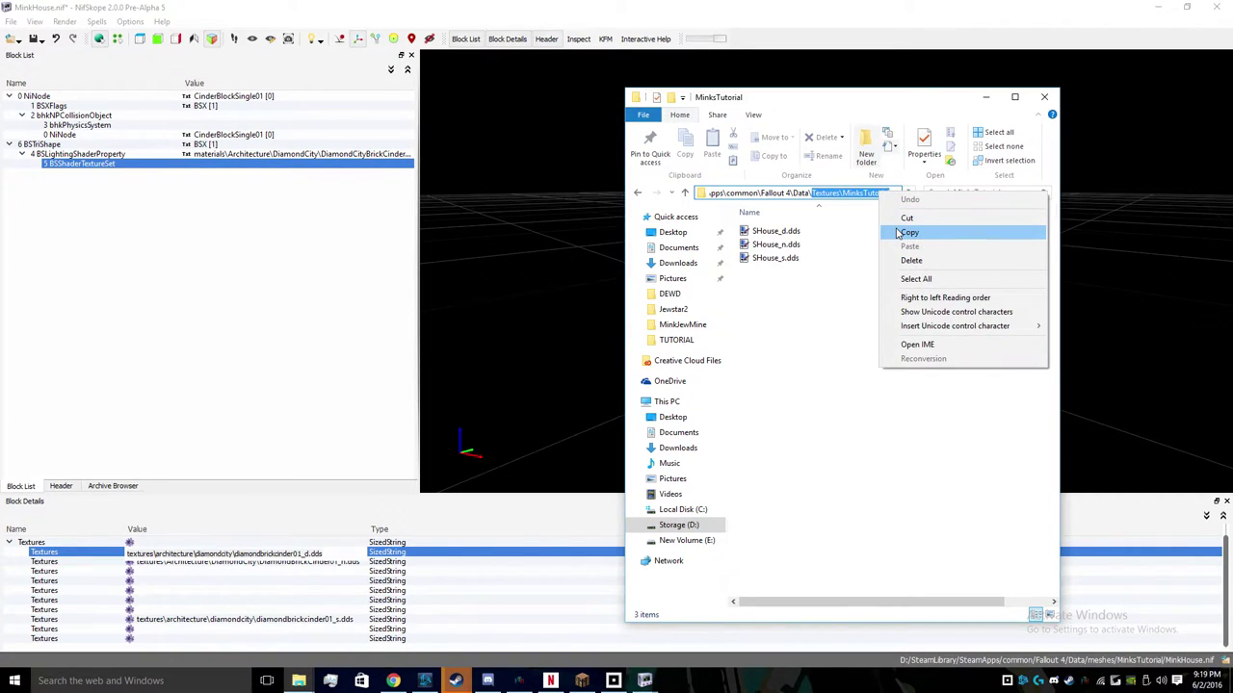
{"action": "left_click", "coordinate": [851, 196]}
{"action": "left_click_drag", "start_coordinate": [863, 194], "coordinate": [892, 197]}
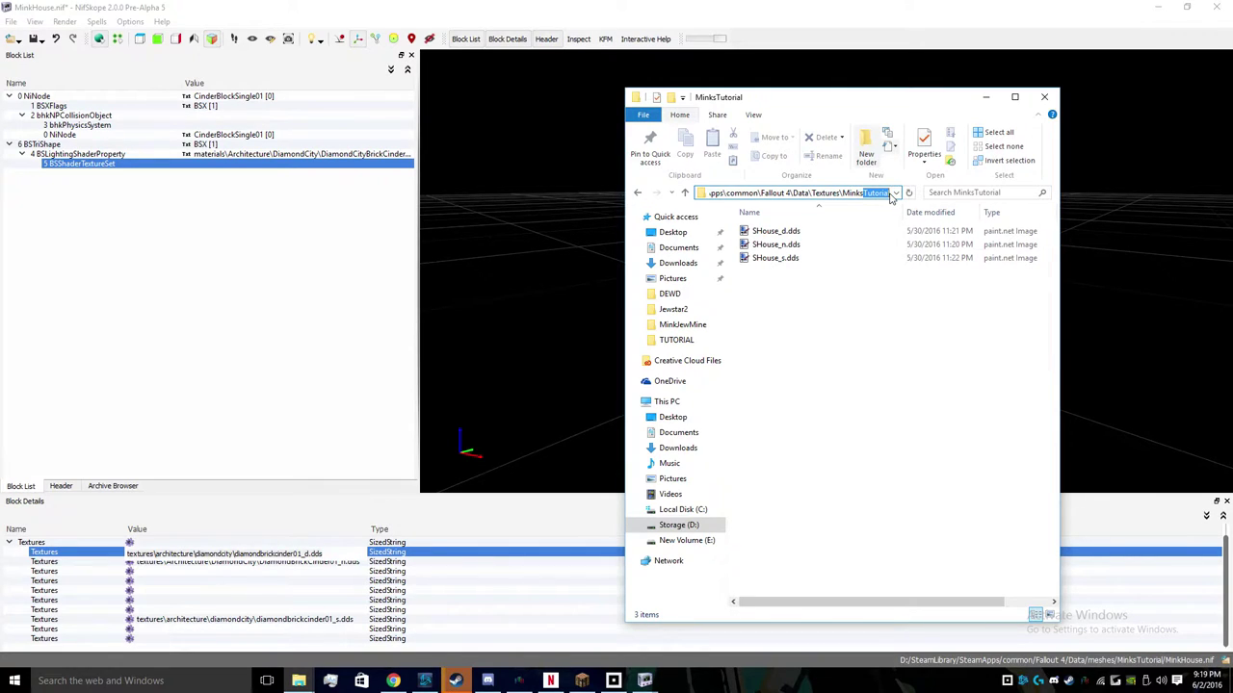
{"action": "left_click", "coordinate": [888, 195]}
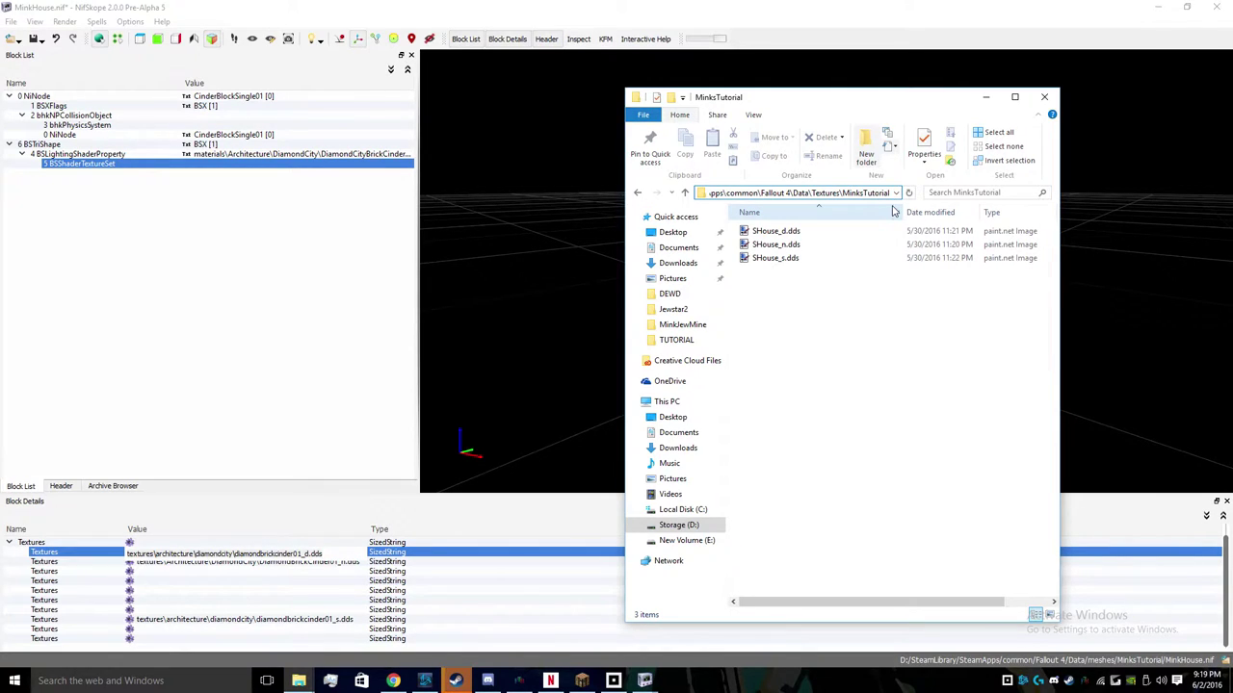
{"action": "type", "text": "\\"}
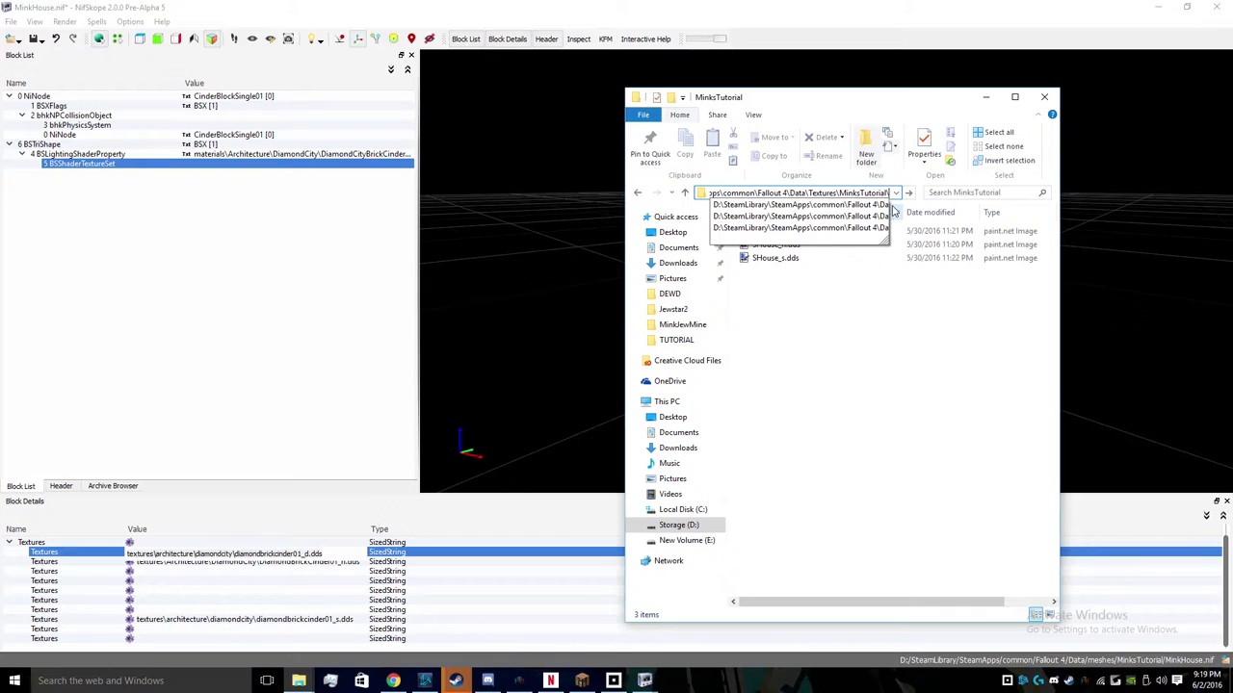
{"action": "left_click", "coordinate": [1052, 173]}
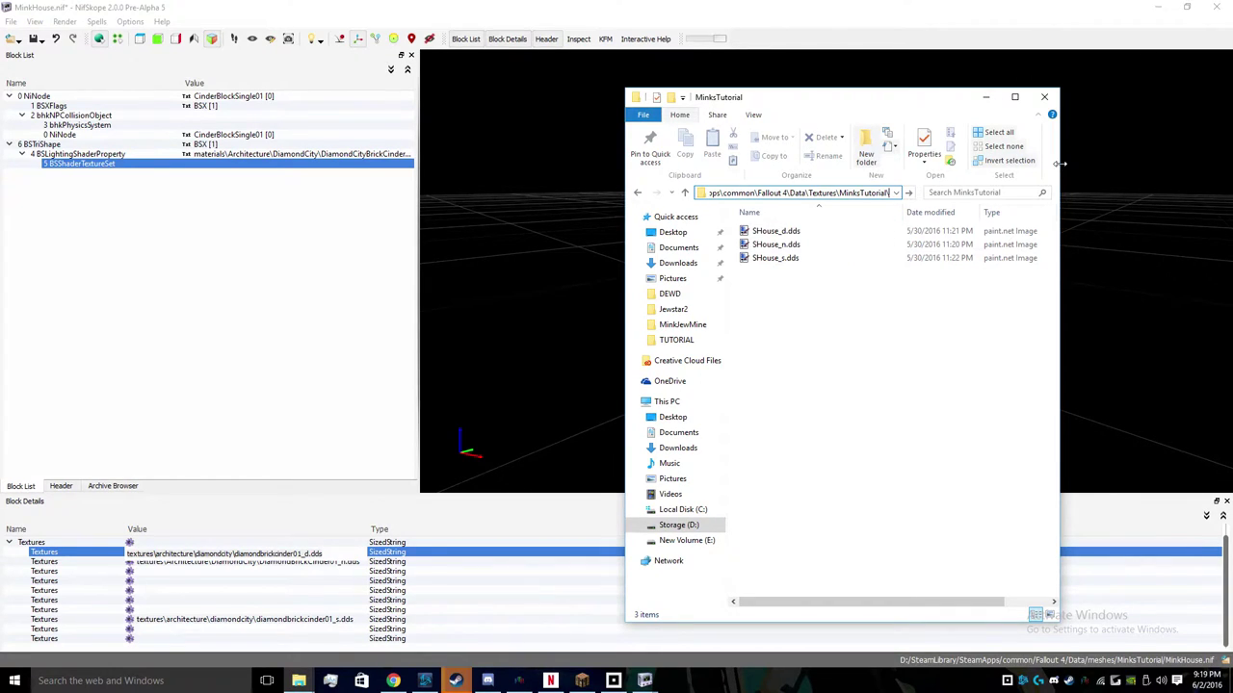
{"action": "left_click_drag", "start_coordinate": [1060, 164], "coordinate": [1229, 169]}
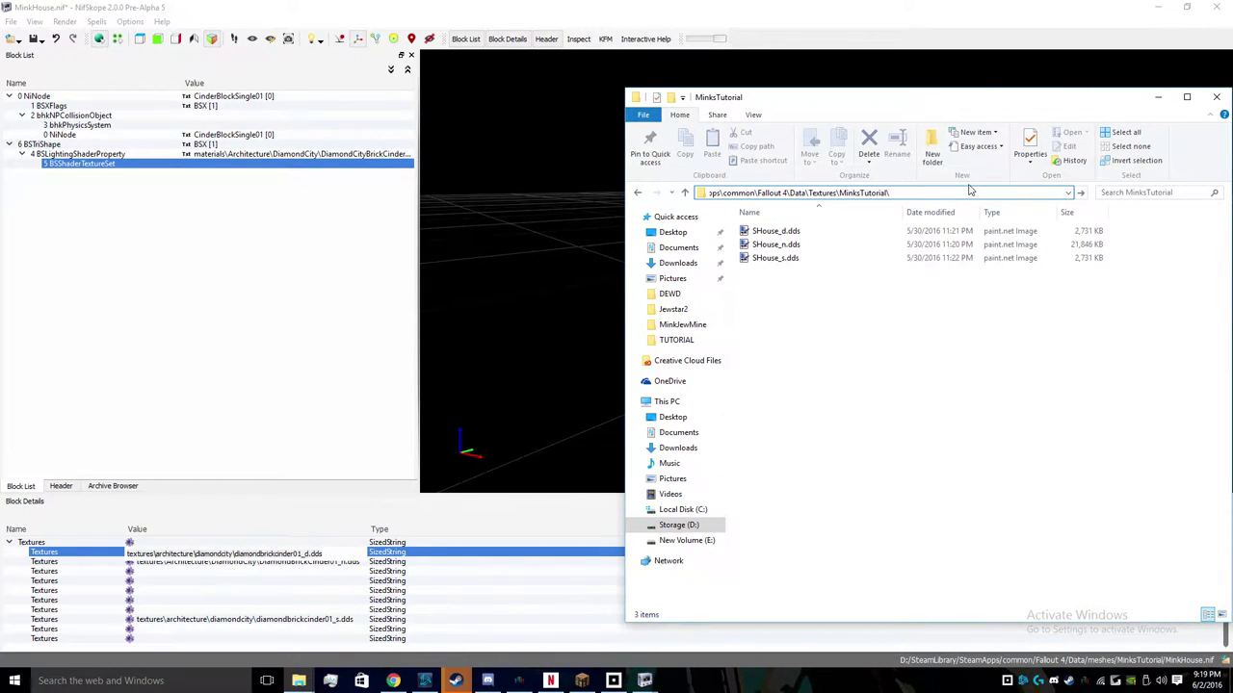
- Copy the relative path Textures\MinksTutorial\SHouse_d.dds and select the old diffuse path's tail in NifSkope
{"action": "left_click", "coordinate": [970, 190]}
{"action": "key", "text": "Down"}
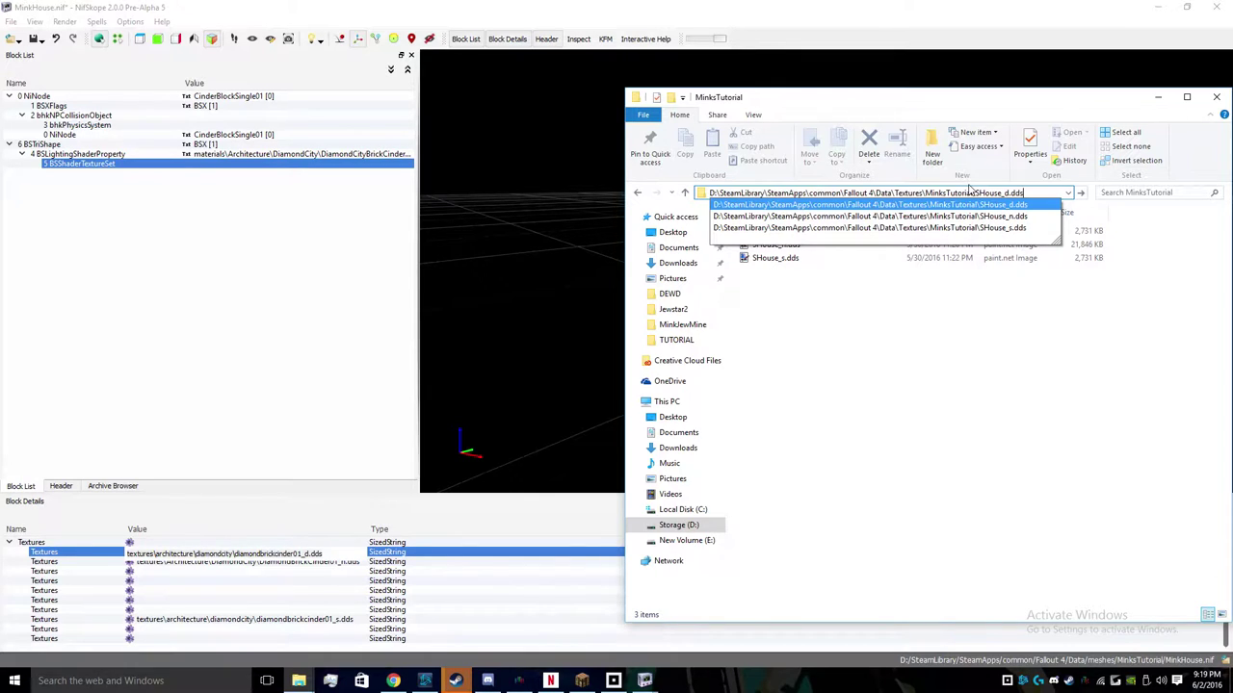
{"action": "mouse_move", "coordinate": [1039, 192]}
{"action": "left_mouse_down"}
{"action": "mouse_move", "coordinate": [895, 194]}
{"action": "mouse_move", "coordinate": [1026, 193]}
{"action": "left_mouse_up"}
{"action": "left_click", "coordinate": [895, 193]}
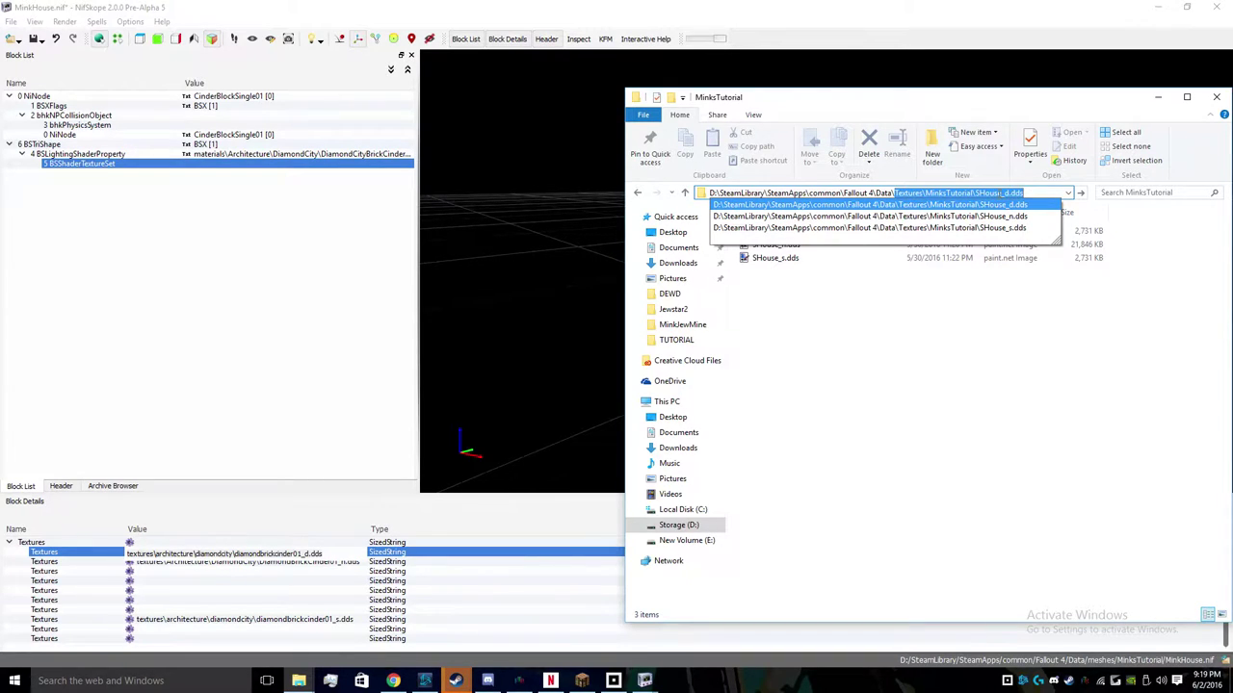
{"action": "right_click", "coordinate": [1026, 194]}
{"action": "left_click", "coordinate": [1030, 232]}
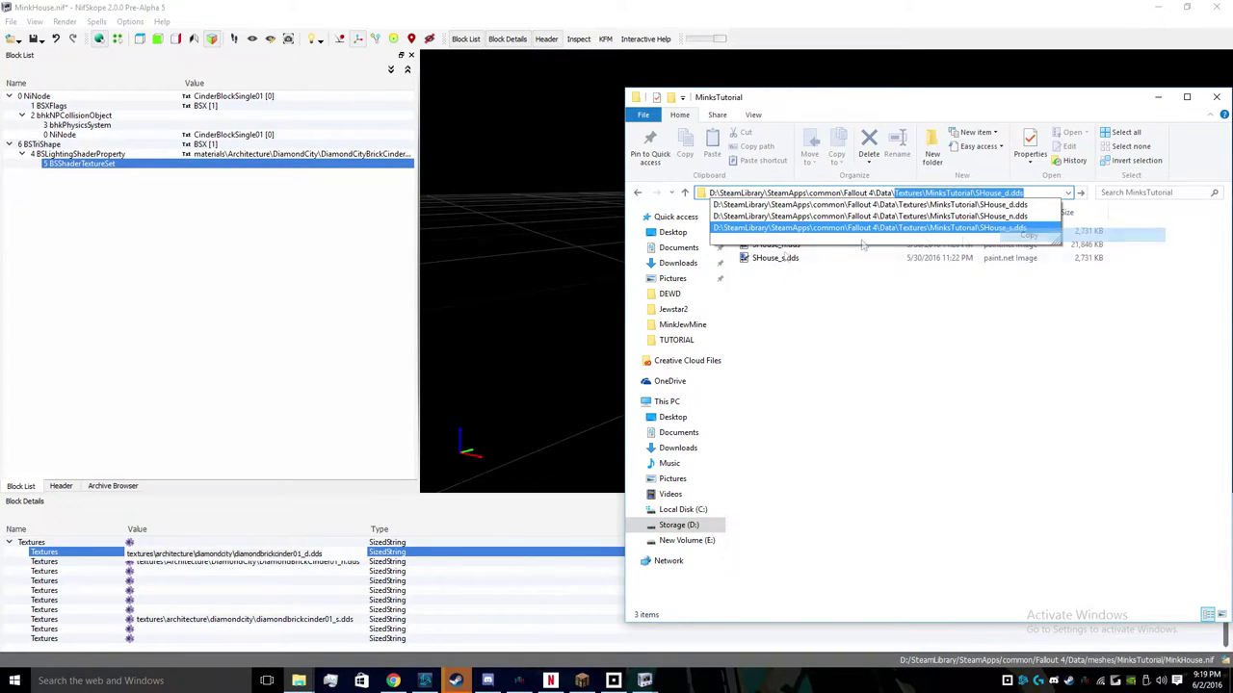
{"action": "left_click", "coordinate": [327, 554]}
{"action": "left_click_drag", "start_coordinate": [327, 555], "coordinate": [192, 554]}
- Replace the first two texture paths with MinksTutorial SHouse_d.dds and SHouse_n.dds
{"action": "left_click", "coordinate": [328, 556]}
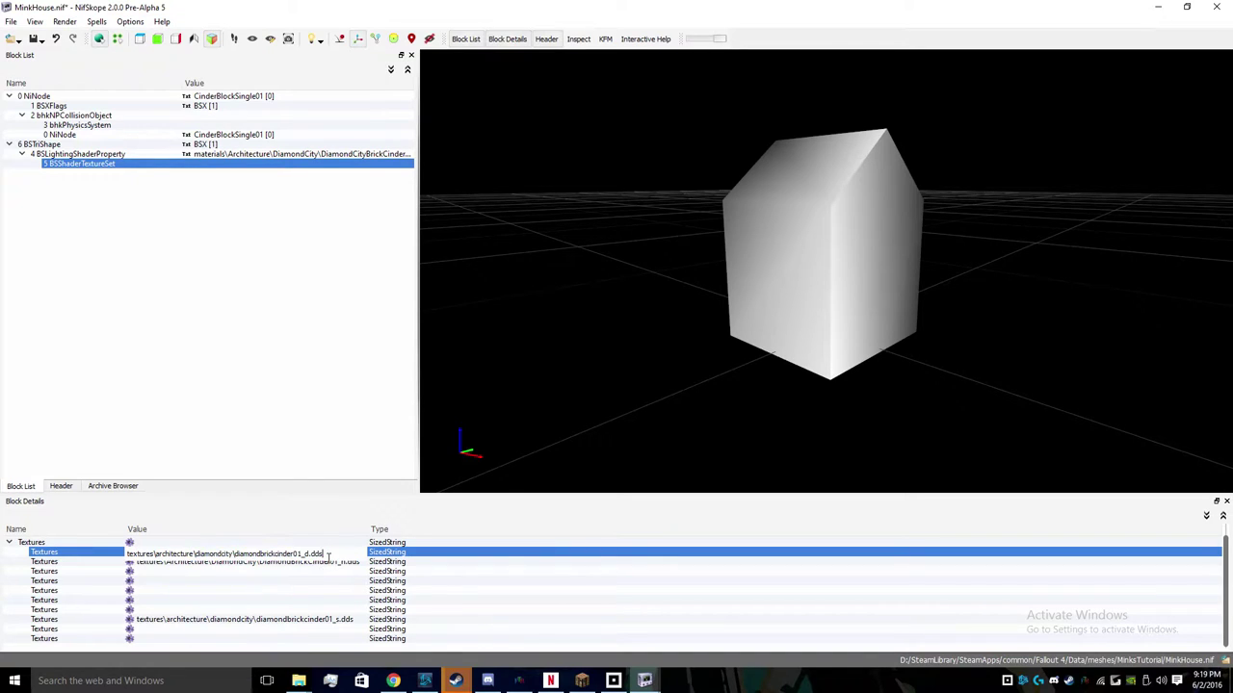
{"action": "left_click_drag", "start_coordinate": [328, 556], "coordinate": [78, 546]}
{"action": "key", "text": "ctrl+v"}
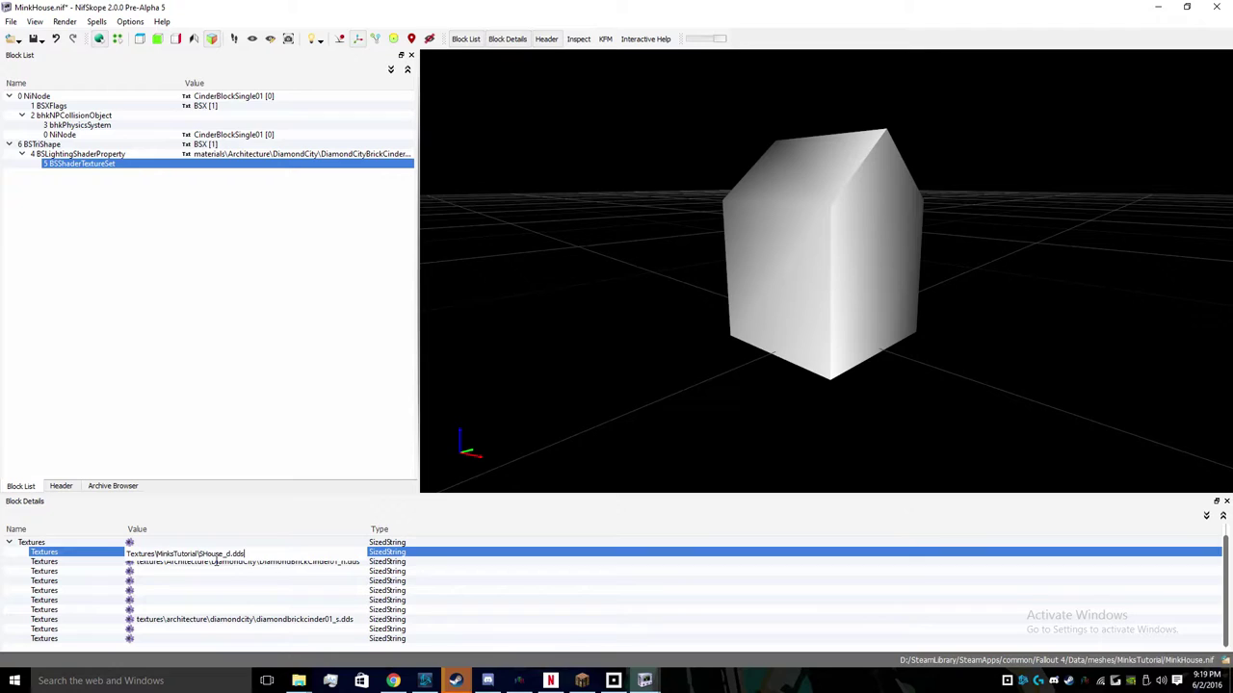
{"action": "left_click", "coordinate": [220, 567]}
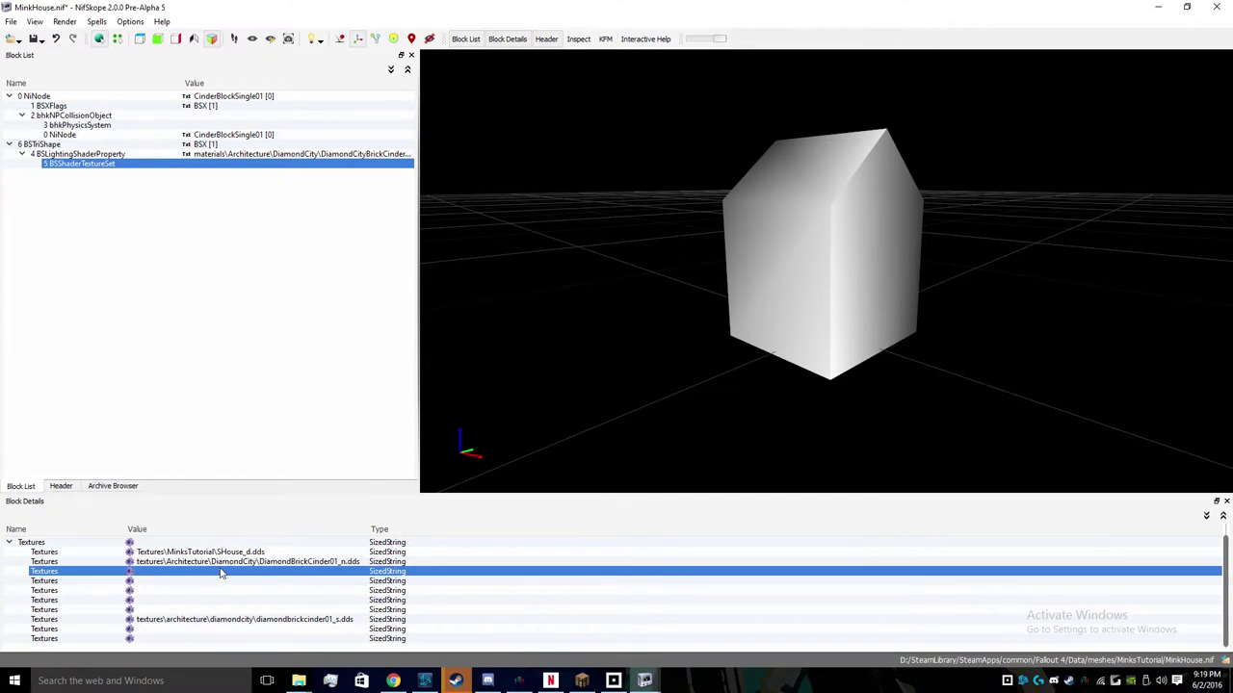
{"action": "left_click", "coordinate": [216, 568]}
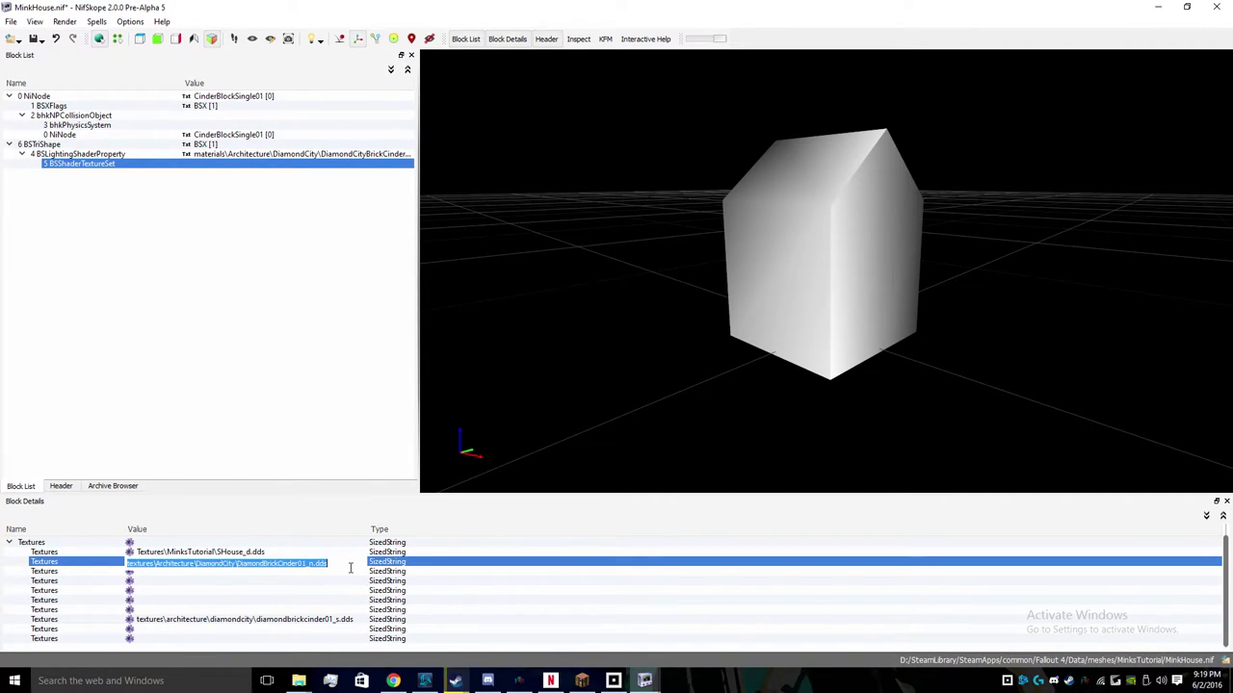
{"action": "key", "text": "ctrl+v"}
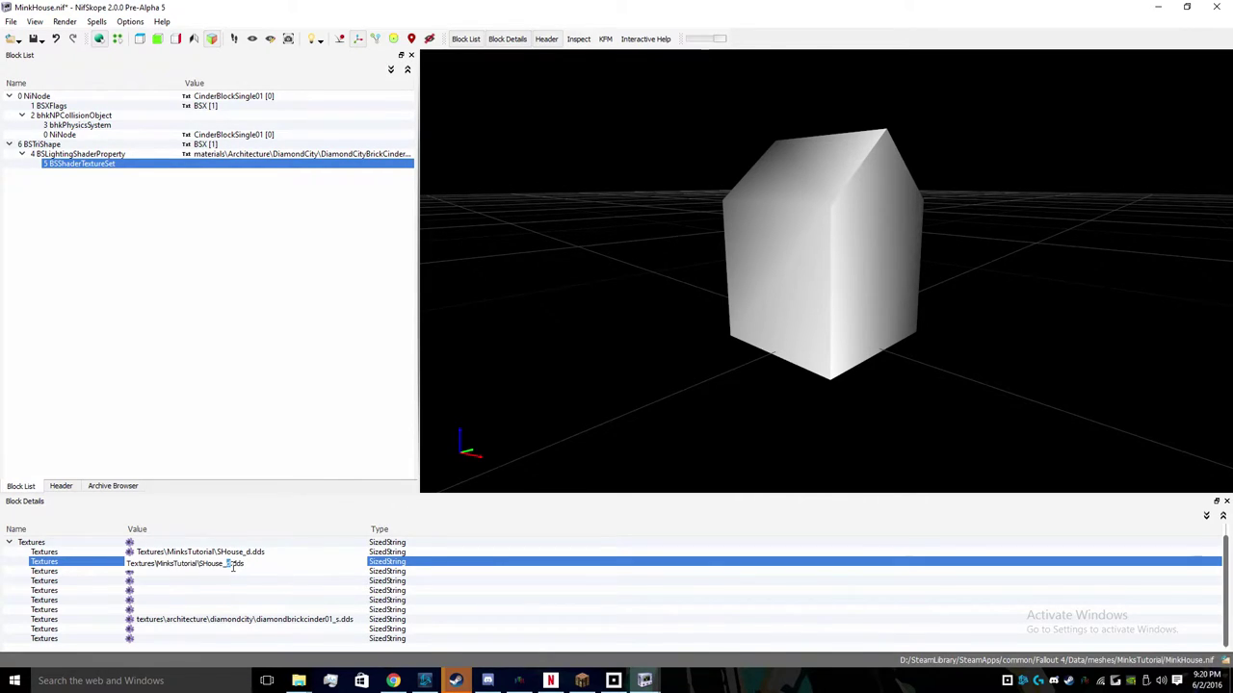
{"action": "type", "text": "n"}
{"action": "left_click", "coordinate": [306, 621]}
- Set the third texture slot to SHouse_s.dds and empty the old diamondbrickcinder01_s.dds slot
{"action": "double_click", "coordinate": [274, 576]}
{"action": "key", "text": "ctrl+v"}
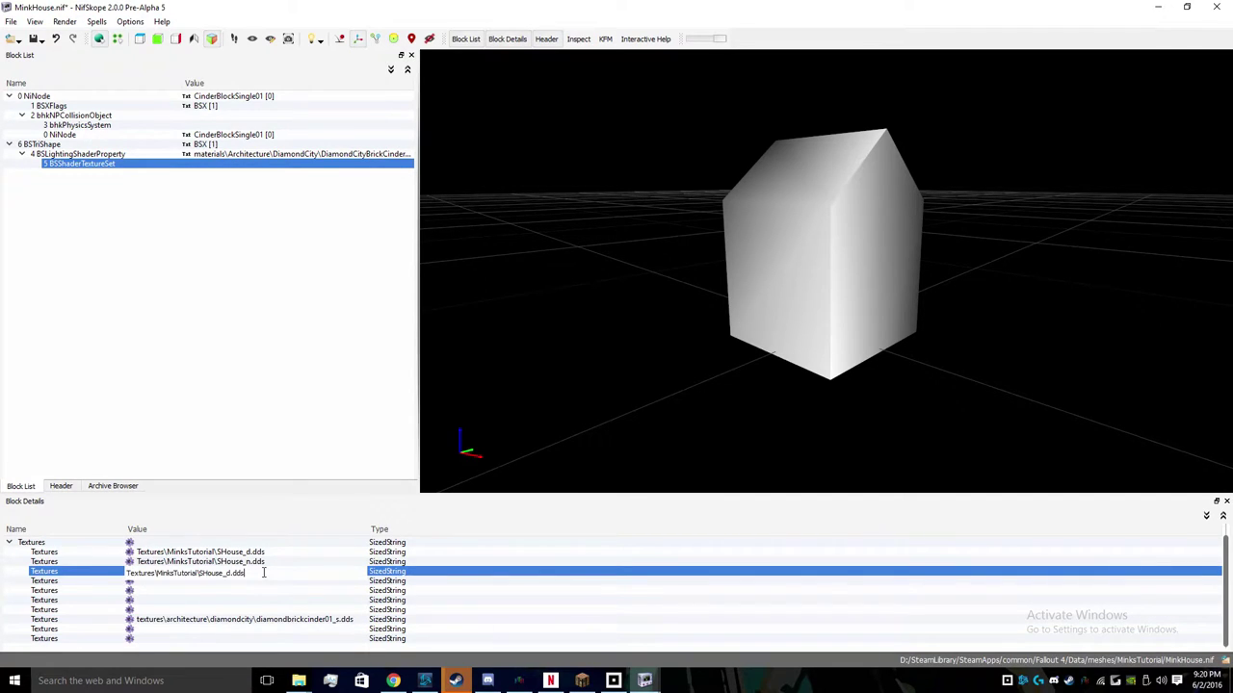
{"action": "type", "text": "s"}
{"action": "left_click", "coordinate": [252, 624]}
{"action": "double_click", "coordinate": [286, 623]}
{"action": "key", "text": "Delete"}
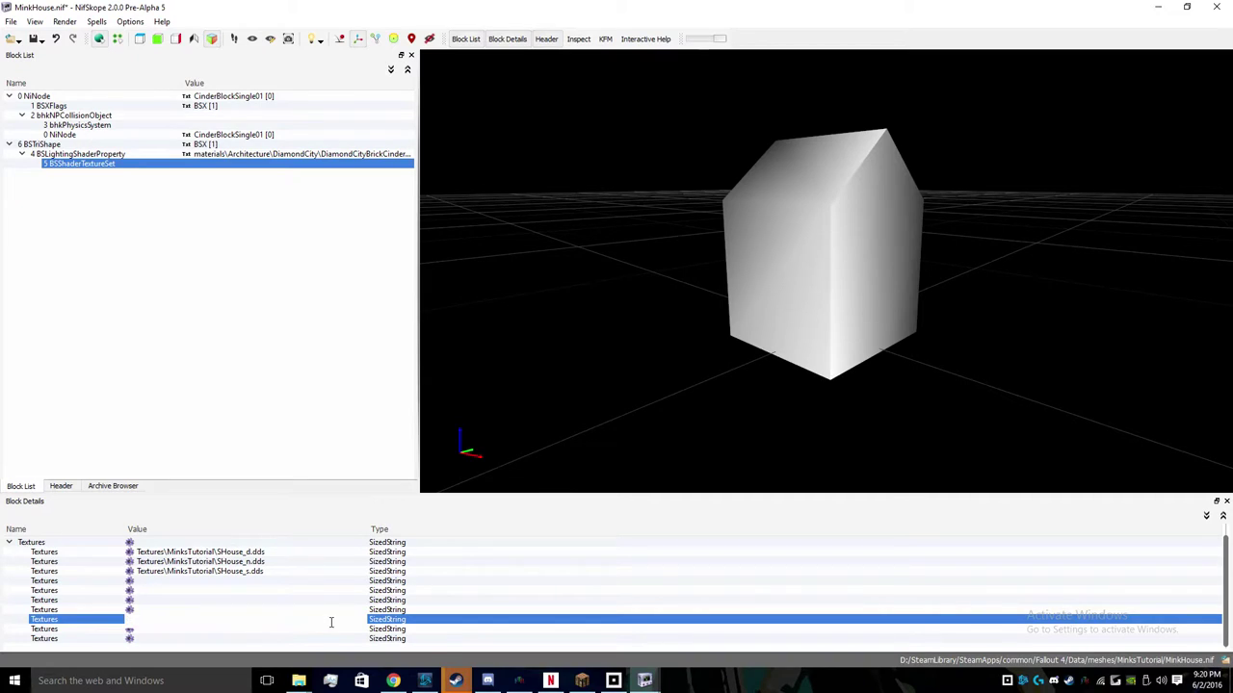
{"action": "key", "text": "Return"}
{"action": "left_click", "coordinate": [183, 592]}
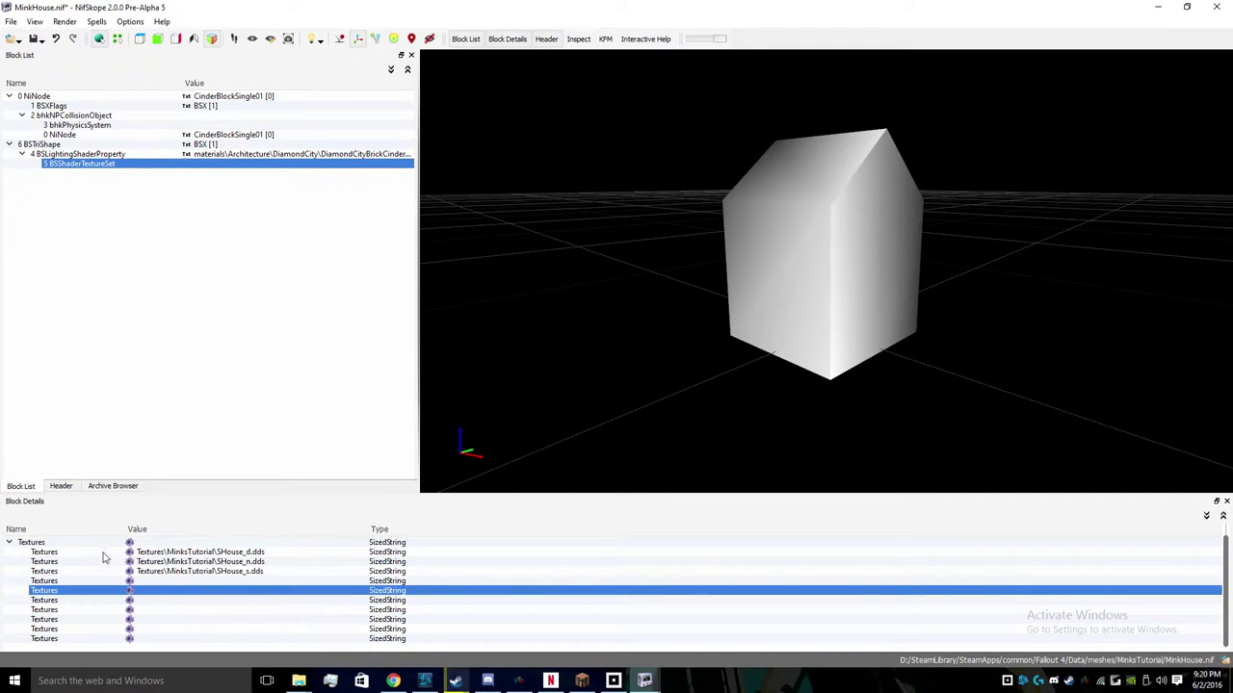
- Recheck the updated texture set in the lighting shader property details
{"action": "left_click", "coordinate": [270, 154]}
{"action": "left_click", "coordinate": [79, 165]}
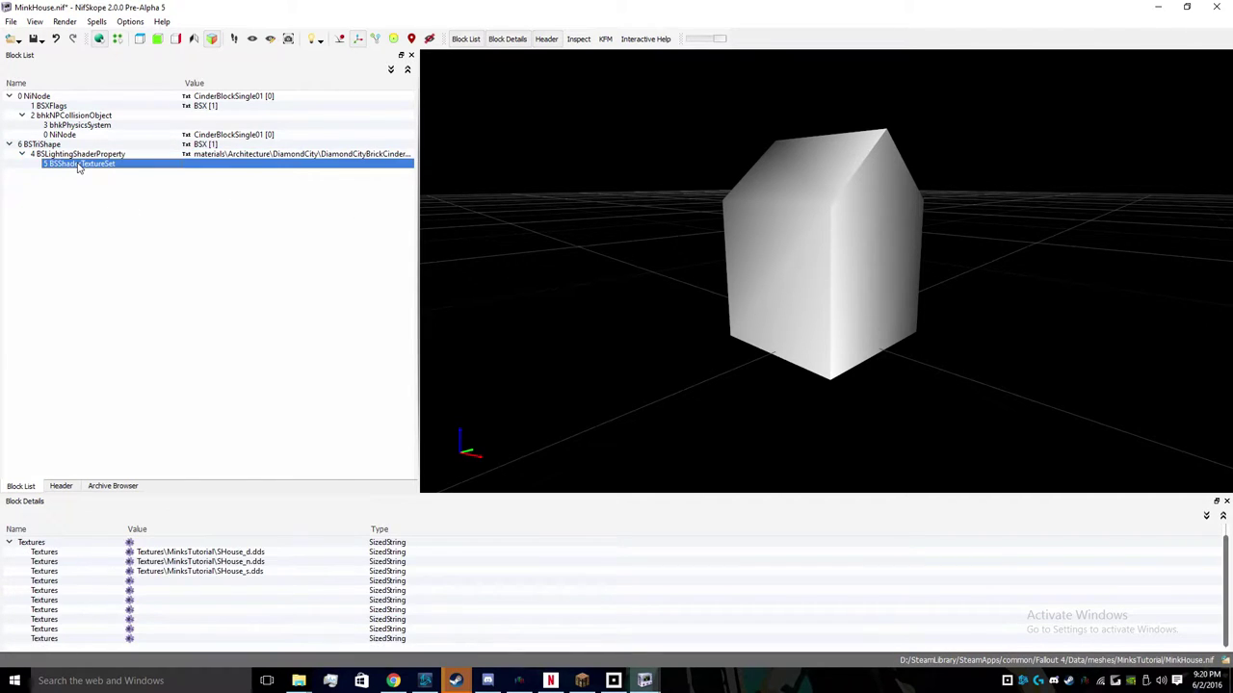
{"action": "left_click", "coordinate": [80, 155]}
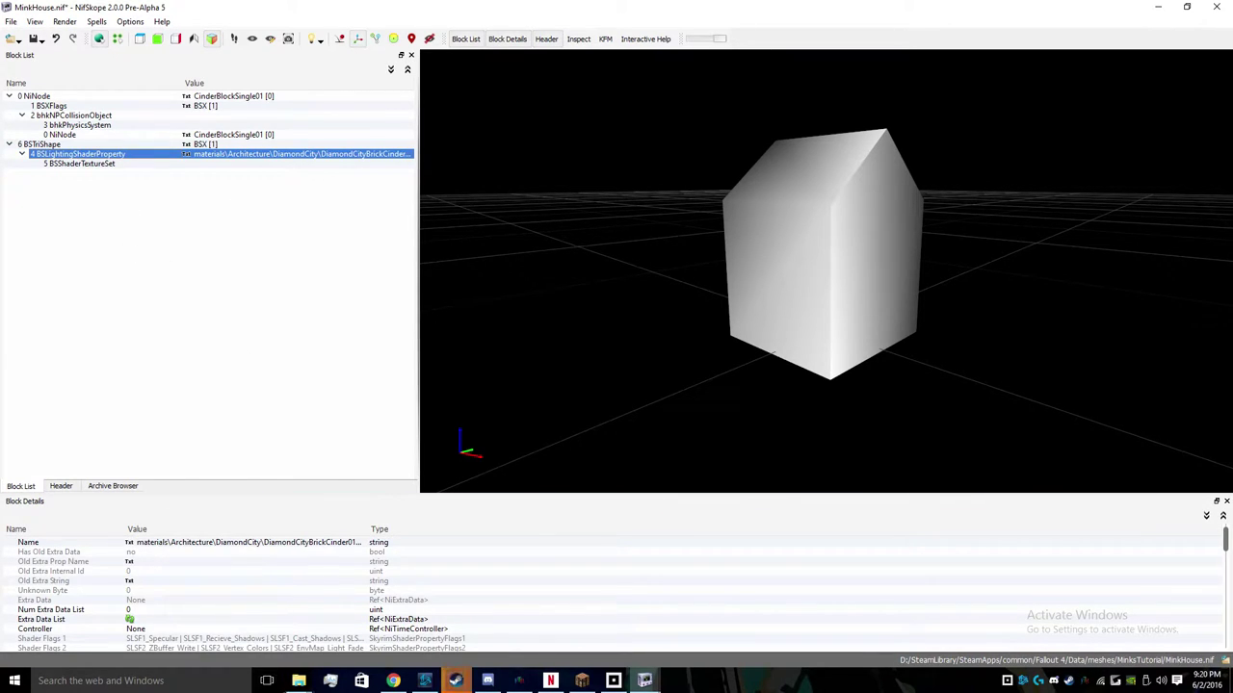
{"action": "left_click", "coordinate": [298, 681]}
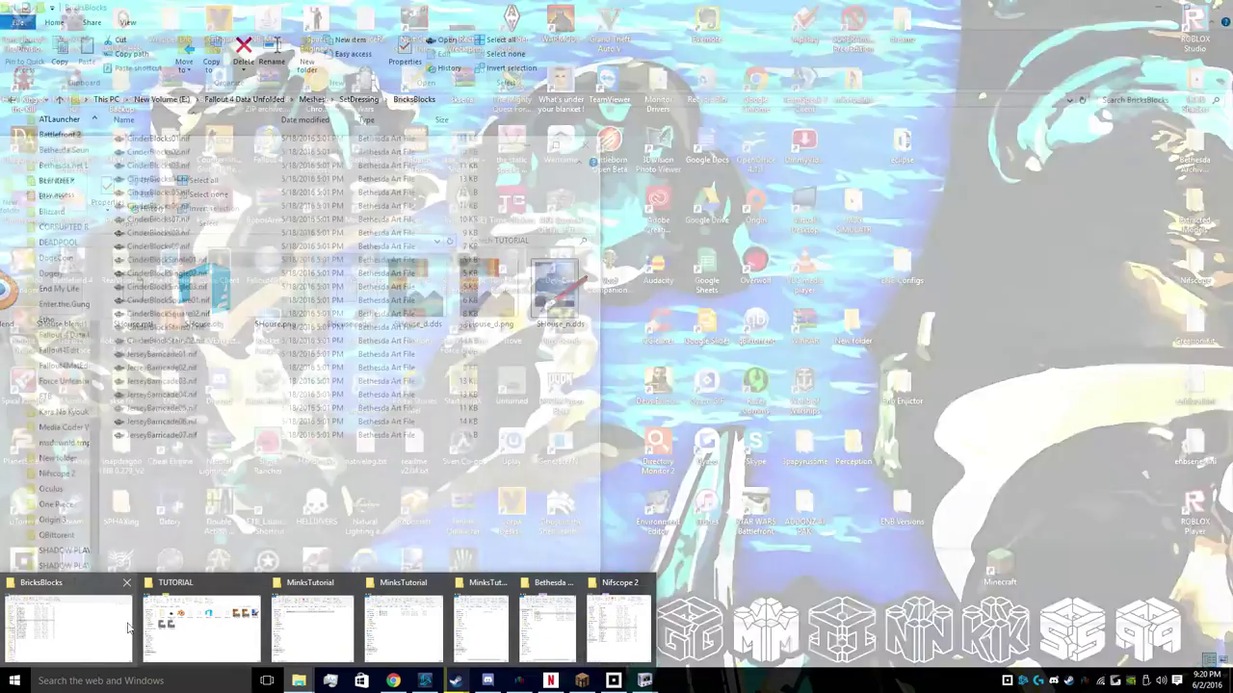
- Open the Fallout4MatEdit folder from the BricksBlocks Explorer window
{"action": "left_click", "coordinate": [118, 628]}
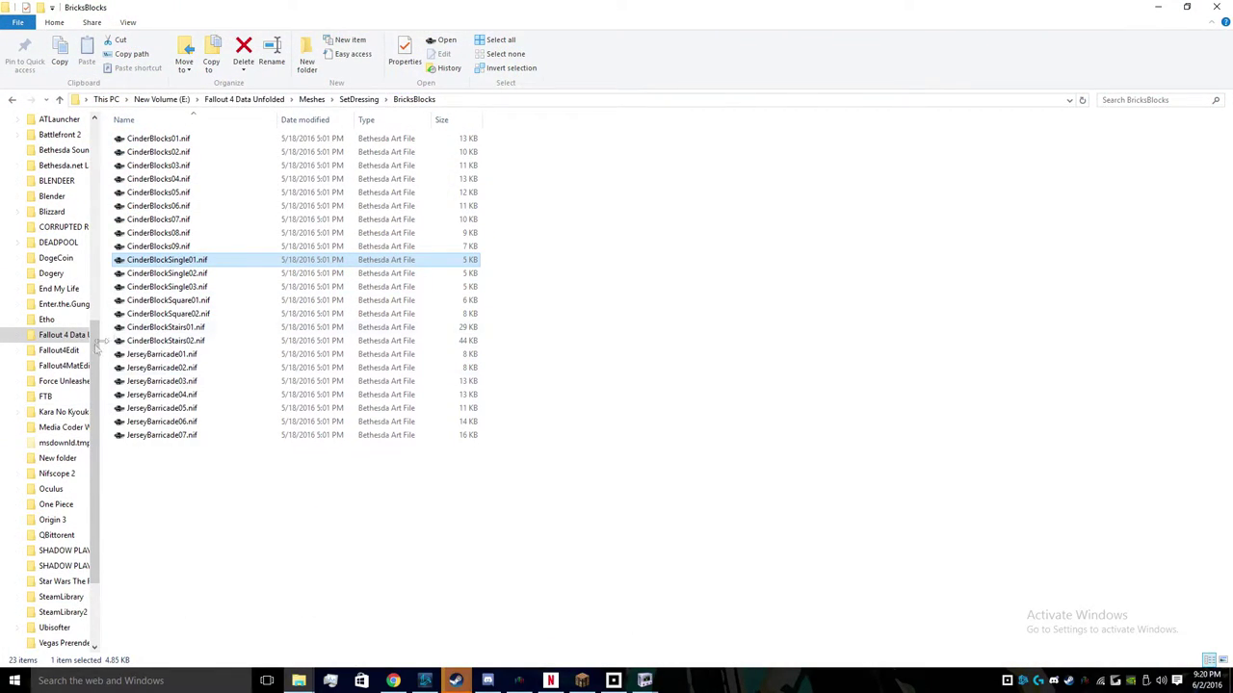
{"action": "left_click", "coordinate": [71, 364]}
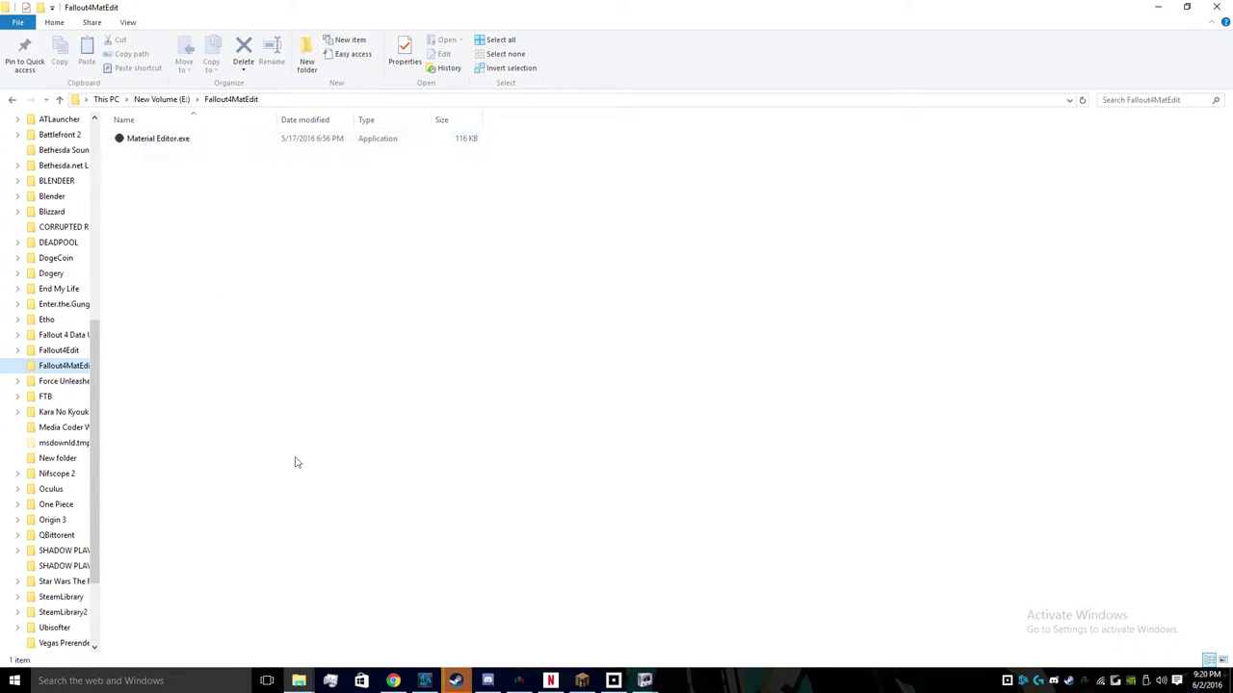
{"action": "mouse_move", "coordinate": [299, 680]}
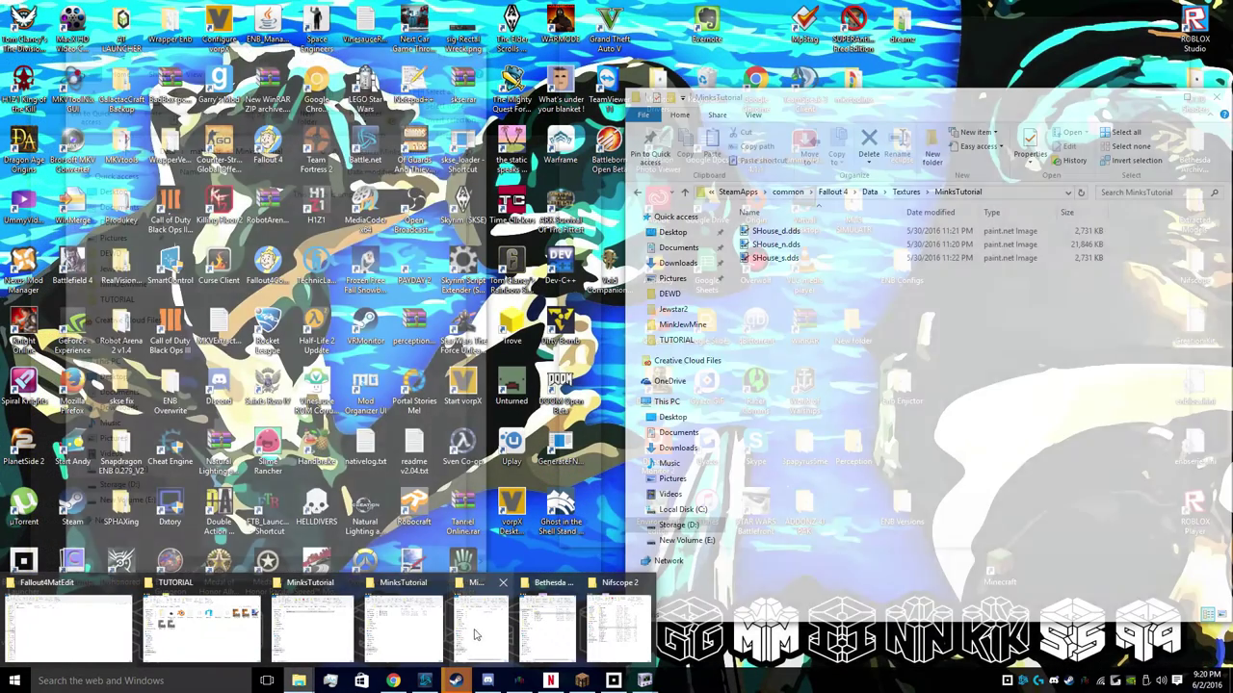
{"action": "mouse_move", "coordinate": [472, 634]}
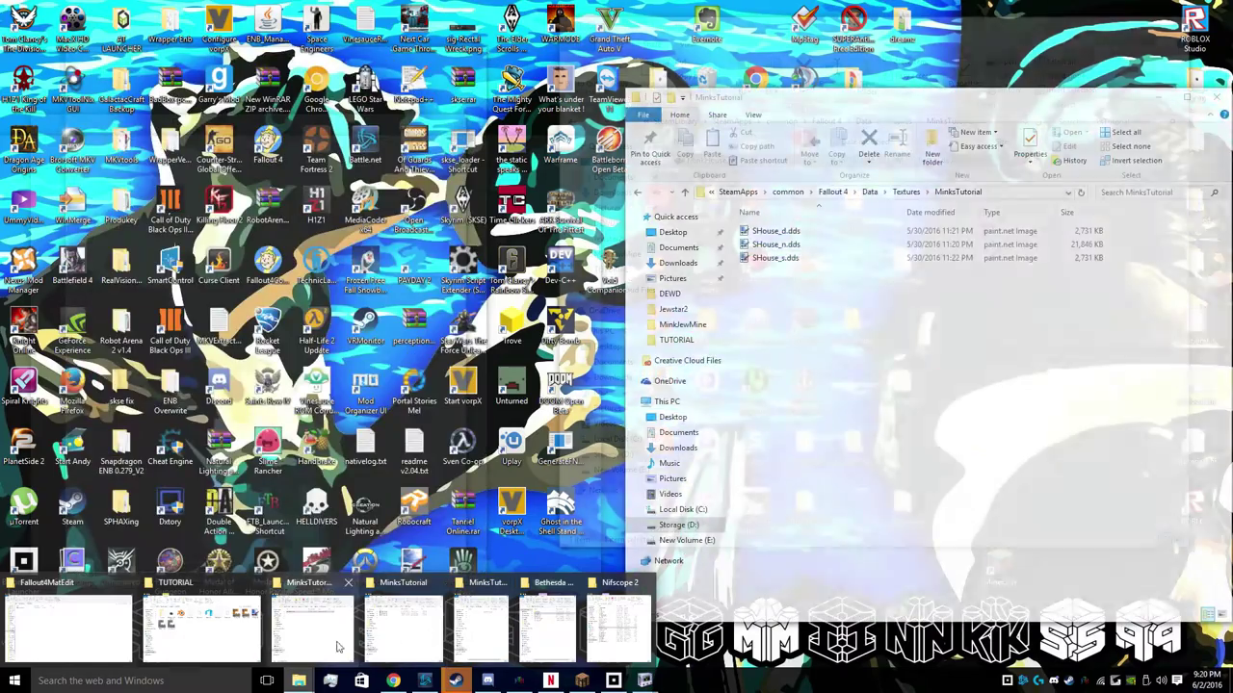
{"action": "mouse_move", "coordinate": [231, 644]}
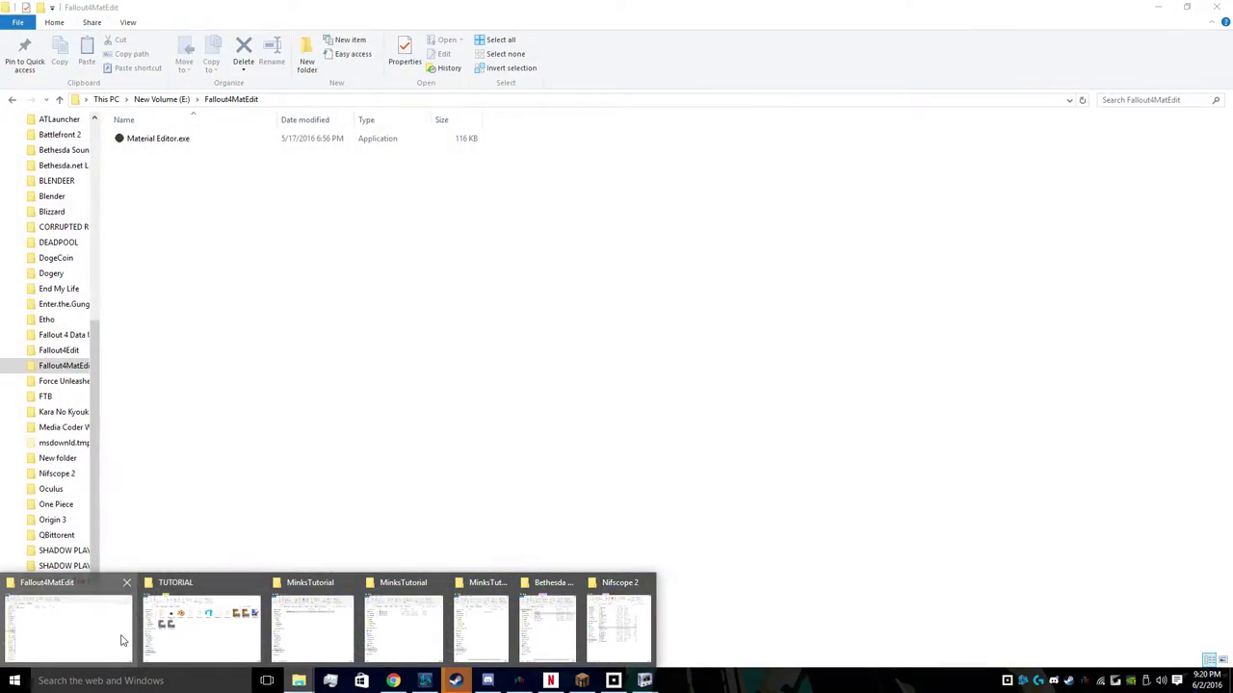
{"action": "left_click", "coordinate": [124, 631]}
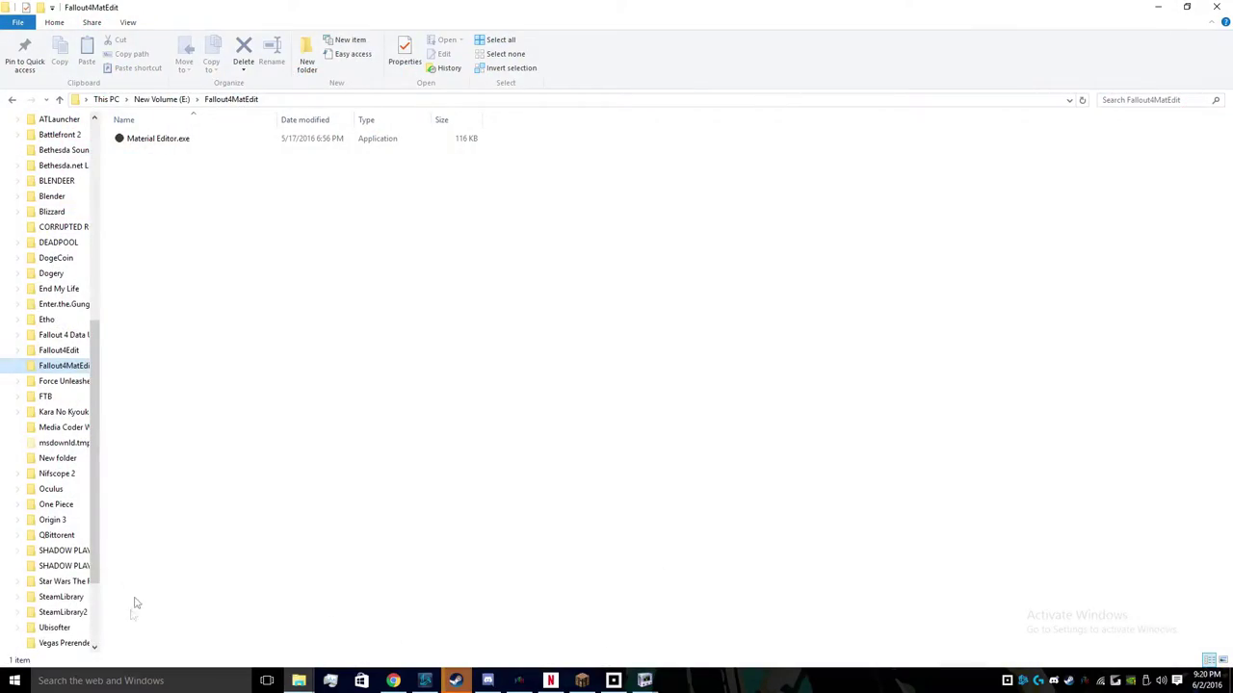
- Open Fallout 4 Data Unfolded in a new window and search it for 'cinder'
{"action": "right_click", "coordinate": [74, 335]}
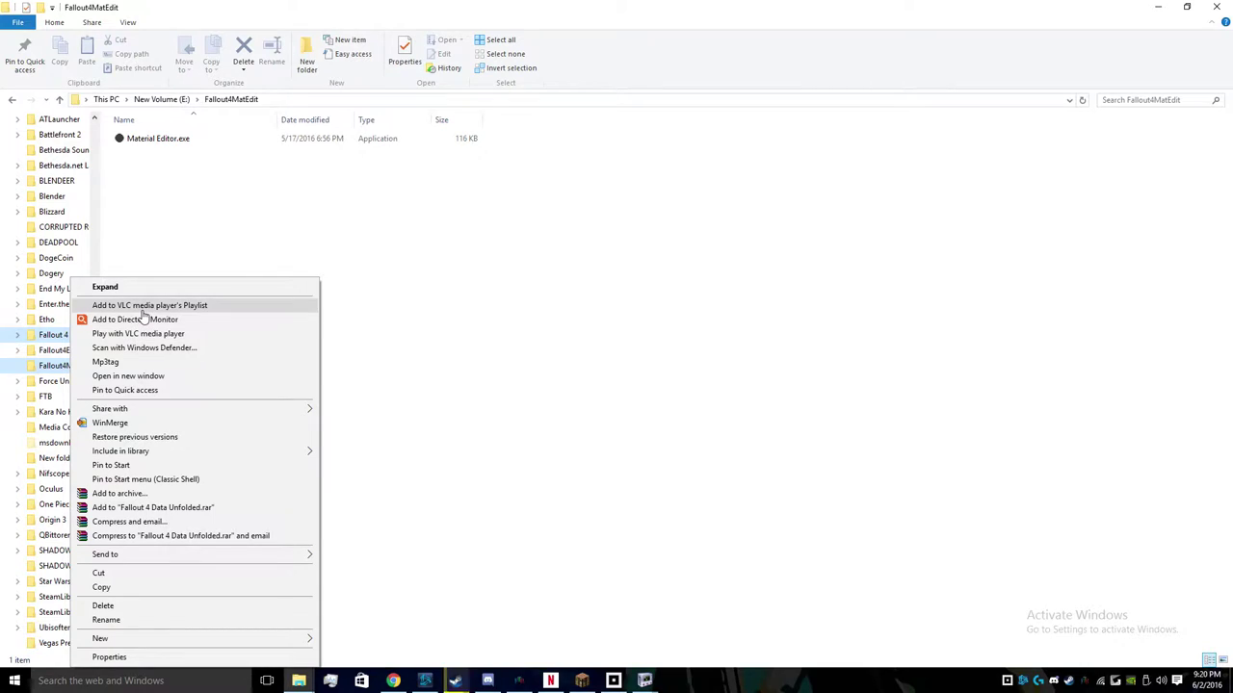
{"action": "left_click", "coordinate": [171, 377]}
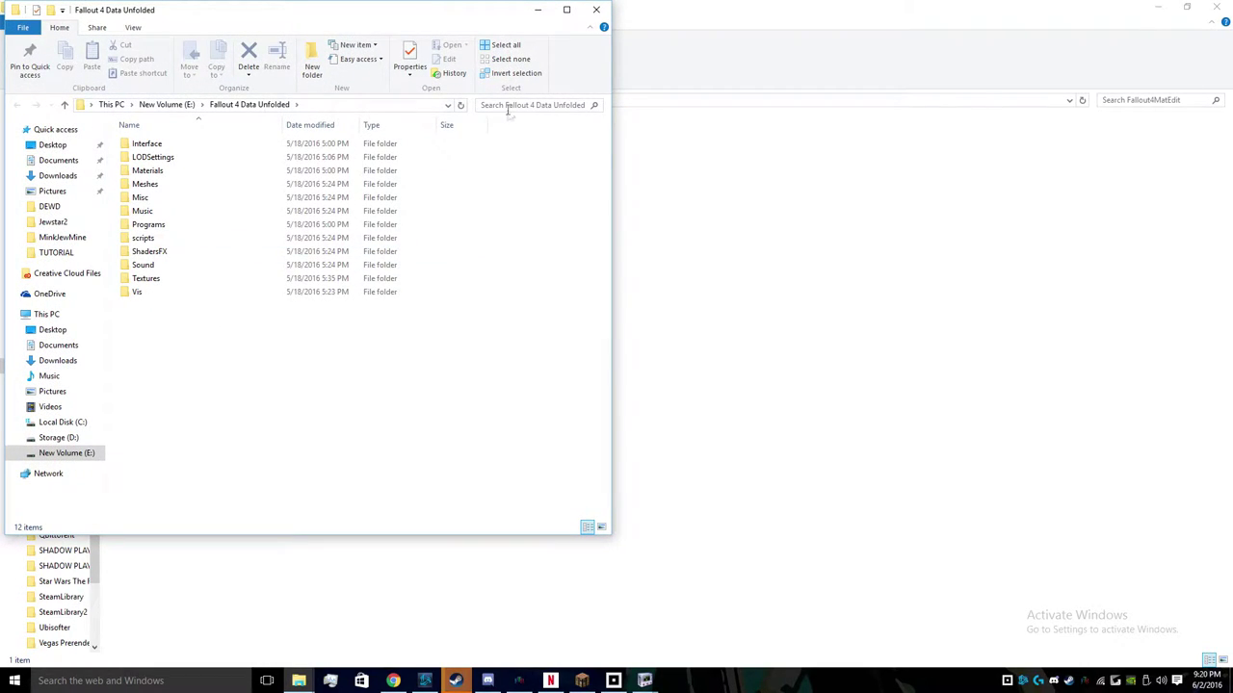
{"action": "left_click", "coordinate": [507, 106]}
{"action": "type", "text": "cinder"}
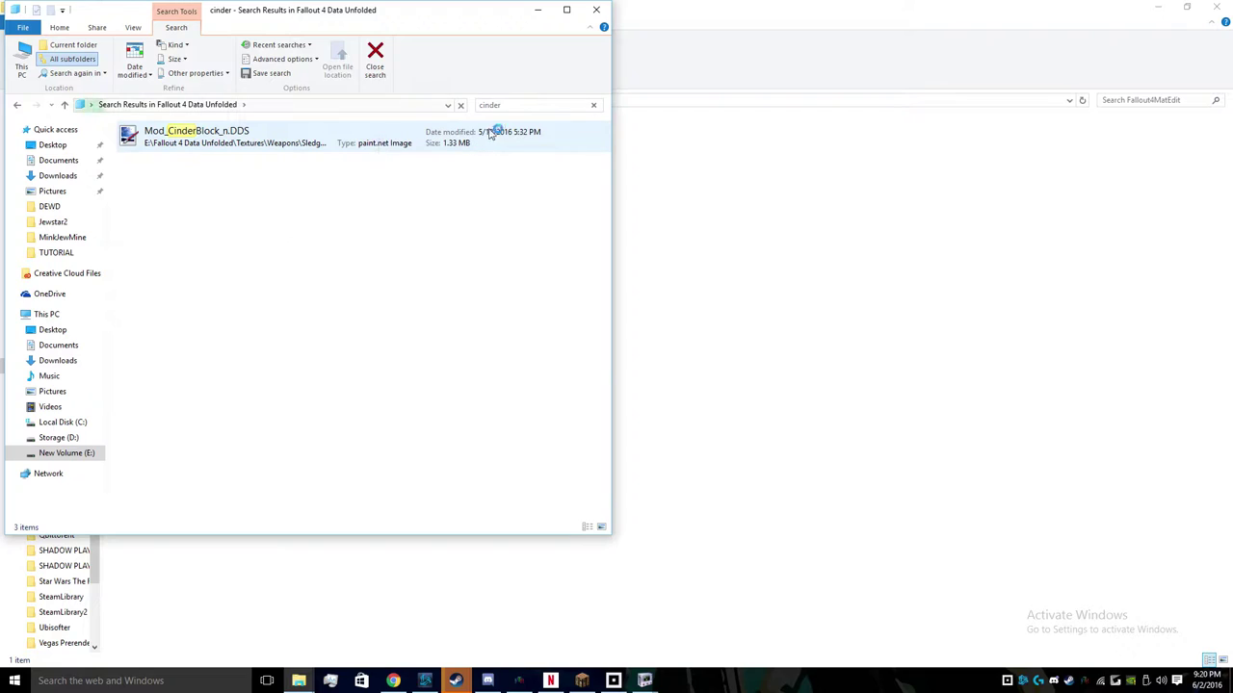
- Move the cinder search window right and browse the mesh and texture results
{"action": "left_click_drag", "start_coordinate": [366, 14], "coordinate": [959, 39]}
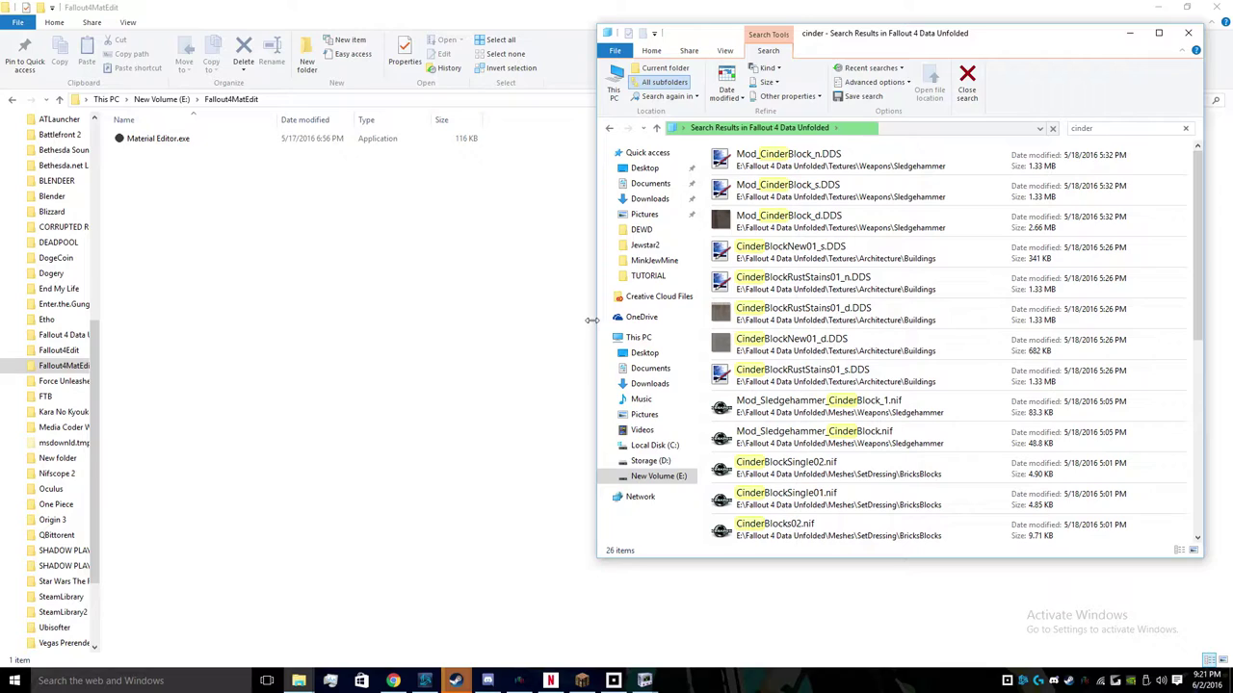
{"action": "left_click", "coordinate": [761, 405]}
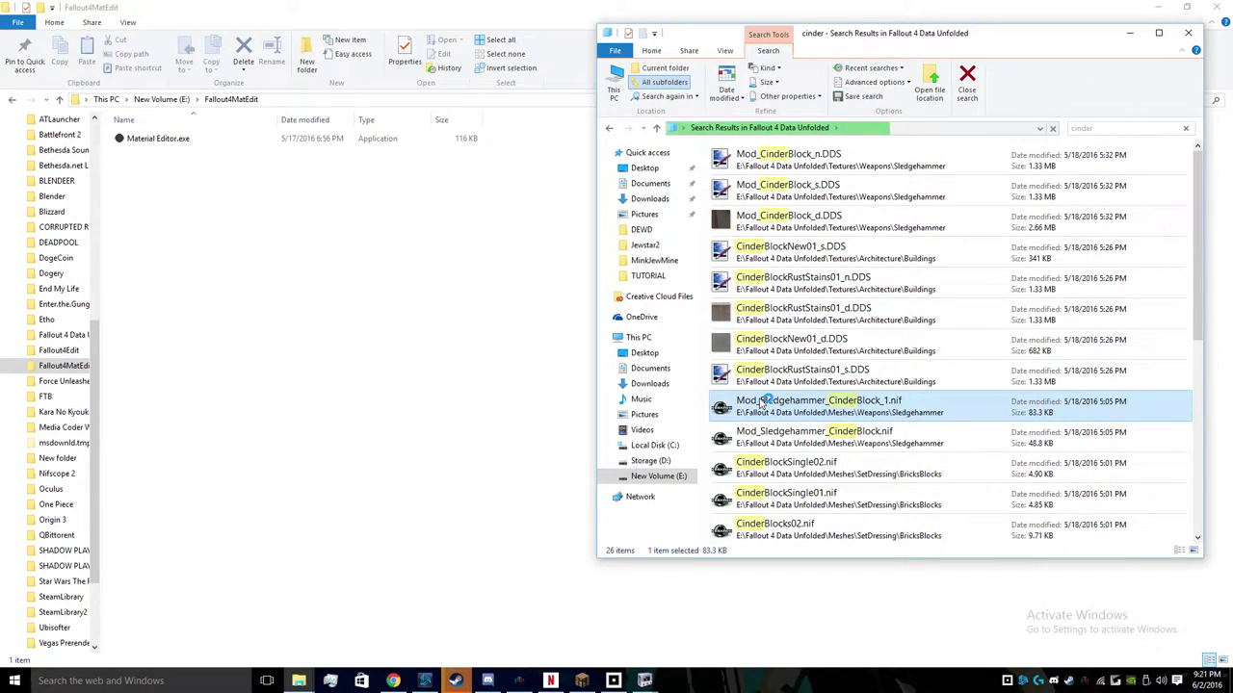
{"action": "left_click", "coordinate": [756, 376]}
{"action": "scroll", "coordinate": [759, 381], "scroll_direction": "down", "scroll_amount": 3}
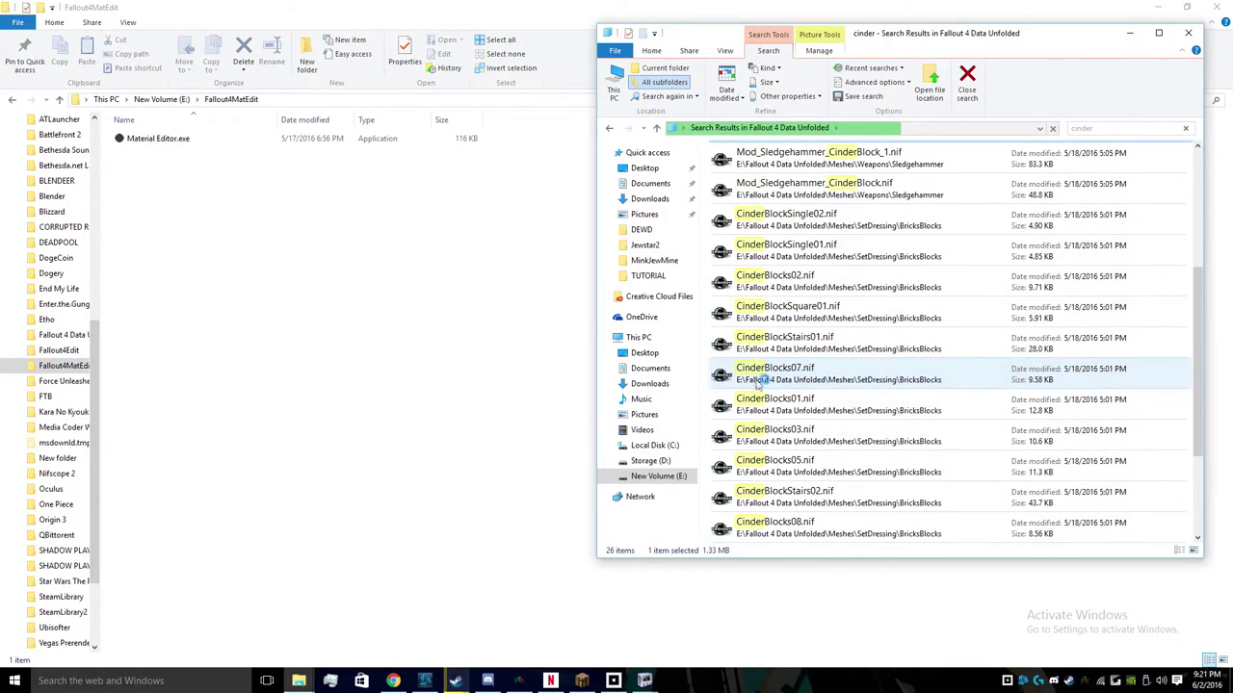
{"action": "left_click", "coordinate": [802, 527]}
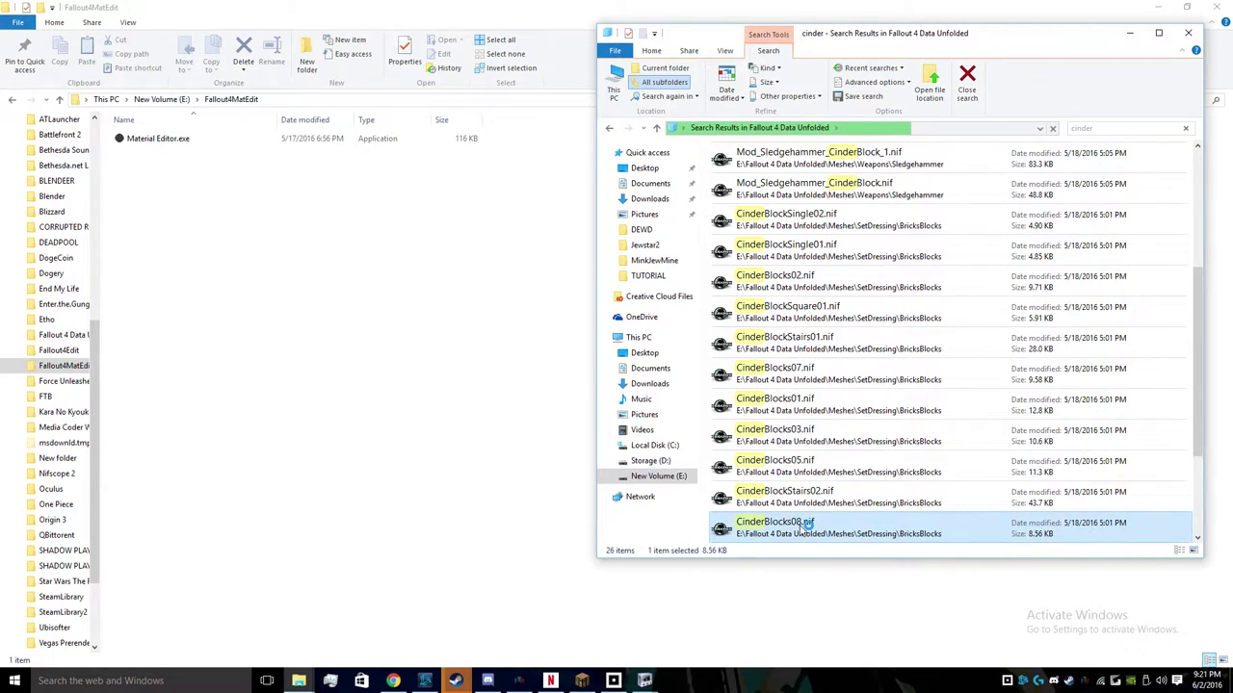
{"action": "scroll", "coordinate": [804, 527], "scroll_direction": "up", "scroll_amount": 3}
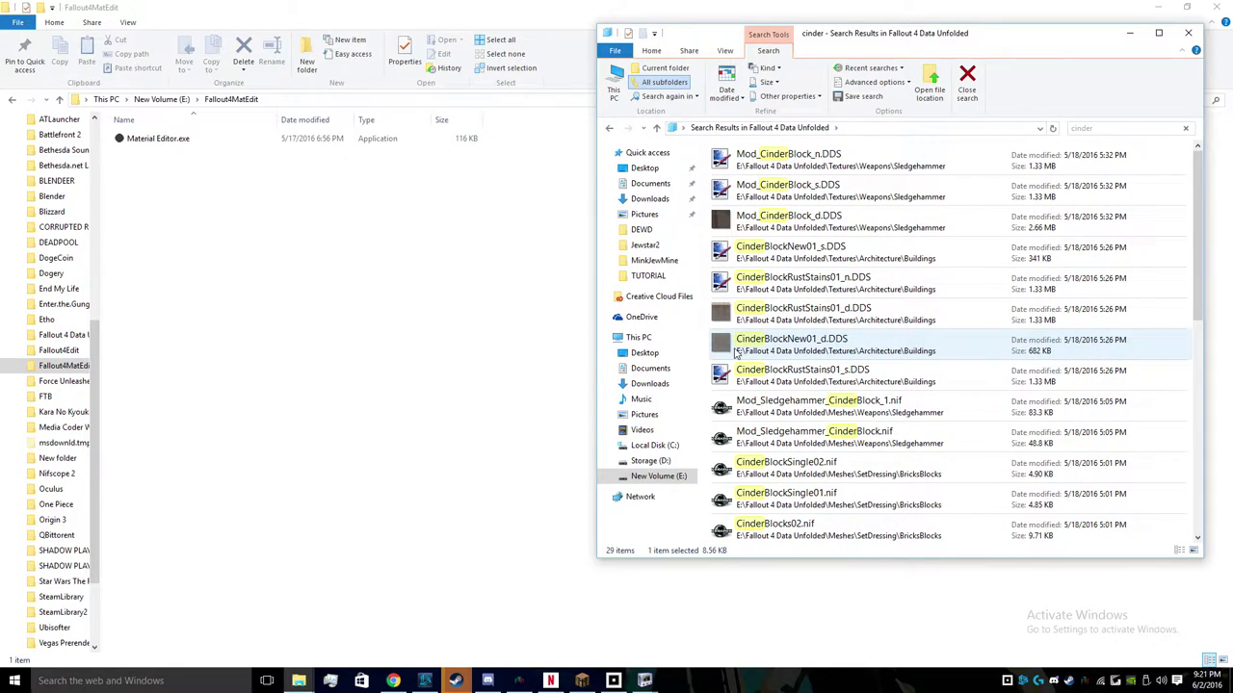
{"action": "left_click", "coordinate": [755, 409]}
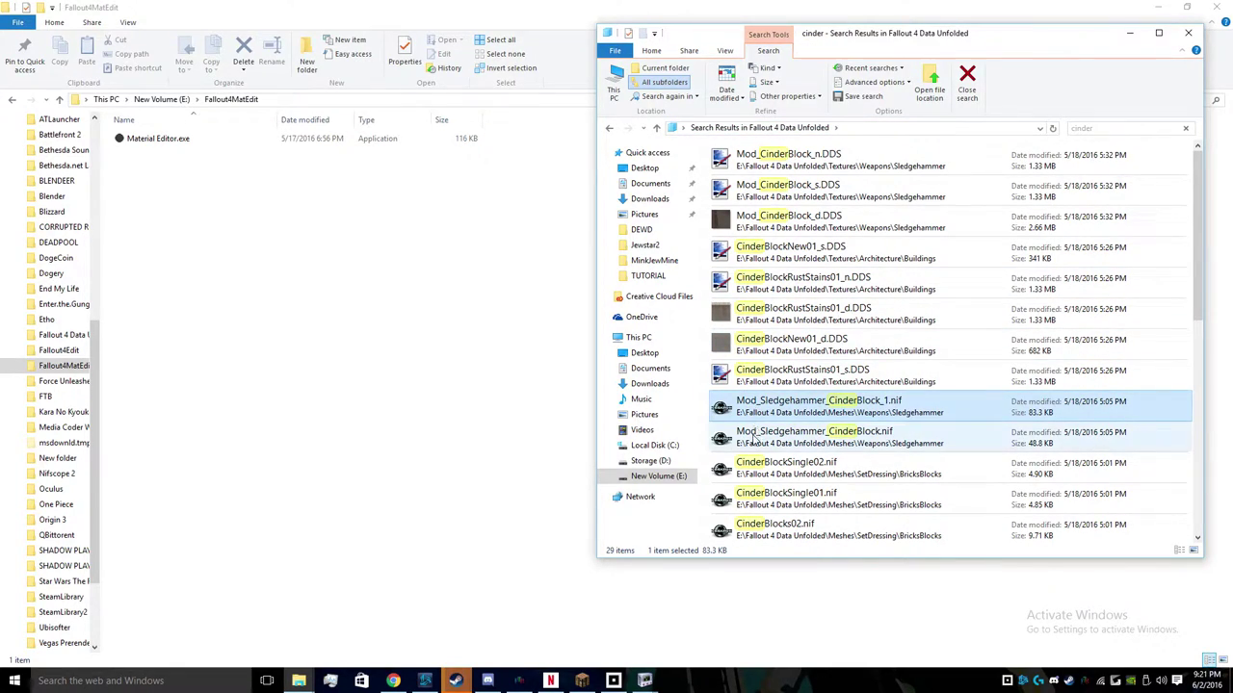
{"action": "scroll", "coordinate": [768, 495], "scroll_direction": "down", "scroll_amount": 5}
- Find the CinderBlockClean.BGSM material among the results and copy it
{"action": "left_click", "coordinate": [771, 508]}
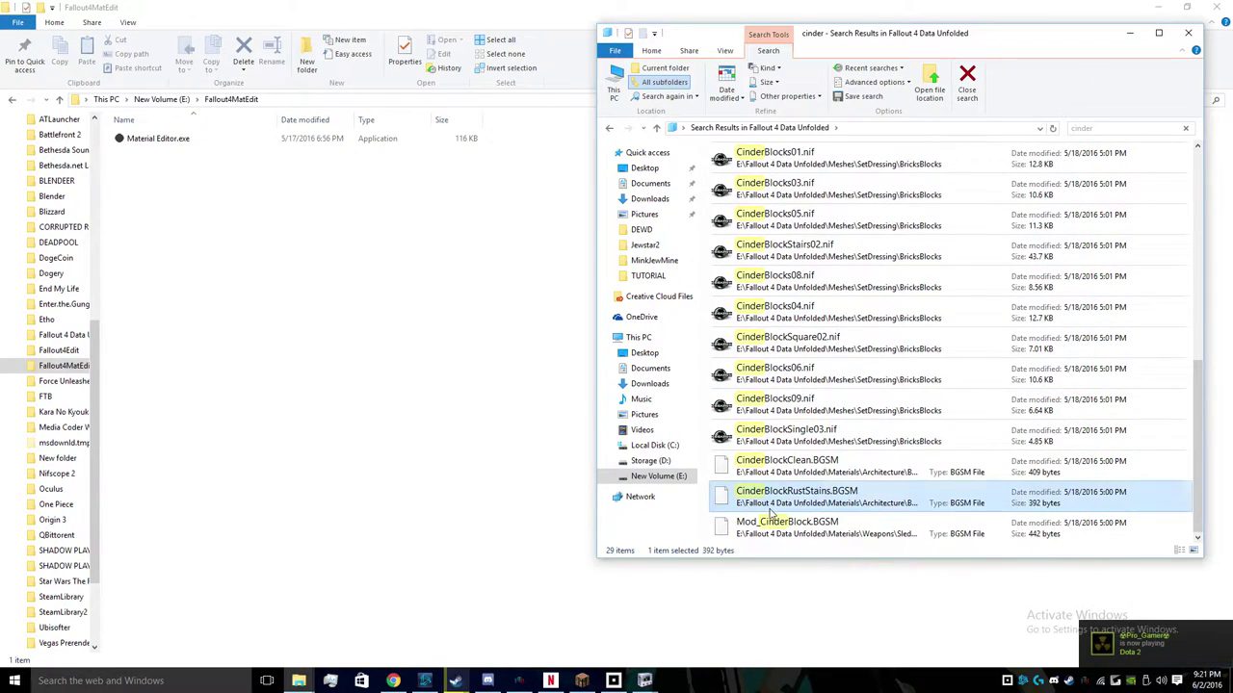
{"action": "left_click", "coordinate": [773, 528]}
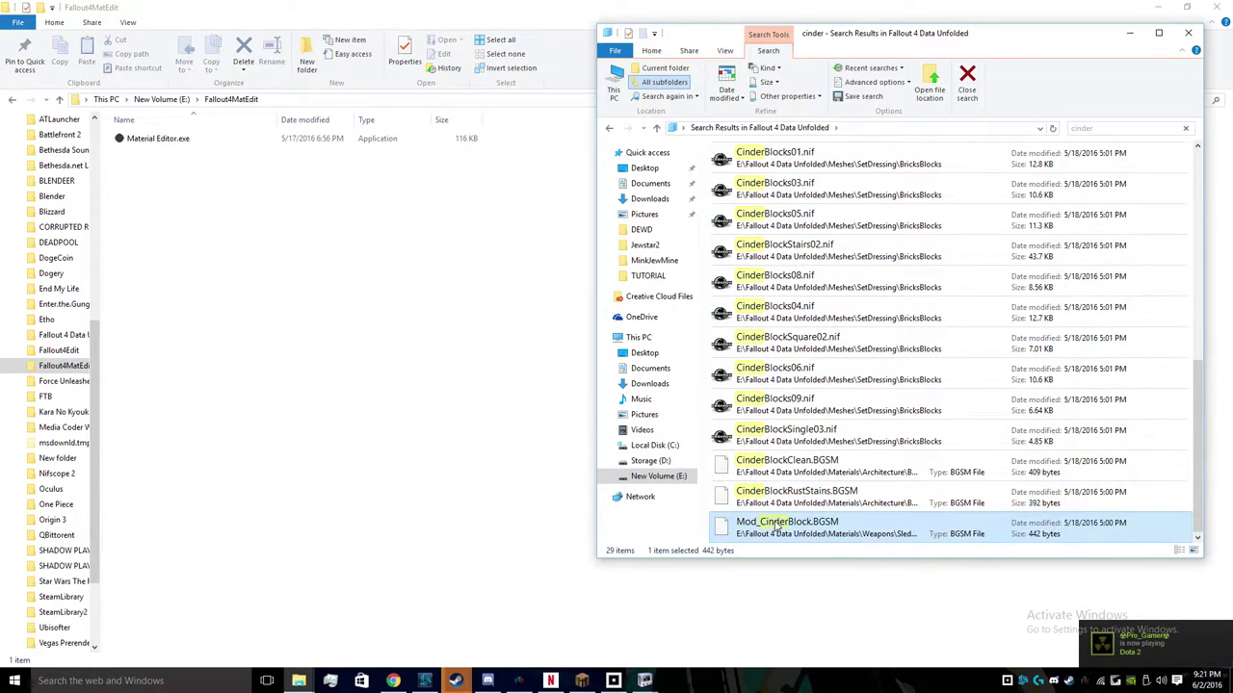
{"action": "left_click", "coordinate": [776, 496]}
{"action": "left_click", "coordinate": [777, 472]}
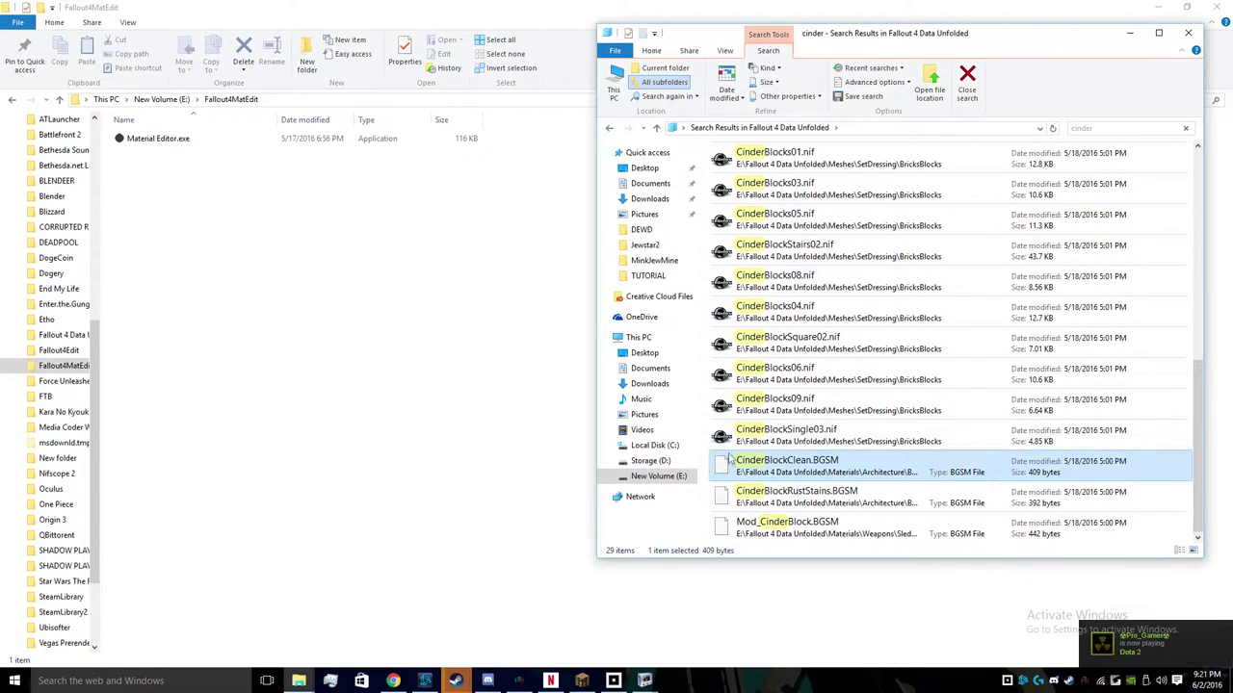
{"action": "right_click", "coordinate": [739, 468]}
{"action": "left_click", "coordinate": [765, 403]}
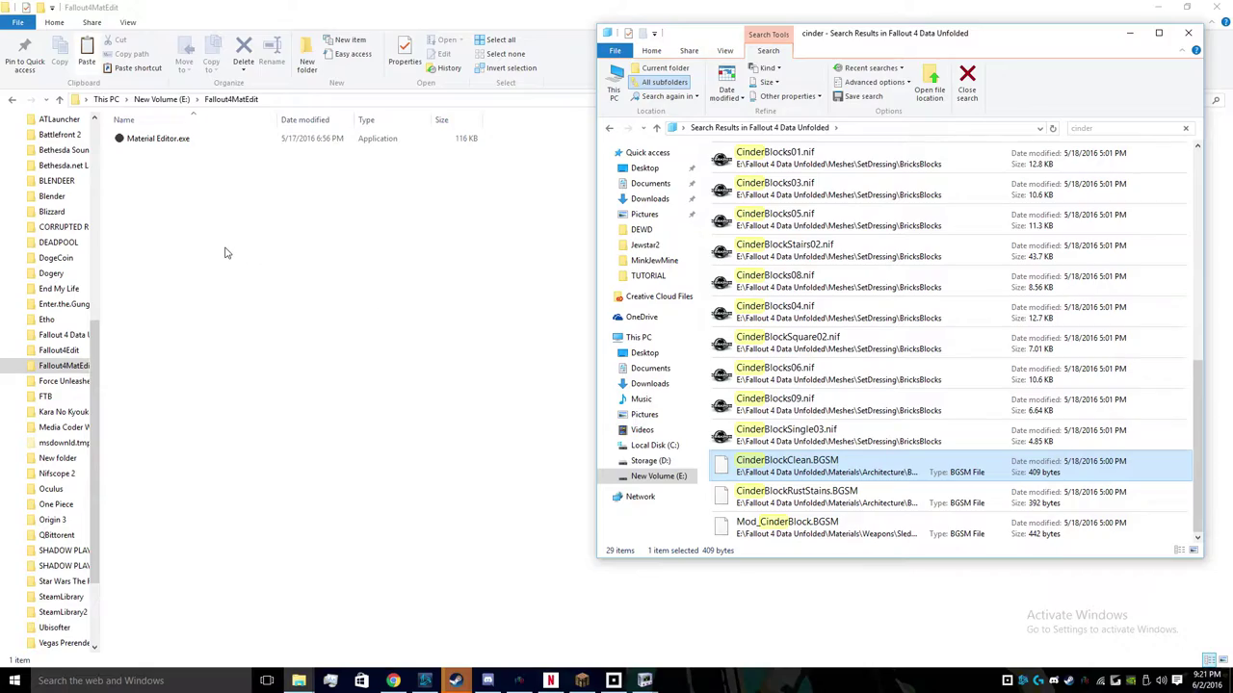
- Paste the copied CinderBlockClean.BGSM into the empty MinksTutorial materials folder
{"action": "left_click", "coordinate": [298, 681]}
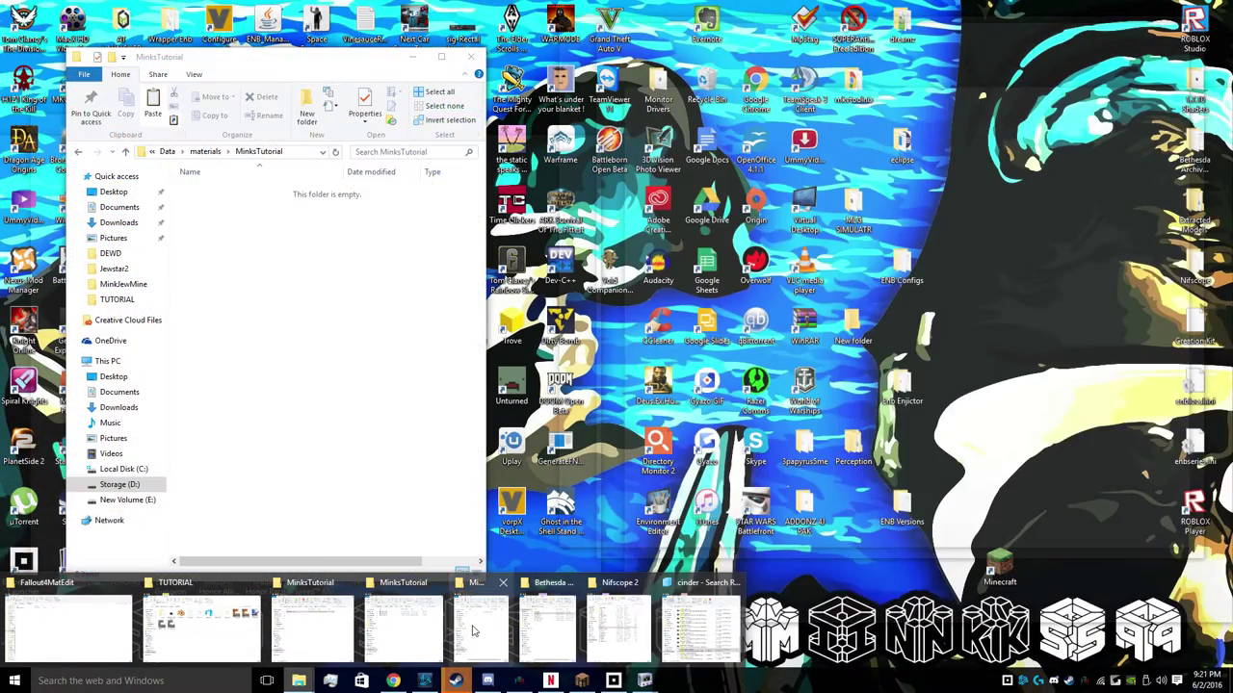
{"action": "left_click", "coordinate": [473, 631]}
{"action": "right_click", "coordinate": [315, 339]}
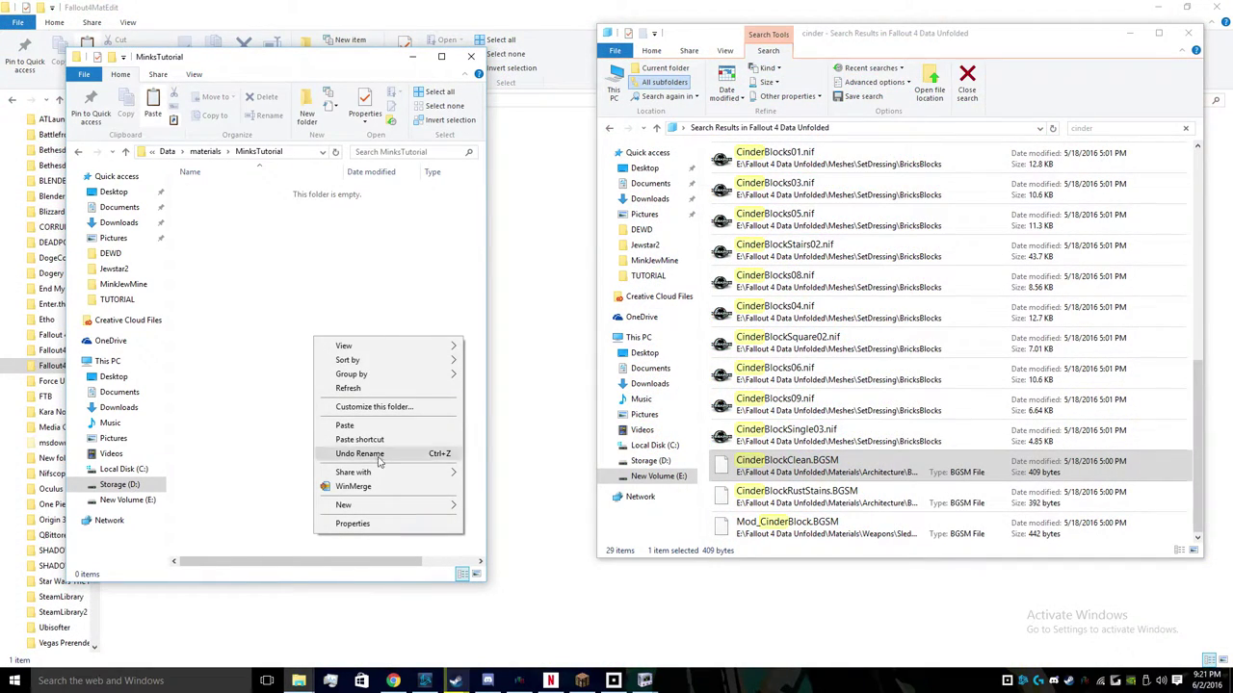
{"action": "left_click", "coordinate": [357, 425]}
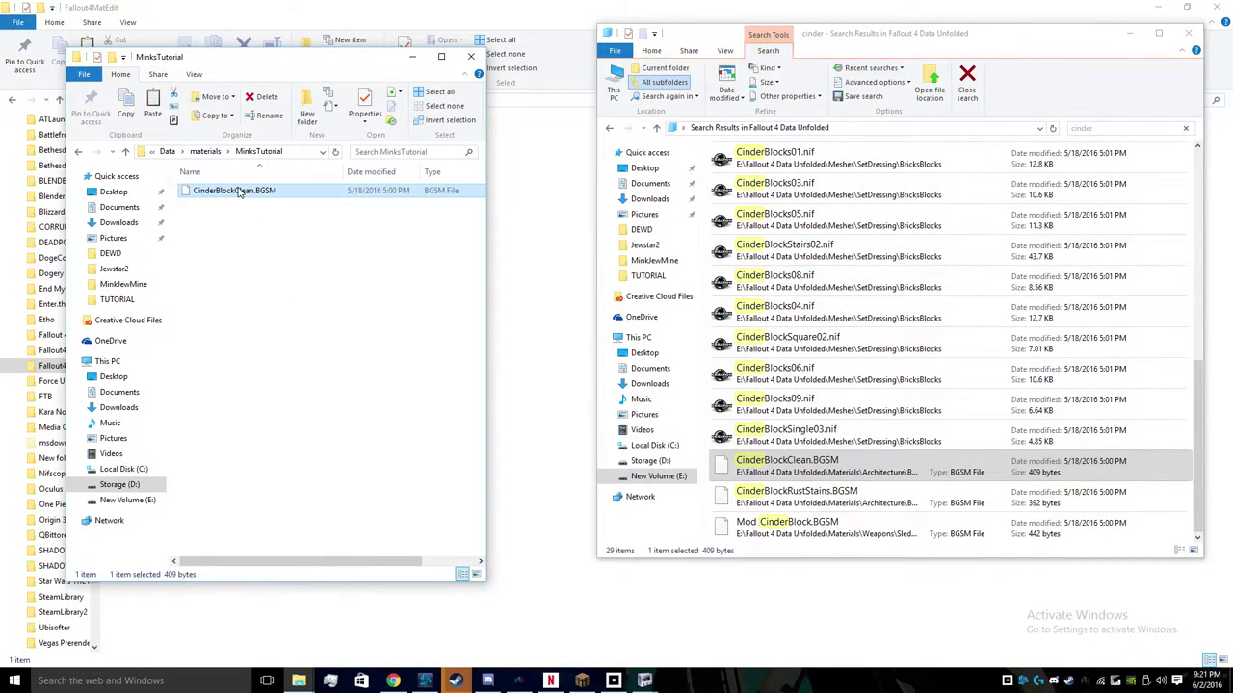
- Rename the pasted material to MinkHouse.BGSM and close the cinder search window
{"action": "right_click", "coordinate": [239, 192]}
{"action": "left_click", "coordinate": [231, 194]}
{"action": "right_click", "coordinate": [236, 196]}
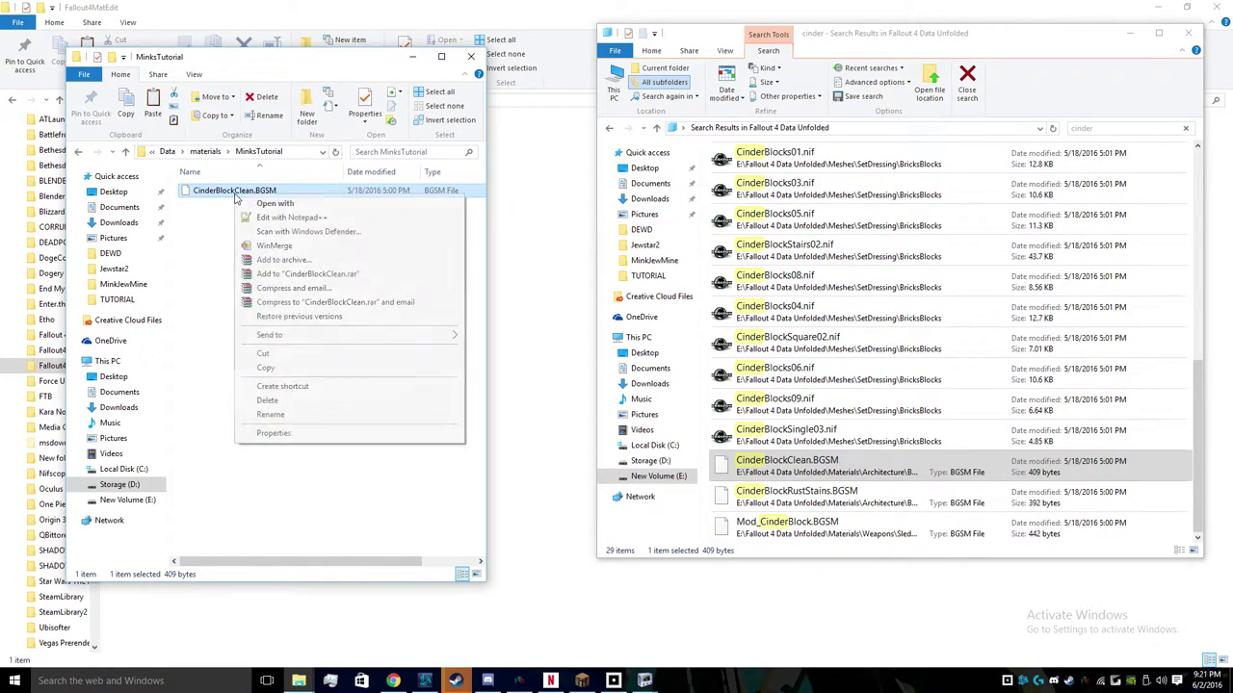
{"action": "left_click", "coordinate": [303, 415]}
{"action": "type", "text": "Mink"}
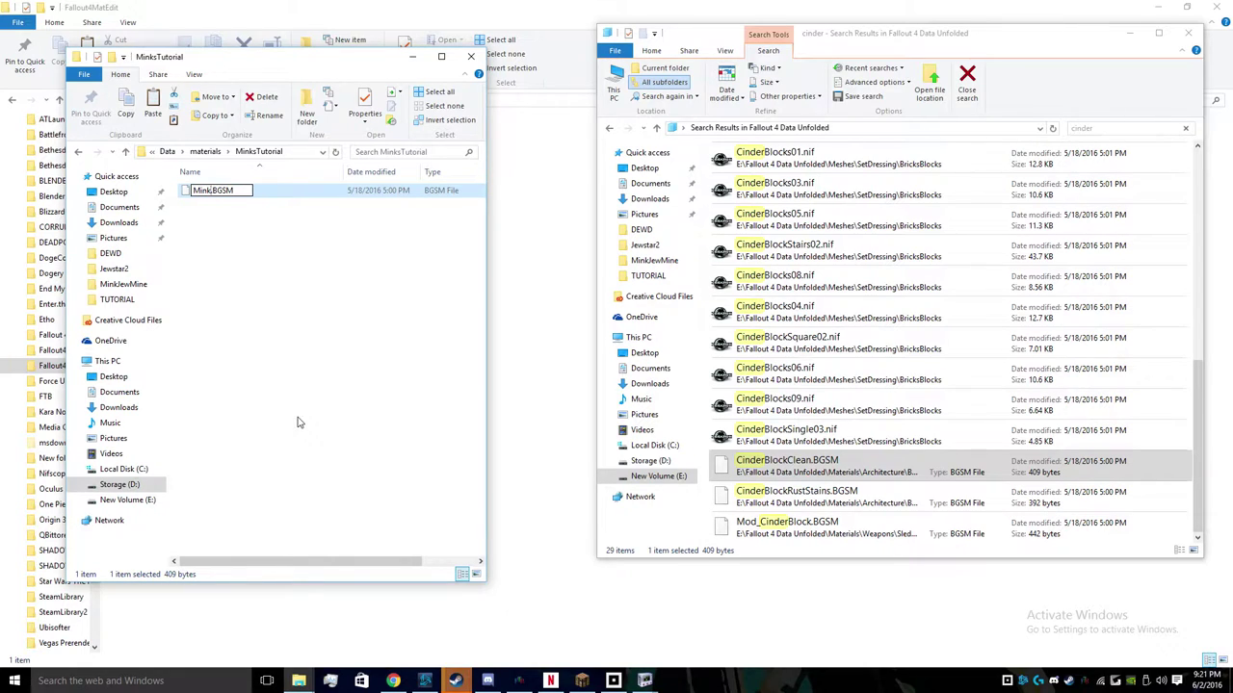
{"action": "type", "text": "House"}
{"action": "key", "text": "Return"}
{"action": "left_click", "coordinate": [1183, 38]}
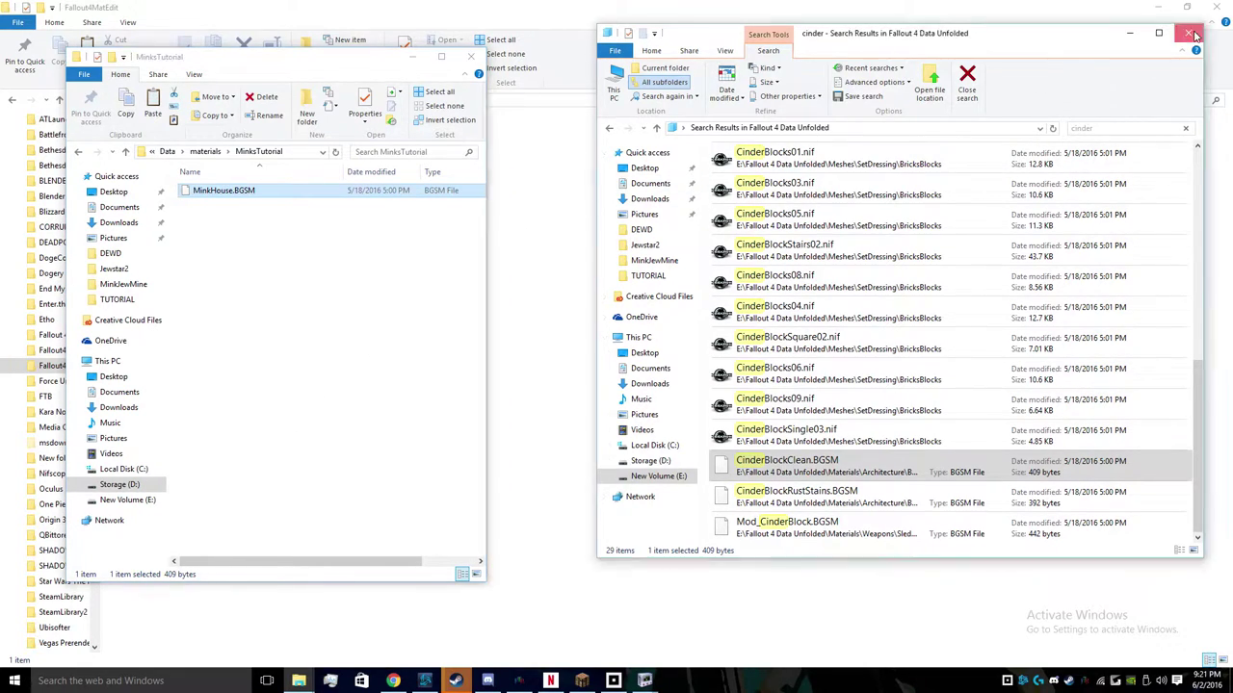
{"action": "left_click_drag", "start_coordinate": [348, 61], "coordinate": [825, 61]}
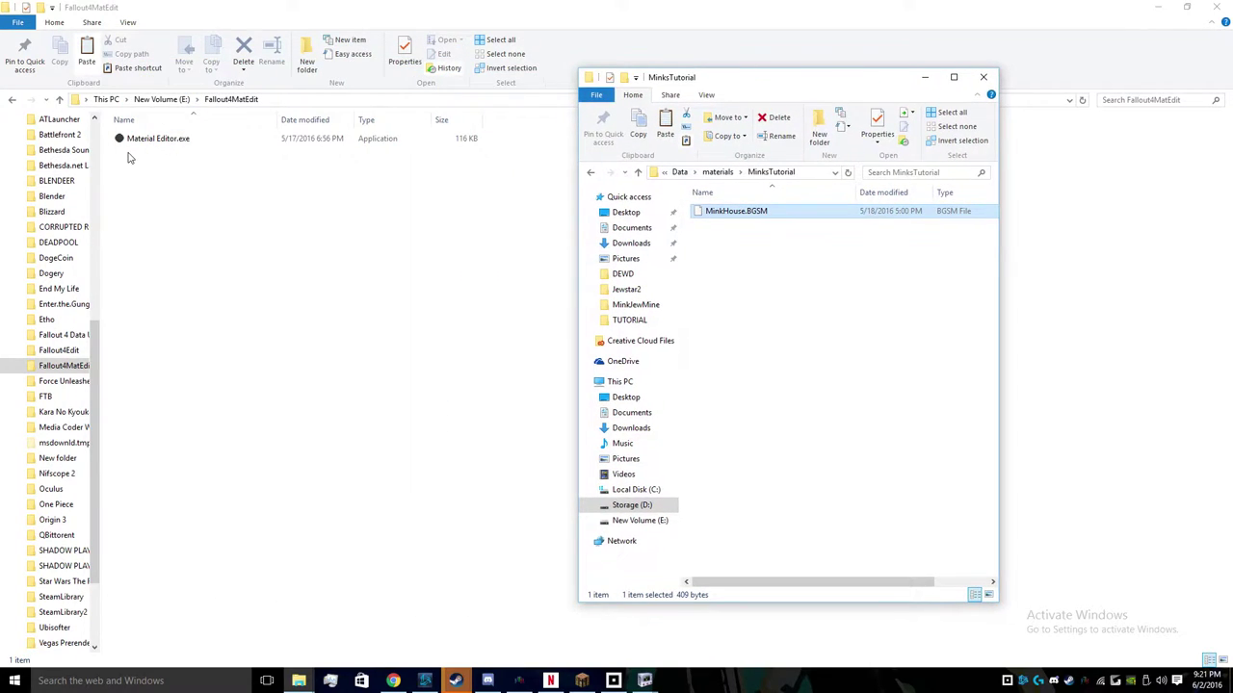
- Launch Material Editor and open MinkHouse.BGSM from Data\materials\MinksTutorial
{"action": "double_click", "coordinate": [133, 140]}
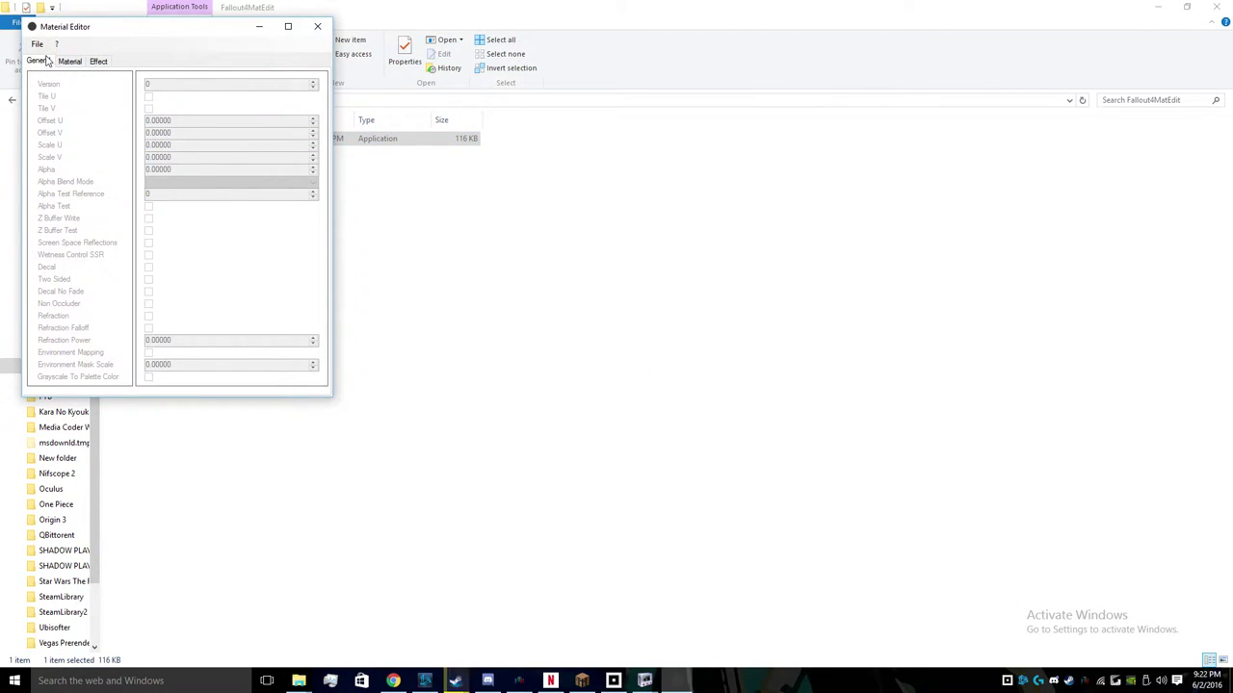
{"action": "left_click", "coordinate": [38, 45]}
{"action": "left_click", "coordinate": [58, 72]}
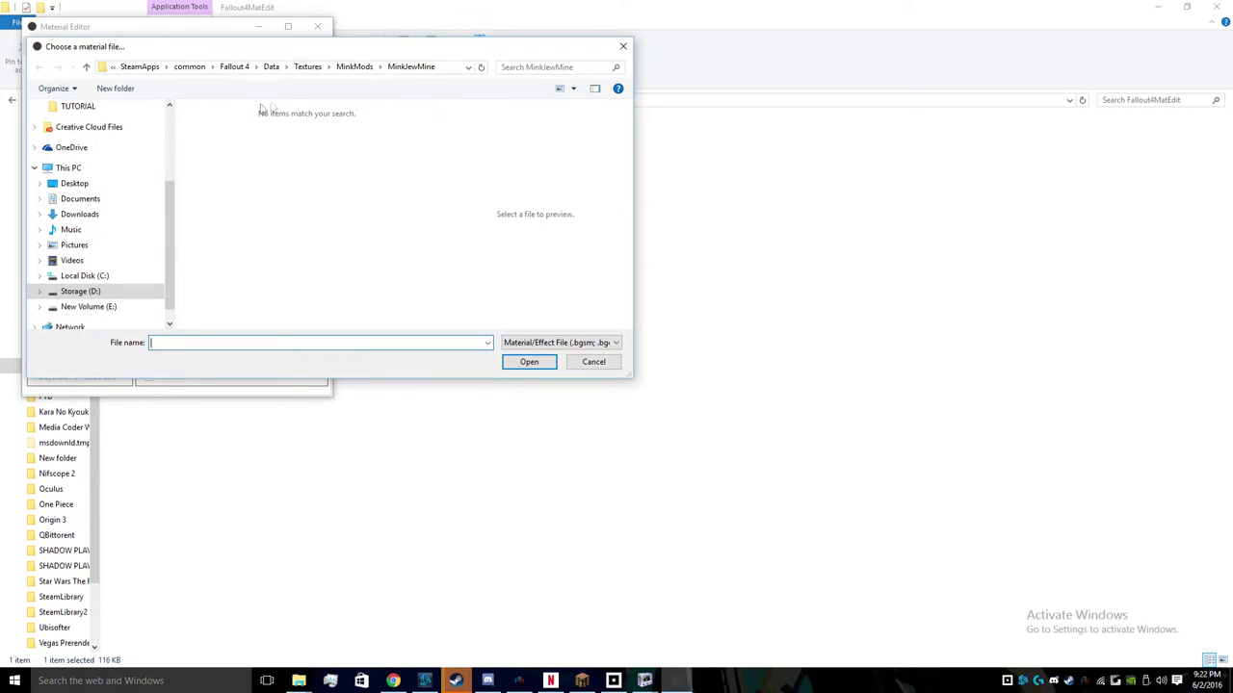
{"action": "left_click", "coordinate": [351, 69]}
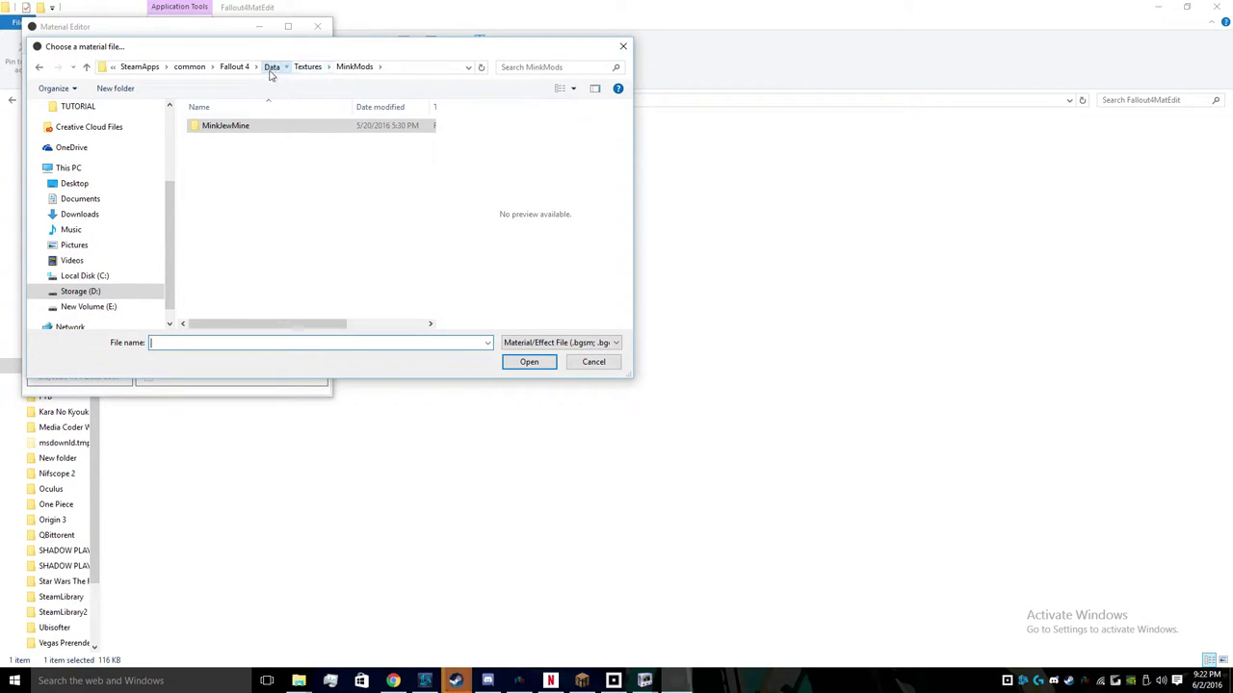
{"action": "left_click", "coordinate": [270, 69]}
{"action": "double_click", "coordinate": [221, 154]}
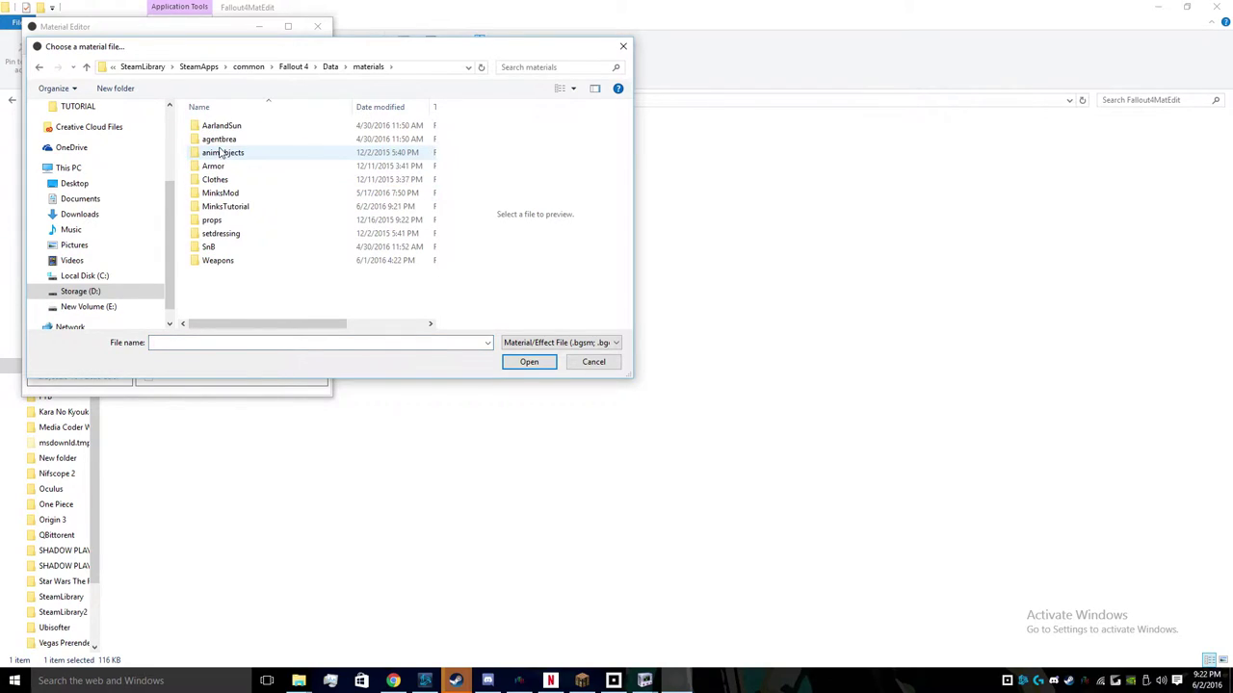
{"action": "double_click", "coordinate": [241, 206]}
{"action": "left_click", "coordinate": [206, 127]}
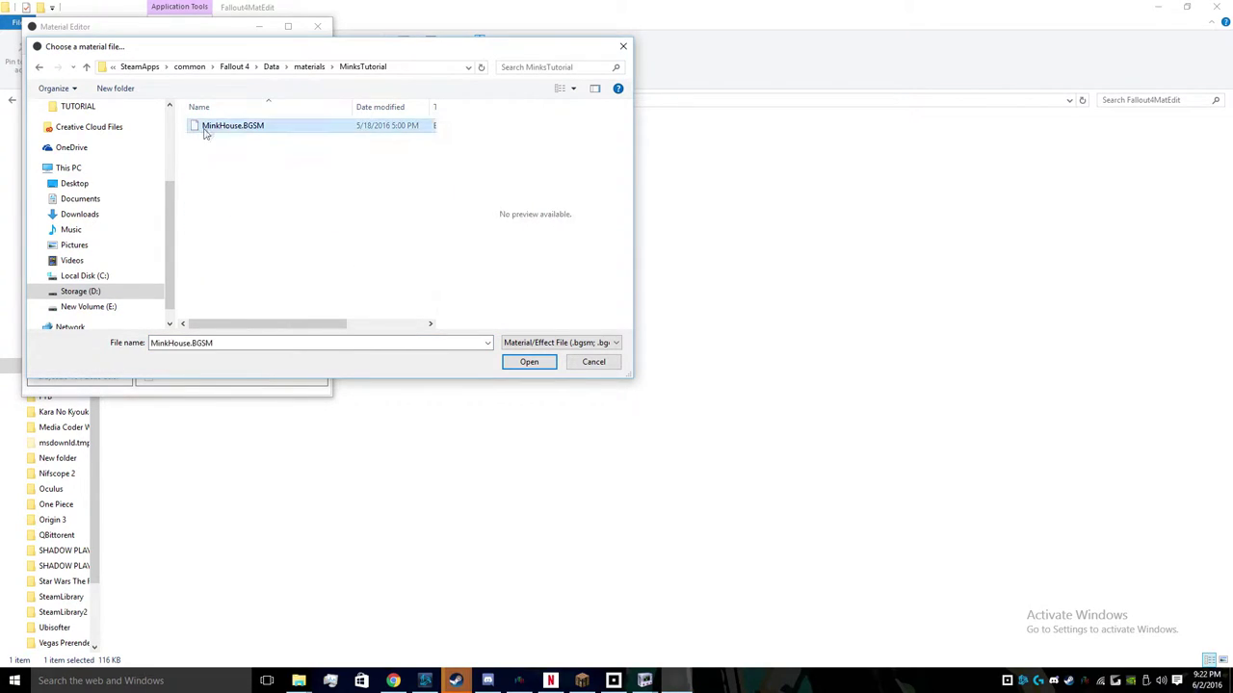
{"action": "left_click", "coordinate": [529, 363]}
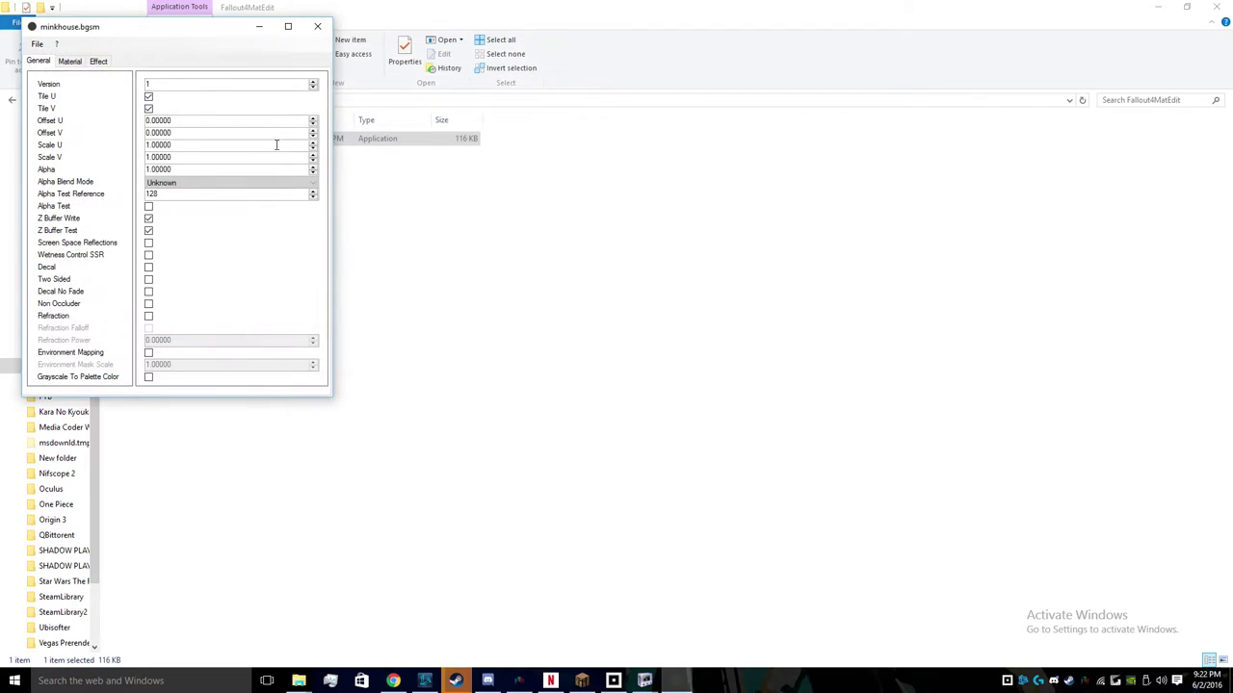
{"action": "left_click_drag", "start_coordinate": [202, 38], "coordinate": [551, 90]}
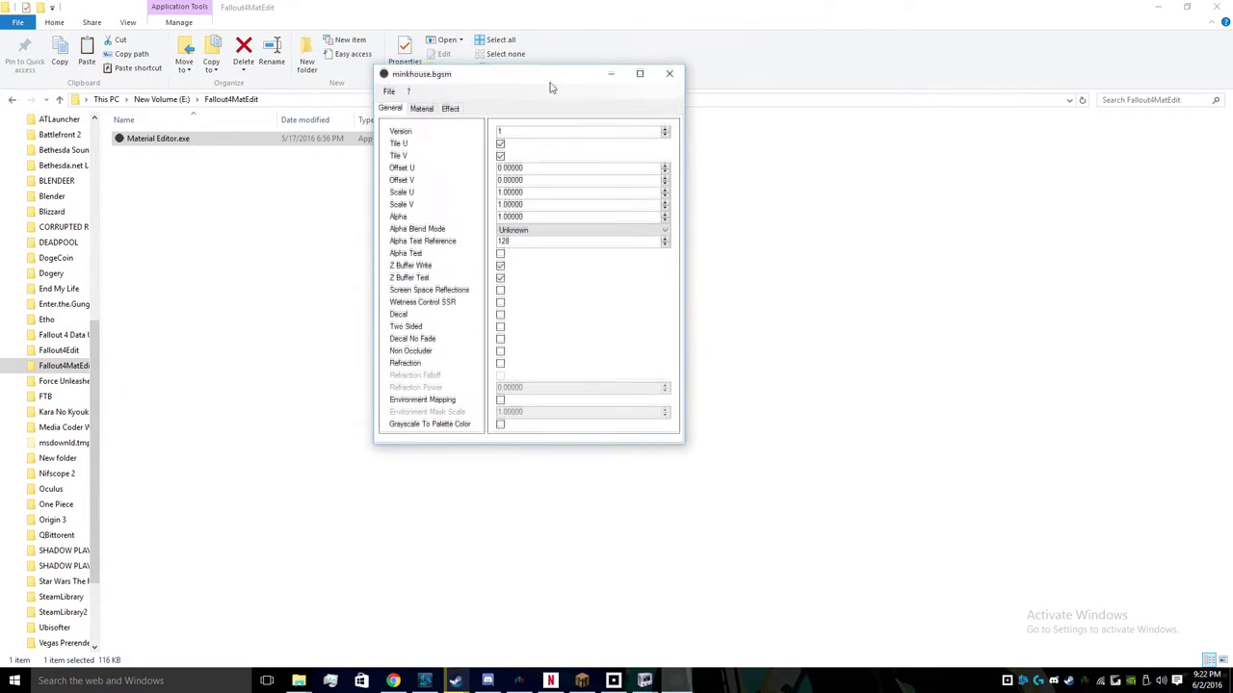
- Select the existing diffuse texture path on the Material tab
{"action": "left_click", "coordinate": [420, 110]}
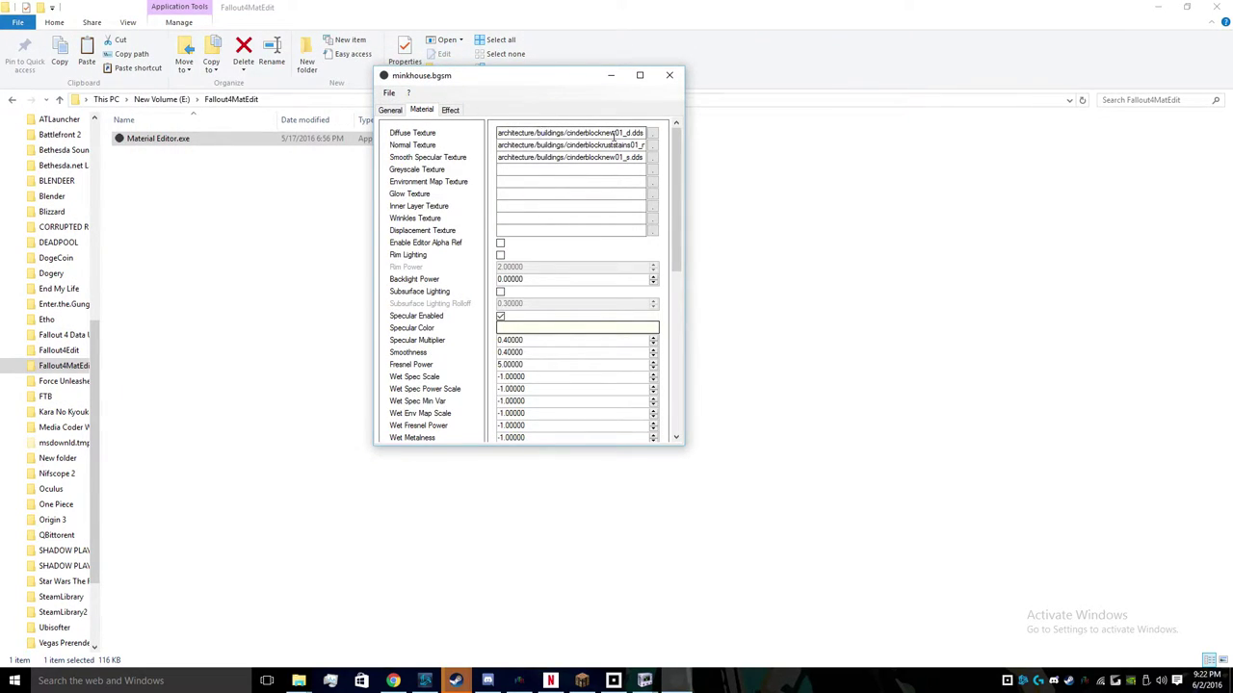
{"action": "left_click_drag", "start_coordinate": [613, 134], "coordinate": [476, 136]}
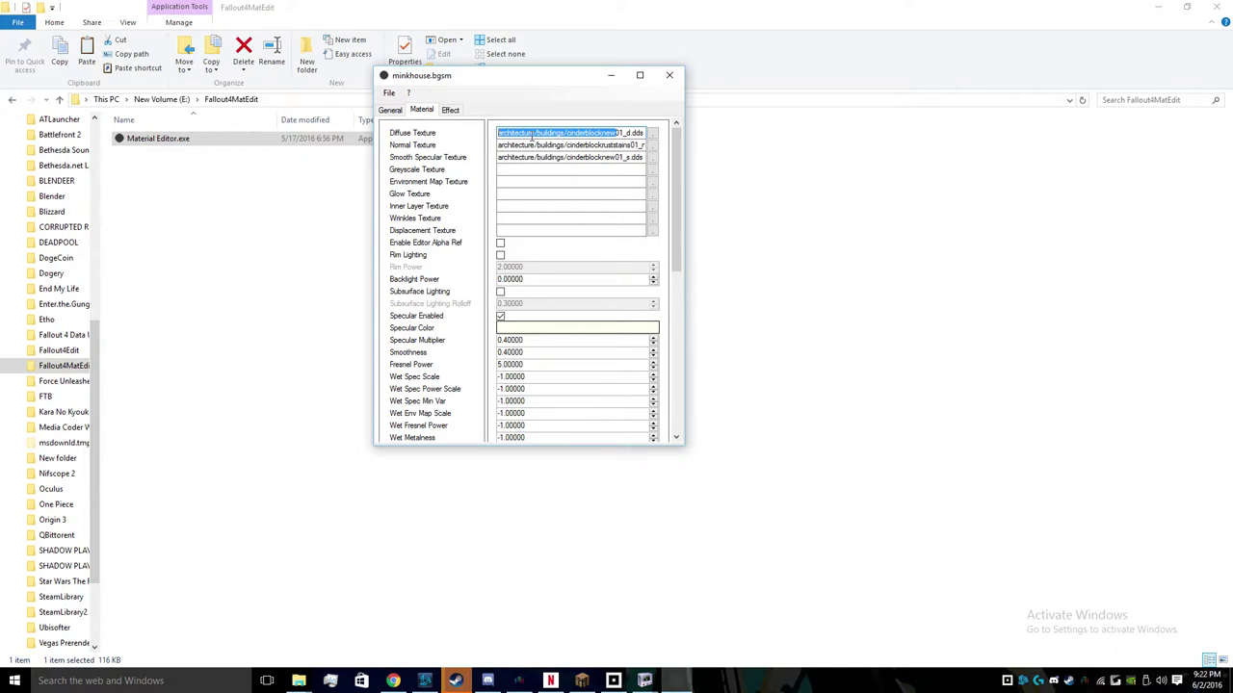
{"action": "left_click_drag", "start_coordinate": [563, 134], "coordinate": [666, 134]}
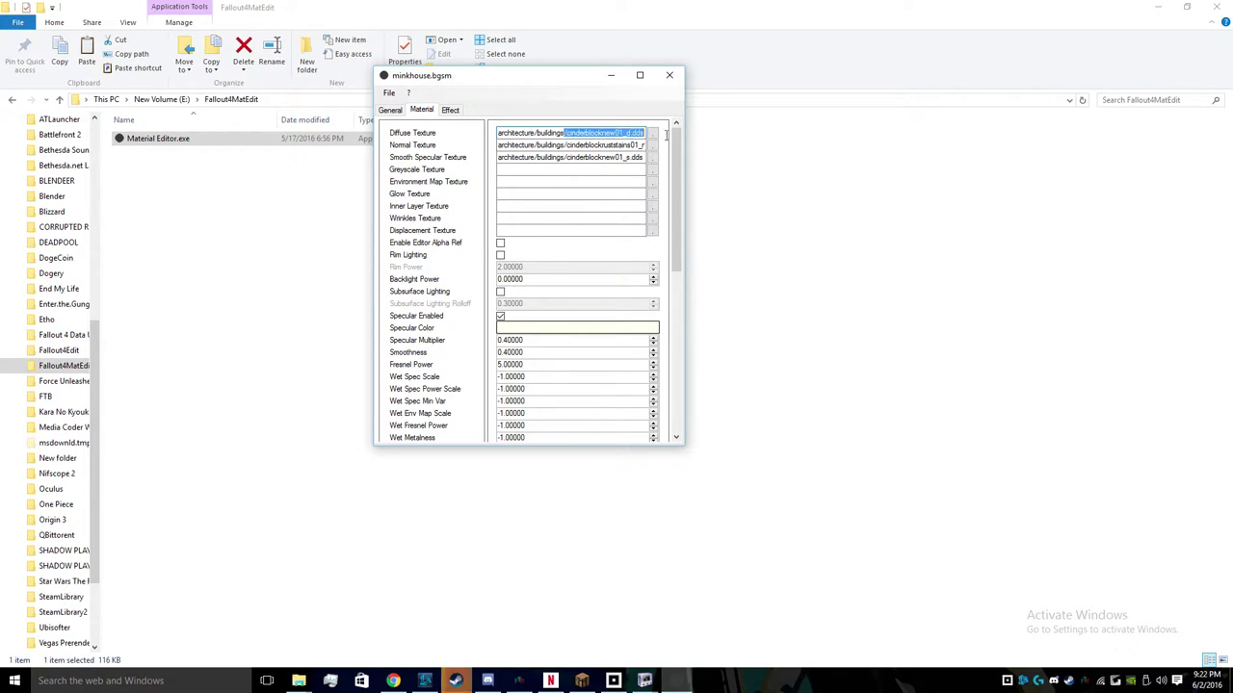
{"action": "left_click_drag", "start_coordinate": [499, 135], "coordinate": [658, 141]}
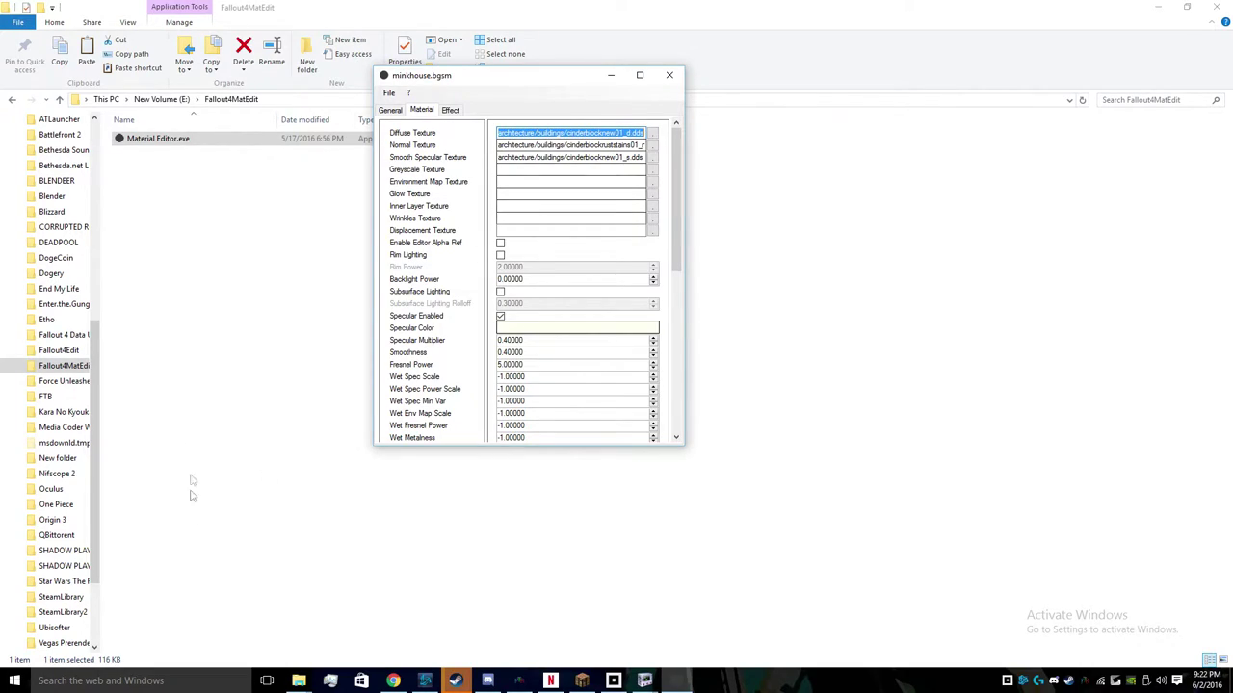
- Copy the MinksTutorial\SHouse_d.dds path from the textures folder's address bar
{"action": "left_click", "coordinate": [298, 681]}
{"action": "mouse_move", "coordinate": [330, 648]}
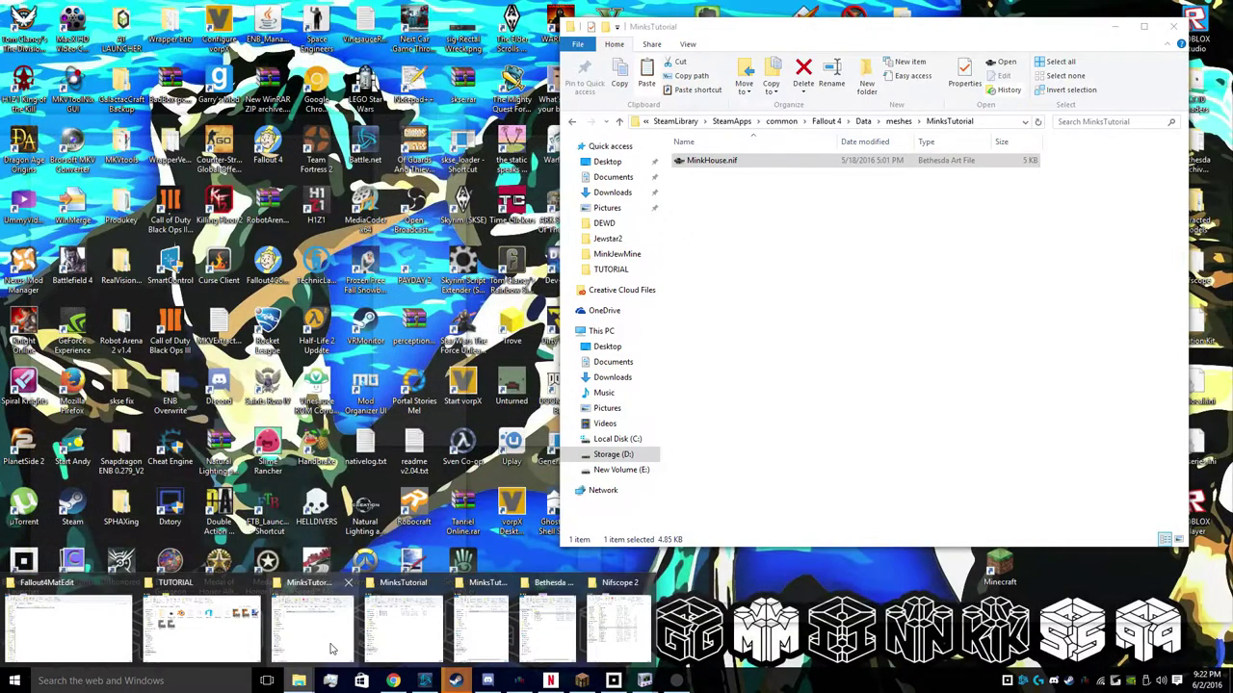
{"action": "mouse_move", "coordinate": [376, 648]}
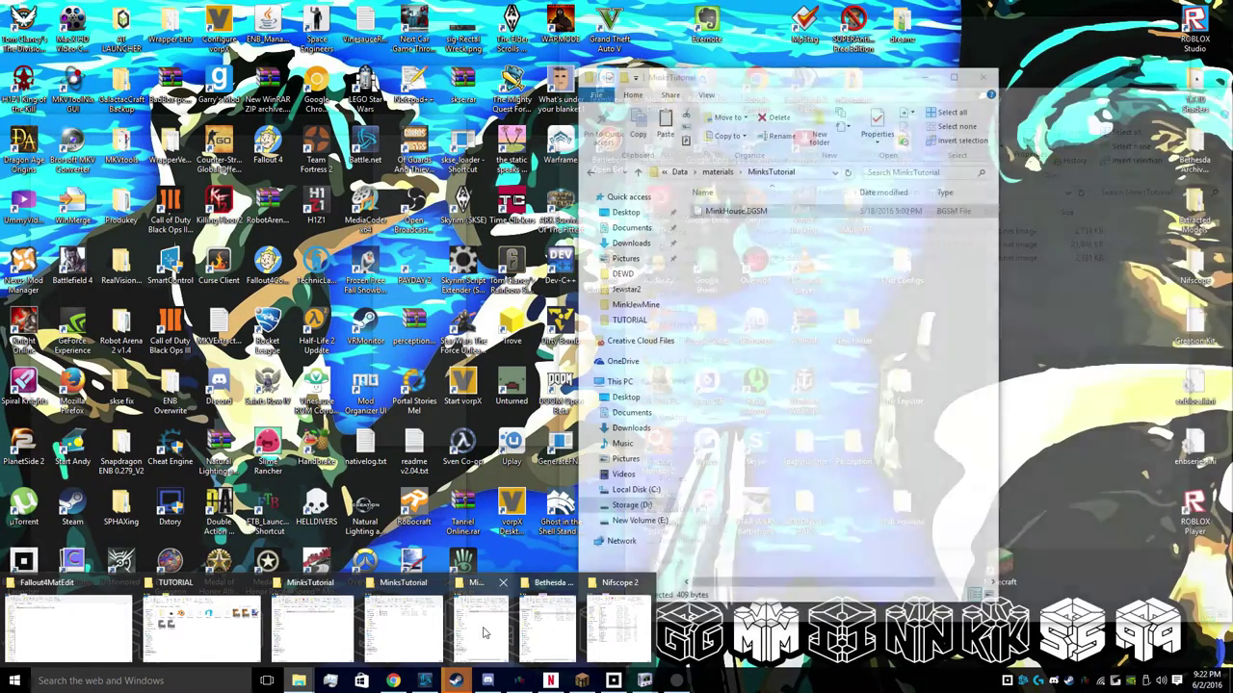
{"action": "left_click", "coordinate": [438, 641]}
{"action": "left_click", "coordinate": [997, 193]}
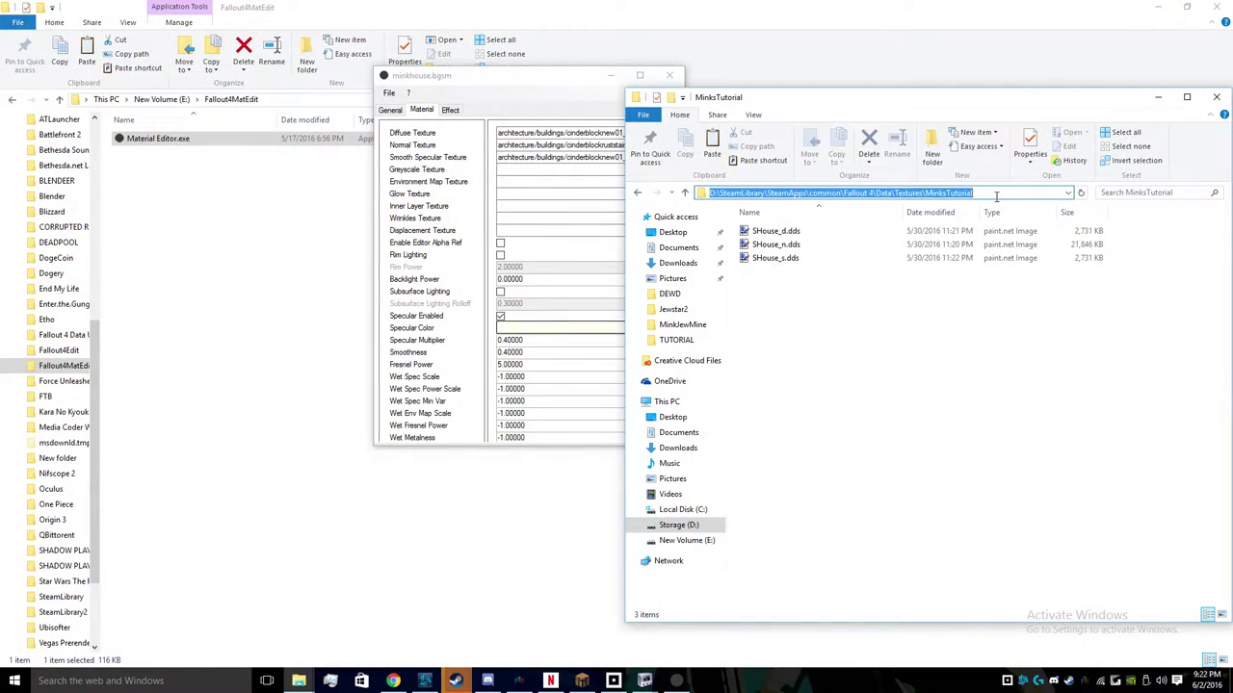
{"action": "left_click", "coordinate": [997, 197]}
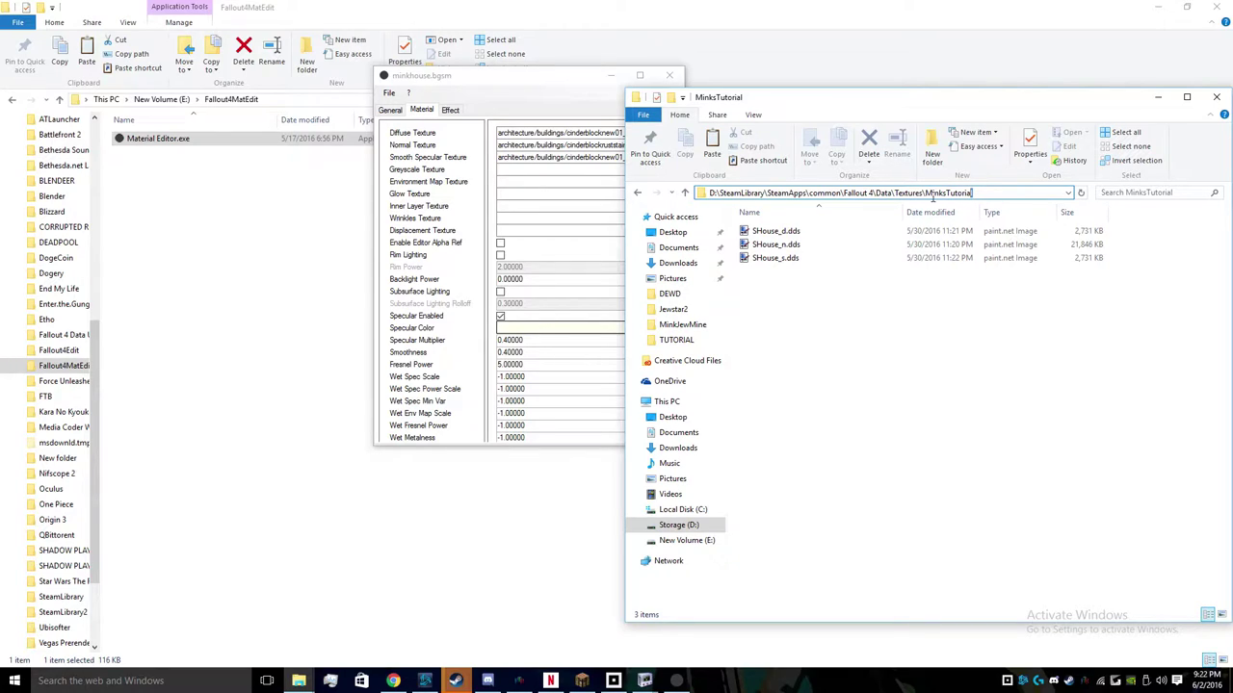
{"action": "double_click", "coordinate": [999, 192]}
{"action": "left_click", "coordinate": [999, 193]}
{"action": "type", "text": "\\"}
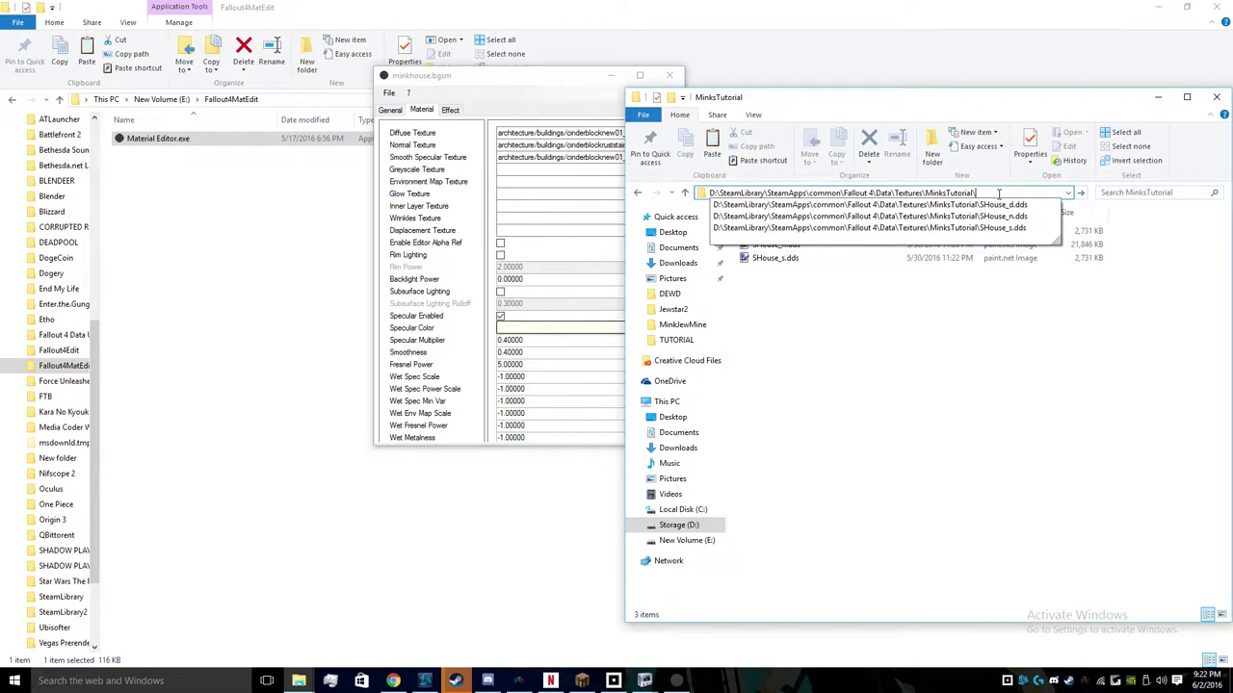
{"action": "key", "text": "Down"}
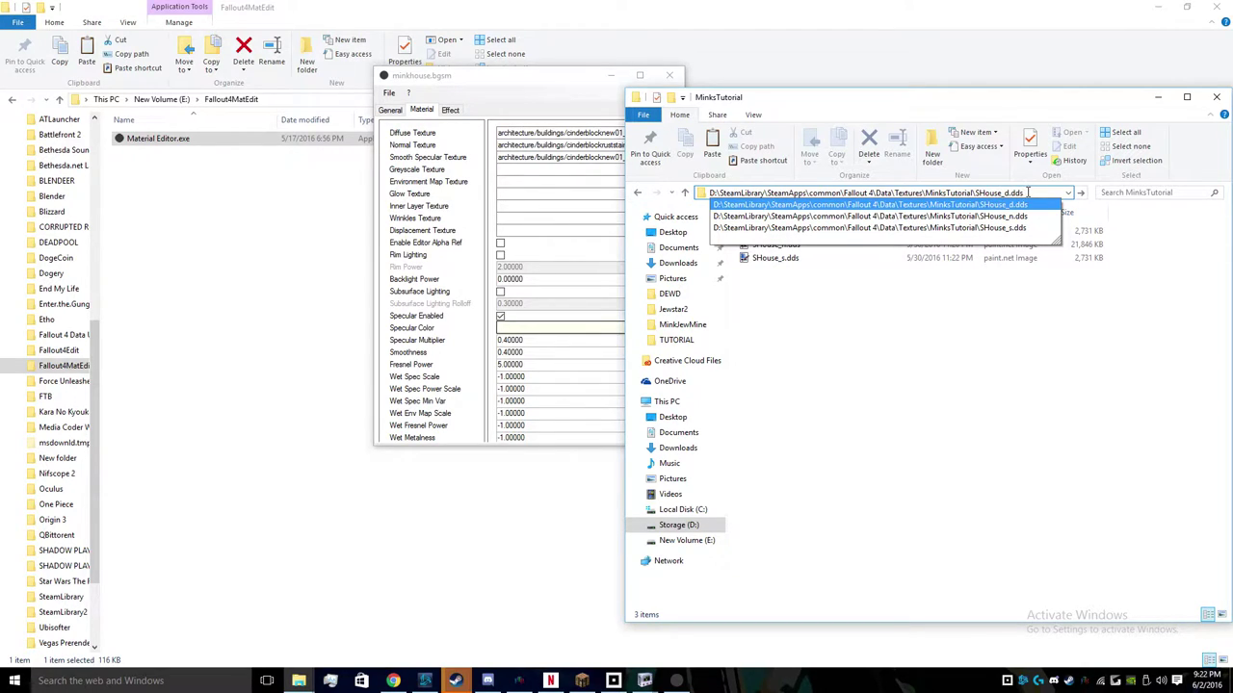
{"action": "left_click_drag", "start_coordinate": [1028, 193], "coordinate": [949, 193]}
{"action": "right_click", "coordinate": [930, 192]}
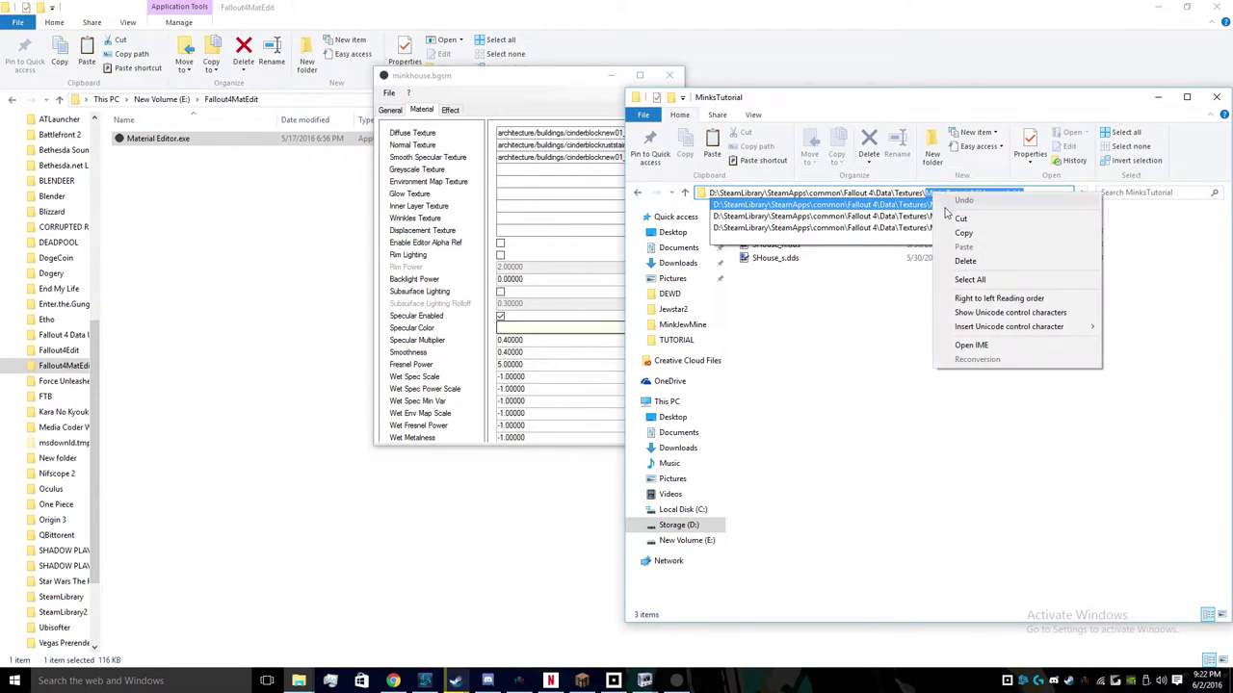
{"action": "left_click", "coordinate": [964, 244]}
- Set Diffuse, Normal and Smooth Specular to MinksTutorial\SHouse_d.dds, SHouse_n.dds and SHouse_s.dds
{"action": "left_click", "coordinate": [558, 132]}
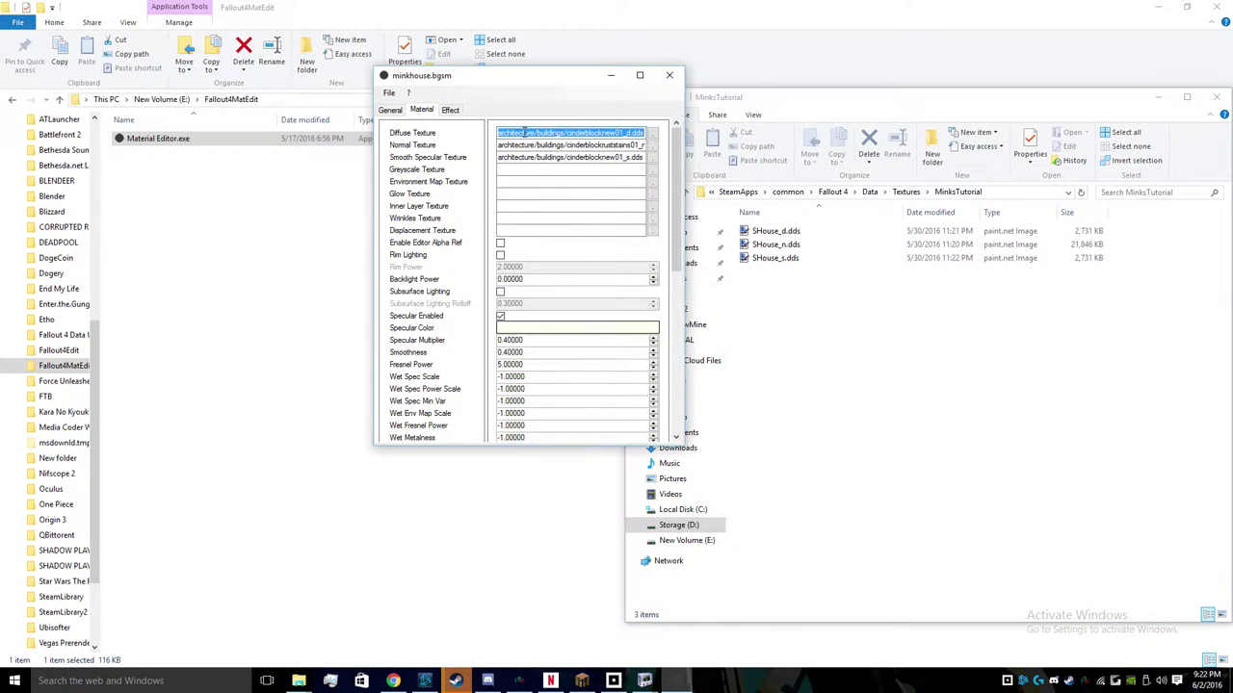
{"action": "key", "text": "ctrl+v"}
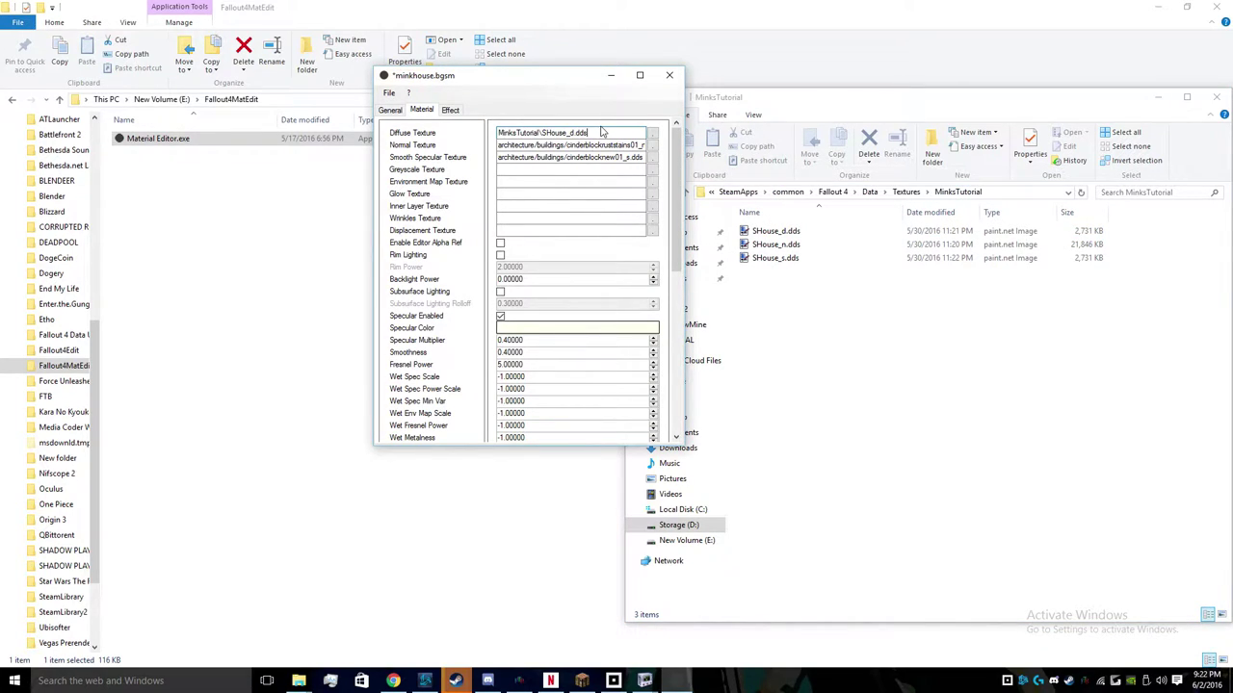
{"action": "left_click", "coordinate": [599, 144]}
{"action": "key", "text": "ctrl+v"}
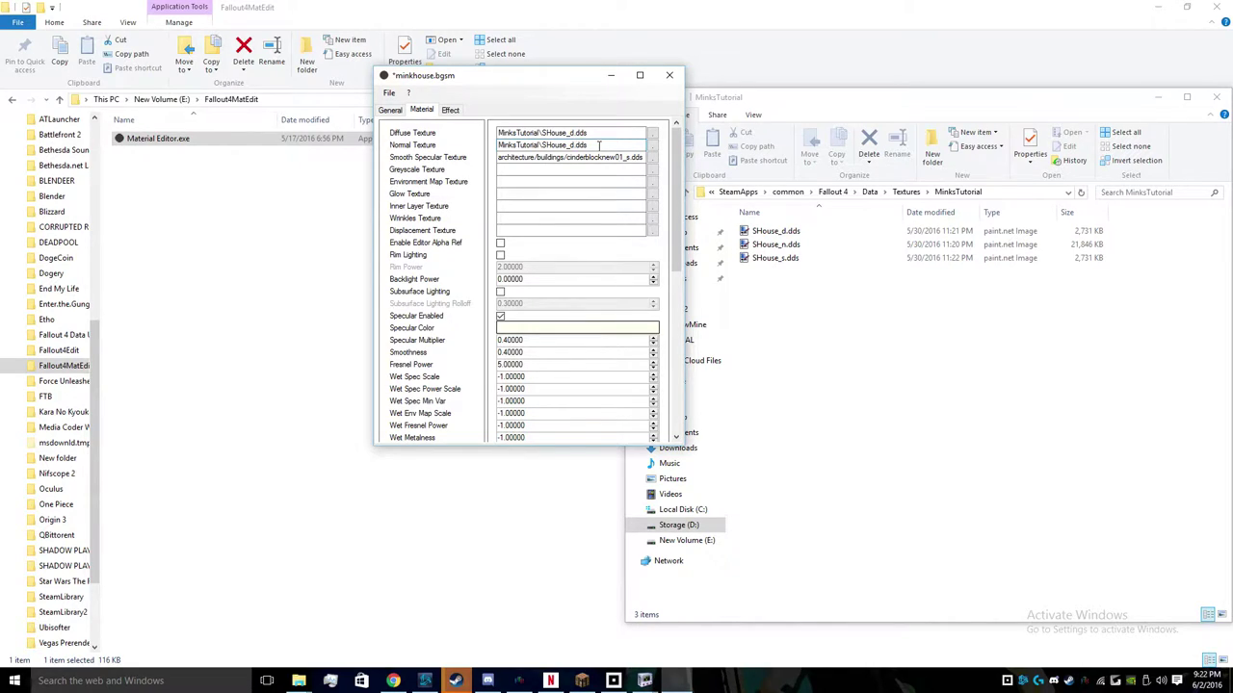
{"action": "left_click", "coordinate": [575, 145]}
{"action": "key", "text": "BackSpace"}
{"action": "type", "text": "n"}
{"action": "double_click", "coordinate": [619, 160]}
{"action": "key", "text": "ctrl+v"}
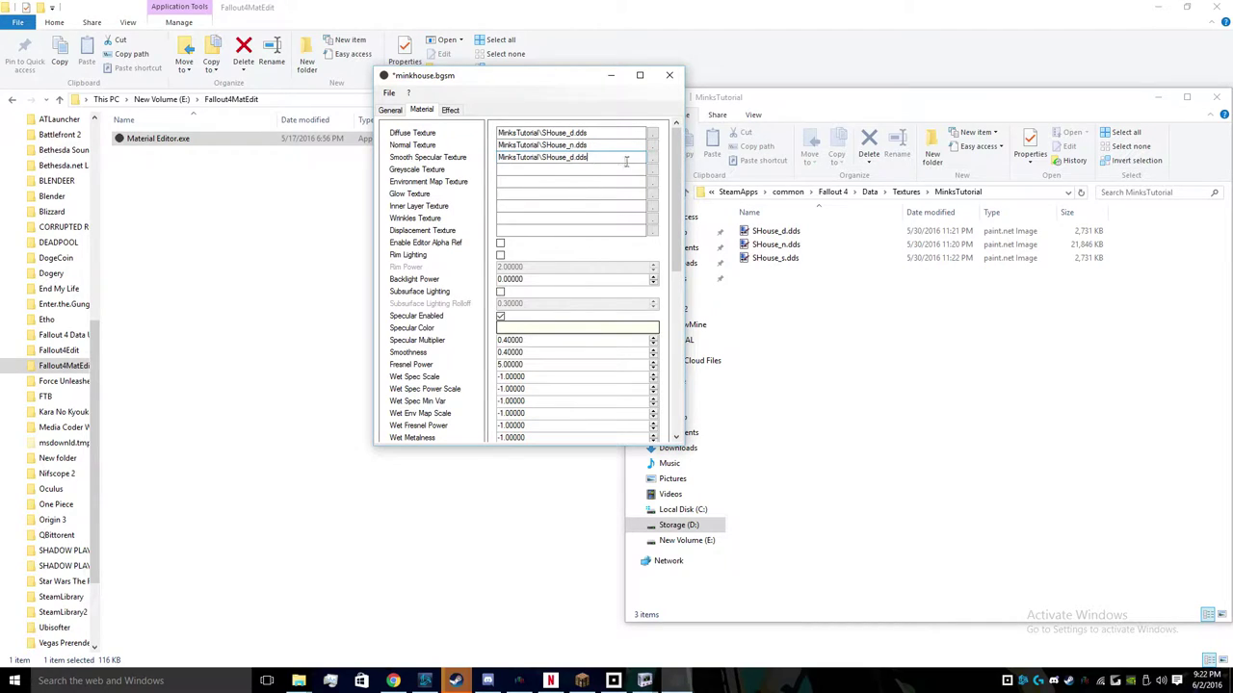
{"action": "left_click", "coordinate": [574, 157]}
{"action": "key", "text": "BackSpace"}
{"action": "type", "text": "s"}
- Adjust Wet Spec Scale to 0.70 and review the material settings
{"action": "left_click", "coordinate": [521, 378]}
{"action": "type", "text": "3"}
{"action": "left_click", "coordinate": [654, 381]}
{"action": "left_click", "coordinate": [654, 380]}
{"action": "left_click", "coordinate": [654, 381]}
{"action": "left_click", "coordinate": [654, 380]}
{"action": "left_click", "coordinate": [653, 374]}
{"action": "scroll", "coordinate": [456, 387], "scroll_direction": "down", "scroll_amount": 5}
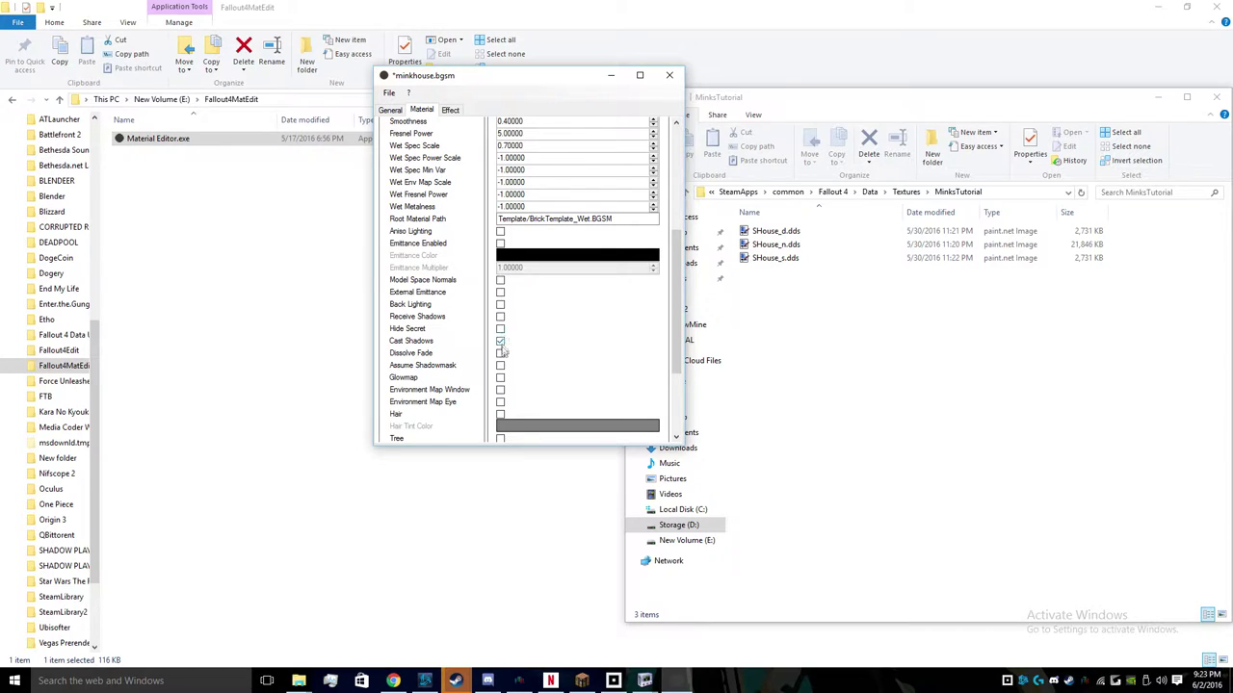
{"action": "scroll", "coordinate": [516, 383], "scroll_direction": "down", "scroll_amount": 3}
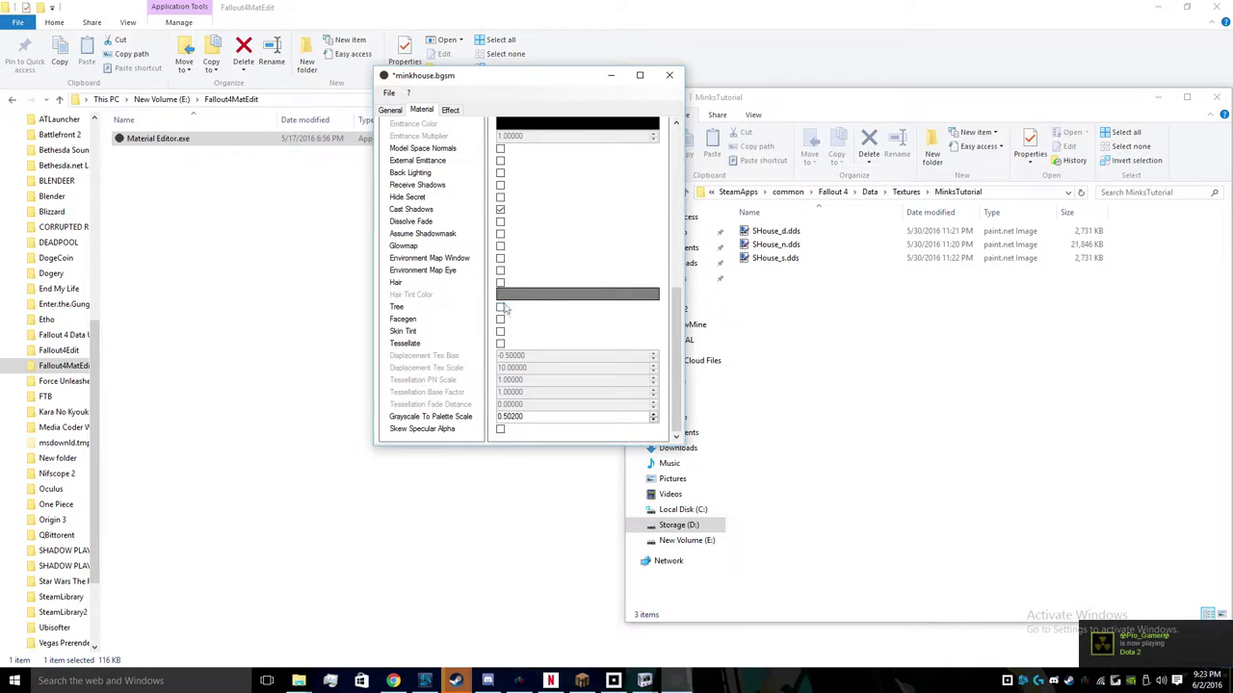
{"action": "scroll", "coordinate": [534, 351], "scroll_direction": "up", "scroll_amount": 8}
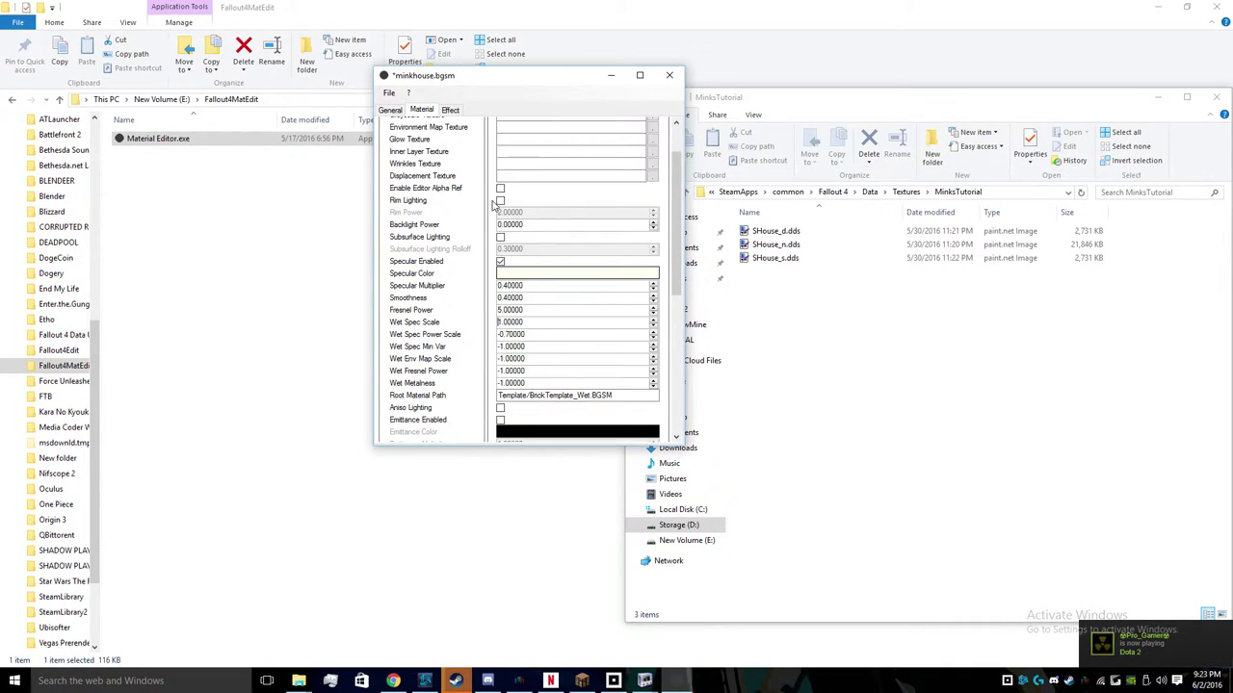
{"action": "scroll", "coordinate": [493, 204], "scroll_direction": "up", "scroll_amount": 2}
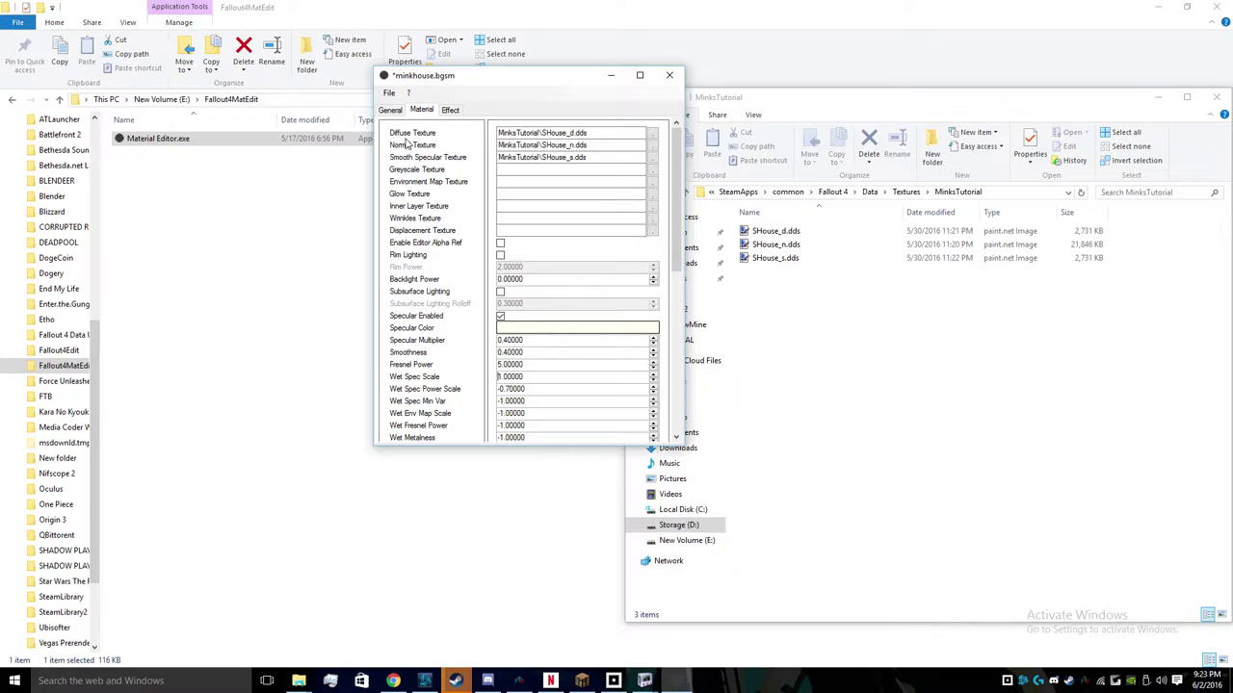
- Check the General settings, save minkhouse.bgsm and close Material Editor
{"action": "left_click", "coordinate": [390, 110]}
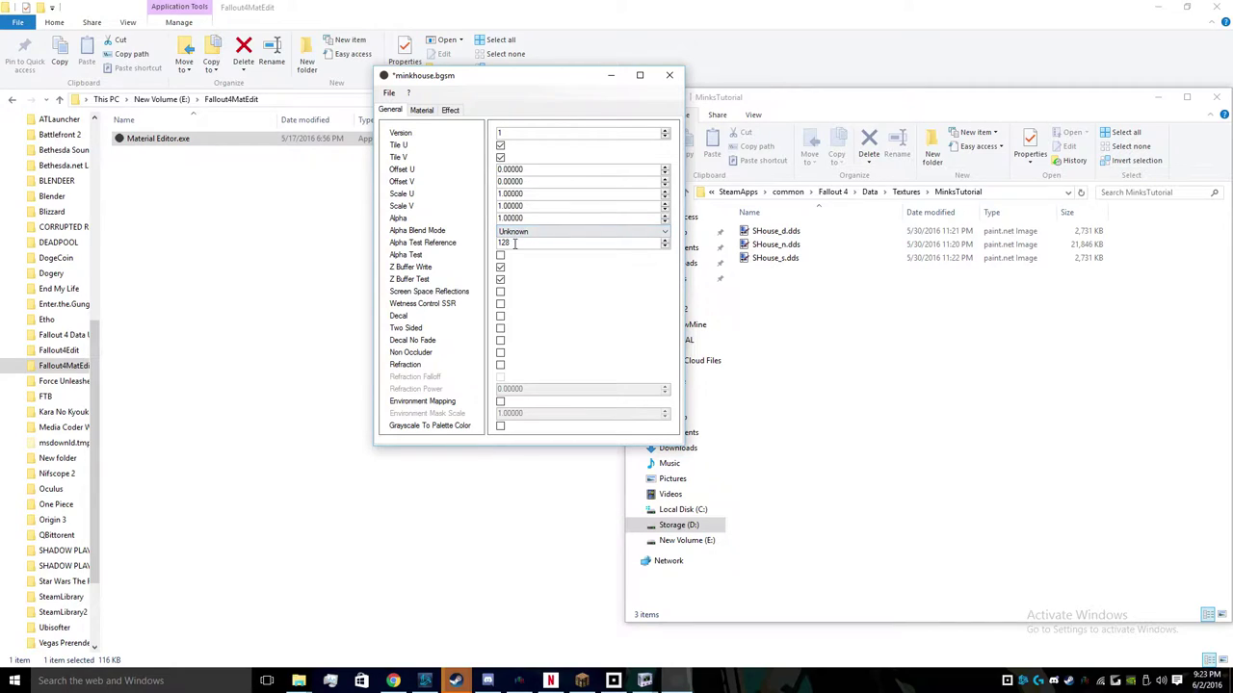
{"action": "scroll", "coordinate": [515, 247], "scroll_direction": "down", "scroll_amount": 6}
{"action": "left_click", "coordinate": [389, 93]}
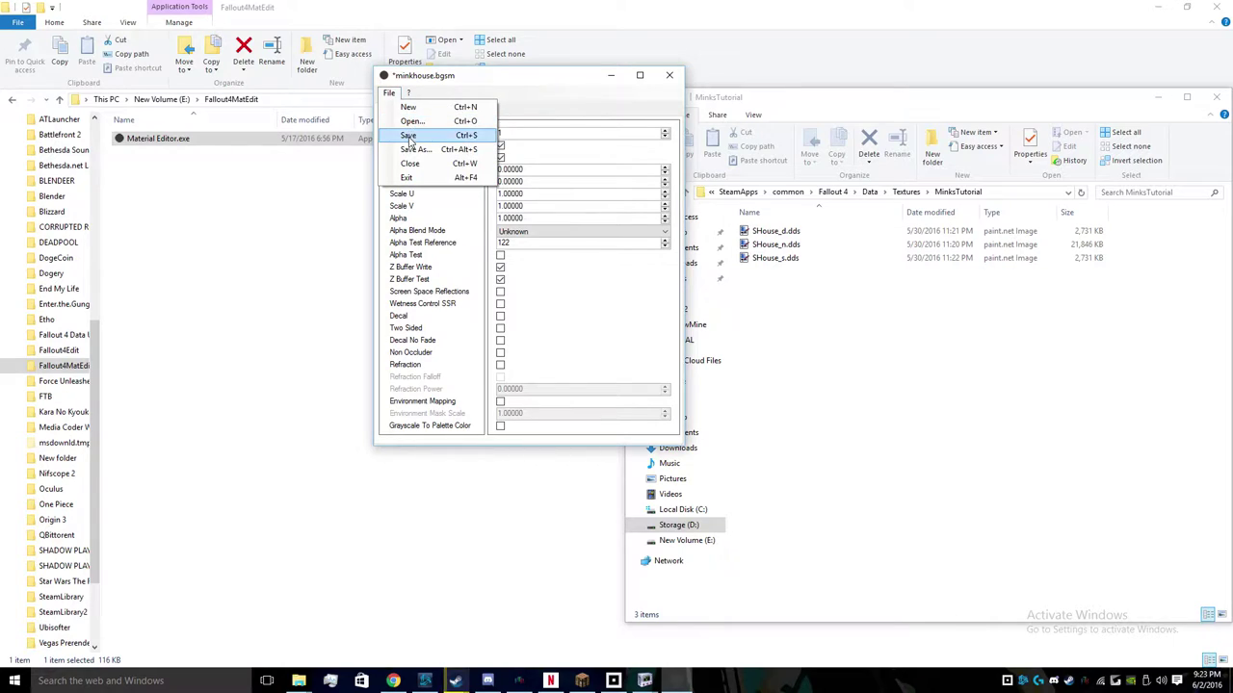
{"action": "left_click", "coordinate": [408, 132]}
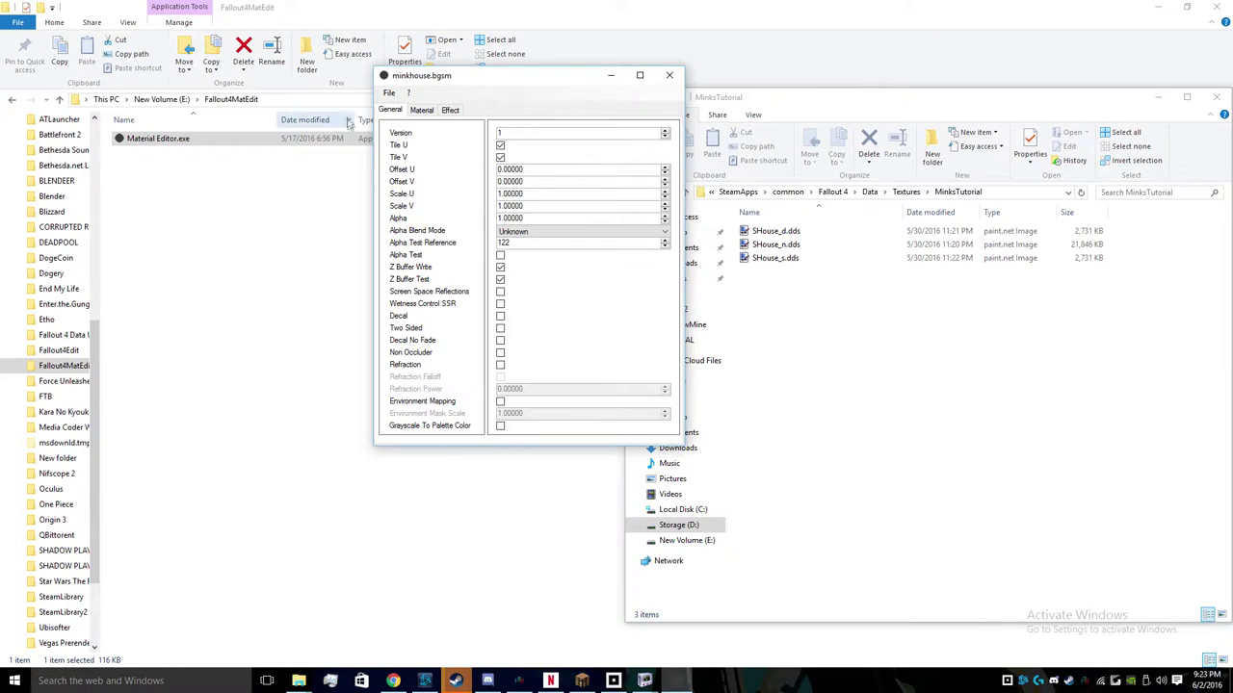
{"action": "left_click", "coordinate": [668, 76]}
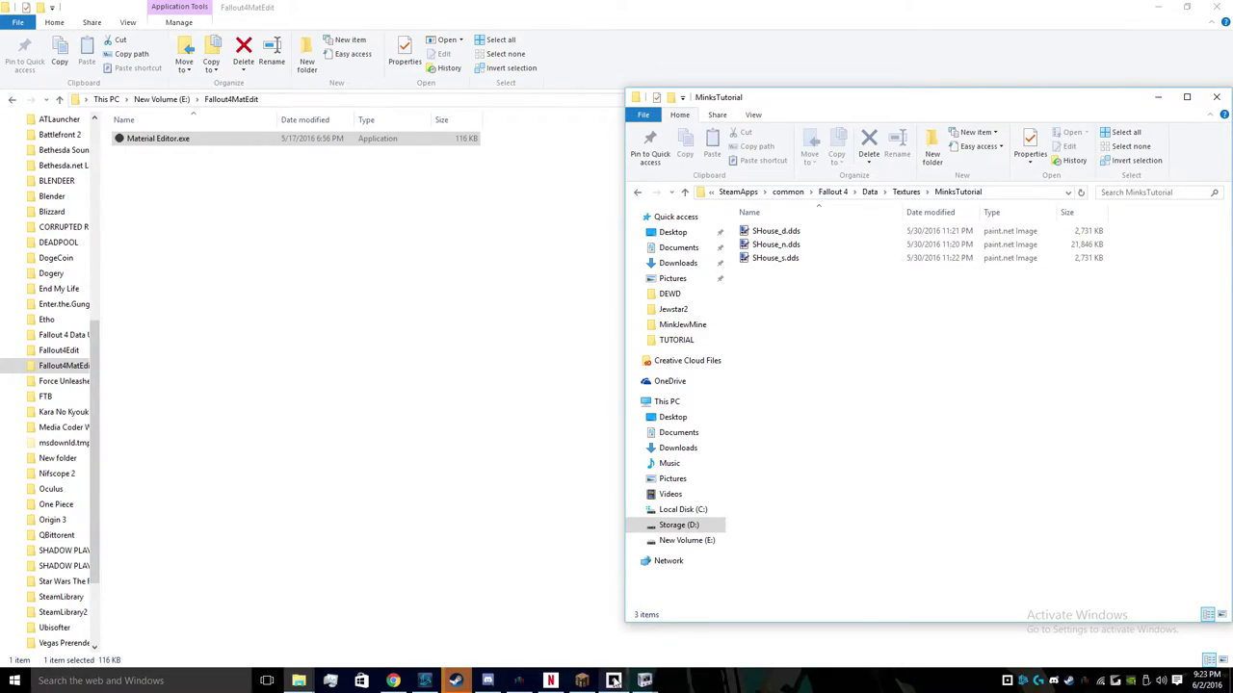
- Expand the Header strings in MinkHouse.nif and open the material path string for editing
{"action": "mouse_move", "coordinate": [581, 682]}
{"action": "left_click", "coordinate": [623, 643]}
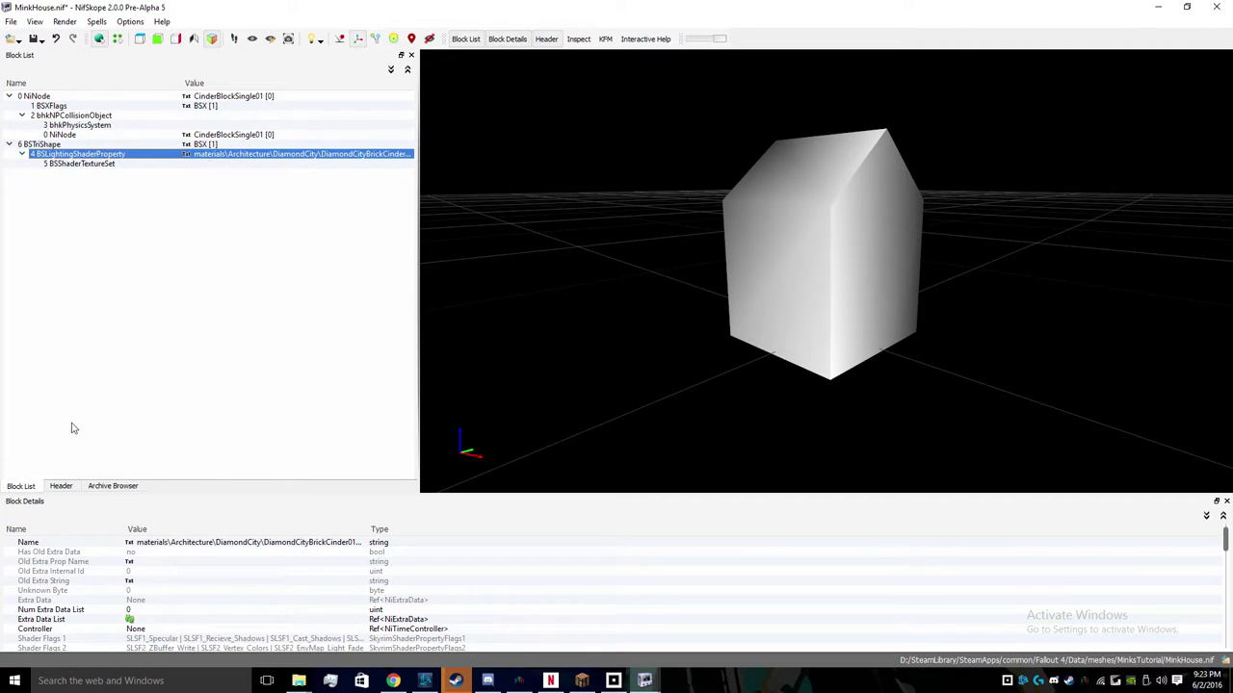
{"action": "left_click", "coordinate": [61, 487]}
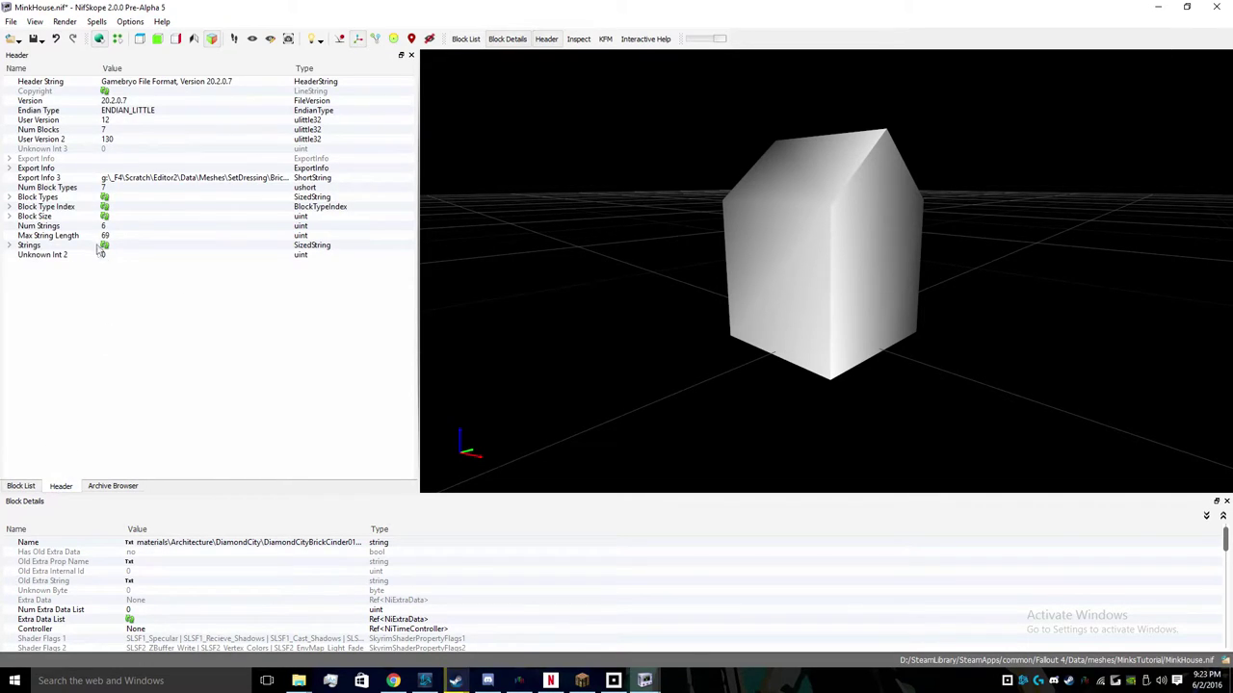
{"action": "left_click", "coordinate": [10, 246]}
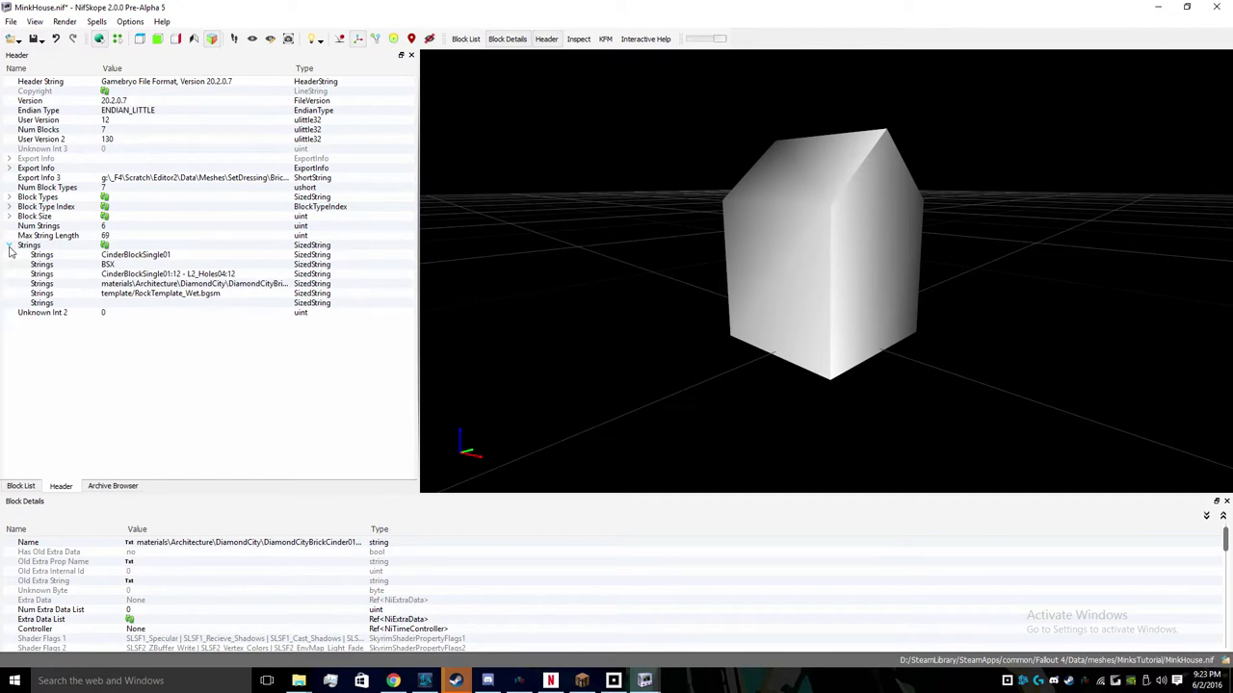
{"action": "double_click", "coordinate": [112, 282]}
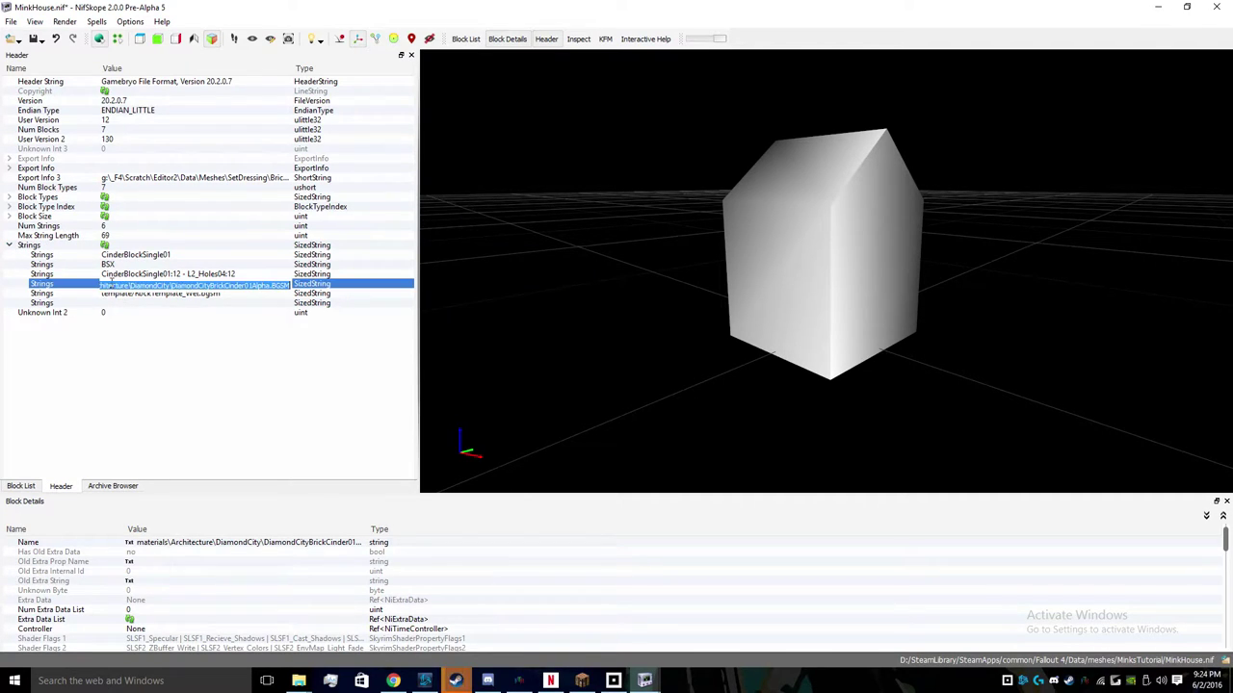
{"action": "left_click", "coordinate": [130, 284]}
{"action": "key", "text": "Left"}
{"action": "key", "text": "Left"}
{"action": "key", "text": "Left"}
{"action": "key", "text": "Left"}
{"action": "key", "text": "Left"}
{"action": "key", "text": "Left"}
{"action": "key", "text": "Left"}
{"action": "key", "text": "Left"}
{"action": "key", "text": "Left"}
{"action": "key", "text": "Left"}
{"action": "key", "text": "Left"}
{"action": "key", "text": "Left"}
{"action": "key", "text": "Left"}
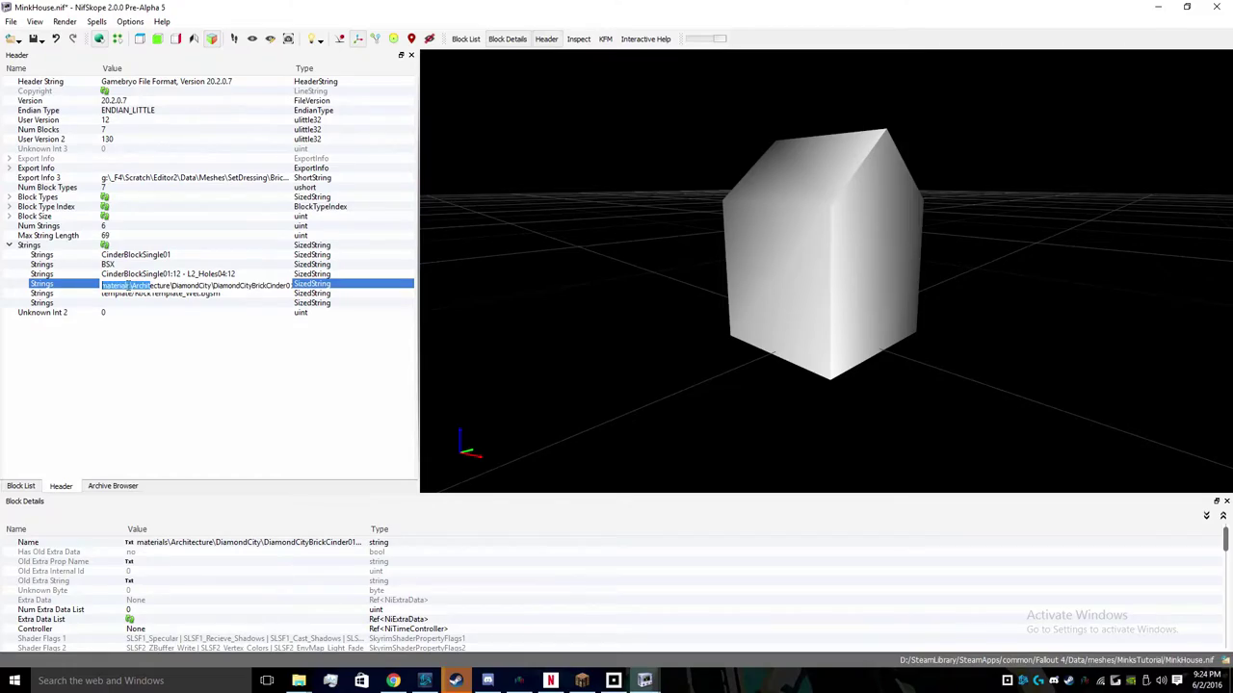
- Copy the materials\MinksTutorial\MinkHouse.BGSM path from the Explorer address bar
{"action": "mouse_move", "coordinate": [298, 681]}
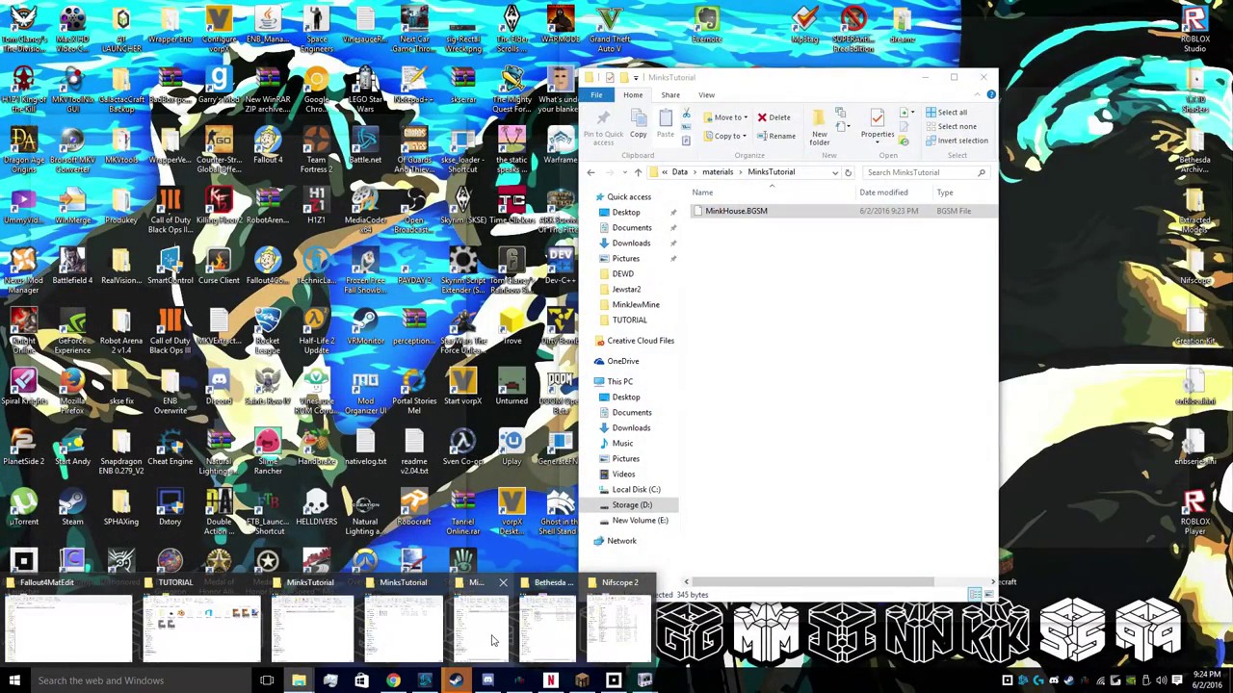
{"action": "left_click", "coordinate": [491, 641]}
{"action": "left_click", "coordinate": [809, 174]}
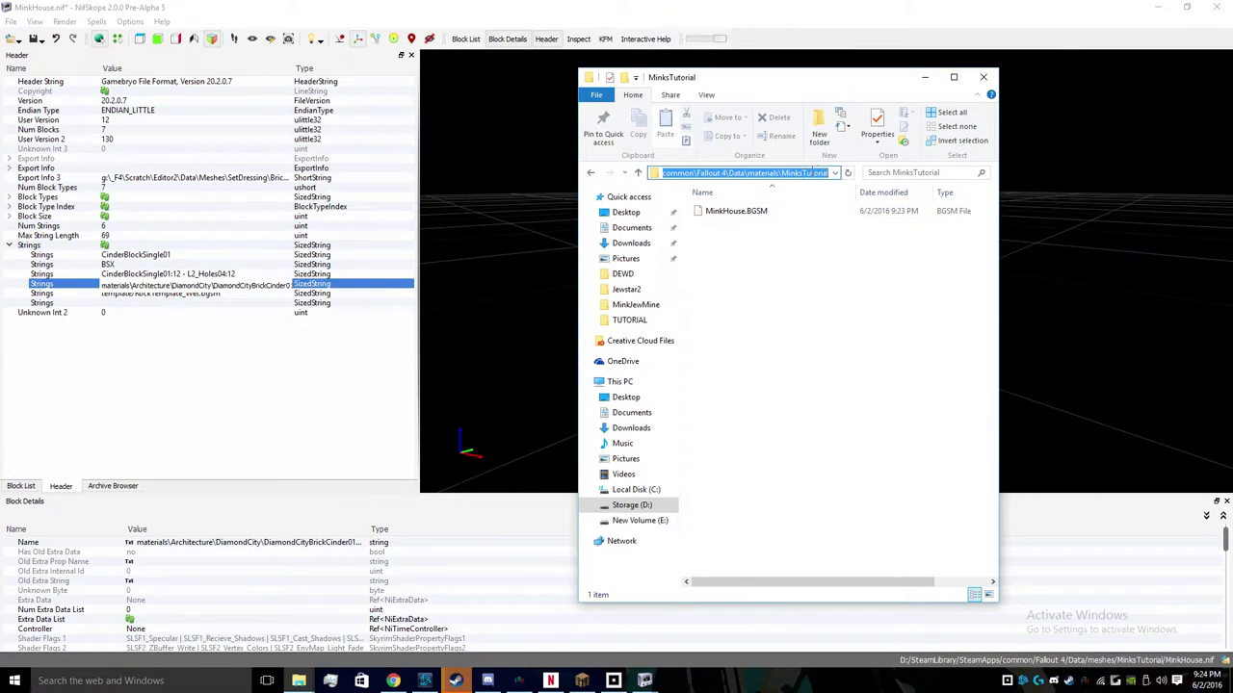
{"action": "left_click", "coordinate": [827, 173]}
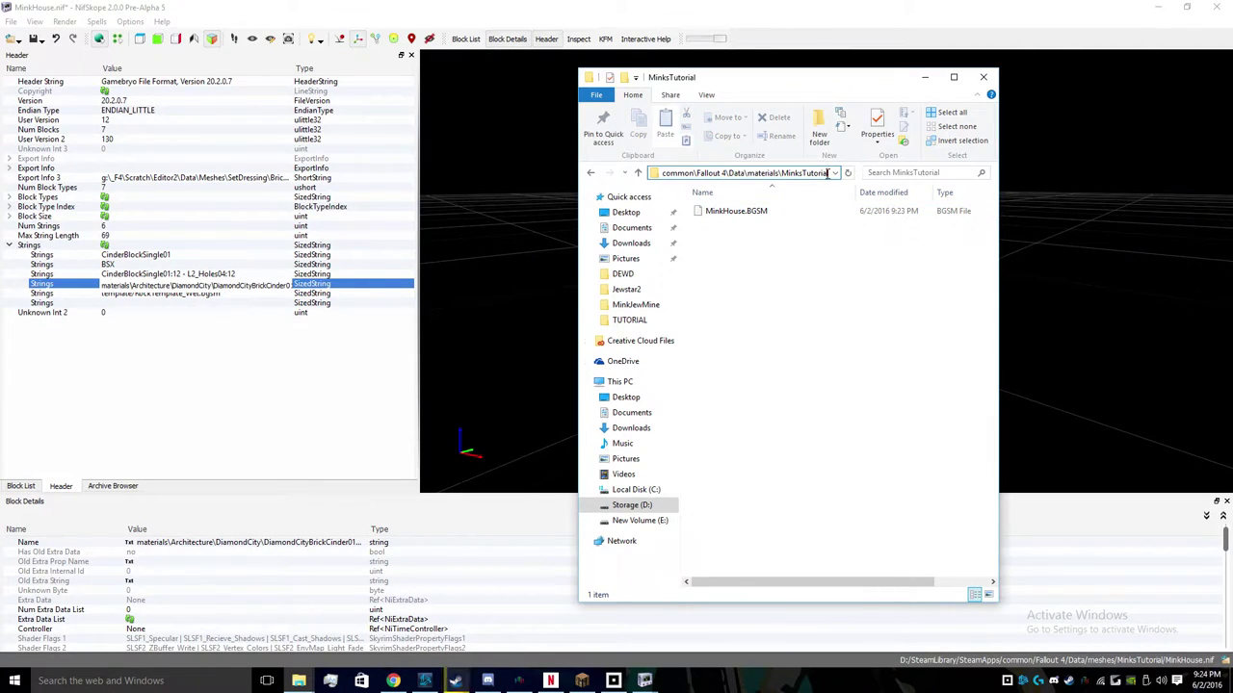
{"action": "type", "text": "\\"}
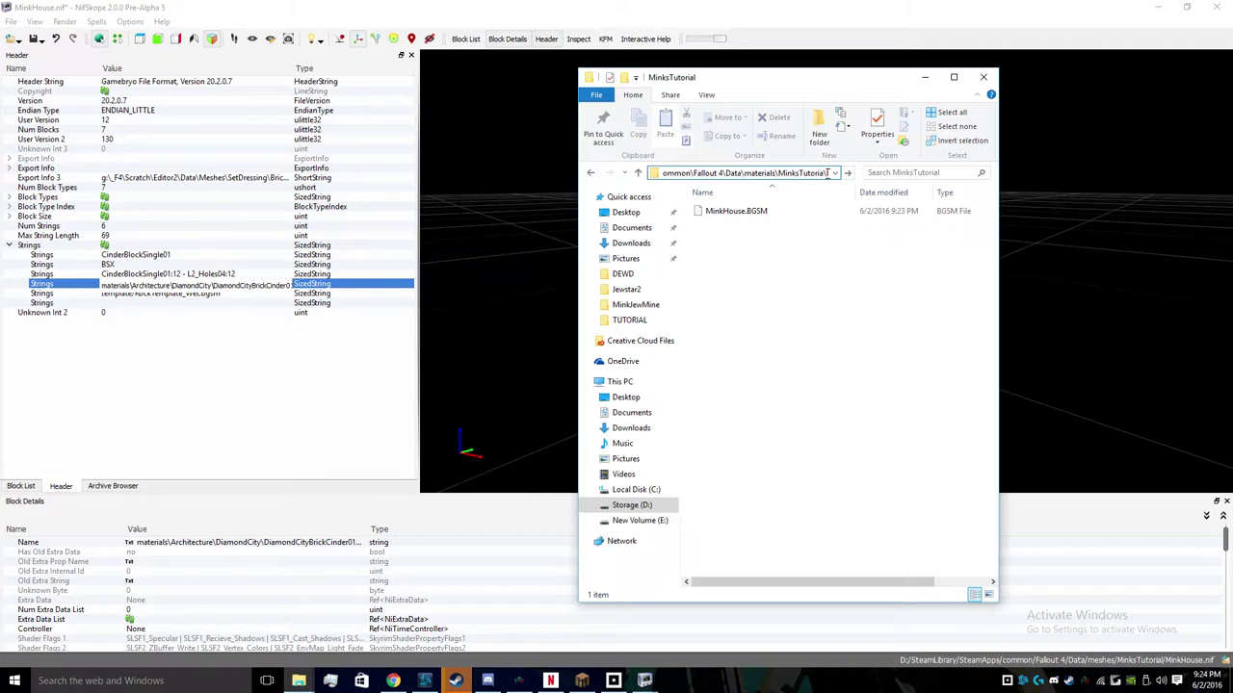
{"action": "left_click_drag", "start_coordinate": [998, 144], "coordinate": [1195, 154]}
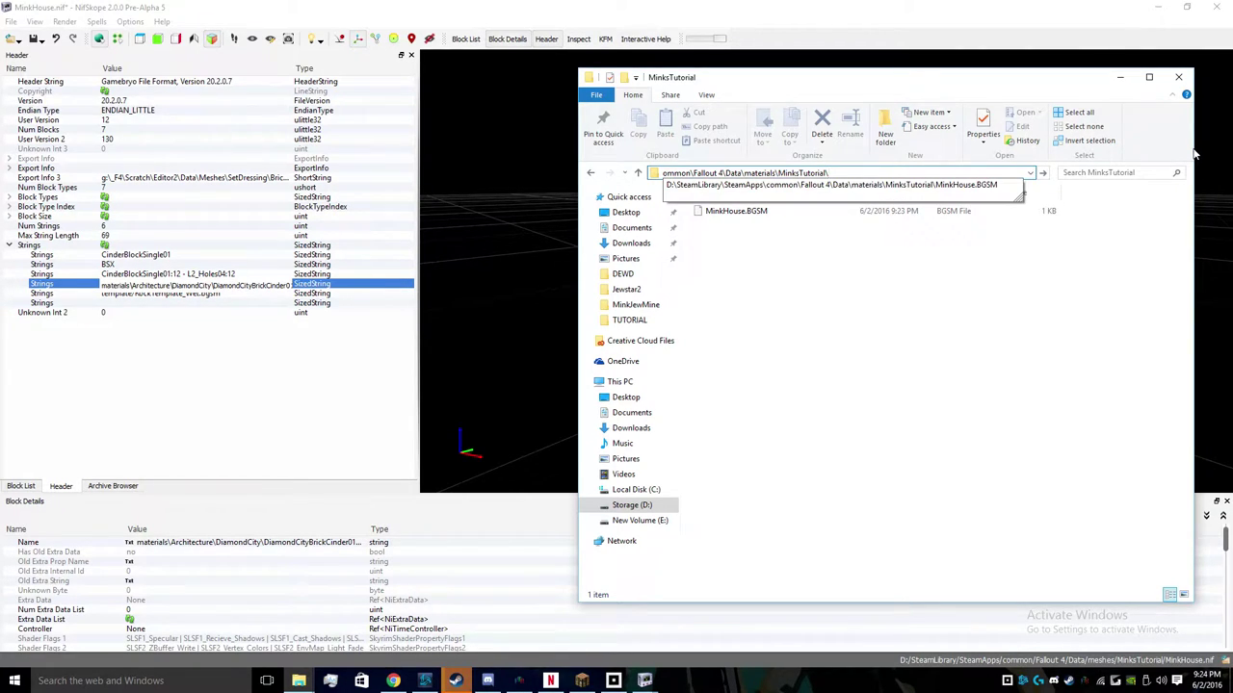
{"action": "key", "text": "Down"}
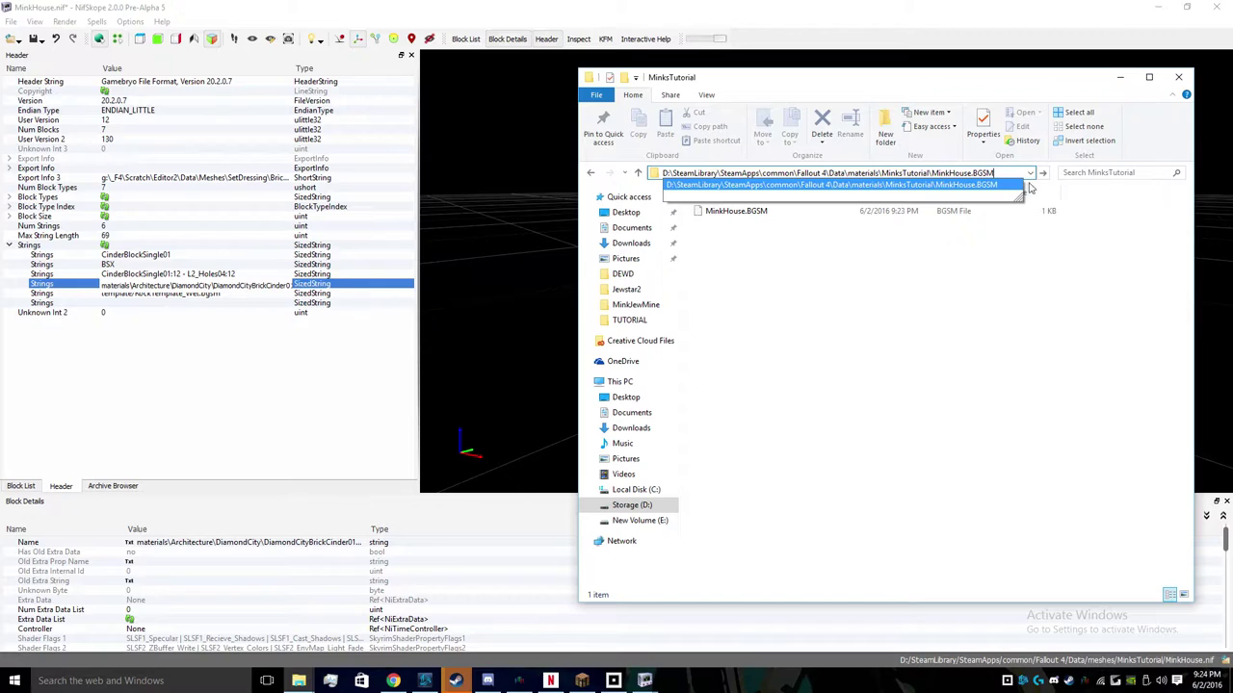
{"action": "left_click_drag", "start_coordinate": [1010, 173], "coordinate": [847, 173]}
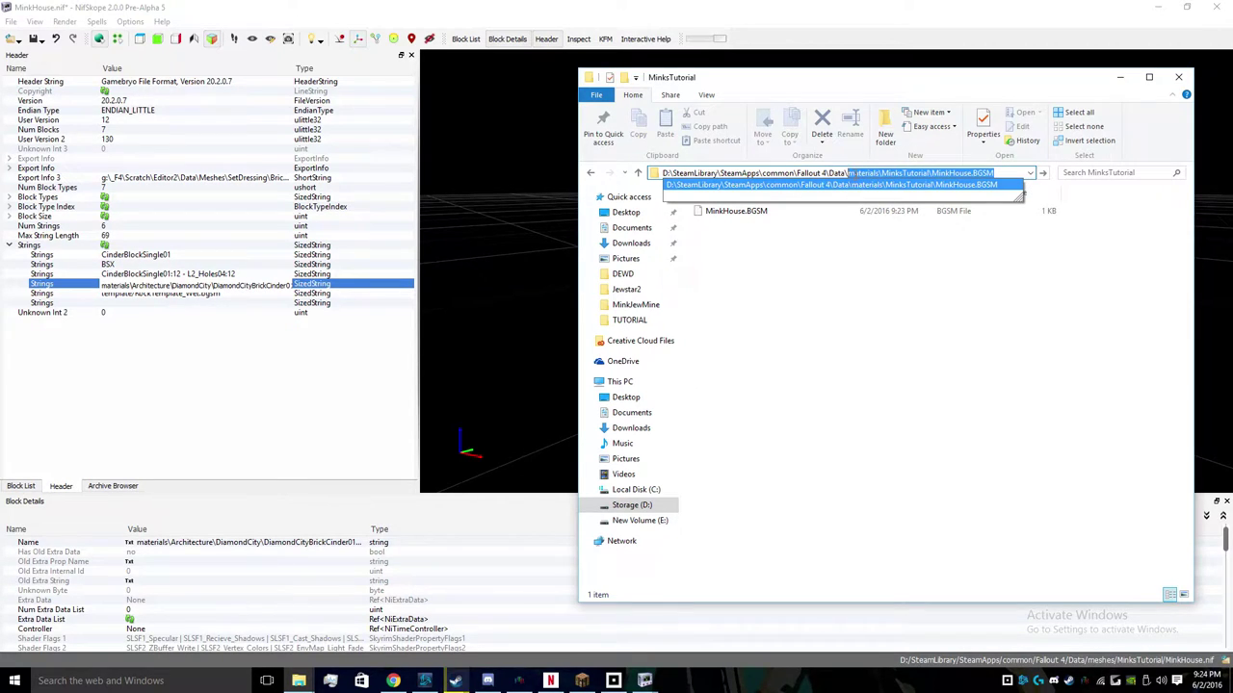
{"action": "right_click", "coordinate": [855, 176]}
{"action": "left_click", "coordinate": [885, 214]}
- Replace the old cinder-block material string with materials\MinksTutorial\MinkHouse.BGSM and return to Block List
{"action": "double_click", "coordinate": [284, 288]}
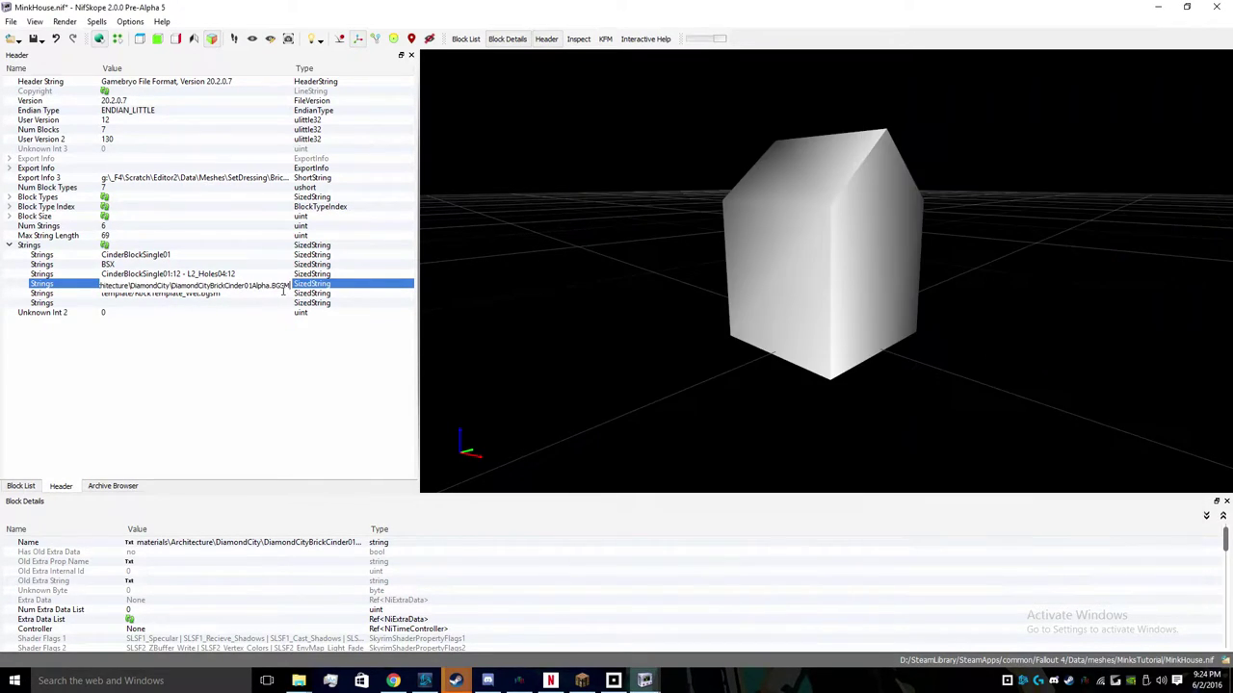
{"action": "left_click", "coordinate": [135, 276]}
{"action": "double_click", "coordinate": [102, 285]}
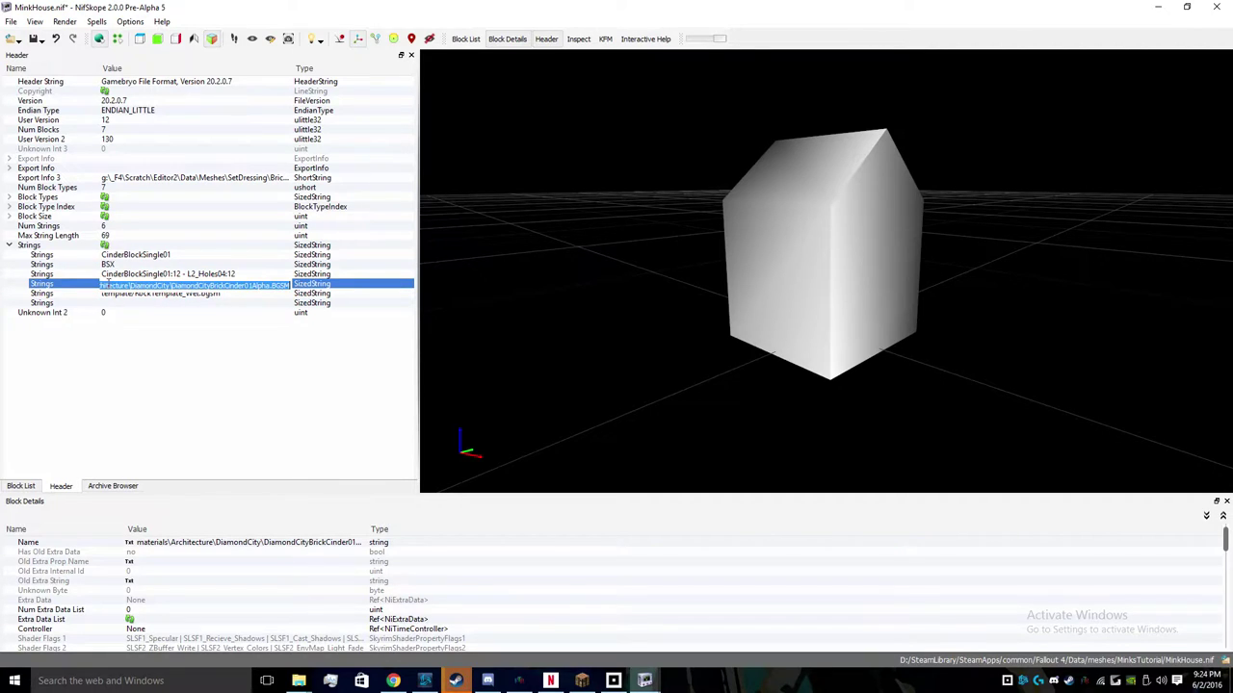
{"action": "left_click_drag", "start_coordinate": [101, 285], "coordinate": [412, 301]}
{"action": "key", "text": "BackSpace"}
{"action": "key", "text": "BackSpace"}
{"action": "key", "text": "BackSpace"}
{"action": "key", "text": "BackSpace"}
{"action": "key", "text": "BackSpace"}
{"action": "key", "text": "BackSpace"}
{"action": "key", "text": "BackSpace"}
{"action": "key", "text": "ctrl+v"}
{"action": "key", "text": "Return"}
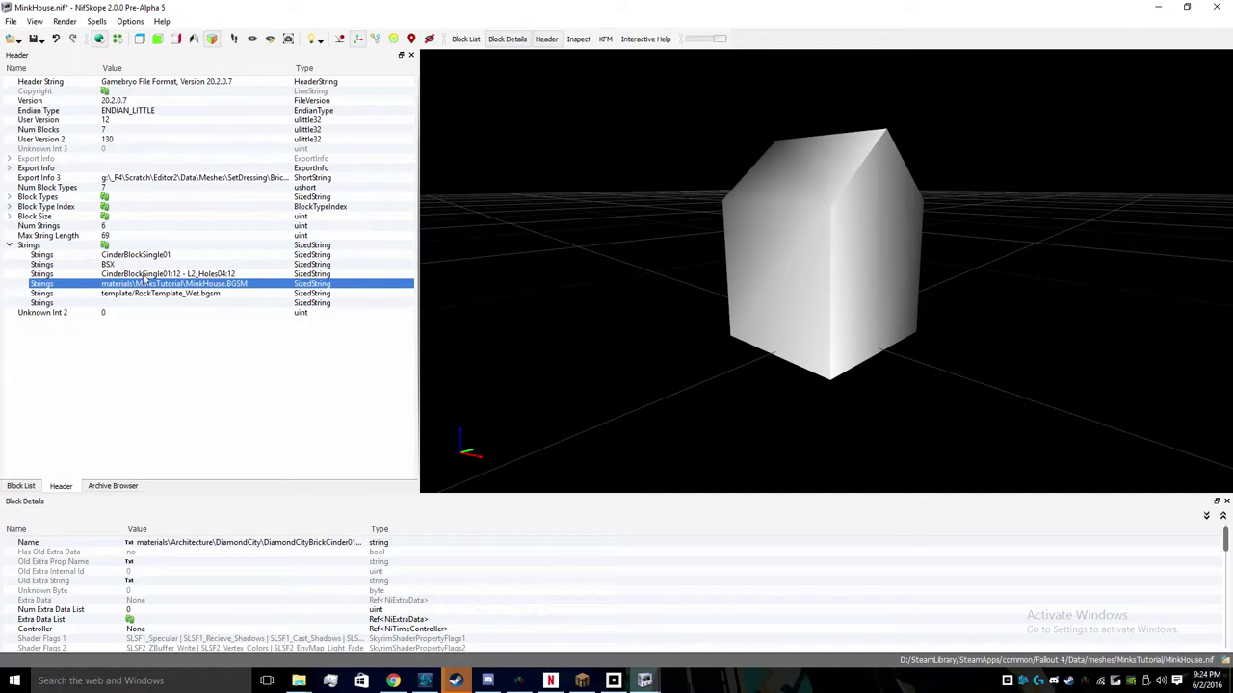
{"action": "left_click", "coordinate": [21, 486]}
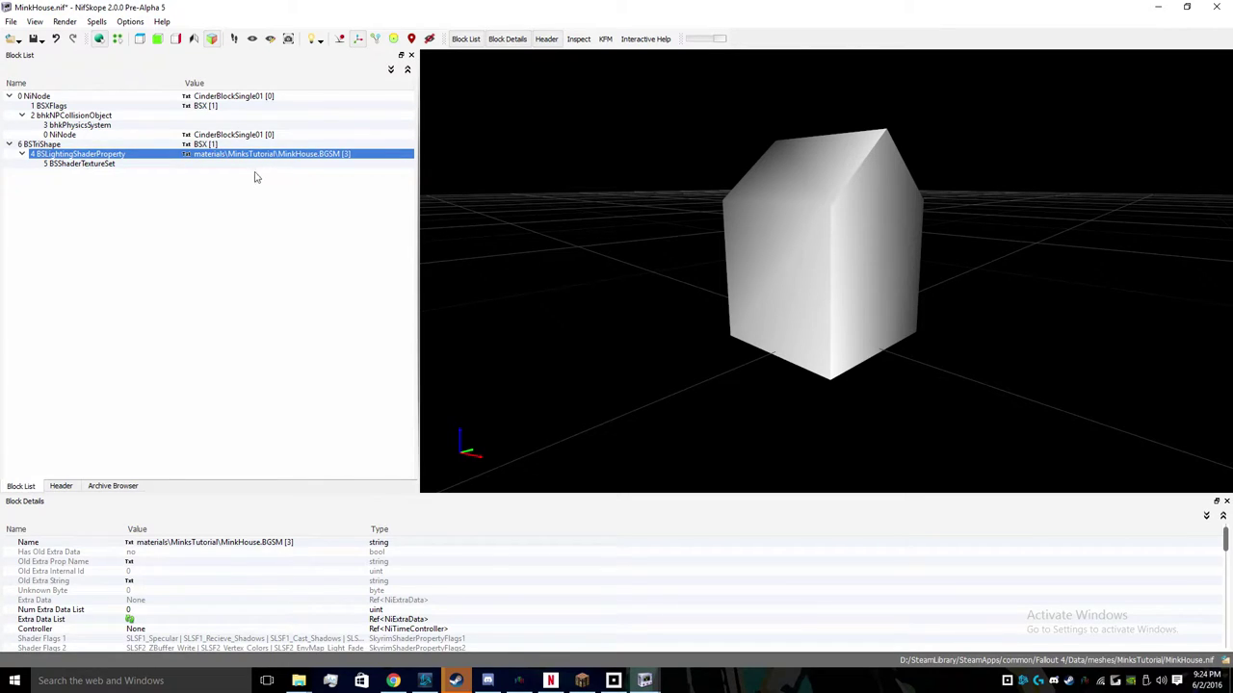
{"action": "left_click", "coordinate": [180, 145]}
{"action": "scroll", "coordinate": [212, 559], "scroll_direction": "down", "scroll_amount": 5}
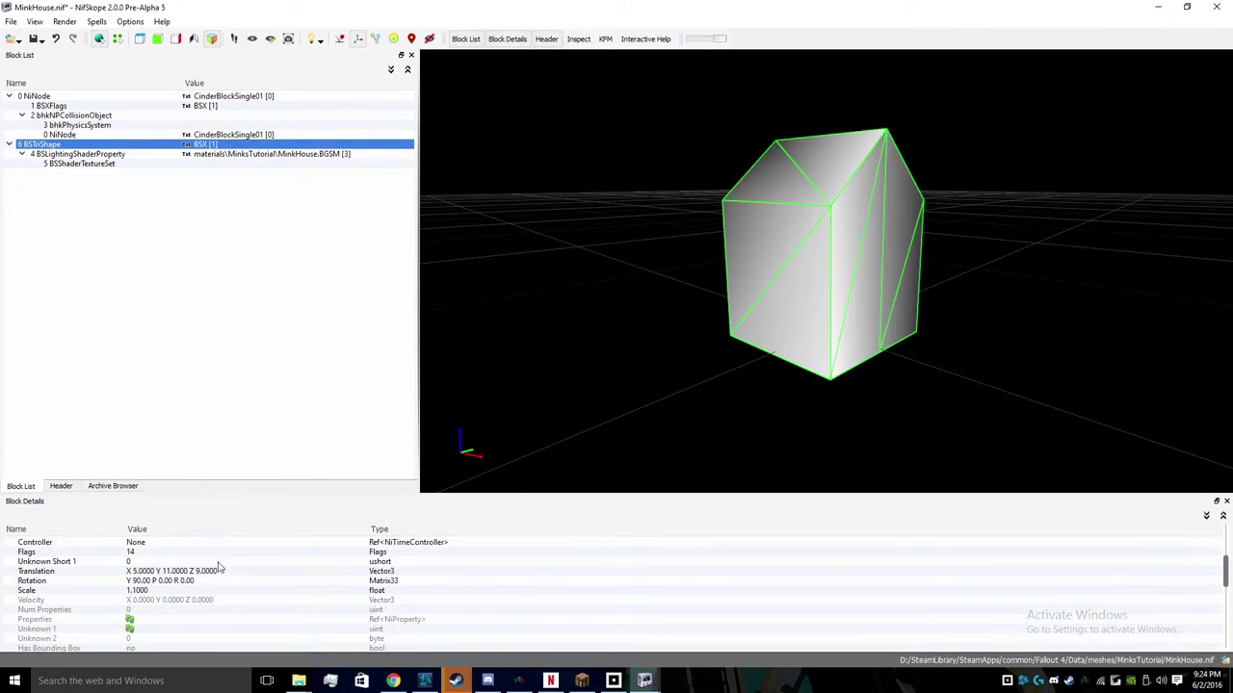
{"action": "scroll", "coordinate": [177, 605], "scroll_direction": "down", "scroll_amount": 1}
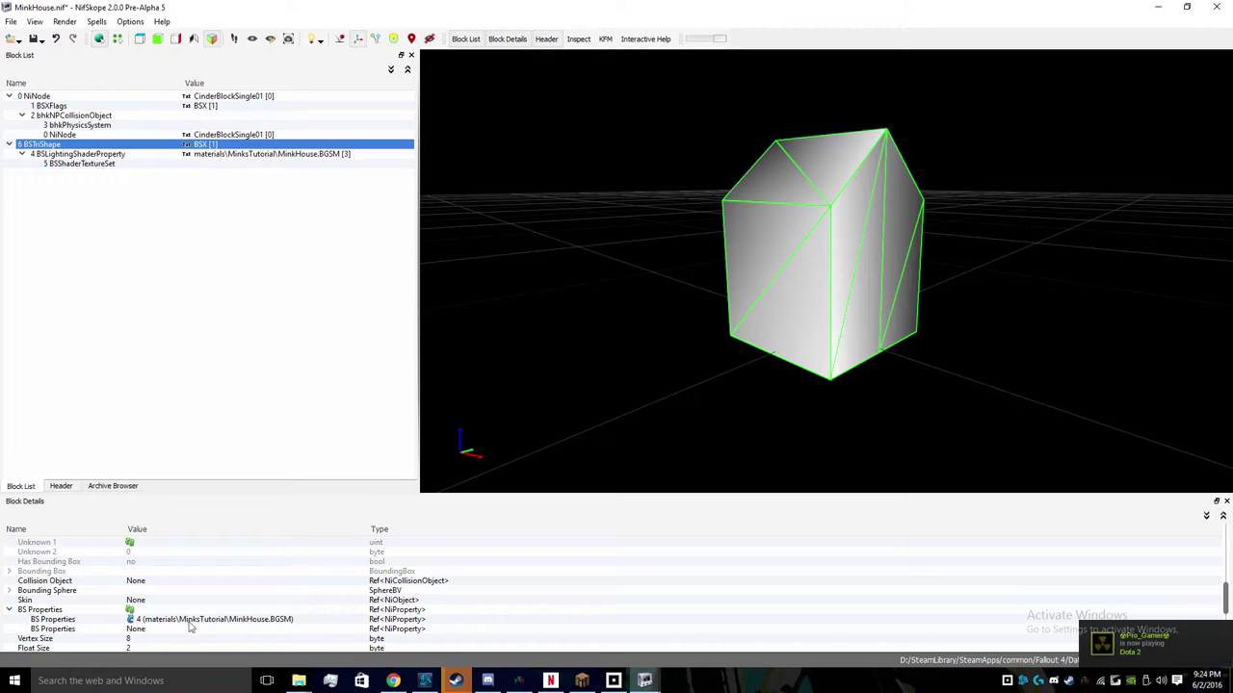
{"action": "scroll", "coordinate": [160, 626], "scroll_direction": "down", "scroll_amount": 4}
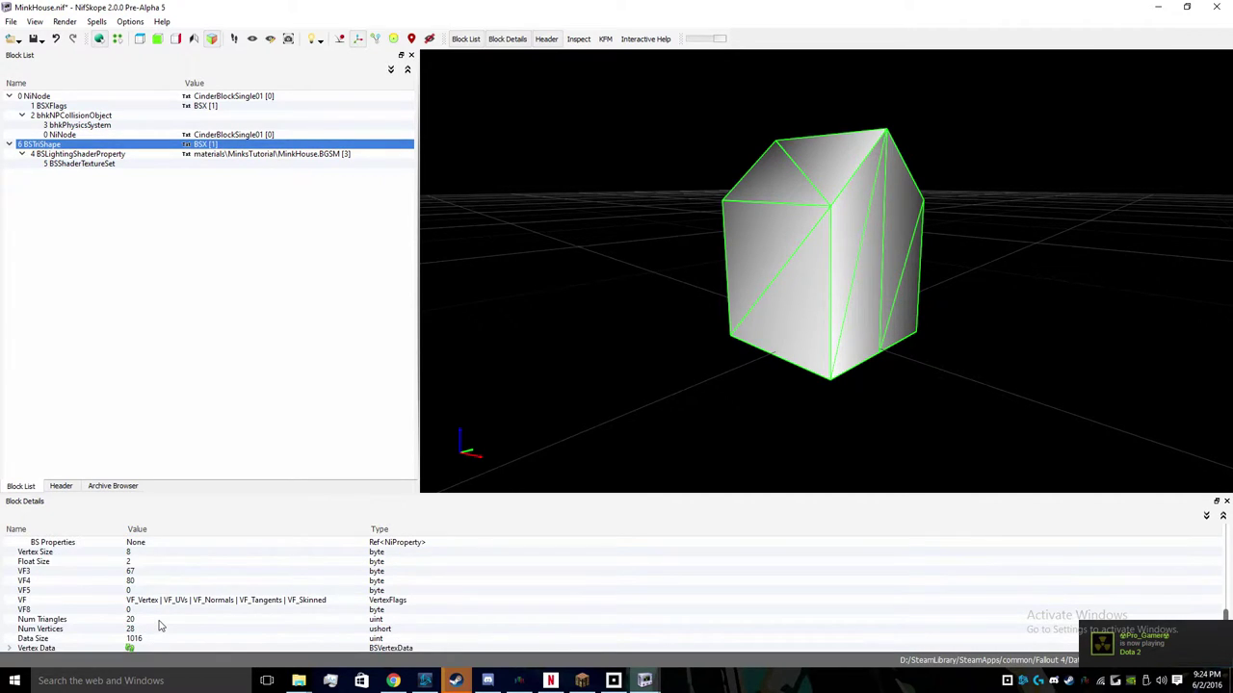
{"action": "scroll", "coordinate": [156, 601], "scroll_direction": "up", "scroll_amount": 2}
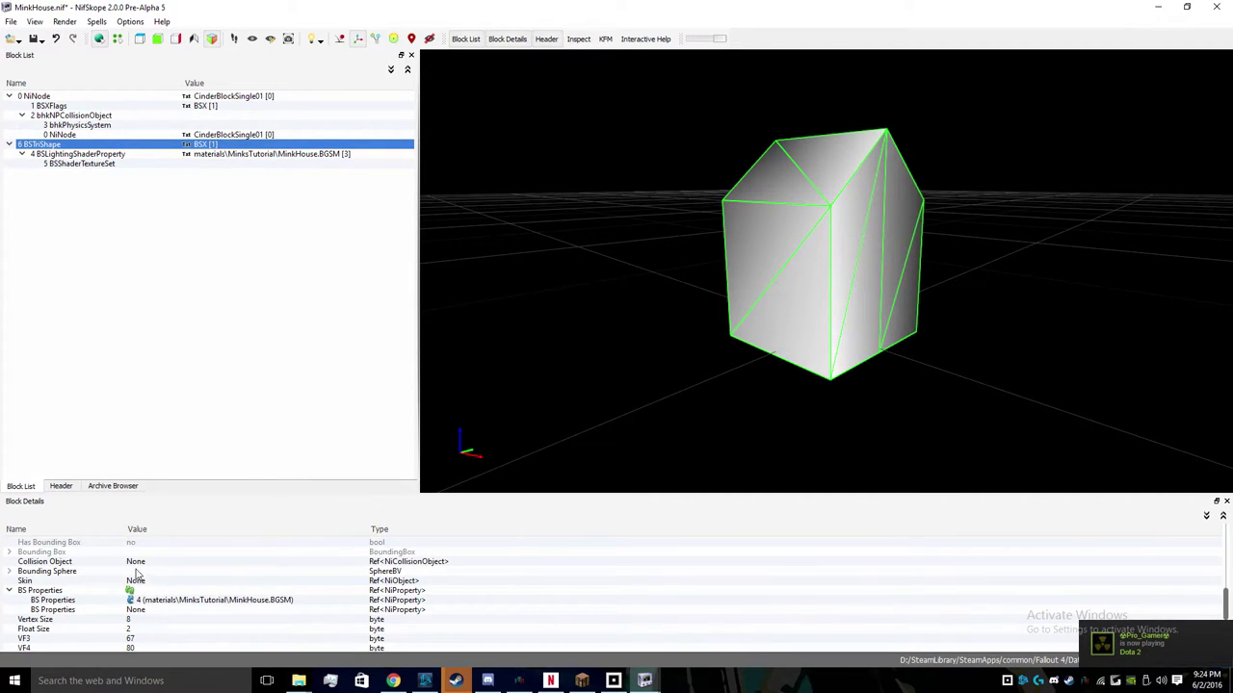
{"action": "left_click", "coordinate": [135, 573]}
{"action": "left_click_drag", "start_coordinate": [634, 343], "coordinate": [850, 279]}
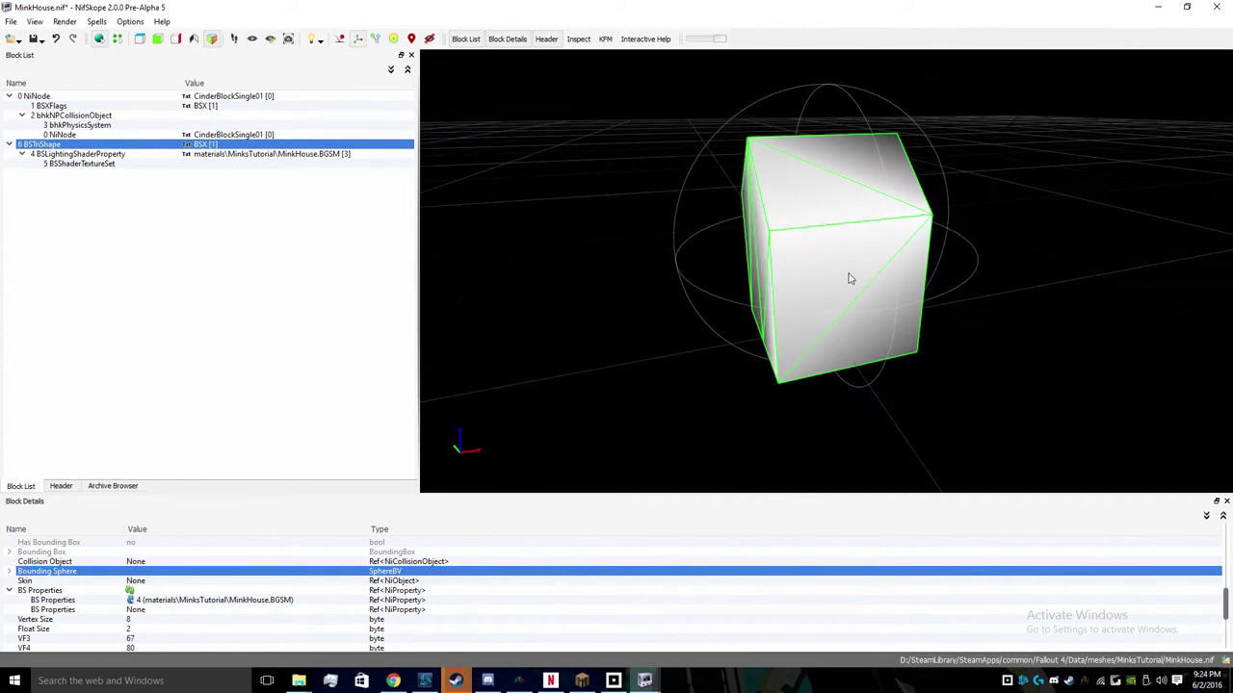
{"action": "left_click", "coordinate": [11, 573]}
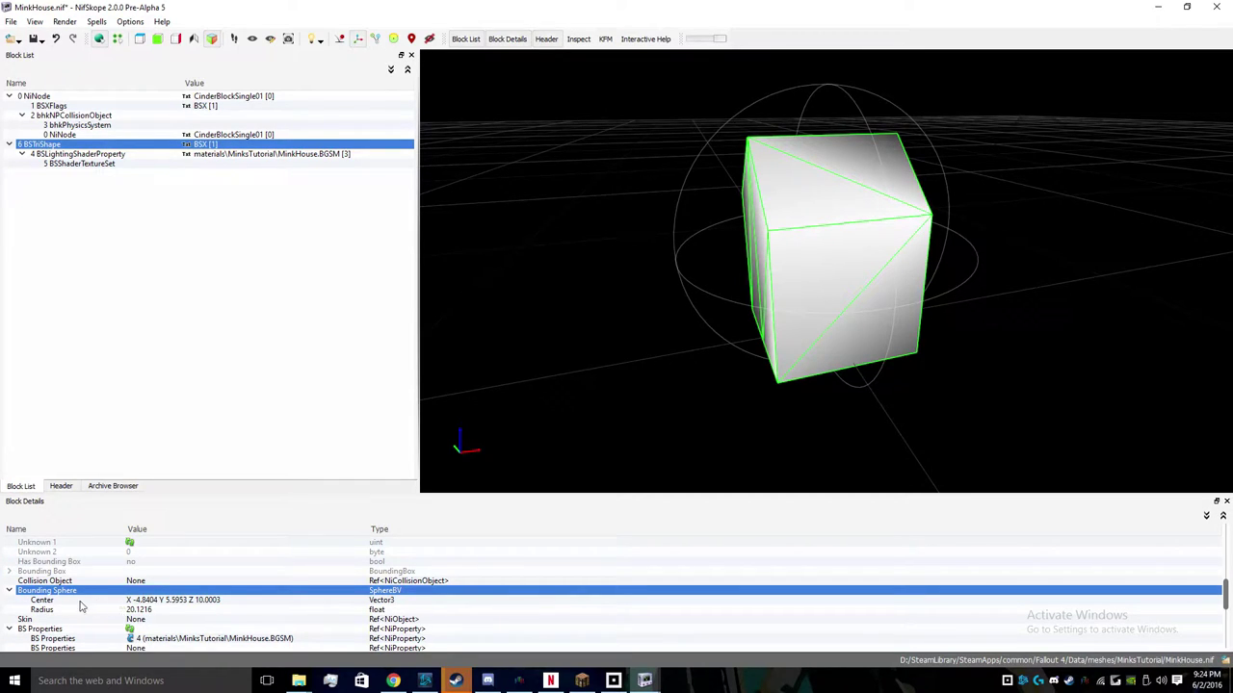
{"action": "left_click", "coordinate": [11, 590]}
{"action": "scroll", "coordinate": [58, 578], "scroll_direction": "up", "scroll_amount": 3}
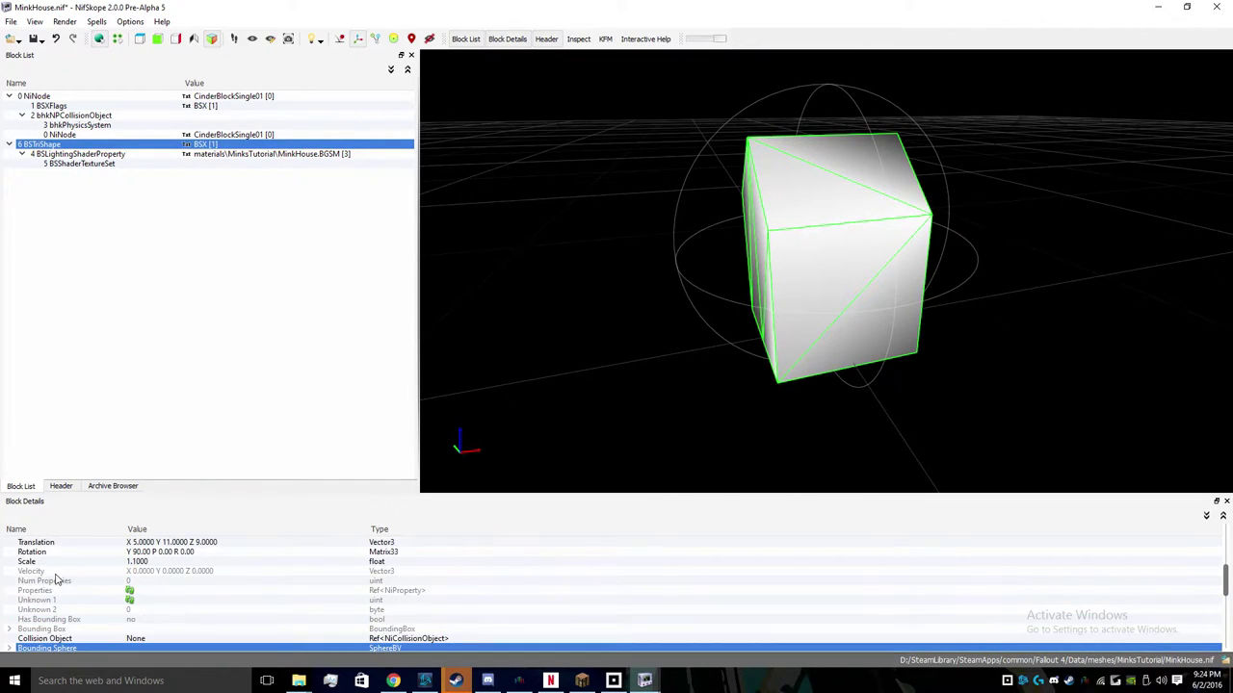
{"action": "scroll", "coordinate": [61, 580], "scroll_direction": "down", "scroll_amount": 1}
{"action": "scroll", "coordinate": [77, 649], "scroll_direction": "down", "scroll_amount": 1}
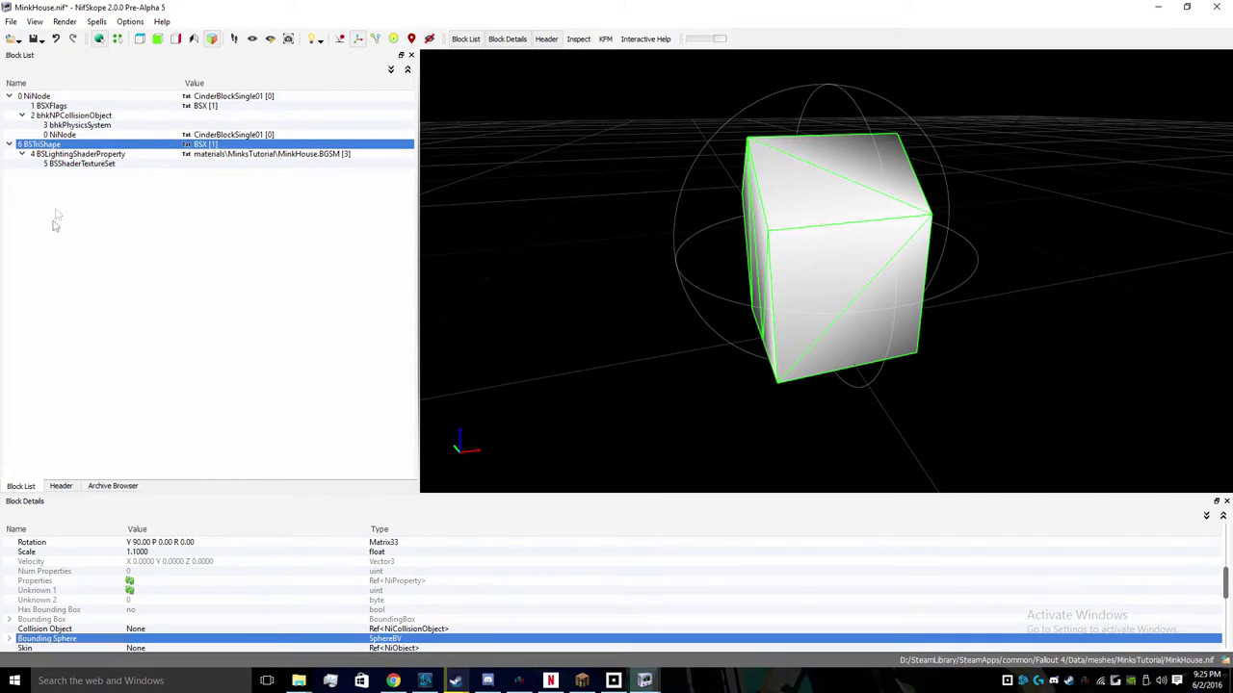
{"action": "scroll", "coordinate": [155, 583], "scroll_direction": "up", "scroll_amount": 3}
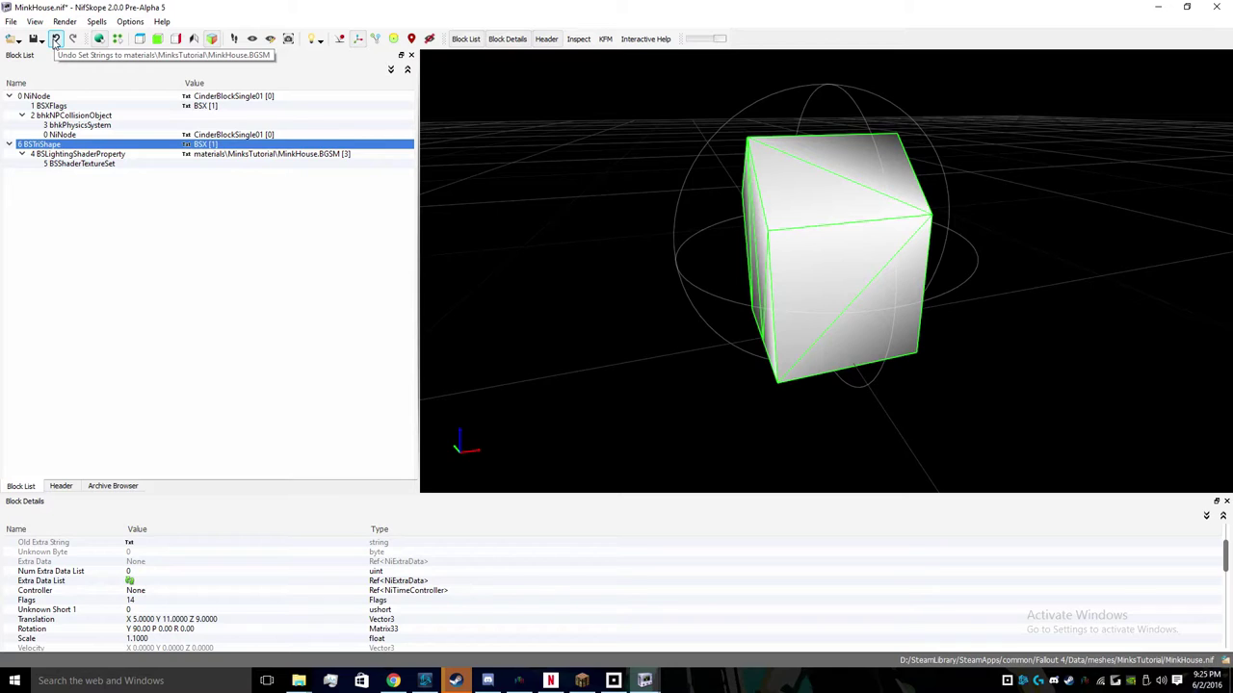
- Start saving the mesh under a new name, then reselect the root NiNode in the block tree
{"action": "left_click", "coordinate": [10, 21]}
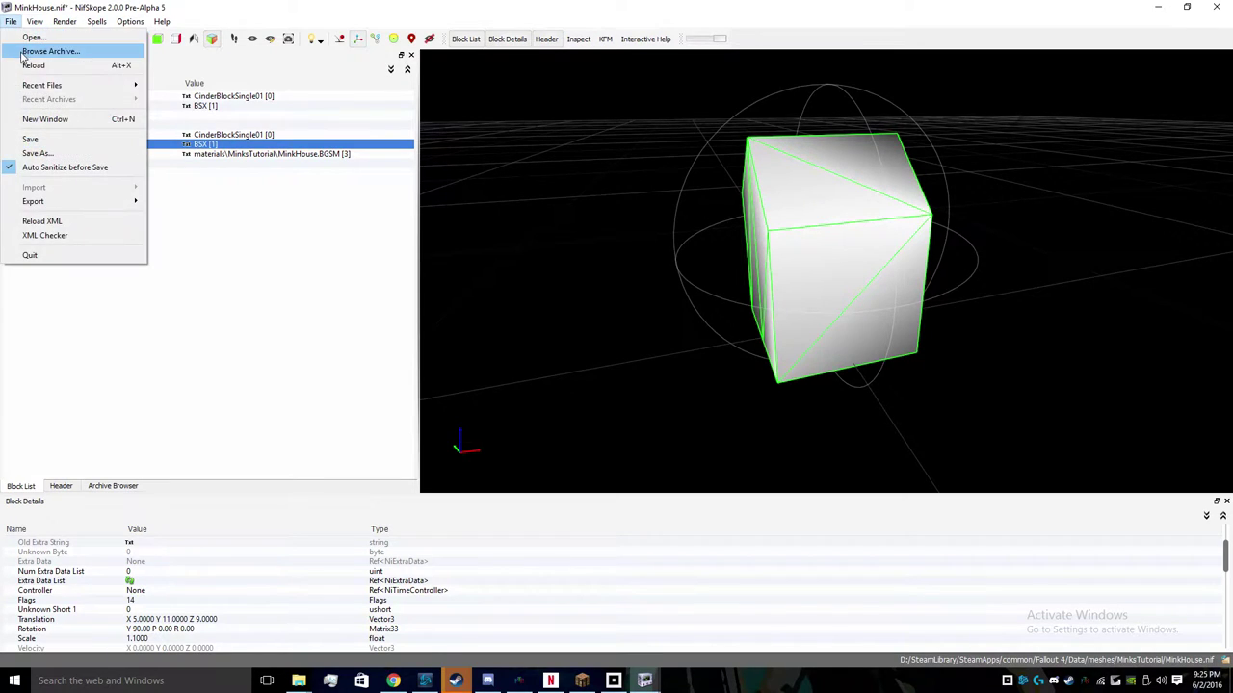
{"action": "left_click", "coordinate": [38, 151]}
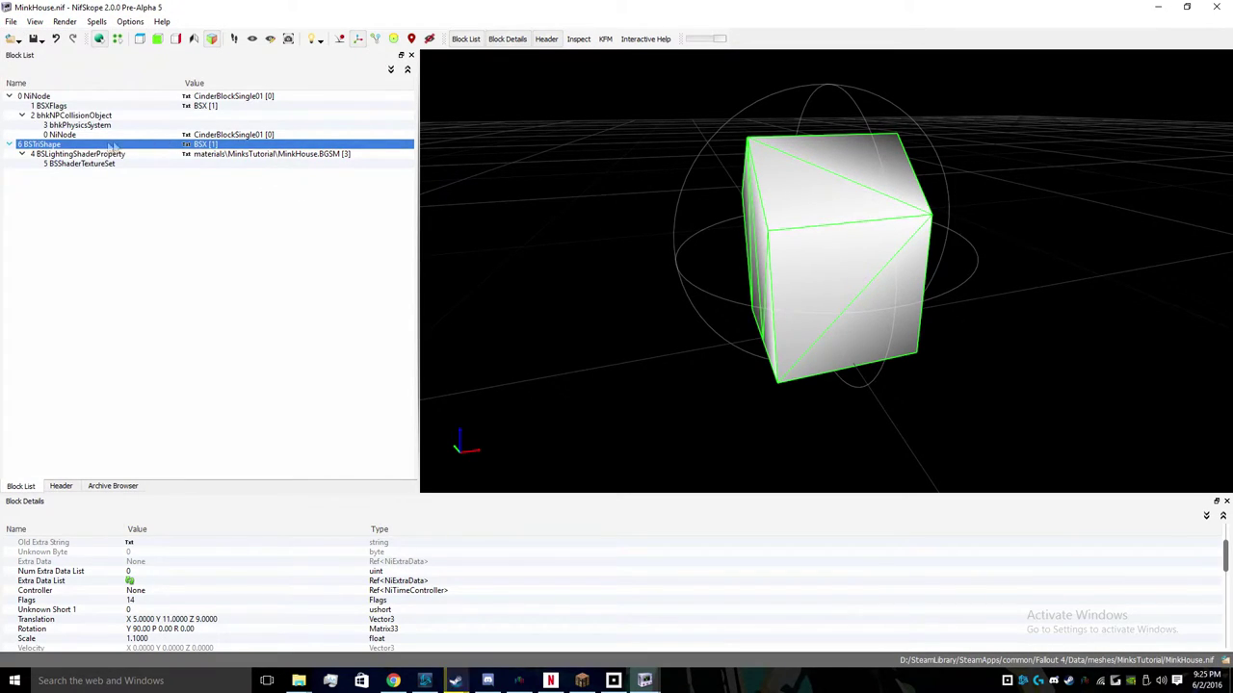
{"action": "mouse_move", "coordinate": [58, 138]}
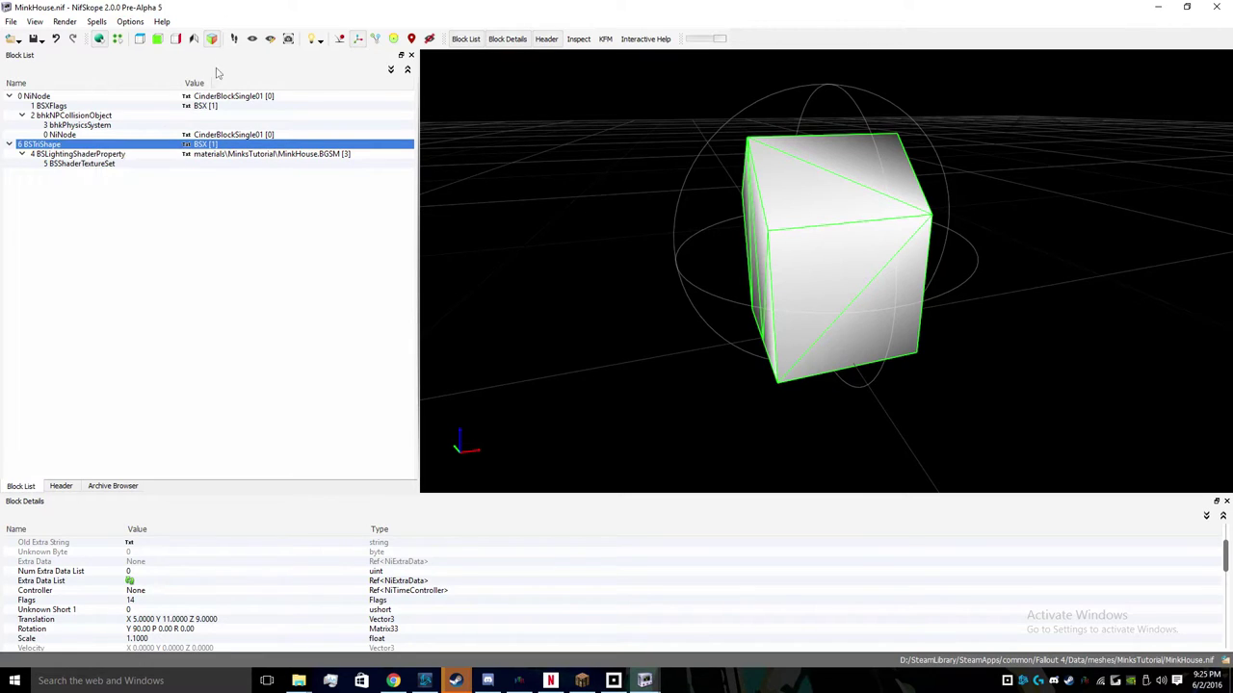
{"action": "left_click", "coordinate": [9, 97]}
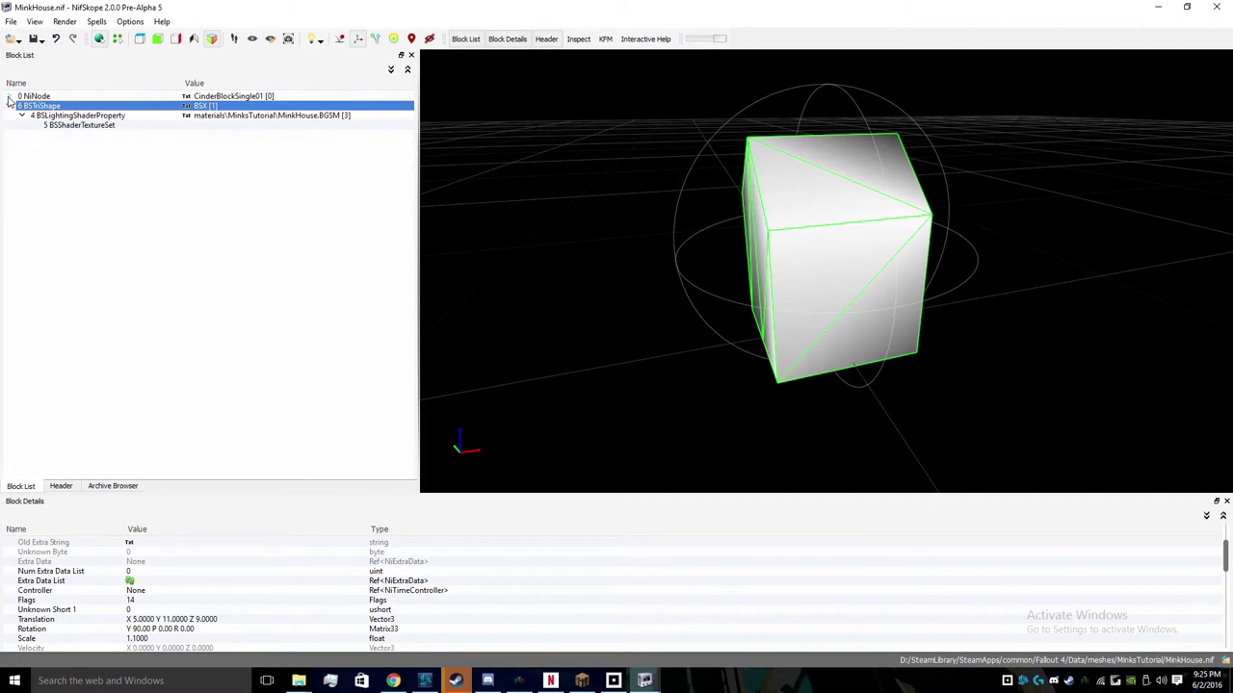
{"action": "left_click", "coordinate": [10, 105]}
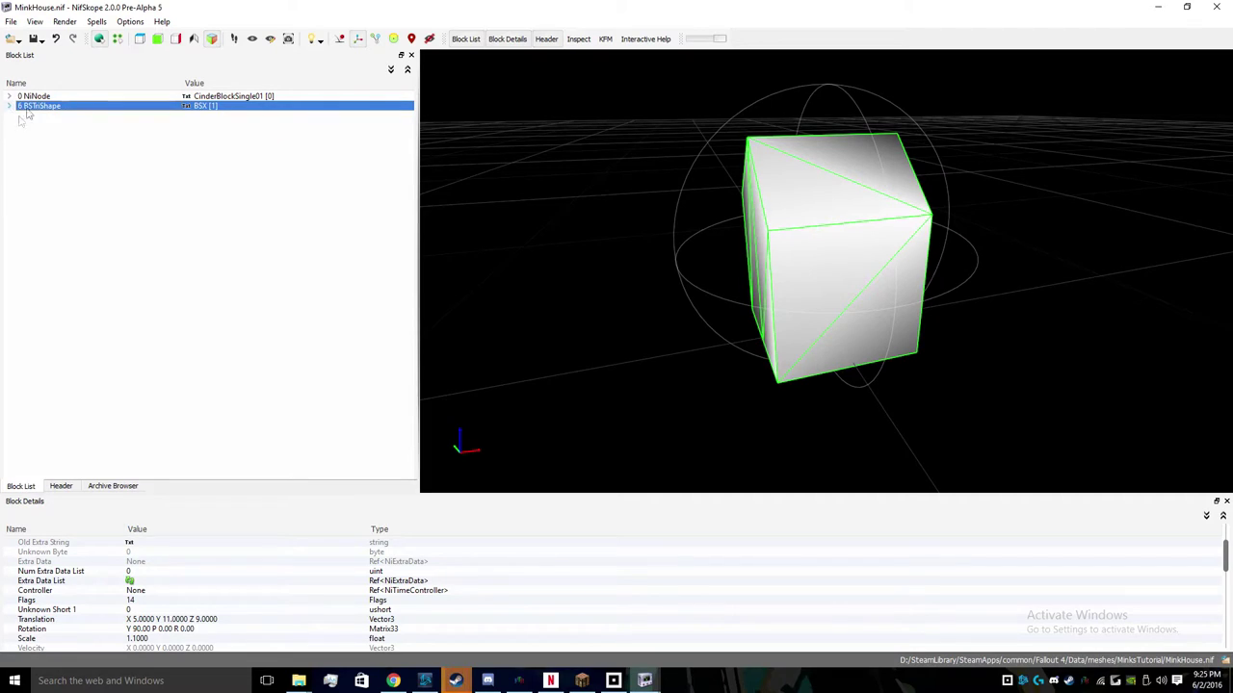
{"action": "left_click", "coordinate": [9, 97]}
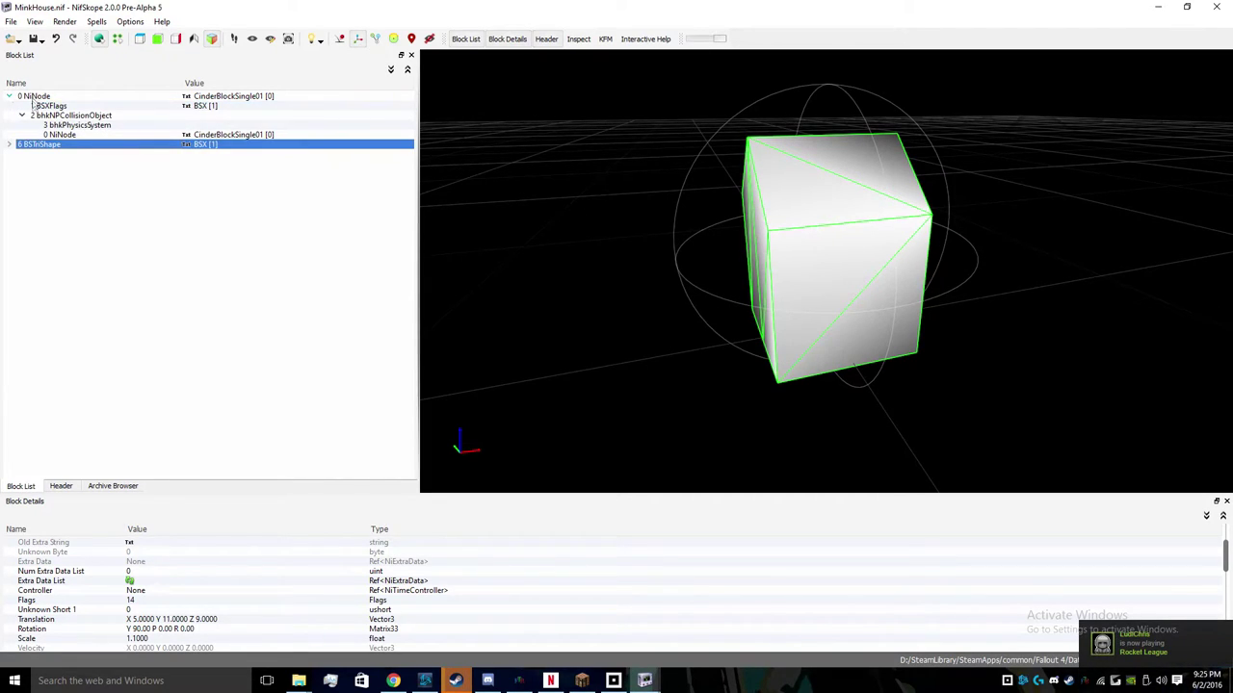
{"action": "left_click", "coordinate": [18, 97]}
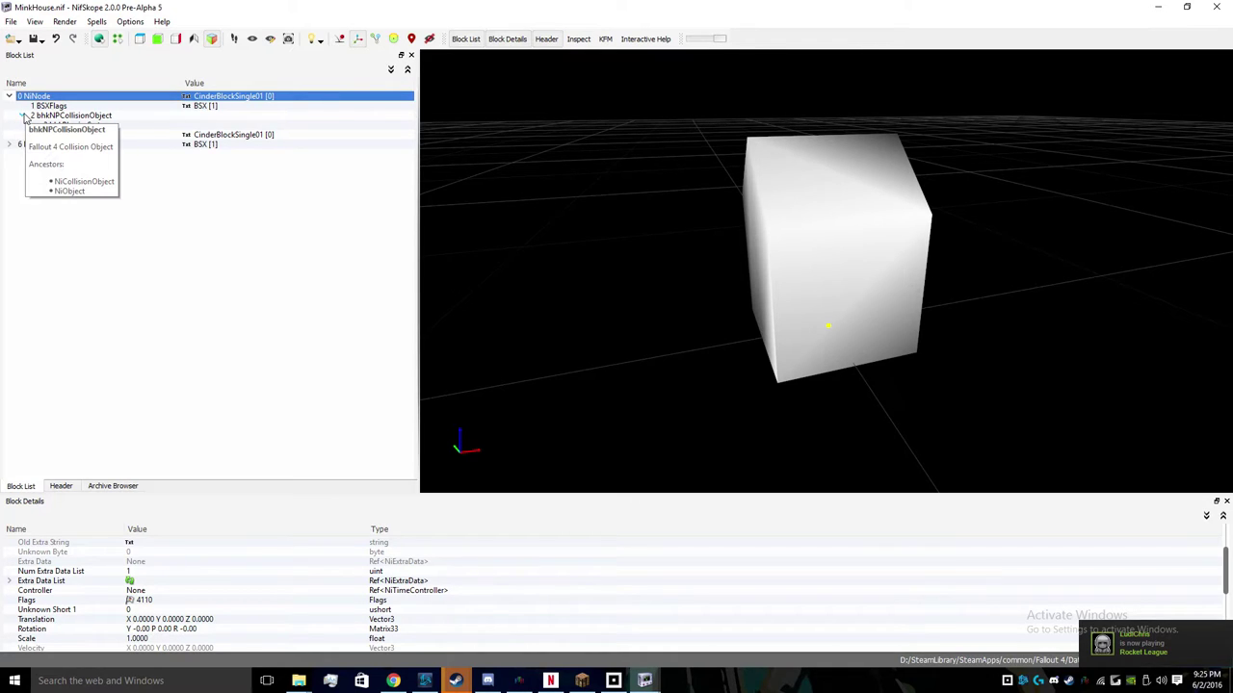
- Inspect the bhkNPCollisionObject and BSTriShape blocks, then expand the NiNode's Children to its None entry
{"action": "left_click", "coordinate": [23, 117]}
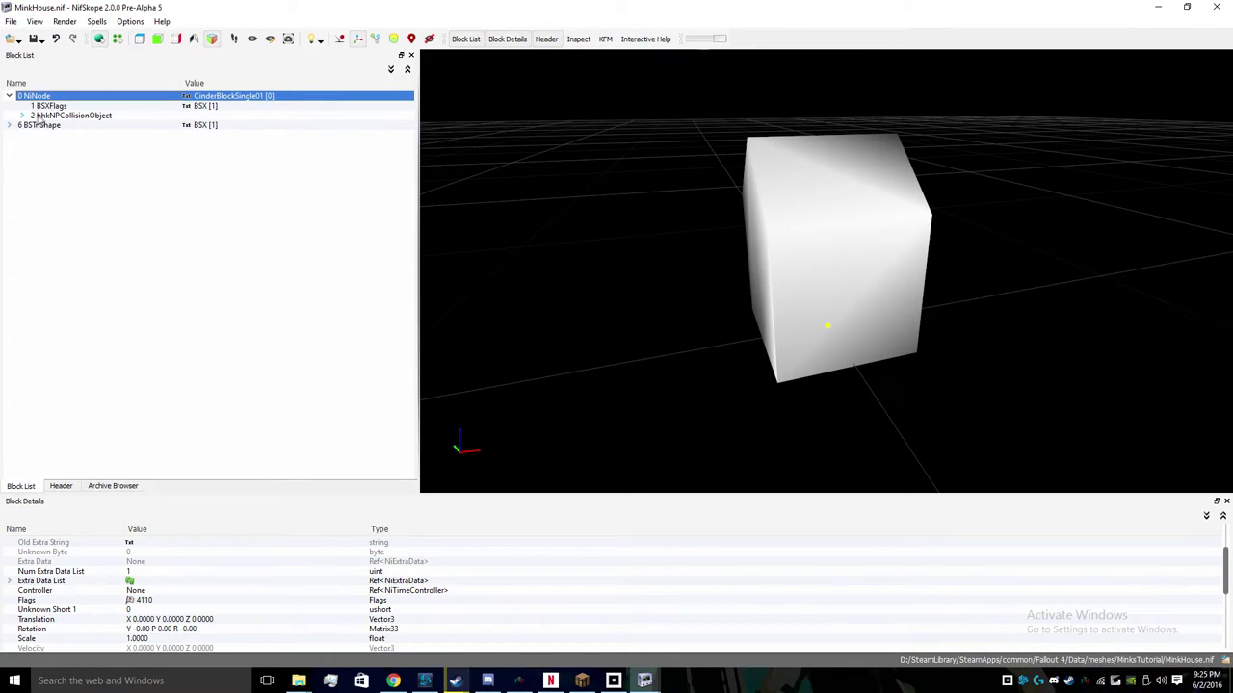
{"action": "left_click", "coordinate": [23, 117]}
{"action": "left_click", "coordinate": [39, 117]}
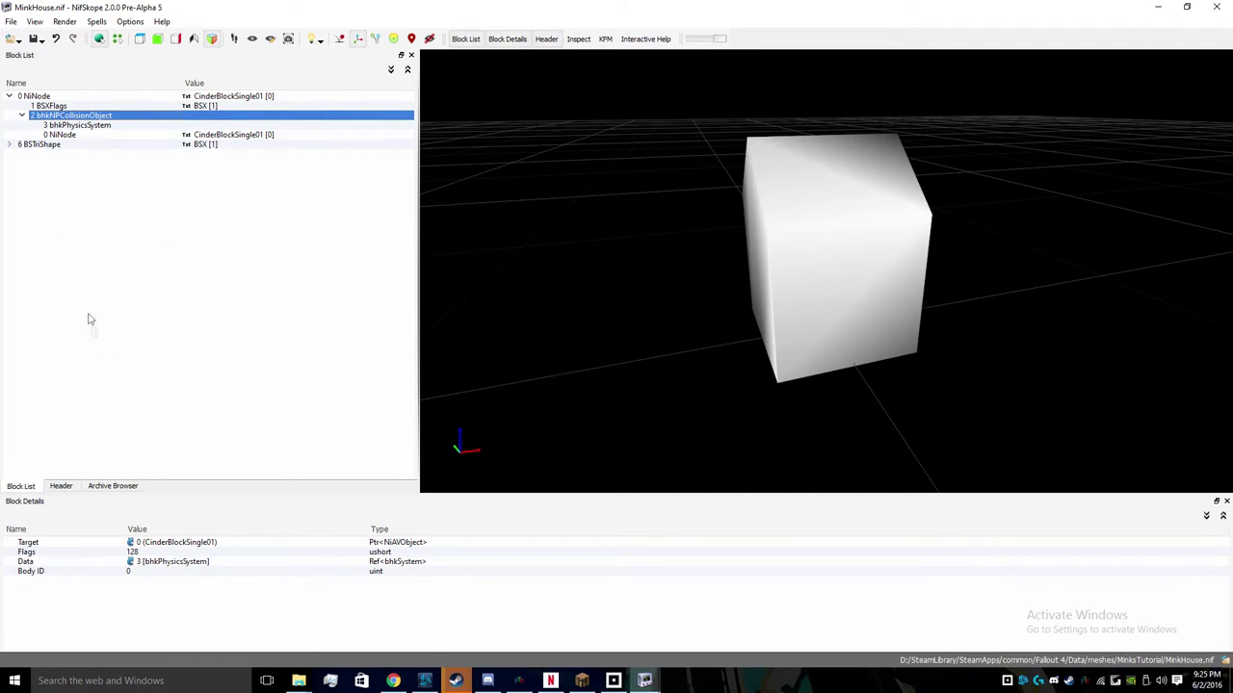
{"action": "left_click", "coordinate": [47, 146]}
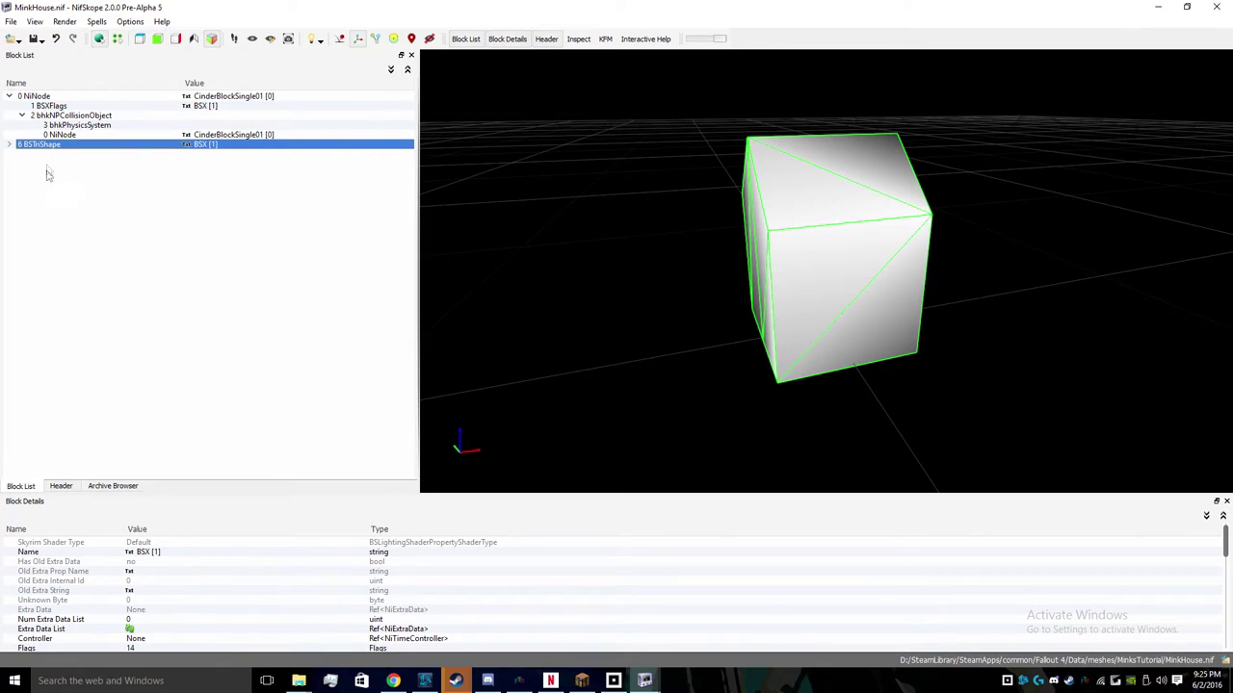
{"action": "left_click", "coordinate": [34, 96]}
{"action": "scroll", "coordinate": [198, 605], "scroll_direction": "down", "scroll_amount": 5}
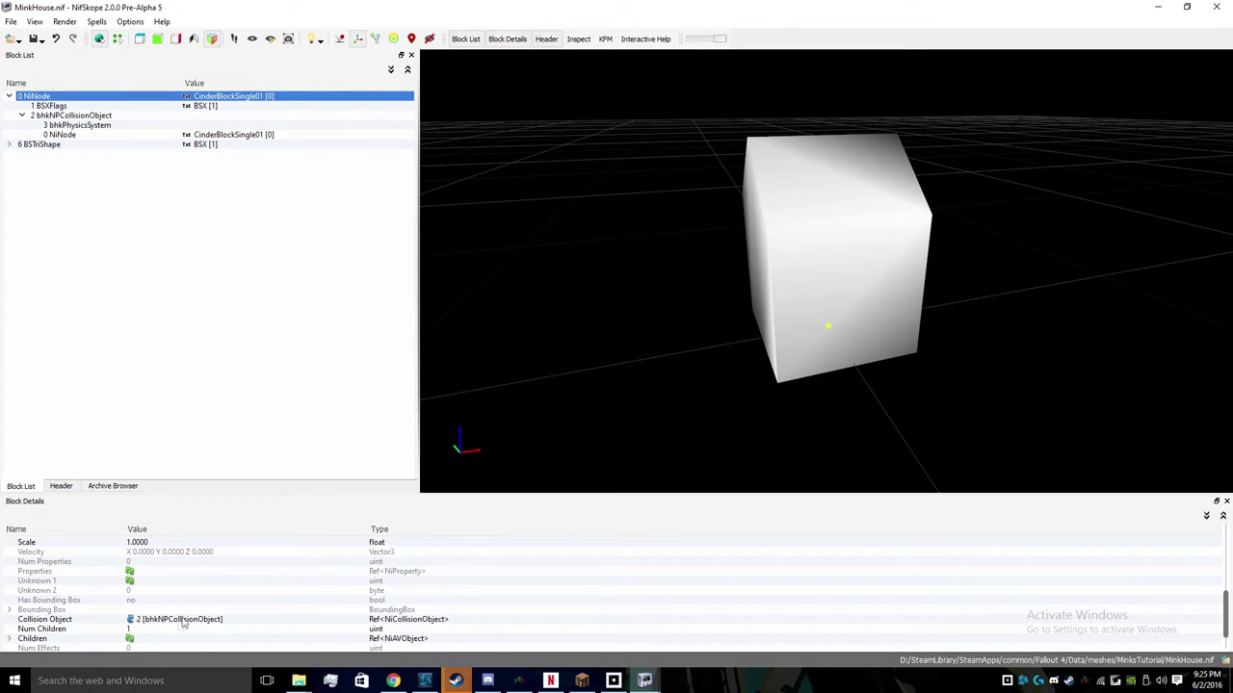
{"action": "left_click", "coordinate": [11, 640]}
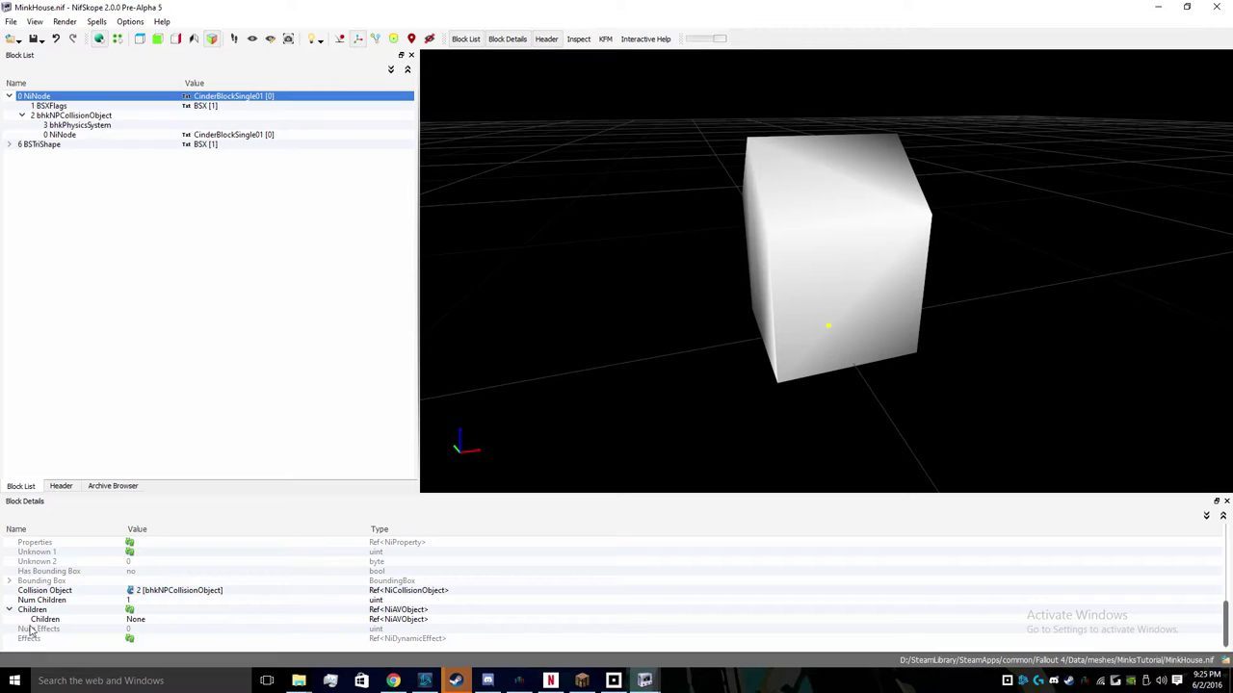
{"action": "left_click", "coordinate": [137, 621]}
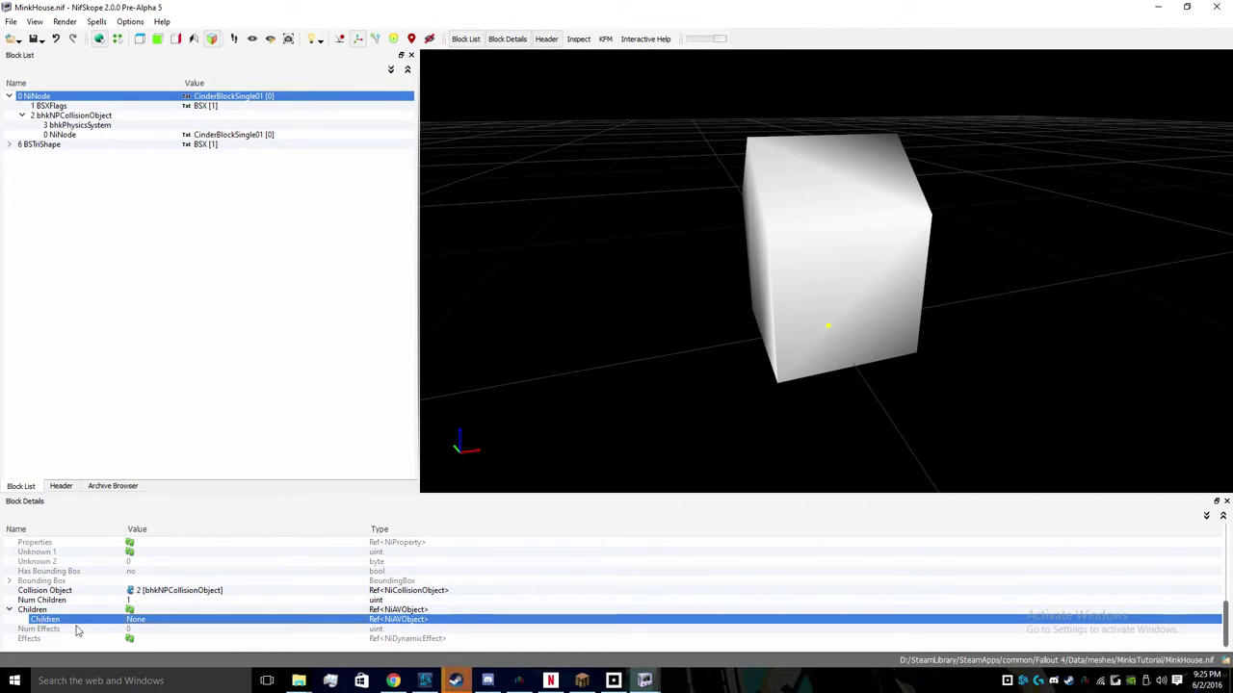
- Enter 3 as the root NiNode's Children reference
{"action": "double_click", "coordinate": [133, 621]}
{"action": "type", "text": "3"}
{"action": "key", "text": "Return"}
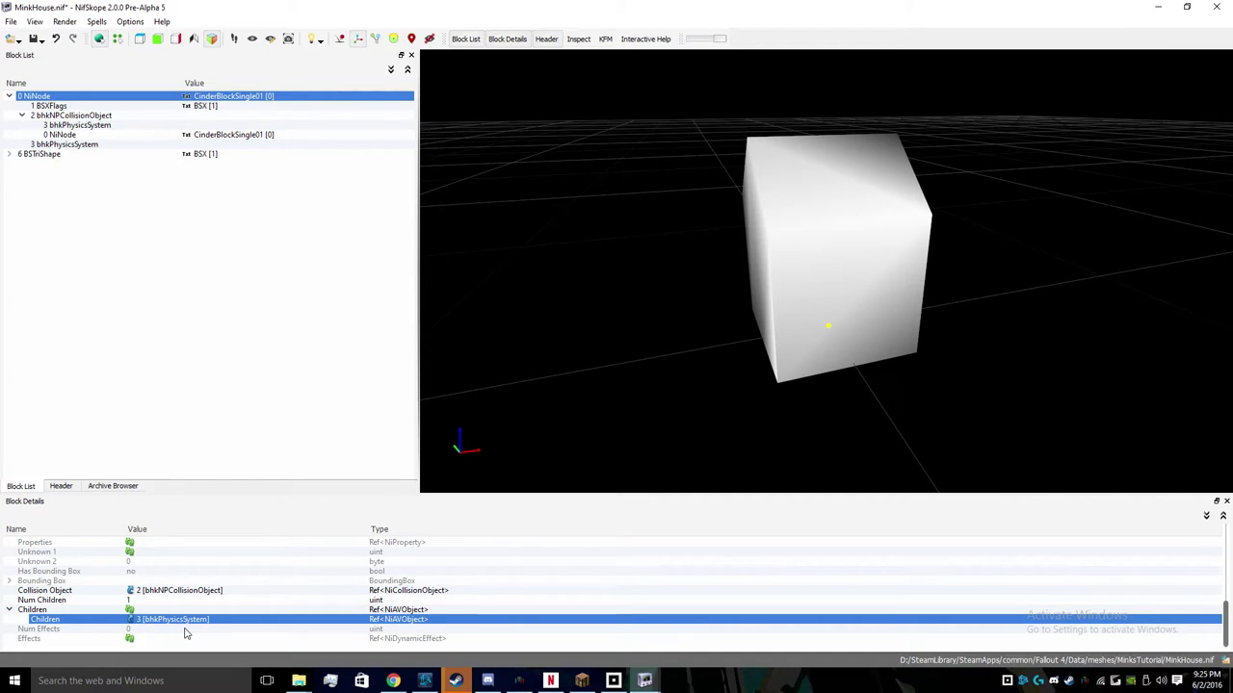
- Select the bhkPhysicsSystem block and delete it with Block > Remove
{"action": "left_click", "coordinate": [21, 116]}
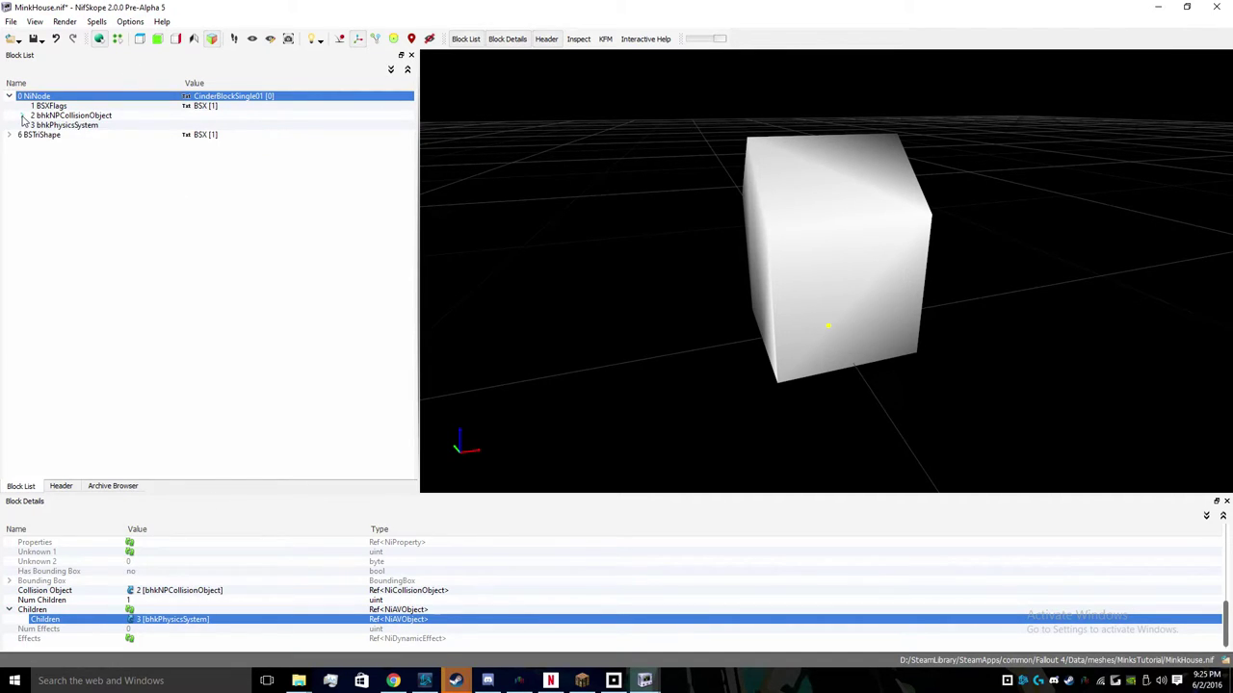
{"action": "left_click", "coordinate": [20, 107]}
{"action": "left_click", "coordinate": [9, 97]}
{"action": "left_click", "coordinate": [9, 97]}
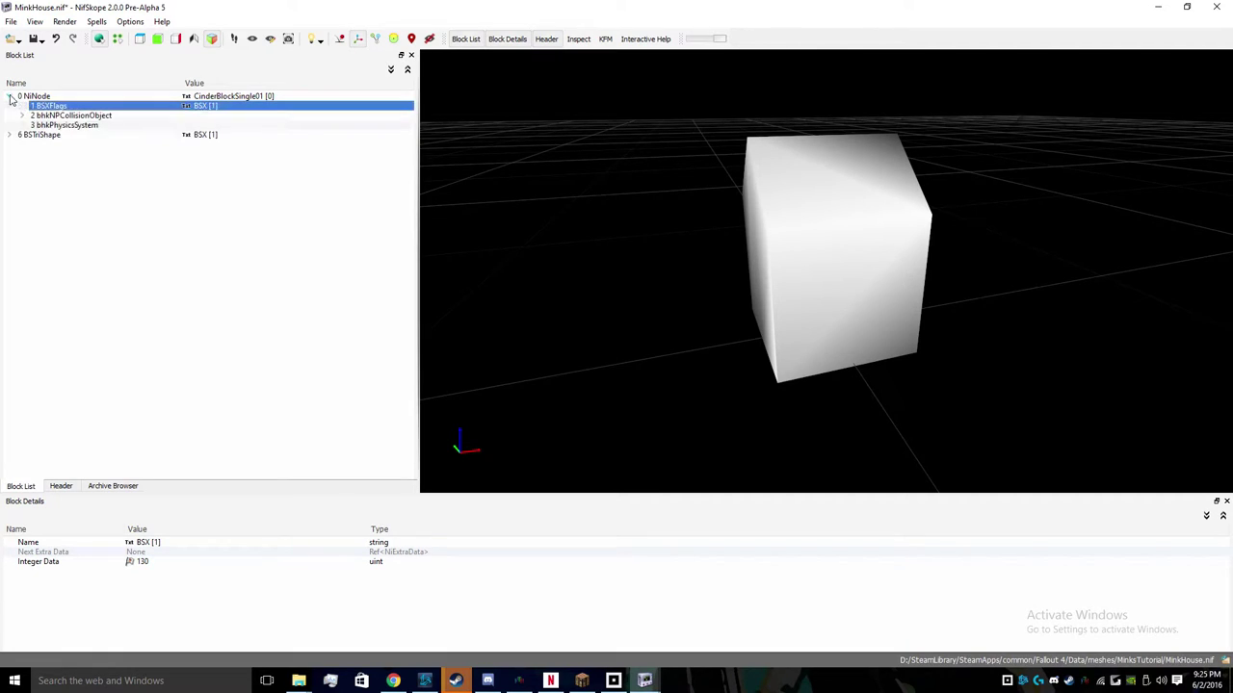
{"action": "left_click", "coordinate": [38, 125]}
{"action": "left_click", "coordinate": [21, 116]}
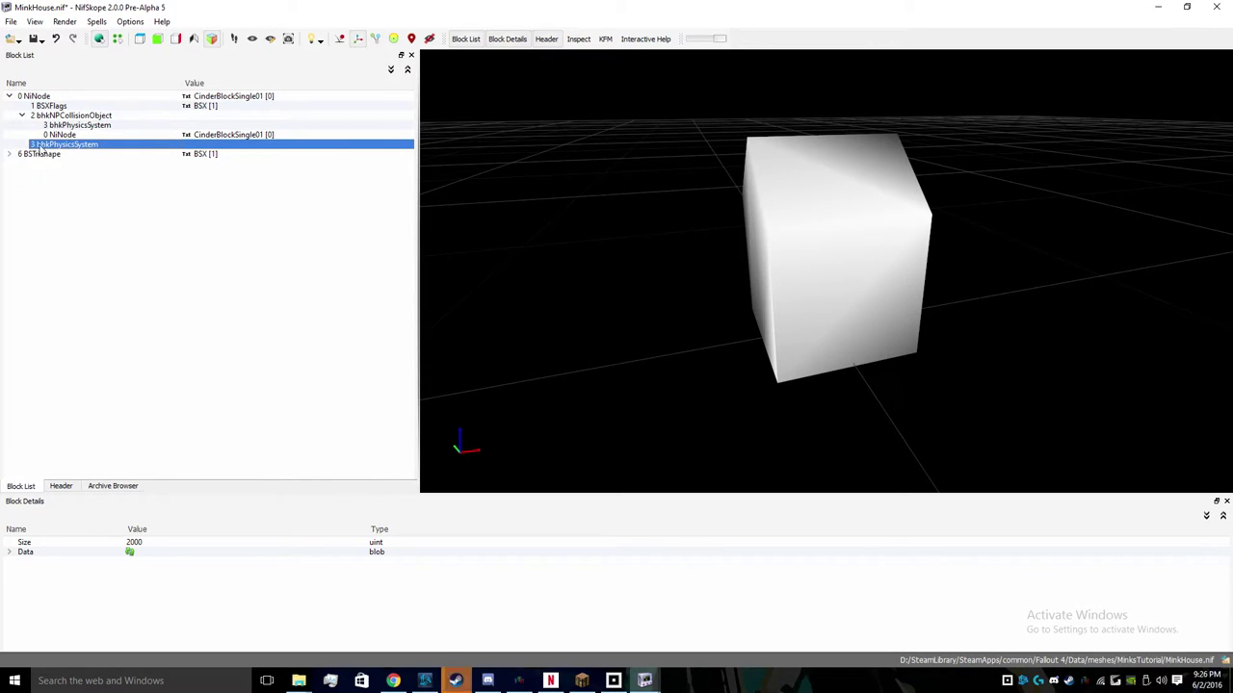
{"action": "left_click", "coordinate": [22, 115]}
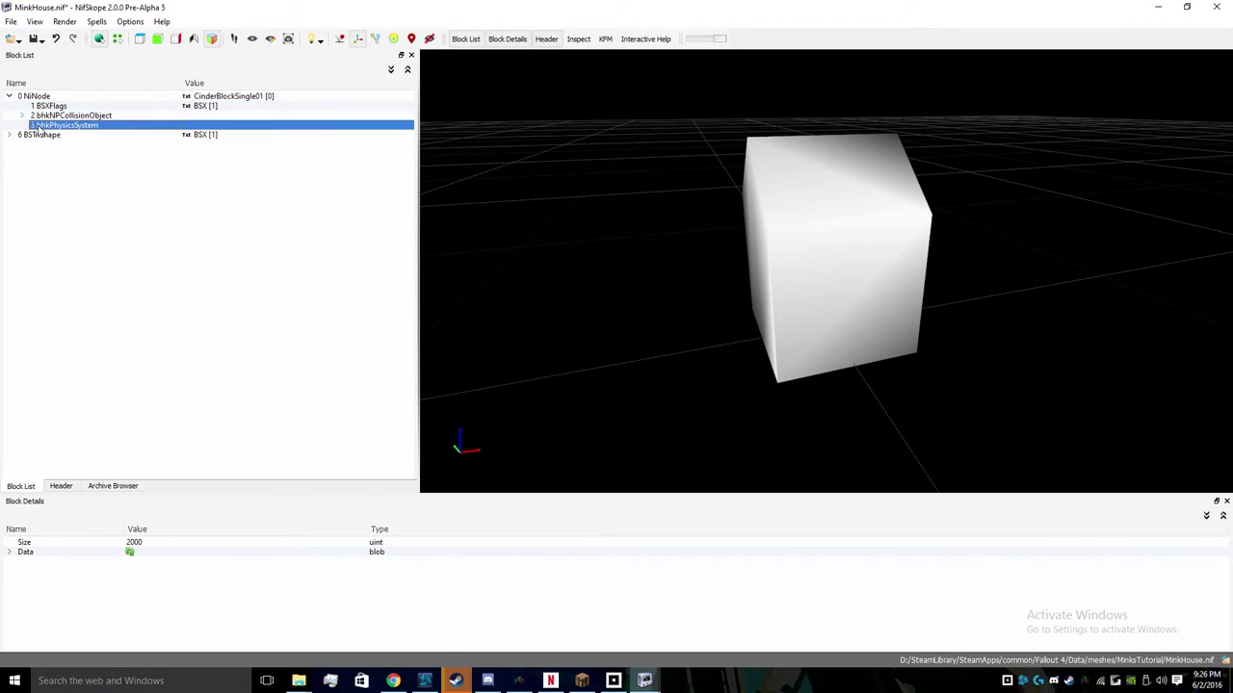
{"action": "right_click", "coordinate": [45, 143]}
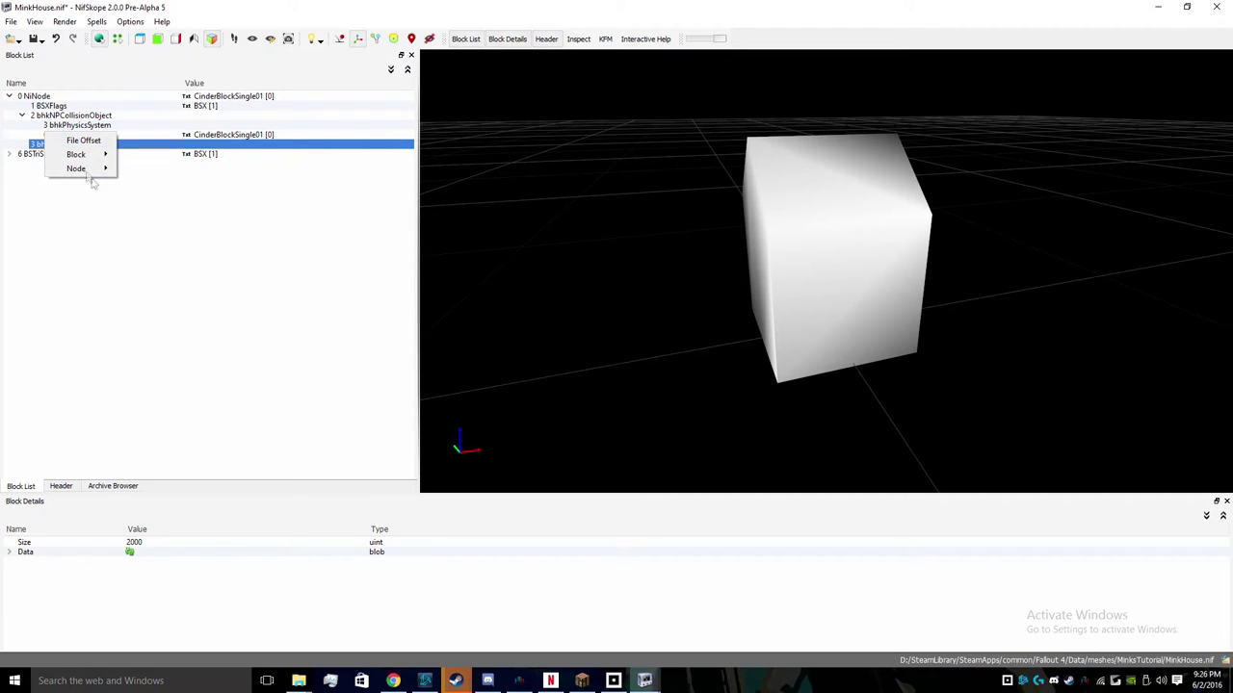
{"action": "mouse_move", "coordinate": [84, 156]}
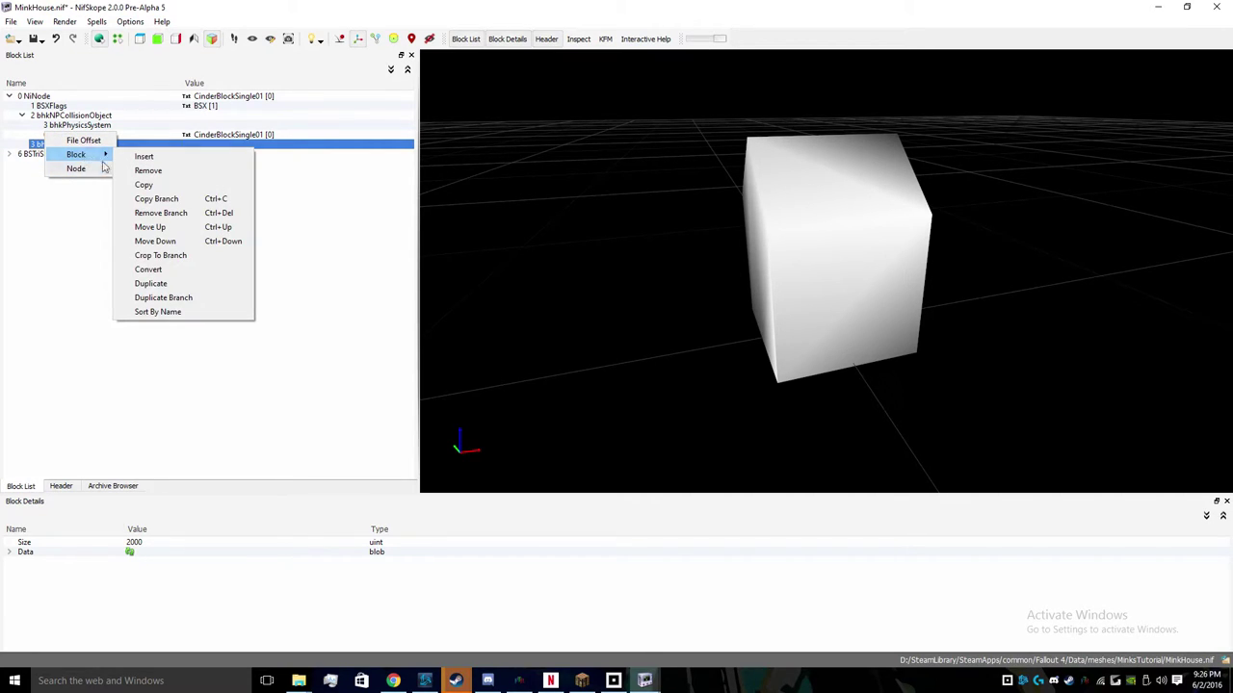
{"action": "left_click", "coordinate": [123, 171]}
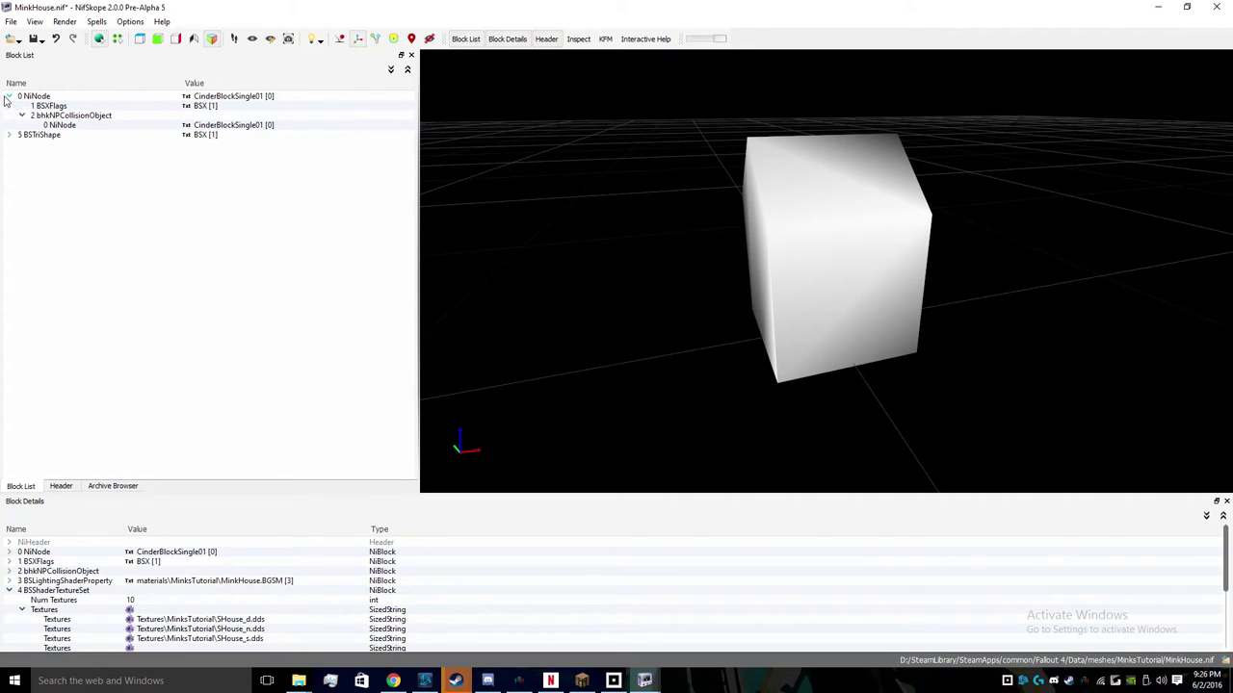
- Reselect the root NiNode and begin editing its empty Children entry
{"action": "left_click", "coordinate": [19, 106]}
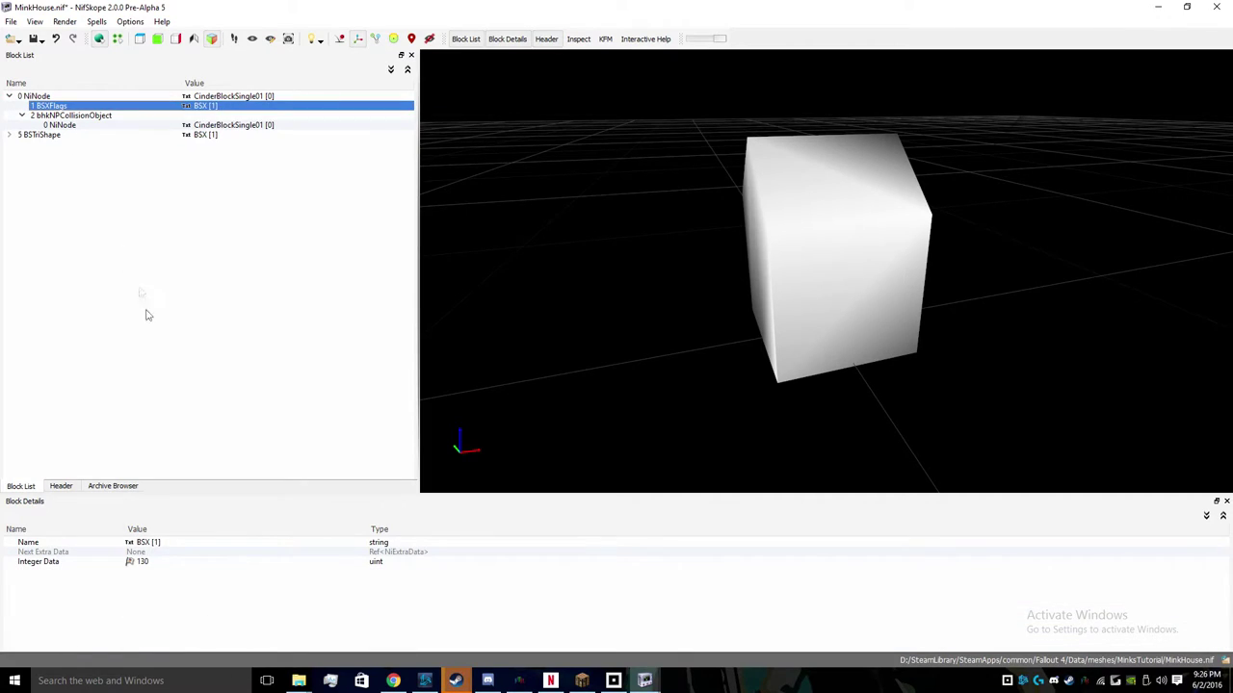
{"action": "left_click", "coordinate": [31, 97]}
{"action": "scroll", "coordinate": [214, 626], "scroll_direction": "down", "scroll_amount": 5}
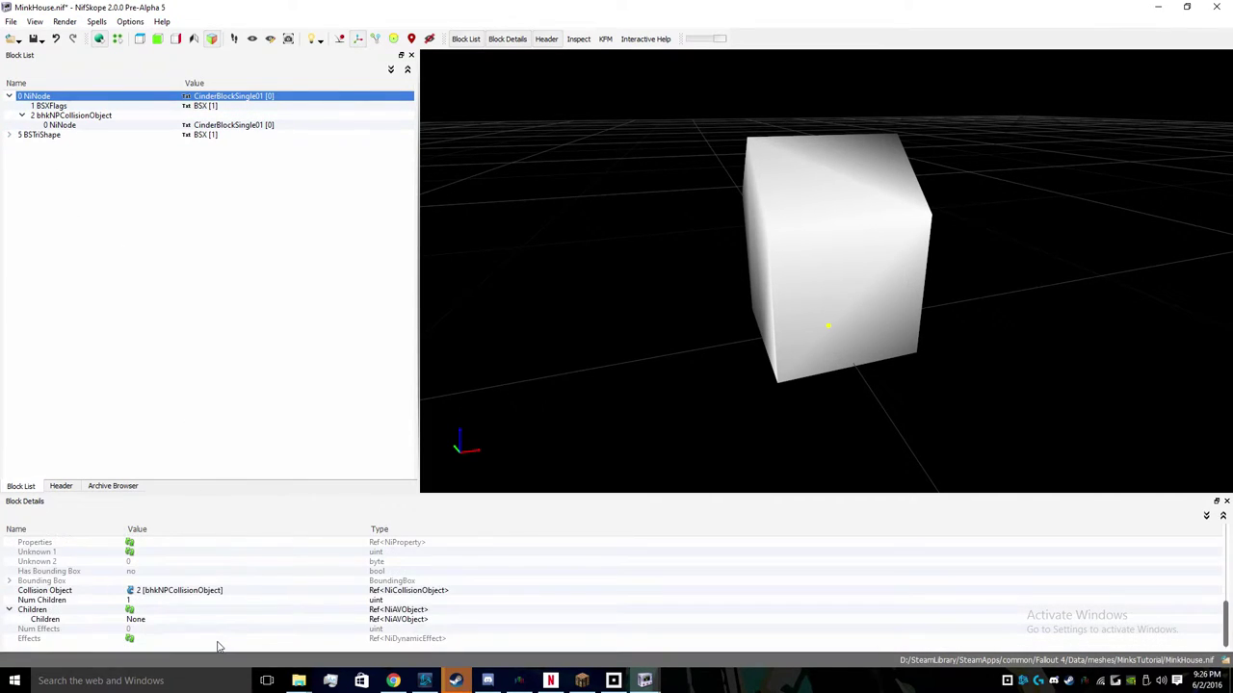
{"action": "double_click", "coordinate": [146, 621]}
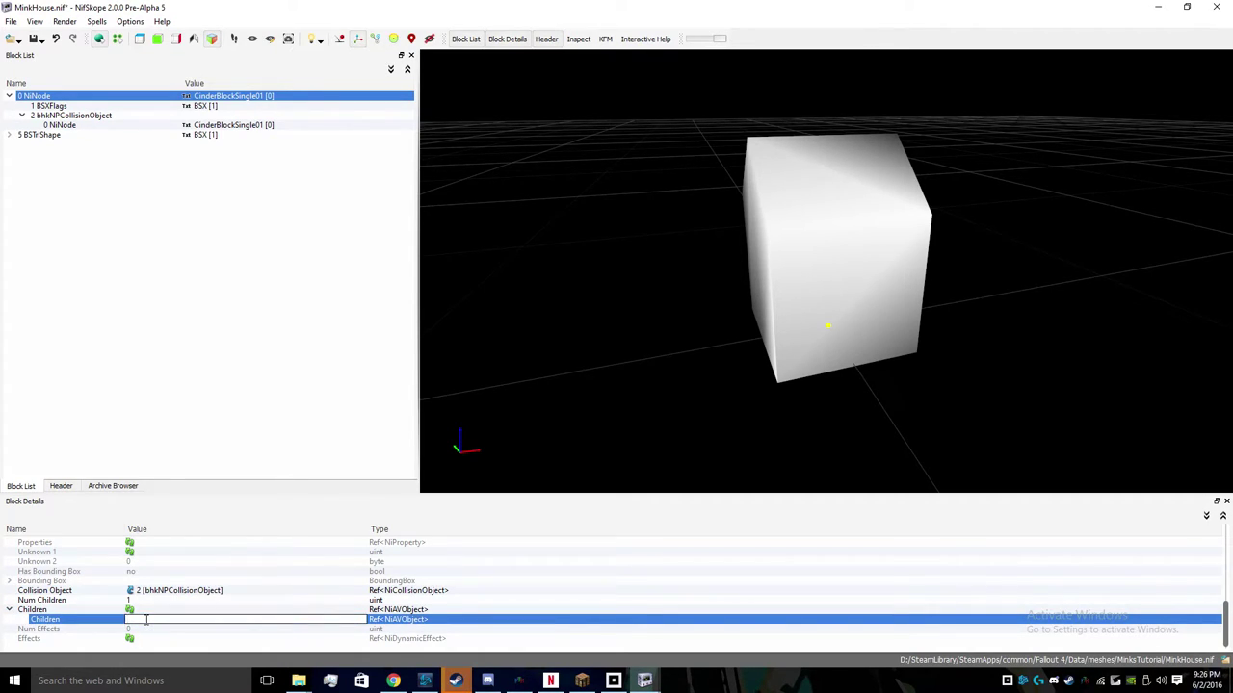
- Confirm block 5 as the NiNode's child and select the 5 BSTriShape block
{"action": "key", "text": "Return"}
{"action": "left_click", "coordinate": [8, 106]}
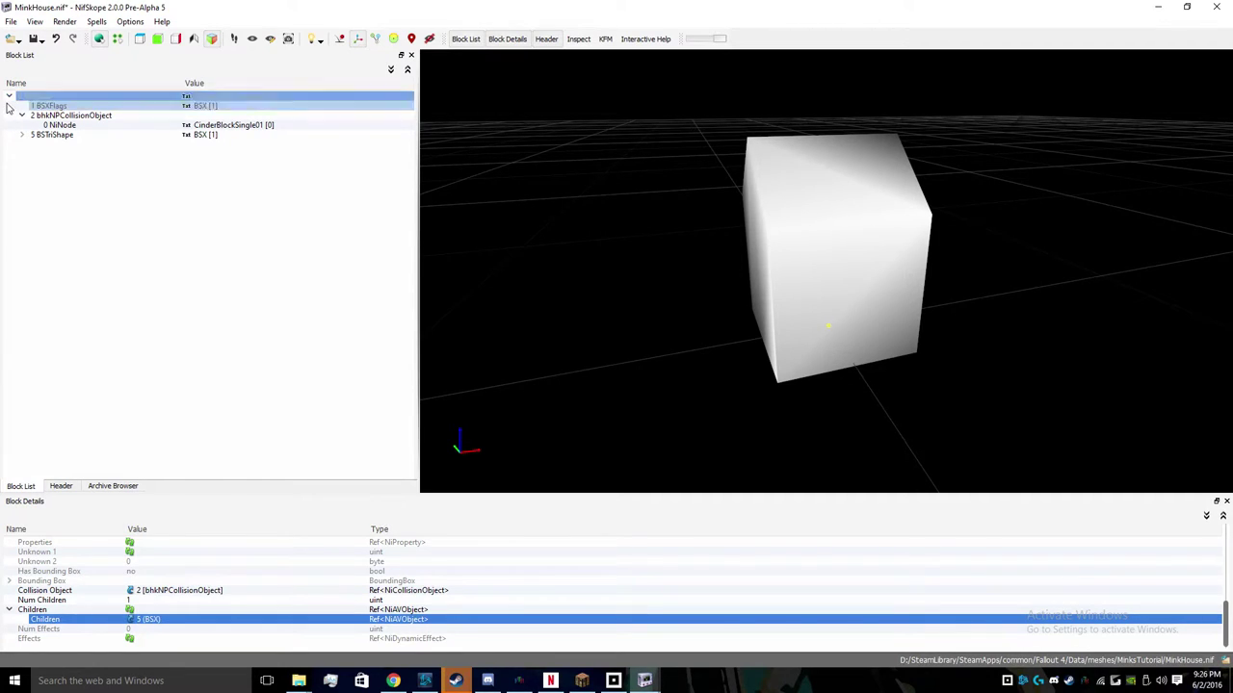
{"action": "left_click", "coordinate": [9, 98]}
{"action": "left_click", "coordinate": [9, 97]}
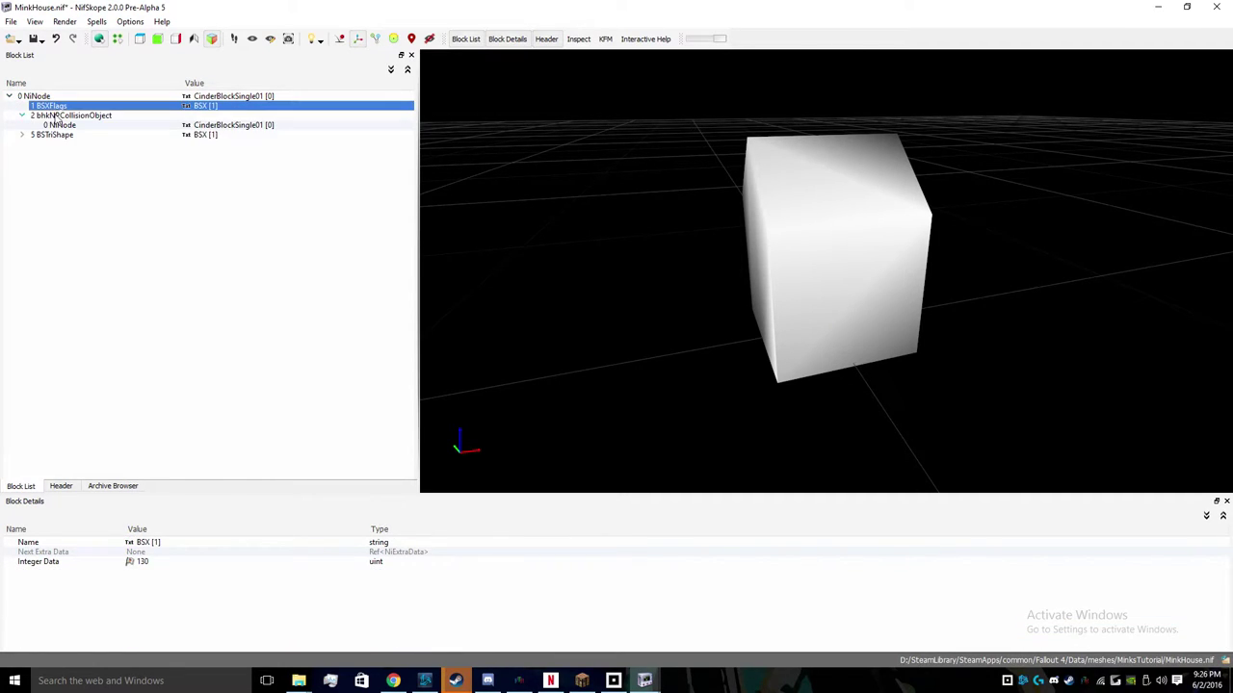
{"action": "left_click", "coordinate": [26, 115]}
{"action": "left_click", "coordinate": [22, 117]}
{"action": "left_click", "coordinate": [53, 106]}
{"action": "left_click", "coordinate": [54, 117]}
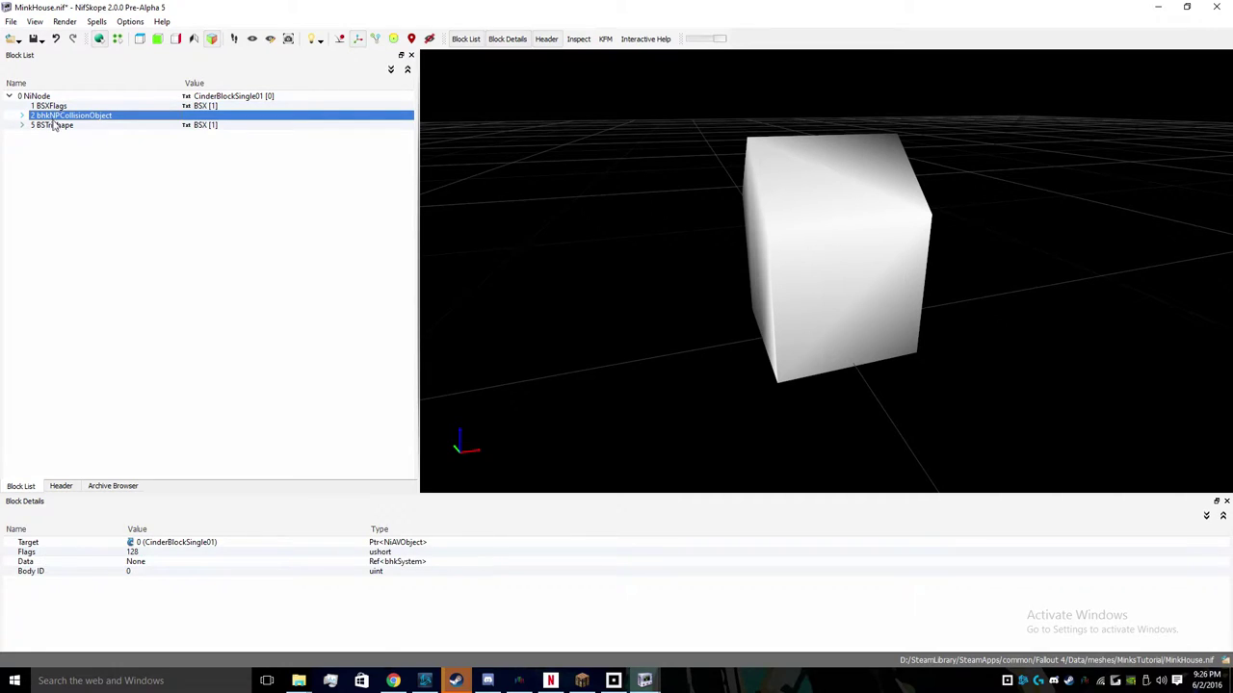
{"action": "left_click", "coordinate": [55, 126]}
- Orbit and zoom the viewport to view the house mesh side-on
{"action": "left_click_drag", "start_coordinate": [558, 214], "coordinate": [590, 187]}
{"action": "scroll", "coordinate": [484, 559], "scroll_direction": "down", "scroll_amount": 15}
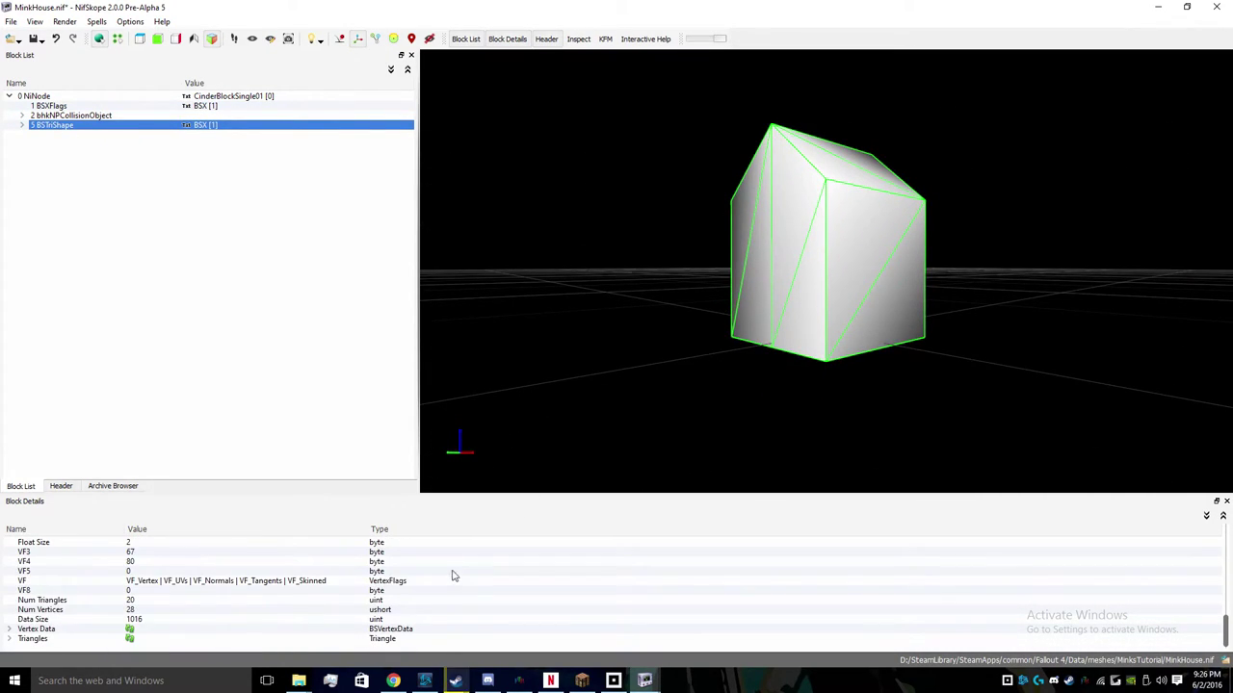
{"action": "scroll", "coordinate": [418, 603], "scroll_direction": "up", "scroll_amount": 3}
{"action": "scroll", "coordinate": [418, 603], "scroll_direction": "down", "scroll_amount": 3}
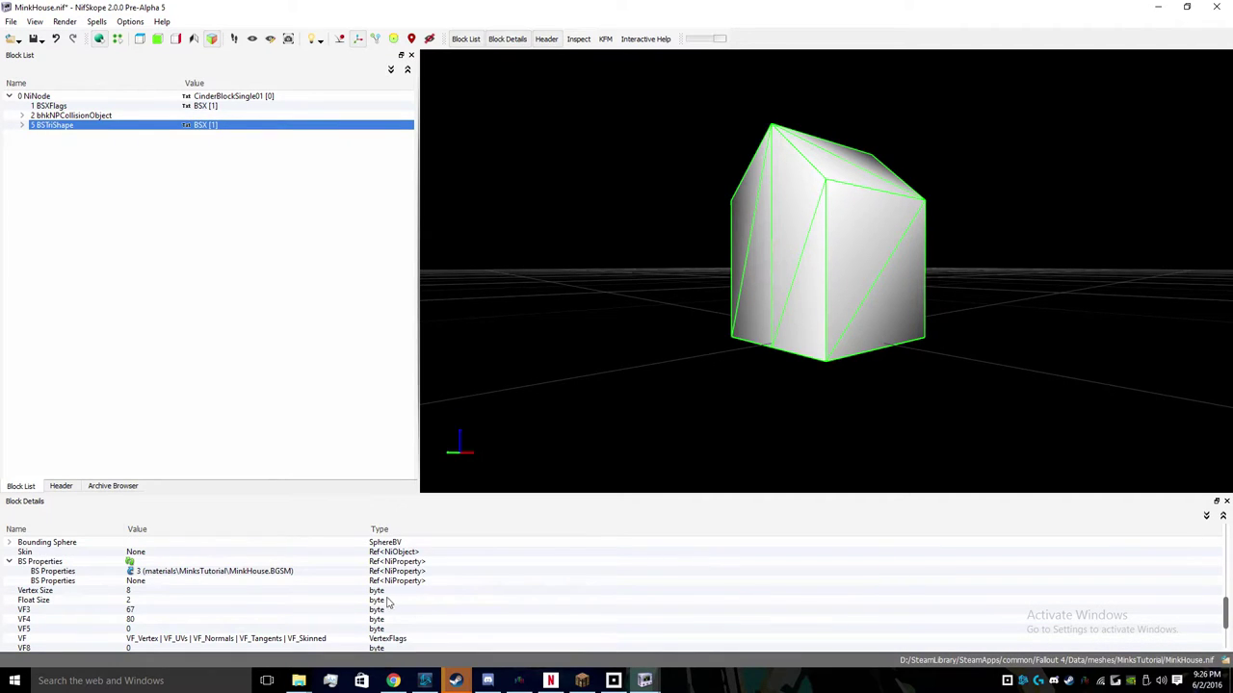
- In the Header, rename the CinderBlockSingle01 string to MinkHouse
{"action": "scroll", "coordinate": [306, 604], "scroll_direction": "down", "scroll_amount": 1}
{"action": "scroll", "coordinate": [299, 605], "scroll_direction": "up", "scroll_amount": 5}
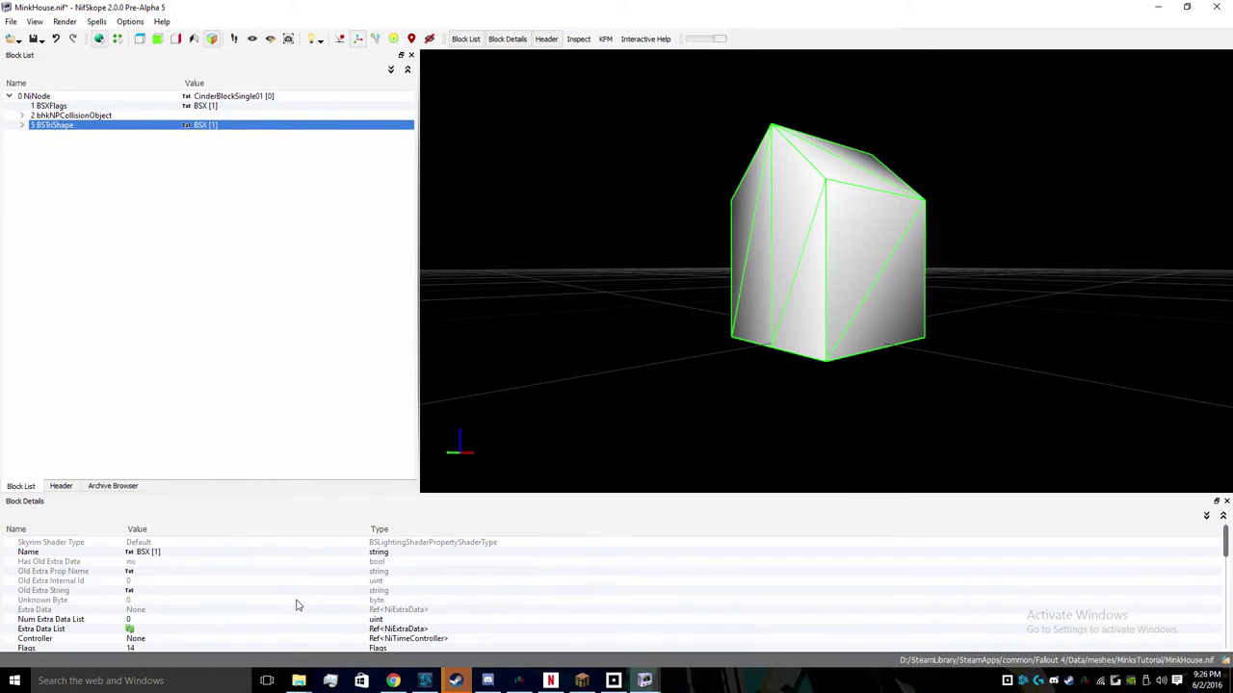
{"action": "left_click", "coordinate": [61, 485]}
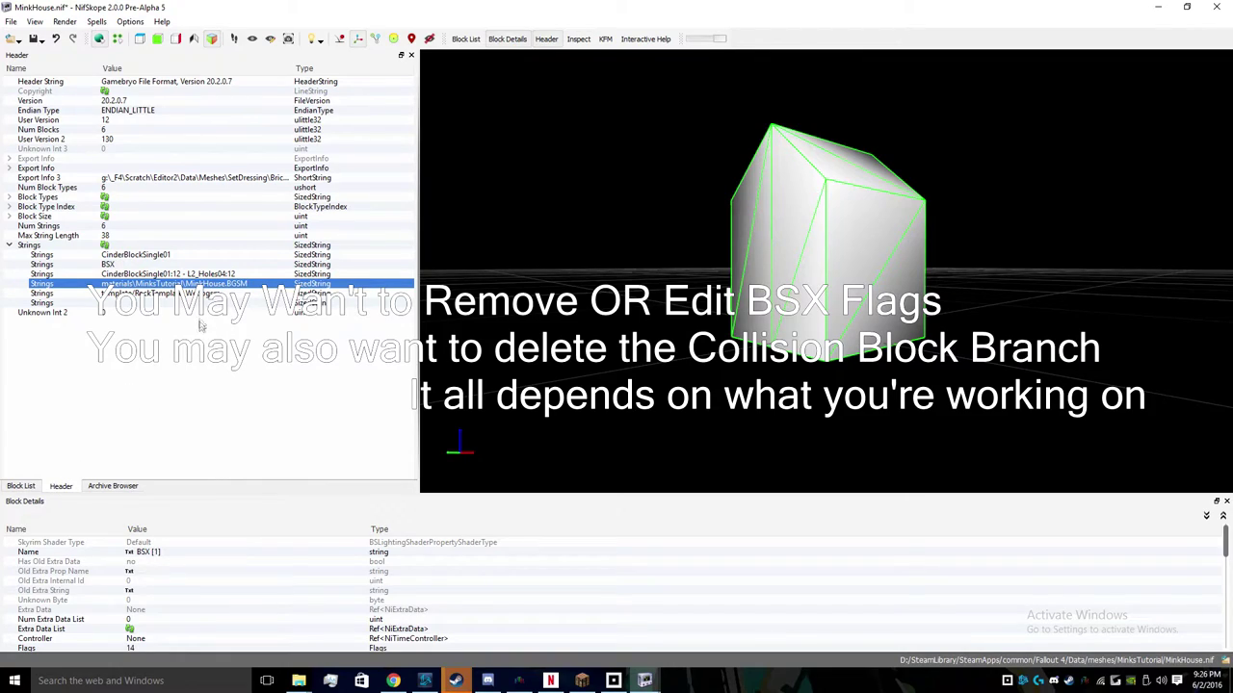
{"action": "double_click", "coordinate": [162, 256]}
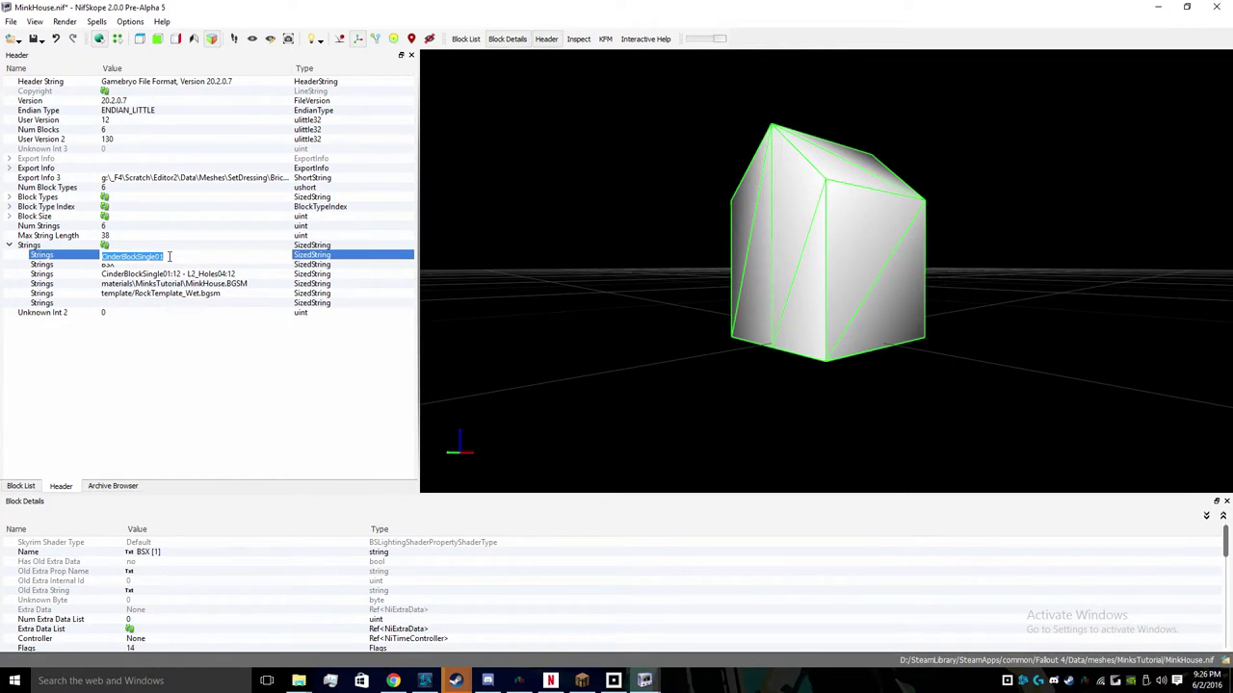
{"action": "type", "text": "MinkHouse"}
{"action": "key", "text": "Return"}
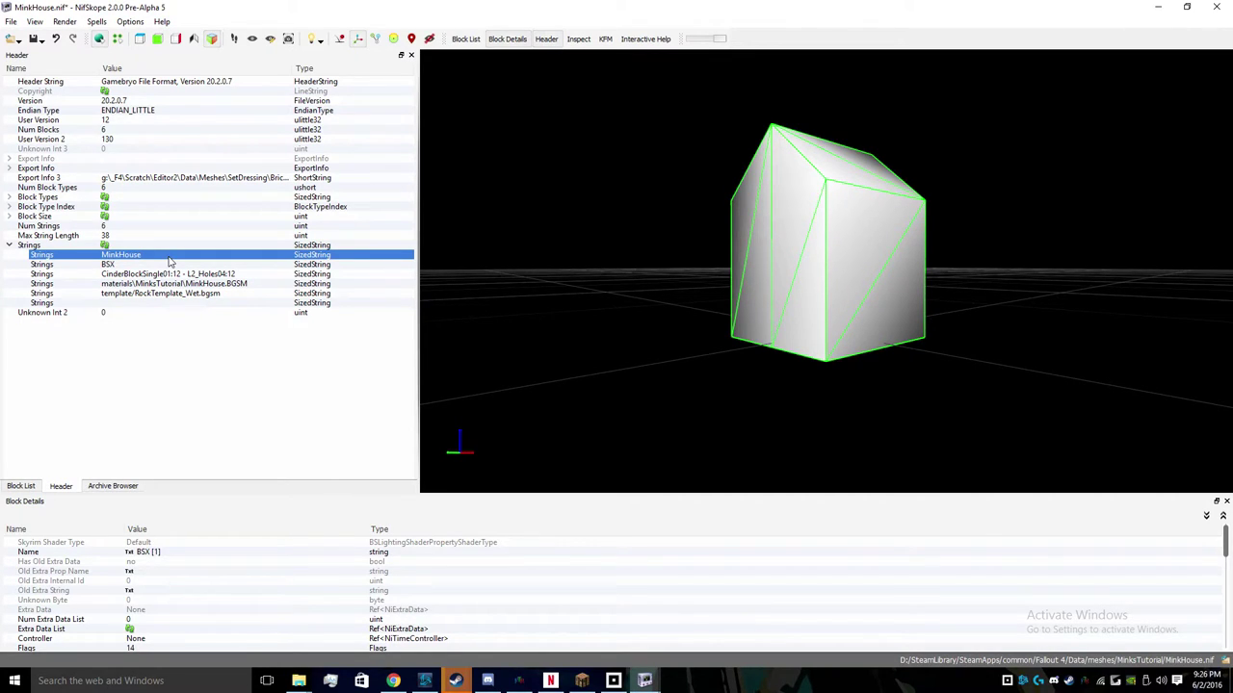
- Return to the Block List, select the MinkHouse root node and collapse it
{"action": "left_click", "coordinate": [27, 487]}
{"action": "left_click", "coordinate": [195, 97]}
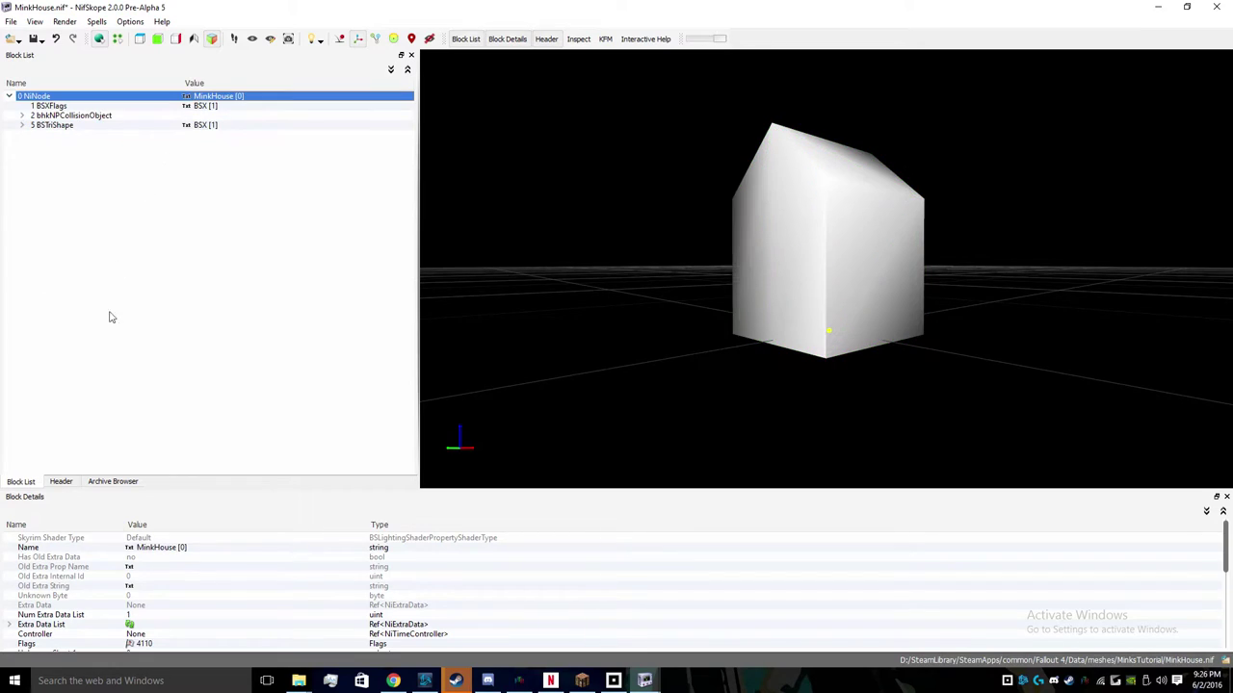
{"action": "left_click", "coordinate": [9, 97]}
- Run Spells > Sanitize > Reorder Blocks on MinkHouse.nif
{"action": "left_click", "coordinate": [97, 21]}
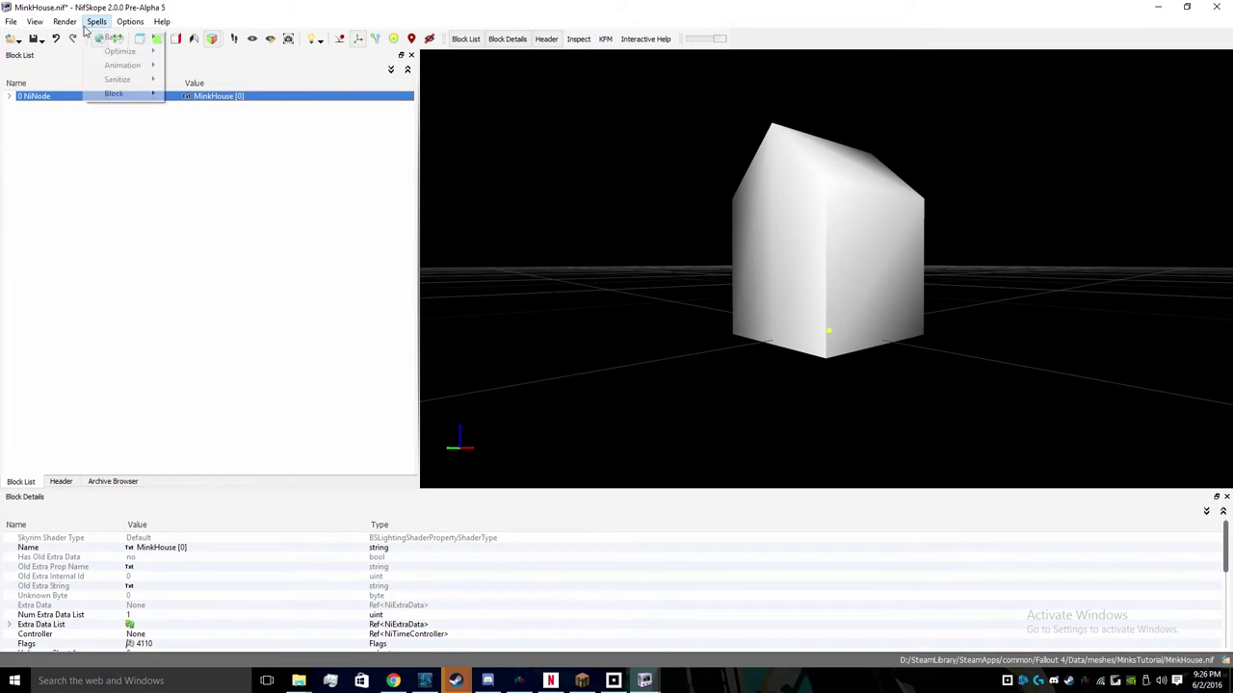
{"action": "mouse_move", "coordinate": [125, 51]}
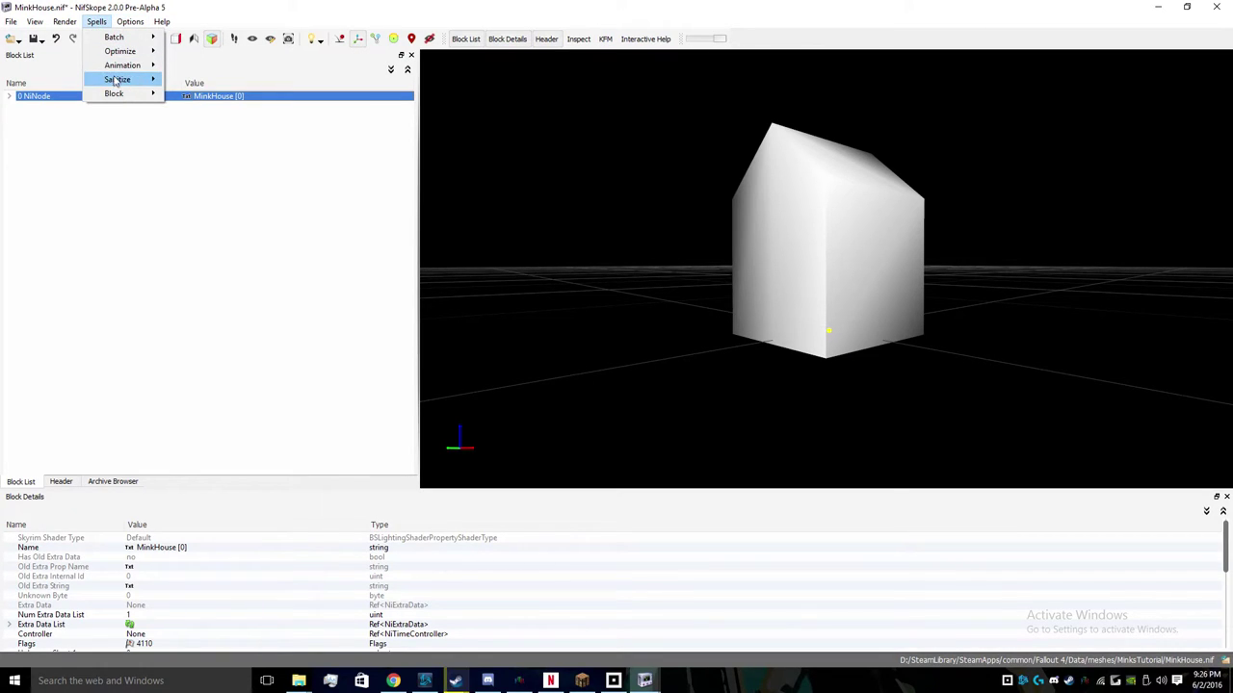
{"action": "left_click", "coordinate": [188, 82]}
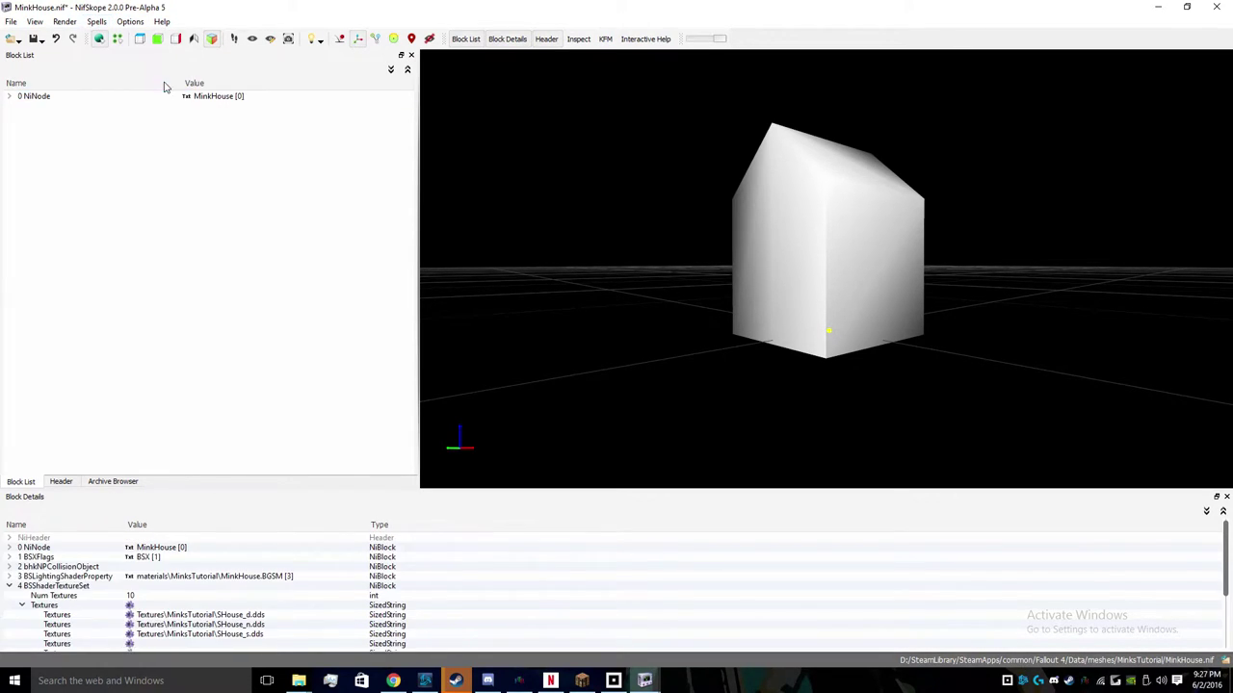
{"action": "left_click", "coordinate": [101, 23]}
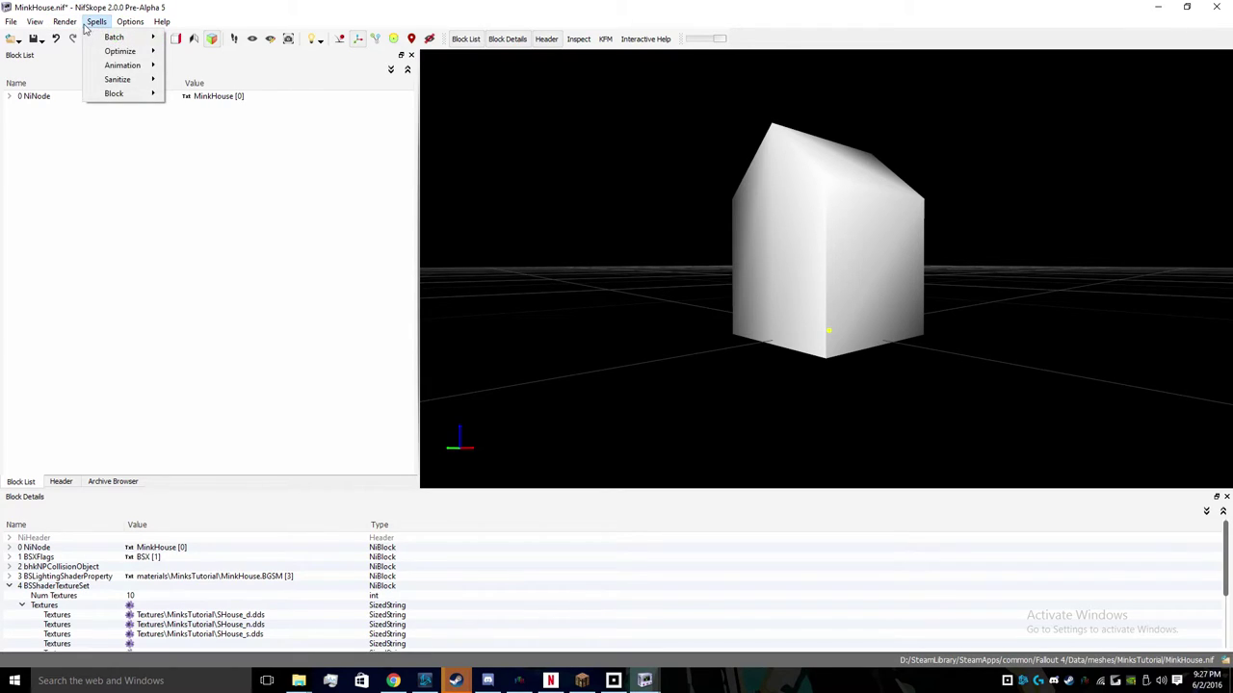
{"action": "mouse_move", "coordinate": [116, 81]}
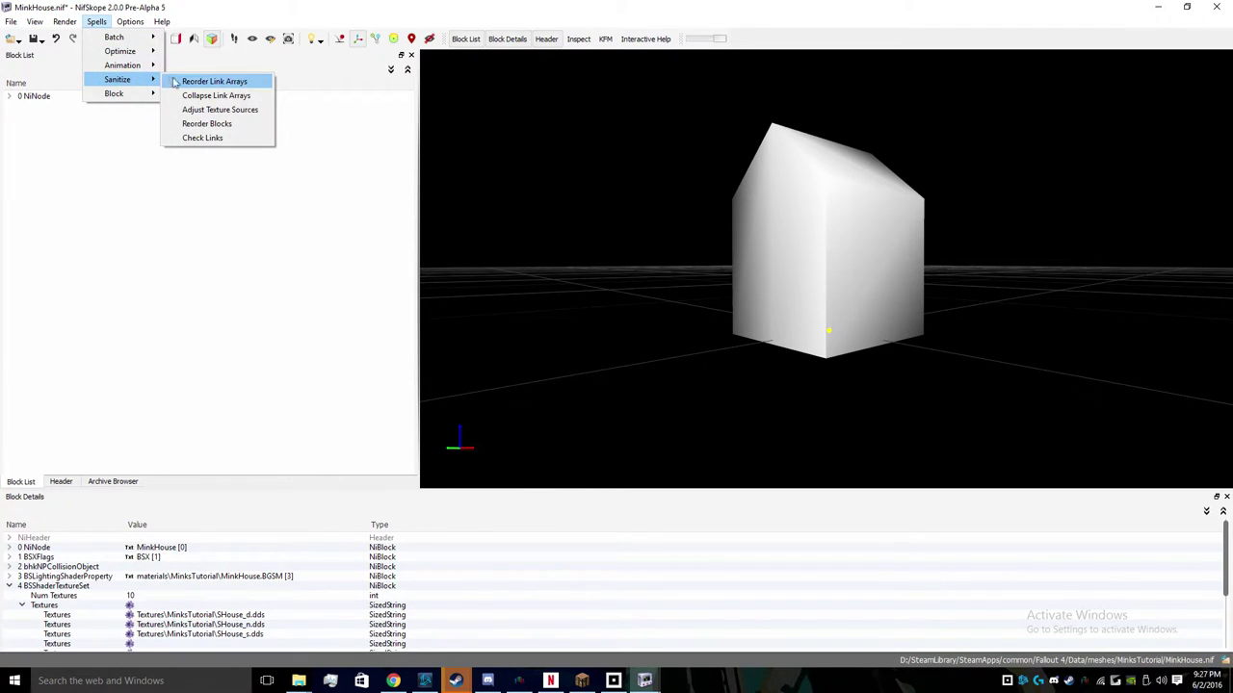
{"action": "left_click", "coordinate": [206, 124]}
- Verify the new order: BSTriShape 3, shader property 4, texture set 5, then collapse the tree
{"action": "left_click", "coordinate": [9, 97]}
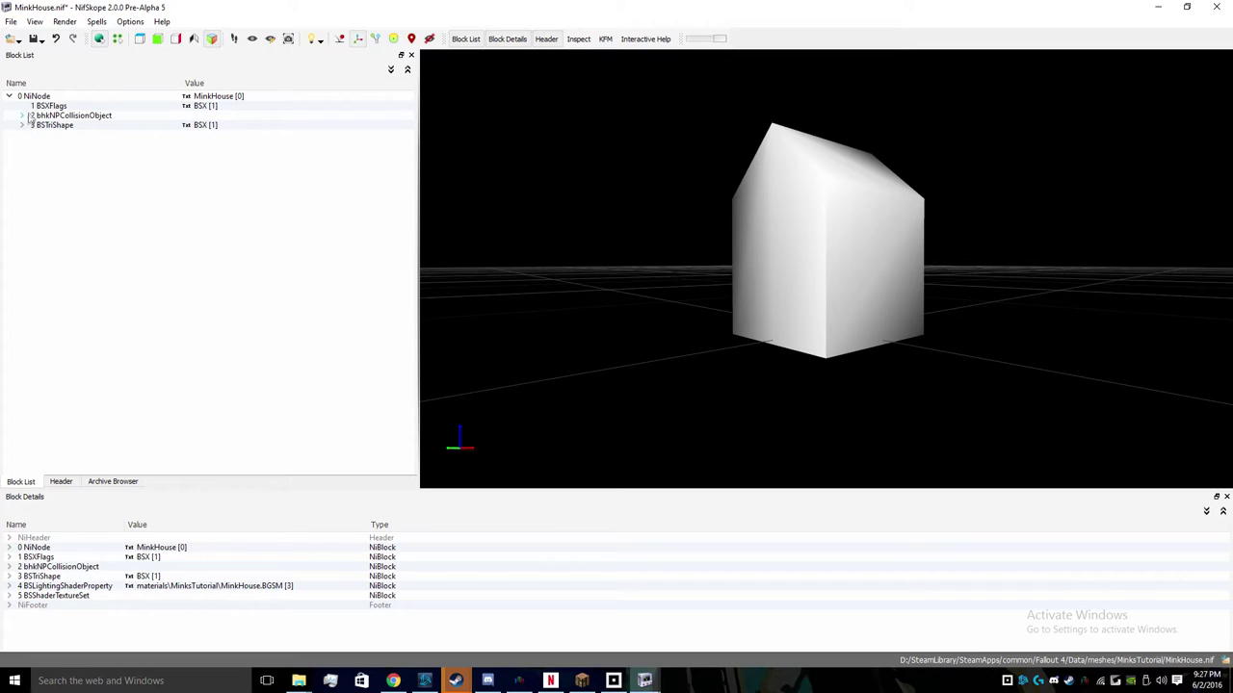
{"action": "left_click", "coordinate": [21, 125]}
{"action": "left_click", "coordinate": [35, 135]}
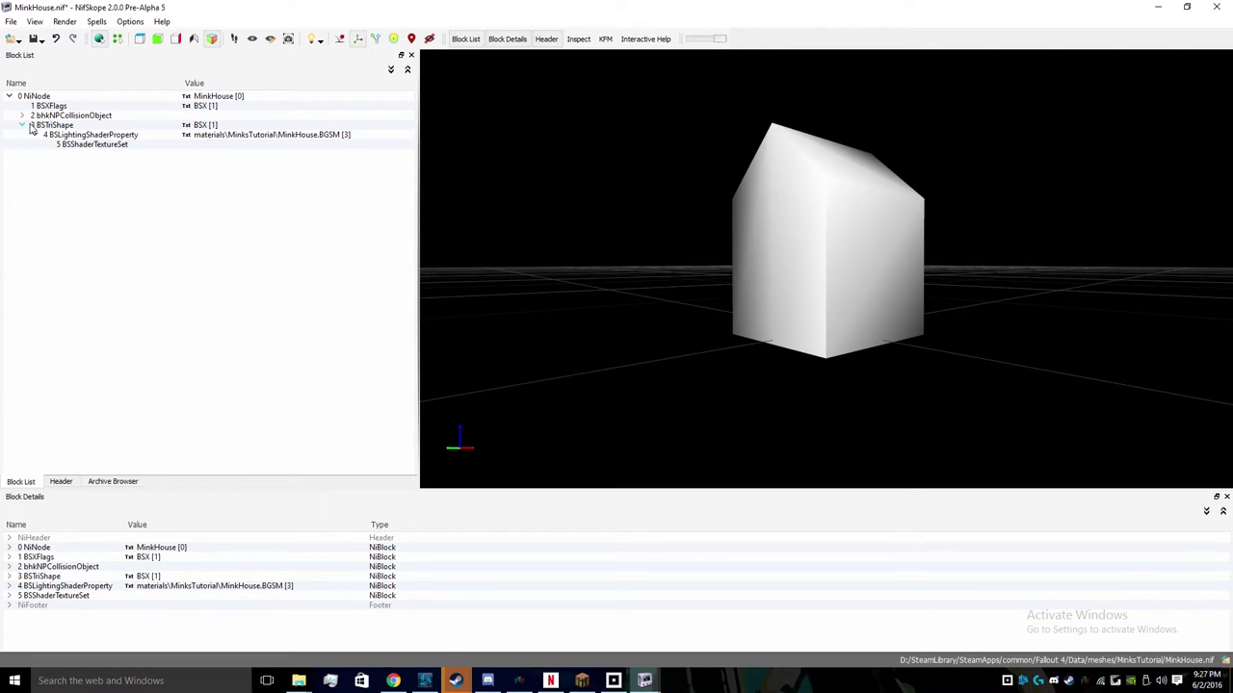
{"action": "left_click", "coordinate": [21, 125]}
{"action": "left_click", "coordinate": [21, 116]}
{"action": "left_click", "coordinate": [22, 116]}
{"action": "left_click", "coordinate": [9, 96]}
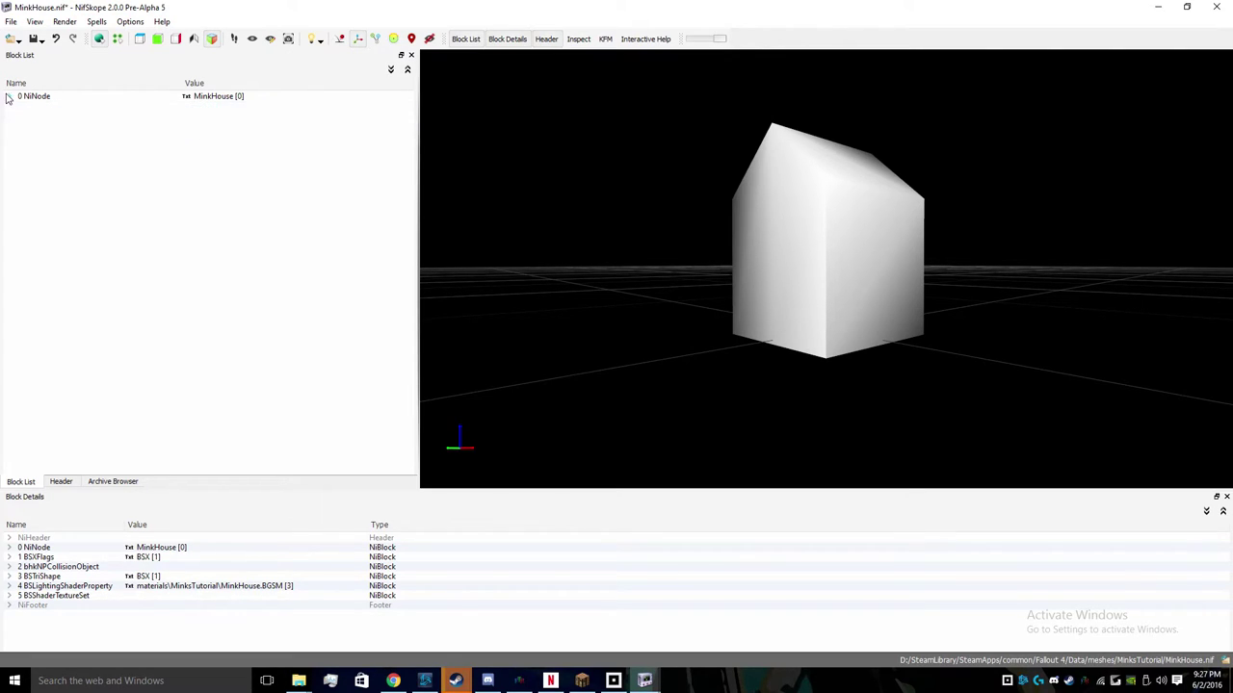
- Save the reordered MinkHouse.nif
{"action": "left_click", "coordinate": [10, 20]}
{"action": "left_click", "coordinate": [48, 139]}
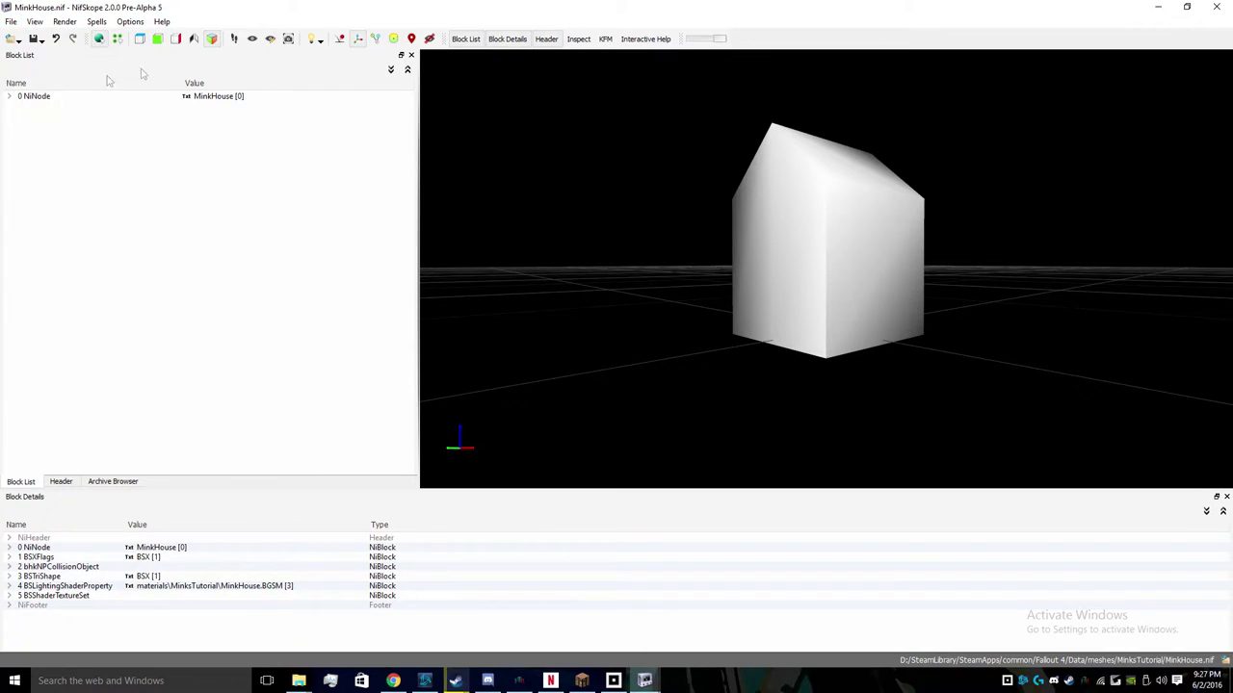
{"action": "left_click", "coordinate": [614, 681]}
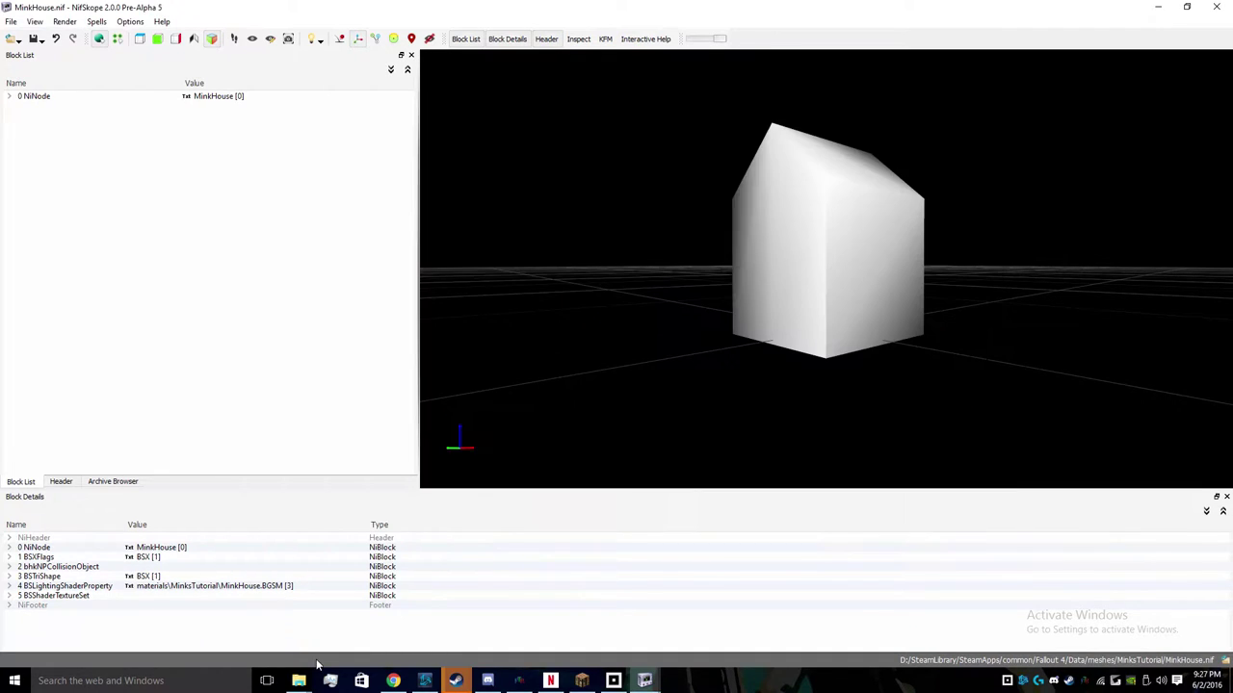
- Bring the meshes\MinksTutorial Explorer window forward and open MinkHouse.nif
{"action": "mouse_move", "coordinate": [299, 679]}
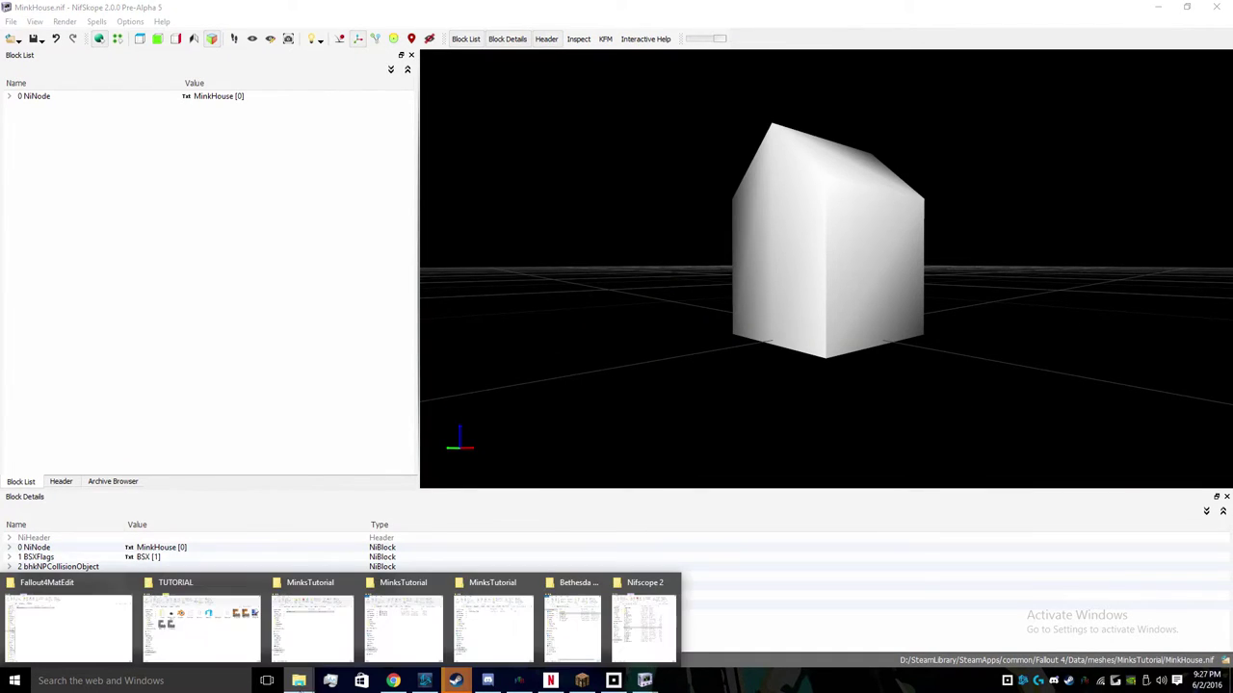
{"action": "mouse_move", "coordinate": [385, 663]}
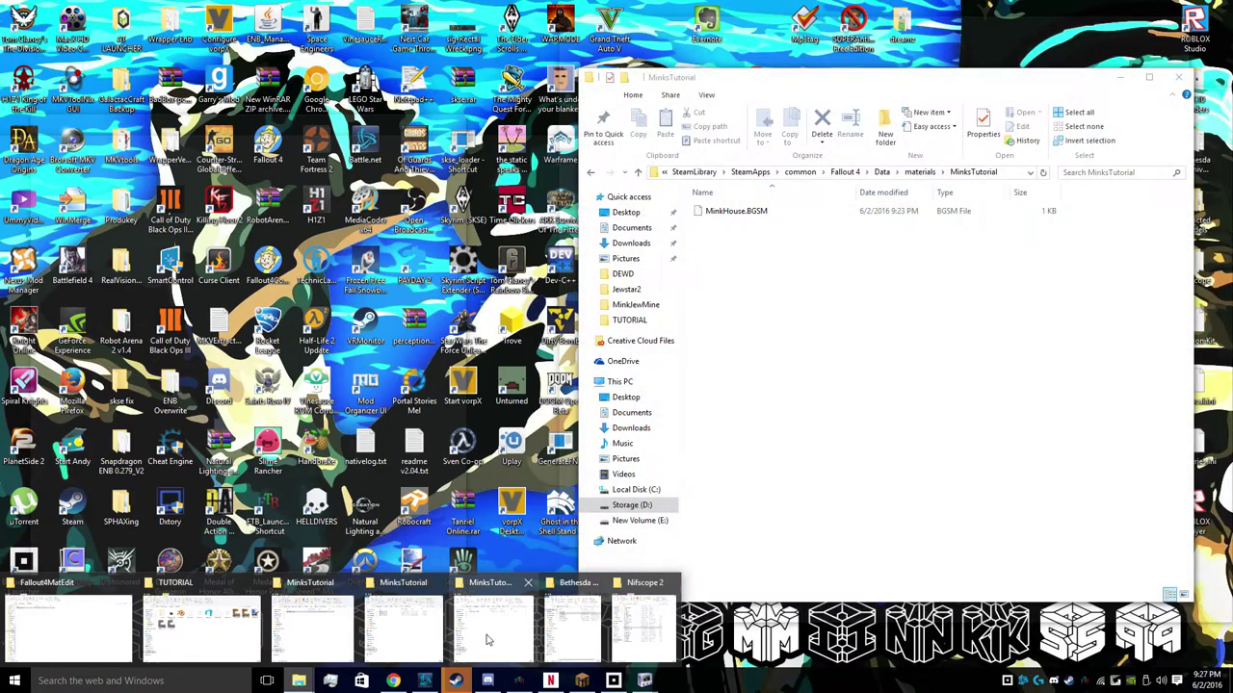
{"action": "left_click", "coordinate": [310, 626]}
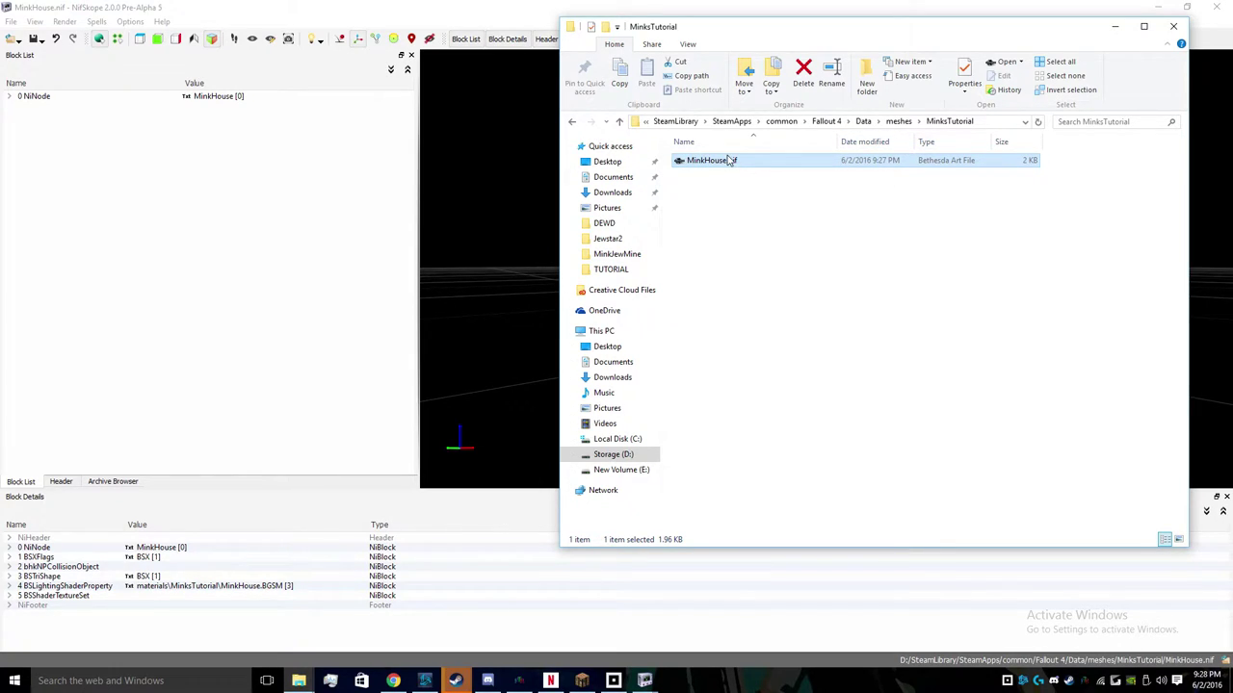
{"action": "double_click", "coordinate": [729, 162]}
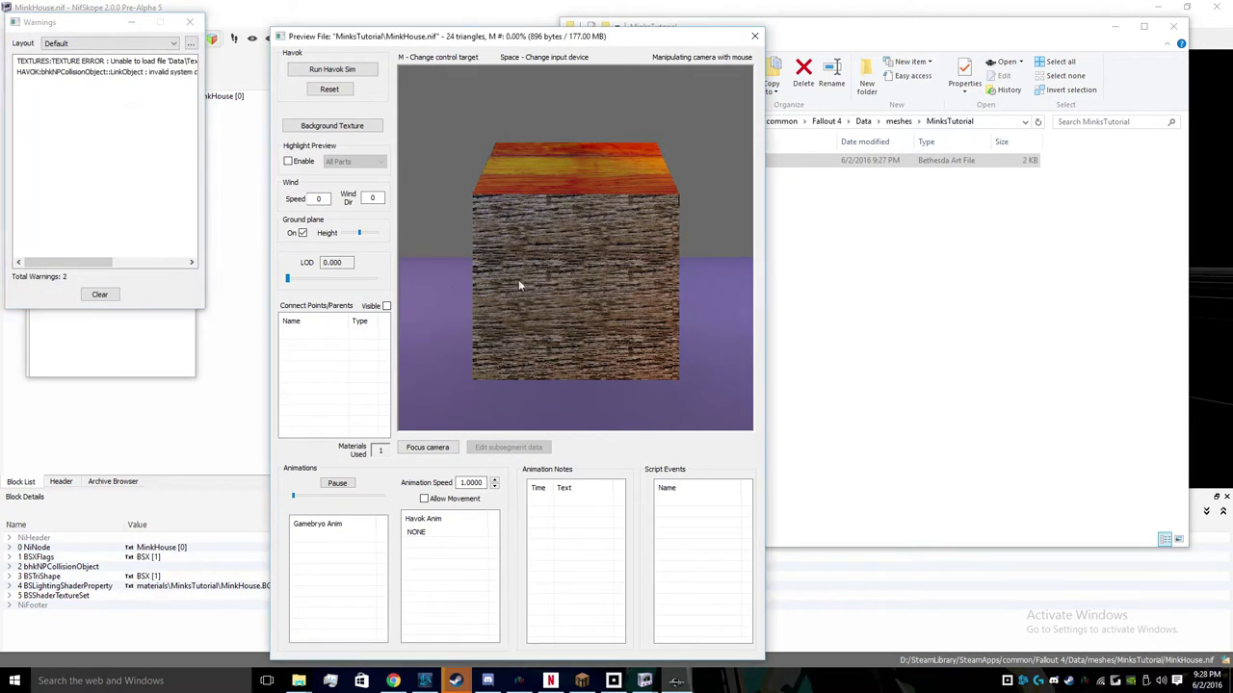
- Rotate and zoom the textured MinkHouse.nif preview to check roof and walls, then close it
{"action": "left_click_drag", "start_coordinate": [519, 284], "coordinate": [603, 293]}
{"action": "scroll", "coordinate": [651, 306], "scroll_direction": "down", "scroll_amount": 3}
{"action": "scroll", "coordinate": [642, 303], "scroll_direction": "up", "scroll_amount": 5}
{"action": "scroll", "coordinate": [561, 287], "scroll_direction": "down", "scroll_amount": 2}
{"action": "scroll", "coordinate": [576, 313], "scroll_direction": "down", "scroll_amount": 3}
{"action": "scroll", "coordinate": [576, 312], "scroll_direction": "up", "scroll_amount": 5}
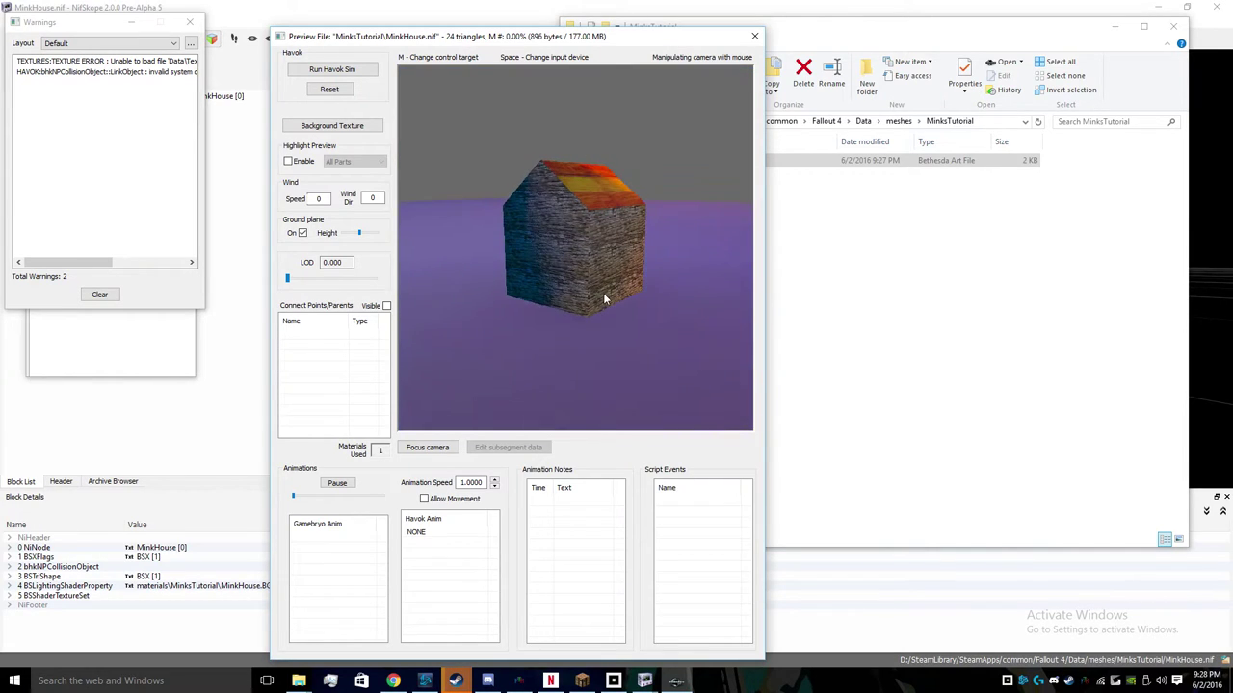
{"action": "left_click", "coordinate": [754, 36]}
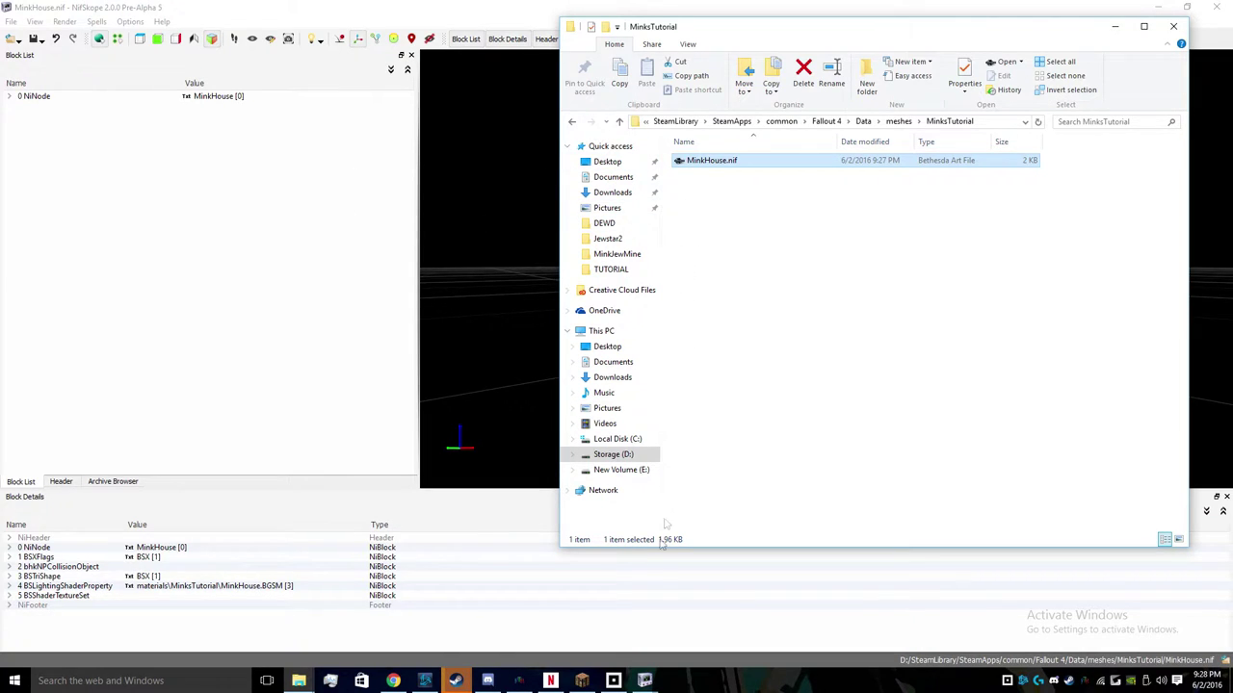
- Launch Creation Kit: Fallout 4 from the Bethesda.net Launcher with PLAY
{"action": "left_click", "coordinate": [615, 682]}
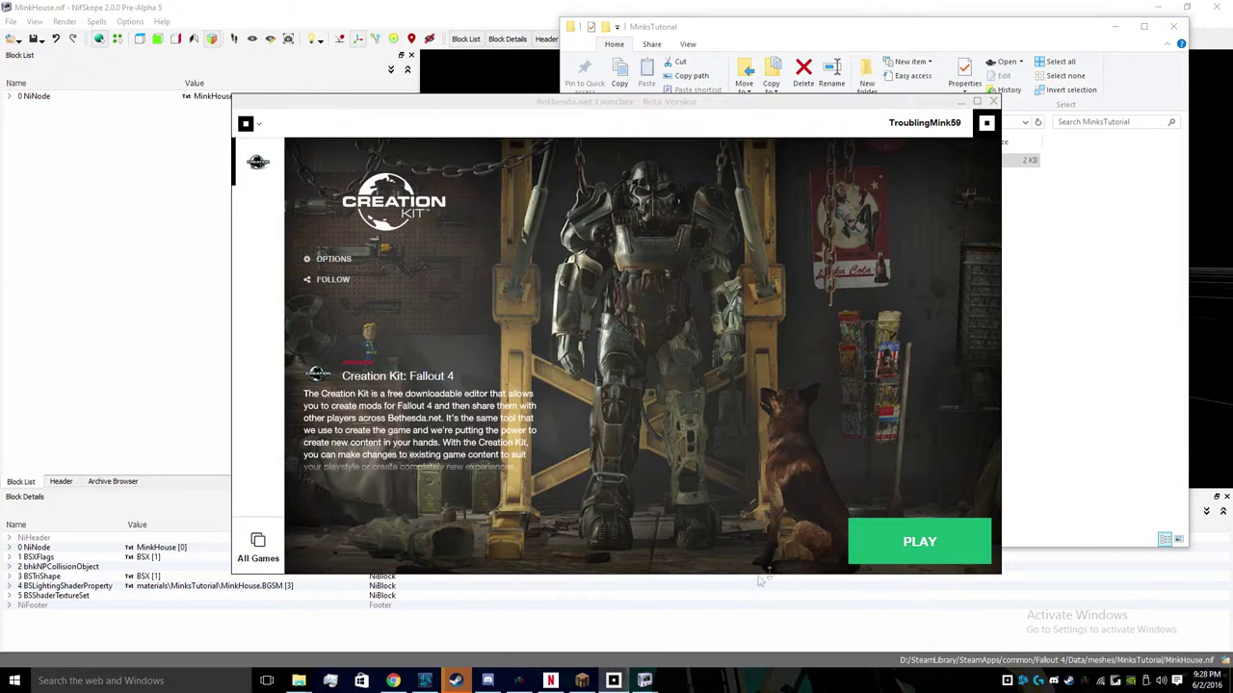
{"action": "left_click", "coordinate": [917, 537]}
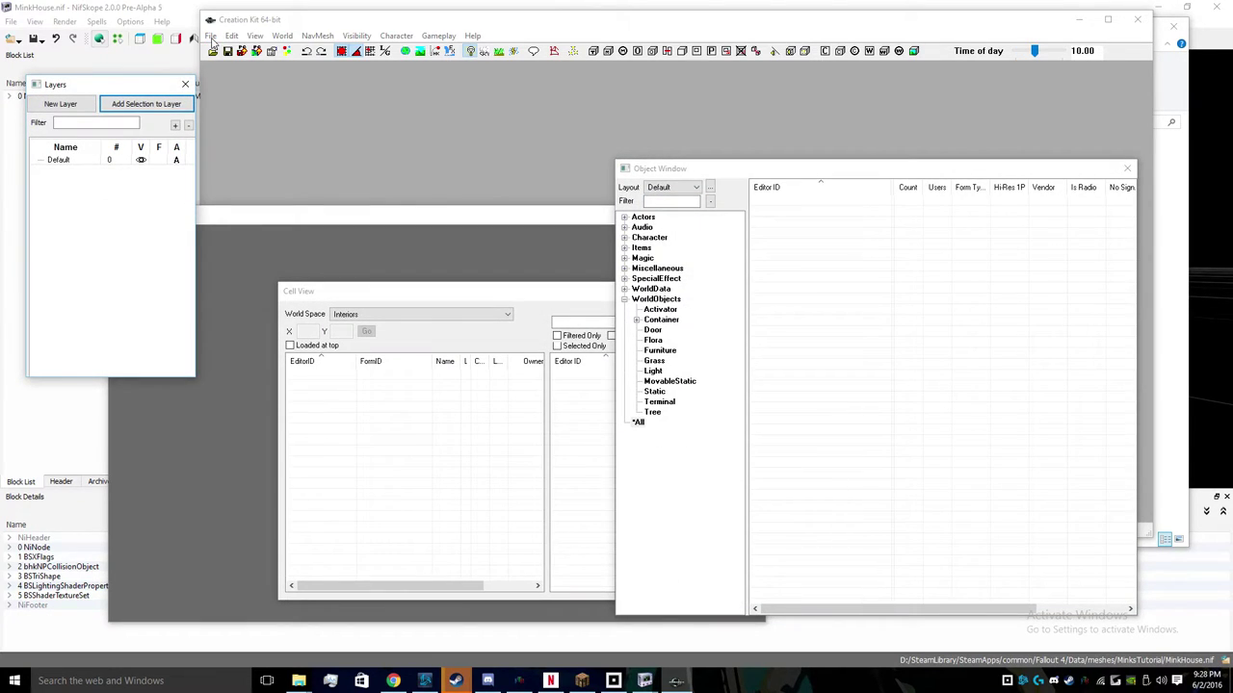
- Open File > Data and look over the DLCRobot, DLCCoast and DLCworkshop01 entries
{"action": "left_click", "coordinate": [211, 36]}
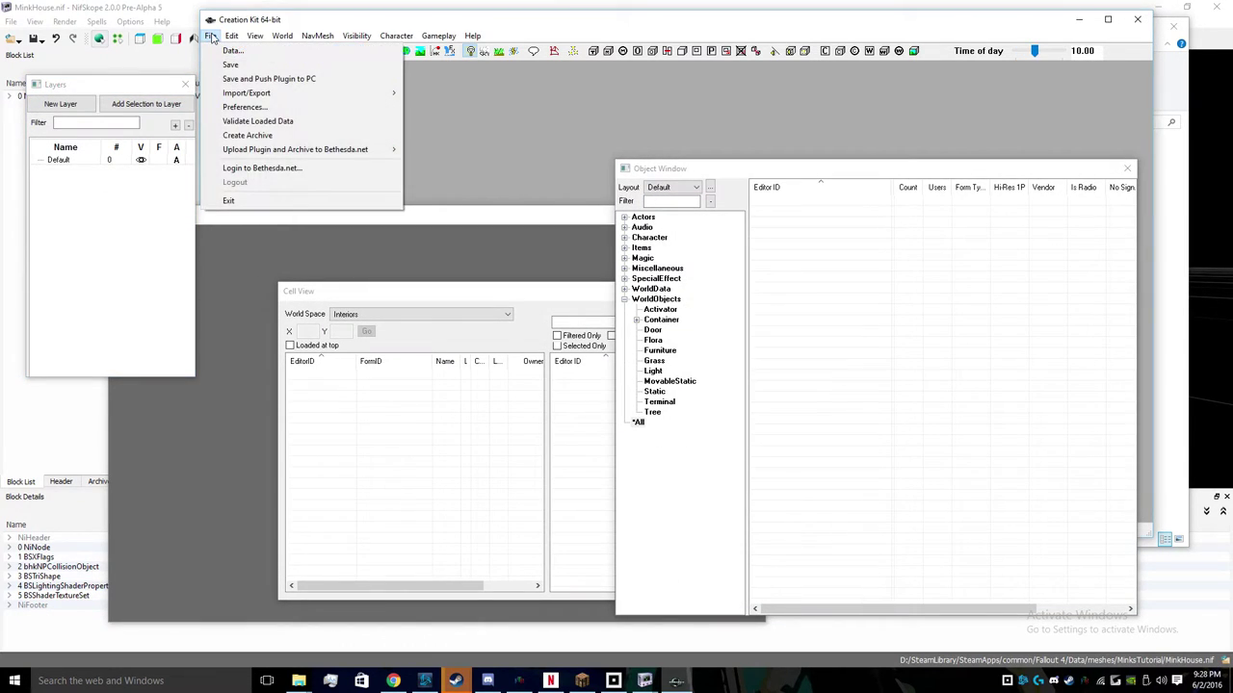
{"action": "left_click", "coordinate": [225, 49]}
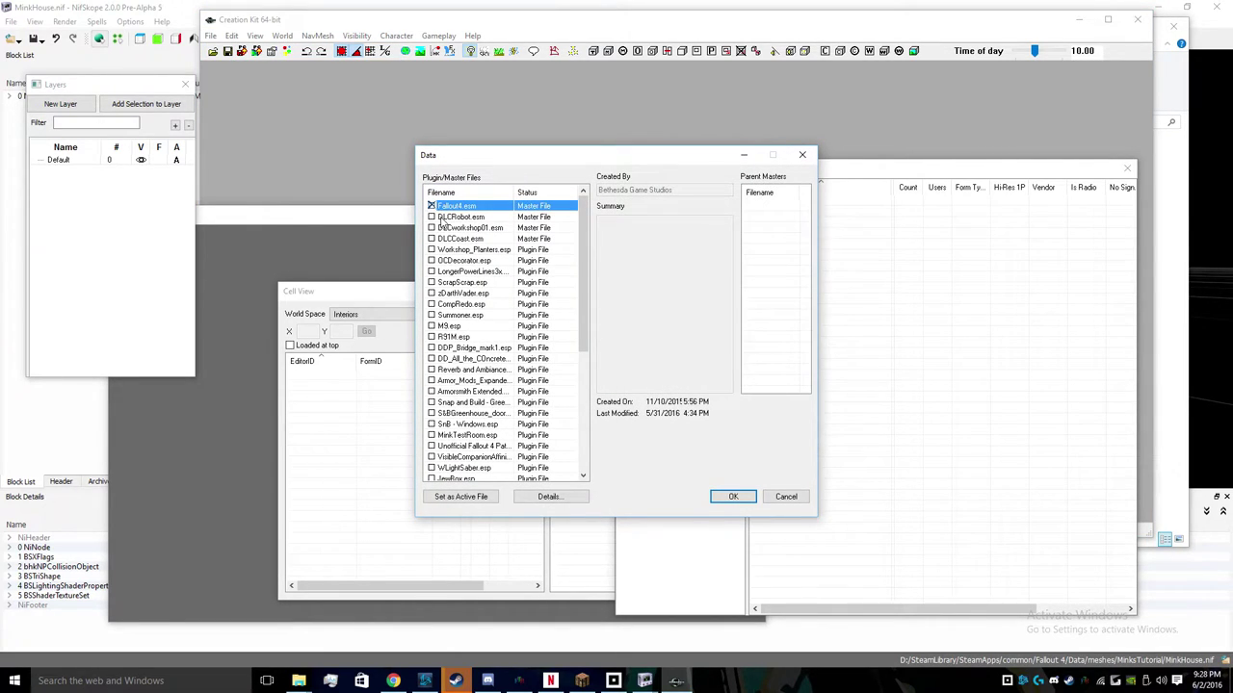
{"action": "left_click", "coordinate": [443, 218]}
{"action": "left_click", "coordinate": [446, 238]}
{"action": "left_click", "coordinate": [445, 230]}
{"action": "left_click", "coordinate": [446, 217]}
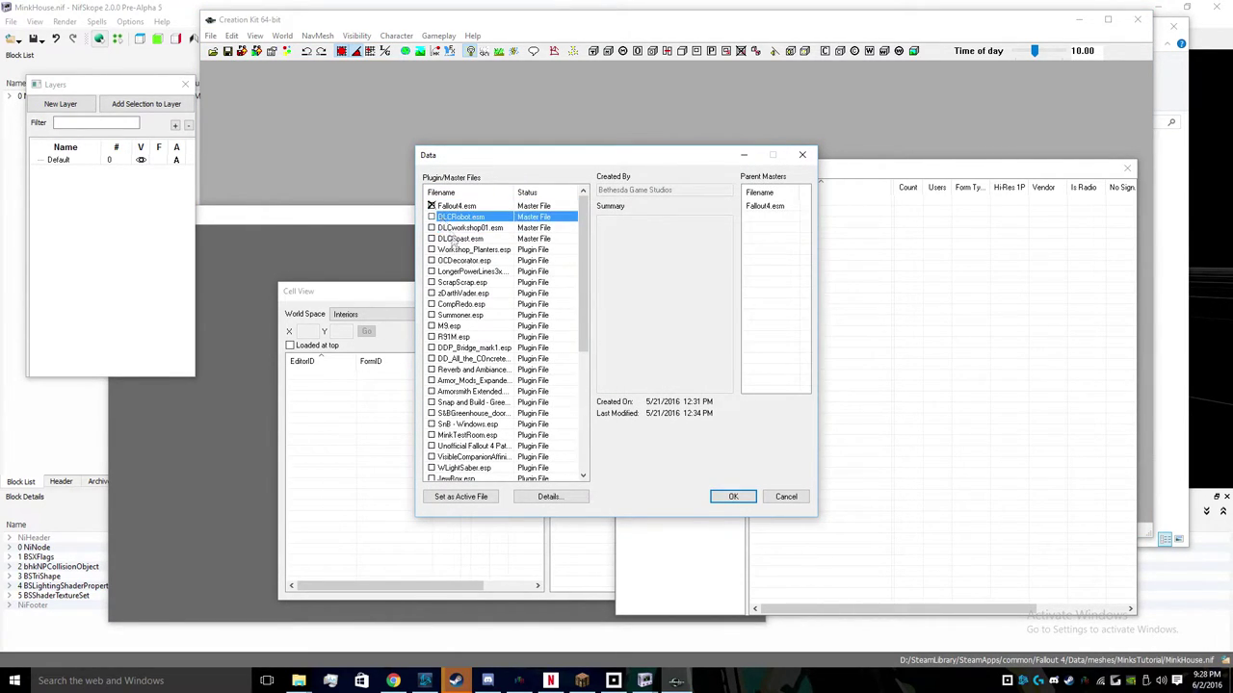
- Check Fallout4.esm and confirm with OK to load it
{"action": "left_click_drag", "start_coordinate": [583, 289], "coordinate": [562, 408]}
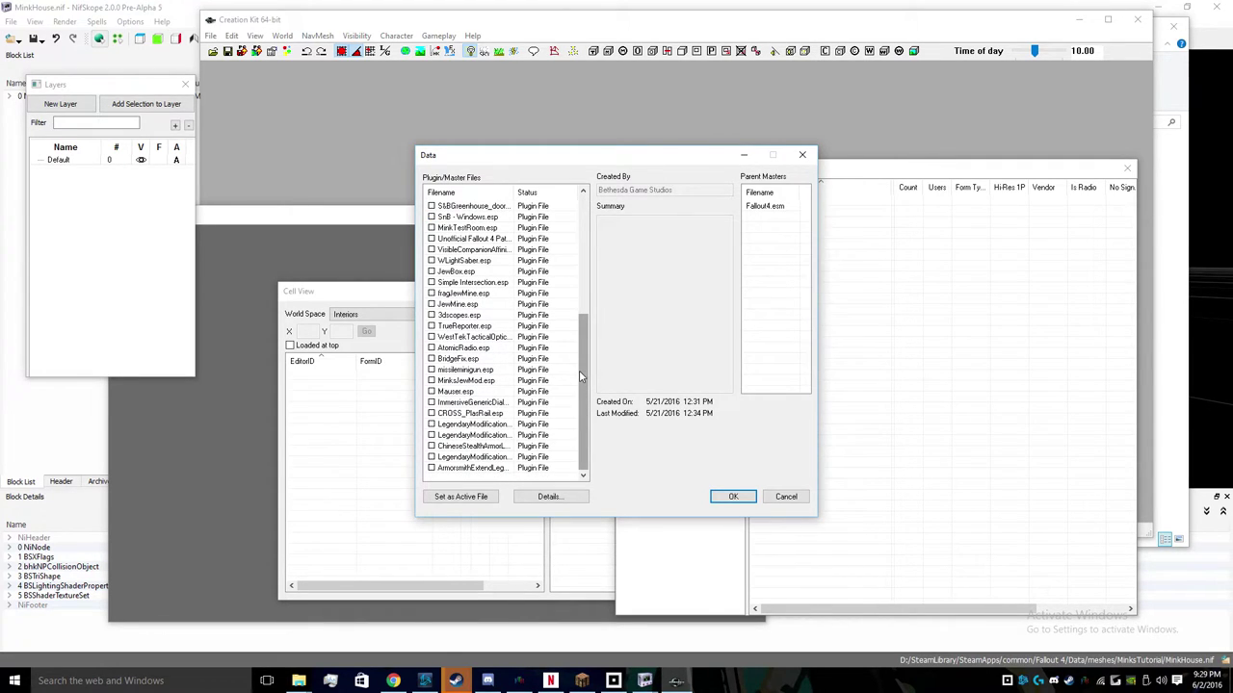
{"action": "scroll", "coordinate": [564, 318], "scroll_direction": "up", "scroll_amount": 5}
{"action": "scroll", "coordinate": [563, 286], "scroll_direction": "up", "scroll_amount": 1}
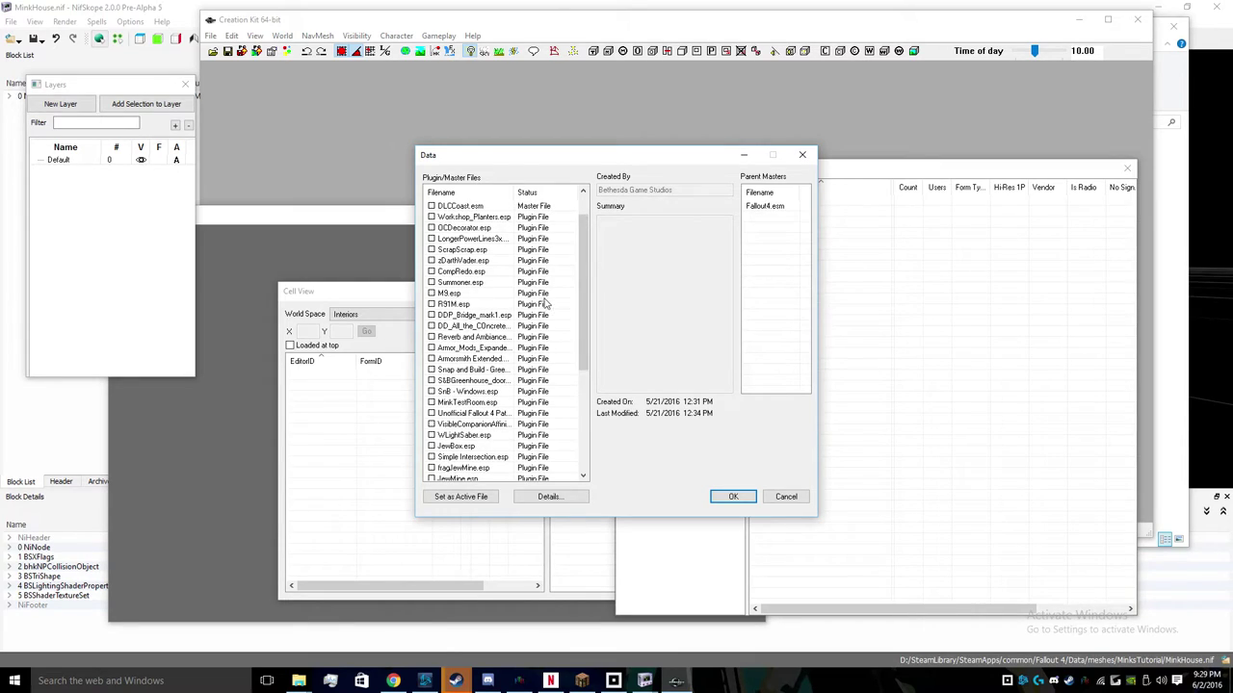
{"action": "scroll", "coordinate": [573, 282], "scroll_direction": "up", "scroll_amount": 1}
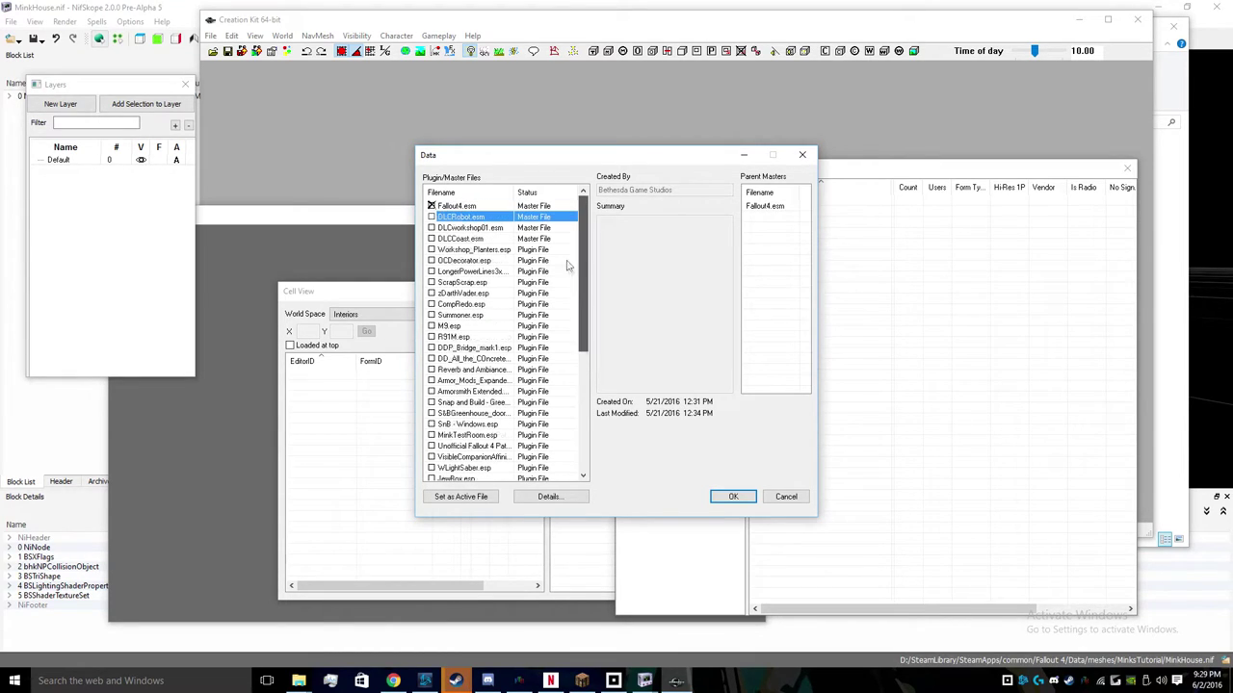
{"action": "double_click", "coordinate": [461, 206]}
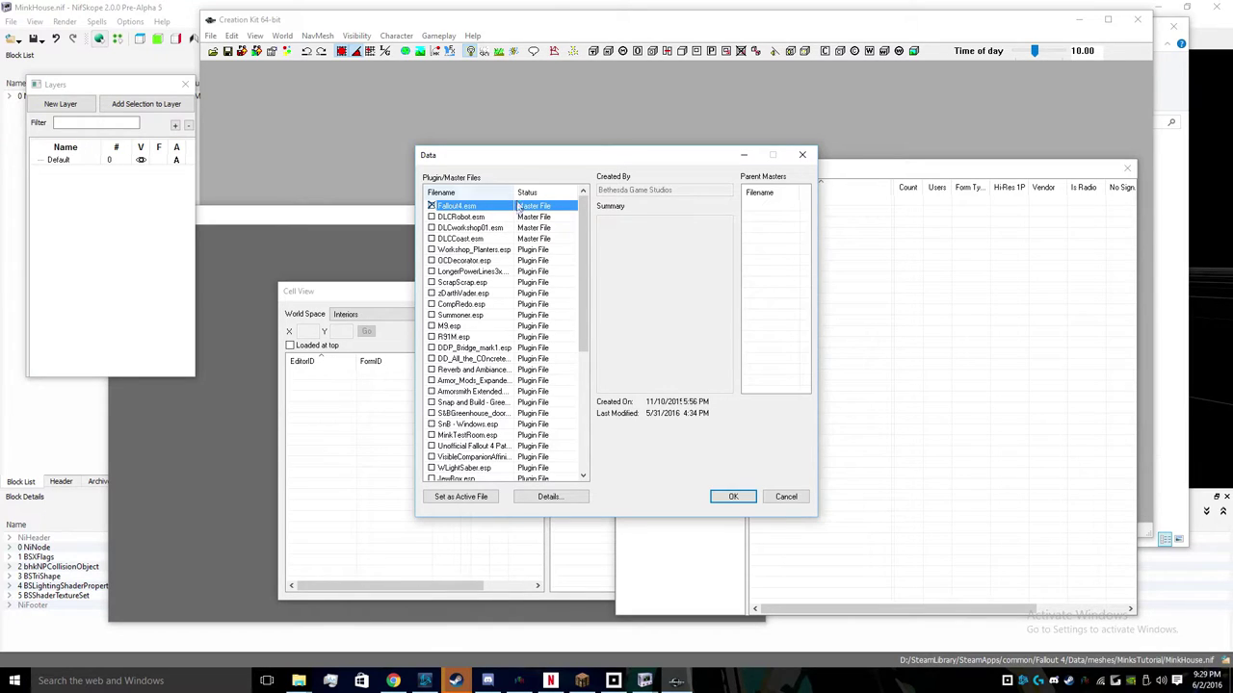
{"action": "left_click", "coordinate": [730, 497]}
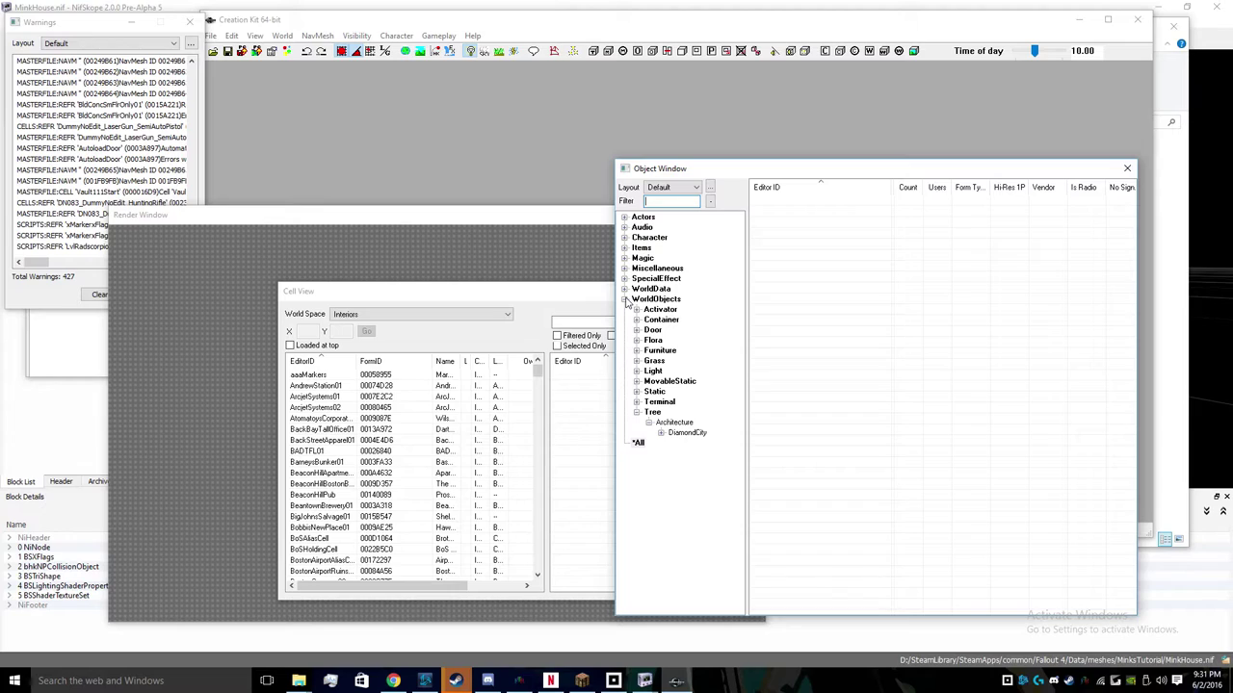
- Expand Items in the Object Window, list MiscItem records and select Bonesaw
{"action": "left_click", "coordinate": [623, 248]}
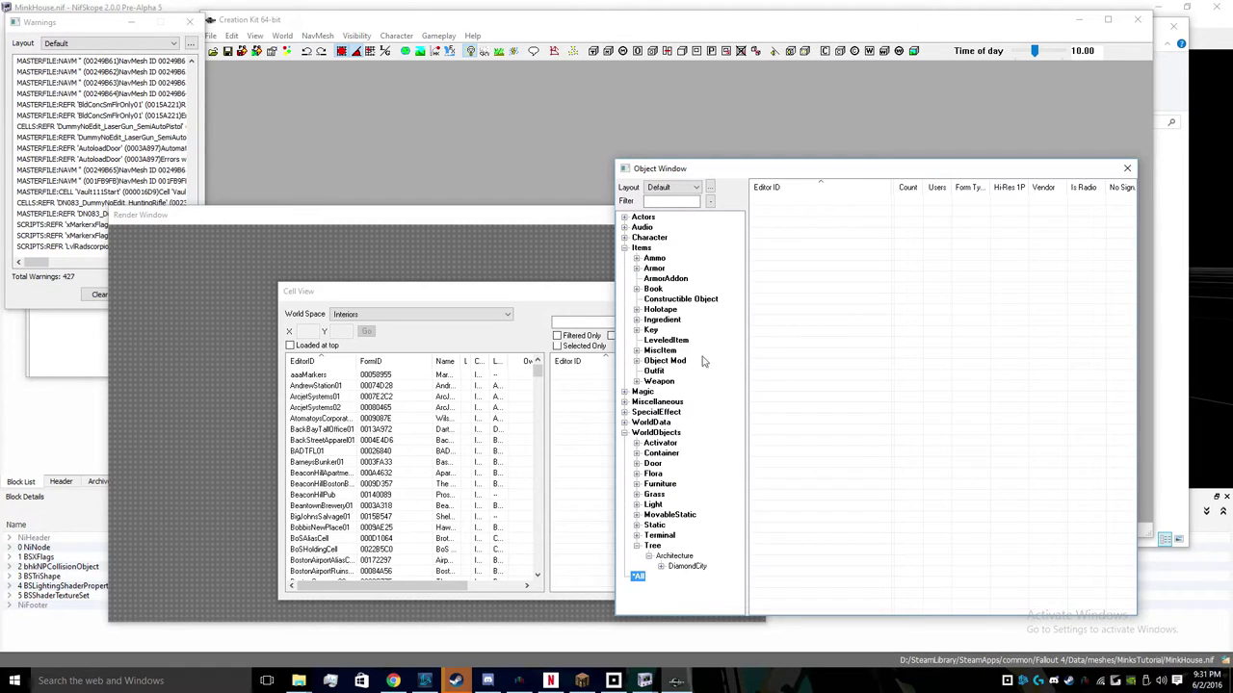
{"action": "left_click", "coordinate": [663, 350]}
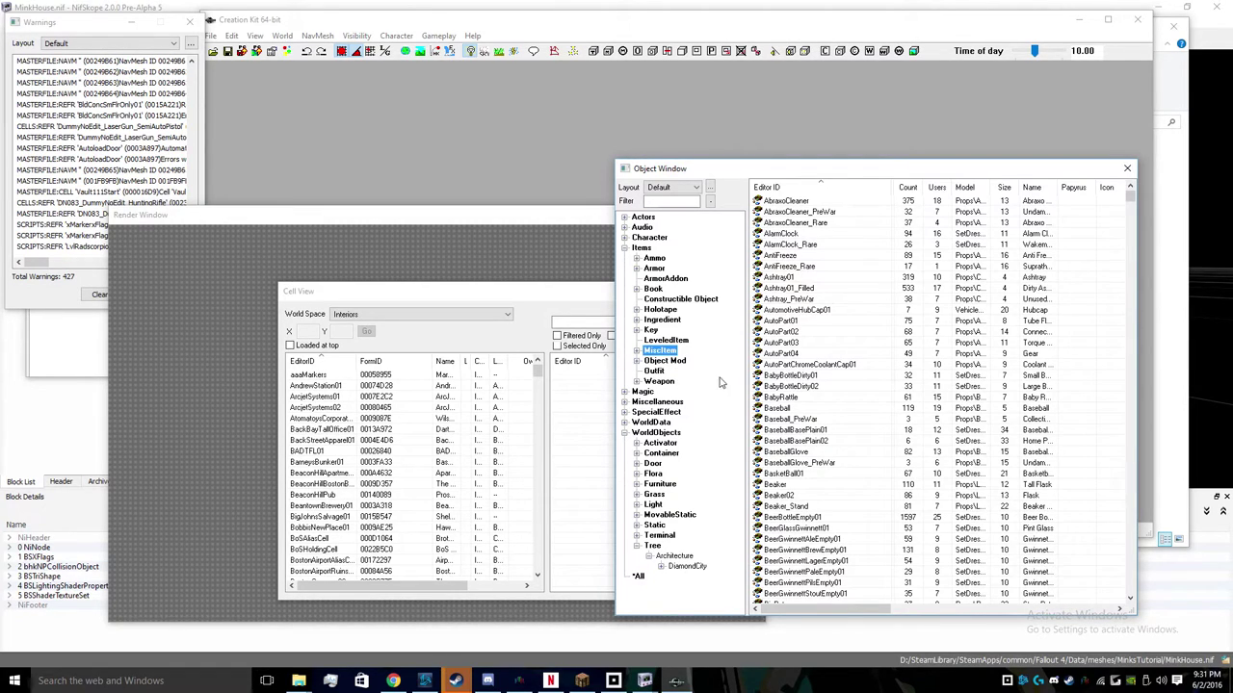
{"action": "scroll", "coordinate": [828, 328], "scroll_direction": "down", "scroll_amount": 15}
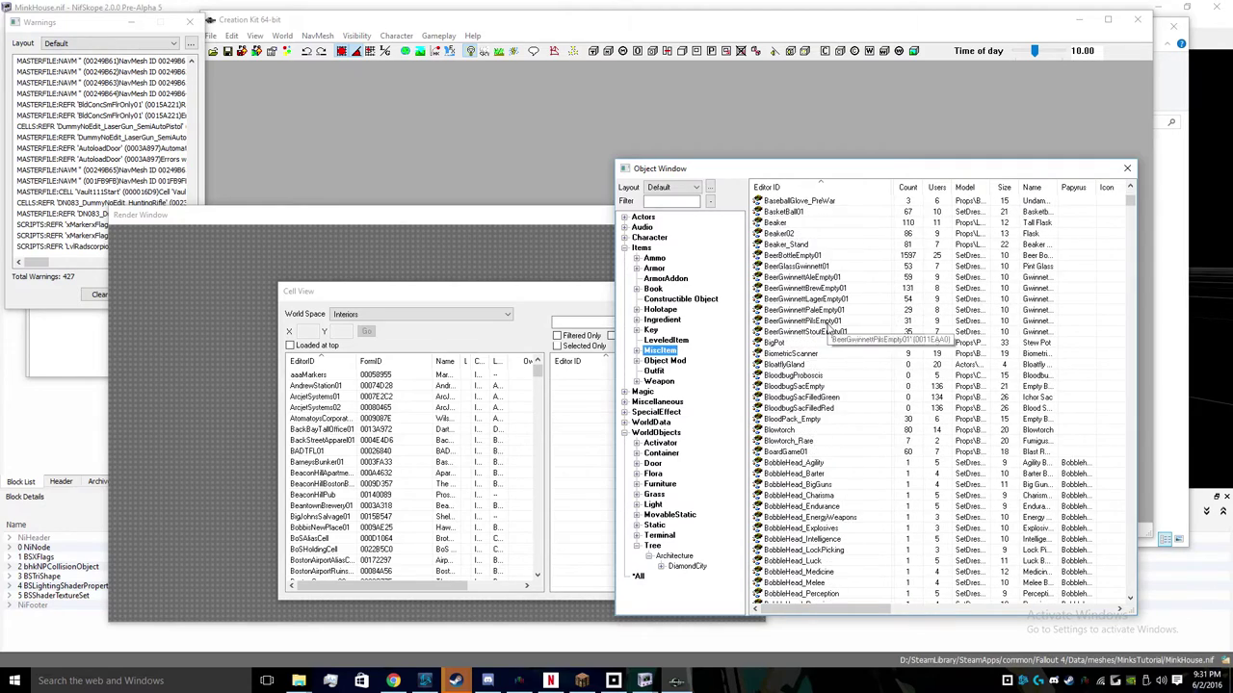
{"action": "left_click", "coordinate": [828, 539]}
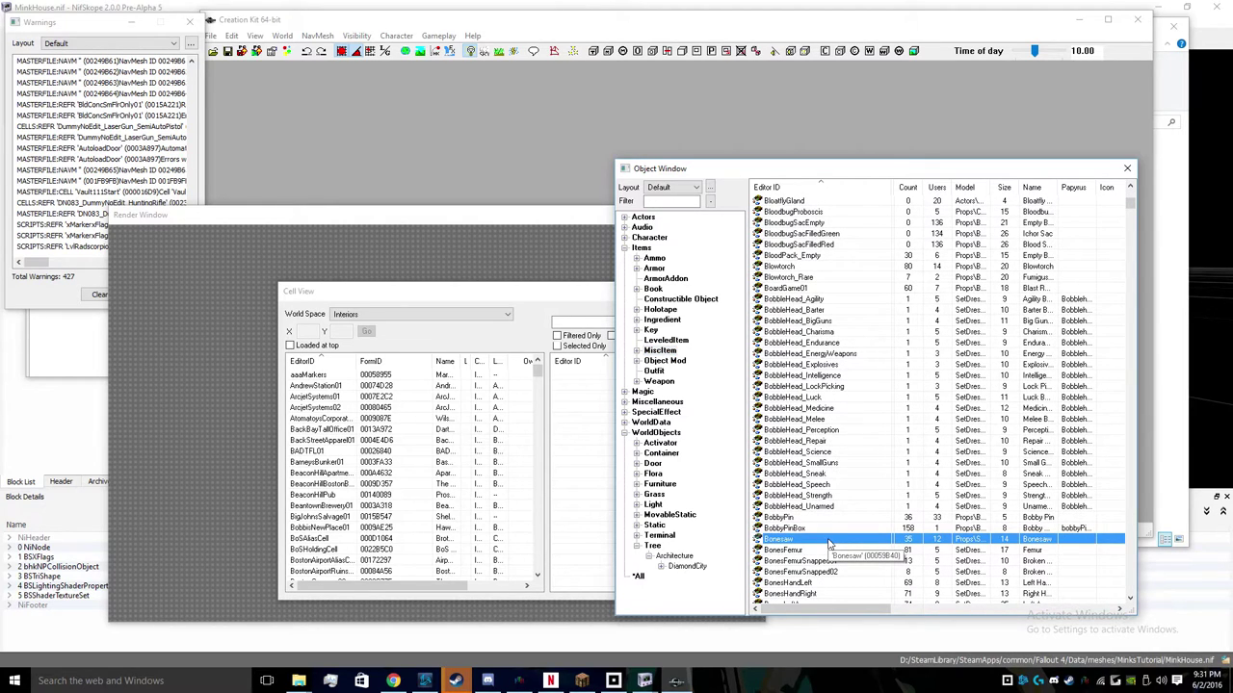
- Duplicate the Bonesaw misc item to create BonesawCOPY0000
{"action": "right_click", "coordinate": [829, 542]}
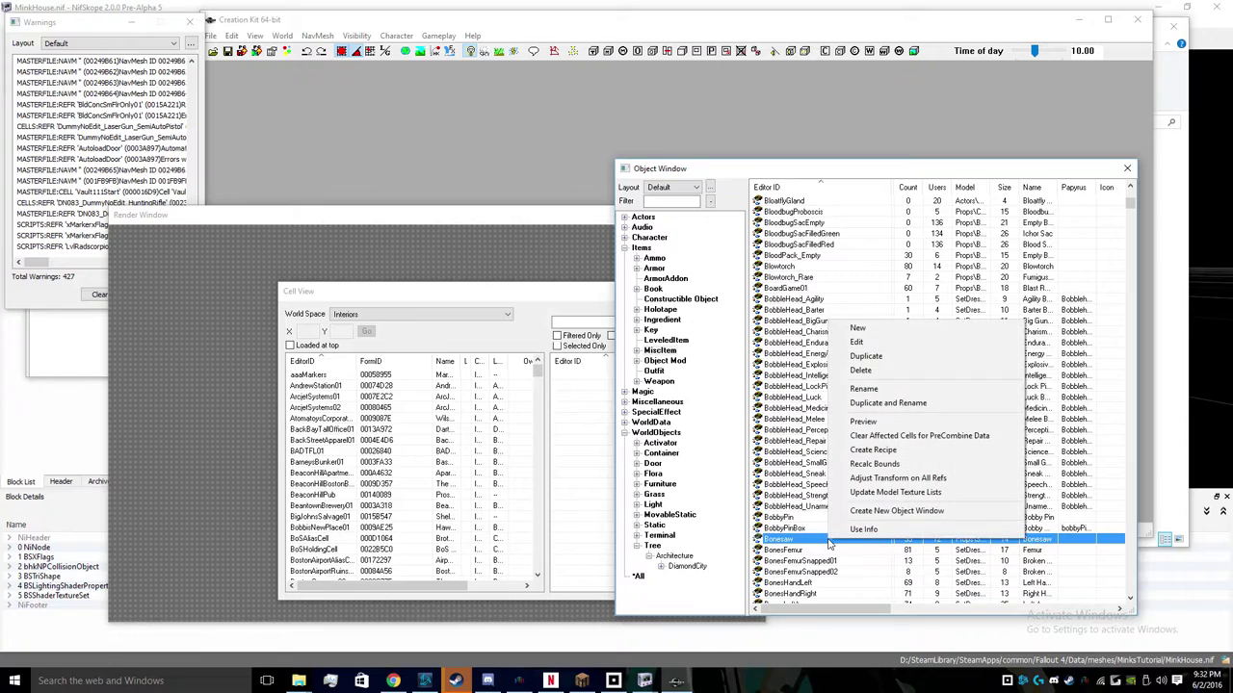
{"action": "left_click", "coordinate": [871, 408]}
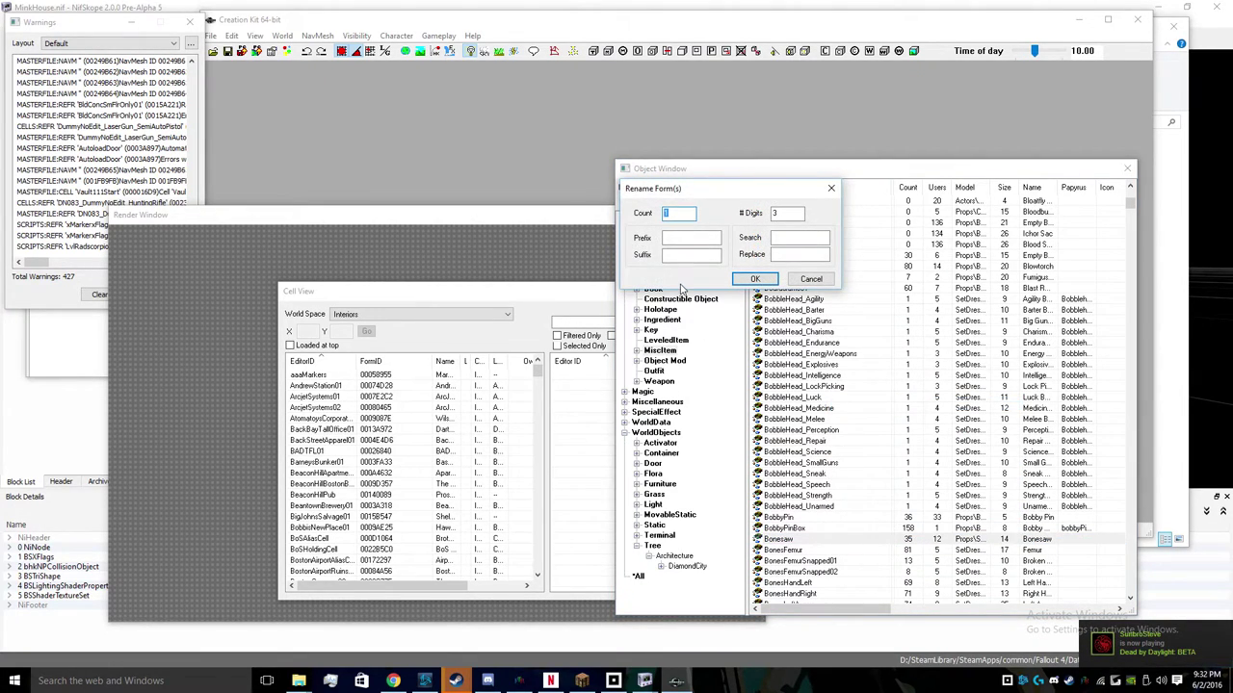
{"action": "left_click", "coordinate": [804, 281]}
{"action": "right_click", "coordinate": [827, 542]}
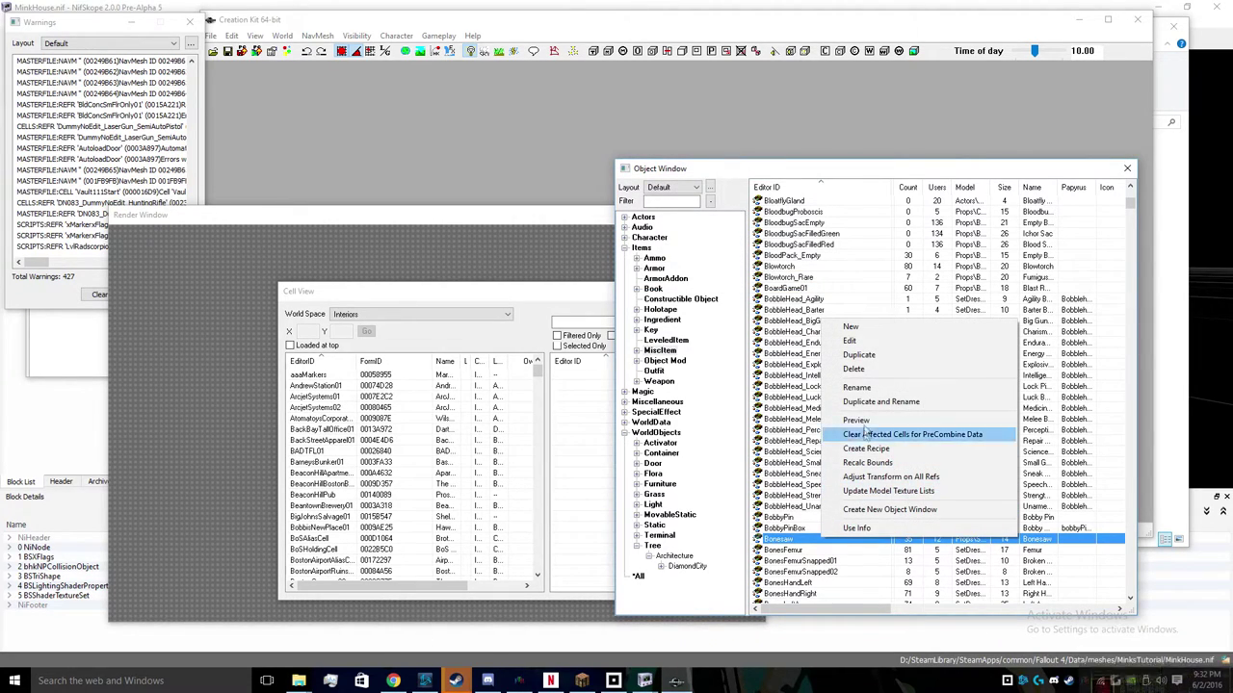
{"action": "left_click", "coordinate": [858, 369]}
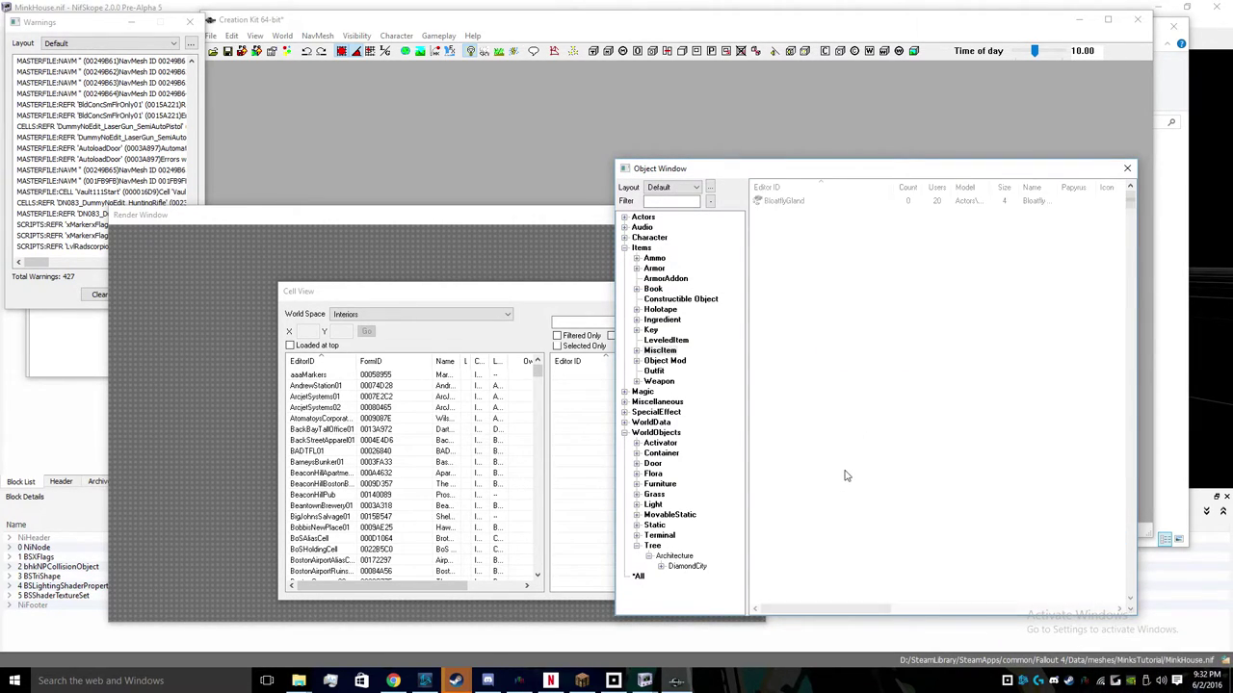
{"action": "left_click", "coordinate": [824, 550]}
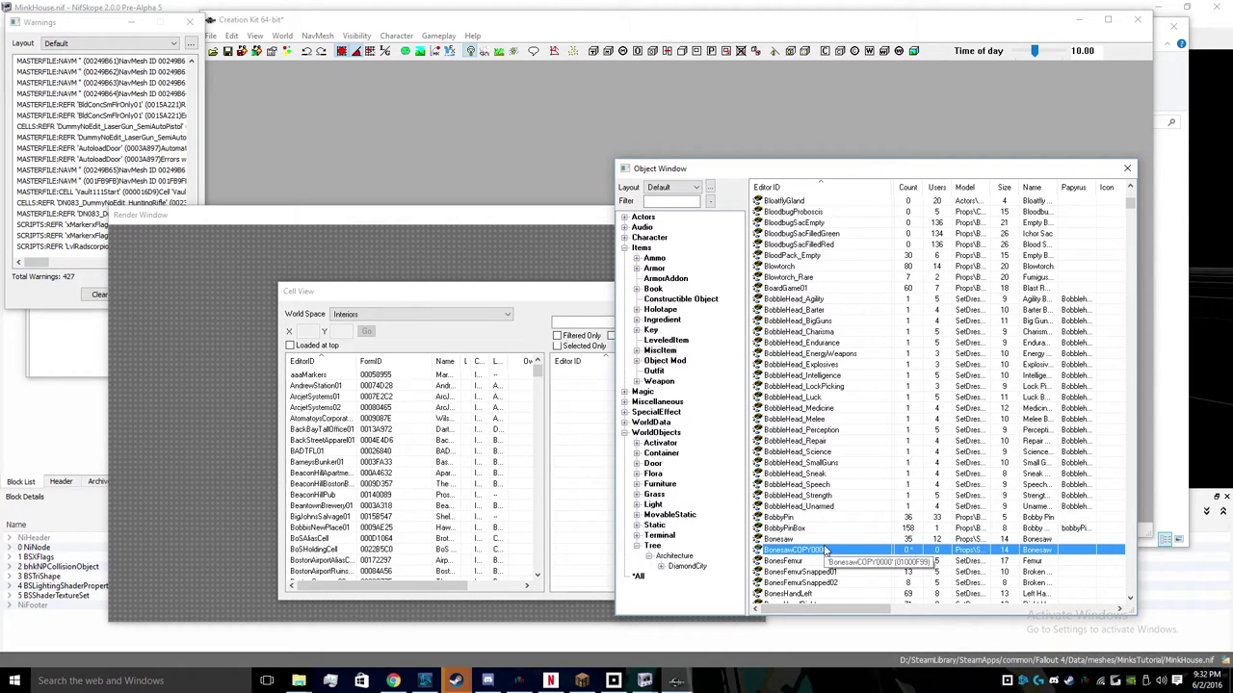
- Change the copy's ID and name to Minkhouse and save it as a new form
{"action": "double_click", "coordinate": [797, 551]}
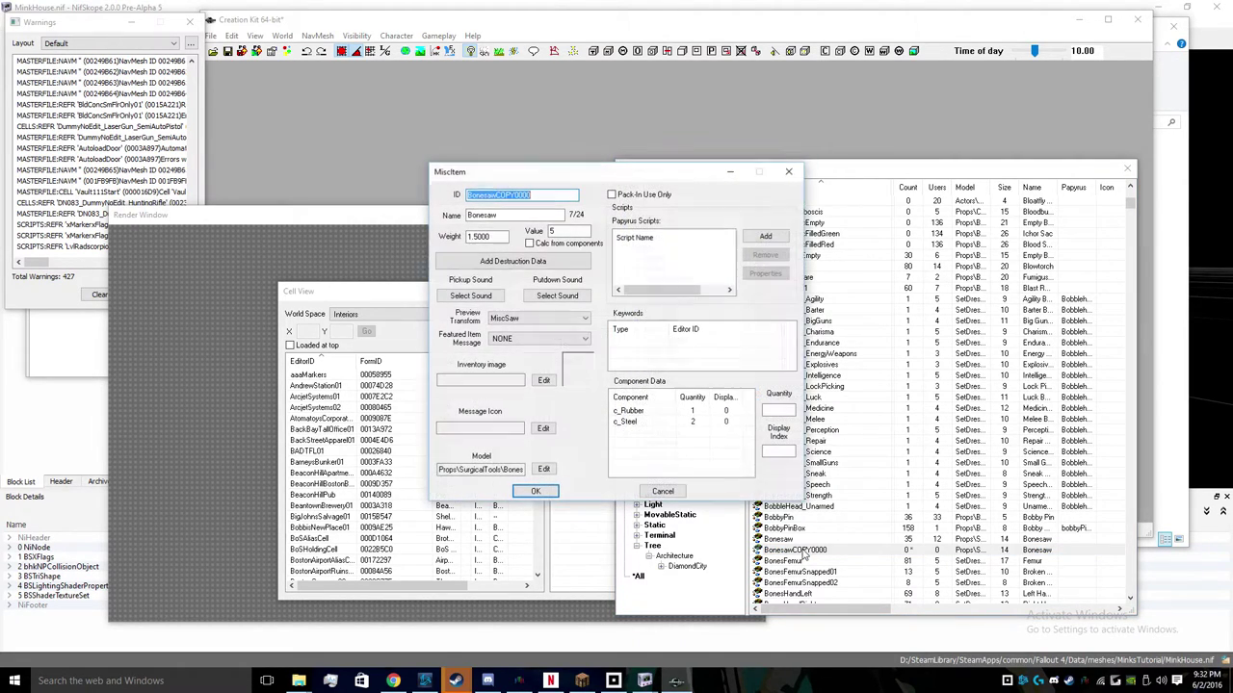
{"action": "type", "text": "m"}
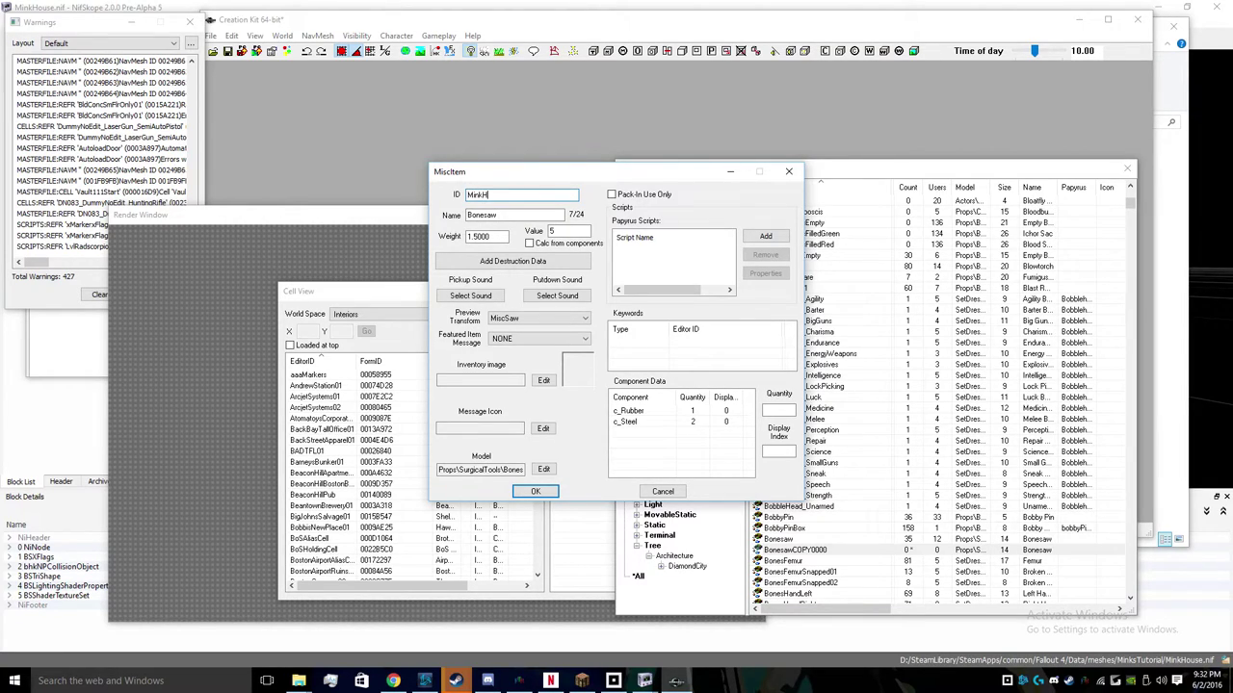
{"action": "key", "text": "Tab"}
{"action": "type", "text": "Mi"}
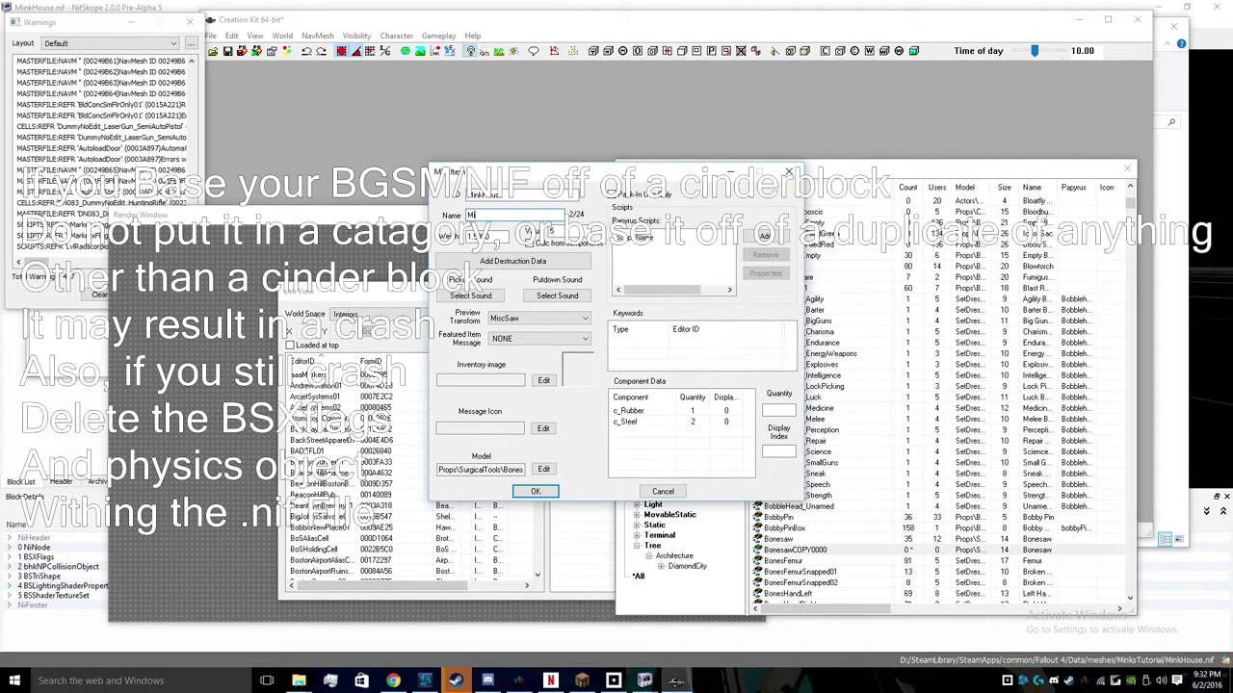
{"action": "type", "text": "nkhouse"}
{"action": "left_click", "coordinate": [534, 491]}
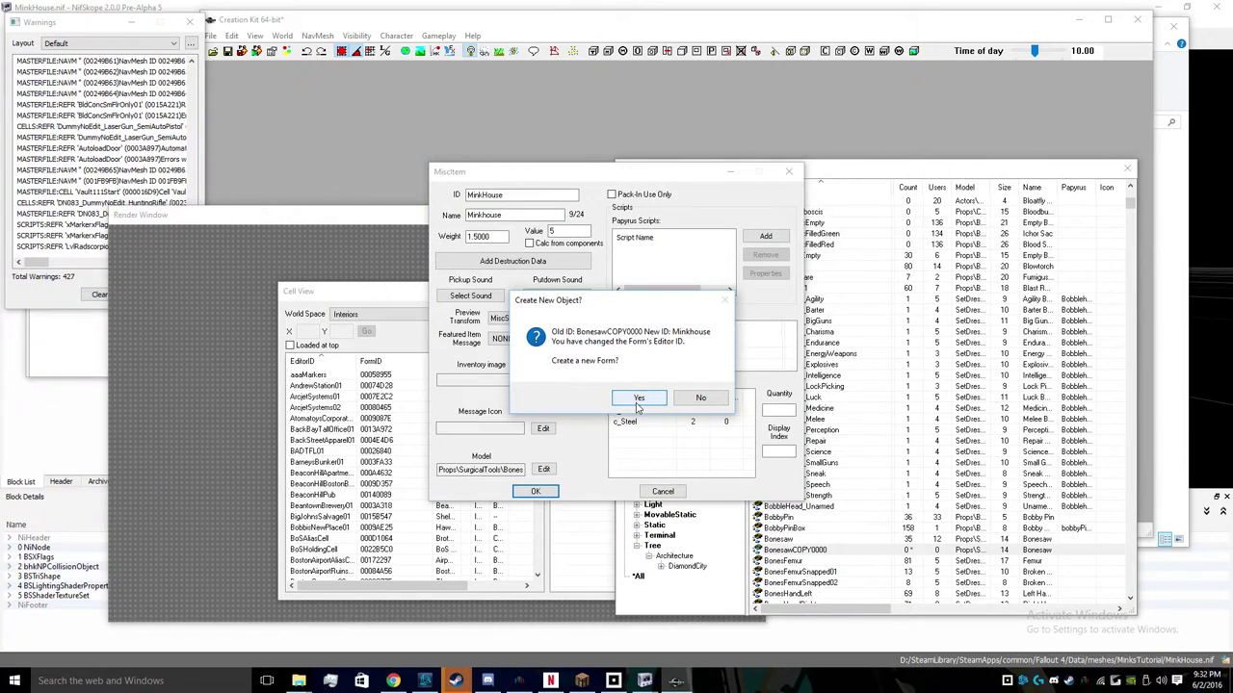
{"action": "left_click", "coordinate": [638, 398]}
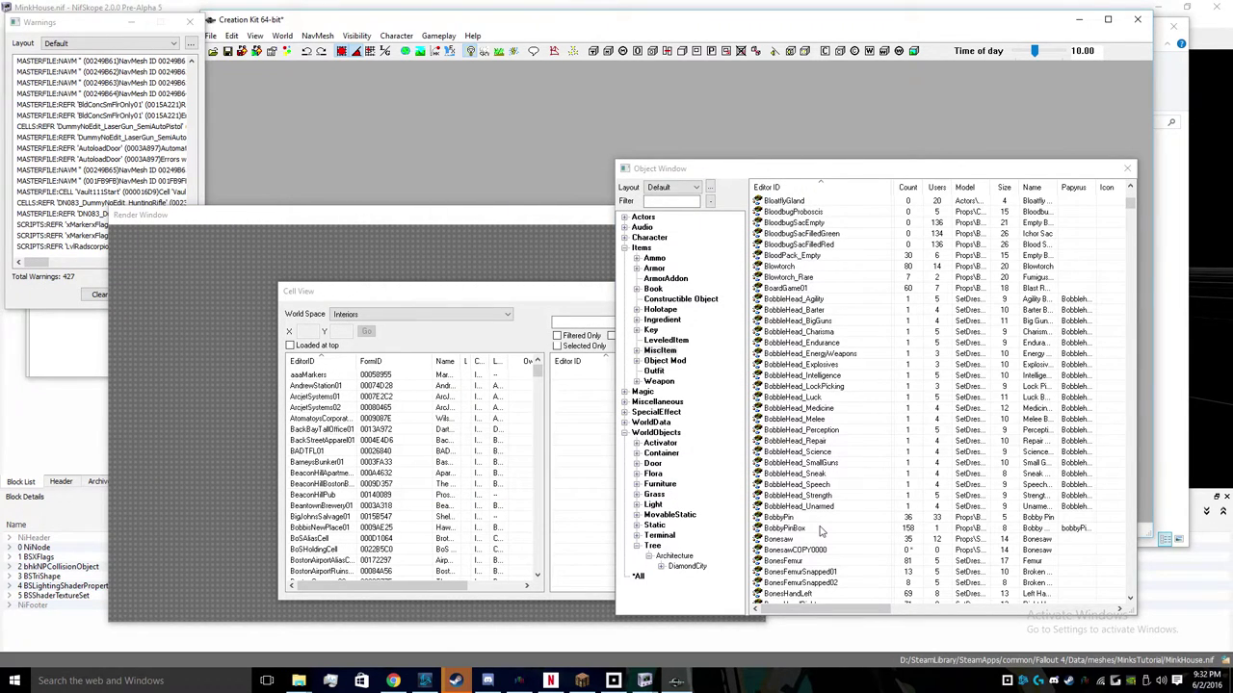
{"action": "scroll", "coordinate": [829, 529], "scroll_direction": "down", "scroll_amount": 10}
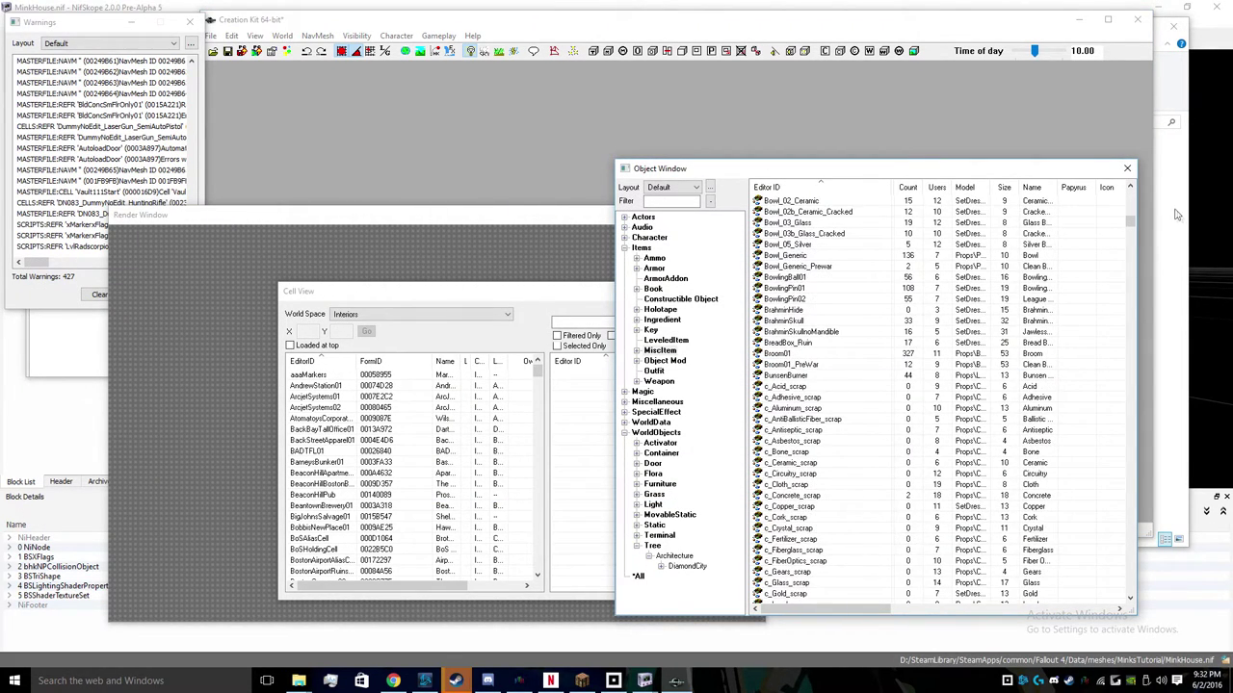
- Filter the Object Window by 'mink' and open the Minkhouse item's editor
{"action": "left_click_drag", "start_coordinate": [1131, 231], "coordinate": [1043, 416]}
{"action": "type", "text": "mink"}
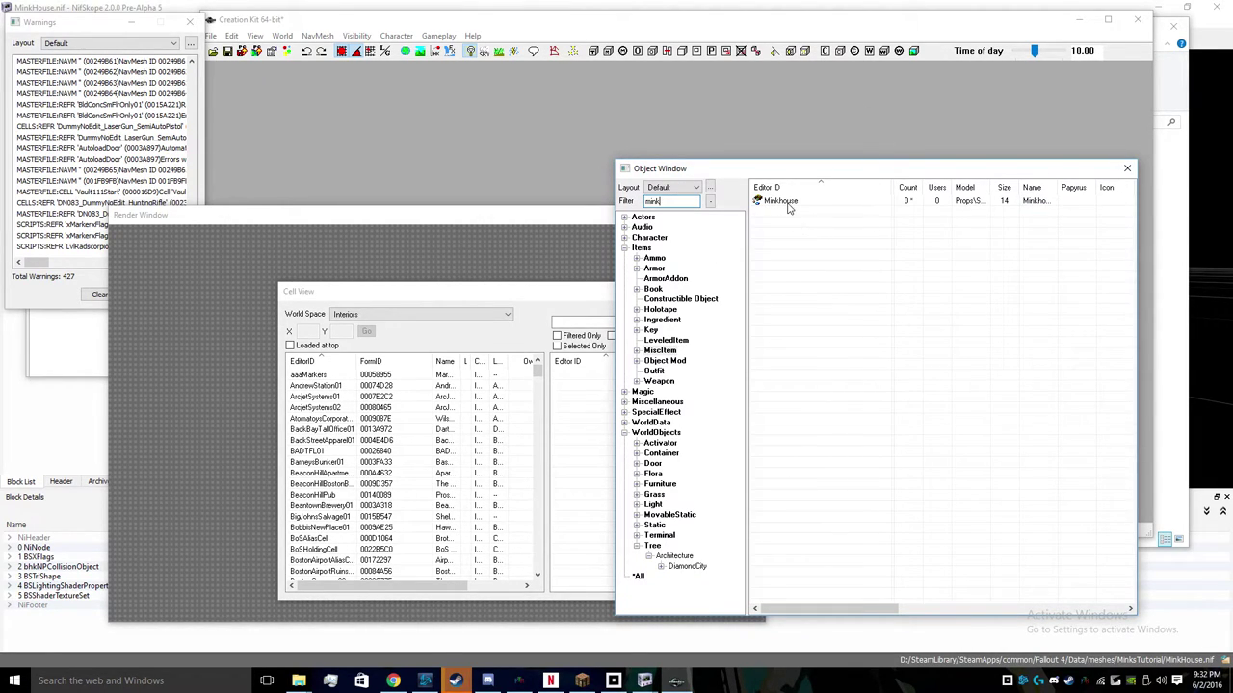
{"action": "double_click", "coordinate": [788, 201]}
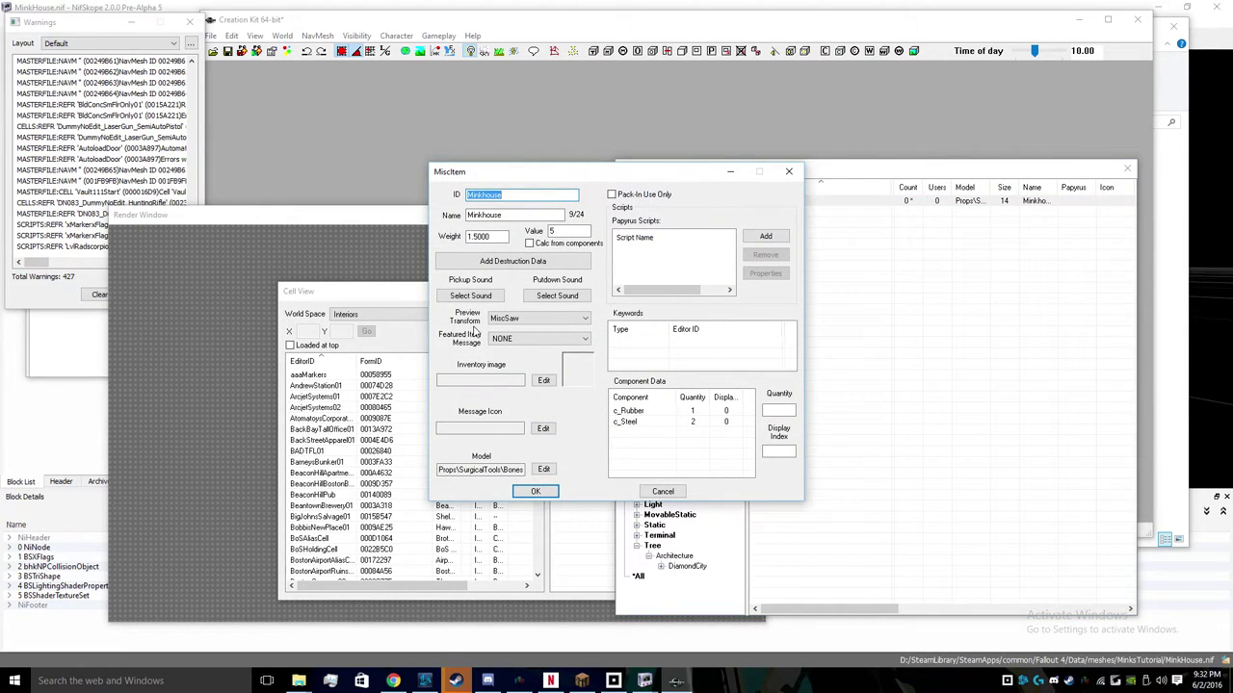
- Give the model a custom material swap replacing Bonesaw.BGSM with MinksTutorial\MinkHouse.BGSM
{"action": "left_click", "coordinate": [543, 470]}
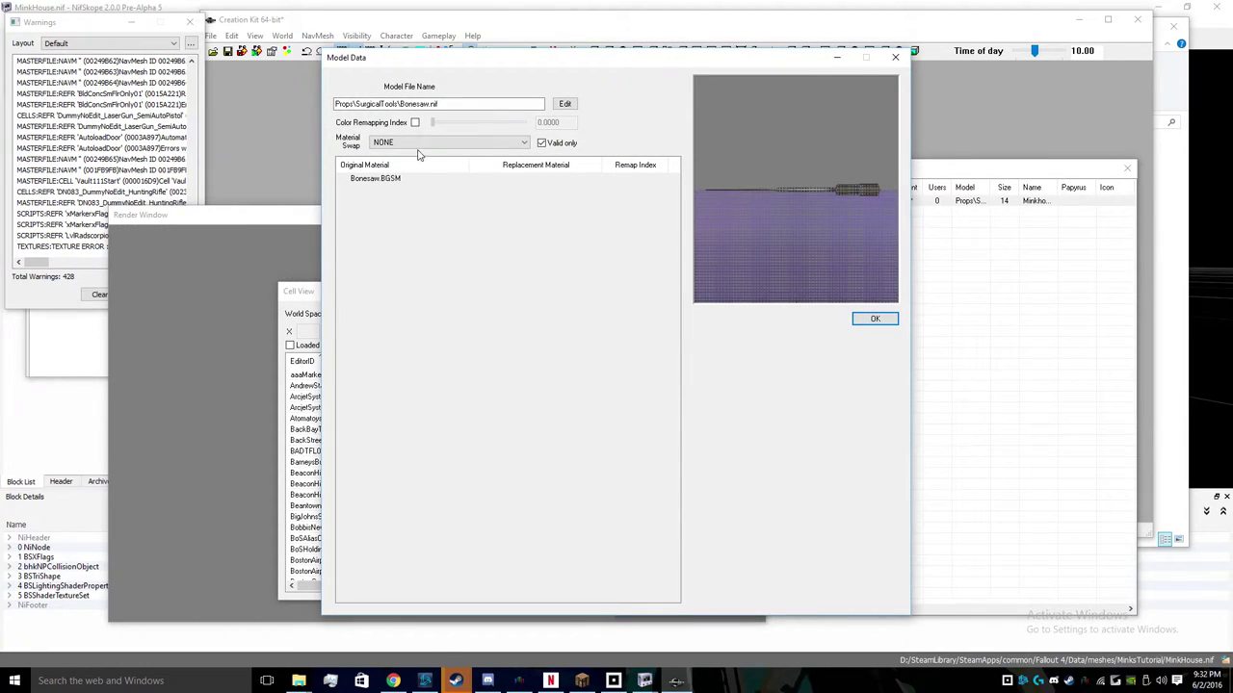
{"action": "left_click", "coordinate": [419, 145]}
{"action": "left_click", "coordinate": [415, 154]}
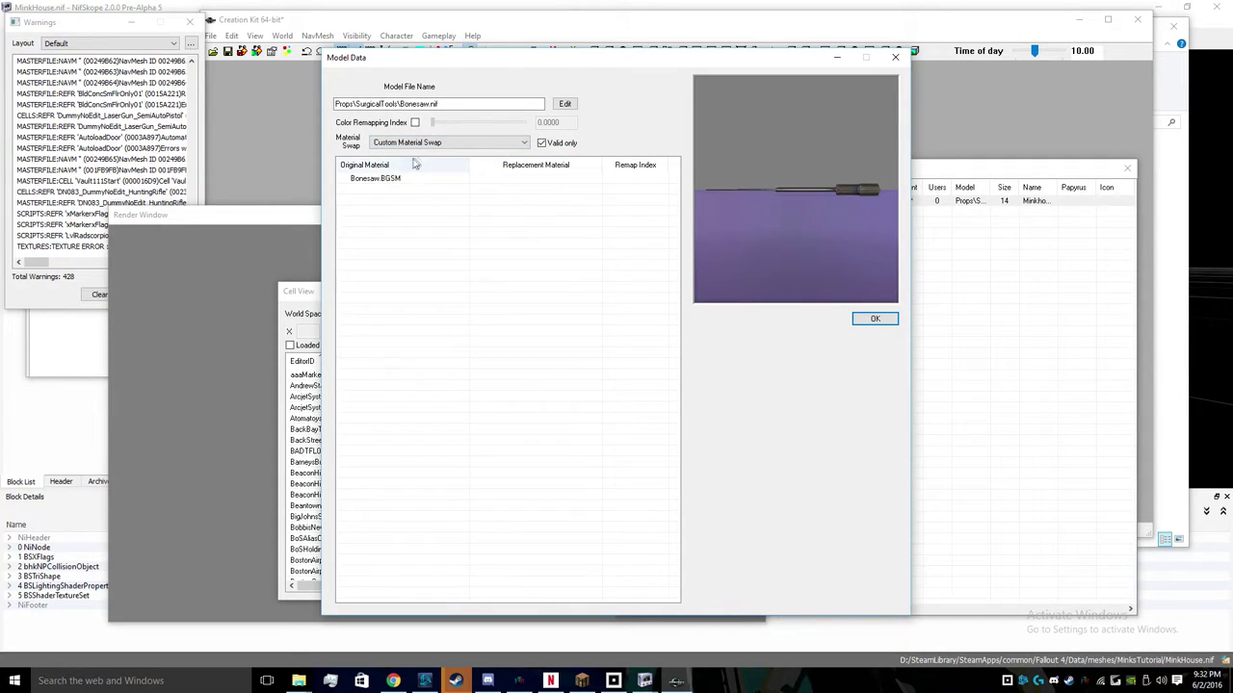
{"action": "double_click", "coordinate": [402, 181]}
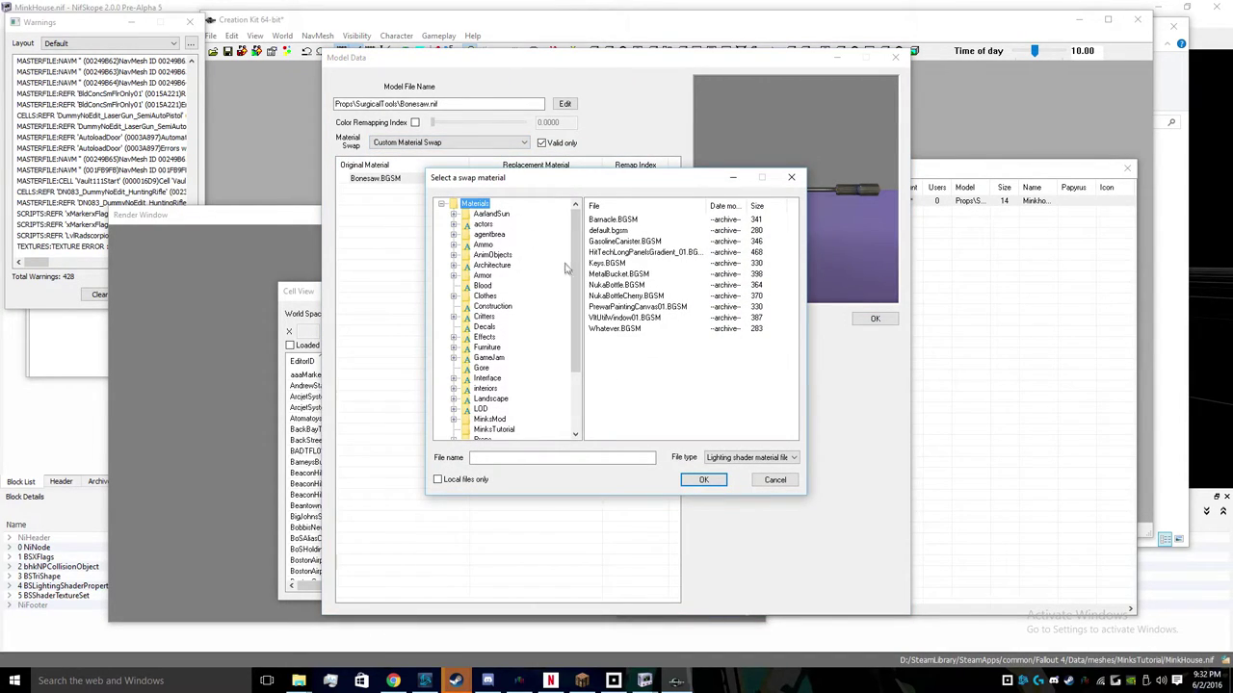
{"action": "left_click_drag", "start_coordinate": [575, 289], "coordinate": [560, 392]}
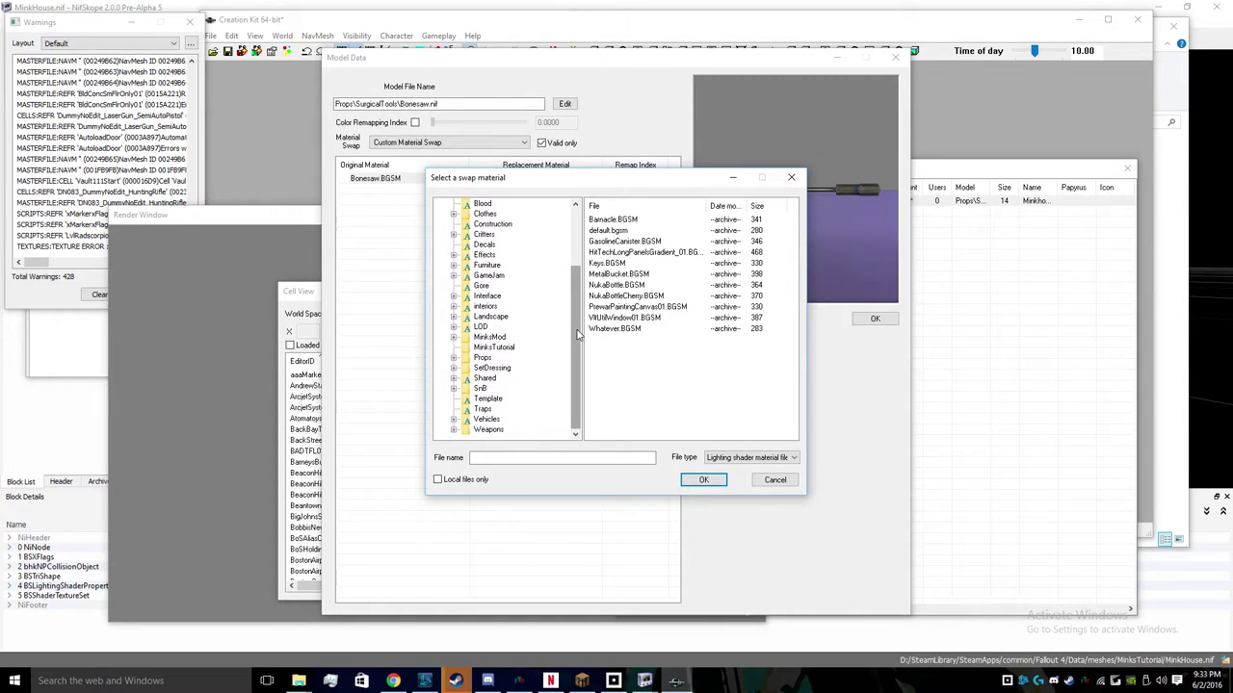
{"action": "left_click", "coordinate": [494, 347]}
{"action": "left_click", "coordinate": [613, 220]}
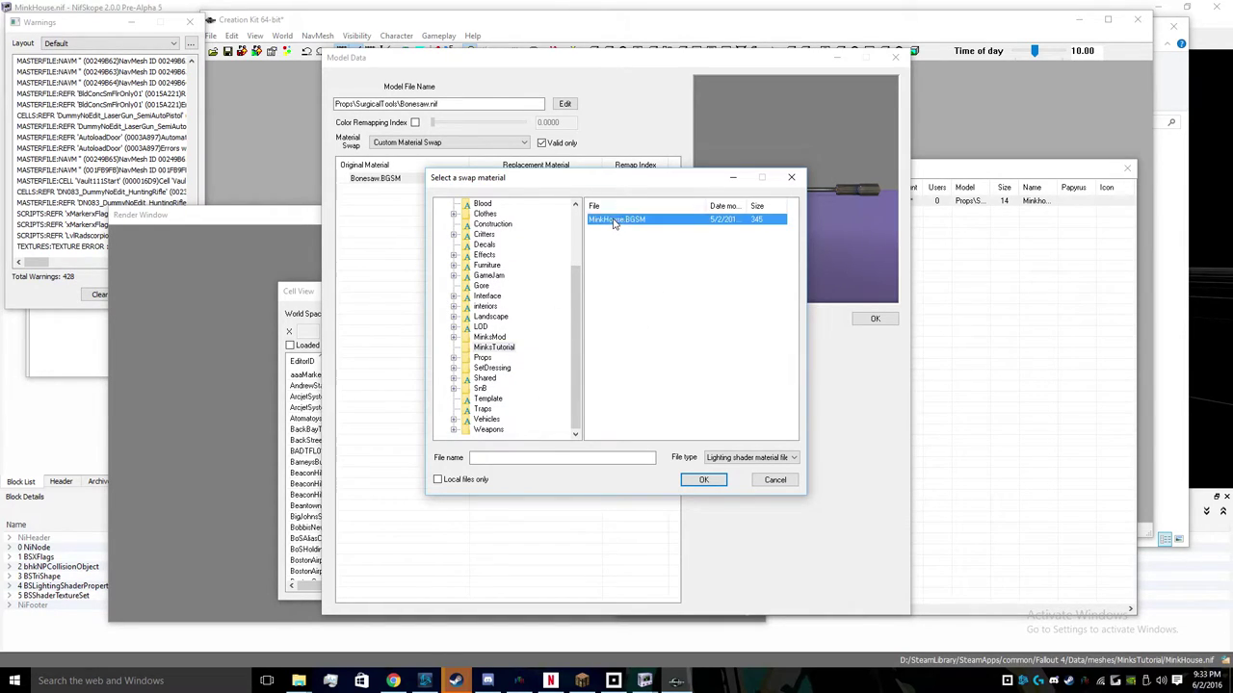
{"action": "left_click", "coordinate": [704, 480]}
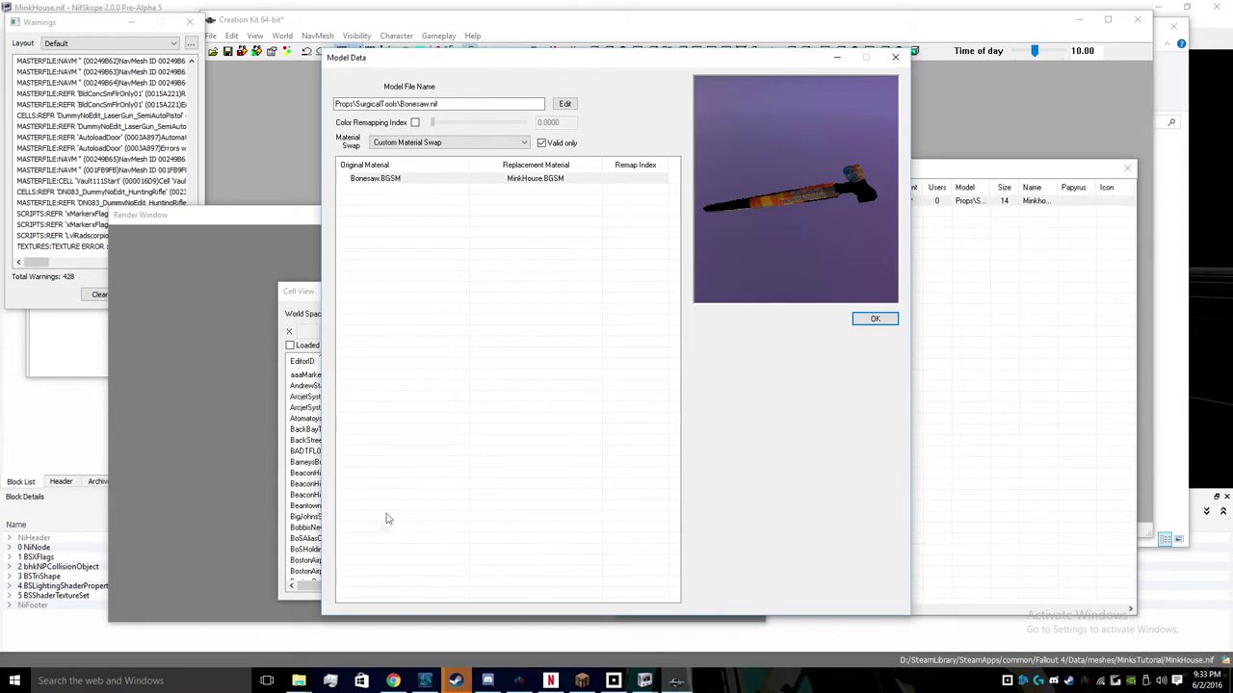
{"action": "left_click", "coordinate": [455, 681]}
- Bring the MinksTutorial meshes folder window to the front in File Explorer
{"action": "mouse_move", "coordinate": [299, 681]}
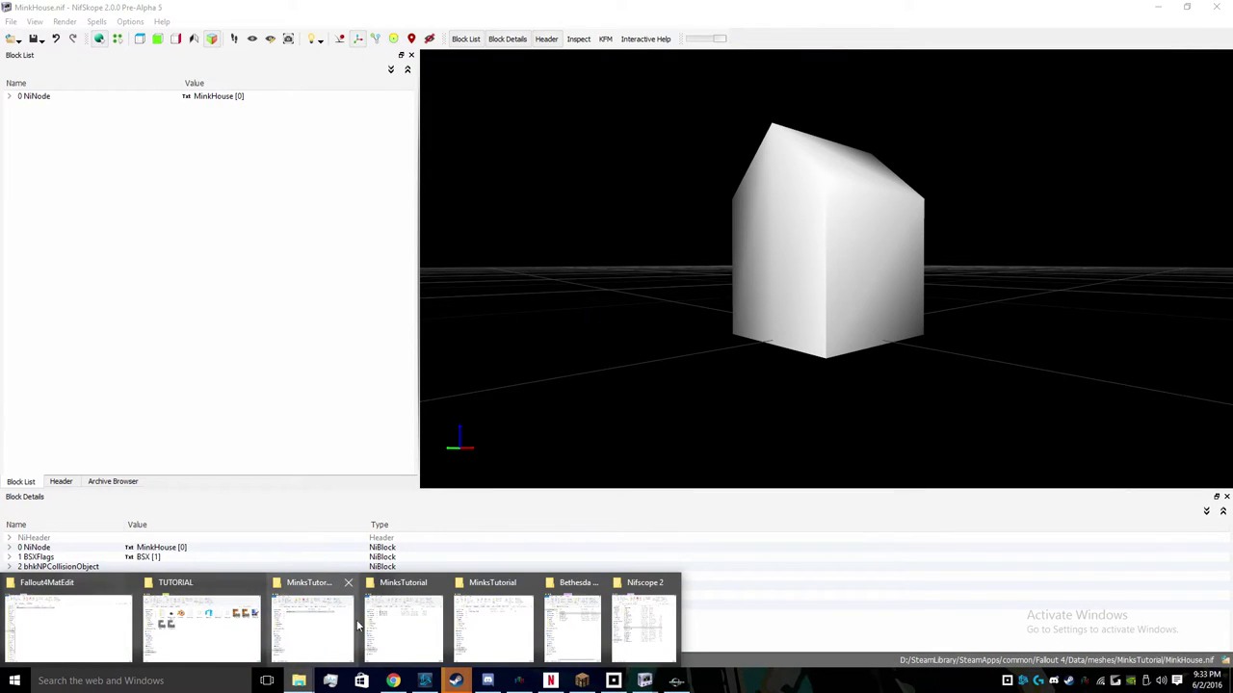
{"action": "mouse_move", "coordinate": [405, 608]}
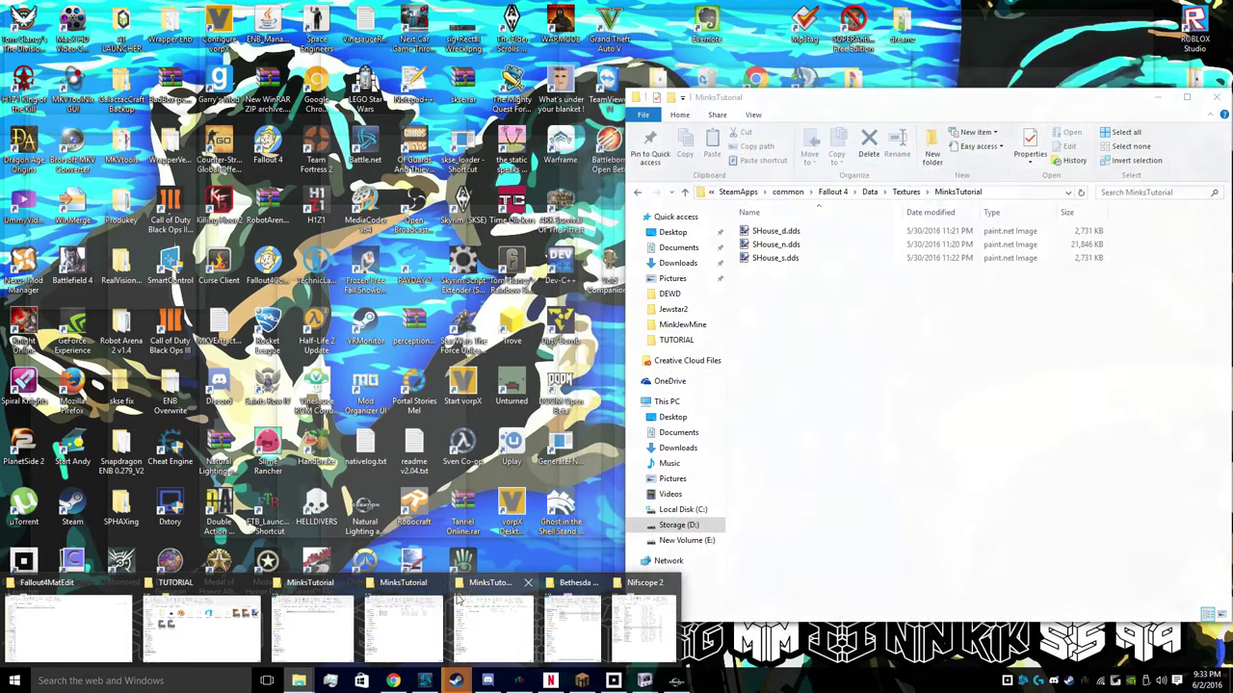
{"action": "left_click", "coordinate": [492, 621]}
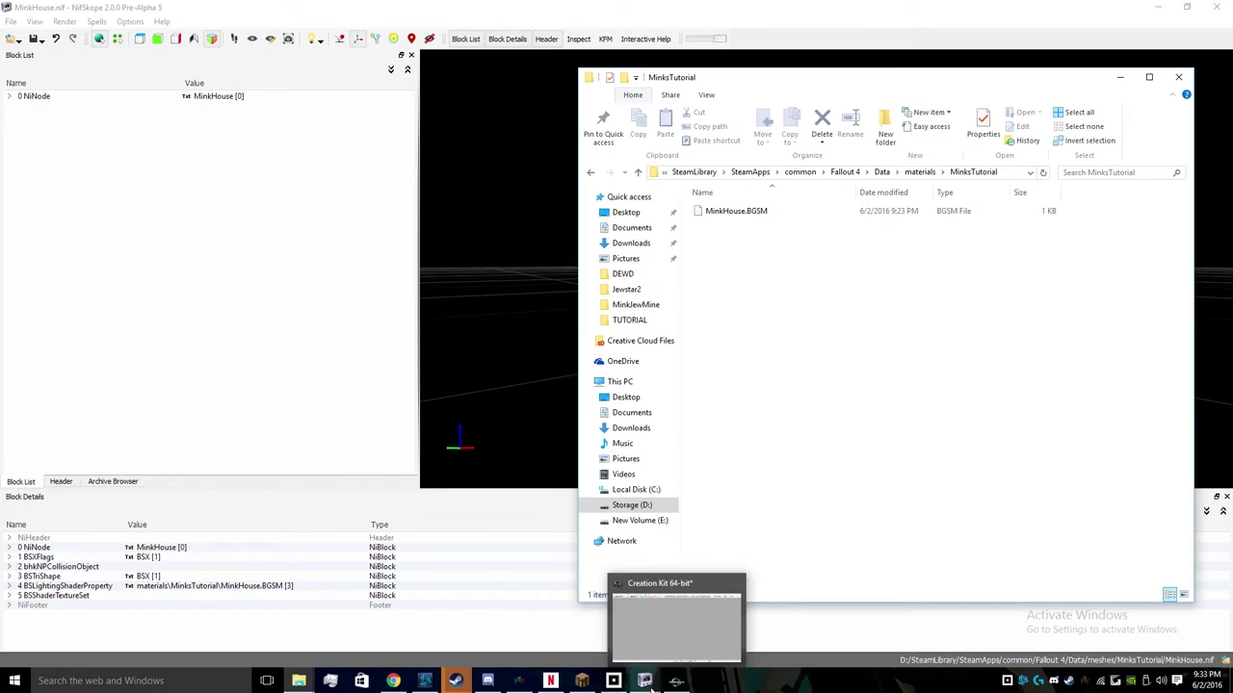
{"action": "left_click", "coordinate": [653, 674]}
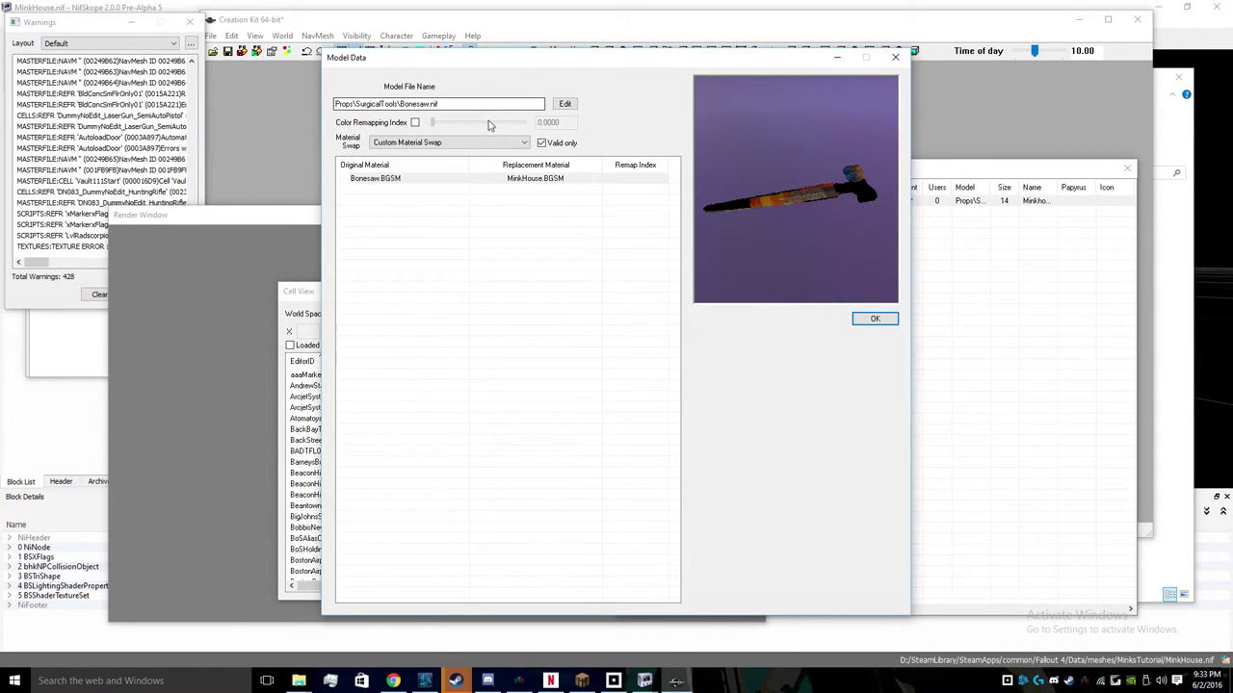
{"action": "left_click", "coordinate": [299, 681]}
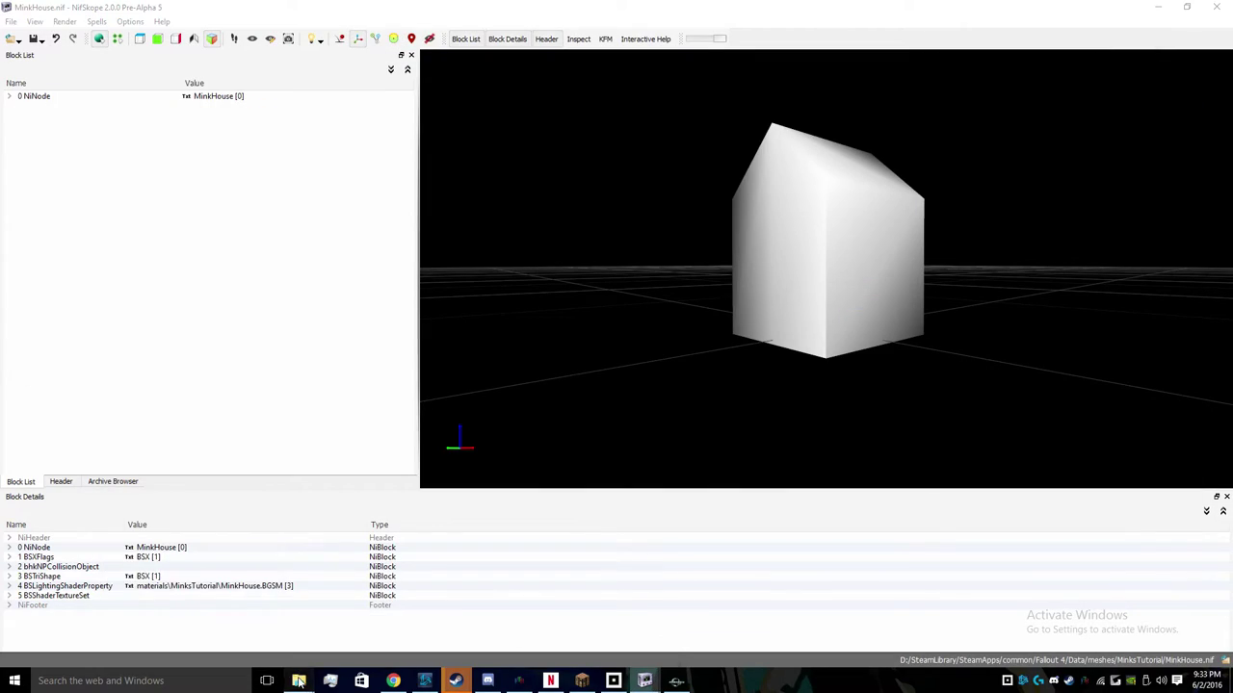
{"action": "mouse_move", "coordinate": [299, 681]}
{"action": "left_click", "coordinate": [517, 618]}
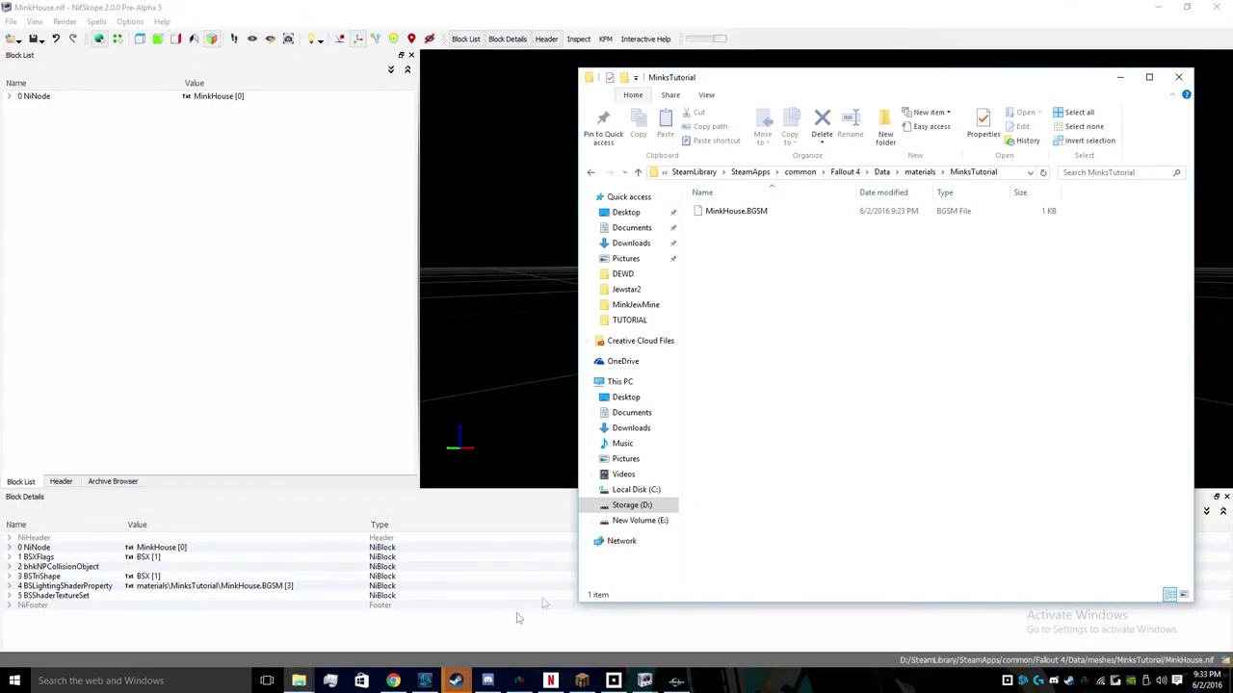
{"action": "left_click", "coordinate": [1002, 171]}
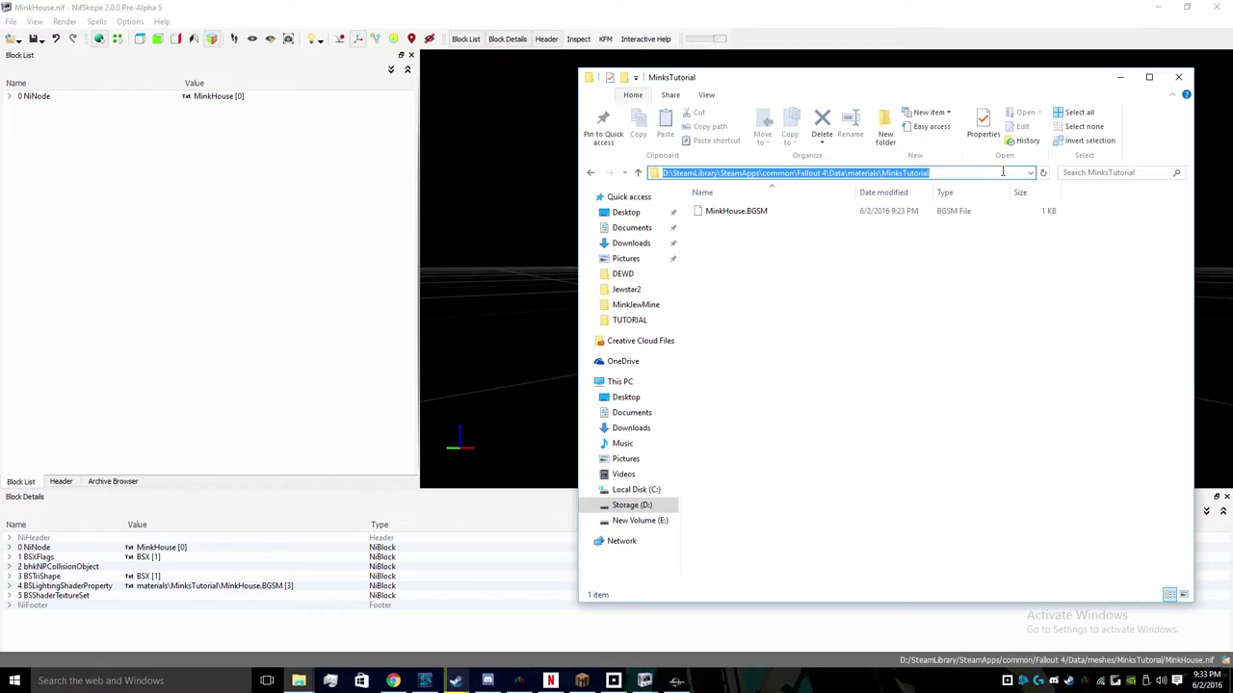
{"action": "left_click", "coordinate": [1003, 171]}
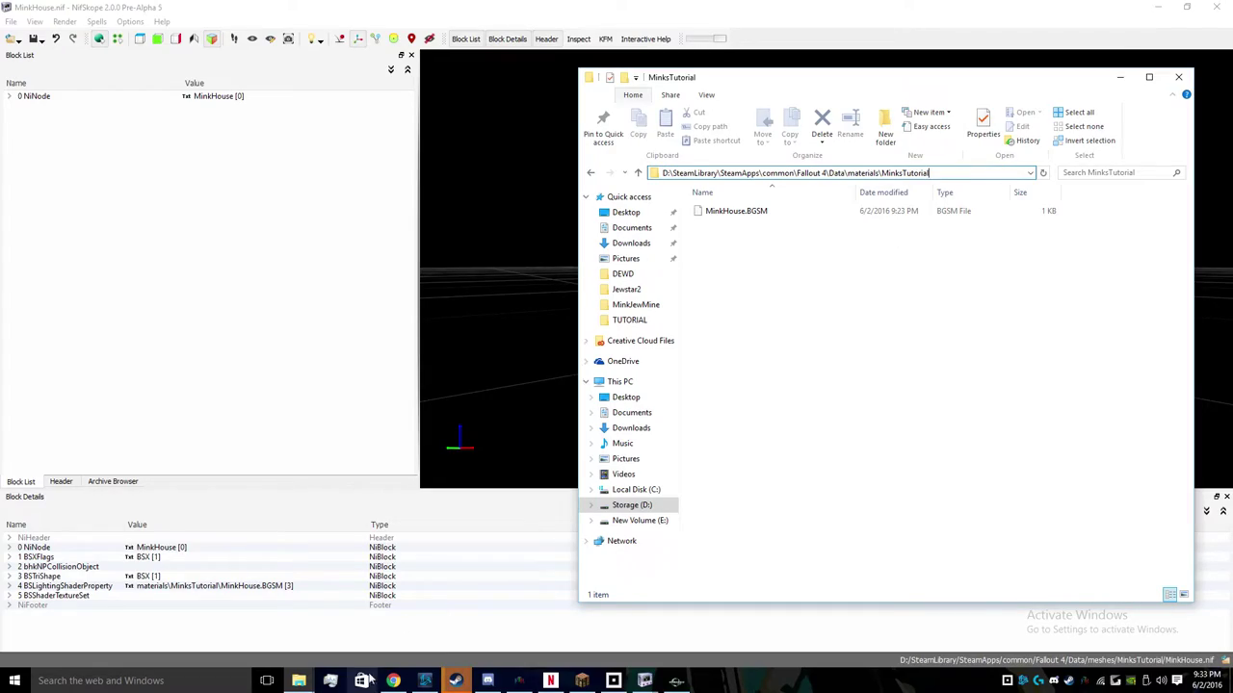
{"action": "left_click", "coordinate": [298, 681]}
{"action": "mouse_move", "coordinate": [417, 642]}
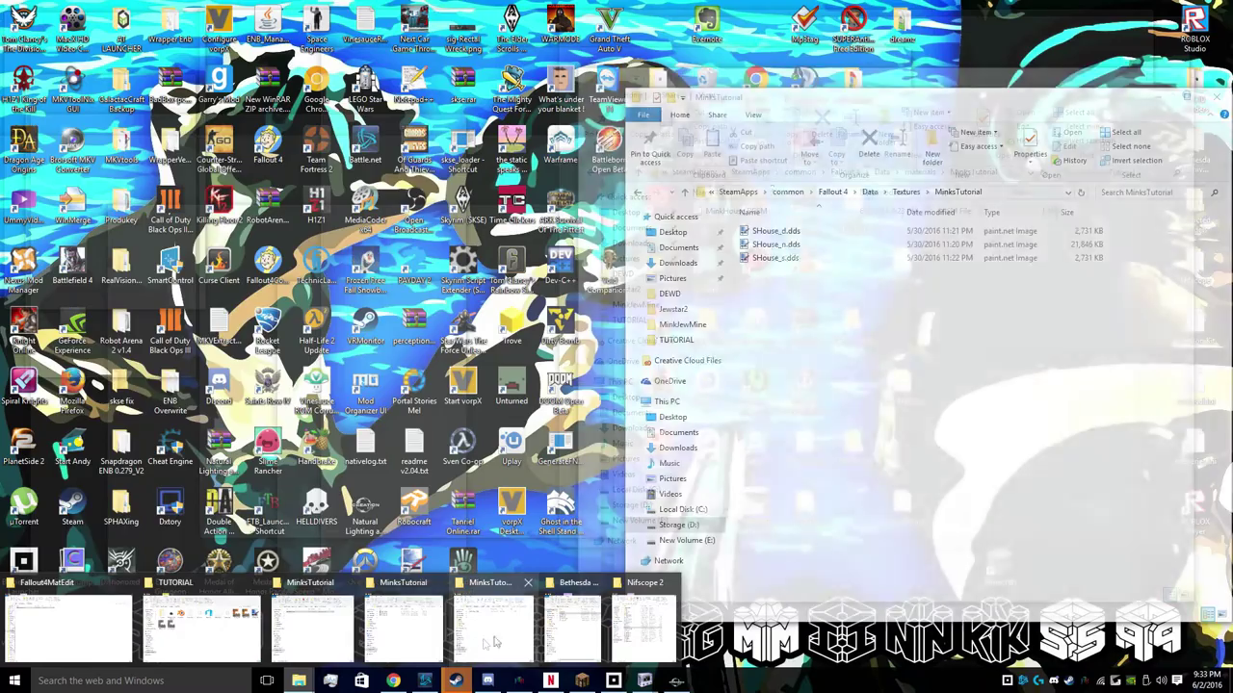
{"action": "mouse_move", "coordinate": [501, 628]}
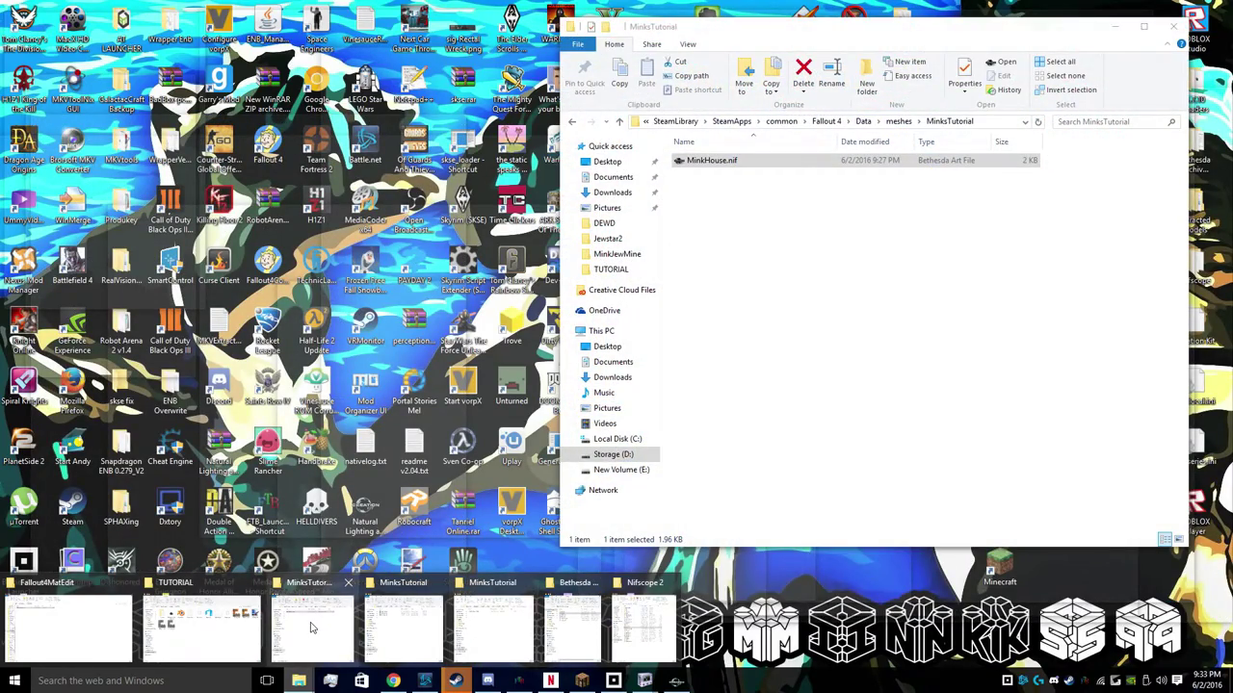
{"action": "left_click", "coordinate": [311, 628]}
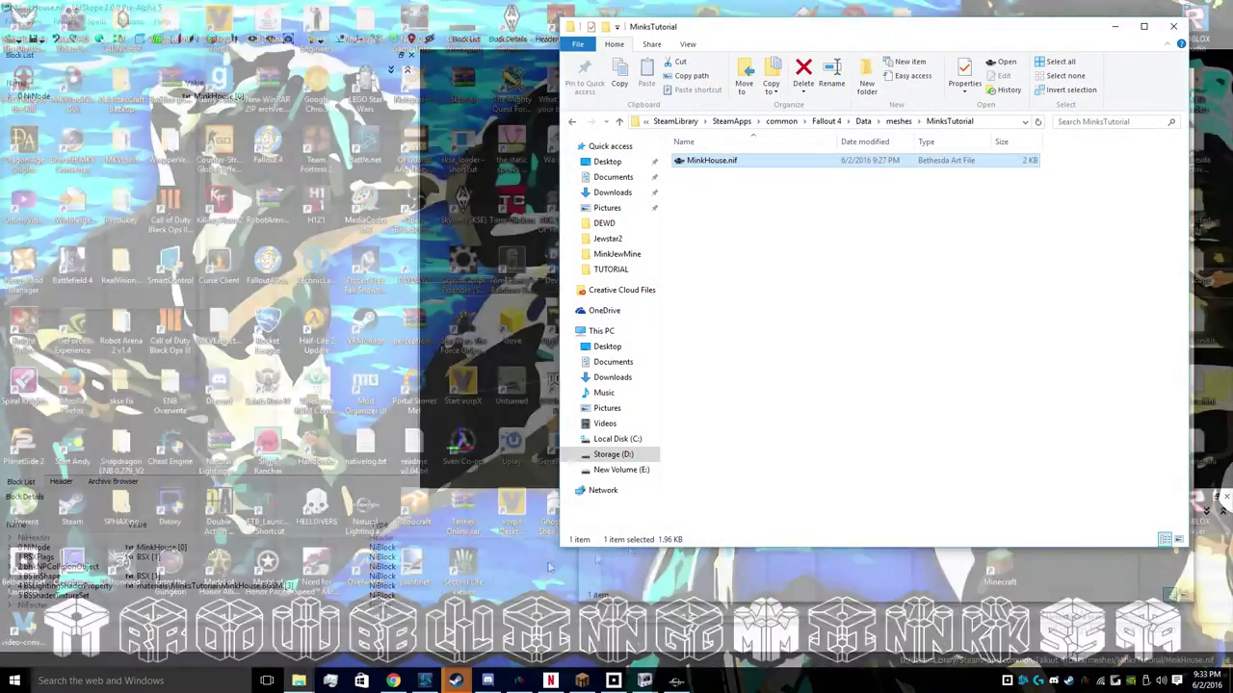
- Append \MinkHouse.nif to the address path and copy the MinksTutorial\MinkHouse.nif portion
{"action": "left_click", "coordinate": [987, 121]}
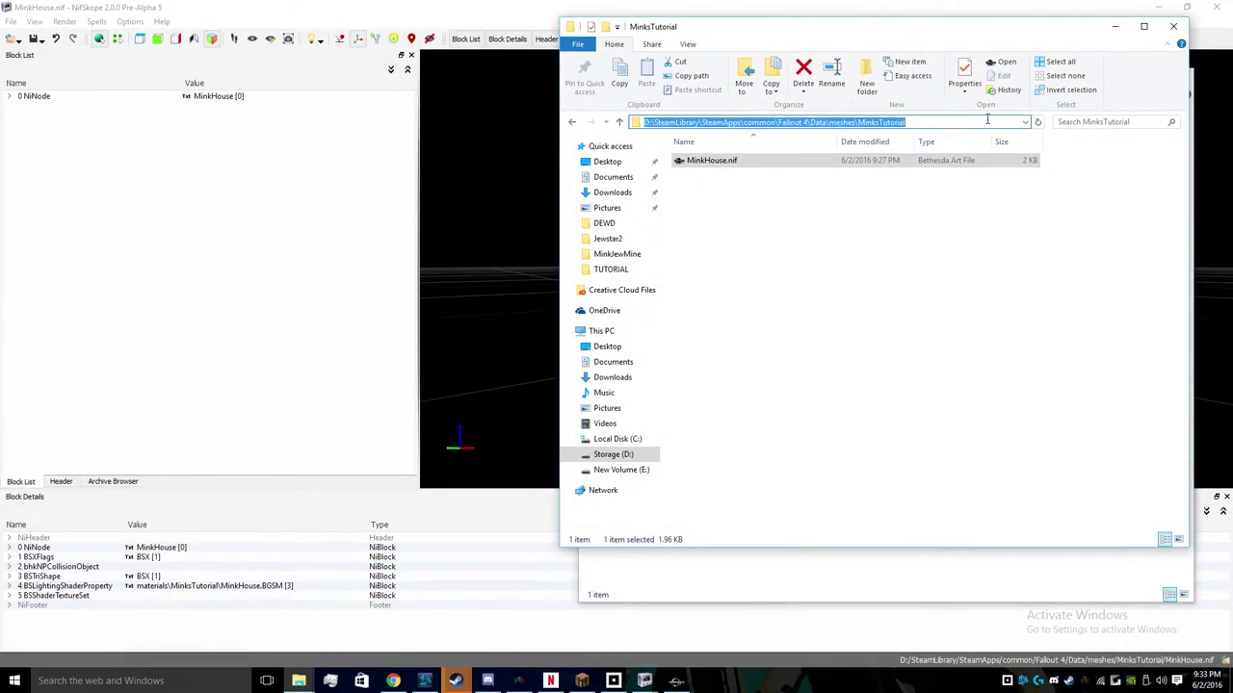
{"action": "left_click", "coordinate": [988, 120]}
{"action": "type", "text": "\\MinkHouse.nif"}
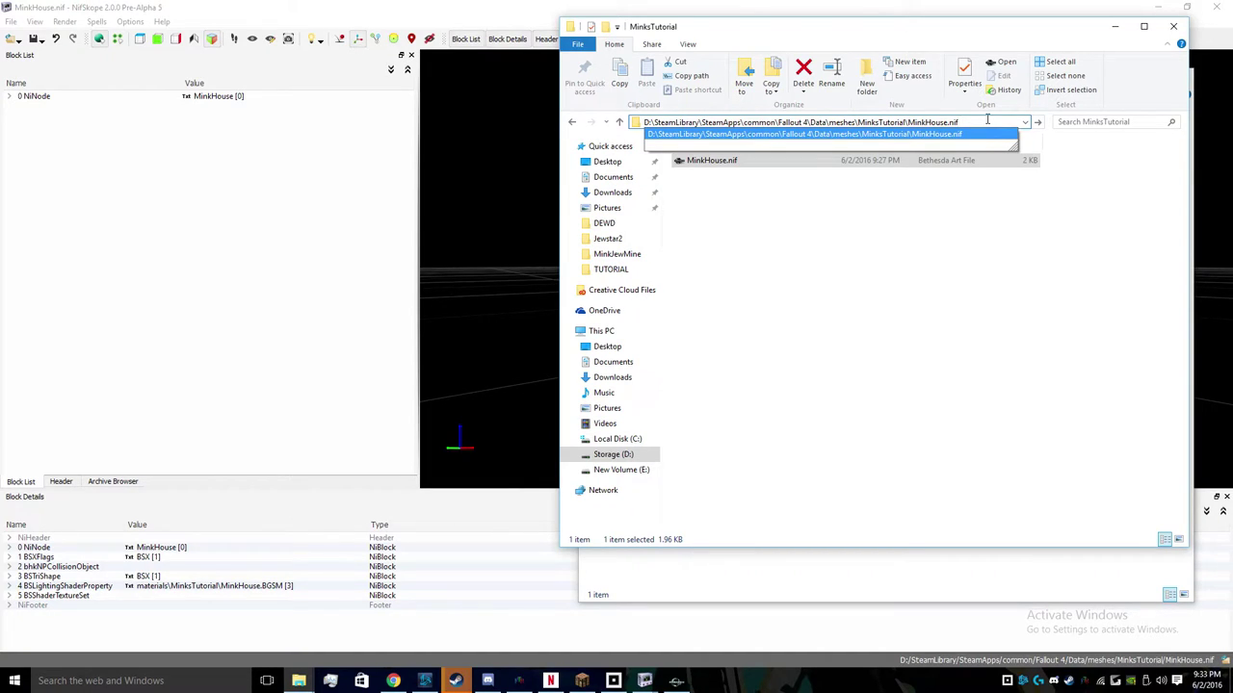
{"action": "left_click_drag", "start_coordinate": [988, 119], "coordinate": [886, 123]}
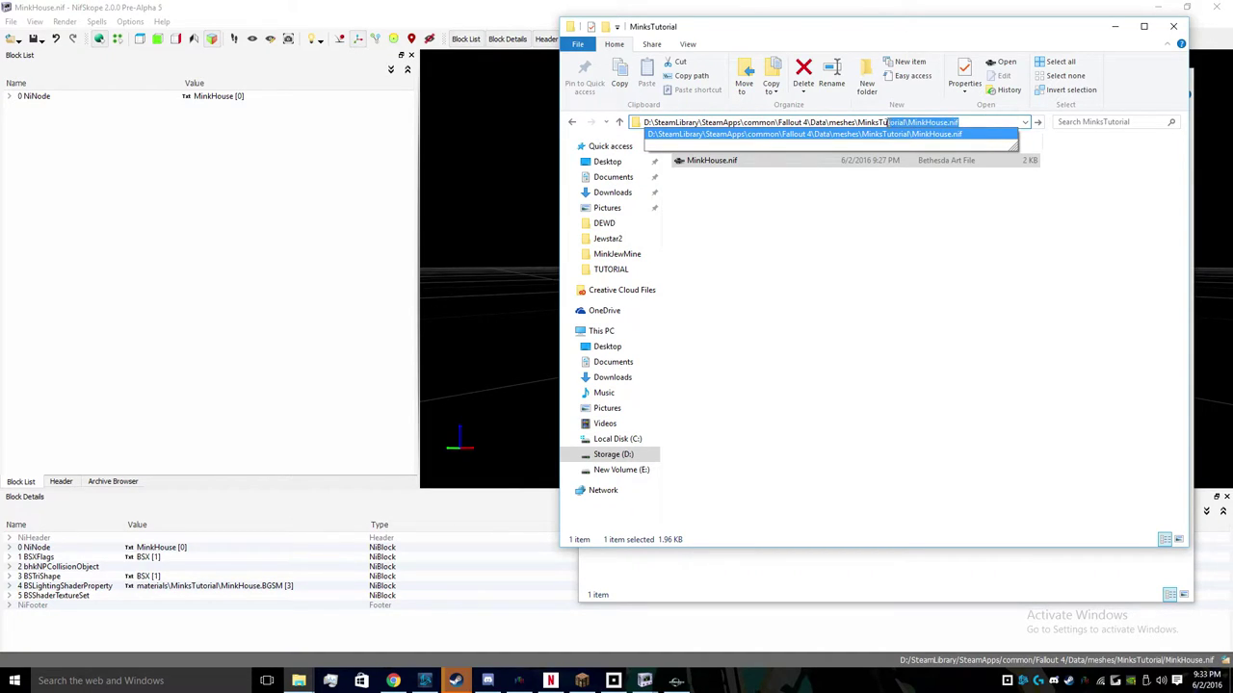
{"action": "left_click", "coordinate": [858, 123]}
{"action": "left_click_drag", "start_coordinate": [858, 123], "coordinate": [958, 121]}
{"action": "right_click", "coordinate": [951, 124]}
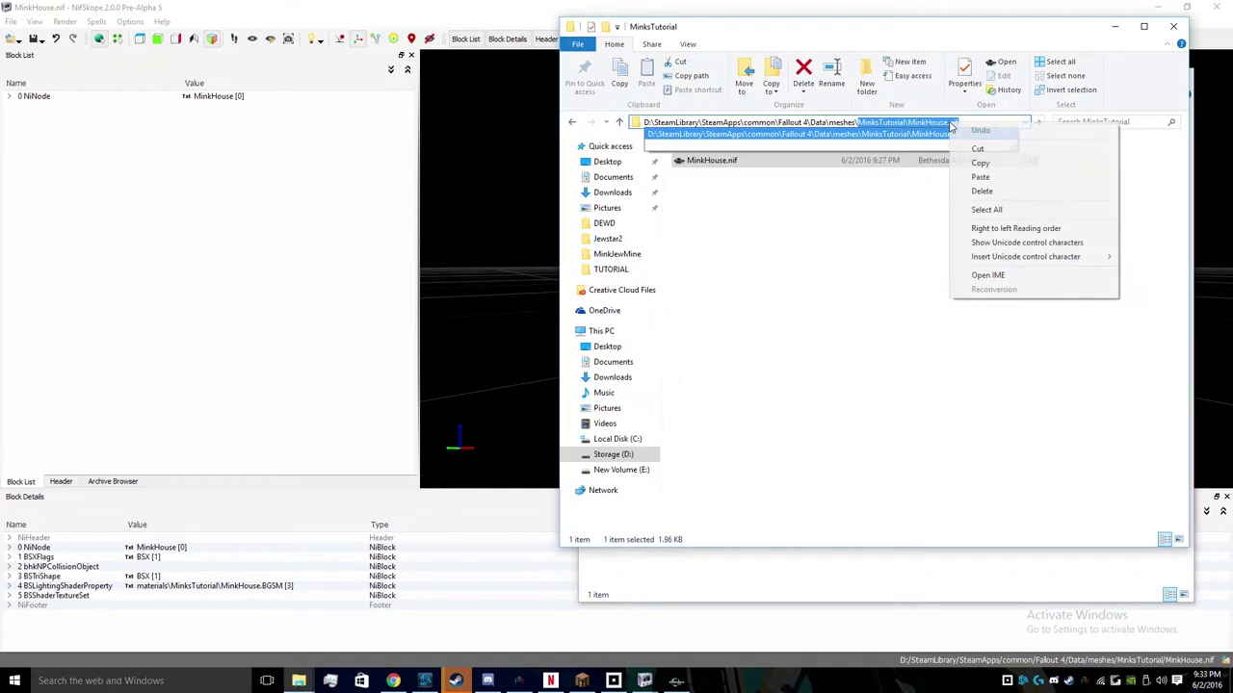
{"action": "left_click", "coordinate": [980, 162]}
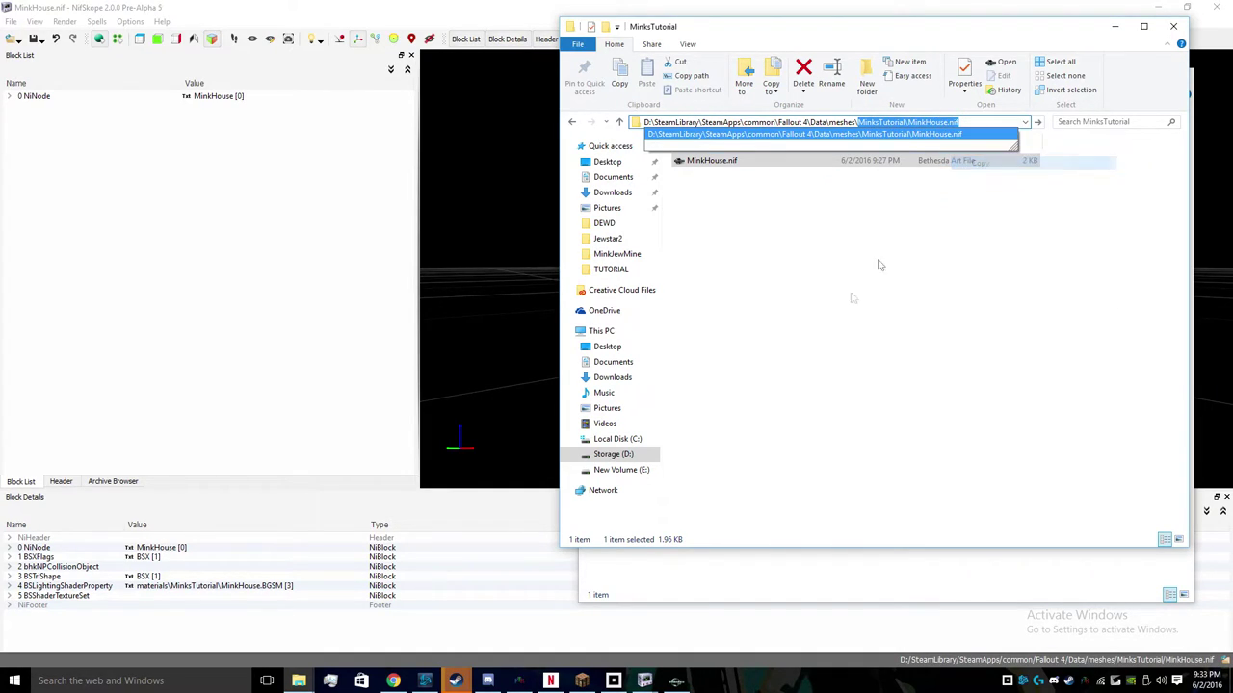
{"action": "left_click", "coordinate": [677, 681]}
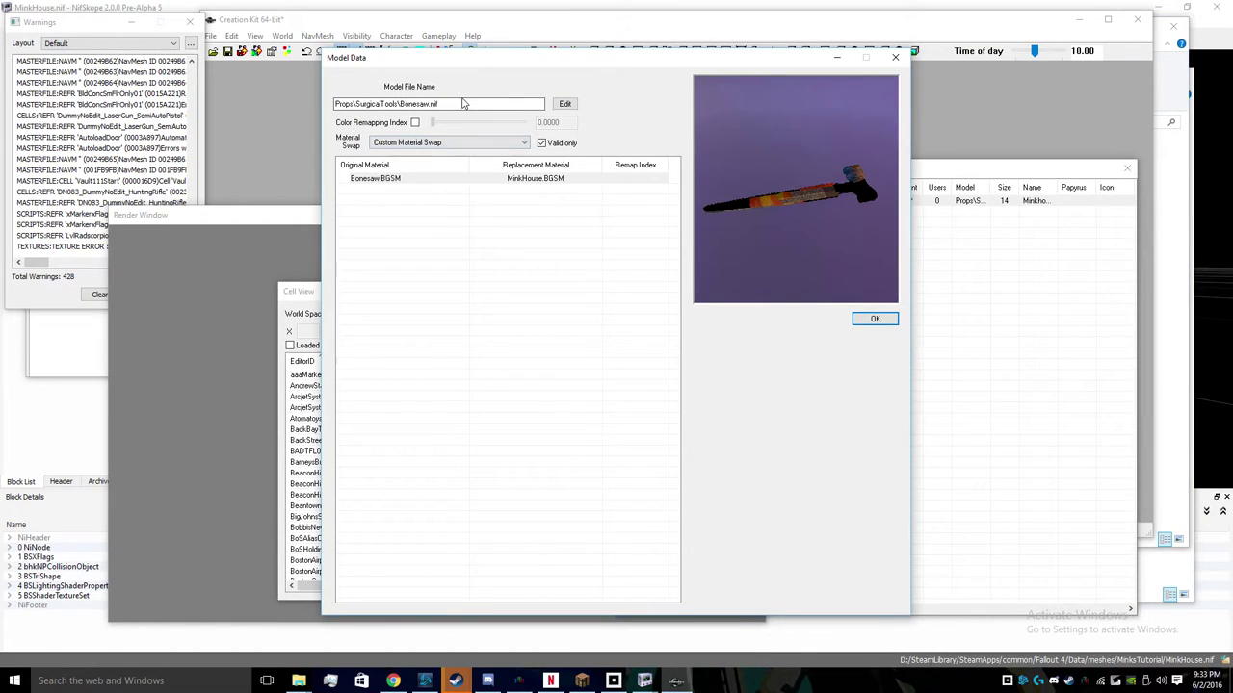
- Replace the Model File Name with the pasted MinksTutorial\MinkHouse.nif path and accept
{"action": "left_click_drag", "start_coordinate": [473, 103], "coordinate": [332, 103]}
{"action": "type", "text": "MinksTutorial\\MinkHouse.nif"}
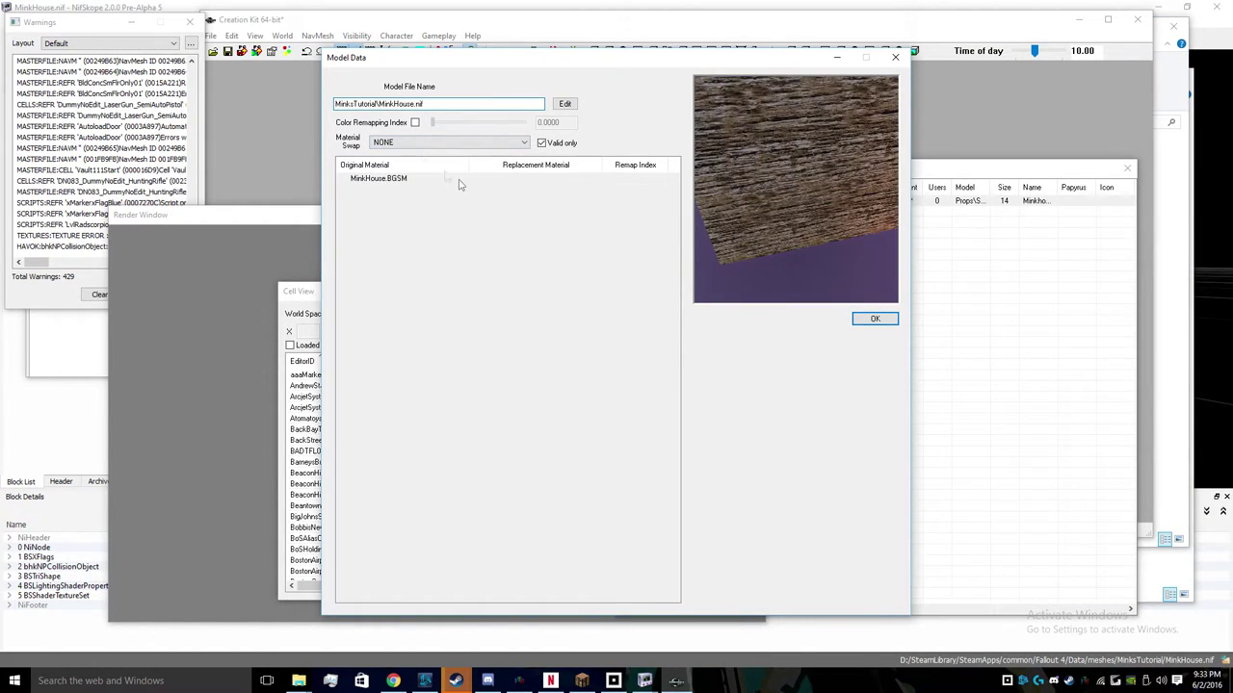
{"action": "left_click_drag", "start_coordinate": [769, 215], "coordinate": [836, 170]}
{"action": "left_click", "coordinate": [874, 319]}
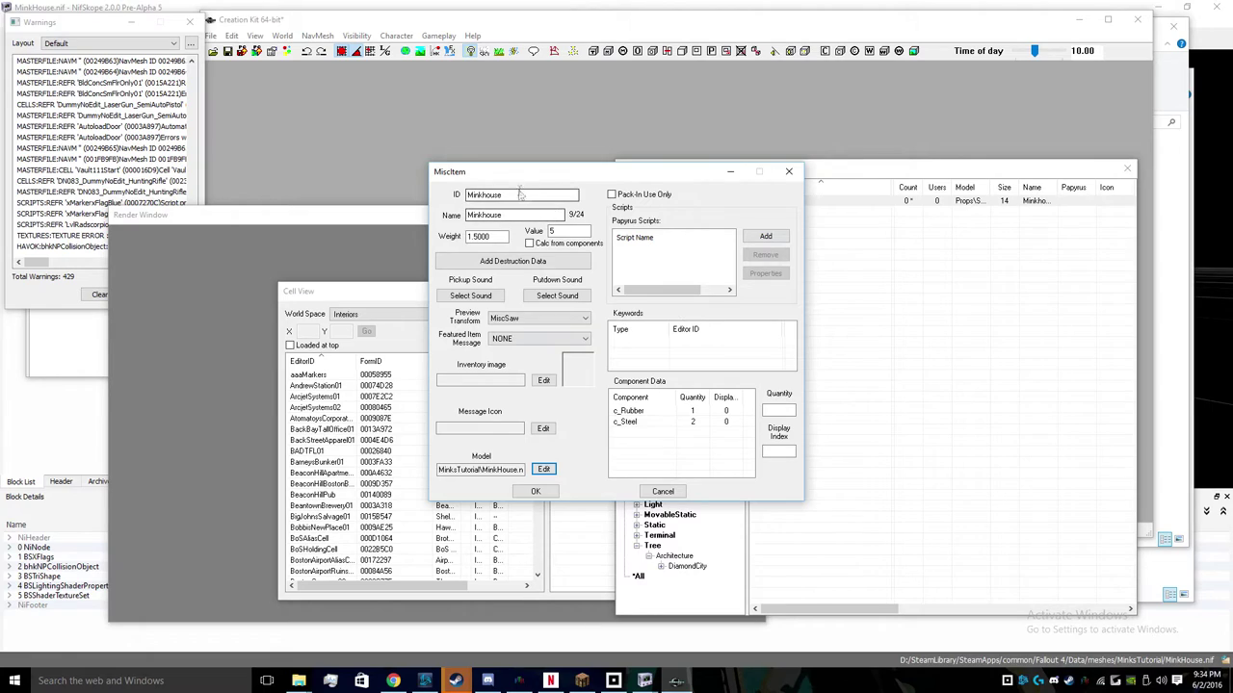
- Check the Preview Transform list, leaving it set to MiscSaw
{"action": "left_click_drag", "start_coordinate": [513, 175], "coordinate": [513, 161]}
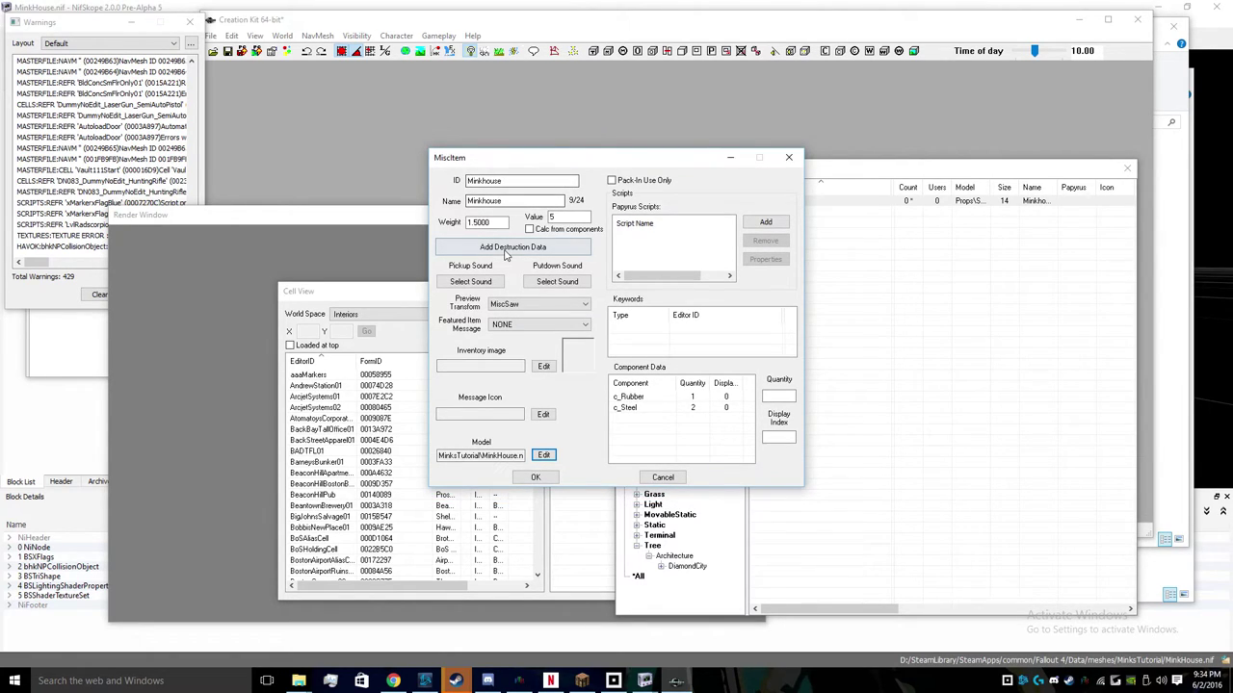
{"action": "left_click", "coordinate": [539, 305]}
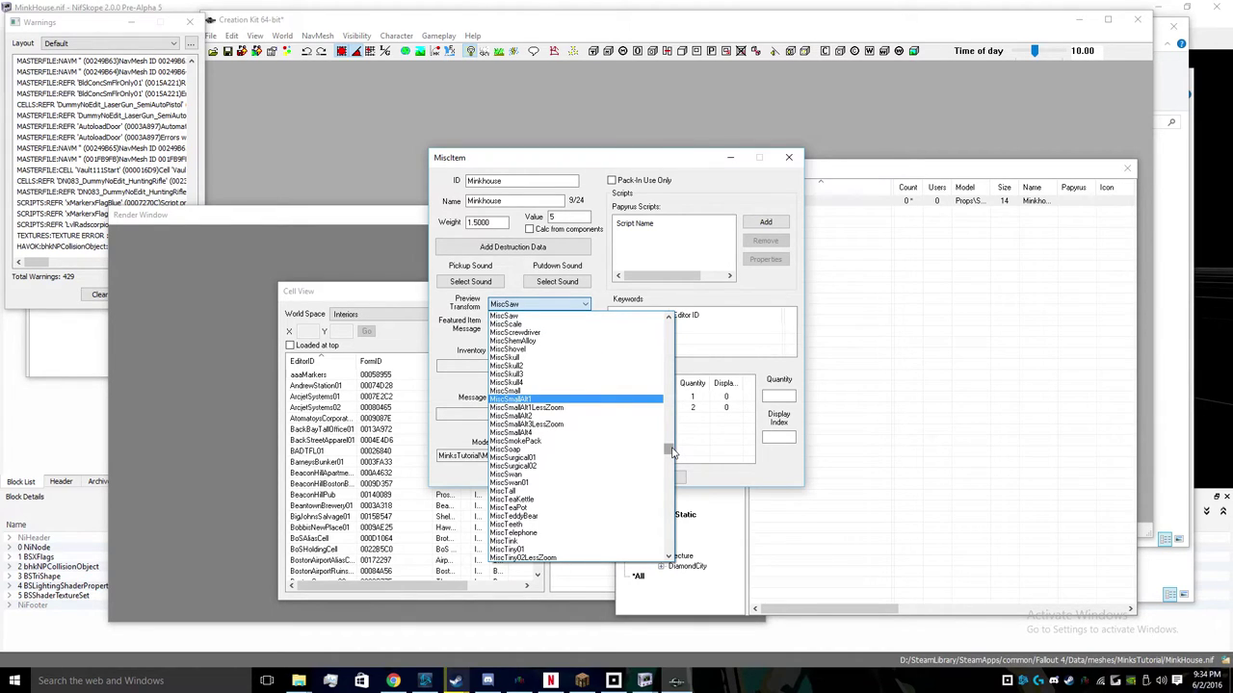
{"action": "left_click_drag", "start_coordinate": [674, 450], "coordinate": [674, 453]}
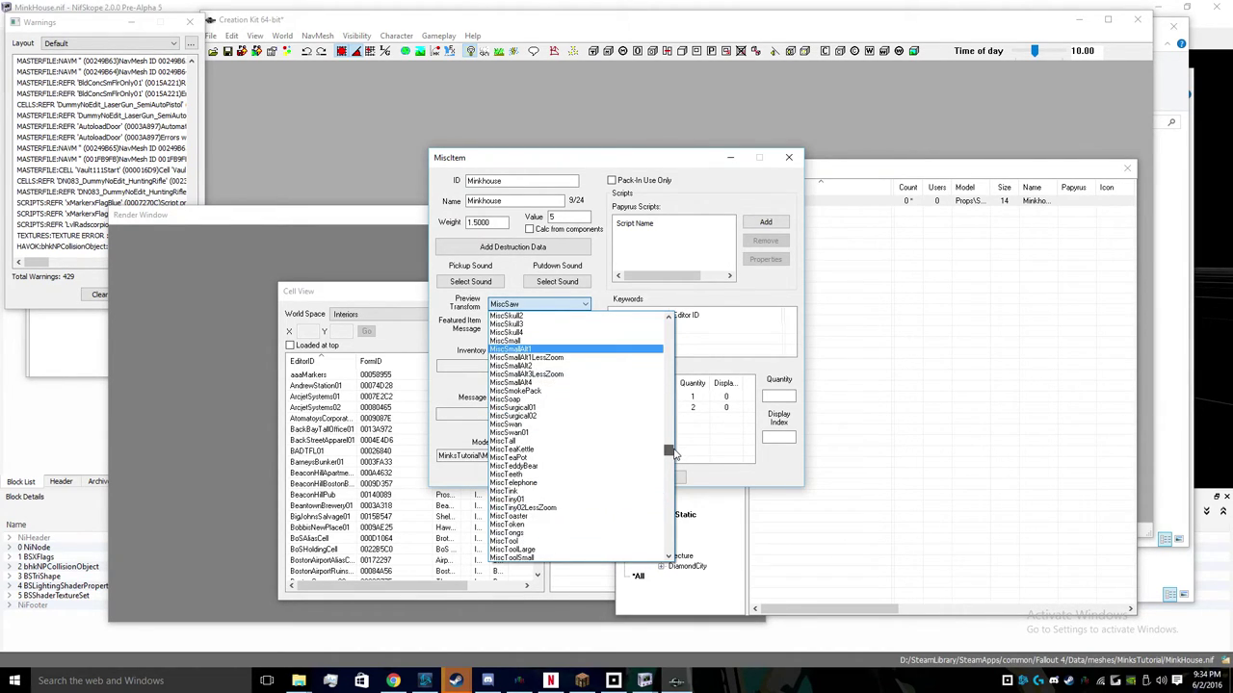
{"action": "left_click", "coordinate": [708, 306]}
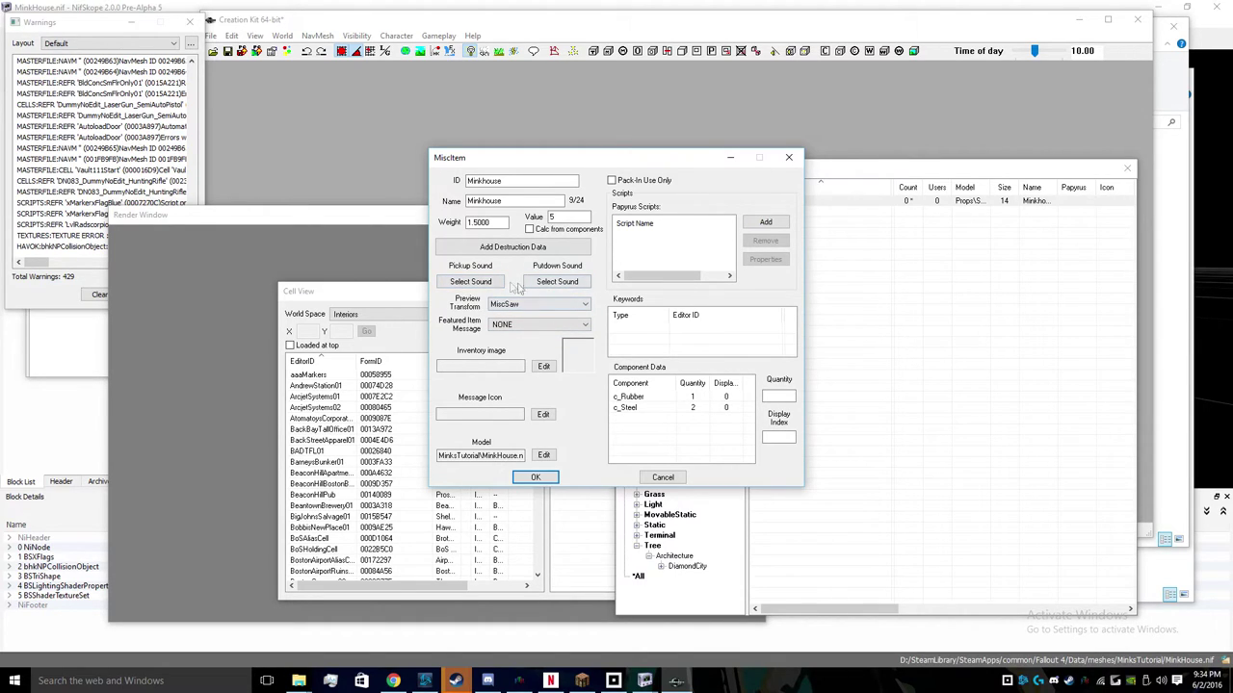
- Set the pickup sound to the Mirelurk Hunter attack sound
{"action": "left_click", "coordinate": [471, 281]}
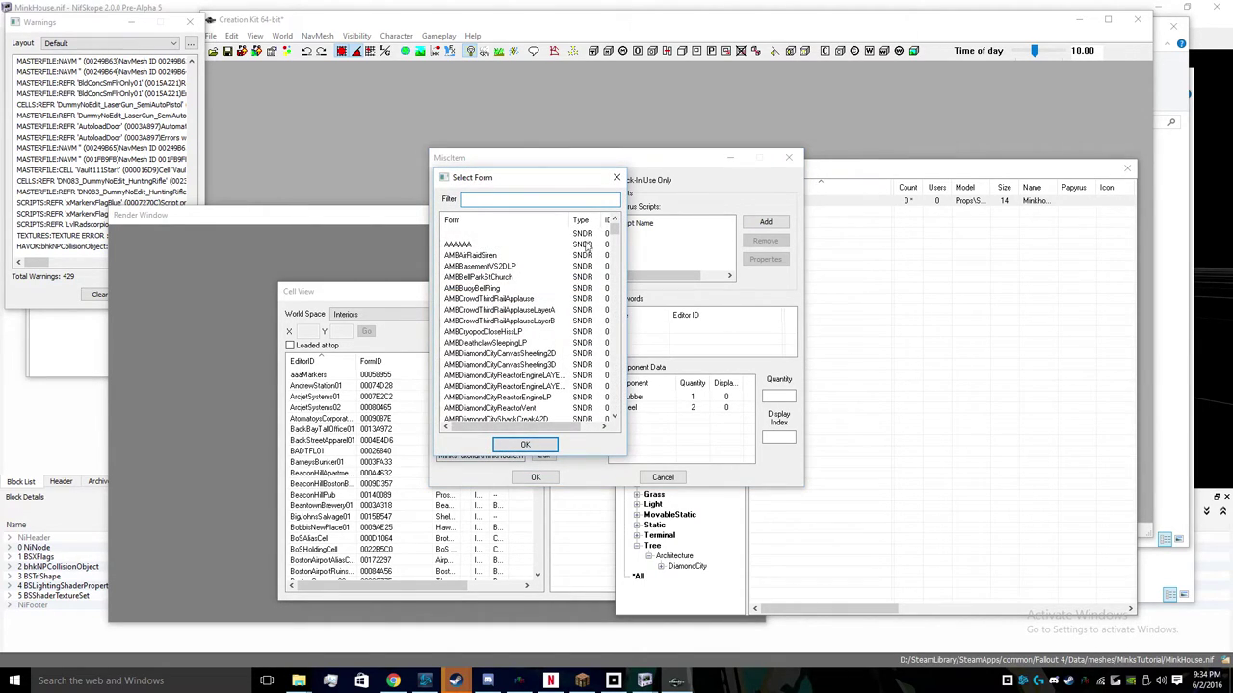
{"action": "left_click_drag", "start_coordinate": [614, 231], "coordinate": [599, 330]}
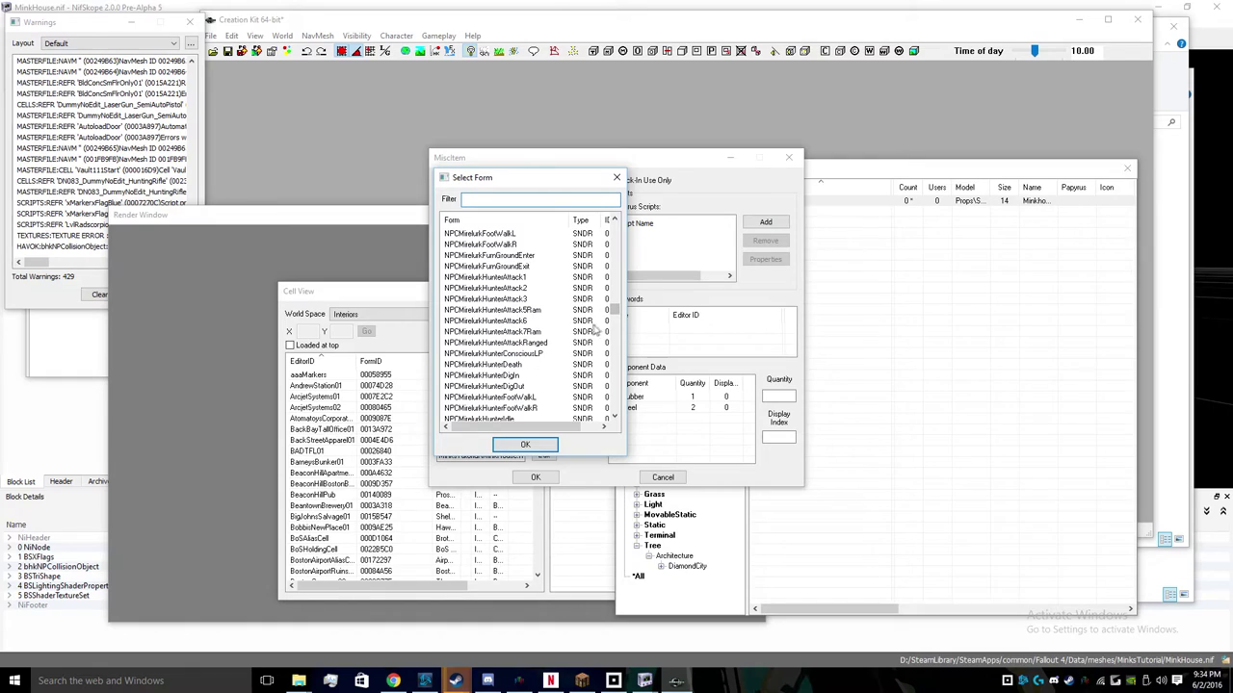
{"action": "left_click", "coordinate": [514, 280]}
{"action": "left_click", "coordinate": [523, 444]}
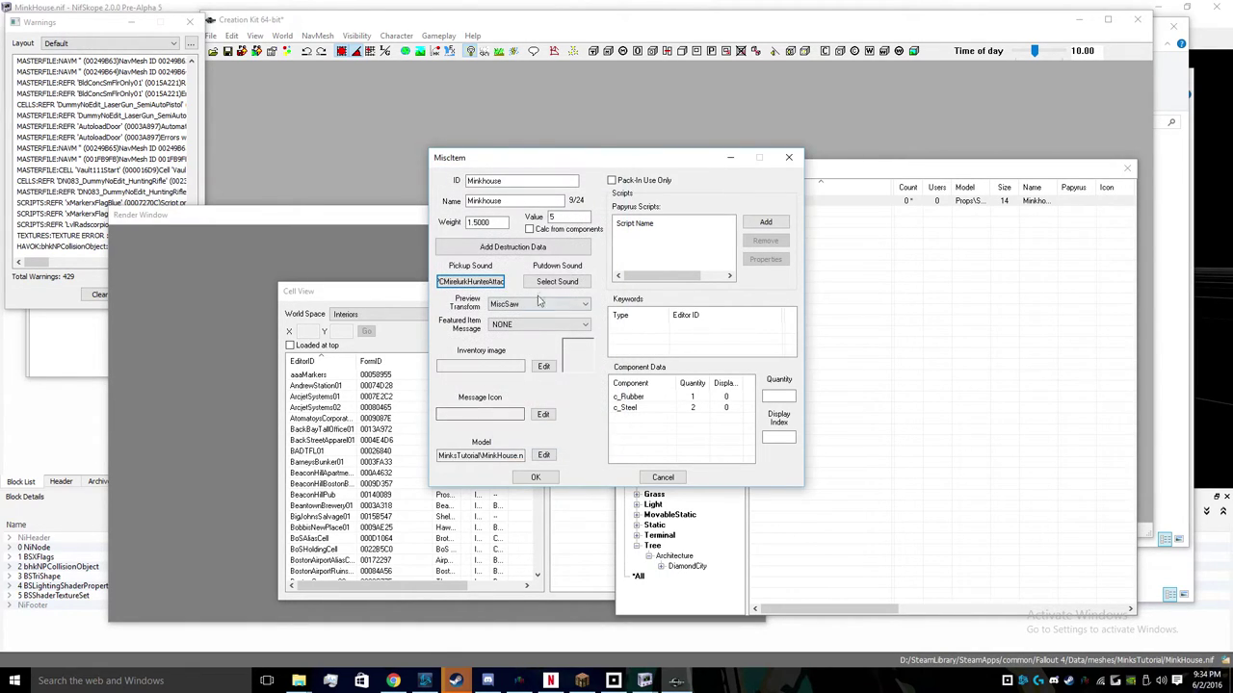
- Set the putdown sound to WPNMinigunMountBonk
{"action": "left_click", "coordinate": [554, 280]}
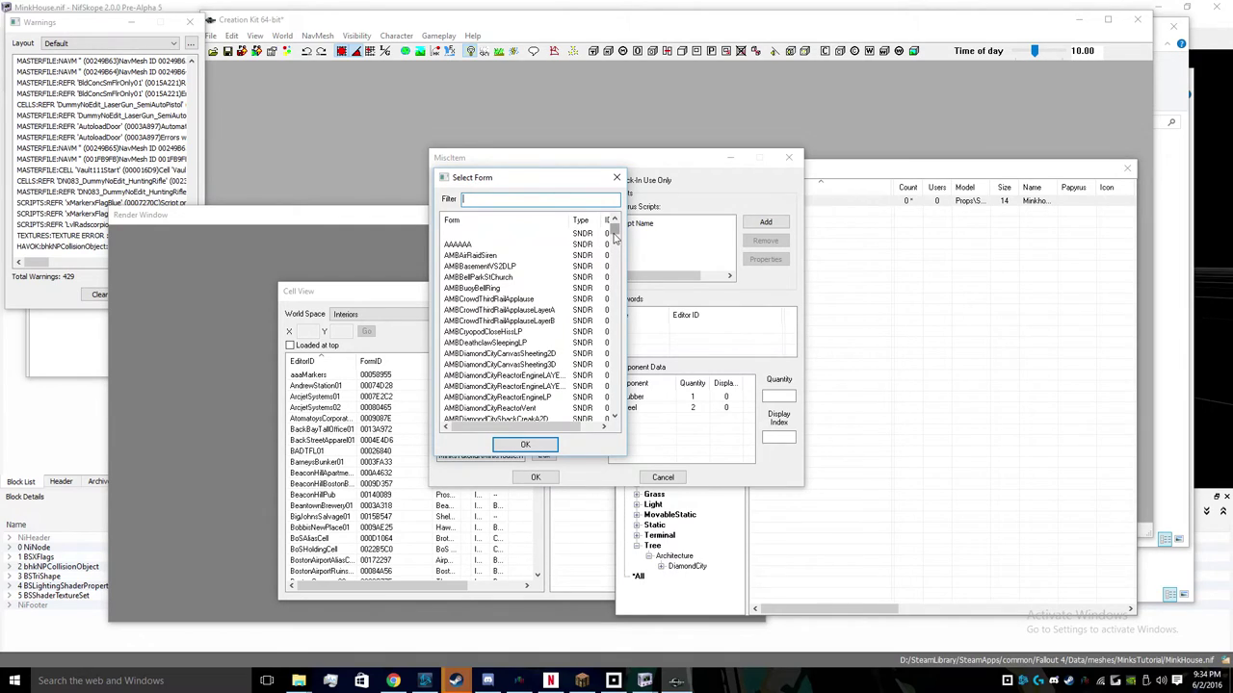
{"action": "left_click_drag", "start_coordinate": [615, 236], "coordinate": [589, 412]}
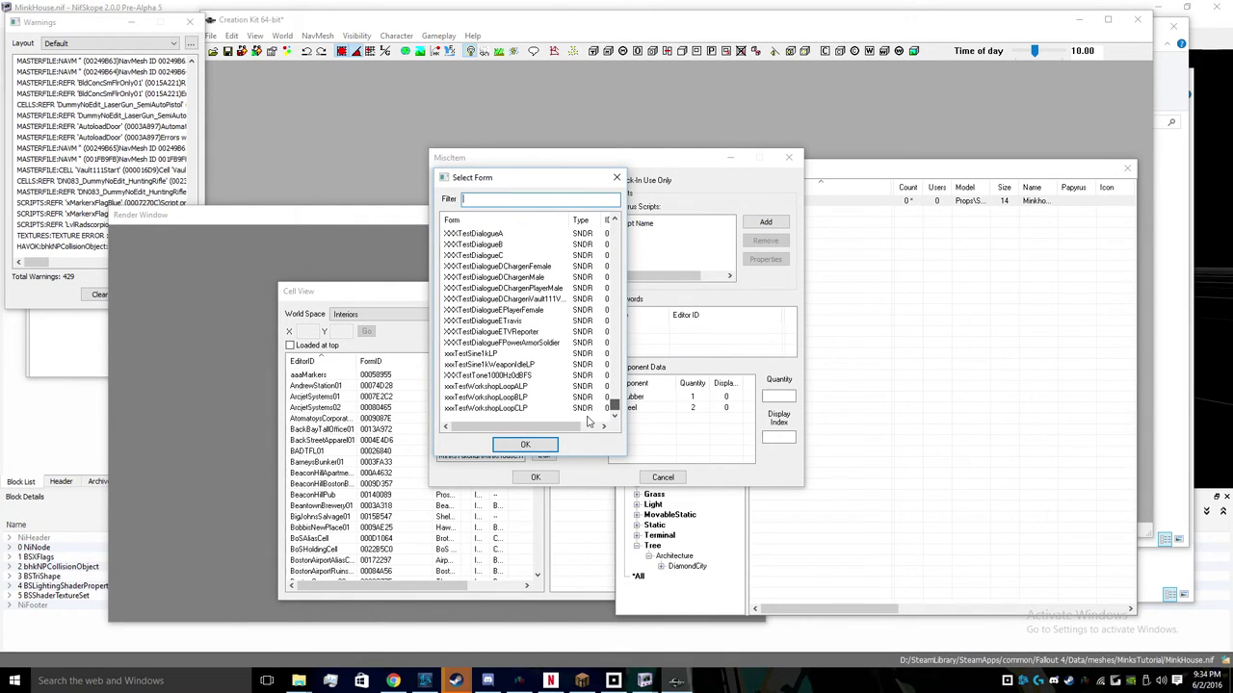
{"action": "scroll", "coordinate": [587, 412], "scroll_direction": "up", "scroll_amount": 10}
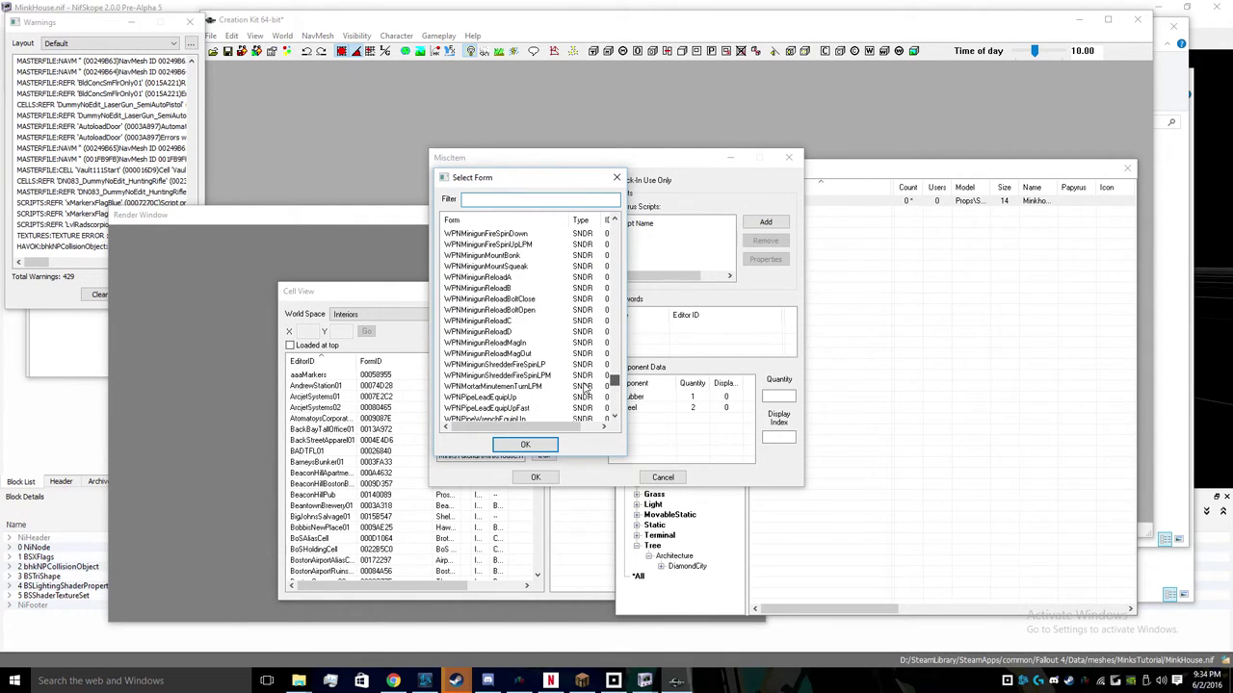
{"action": "left_click", "coordinate": [496, 256]}
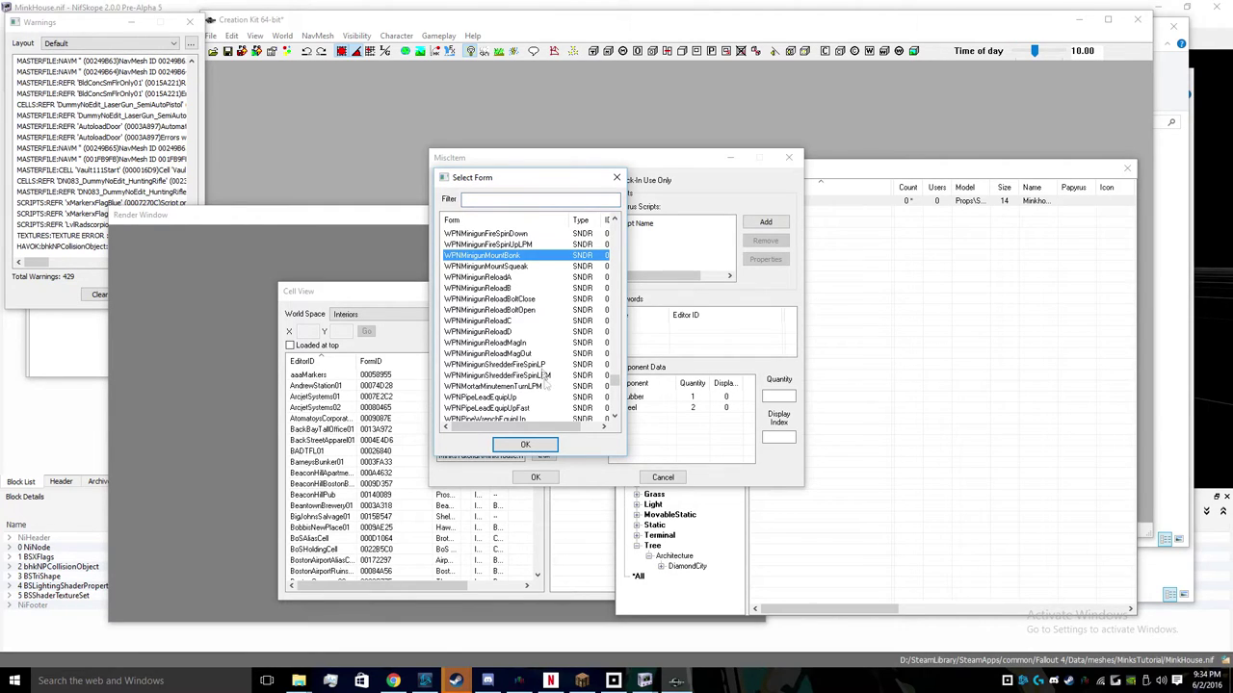
{"action": "left_click", "coordinate": [542, 446]}
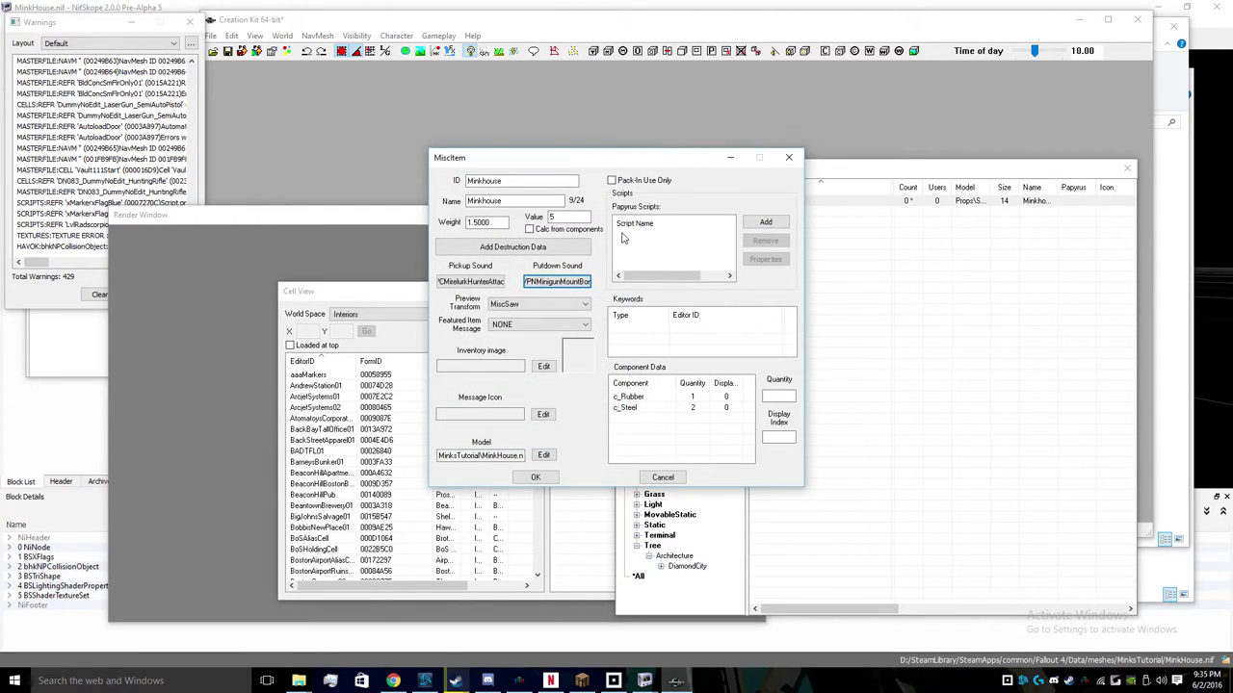
- Change the item's value from 5 to 44 and review the c_Steel and c_Rubber quantities
{"action": "left_click_drag", "start_coordinate": [570, 217], "coordinate": [520, 217]}
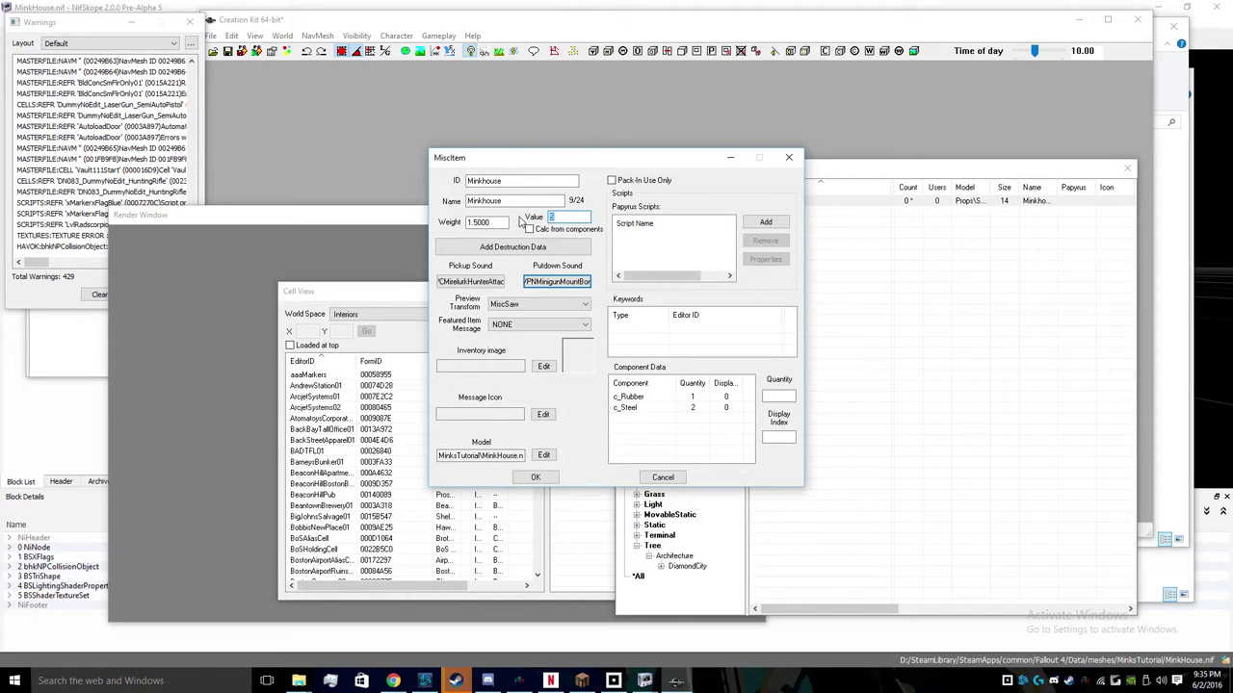
{"action": "type", "text": "444"}
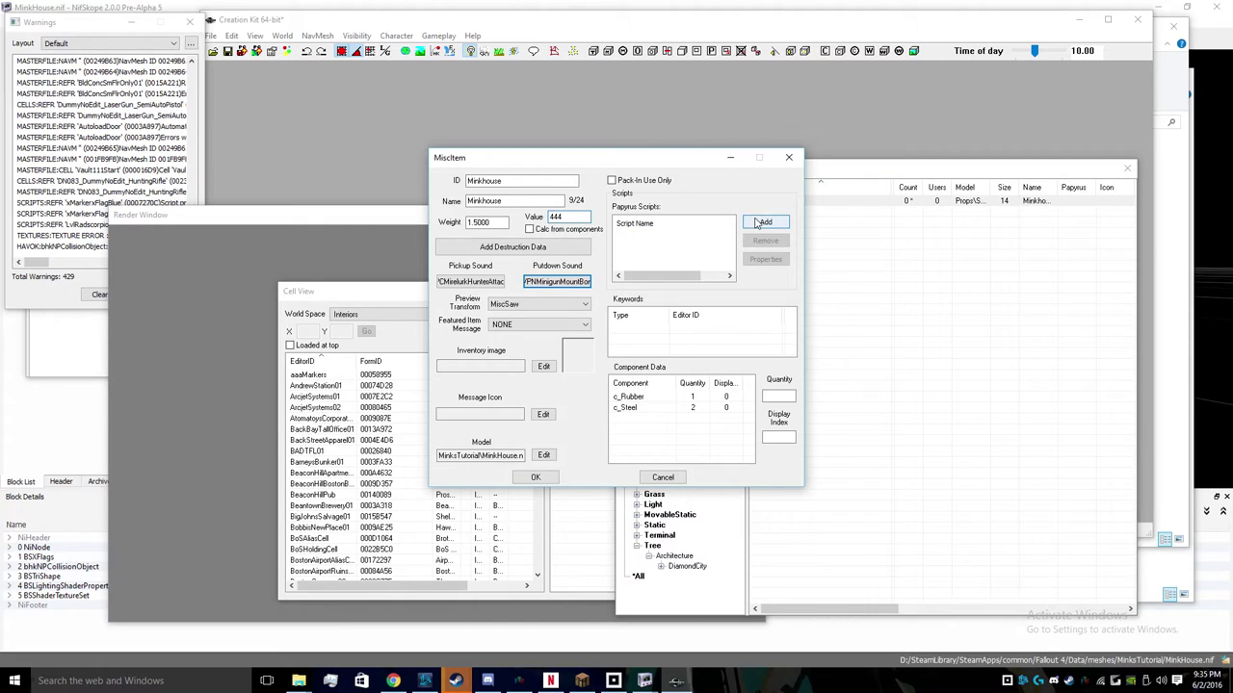
{"action": "left_click", "coordinate": [636, 408]}
{"action": "left_click", "coordinate": [634, 398]}
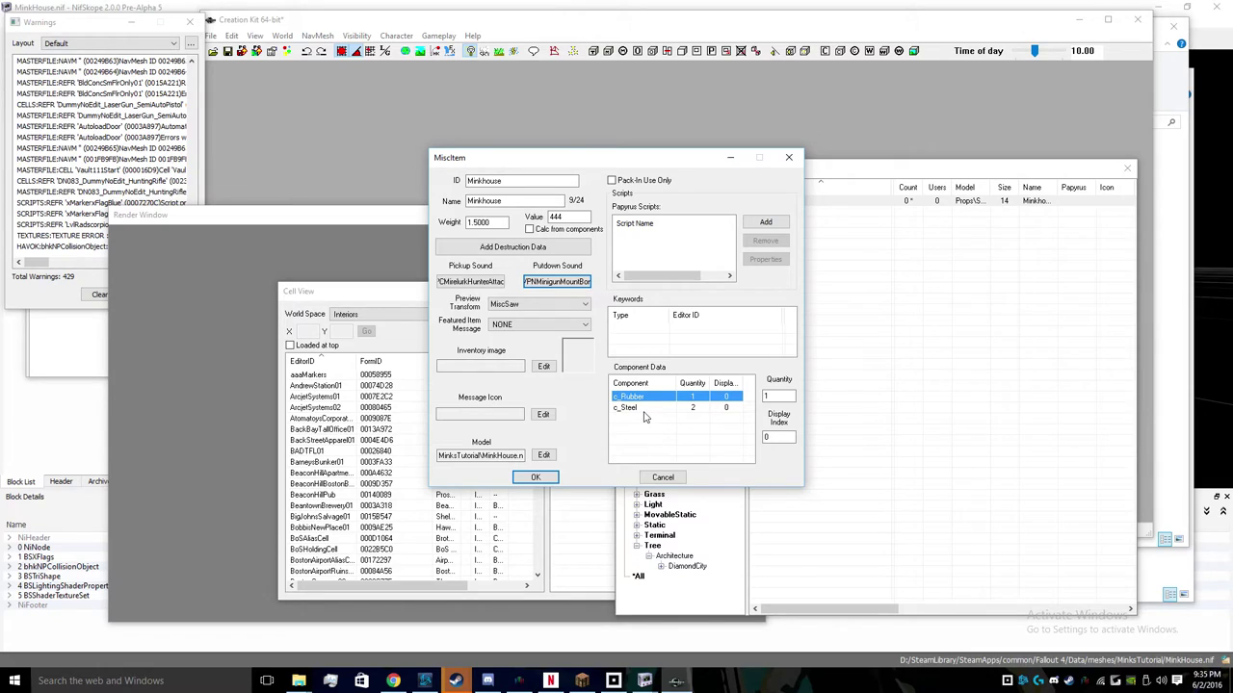
{"action": "left_click", "coordinate": [671, 420]}
- Add c_Acid as a component and view its details (Autocalc Value 10)
{"action": "right_click", "coordinate": [664, 418]}
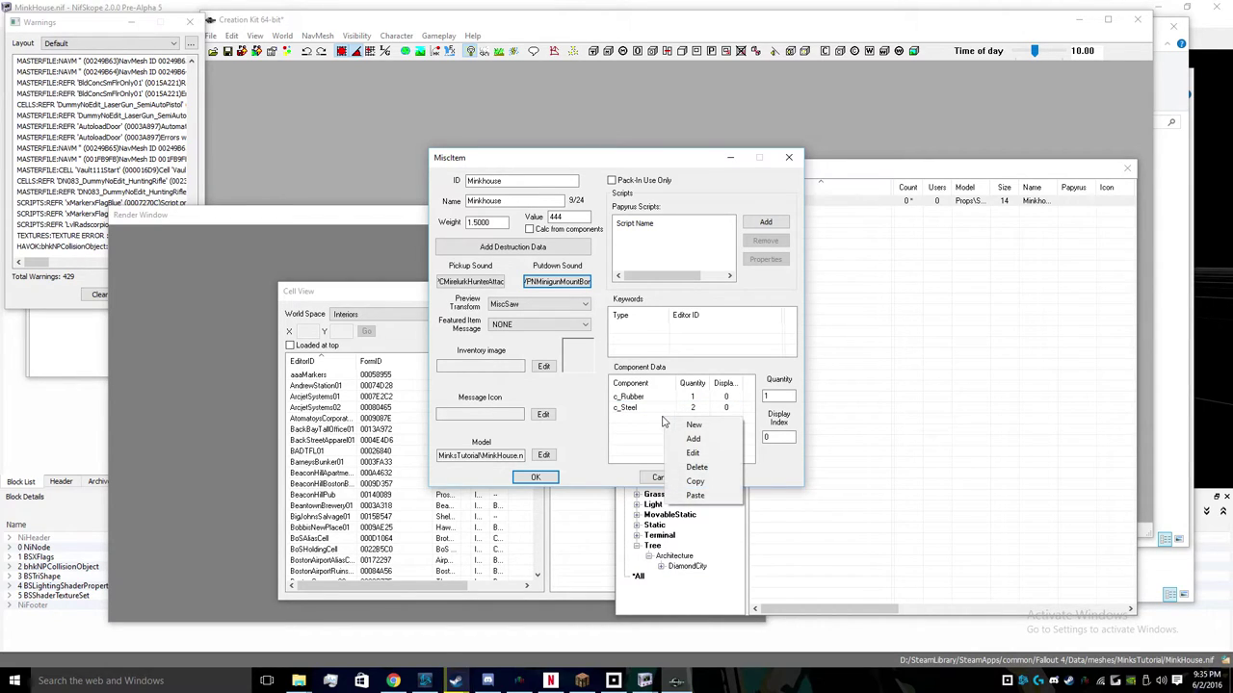
{"action": "left_click", "coordinate": [683, 424]}
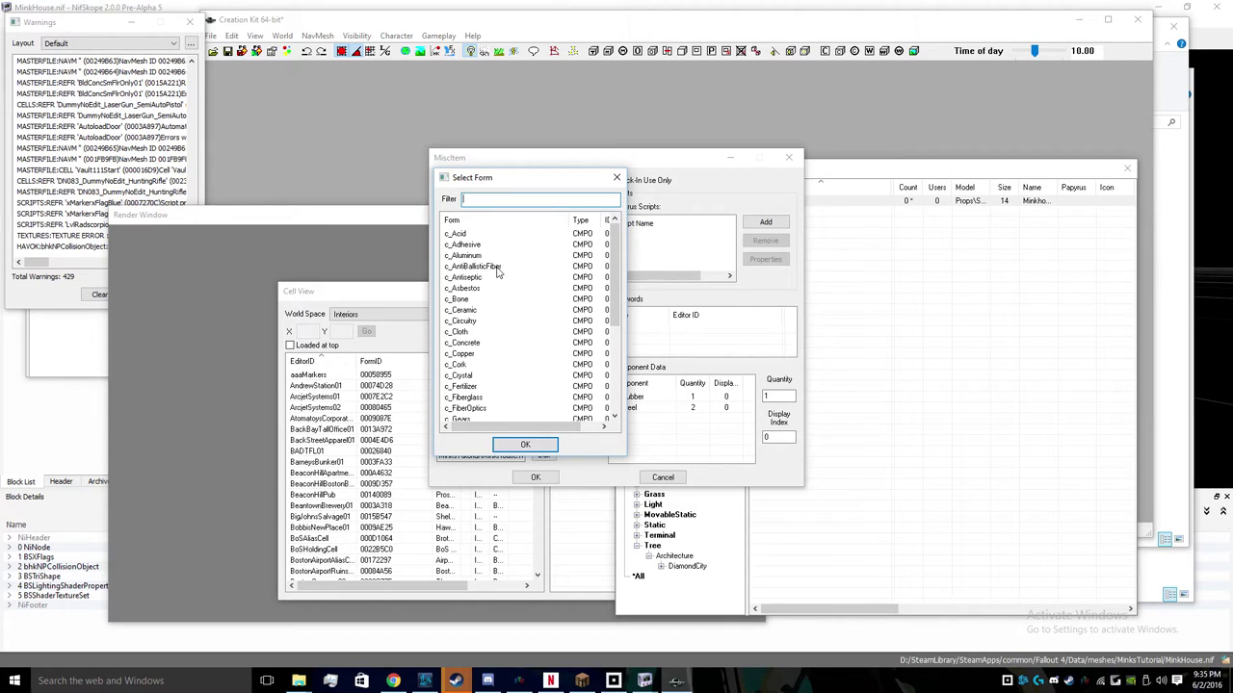
{"action": "left_click", "coordinate": [483, 238]}
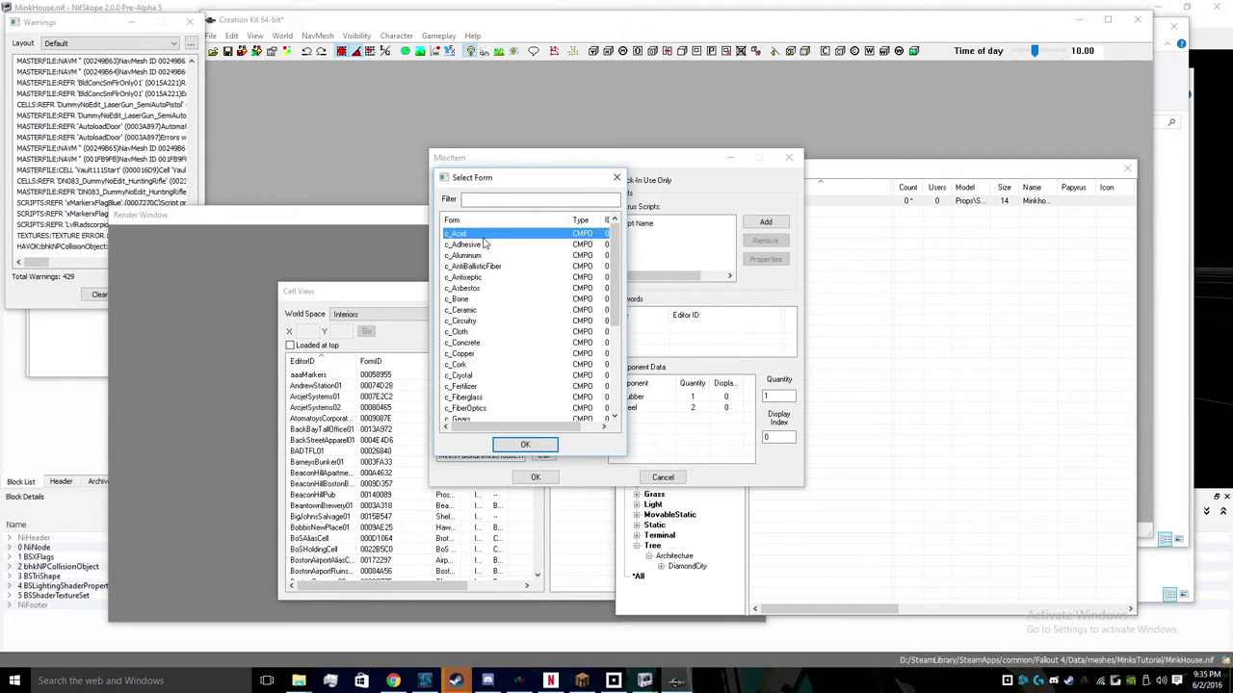
{"action": "scroll", "coordinate": [523, 348], "scroll_direction": "down", "scroll_amount": 5}
{"action": "scroll", "coordinate": [509, 361], "scroll_direction": "up", "scroll_amount": 5}
{"action": "left_click", "coordinate": [526, 445]}
{"action": "double_click", "coordinate": [695, 398]}
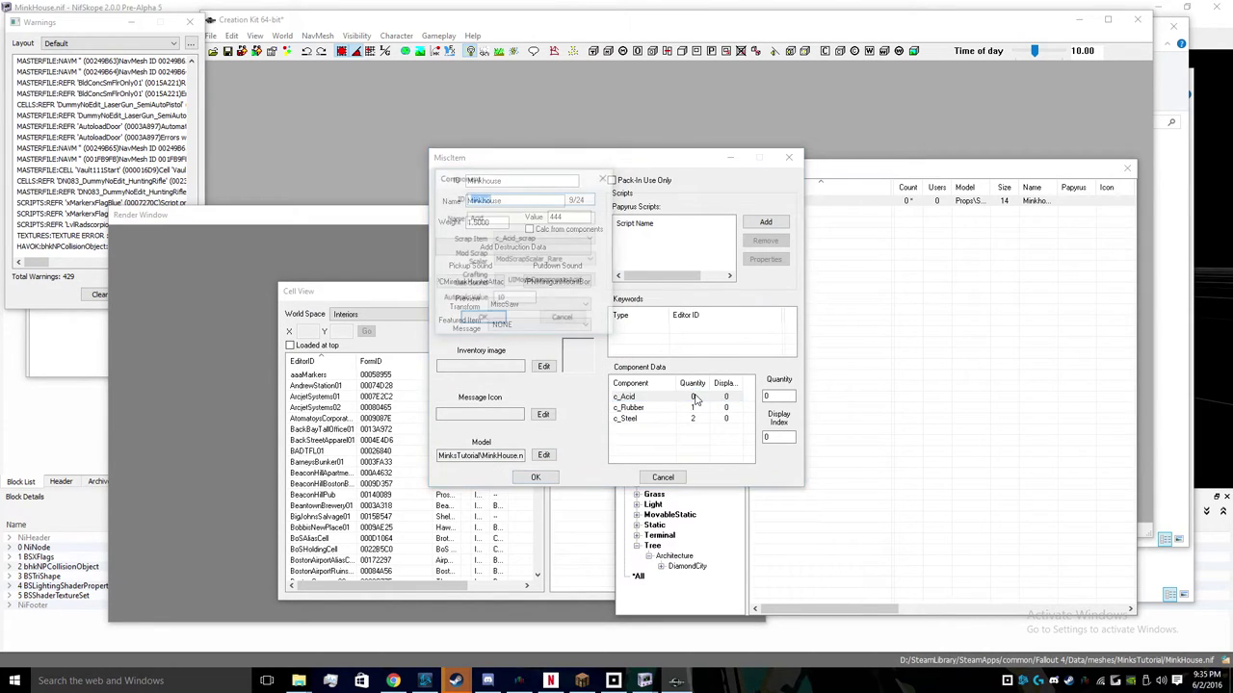
{"action": "double_click", "coordinate": [515, 298]}
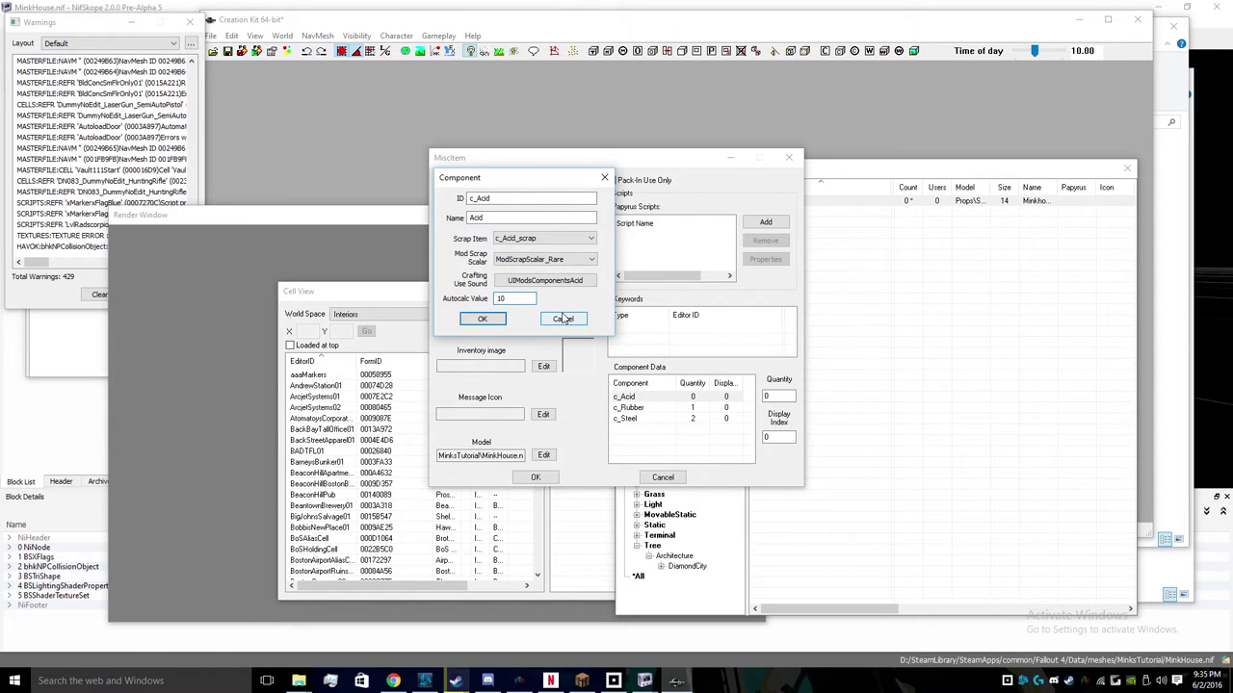
{"action": "left_click", "coordinate": [563, 318]}
- Remove c_Acid from the components and accept the misc item changes
{"action": "left_click", "coordinate": [669, 398]}
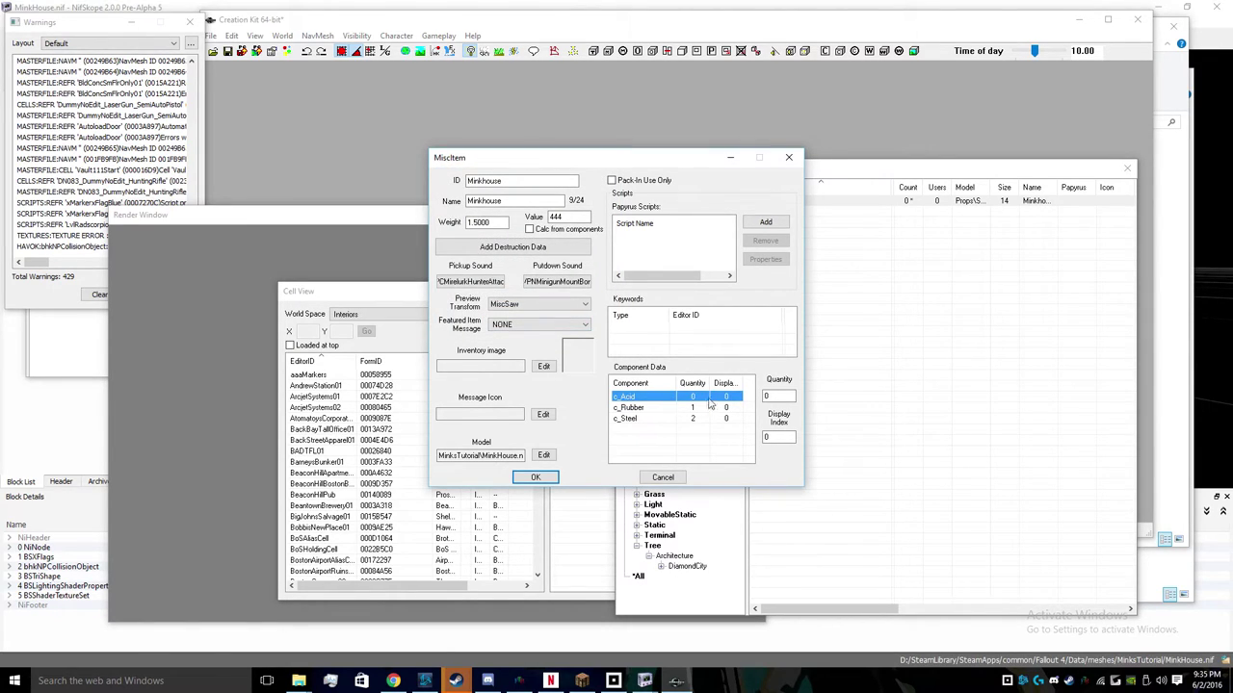
{"action": "double_click", "coordinate": [700, 396]}
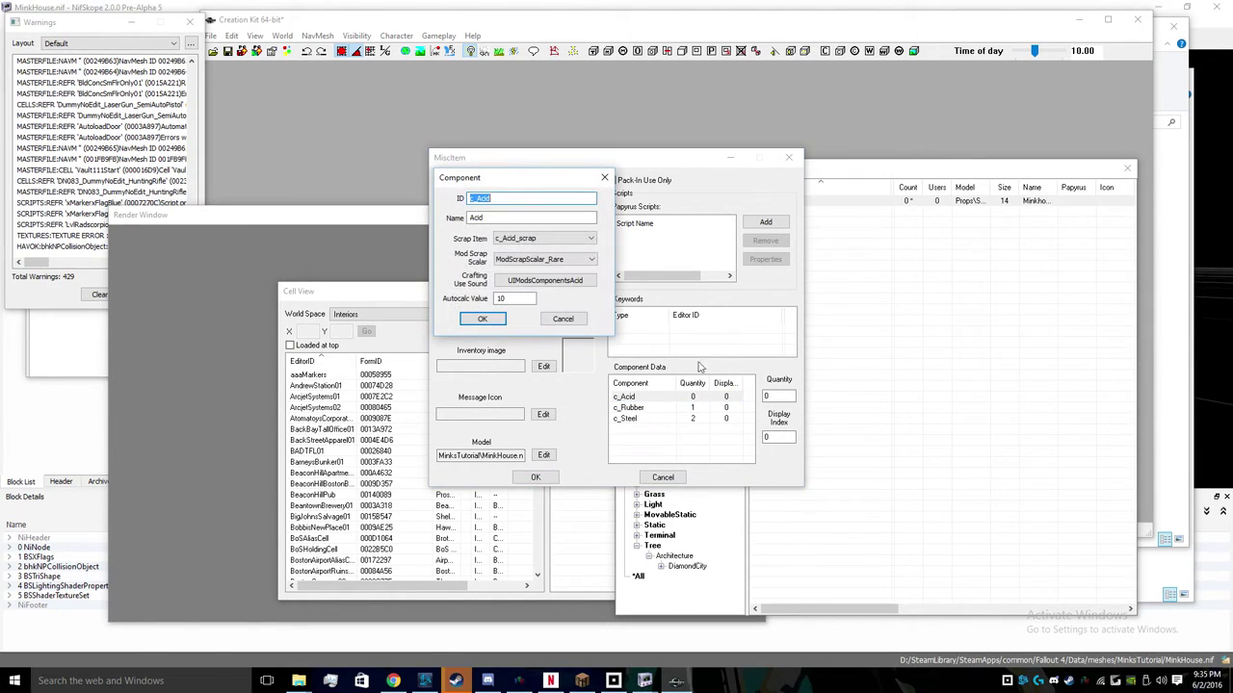
{"action": "left_click", "coordinate": [562, 319]}
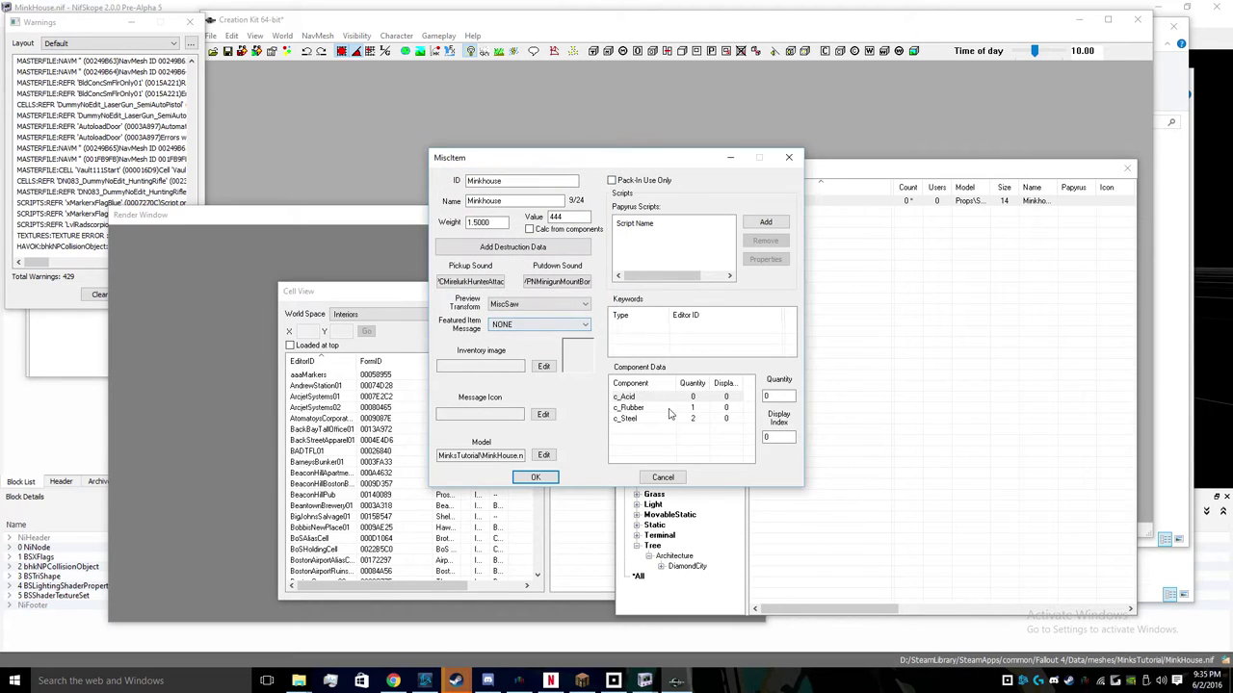
{"action": "left_click", "coordinate": [663, 401]}
{"action": "right_click", "coordinate": [664, 404]}
{"action": "left_click", "coordinate": [705, 456]}
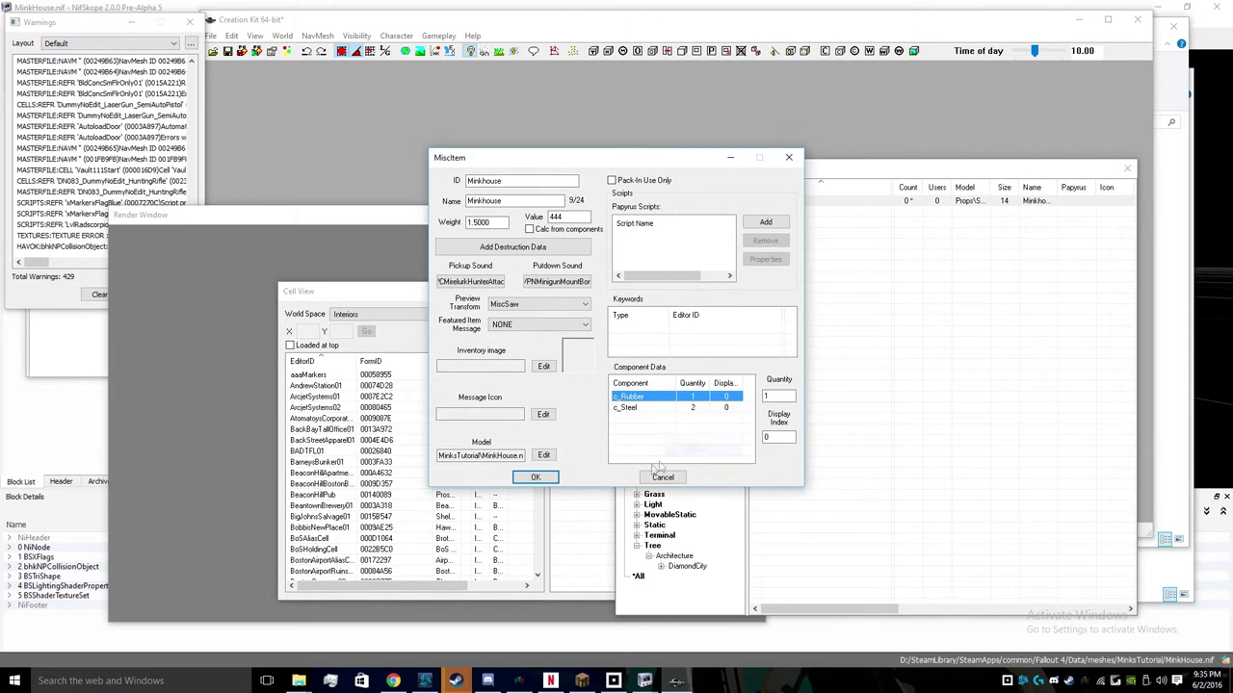
{"action": "left_click", "coordinate": [533, 478]}
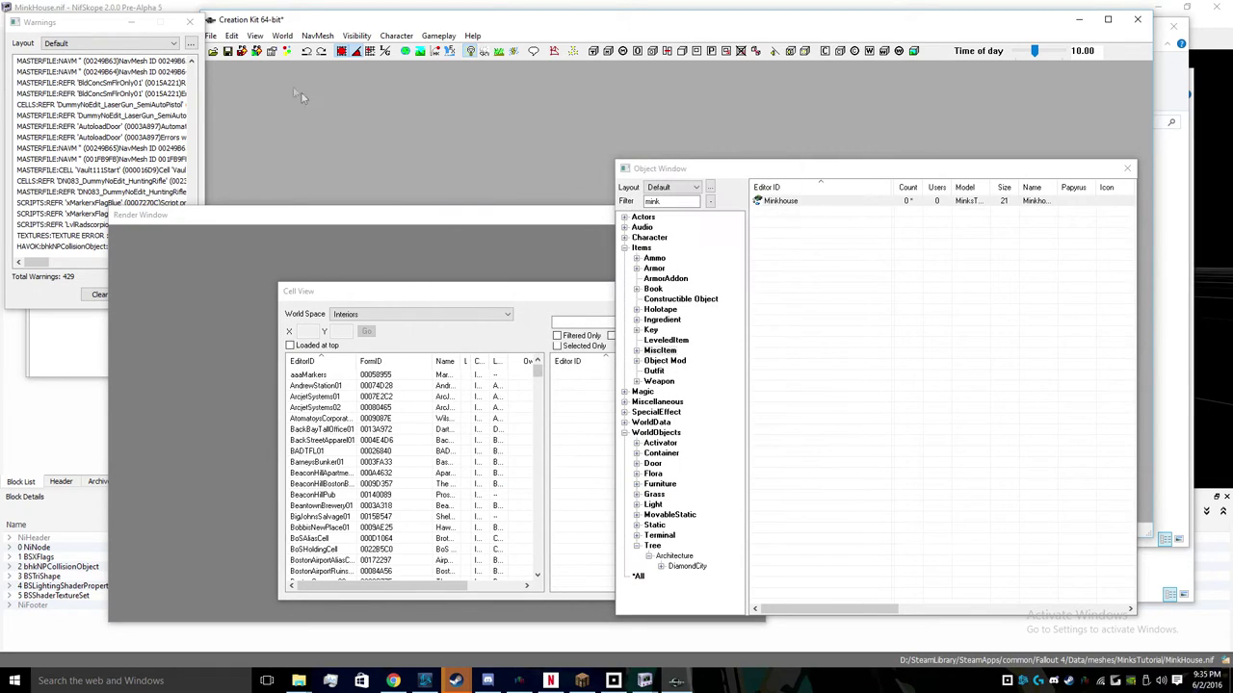
- Save the plugin, entering MinksHouse as its file name
{"action": "left_click", "coordinate": [254, 37]}
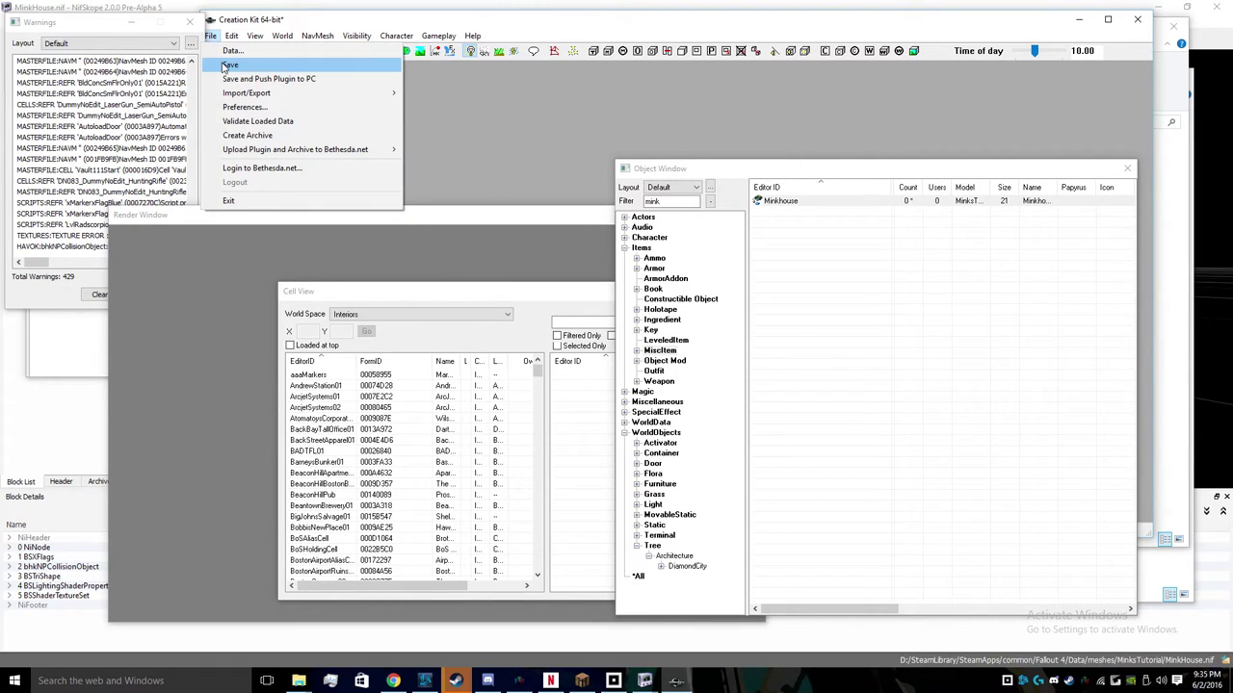
{"action": "left_click", "coordinate": [229, 64]}
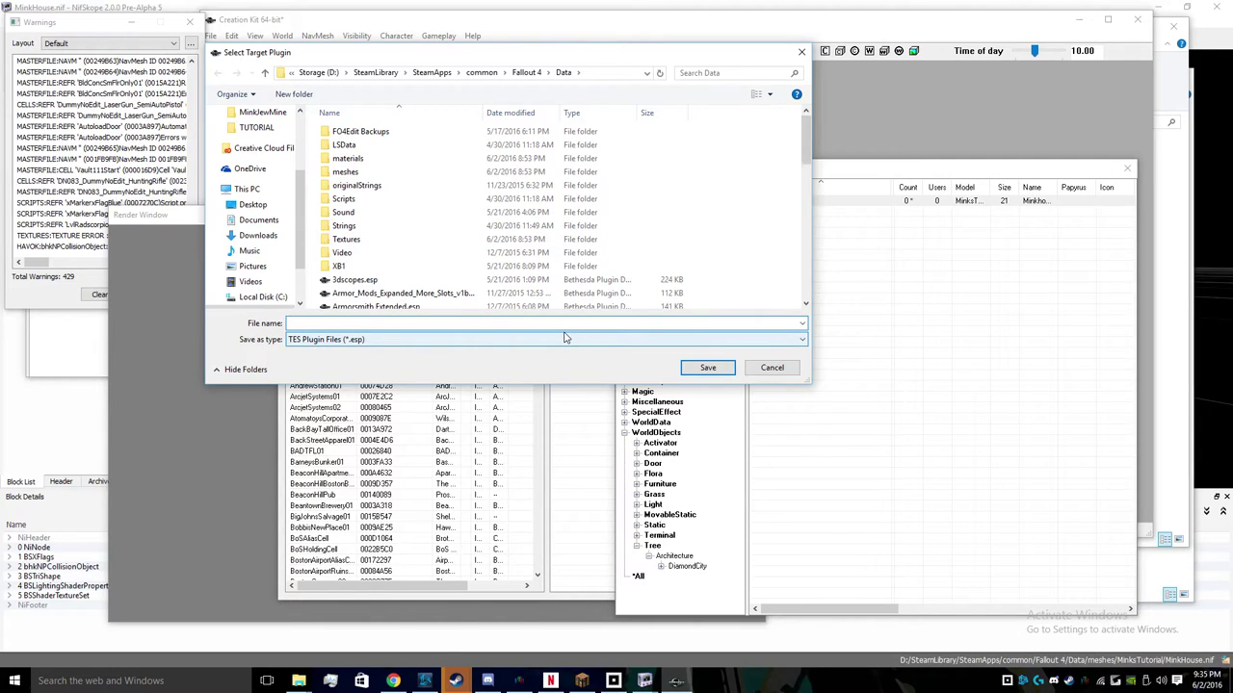
{"action": "type", "text": "MinksHouse"}
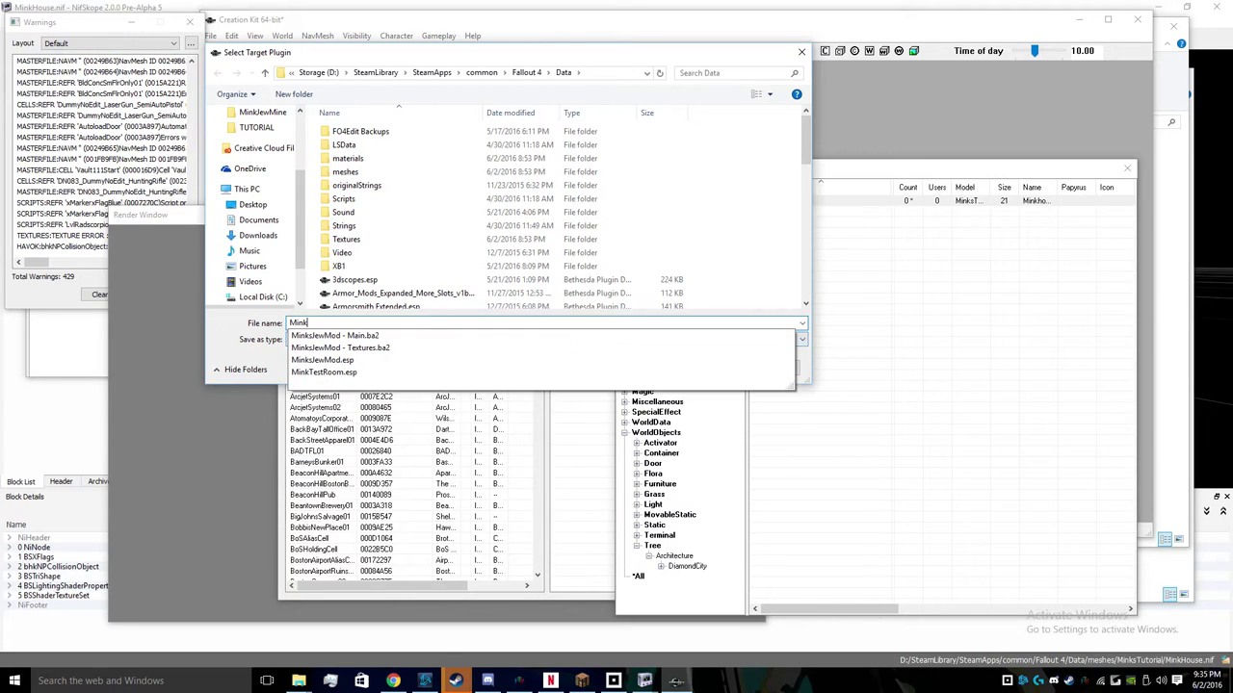
{"action": "key", "text": "Return"}
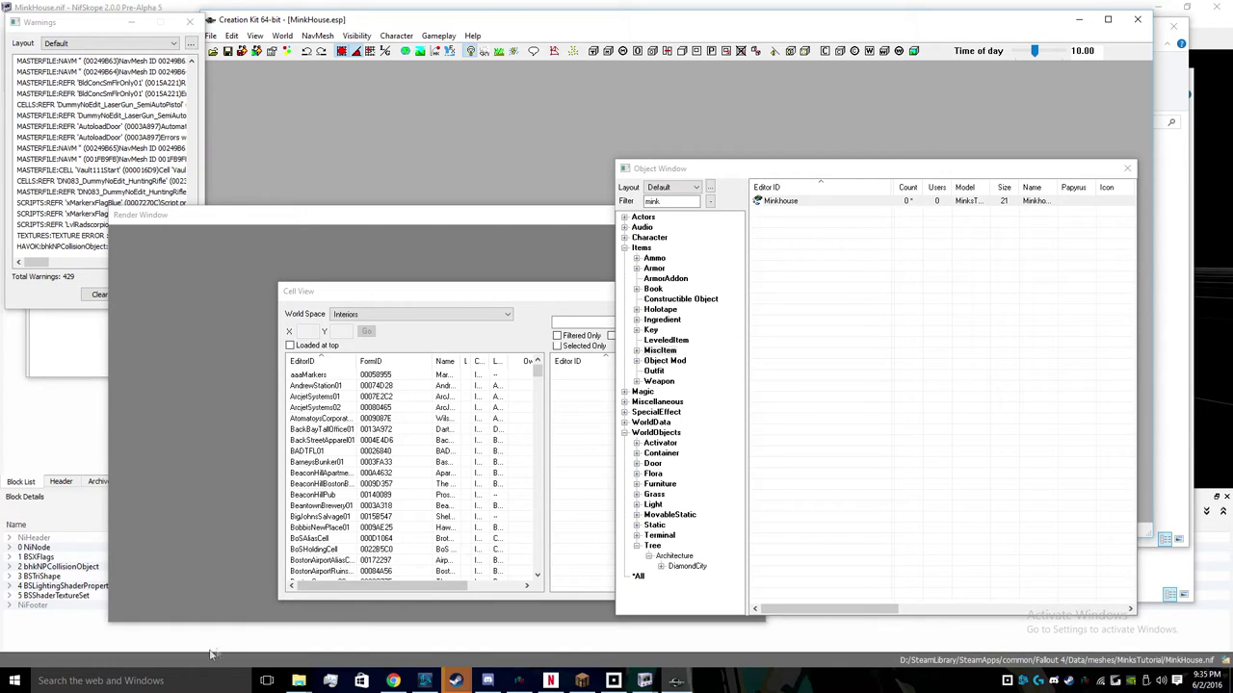
- Search Windows for 'nex' and launch Nexus Mod Manager
{"action": "left_click", "coordinate": [172, 681]}
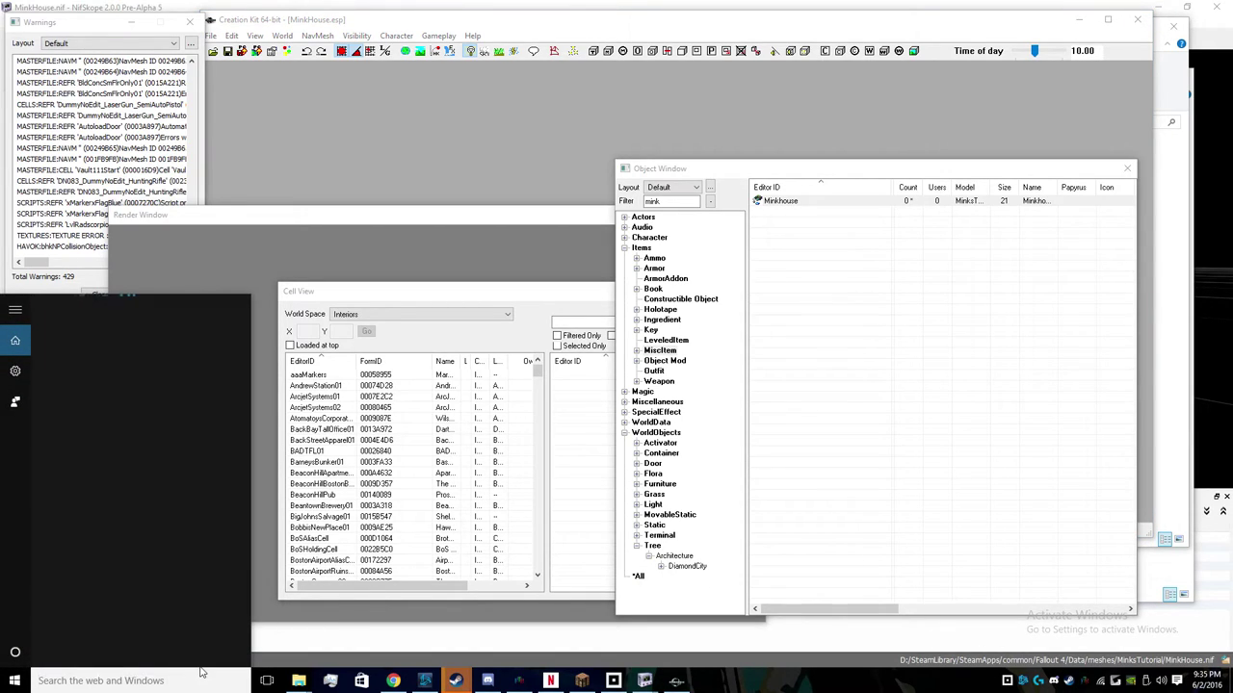
{"action": "type", "text": "nex"}
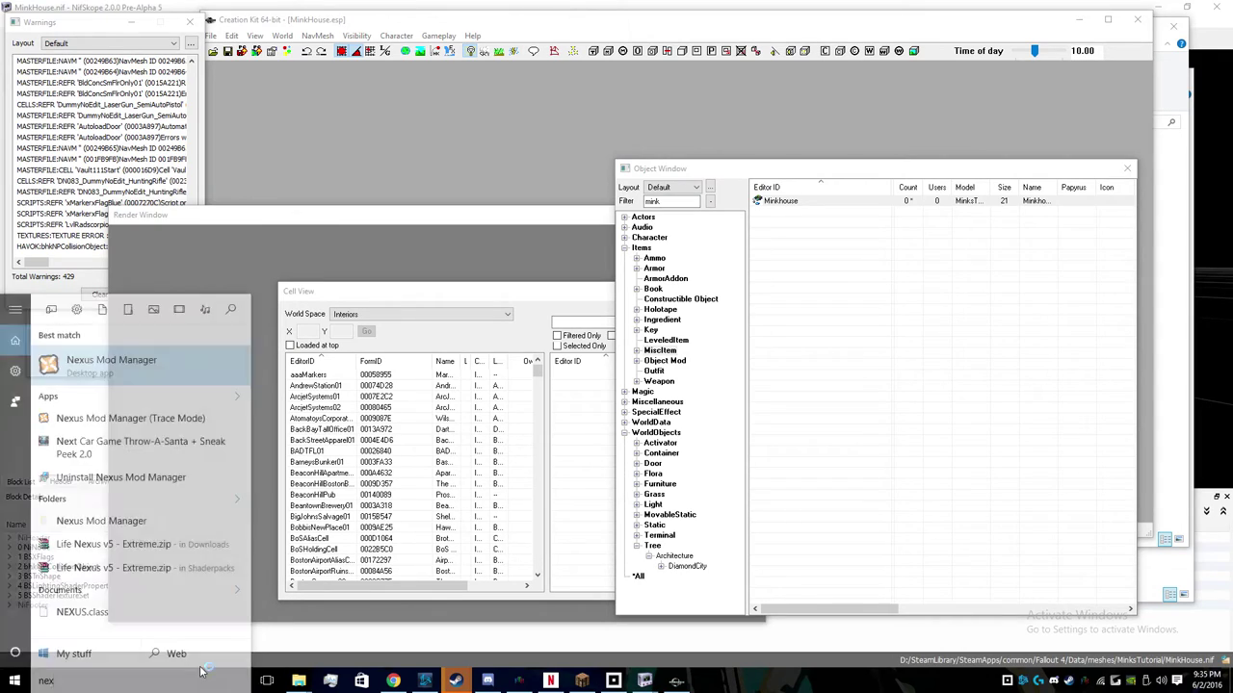
{"action": "key", "text": "Return"}
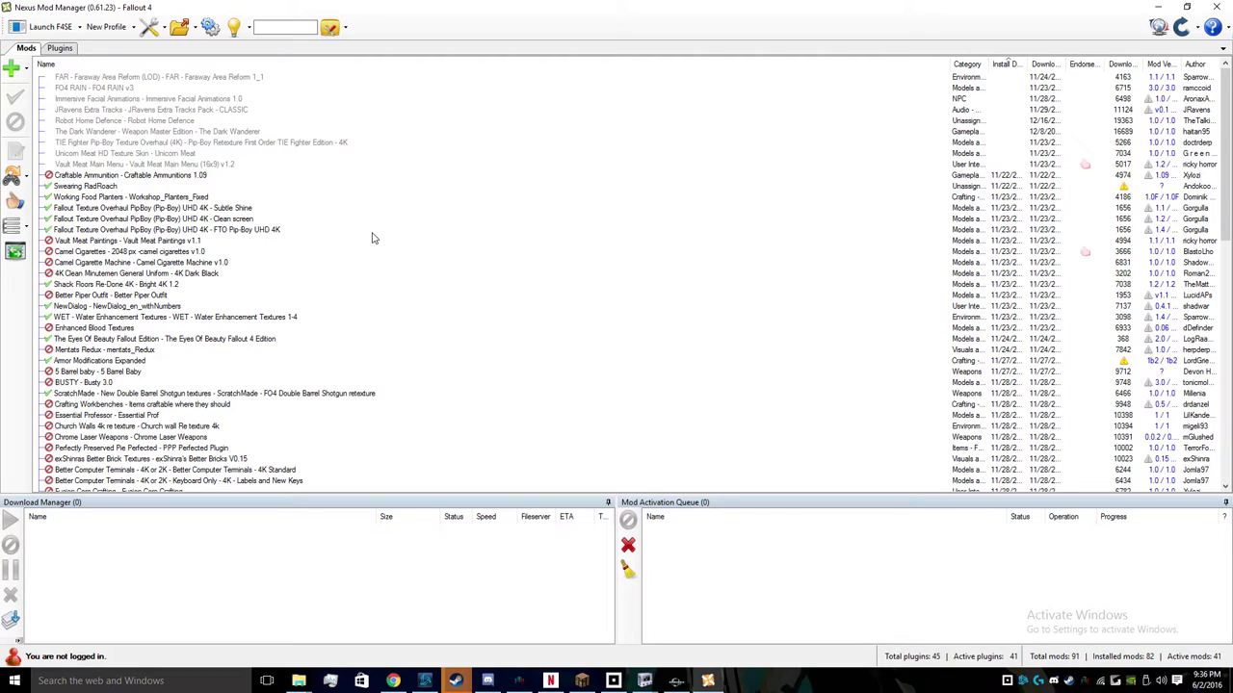
- Enable MinkHouse.esp at the bottom of the Plugins list
{"action": "left_click", "coordinate": [59, 48]}
{"action": "scroll", "coordinate": [197, 337], "scroll_direction": "down", "scroll_amount": 3}
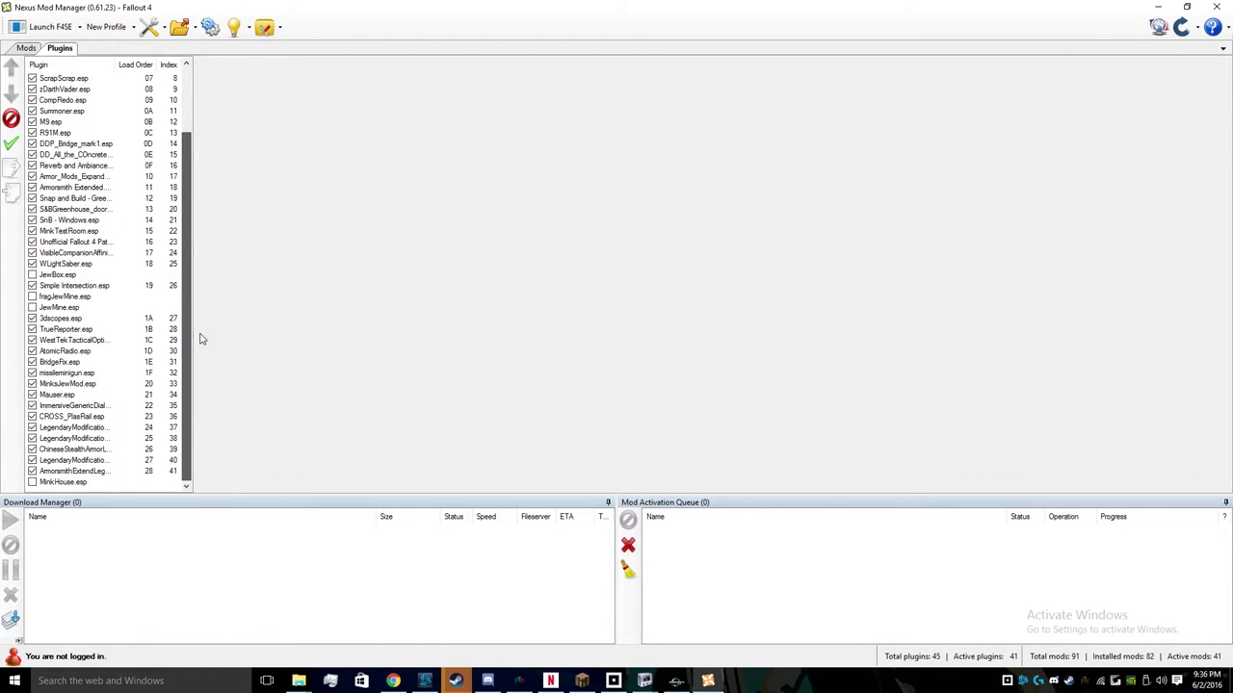
{"action": "left_click", "coordinate": [32, 482]}
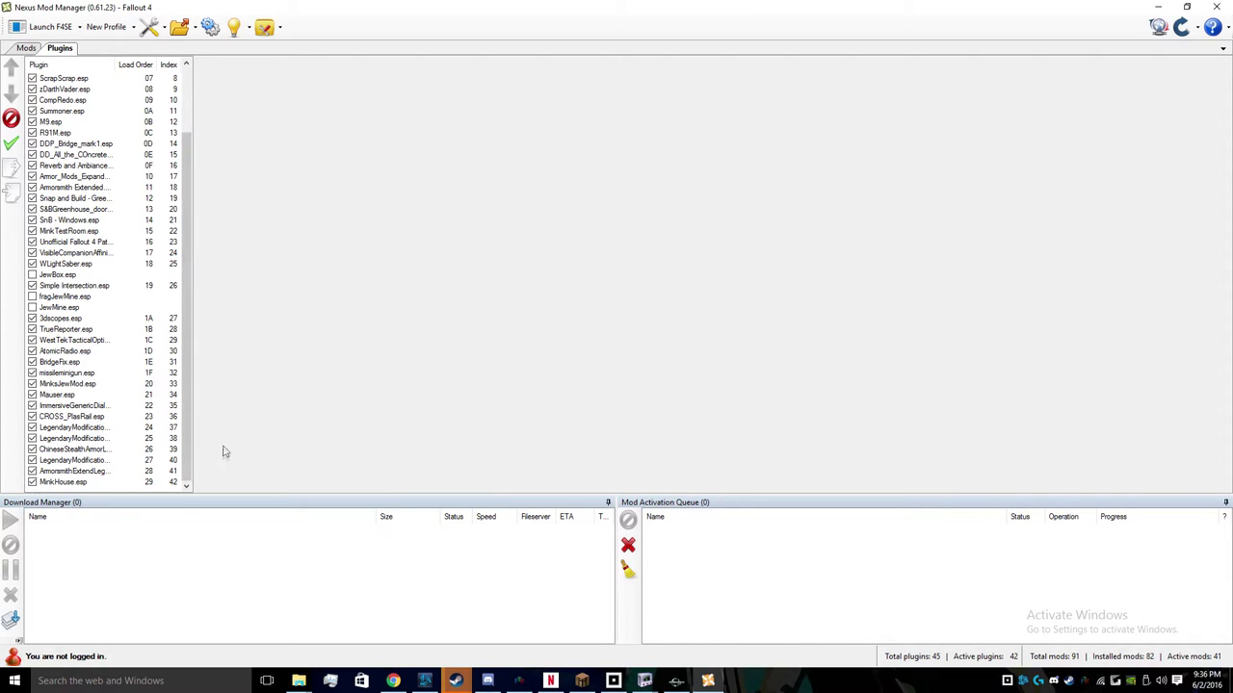
{"action": "left_click_drag", "start_coordinate": [189, 420], "coordinate": [185, 395]}
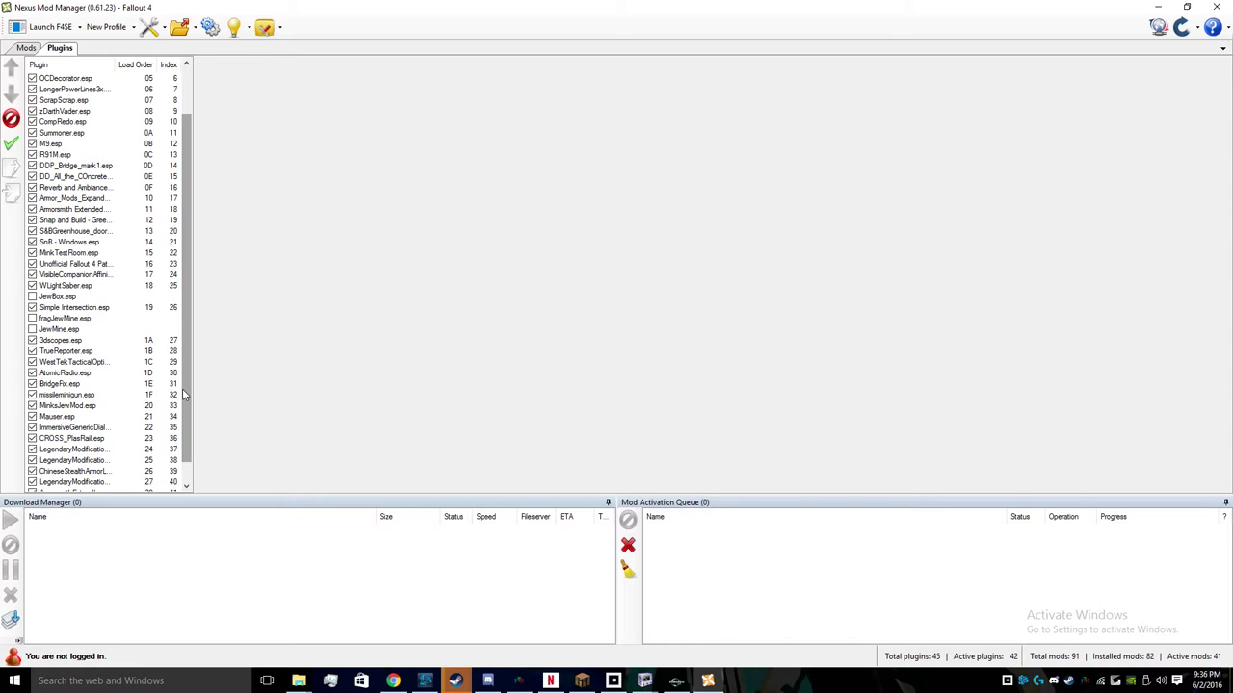
- Expand MinkHouse.nif down to BSShaderTextureSet and inspect its SHouse_d, SHouse_n and SHouse_s texture paths
{"action": "mouse_move", "coordinate": [644, 681]}
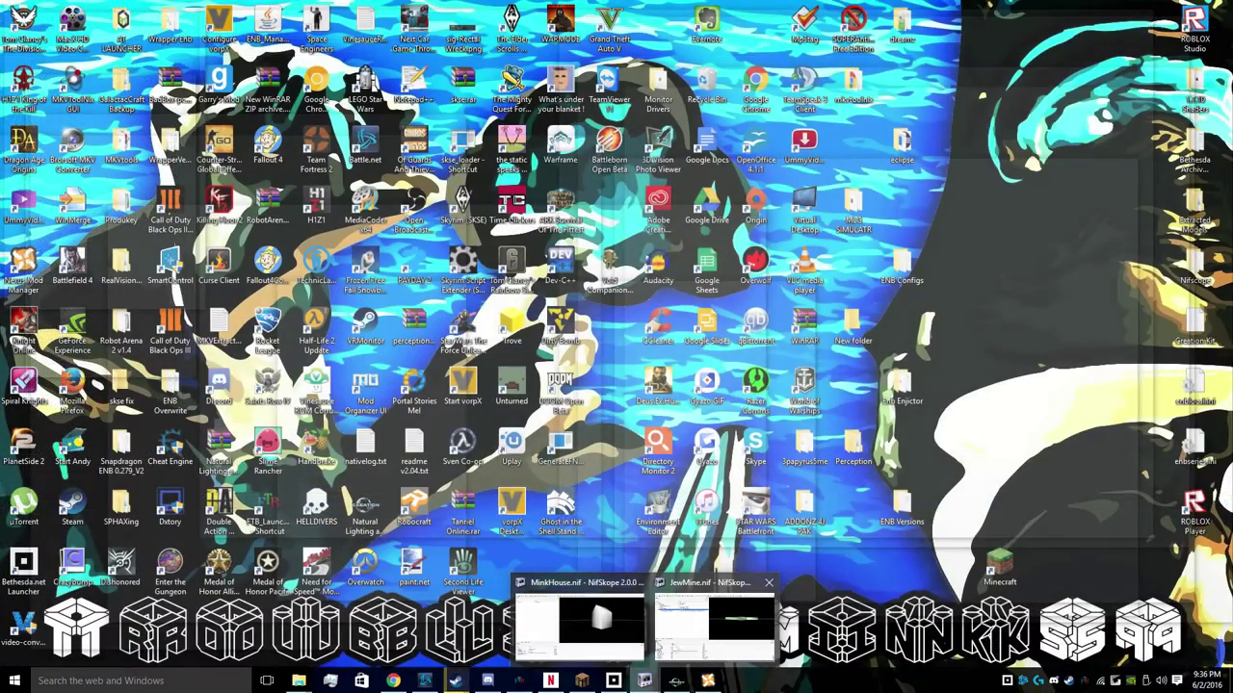
{"action": "left_click", "coordinate": [578, 621]}
{"action": "left_click", "coordinate": [60, 99]}
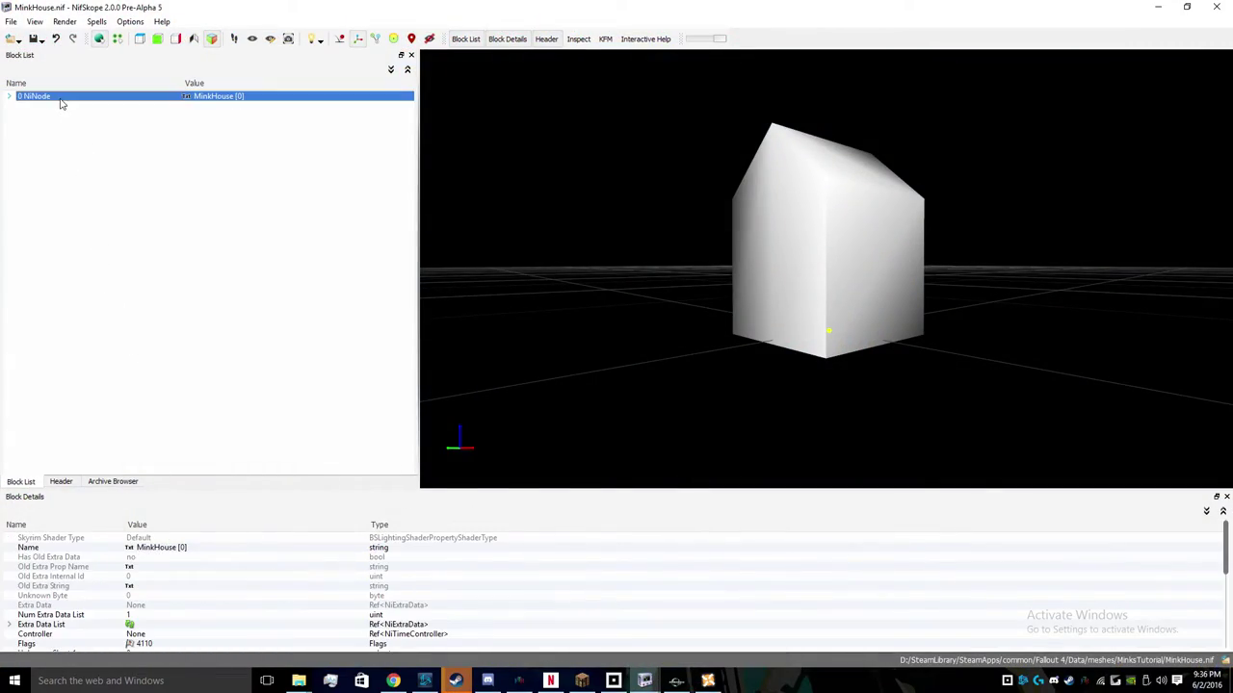
{"action": "left_click", "coordinate": [15, 97]}
{"action": "left_click", "coordinate": [15, 125]}
{"action": "left_click", "coordinate": [21, 125]}
{"action": "left_click", "coordinate": [34, 135]}
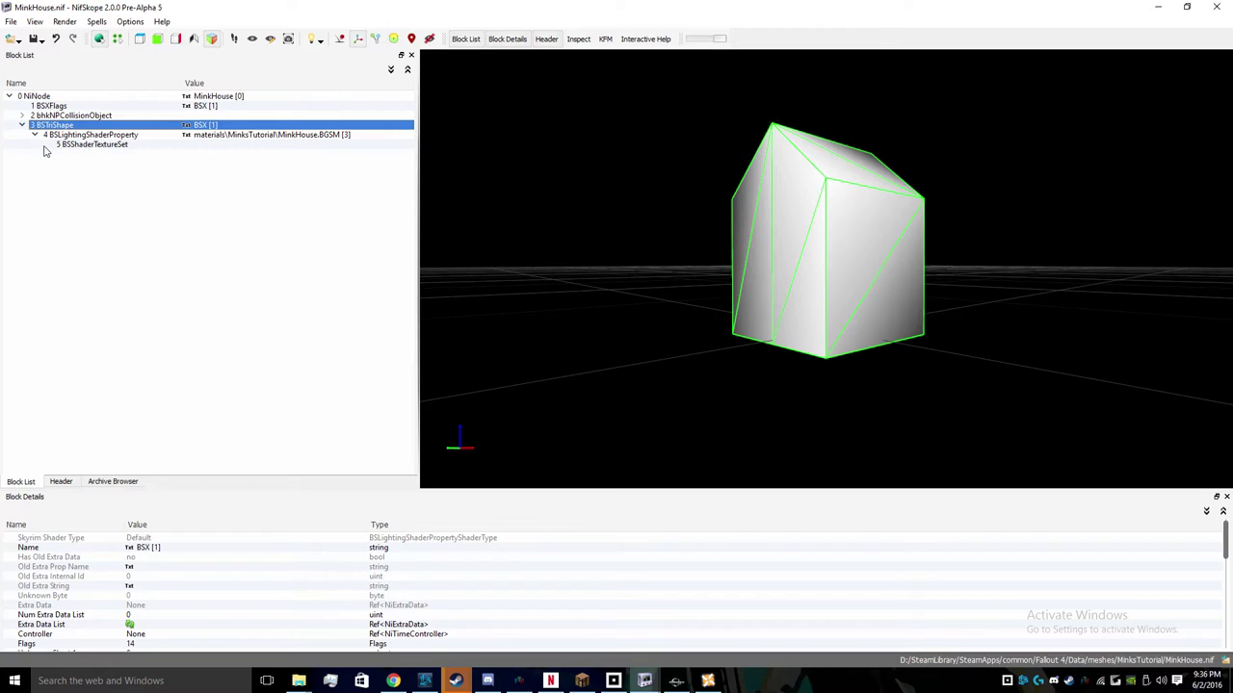
{"action": "left_click", "coordinate": [45, 147]}
{"action": "double_click", "coordinate": [24, 551]}
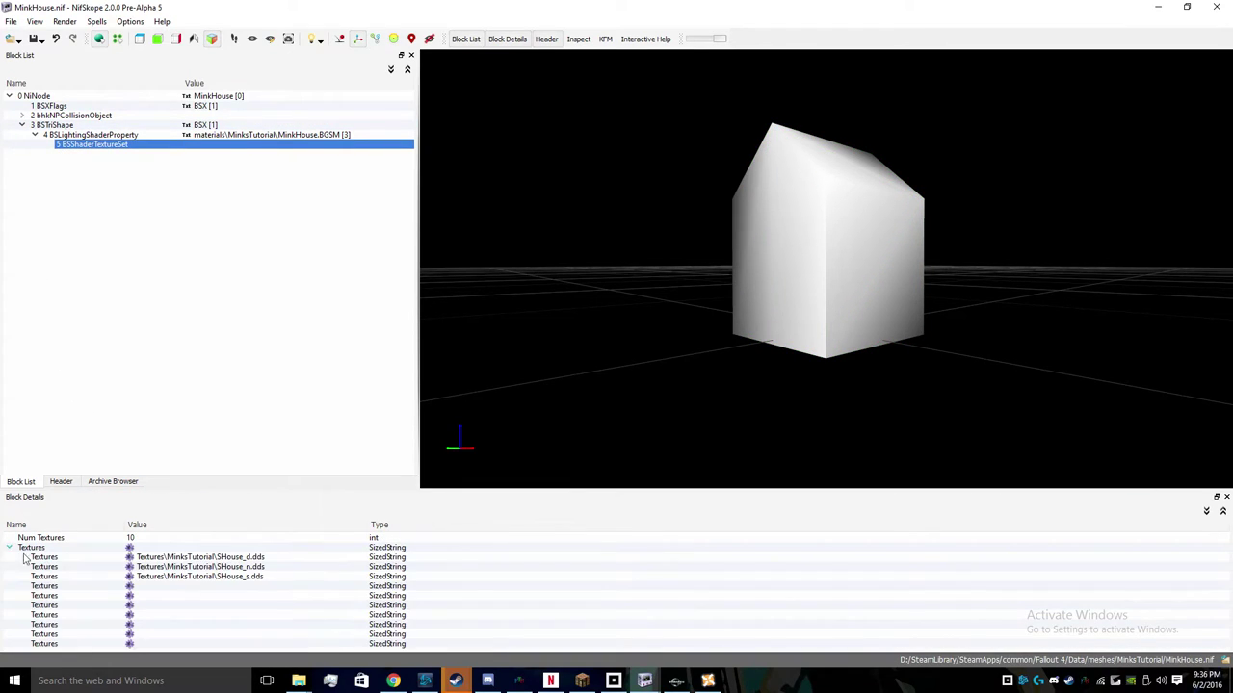
{"action": "left_click", "coordinate": [169, 559]}
{"action": "left_click", "coordinate": [178, 576]}
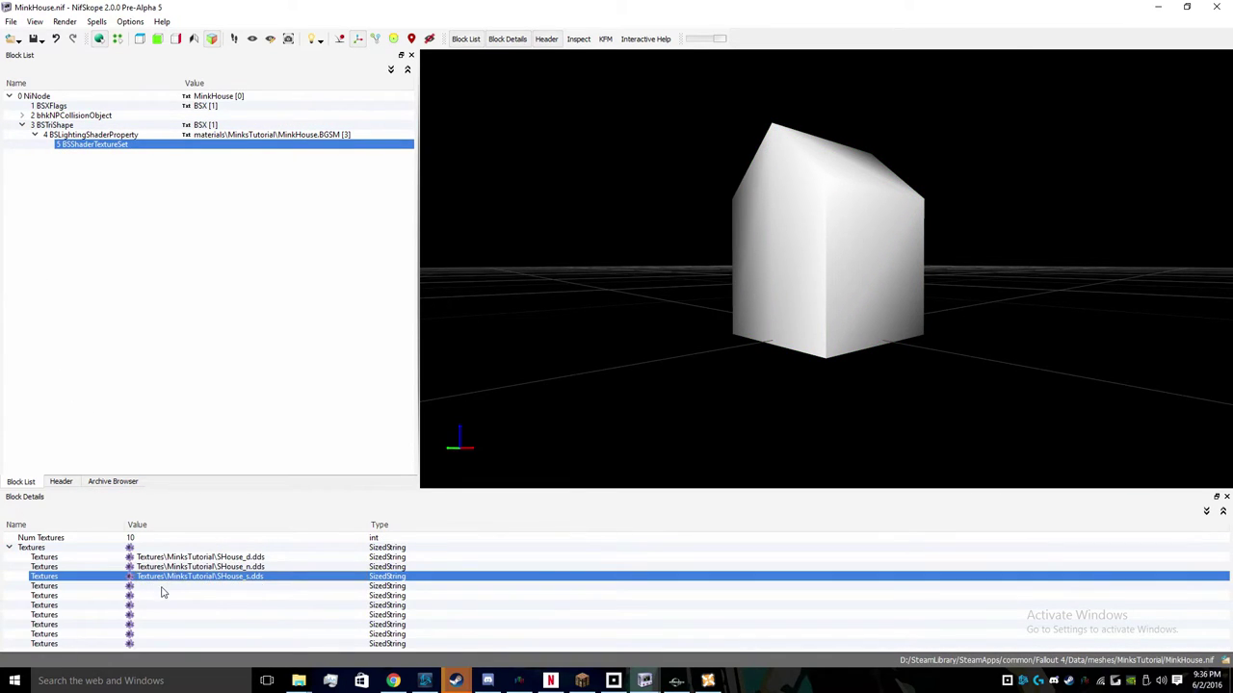
{"action": "left_click", "coordinate": [149, 636]}
- Minimize NifSkope and launch Fallout 4 through F4SE from Nexus Mod Manager
{"action": "left_click", "coordinate": [1158, 7]}
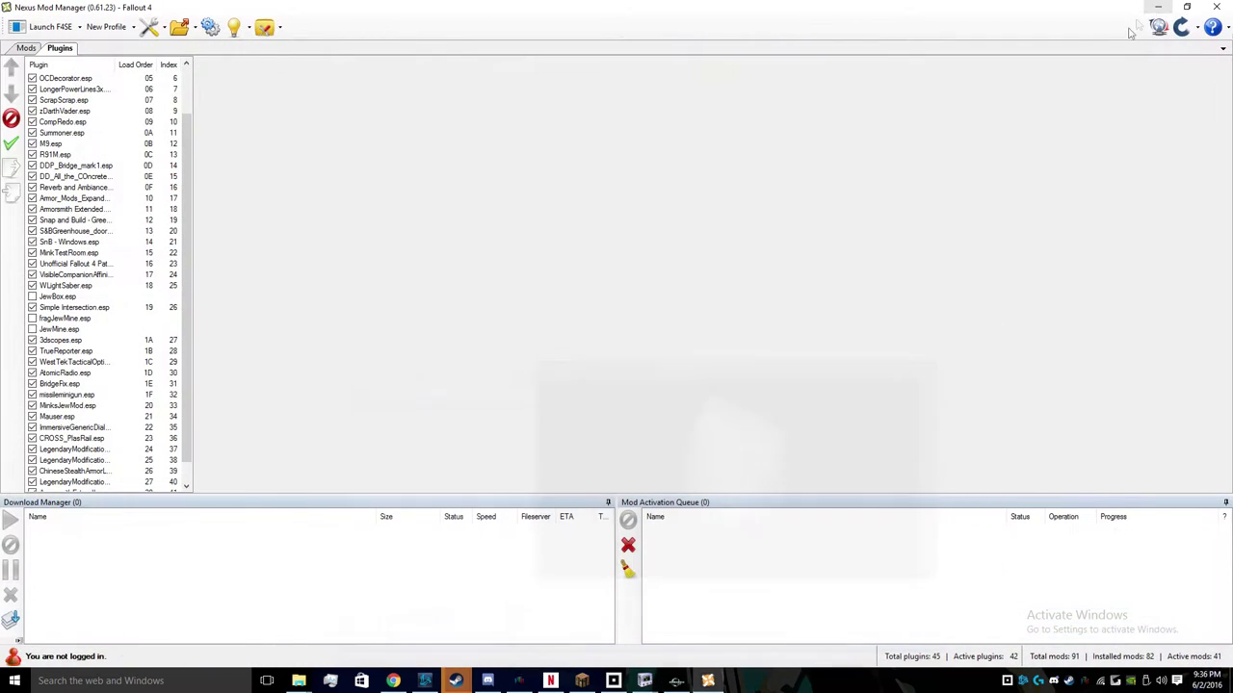
{"action": "scroll", "coordinate": [189, 337], "scroll_direction": "down", "scroll_amount": 1}
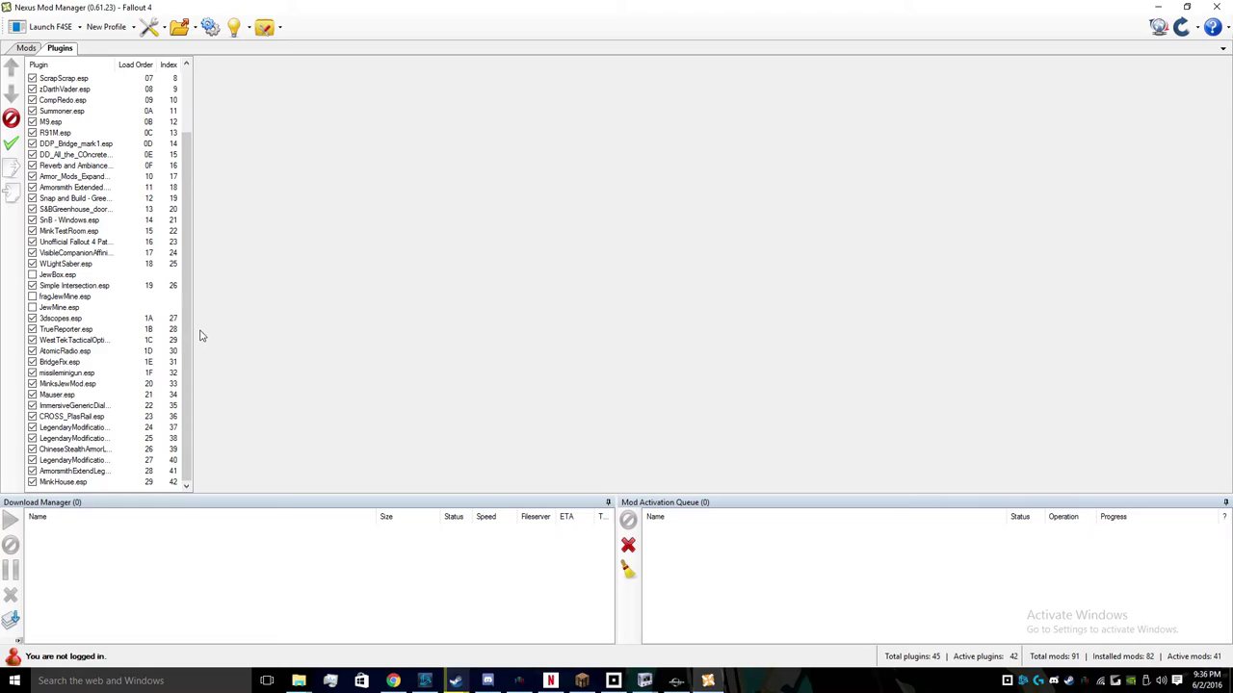
{"action": "left_click", "coordinate": [50, 33]}
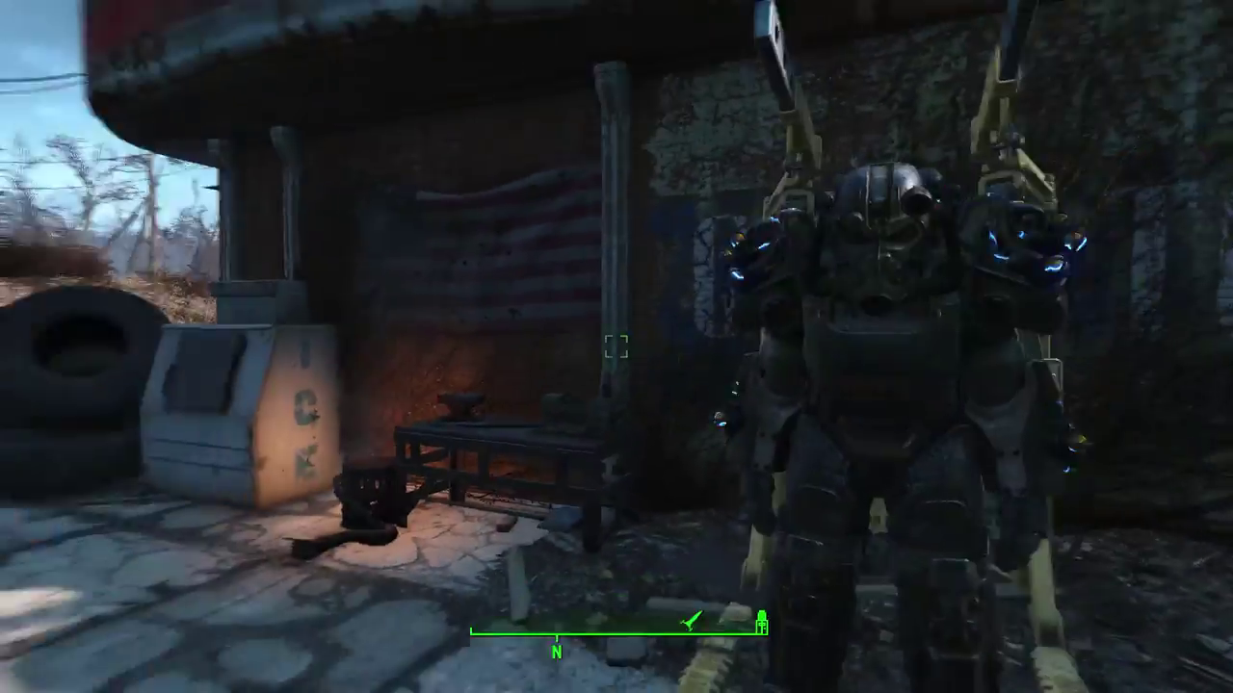
- Switch to third-person, walk out to the road past Red Rocket, and open the console
{"action": "key", "text": "v"}
{"action": "key", "text": "w"}
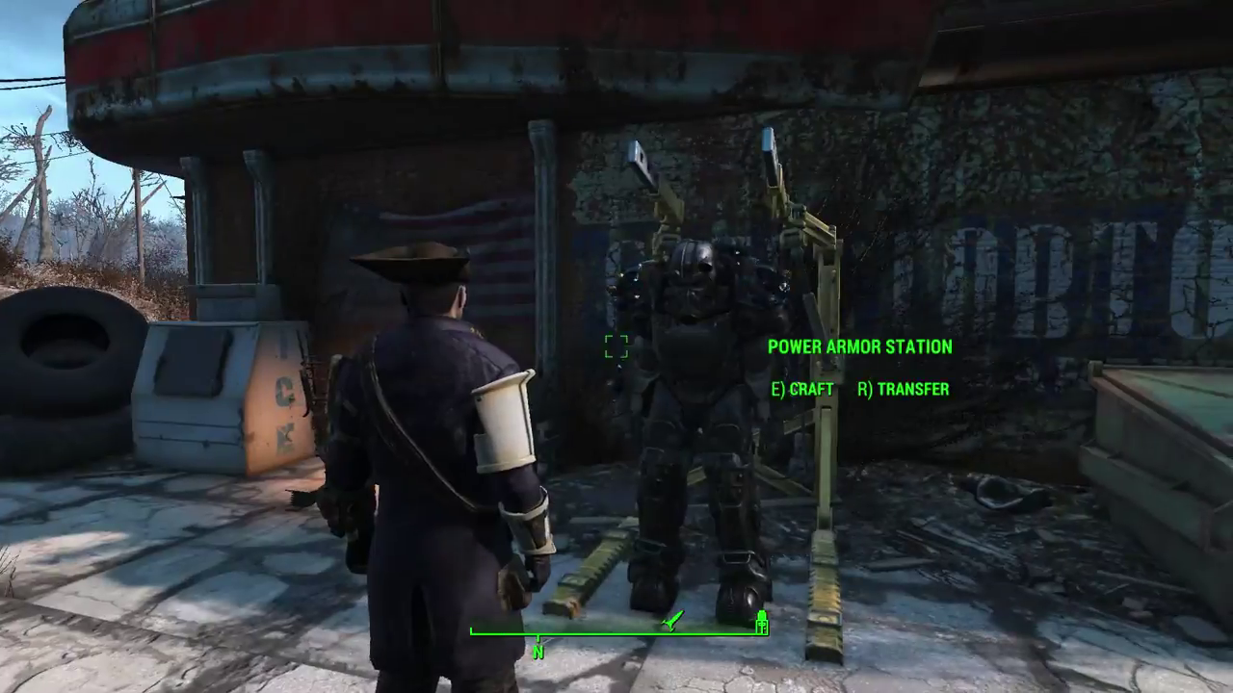
{"action": "key", "text": "w"}
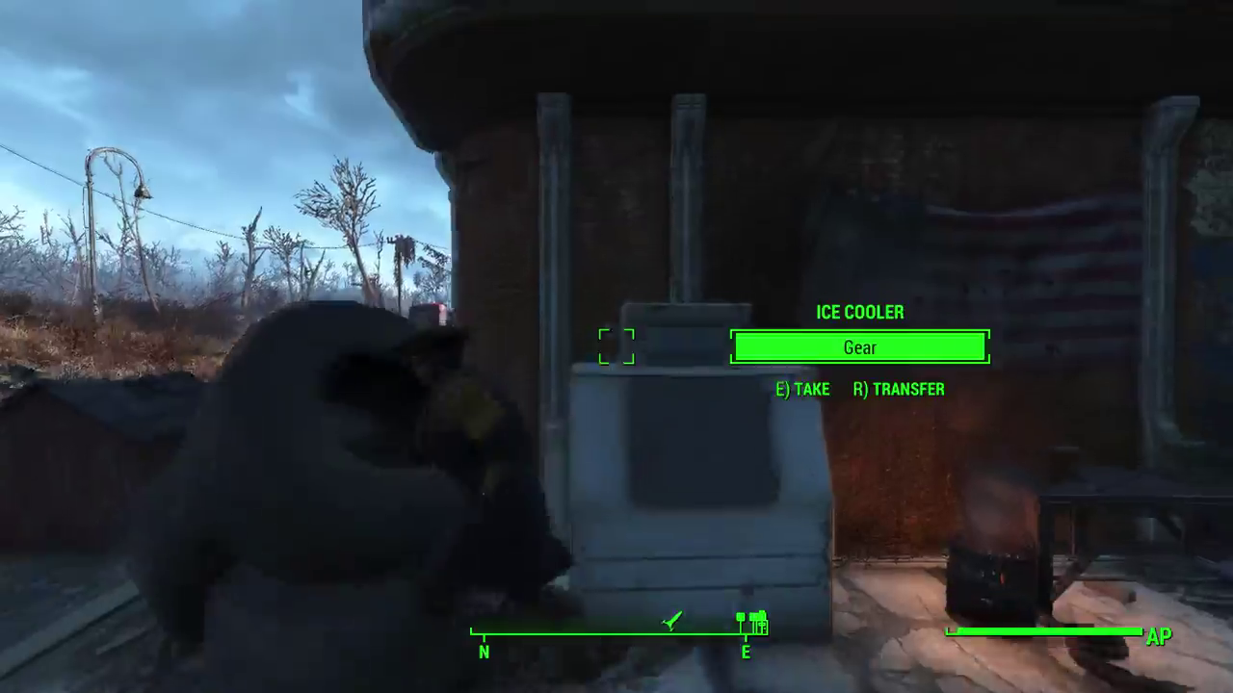
{"action": "key", "text": "w"}
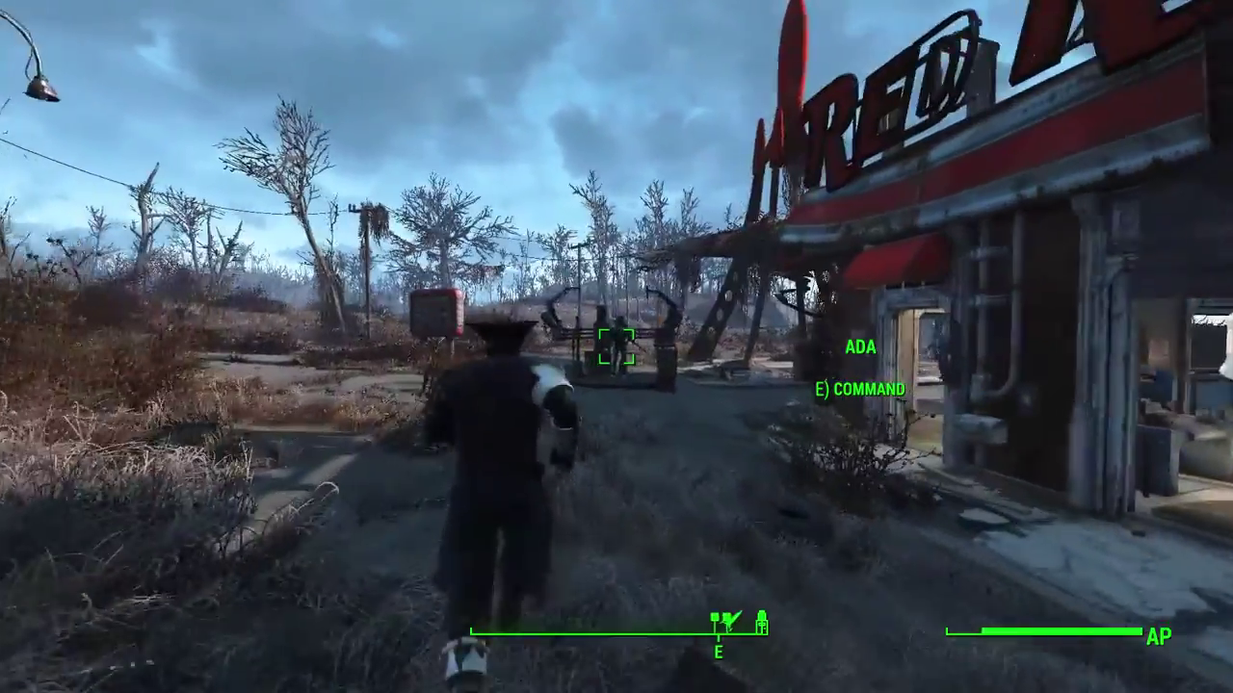
{"action": "key", "text": "w"}
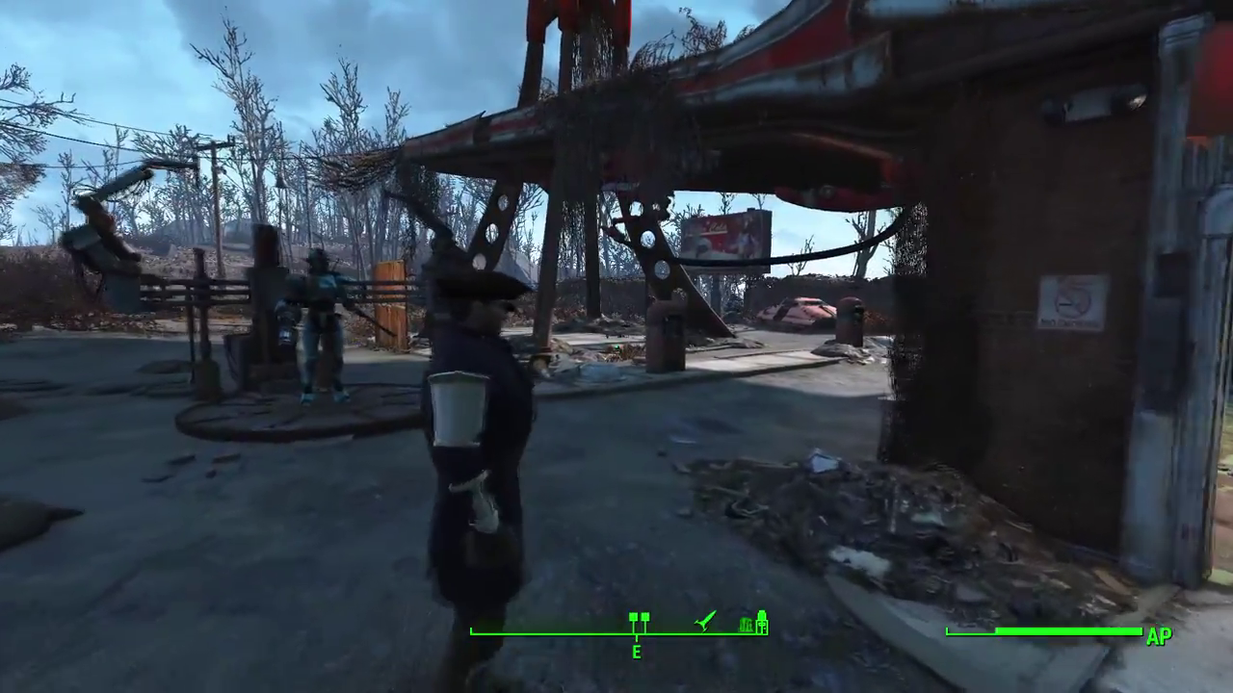
{"action": "key", "text": "grave"}
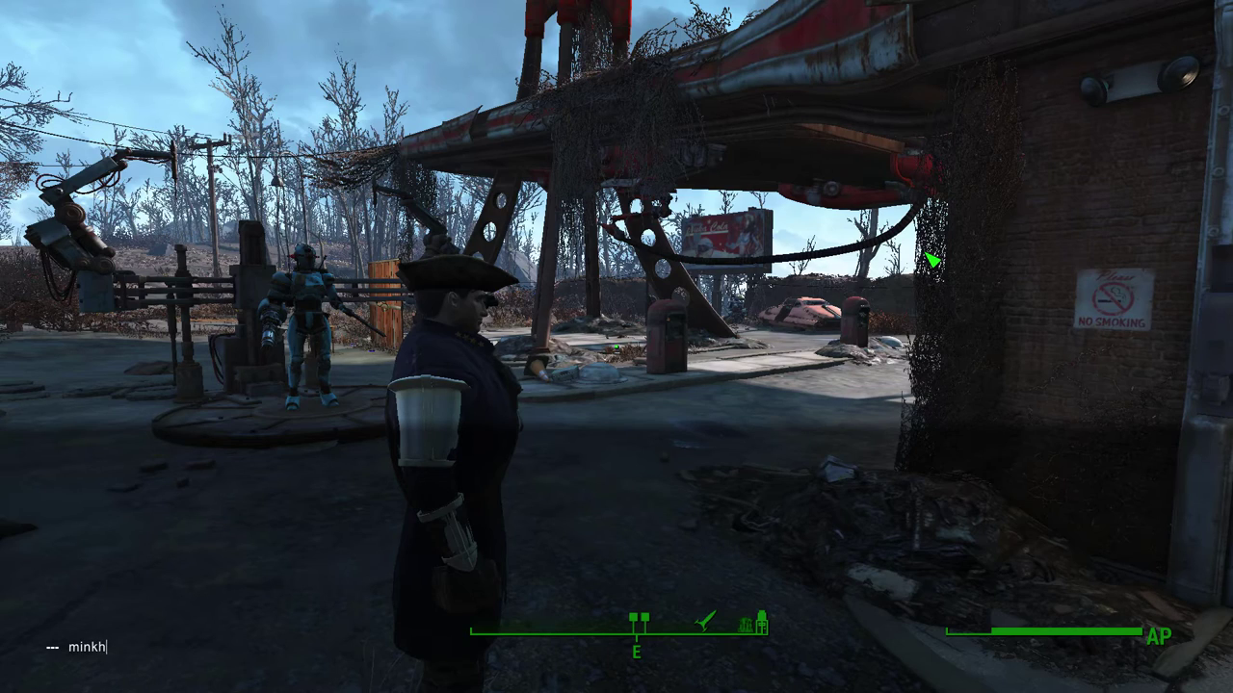
- Run help mink with filters 5, 3 and others to find the Minkhouse form ID 29000F9A
{"action": "key", "text": "BackSpace"}
{"action": "key", "text": "BackSpace"}
{"action": "key", "text": "BackSpace"}
{"action": "type", "text": "mink 5"}
{"action": "key", "text": "Return"}
{"action": "key", "text": "Up"}
{"action": "key", "text": "BackSpace"}
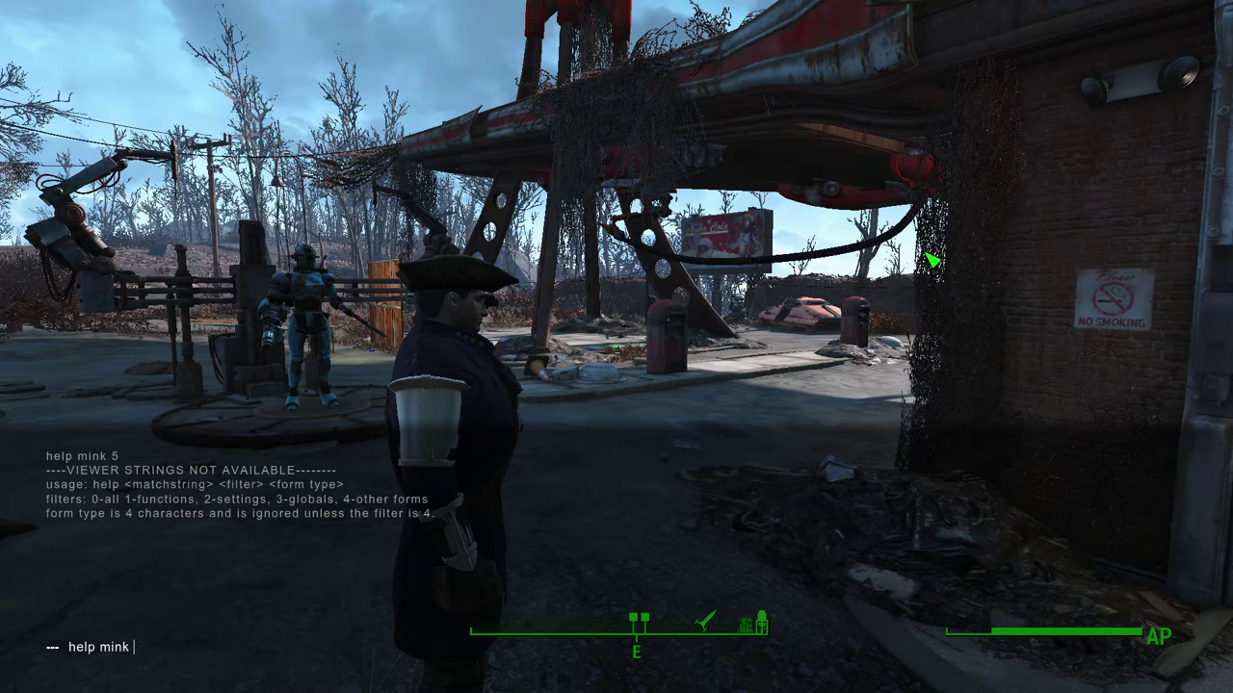
{"action": "type", "text": "3"}
{"action": "key", "text": "Return"}
{"action": "key", "text": "Up"}
{"action": "key", "text": "BackSpace"}
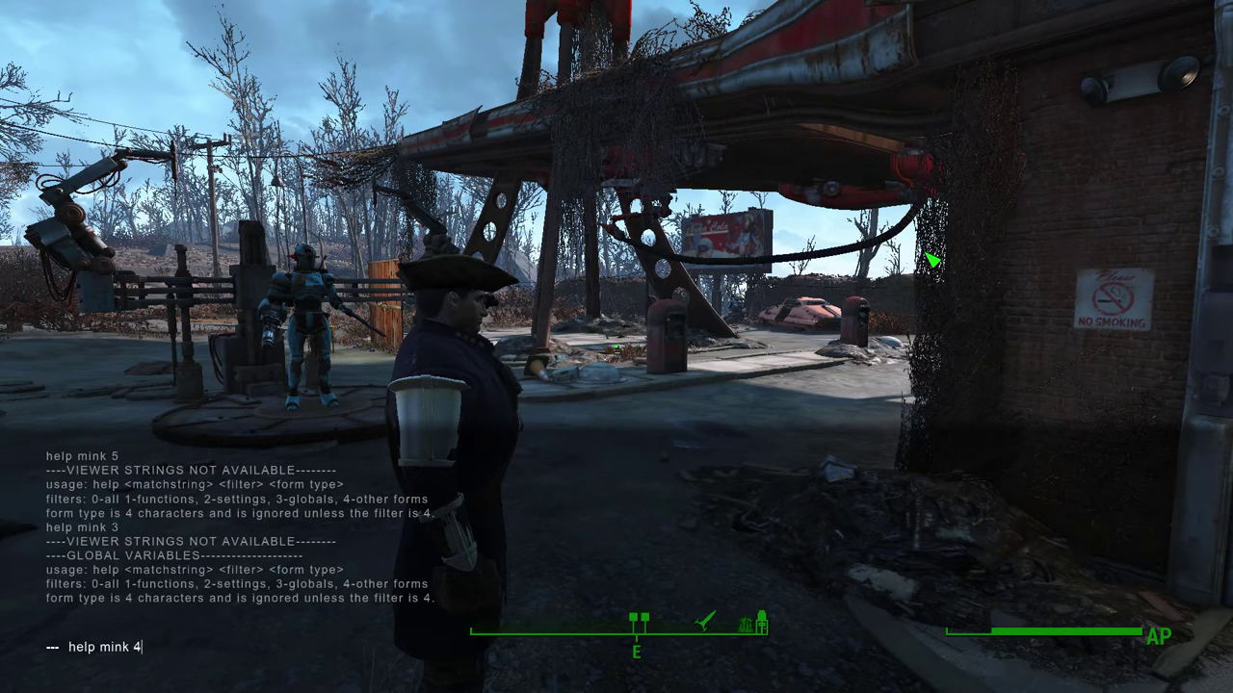
{"action": "key", "text": "Return"}
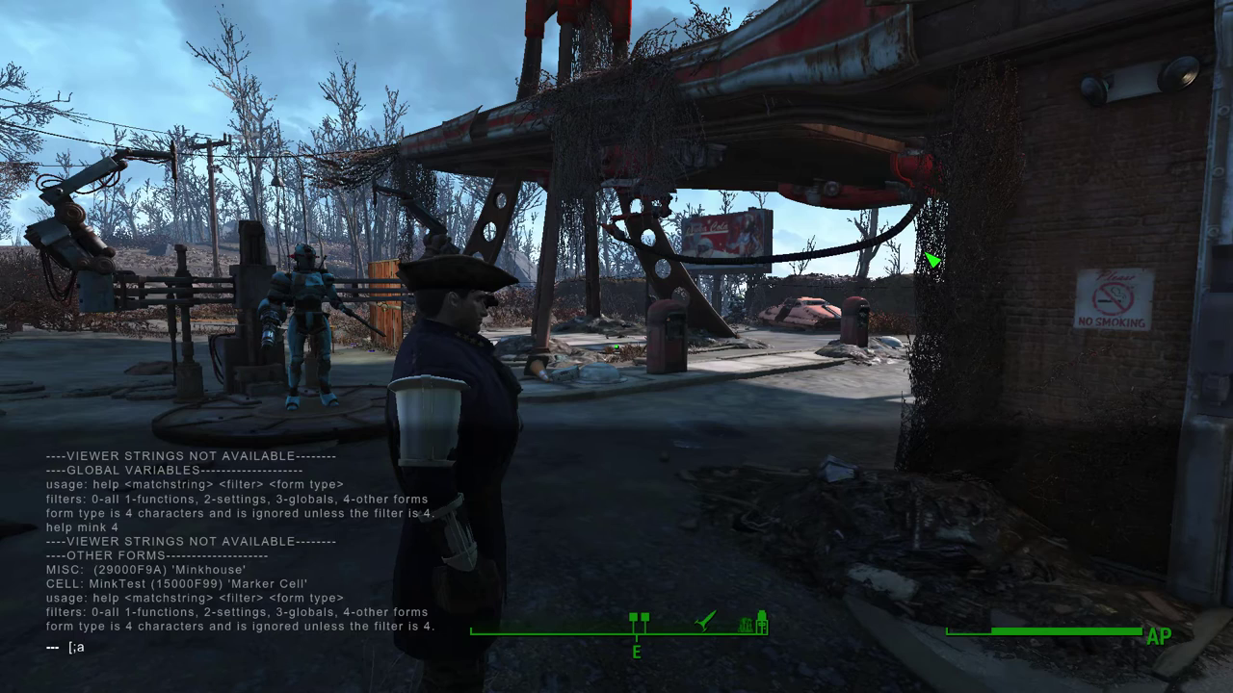
- Add one Minkhouse with player.additem 29000f9A 1, then close the console and open the Pip-Boy
{"action": "key", "text": "BackSpace"}
{"action": "key", "text": "BackSpace"}
{"action": "type", "text": "playe"}
{"action": "key", "text": "BackSpace"}
{"action": "type", "text": "yer.additem"}
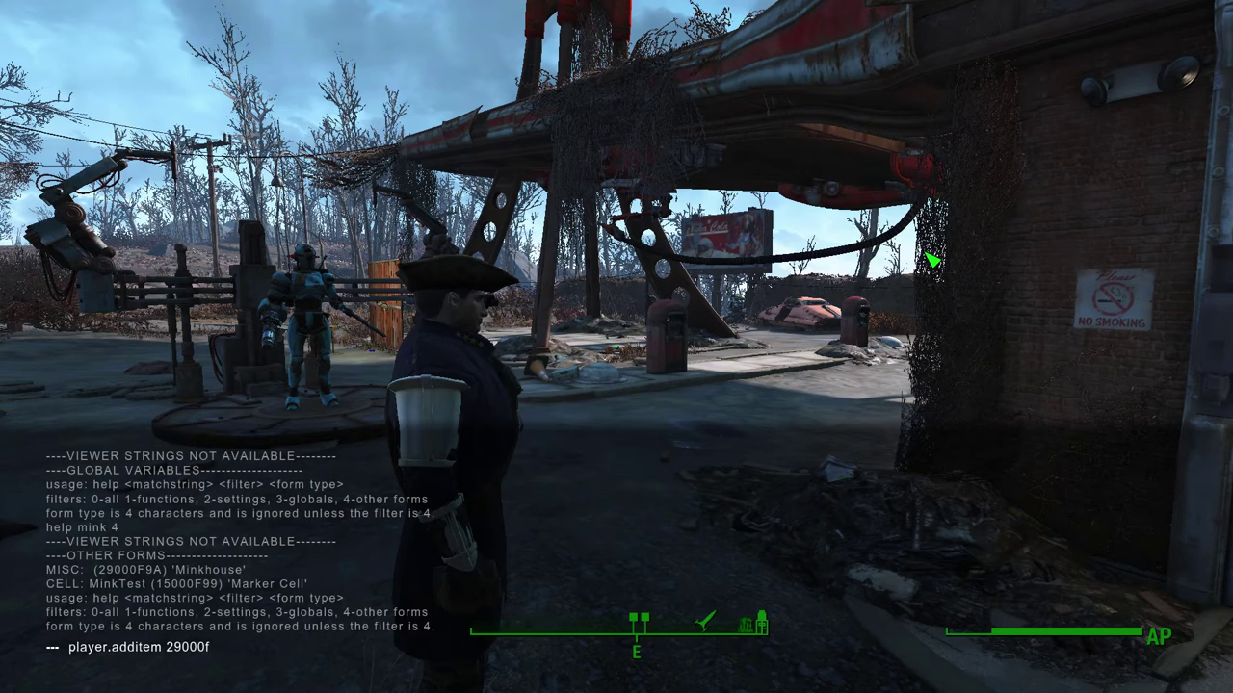
{"action": "type", "text": "29000f9A 1"}
{"action": "key", "text": "Return"}
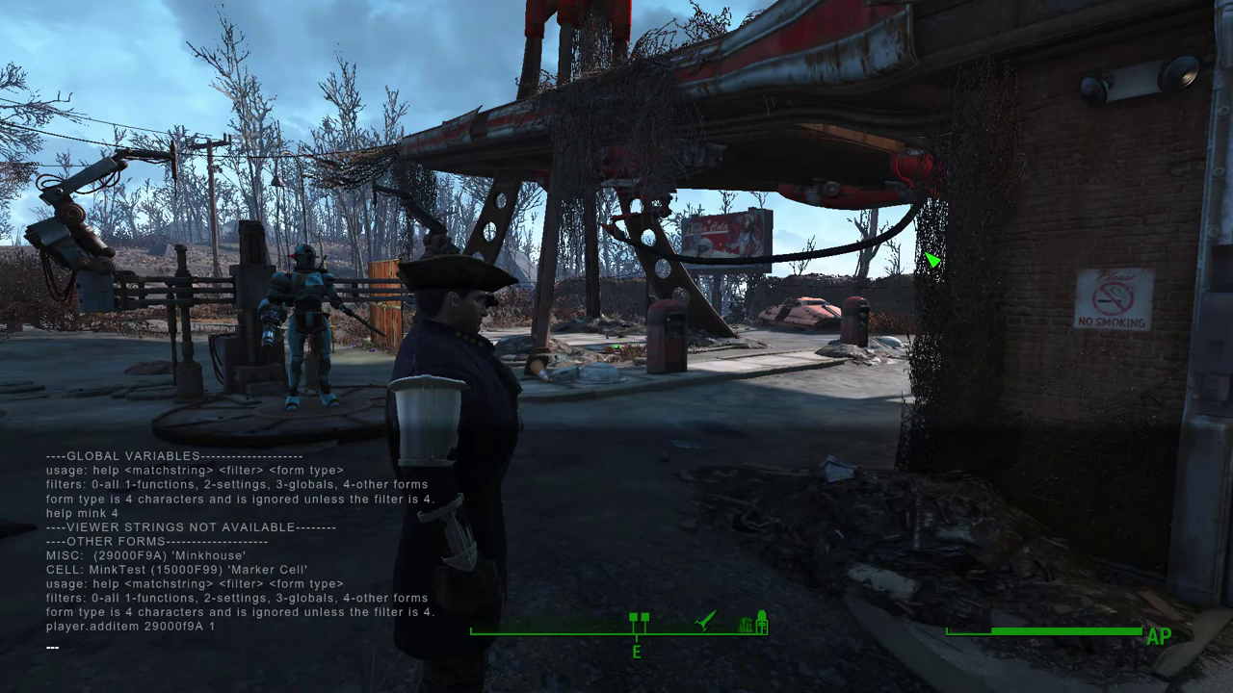
{"action": "key", "text": "grave"}
{"action": "key", "text": "Tab"}
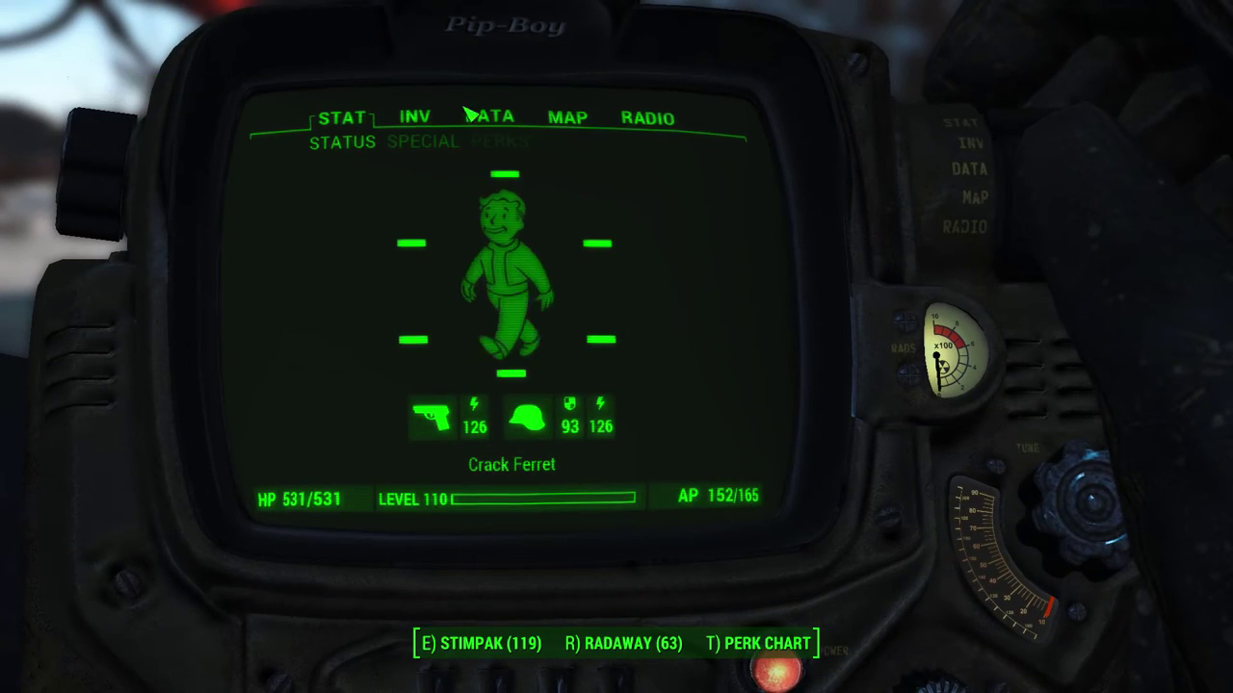
- Page through the Pip-Boy's Weapons, Apparel, Aid and Misc inventory lists
{"action": "left_click", "coordinate": [429, 117]}
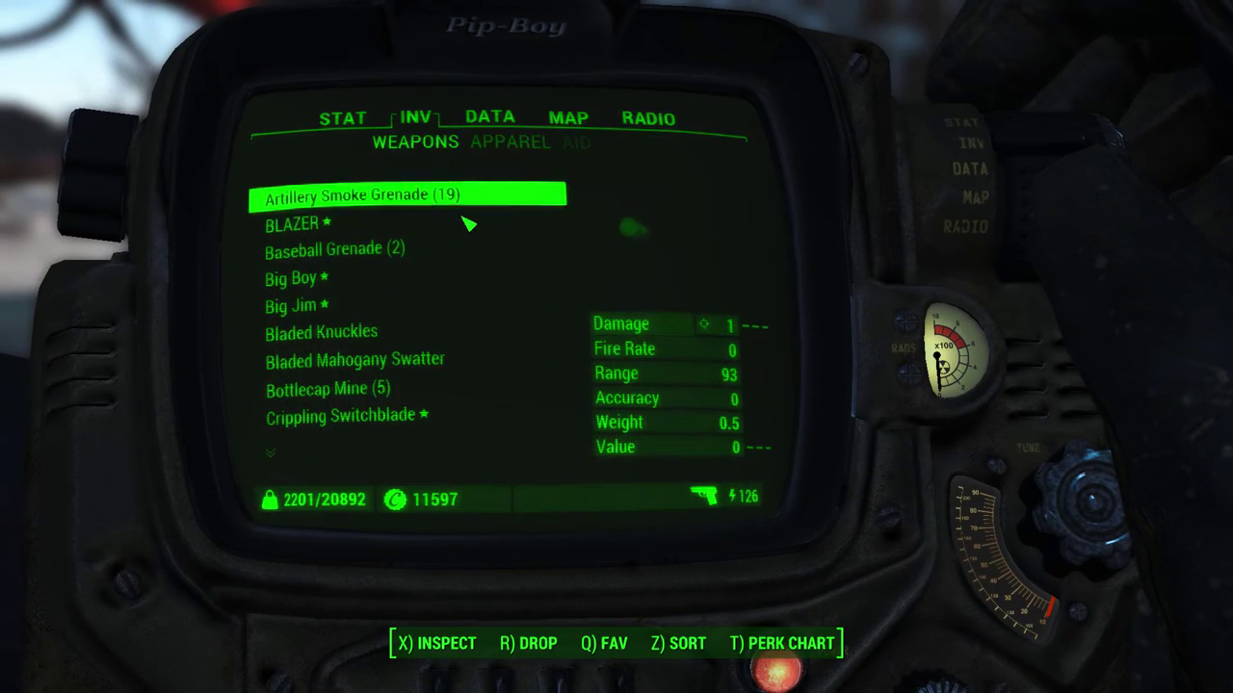
{"action": "scroll", "coordinate": [467, 223], "scroll_direction": "down", "scroll_amount": 11}
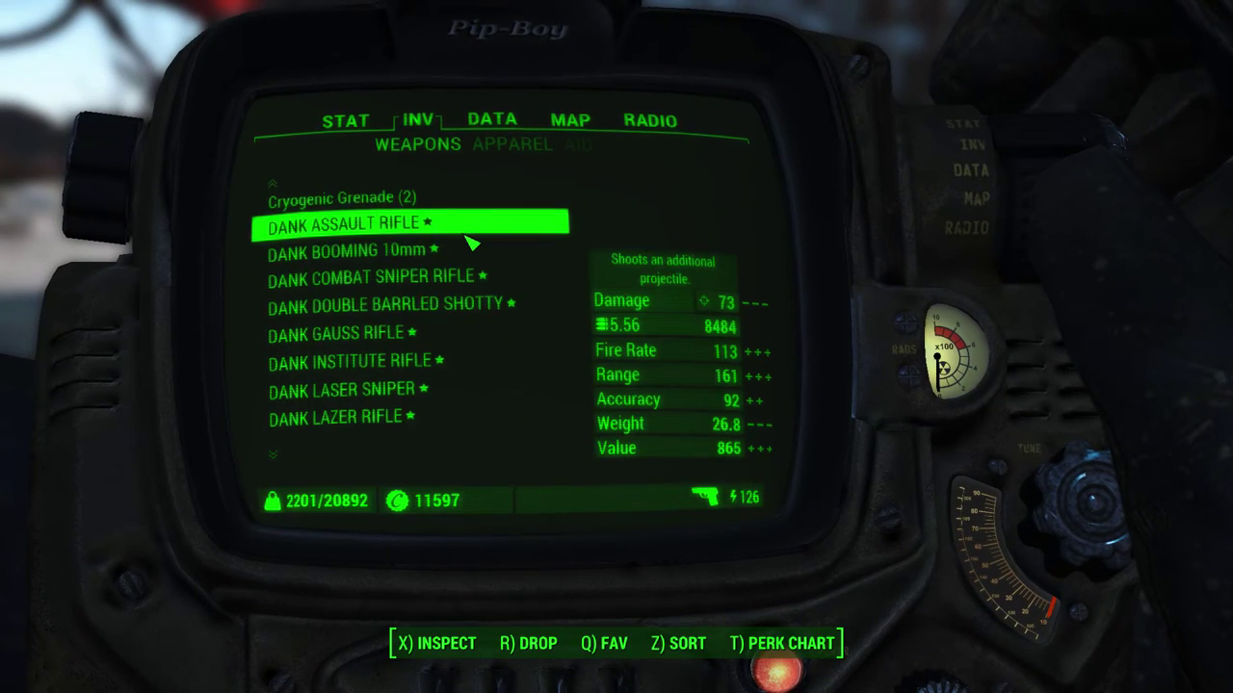
{"action": "scroll", "coordinate": [469, 246], "scroll_direction": "down", "scroll_amount": 15}
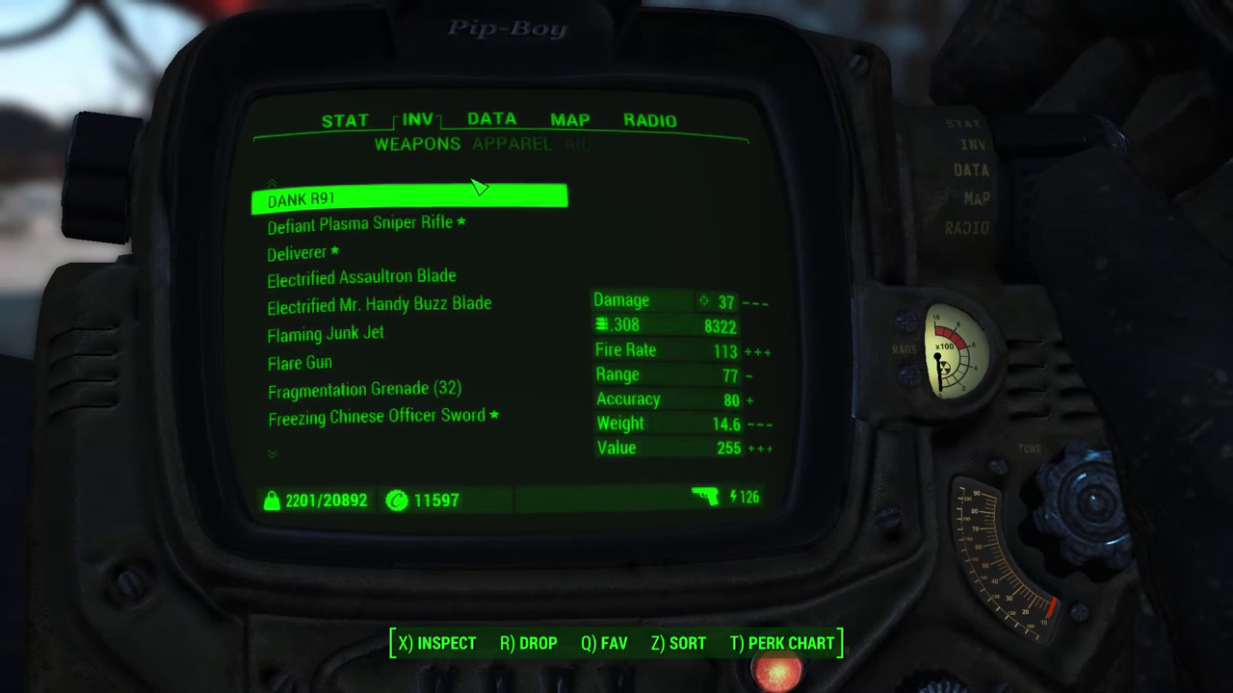
{"action": "left_click", "coordinate": [510, 153]}
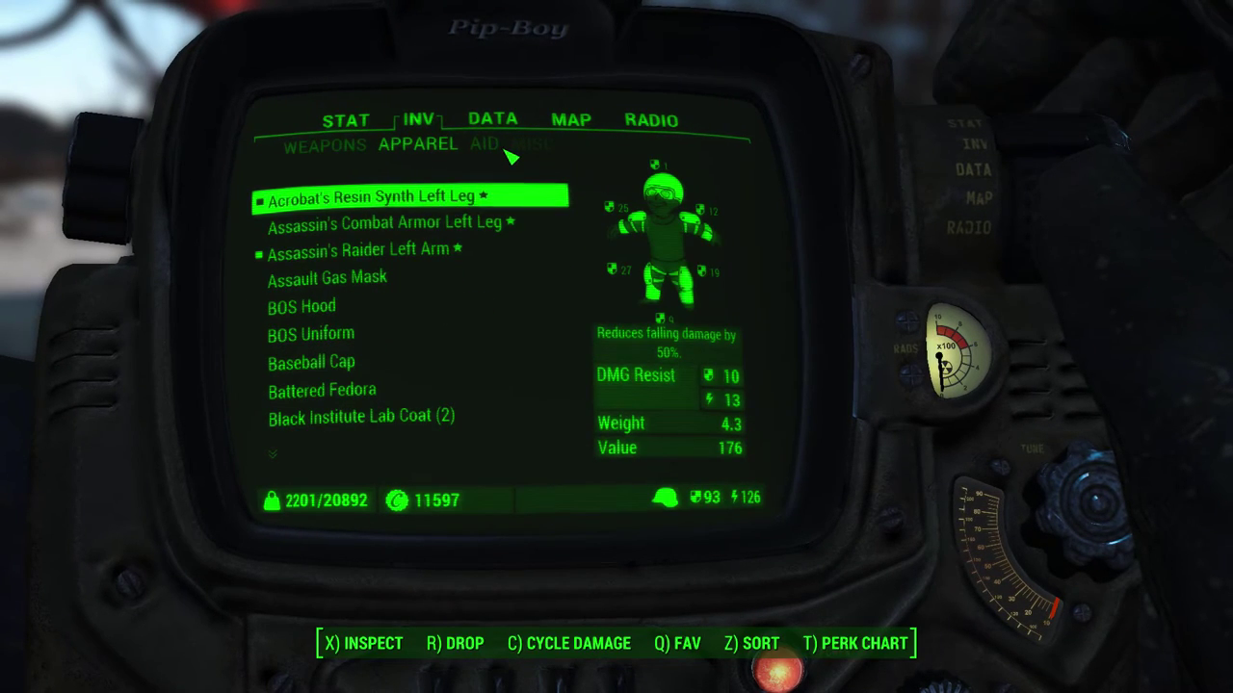
{"action": "left_click", "coordinate": [511, 156]}
{"action": "left_click", "coordinate": [495, 156]}
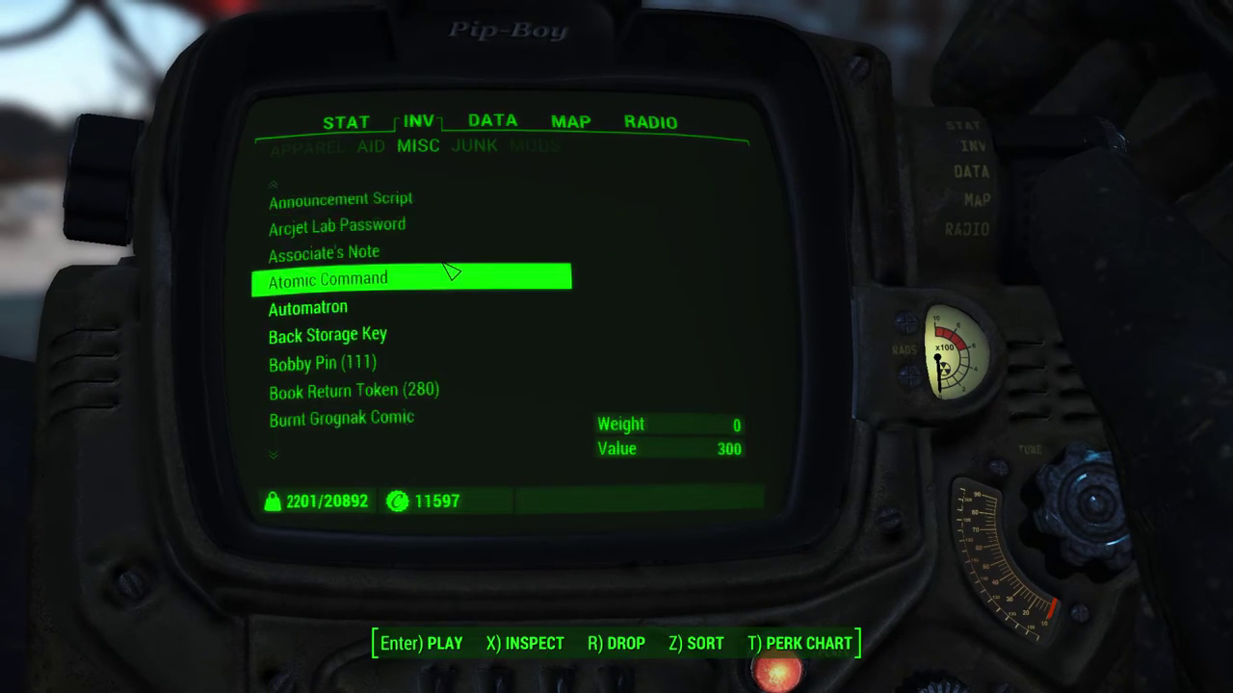
{"action": "scroll", "coordinate": [450, 273], "scroll_direction": "down", "scroll_amount": 13}
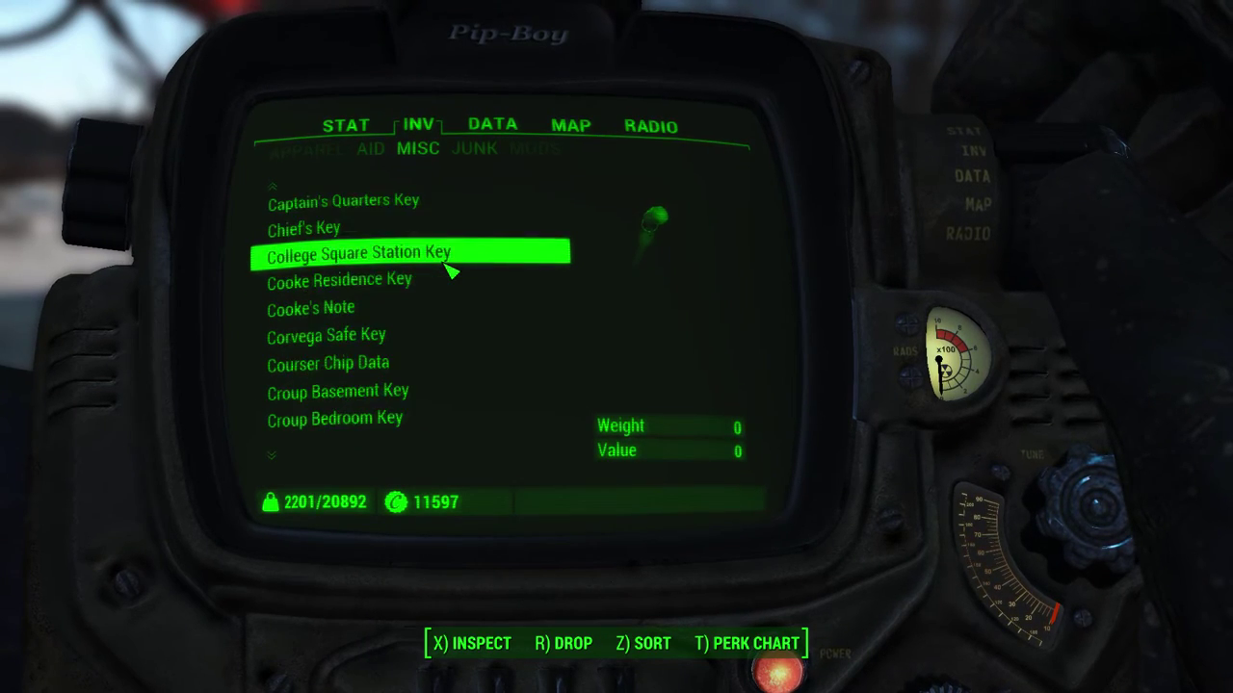
{"action": "scroll", "coordinate": [449, 273], "scroll_direction": "down", "scroll_amount": 11}
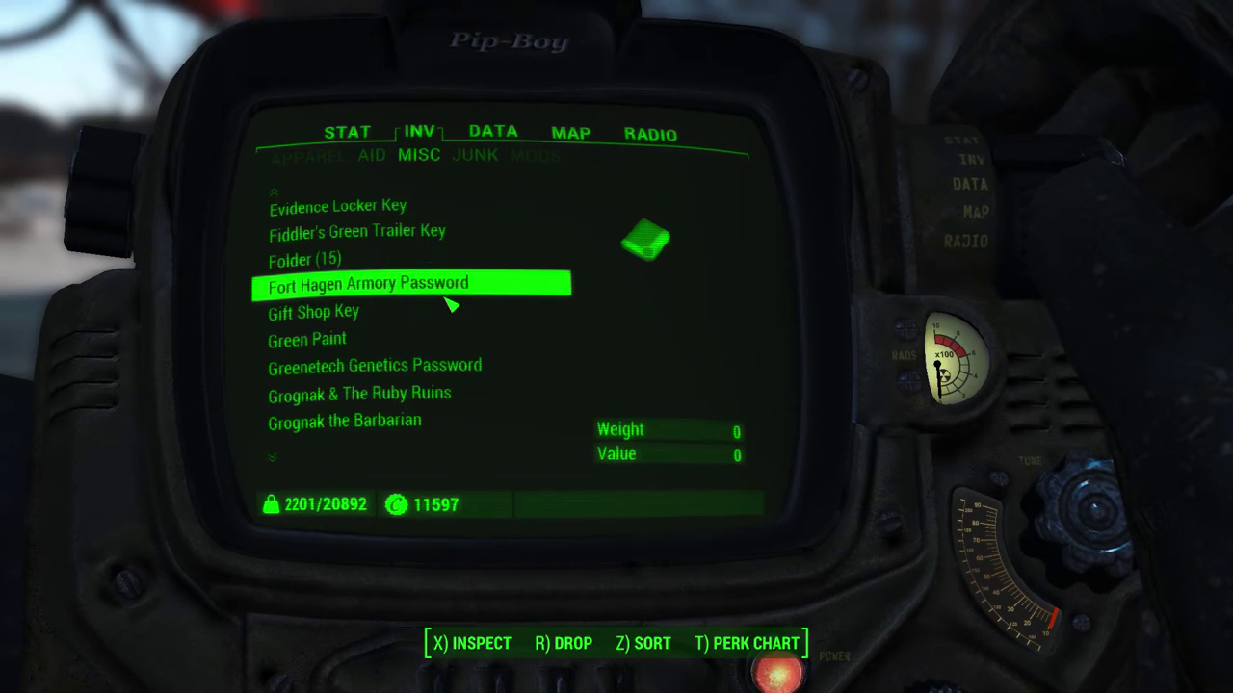
{"action": "scroll", "coordinate": [451, 304], "scroll_direction": "down", "scroll_amount": 7}
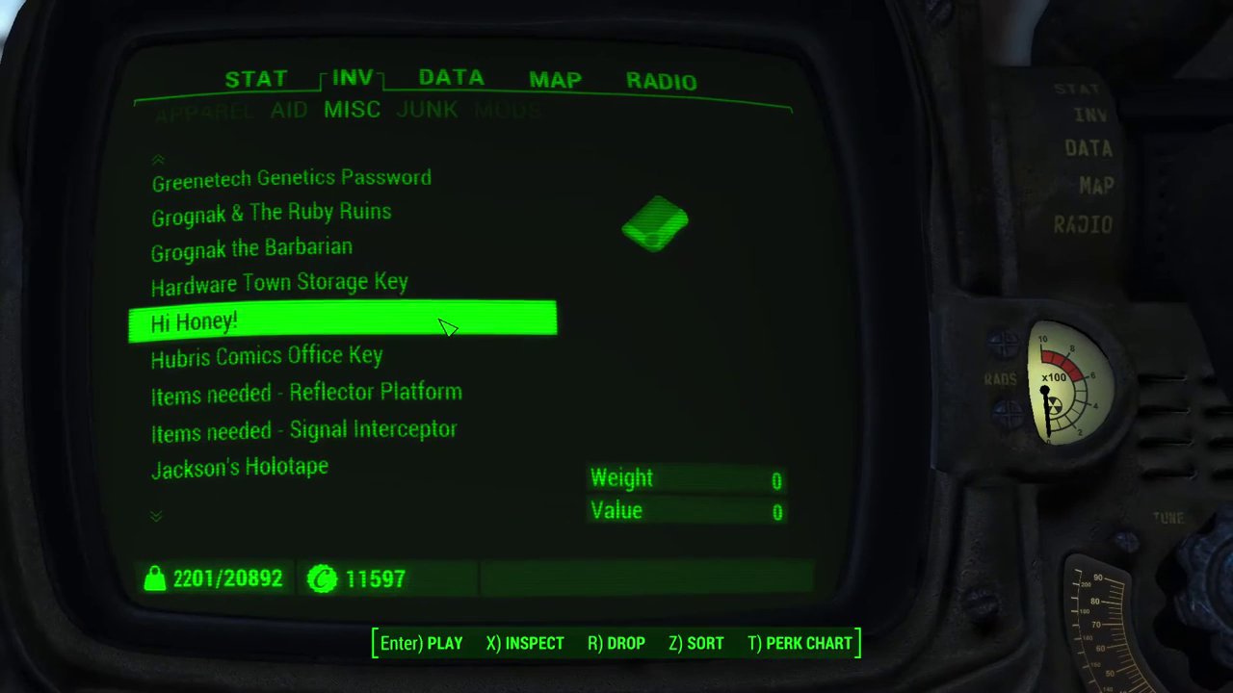
{"action": "scroll", "coordinate": [448, 327], "scroll_direction": "down", "scroll_amount": 8}
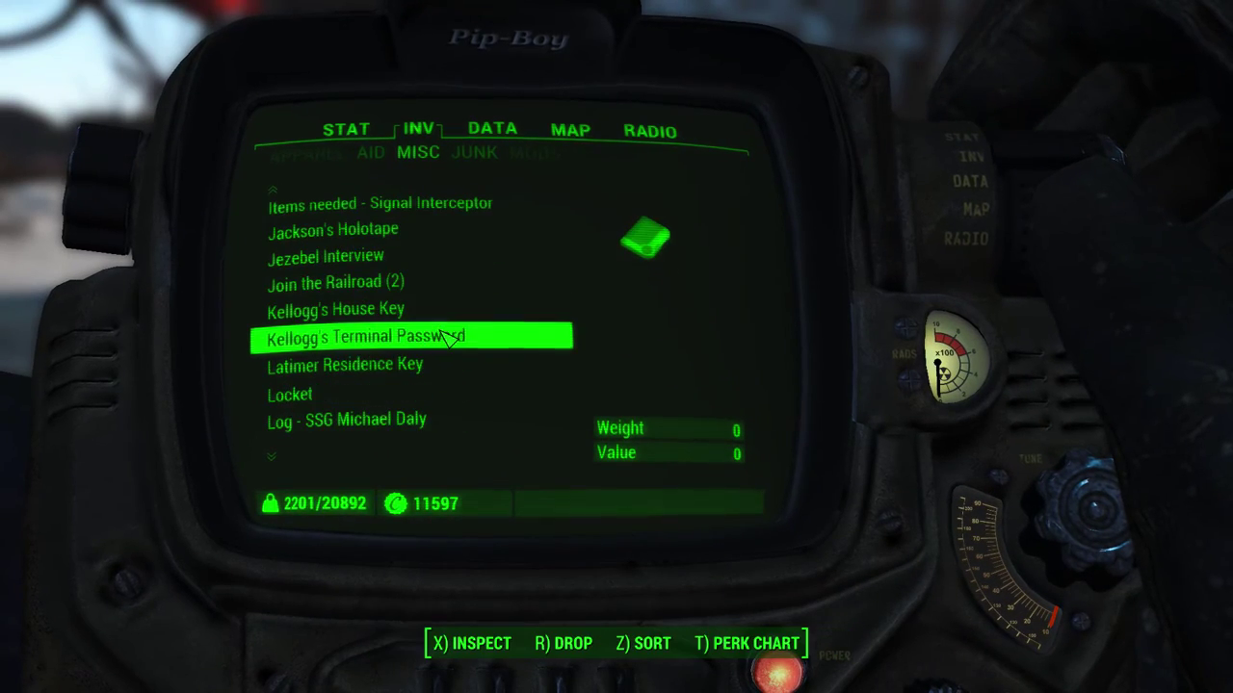
{"action": "scroll", "coordinate": [448, 337], "scroll_direction": "down", "scroll_amount": 7}
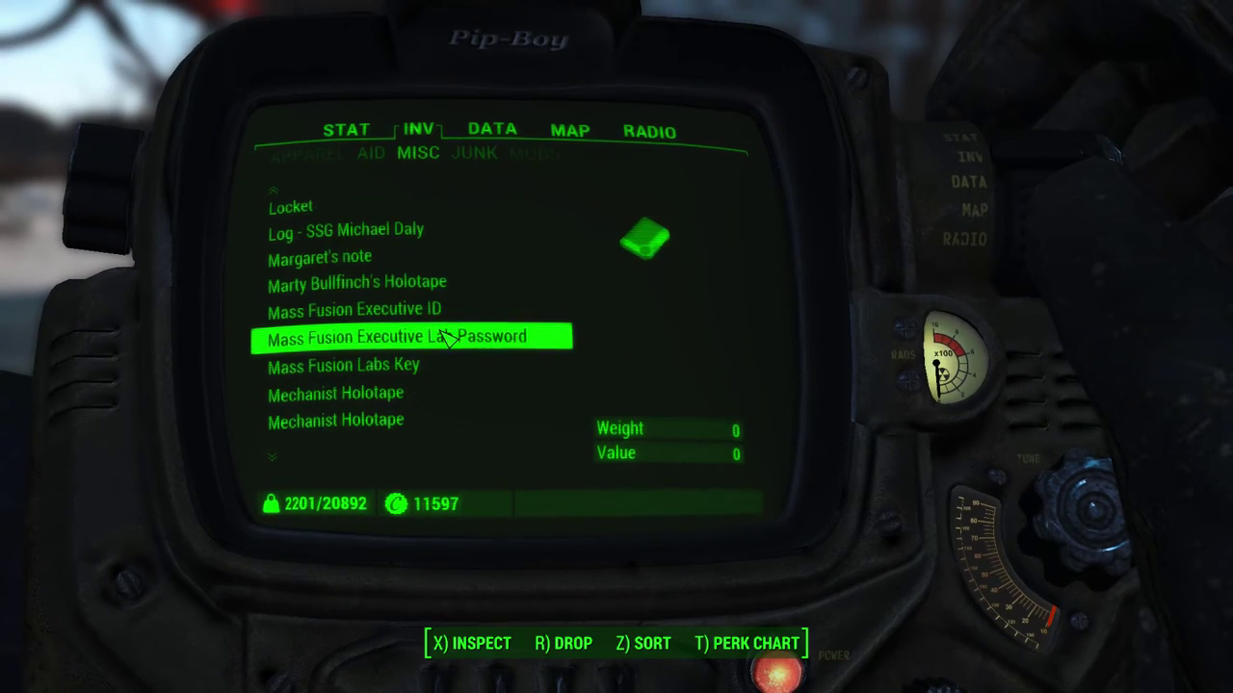
{"action": "scroll", "coordinate": [448, 337], "scroll_direction": "down", "scroll_amount": 7}
{"action": "scroll", "coordinate": [448, 335], "scroll_direction": "up", "scroll_amount": 4}
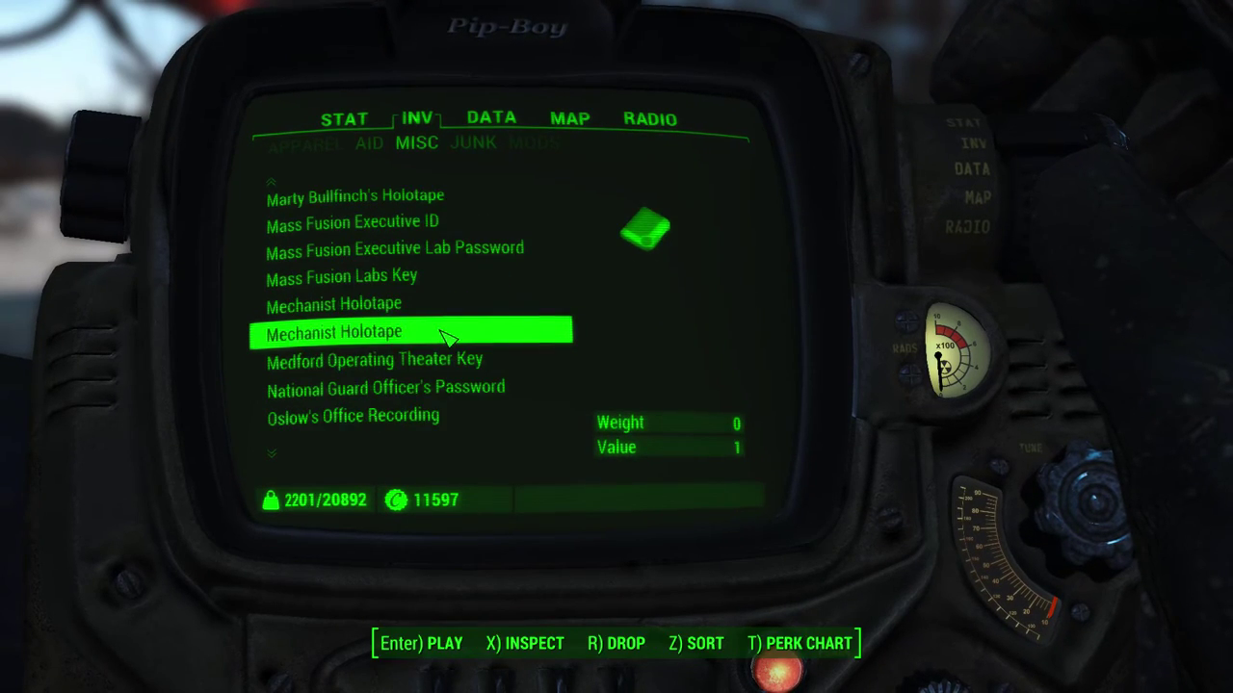
{"action": "scroll", "coordinate": [448, 335], "scroll_direction": "up", "scroll_amount": 5}
{"action": "scroll", "coordinate": [448, 337], "scroll_direction": "down", "scroll_amount": 7}
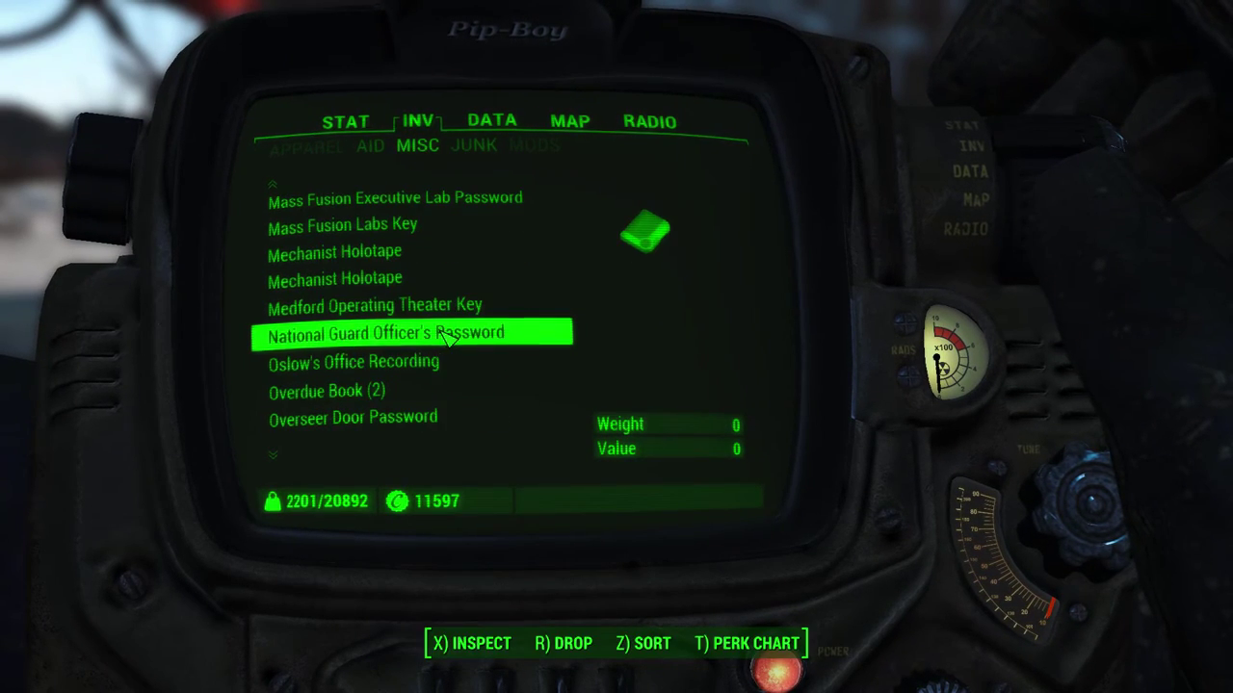
- Scroll the Junk list to Minkhouse, showing Rubber and Steel components, weight 1.5, value 444
{"action": "left_click", "coordinate": [477, 147]}
{"action": "scroll", "coordinate": [461, 273], "scroll_direction": "down", "scroll_amount": 3}
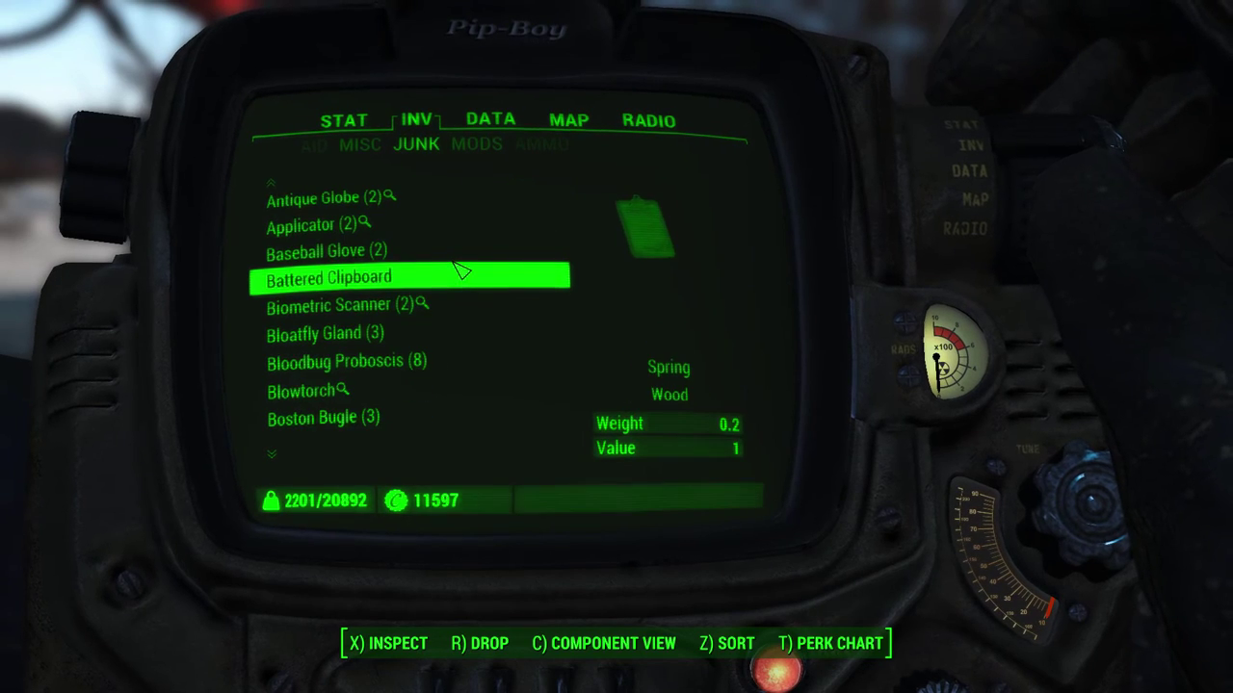
{"action": "scroll", "coordinate": [463, 277], "scroll_direction": "down", "scroll_amount": 9}
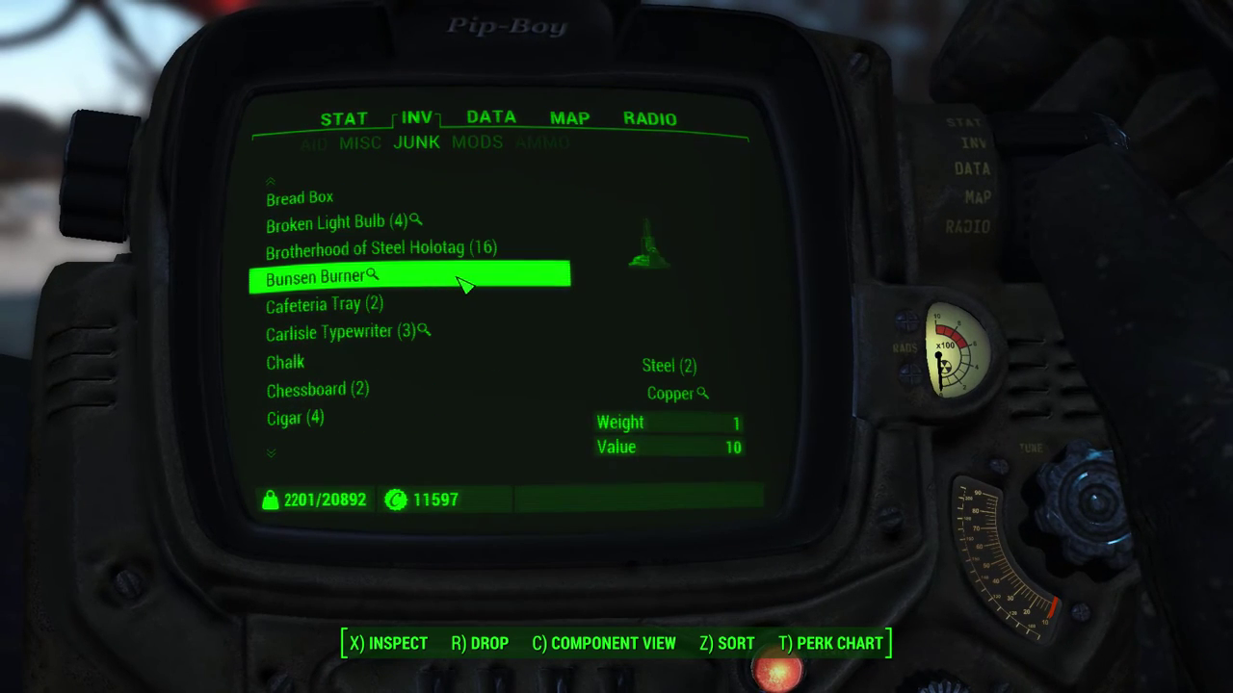
{"action": "scroll", "coordinate": [462, 281], "scroll_direction": "down", "scroll_amount": 11}
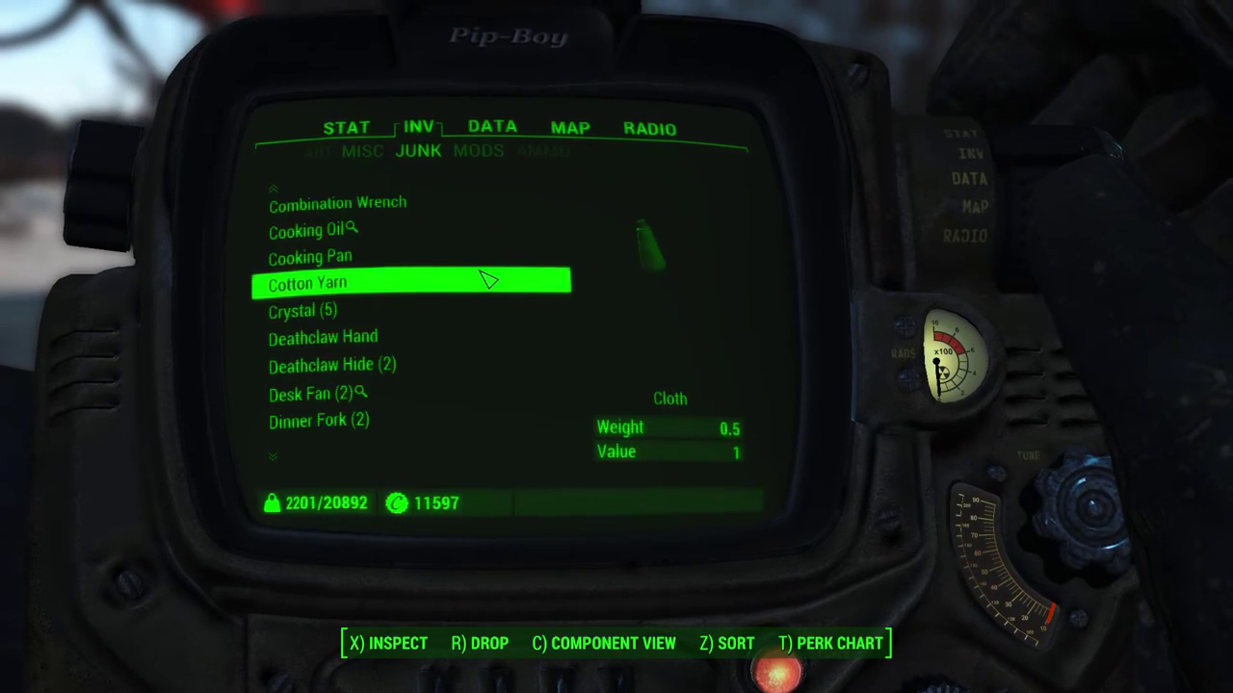
{"action": "scroll", "coordinate": [487, 280], "scroll_direction": "down", "scroll_amount": 11}
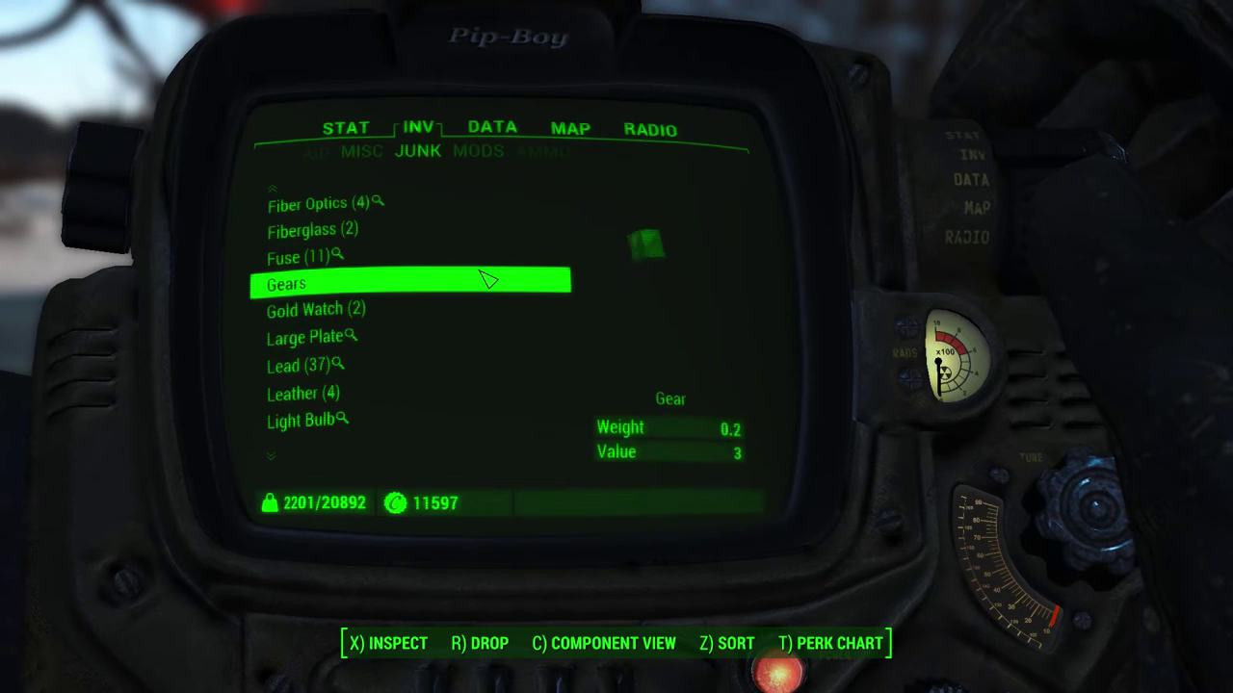
{"action": "scroll", "coordinate": [487, 279], "scroll_direction": "down", "scroll_amount": 9}
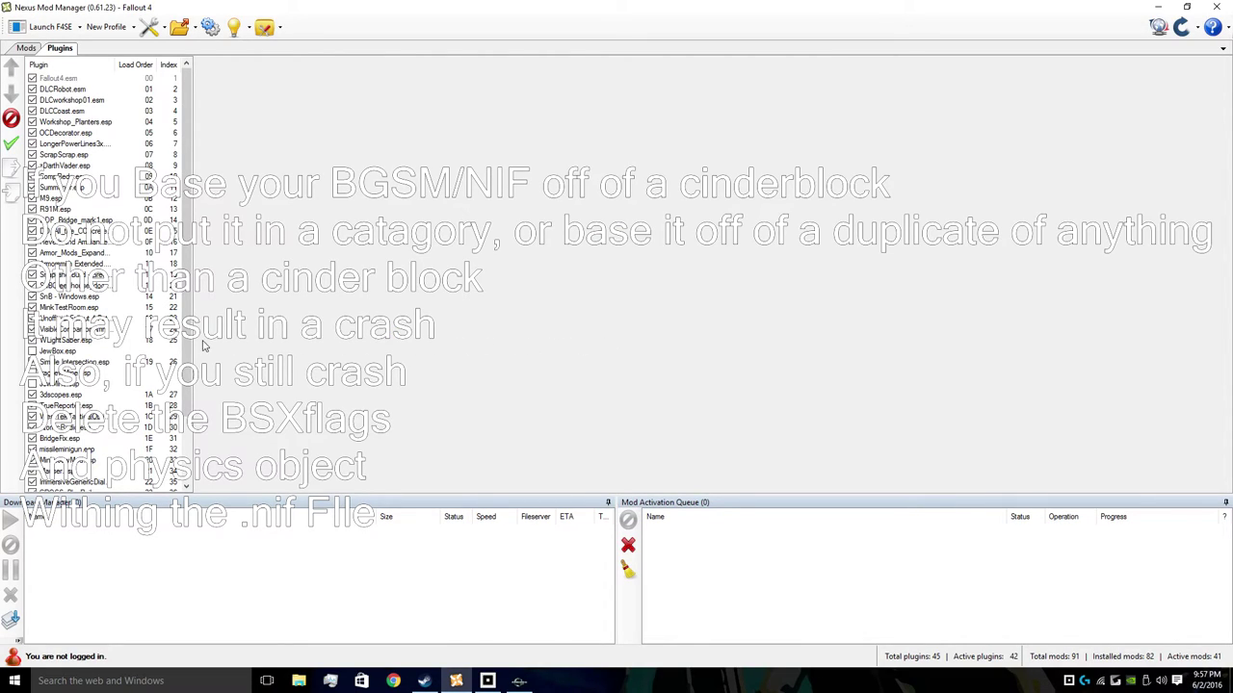
- Scroll the Plugins list to the bottom to confirm MinkHouse.esp is ticked last in the load order
{"action": "left_click_drag", "start_coordinate": [190, 351], "coordinate": [201, 438]}
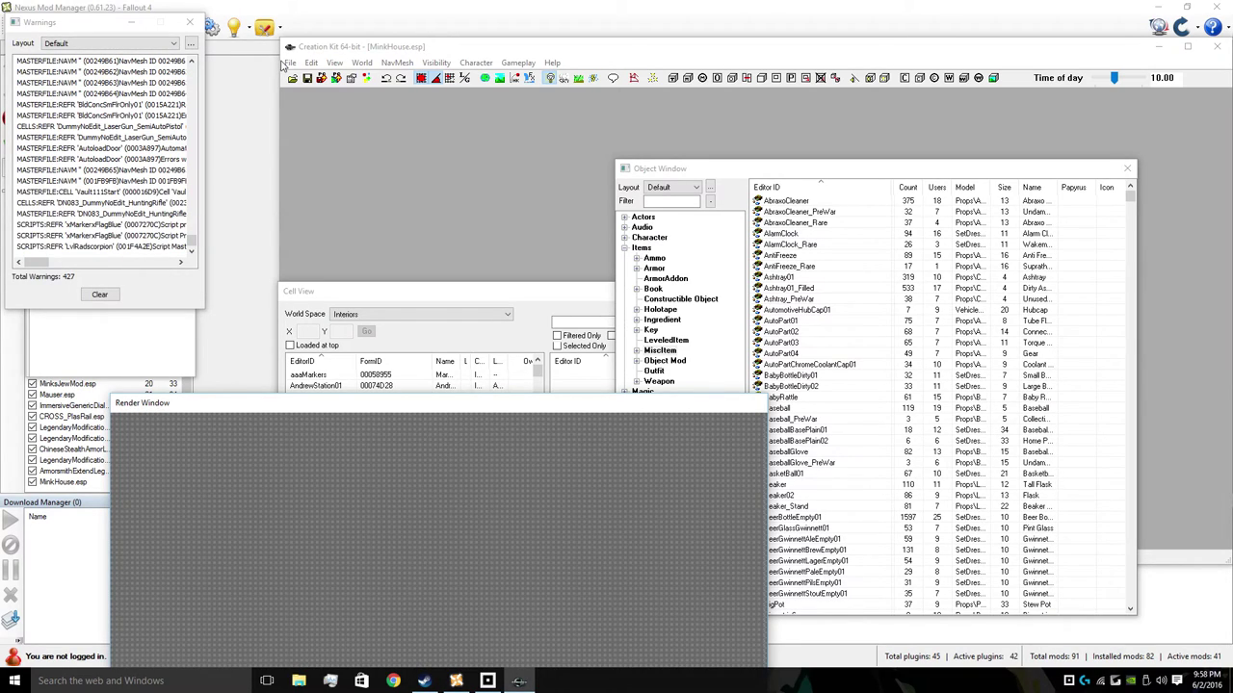
- Select the AutomotiveHubCap01 misc item, then list Weapon records in the Object Window and open the File menu
{"action": "left_click", "coordinate": [825, 312]}
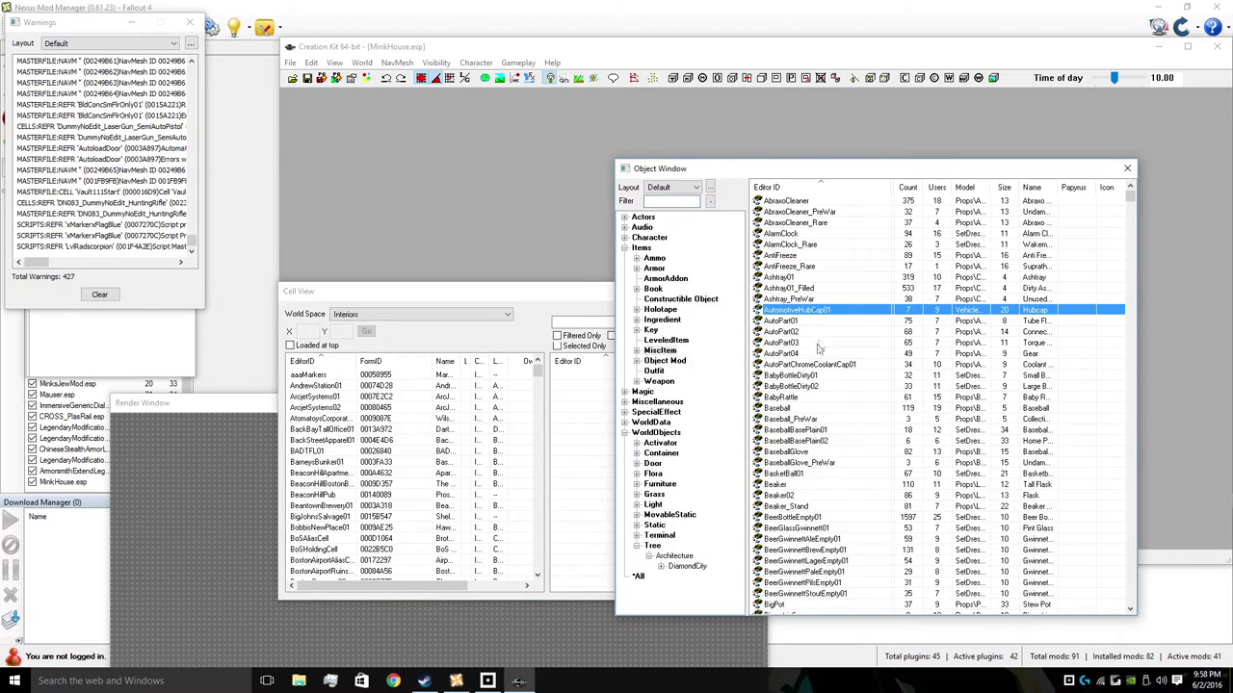
{"action": "left_click", "coordinate": [667, 542]}
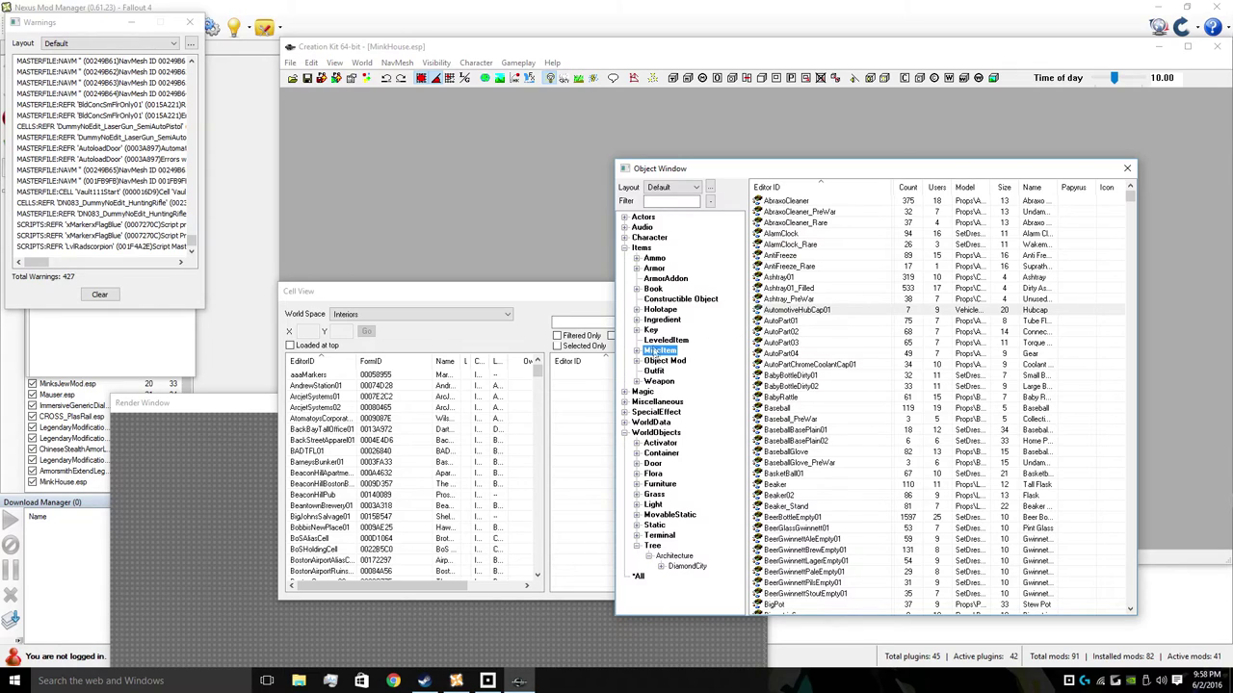
{"action": "left_click", "coordinate": [654, 383]}
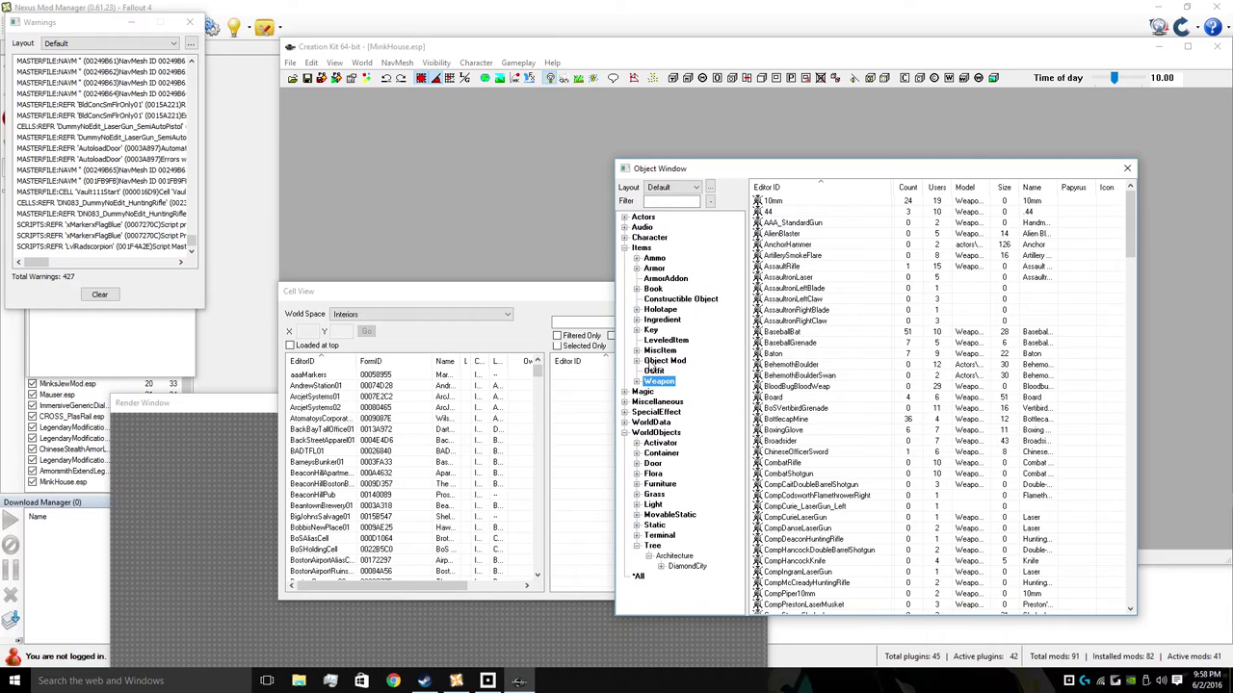
{"action": "left_click", "coordinate": [290, 64]}
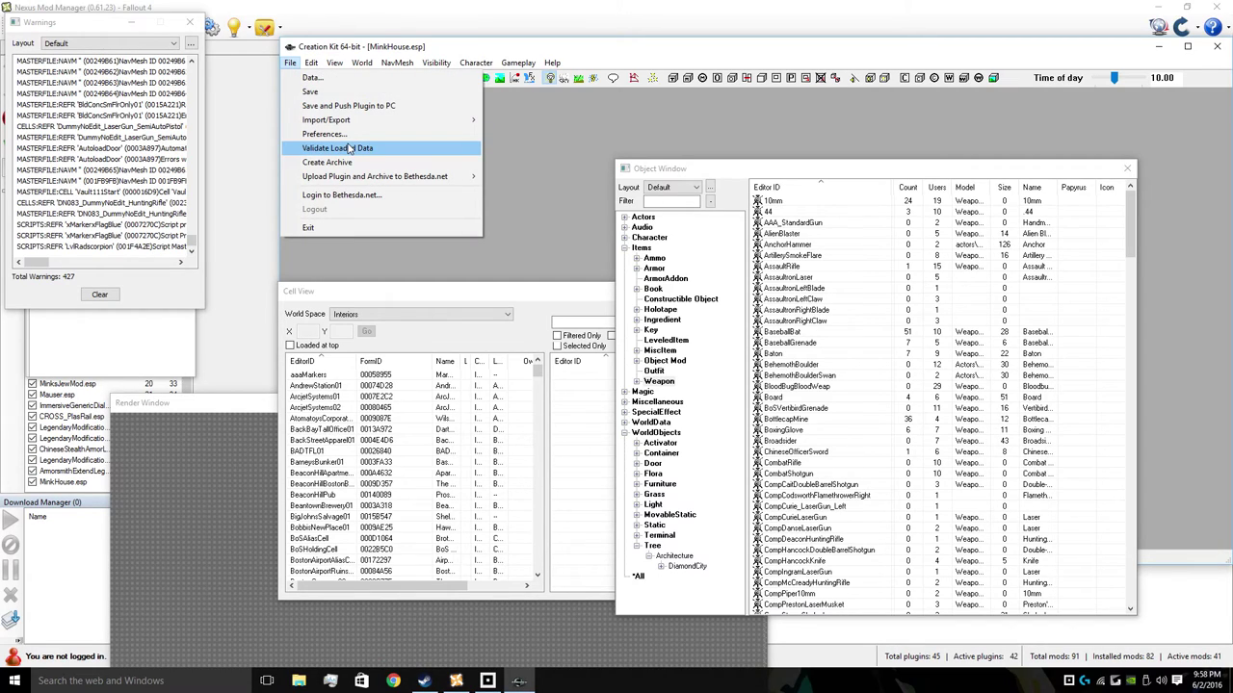
- Choose Upload Plugin and Archive to Bethesda.net for PC and log in with the account password
{"action": "mouse_move", "coordinate": [371, 178]}
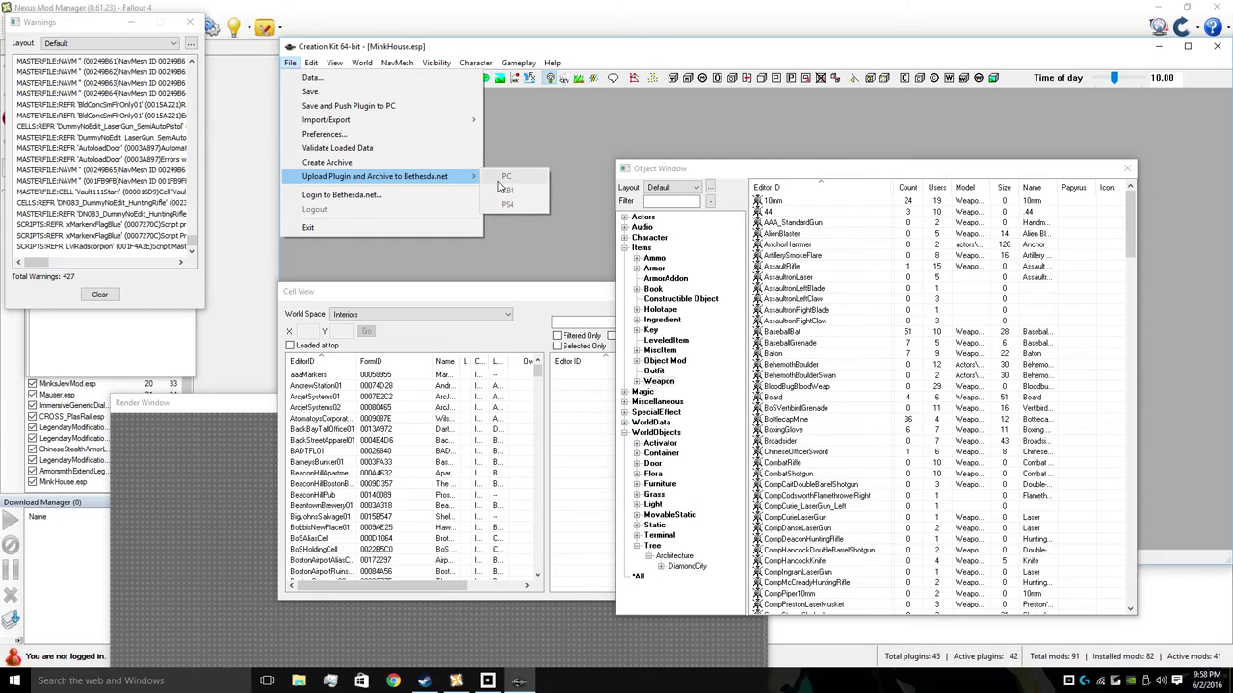
{"action": "left_click", "coordinate": [433, 198]}
{"action": "left_click", "coordinate": [583, 365]}
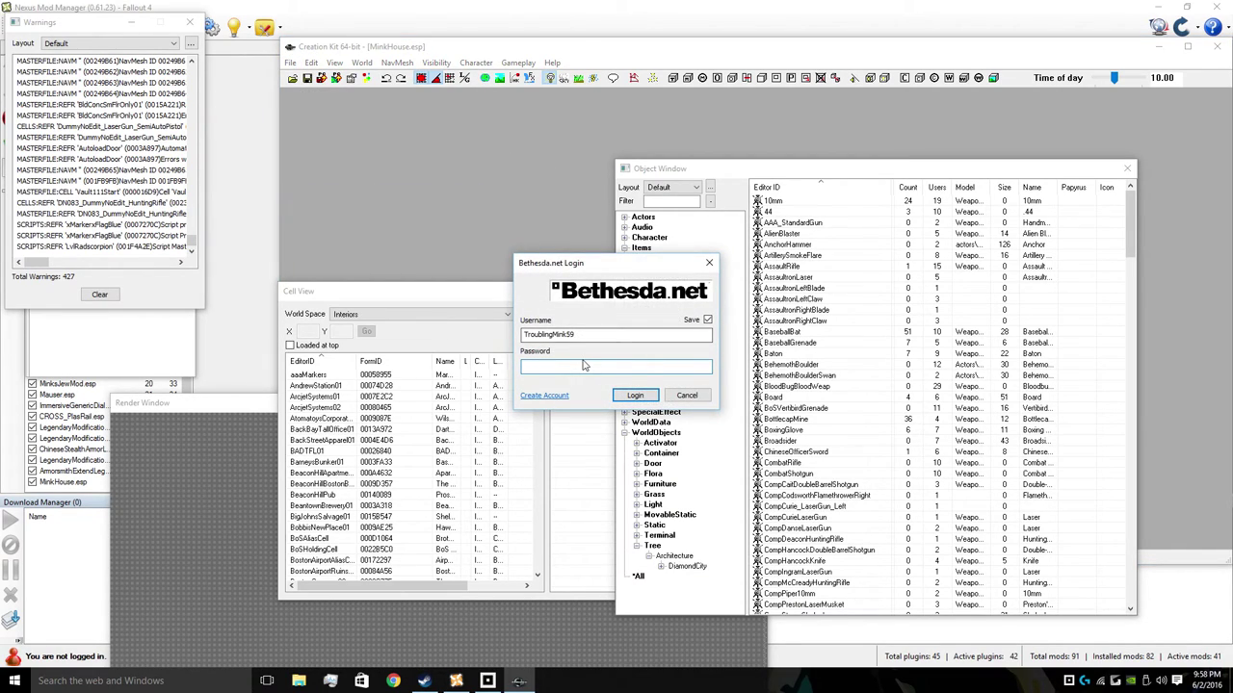
{"action": "type", "text": "••"}
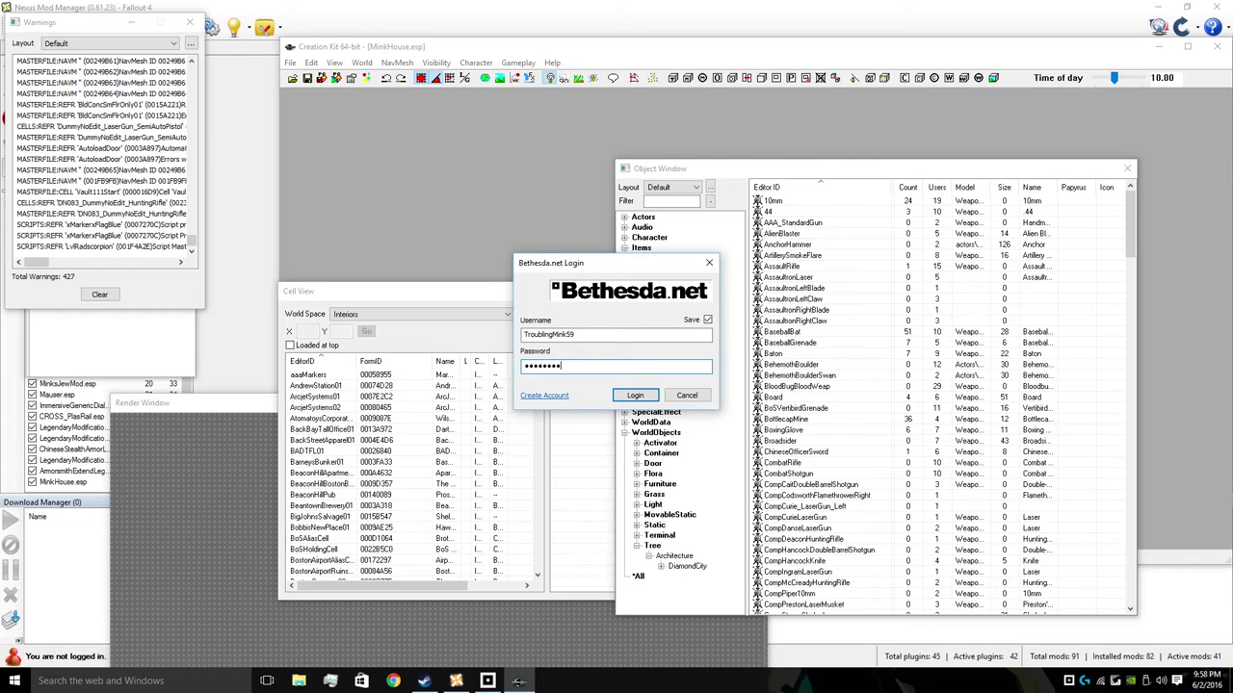
{"action": "type", "text": "••••••••"}
{"action": "key", "text": "Return"}
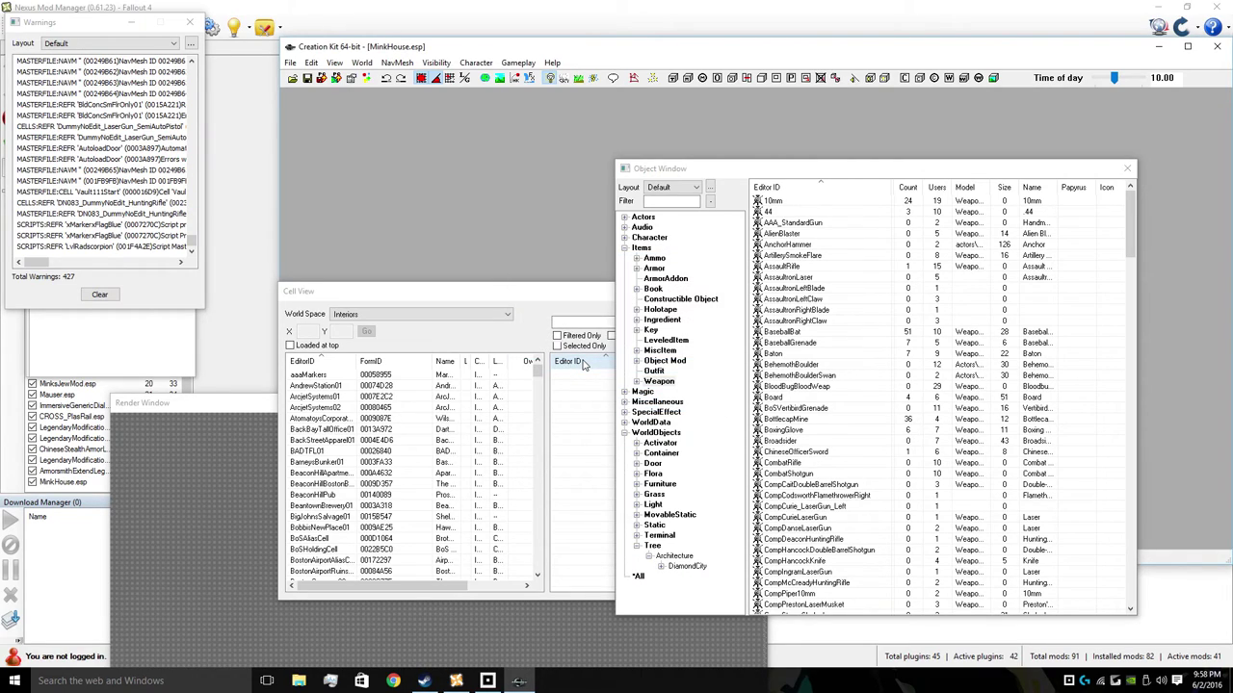
- Choose the PC upload again so the archive list shows MinkHouse.nif, SHouse textures and MinkHouse.BGSM
{"action": "left_click", "coordinate": [290, 63]}
{"action": "mouse_move", "coordinate": [429, 183]}
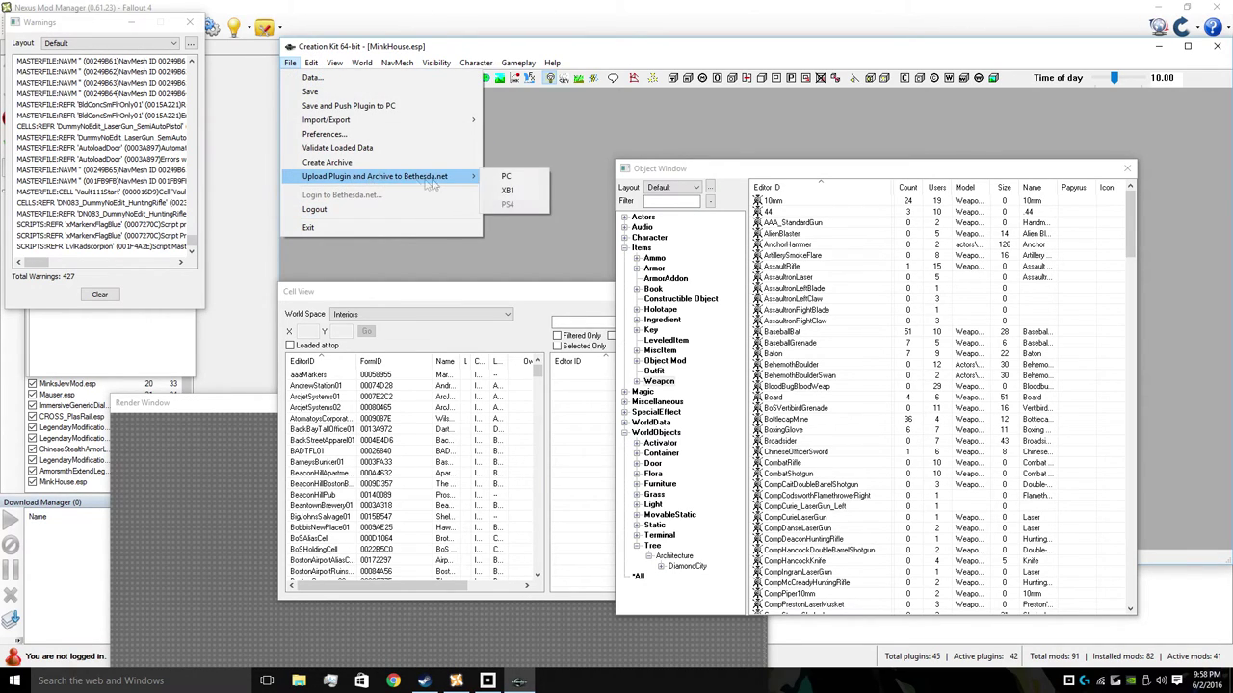
{"action": "left_click", "coordinate": [496, 177]}
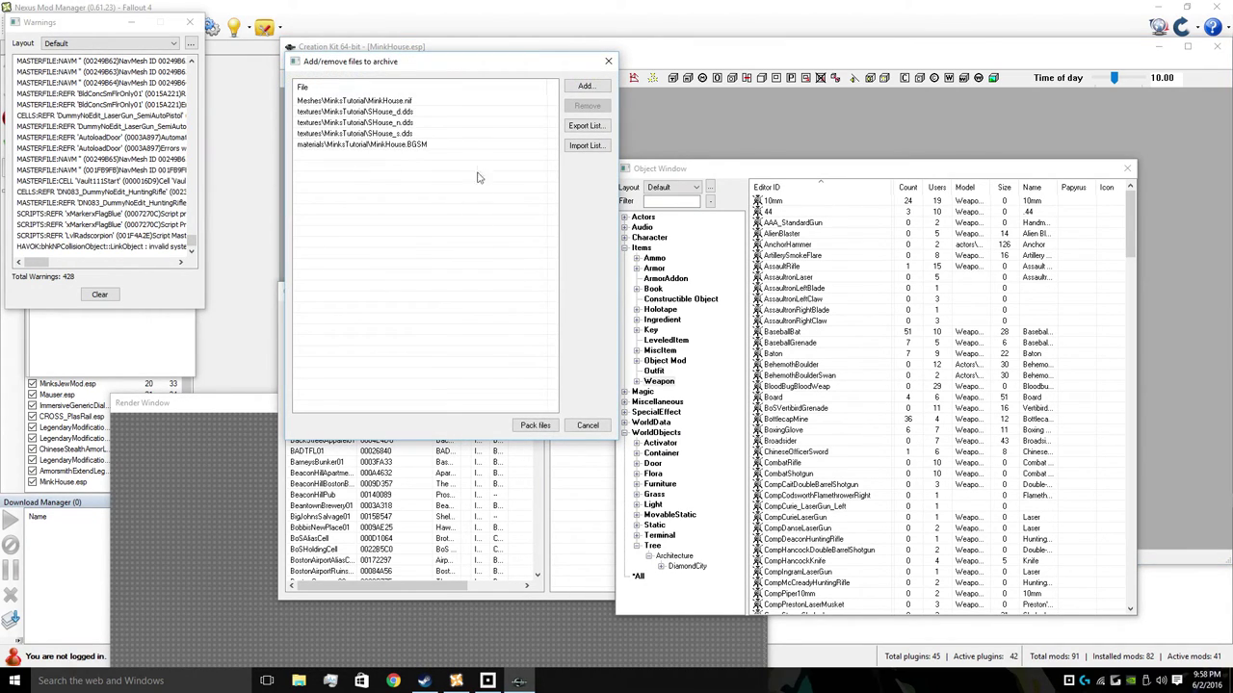
- Sort the archive list by File, pack the five MinkHouse files, and close Bethesda.net Mod Select
{"action": "left_click", "coordinate": [472, 144]}
{"action": "left_click", "coordinate": [465, 132]}
{"action": "left_click", "coordinate": [443, 86]}
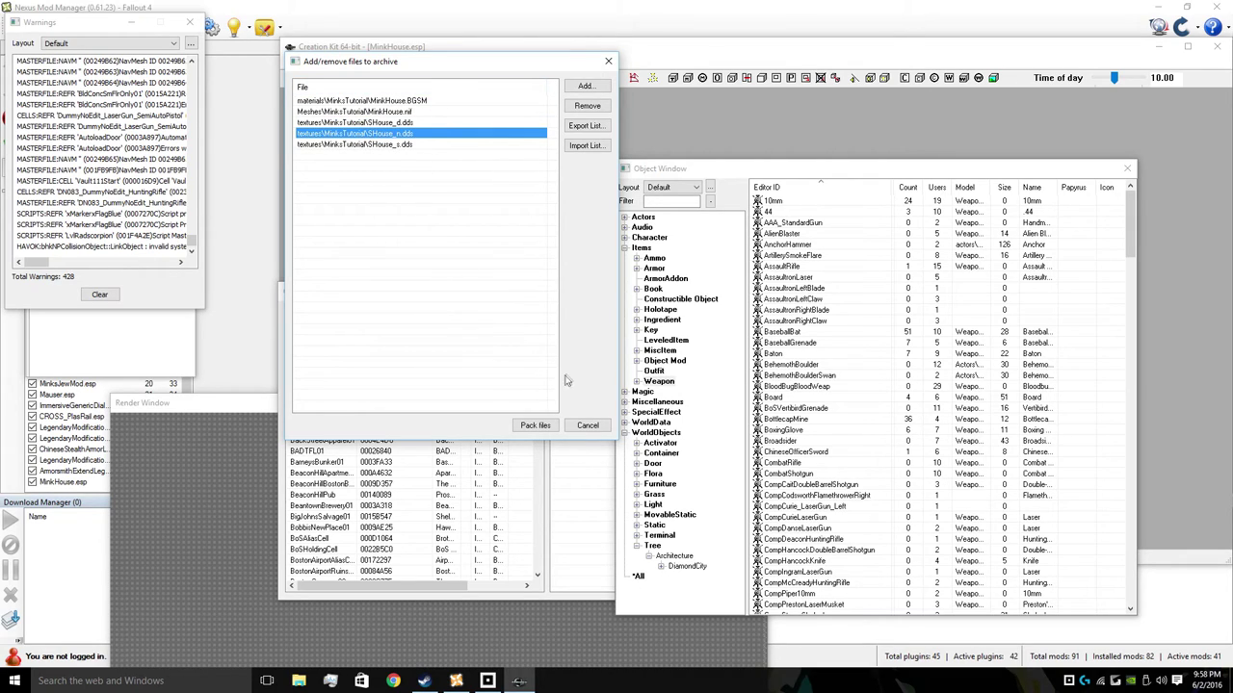
{"action": "left_click", "coordinate": [532, 425]}
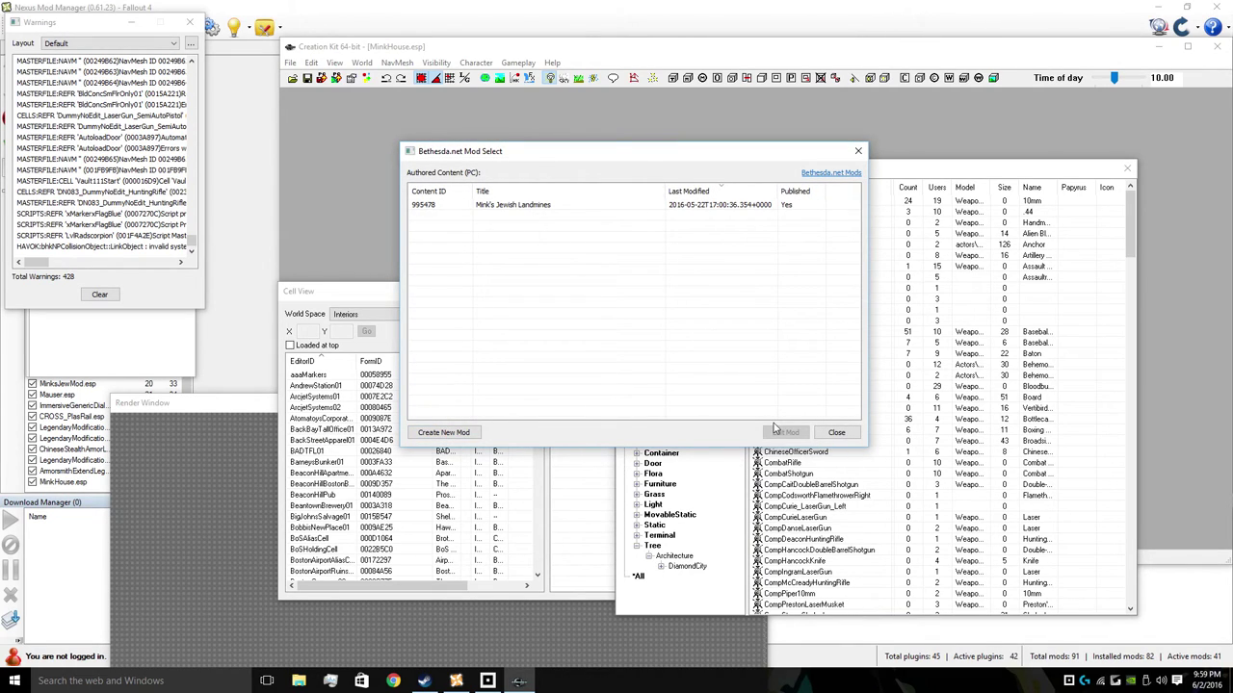
{"action": "left_click", "coordinate": [836, 433]}
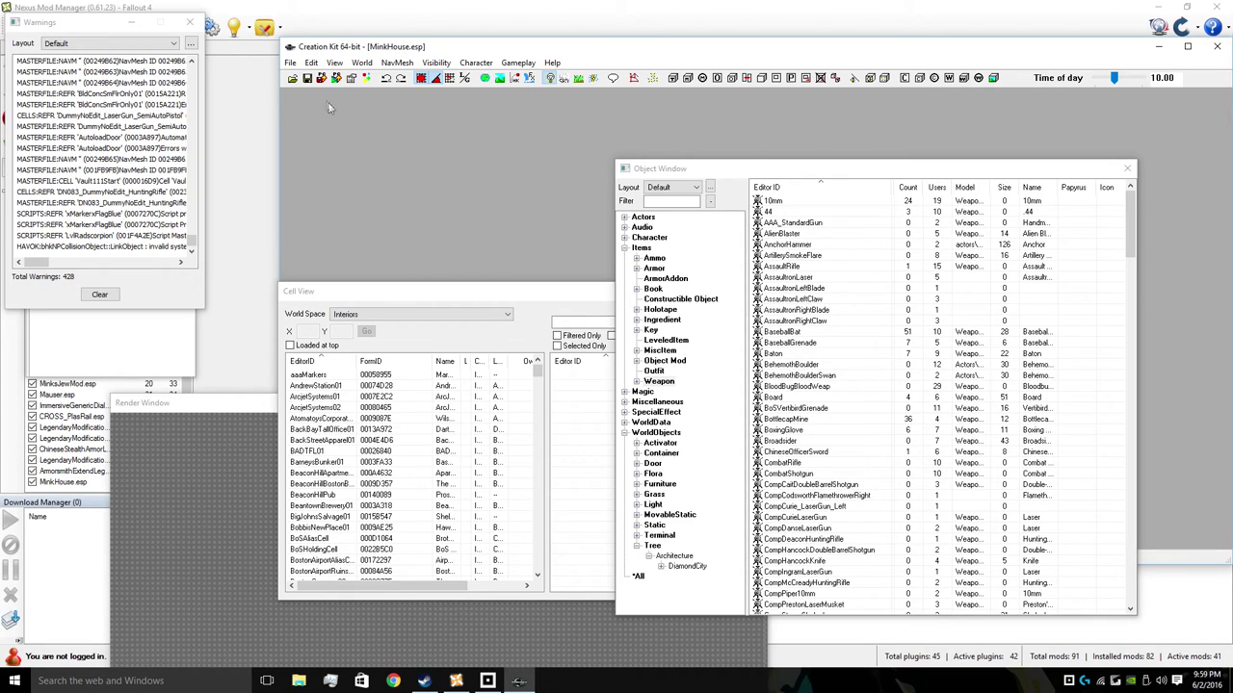
- Create an archive via File > Create Archive and save the main and textures BA2s as Tutorial
{"action": "left_click", "coordinate": [291, 63]}
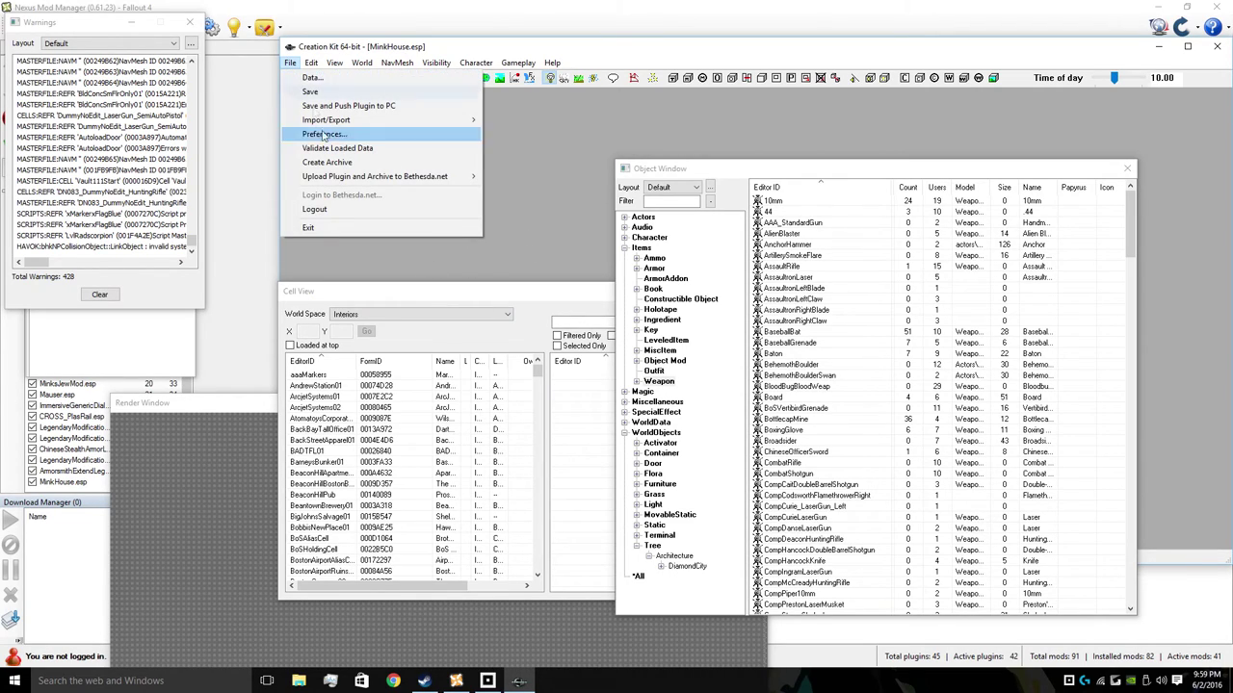
{"action": "left_click", "coordinate": [328, 162]}
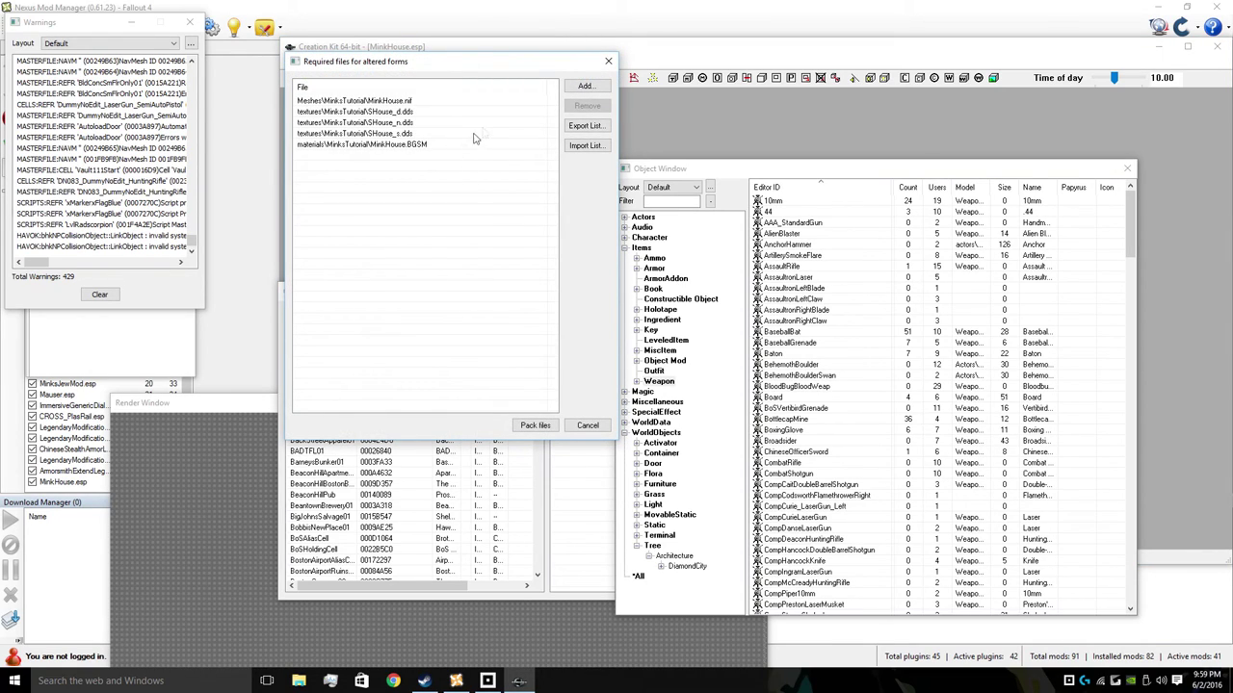
{"action": "left_click", "coordinate": [534, 426]}
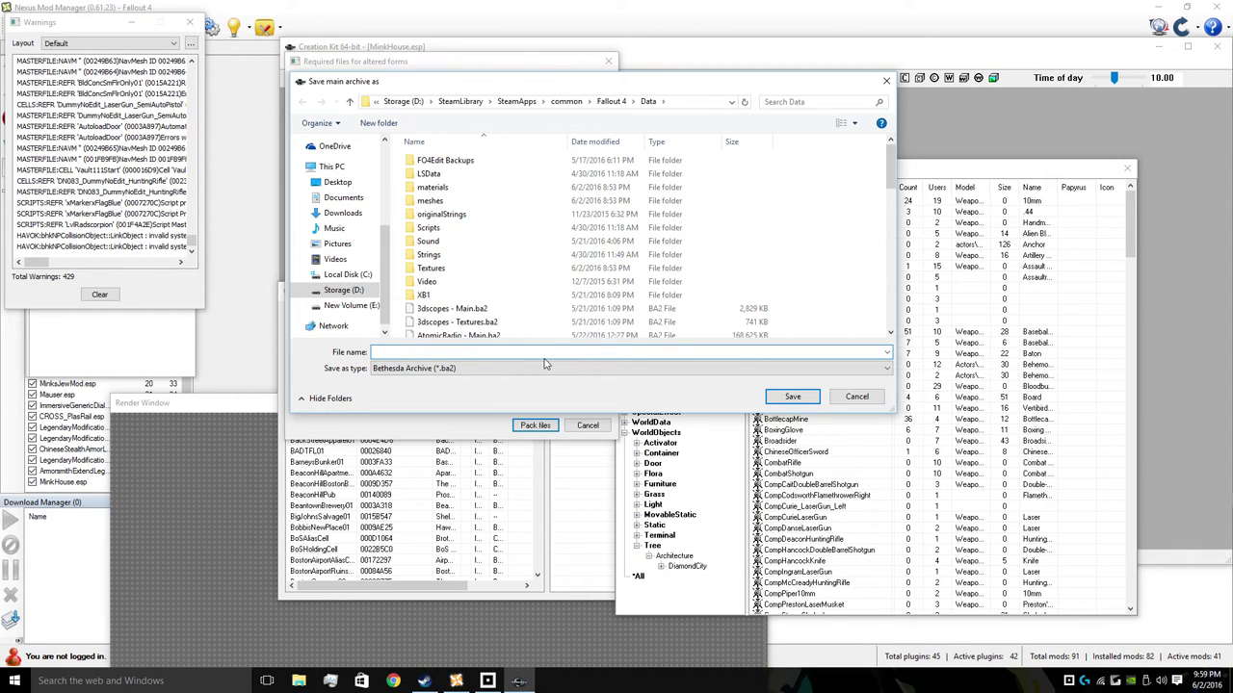
{"action": "type", "text": "Tutorial"}
{"action": "key", "text": "Return"}
{"action": "type", "text": "T"}
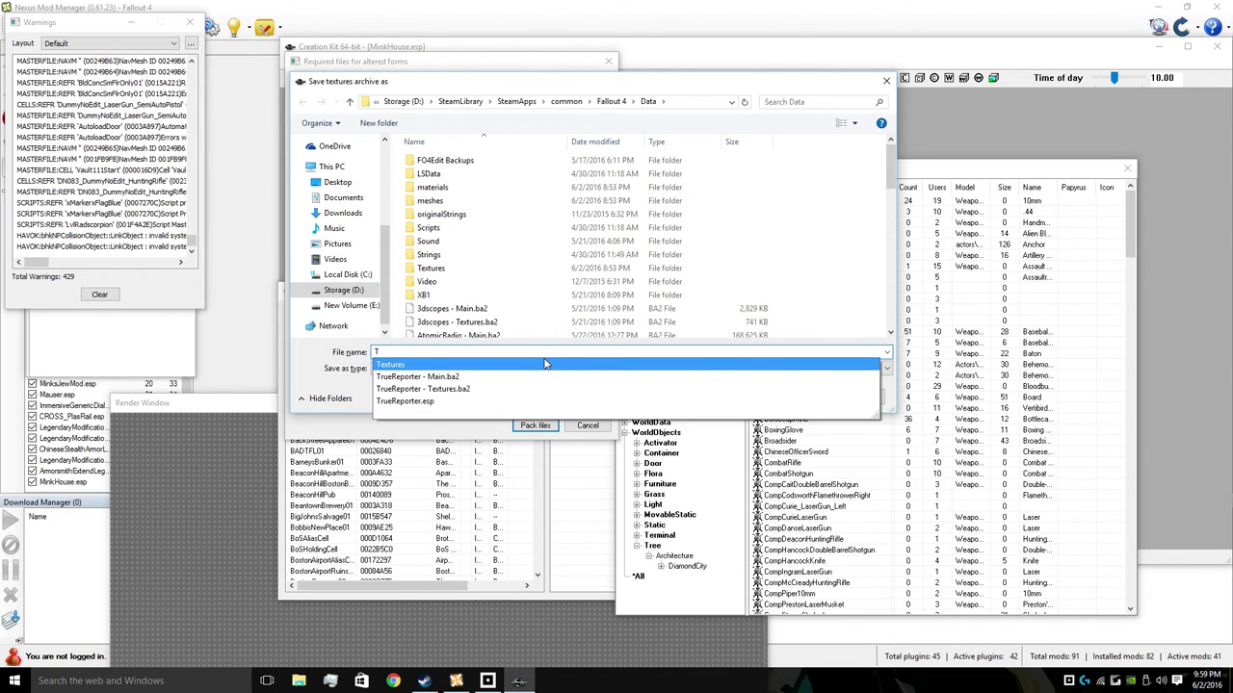
{"action": "type", "text": "ut"}
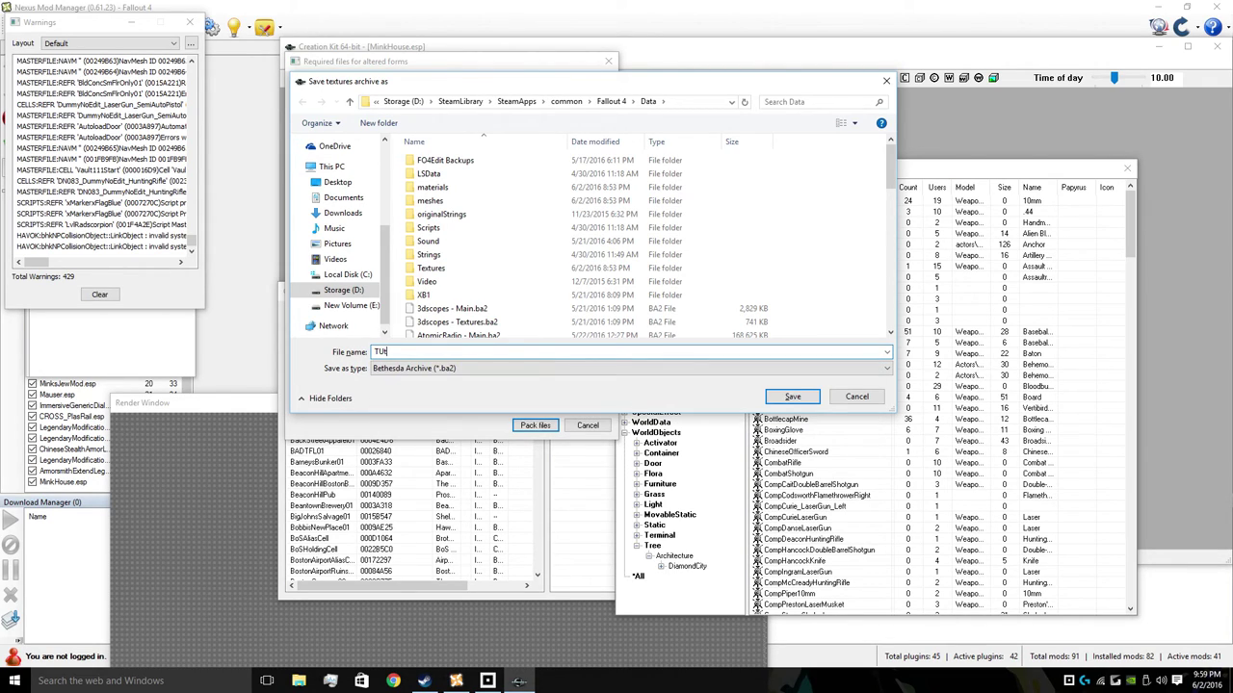
{"action": "type", "text": "orial"}
{"action": "key", "text": "Return"}
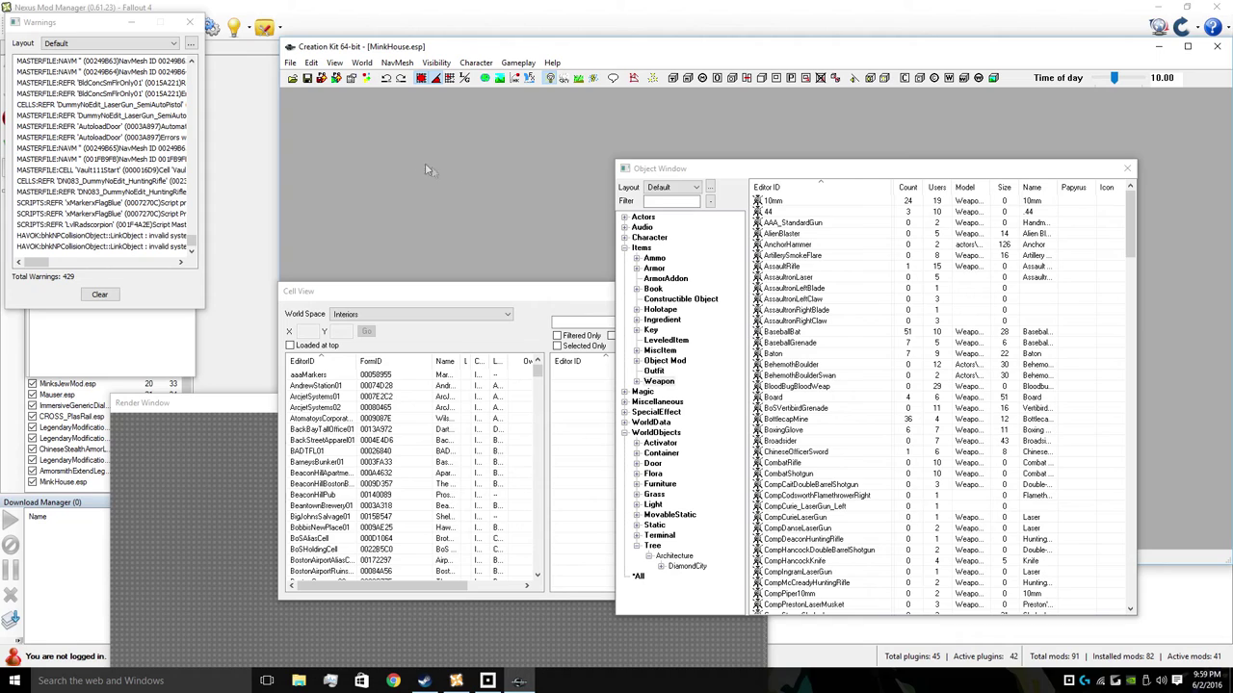
- Move the Creation Kit window and browse Weapon and Outfit records such as JunkJet and AnnCodmanOutfit
{"action": "left_click_drag", "start_coordinate": [376, 52], "coordinate": [322, 88]}
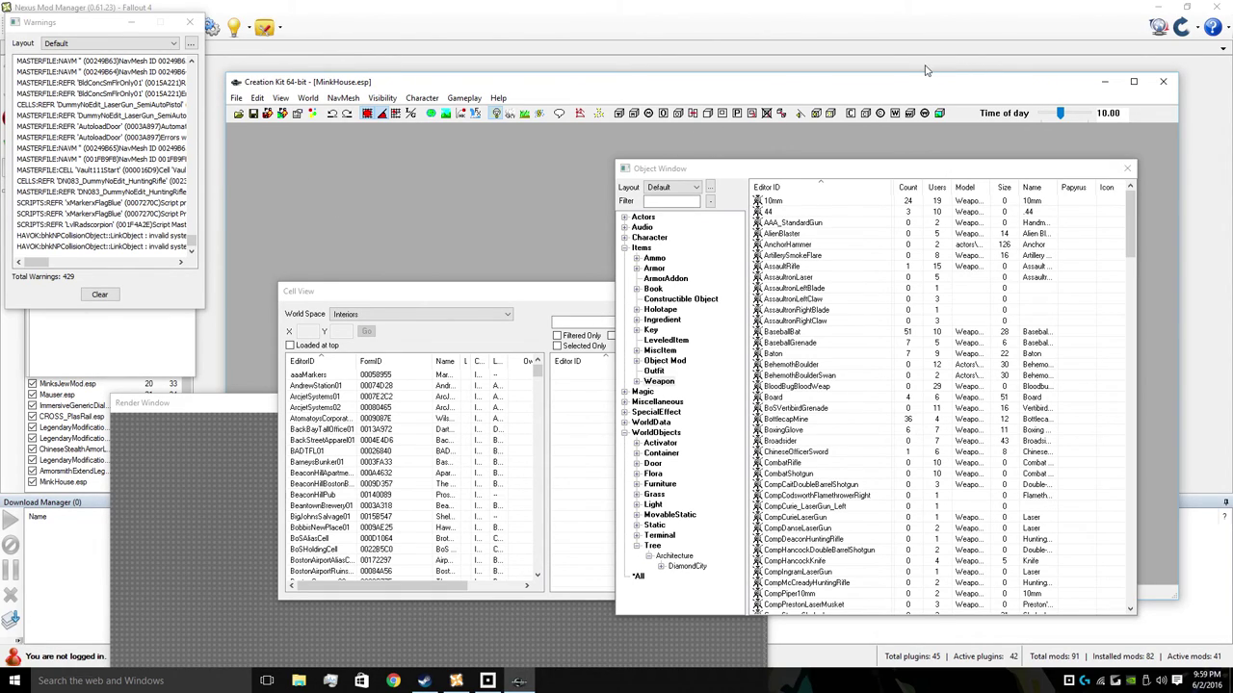
{"action": "left_click", "coordinate": [944, 333]}
{"action": "scroll", "coordinate": [944, 334], "scroll_direction": "down", "scroll_amount": 5}
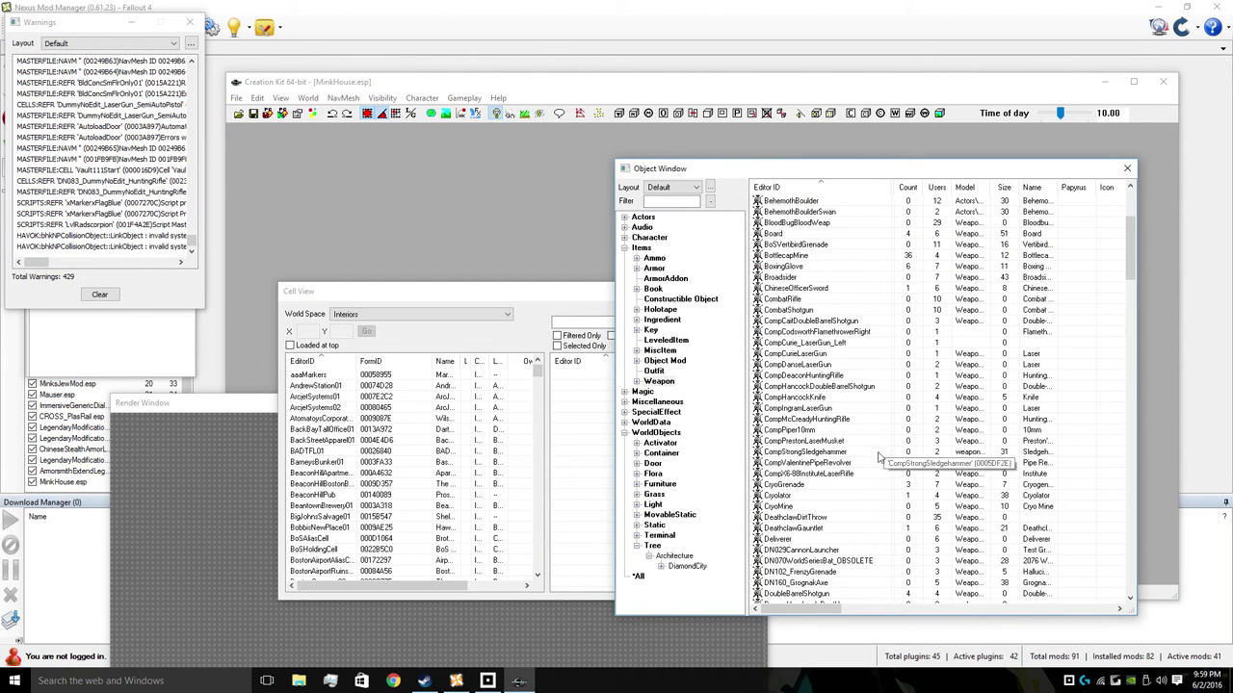
{"action": "scroll", "coordinate": [799, 513], "scroll_direction": "down", "scroll_amount": 3}
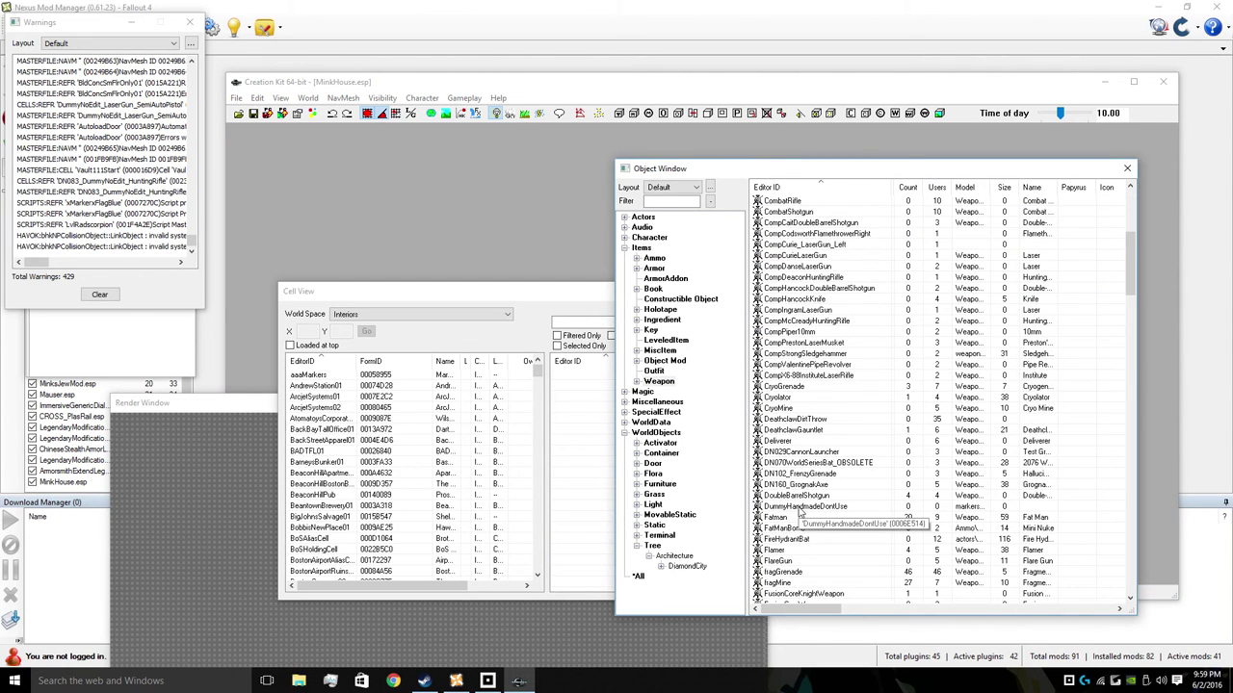
{"action": "scroll", "coordinate": [797, 512], "scroll_direction": "down", "scroll_amount": 10}
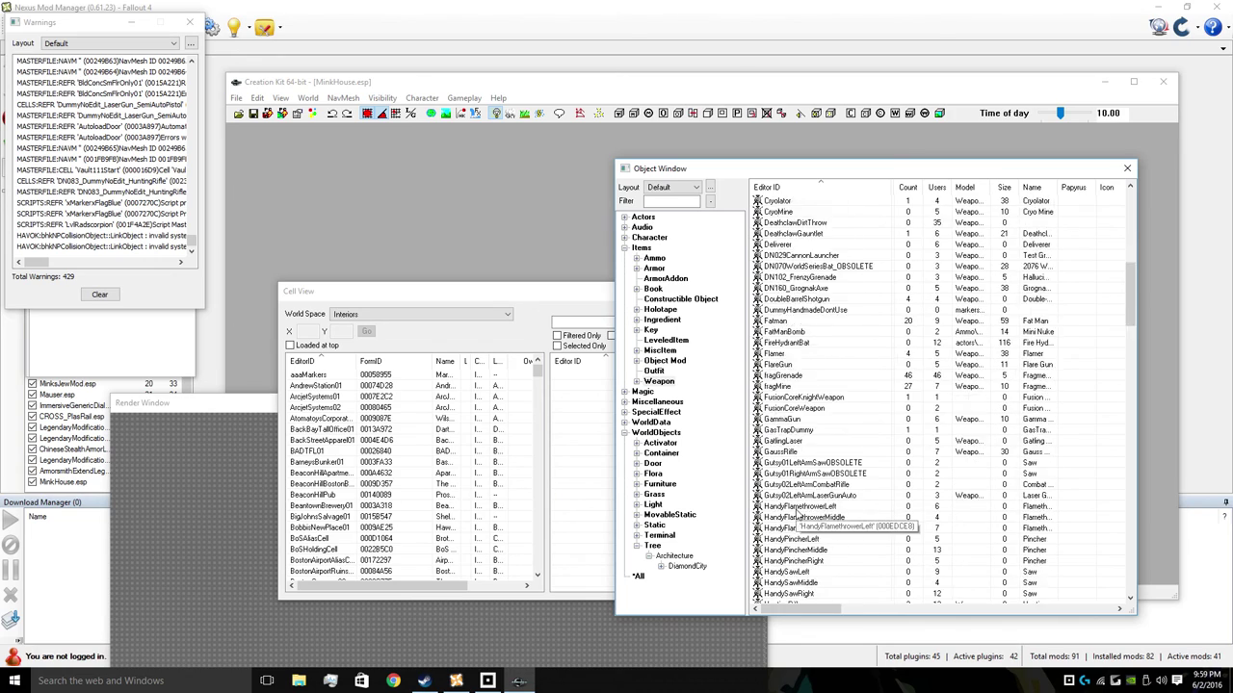
{"action": "left_click", "coordinate": [796, 507]}
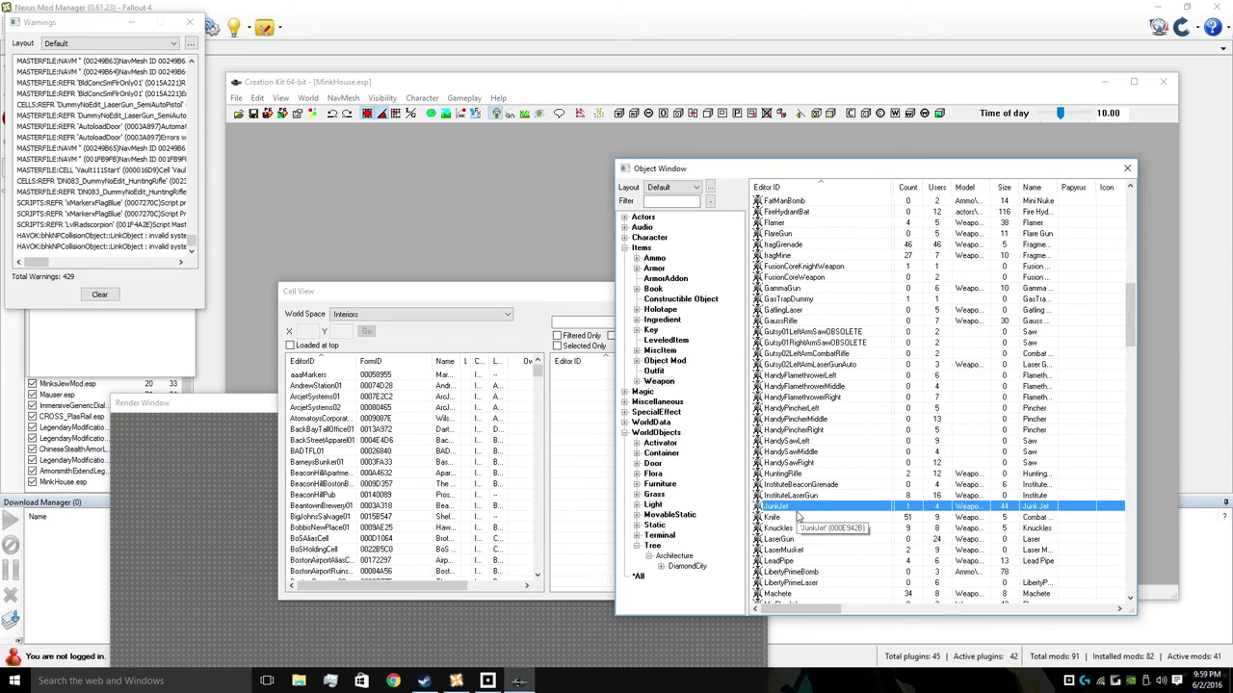
{"action": "scroll", "coordinate": [800, 517], "scroll_direction": "down", "scroll_amount": 5}
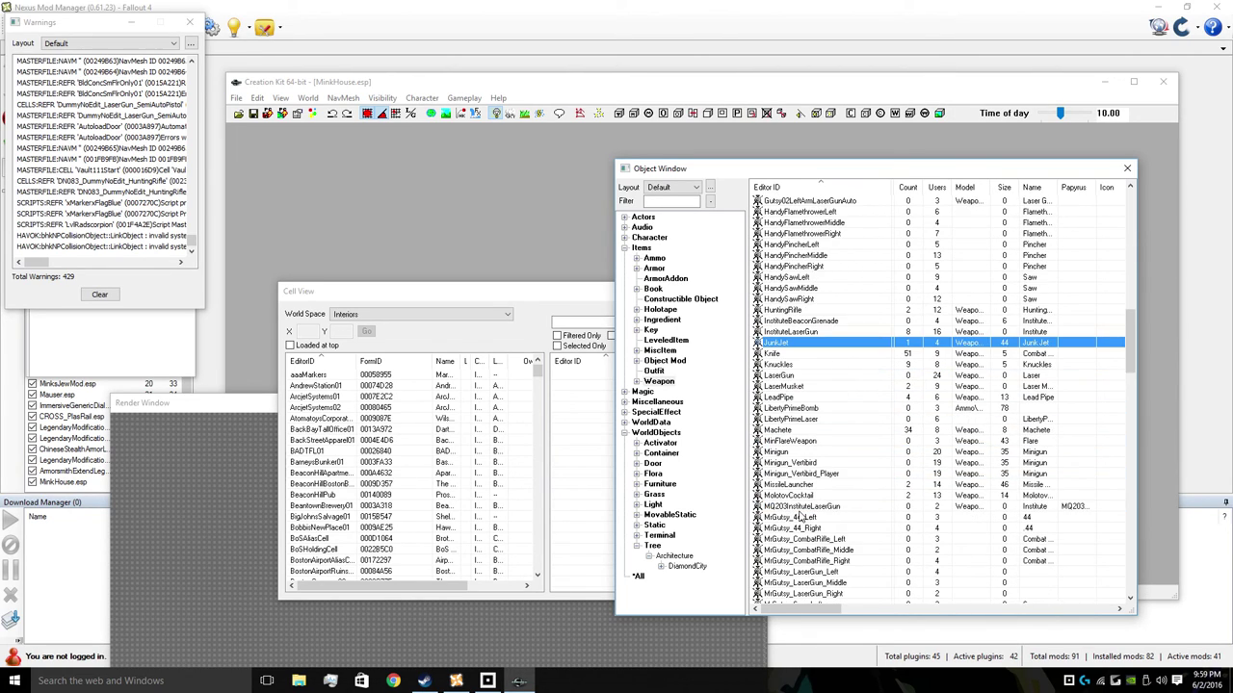
{"action": "left_click", "coordinate": [800, 508]}
{"action": "left_click", "coordinate": [655, 372]}
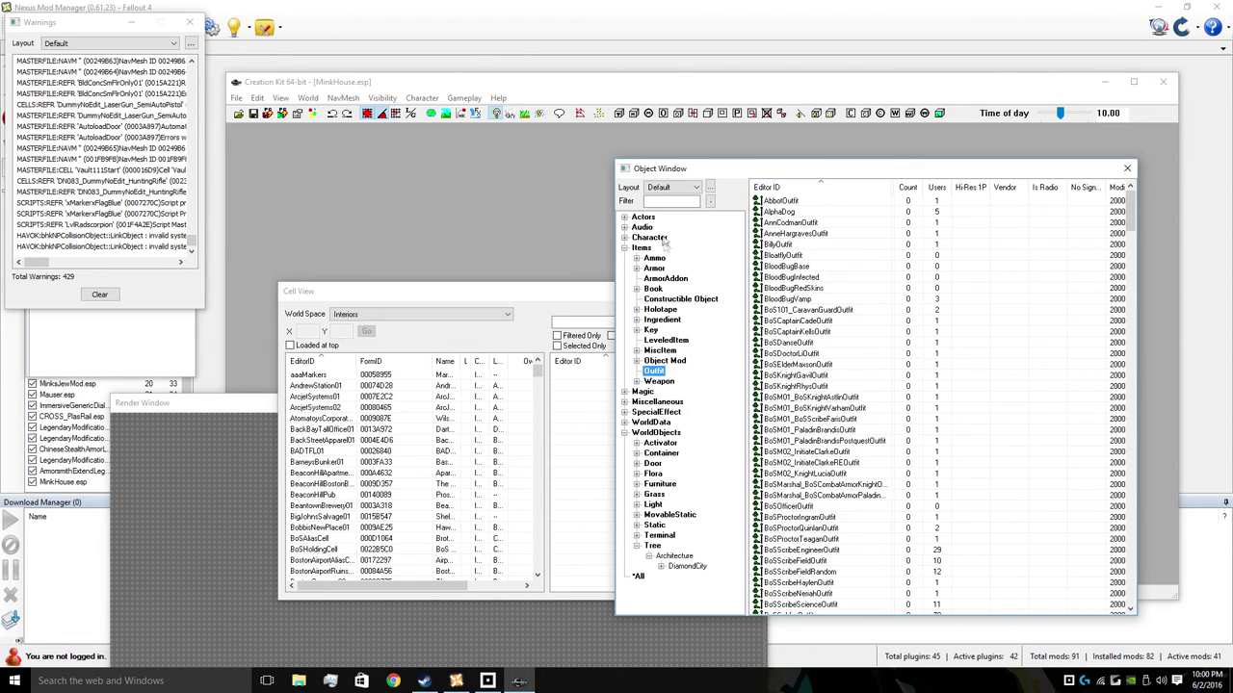
{"action": "left_click", "coordinate": [763, 222]}
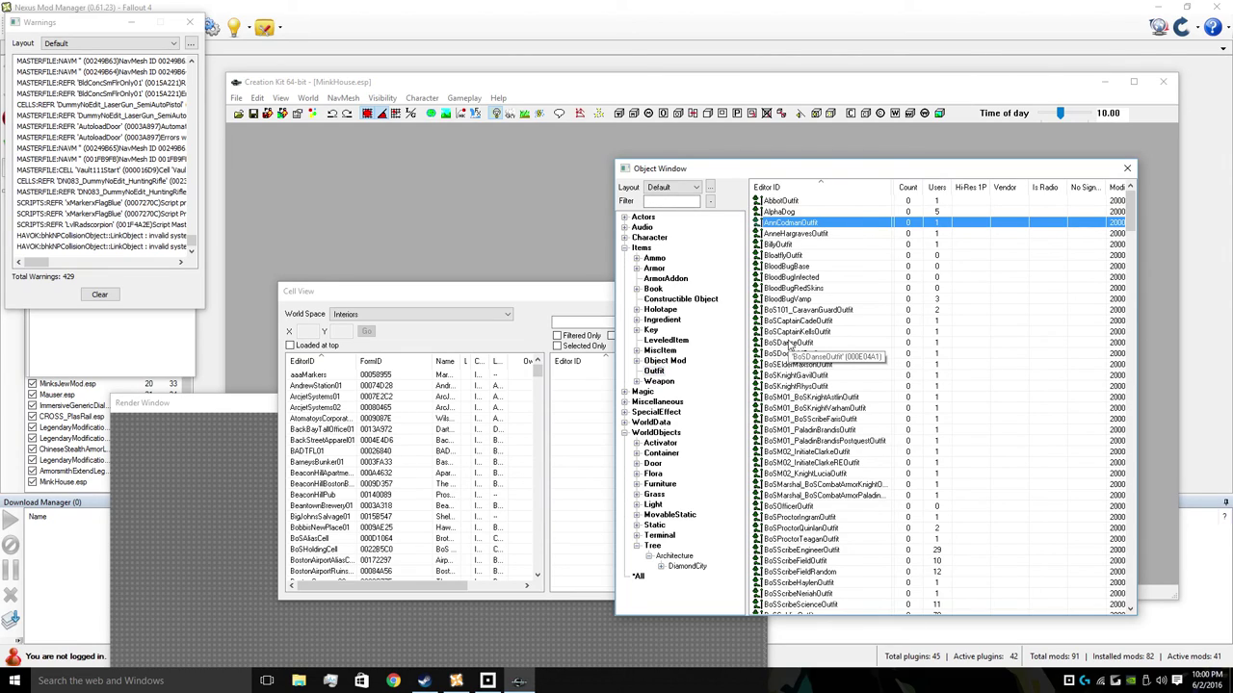
- Collapse and re-expand Items to list the MiscItem records, then move the main window up
{"action": "left_click", "coordinate": [624, 432]}
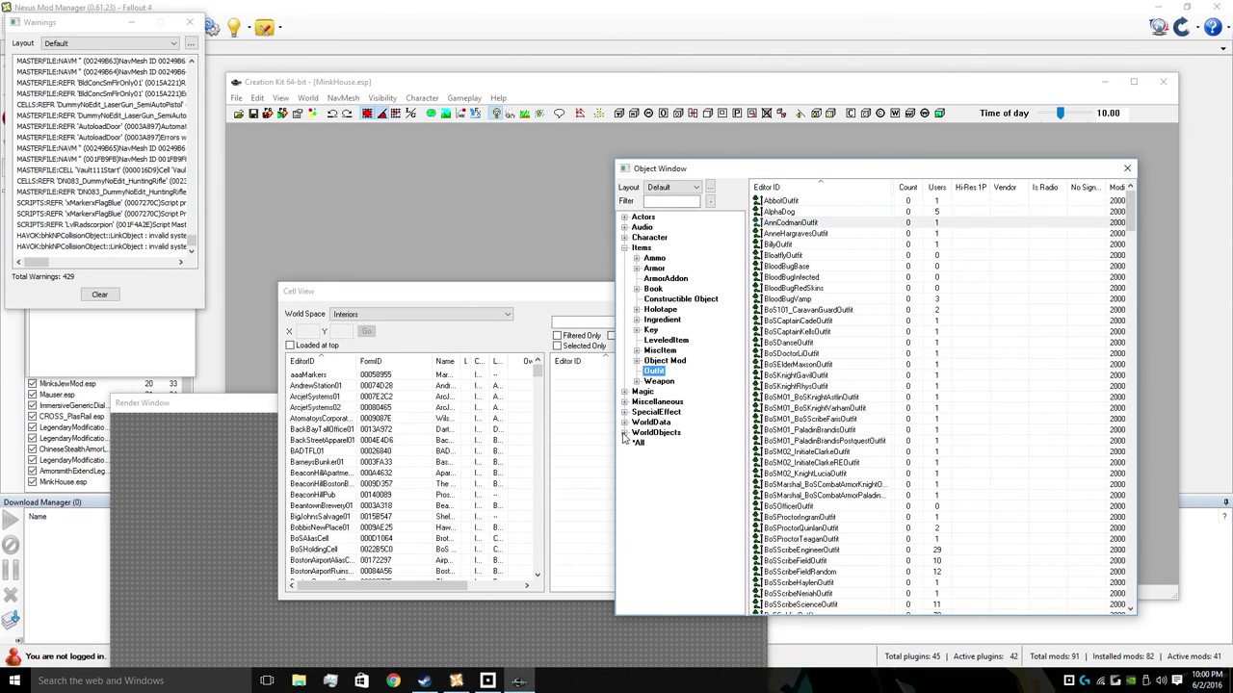
{"action": "left_click", "coordinate": [624, 248]}
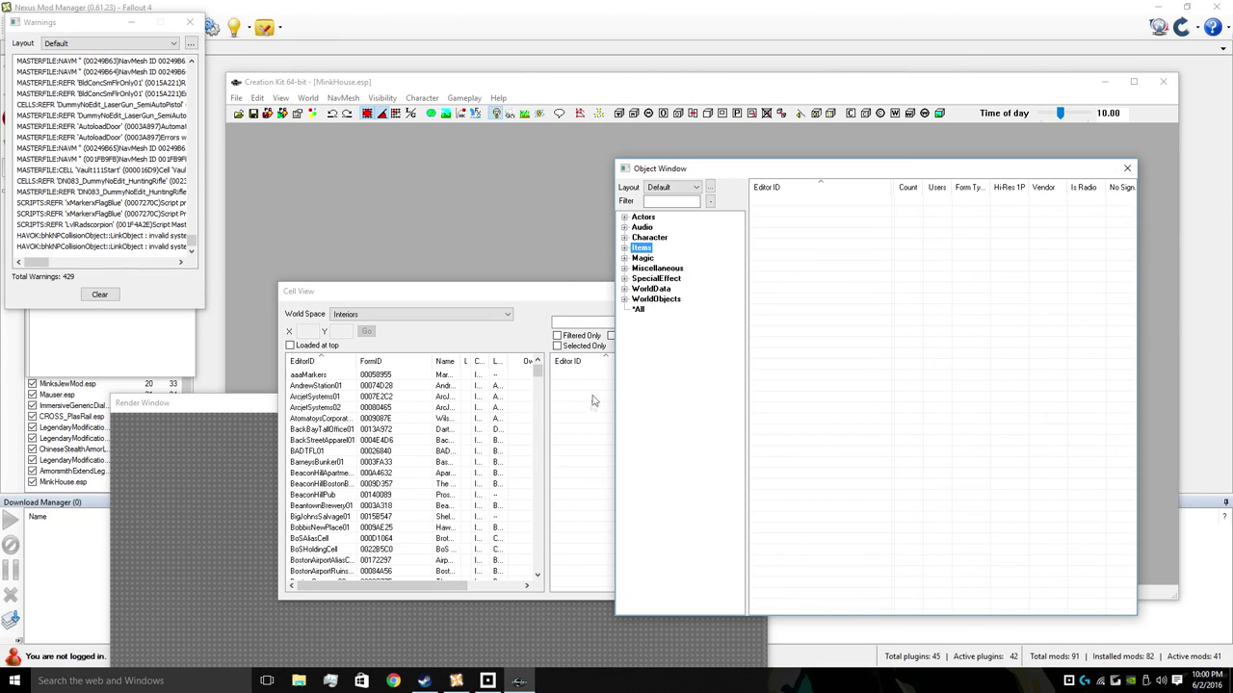
{"action": "left_click", "coordinate": [624, 247]}
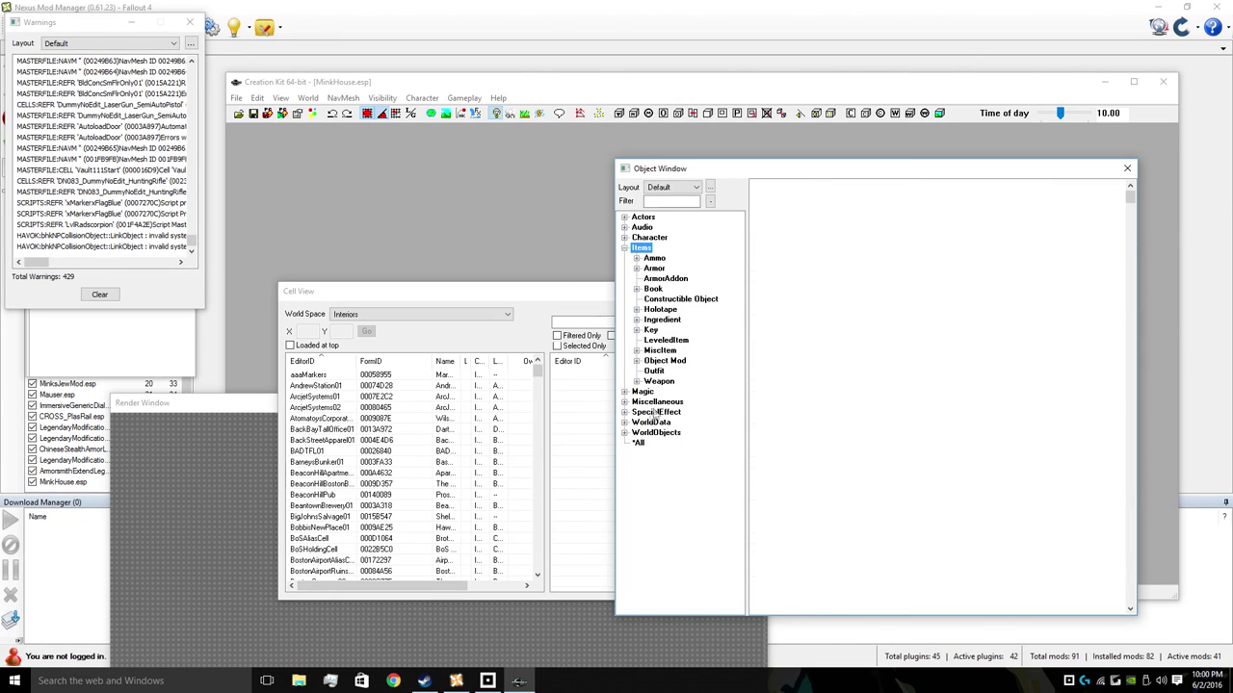
{"action": "left_click", "coordinate": [659, 350]}
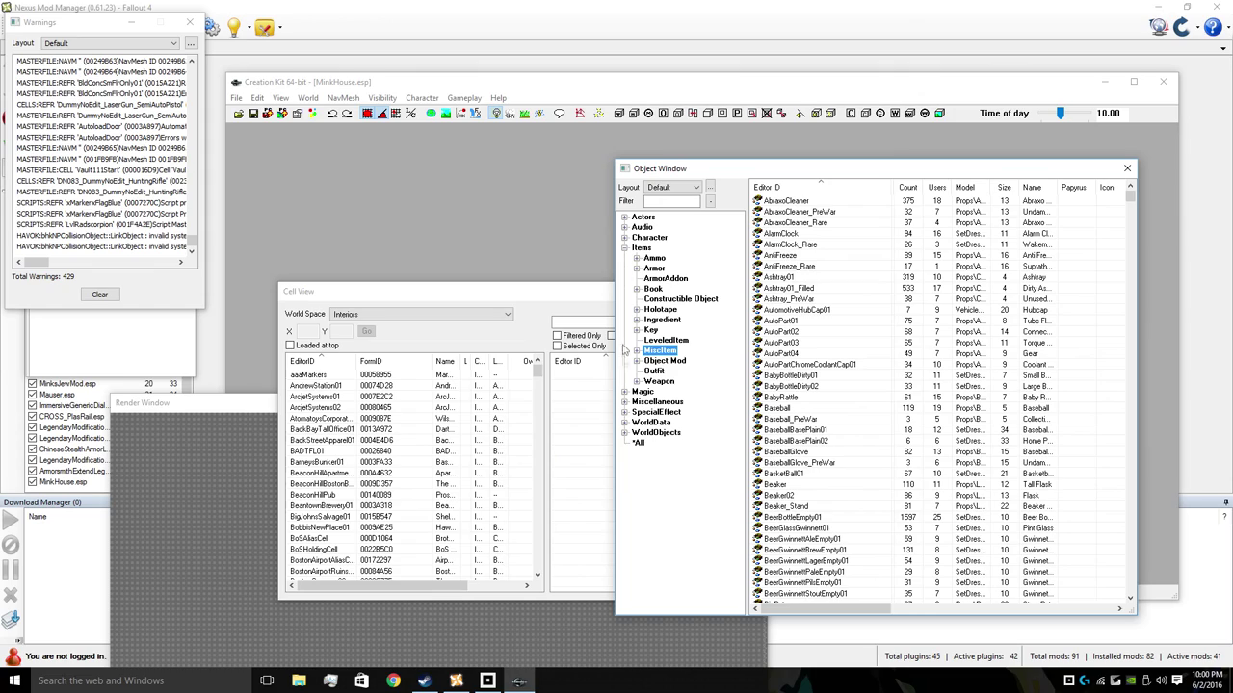
{"action": "left_click", "coordinate": [570, 324]}
{"action": "left_click", "coordinate": [903, 85]}
{"action": "left_click_drag", "start_coordinate": [903, 85], "coordinate": [915, 41]}
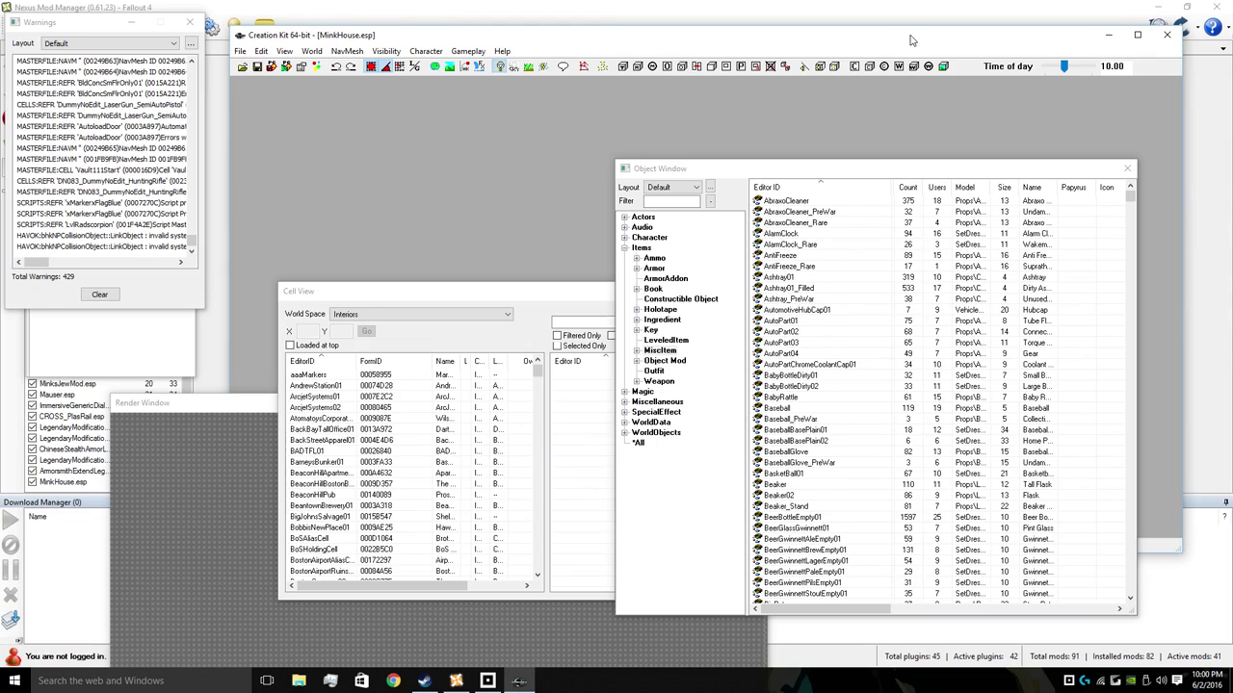